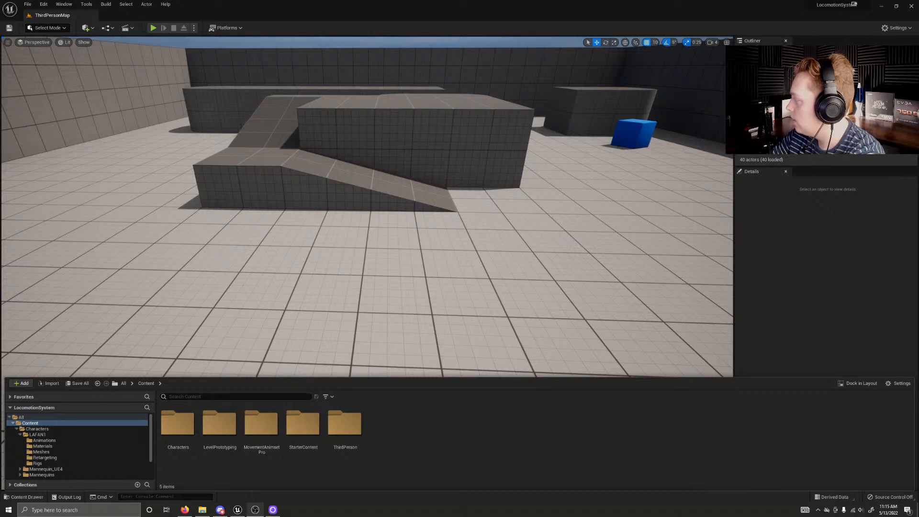
Close the Content Drawer, widen the Outliner/Details panels slightly, and select the level's floor.
click(736, 310)
drag(734, 309, 725, 309)
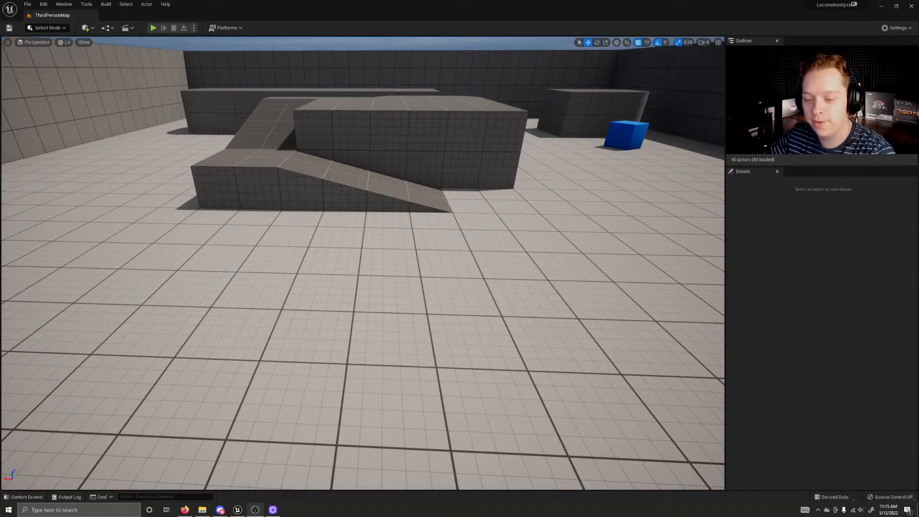
click(470, 380)
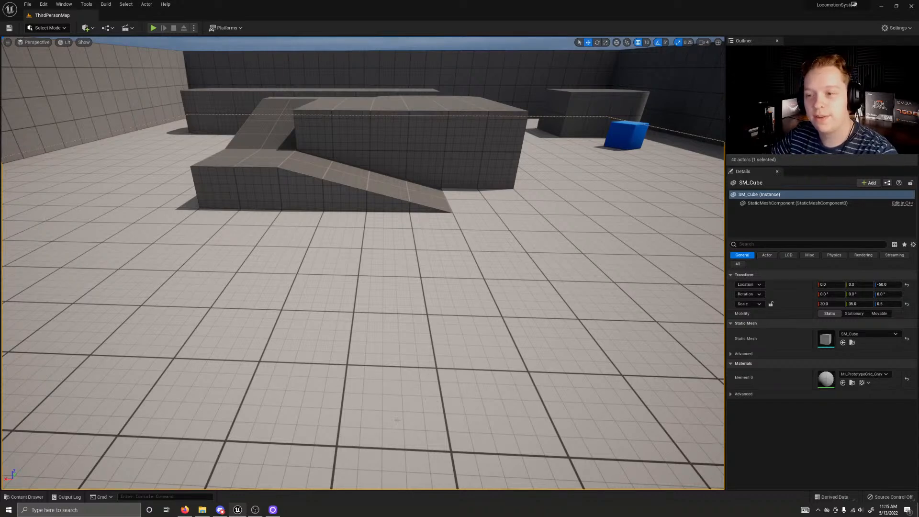
Fly the camera back and above the arena to survey its ramps and blue cubes, then select the sky sphere.
right_drag(392, 409, 381, 370)
key(s)
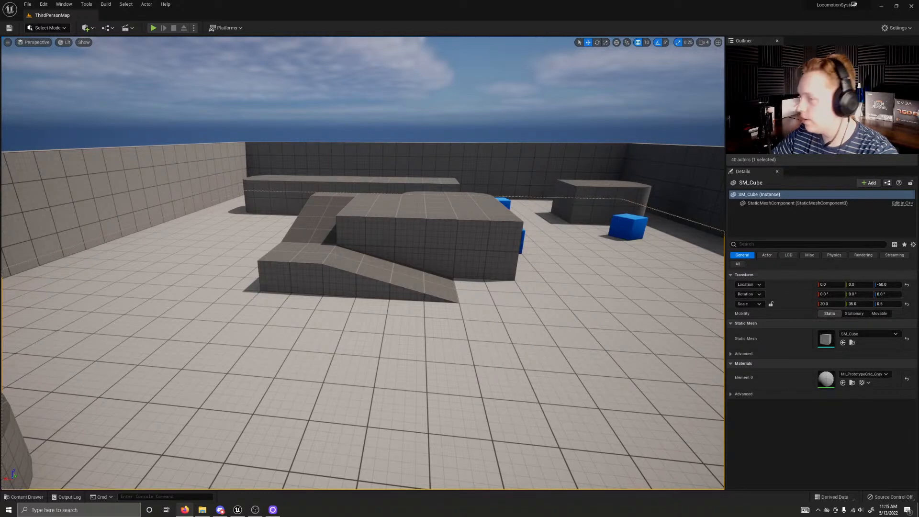
right_drag(364, 263, 401, 309)
key(s)
key(w)
key(w)
key(s)
key(s)
key(w)
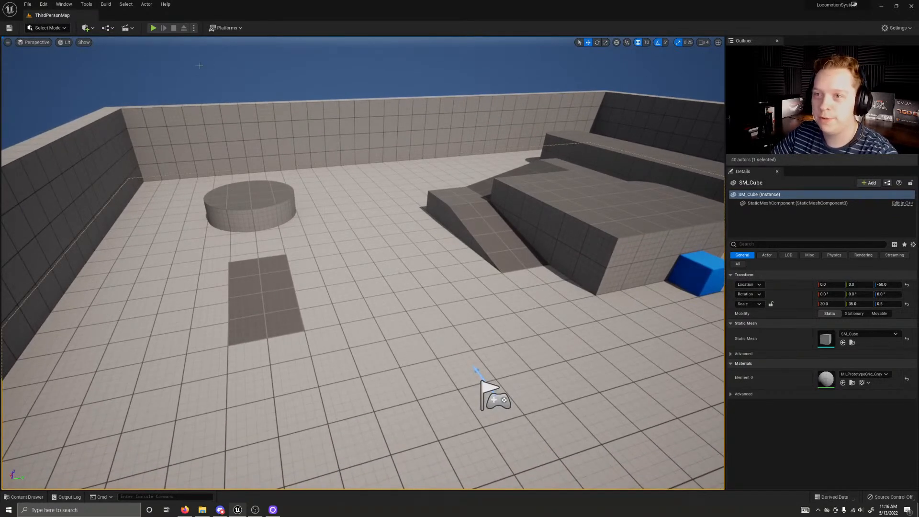
click(197, 73)
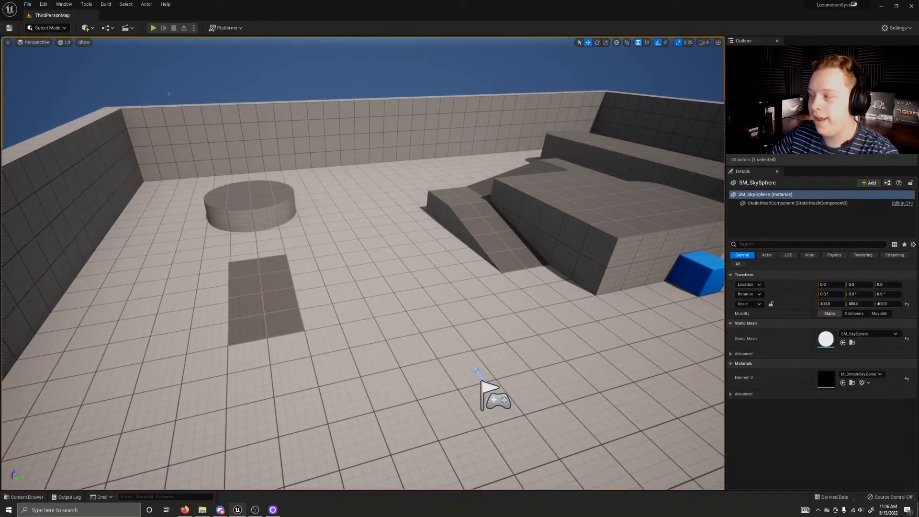
Play the level, run the mannequin forward, back and right, then stop with Esc.
click(149, 30)
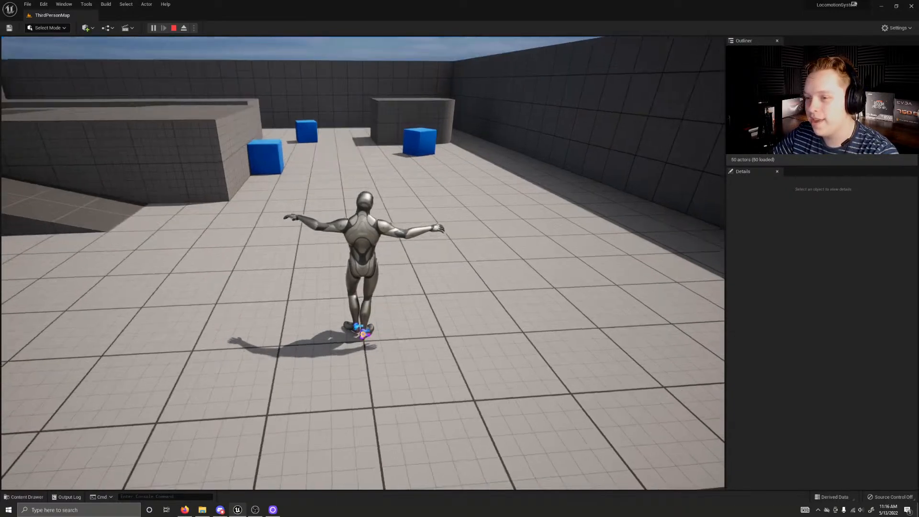
key(w)
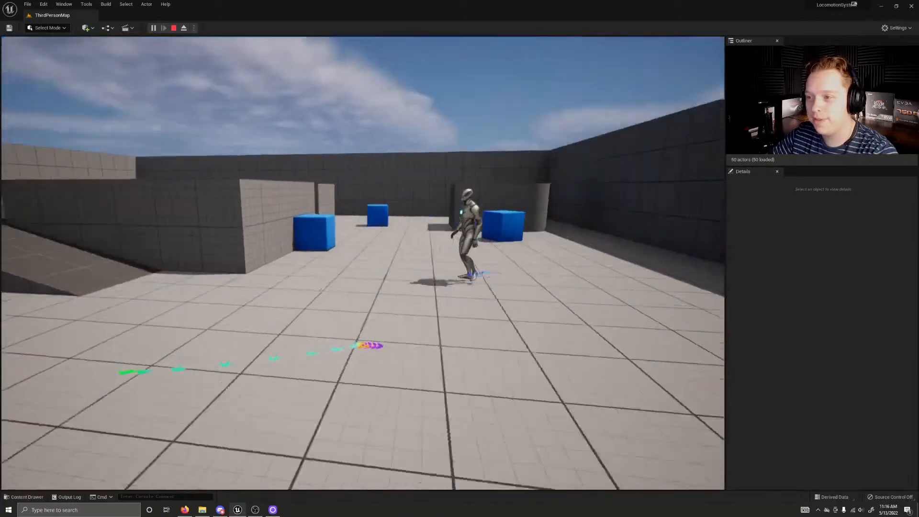
key(s)
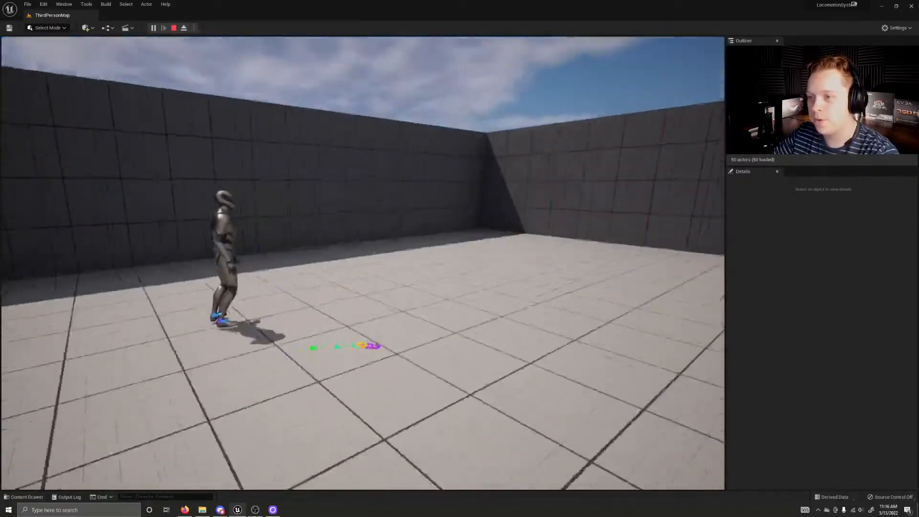
key(d)
key(d)
key(d)
key(d)
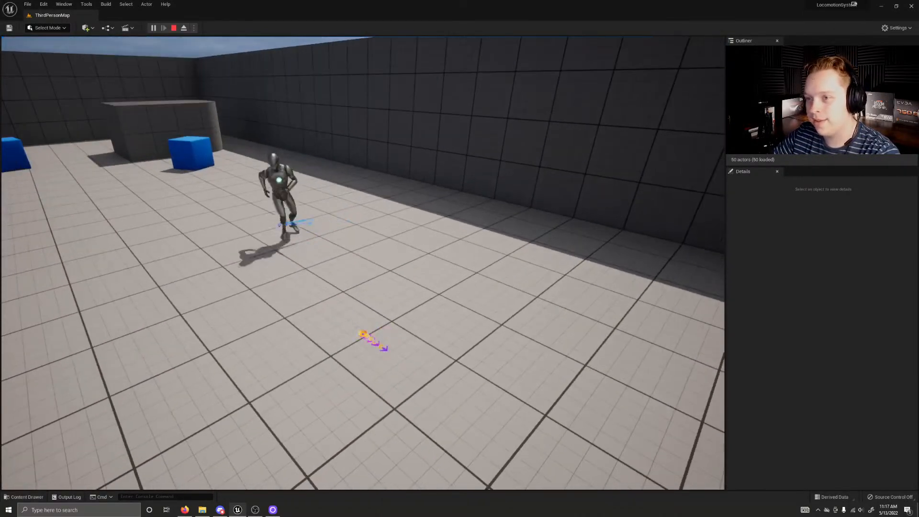
key(Escape)
Fly the editor camera back over the blue cubes and bring up the Content Drawer.
key(s)
right_drag(318, 223, 377, 232)
key(a)
key(s)
key(ctrl+space)
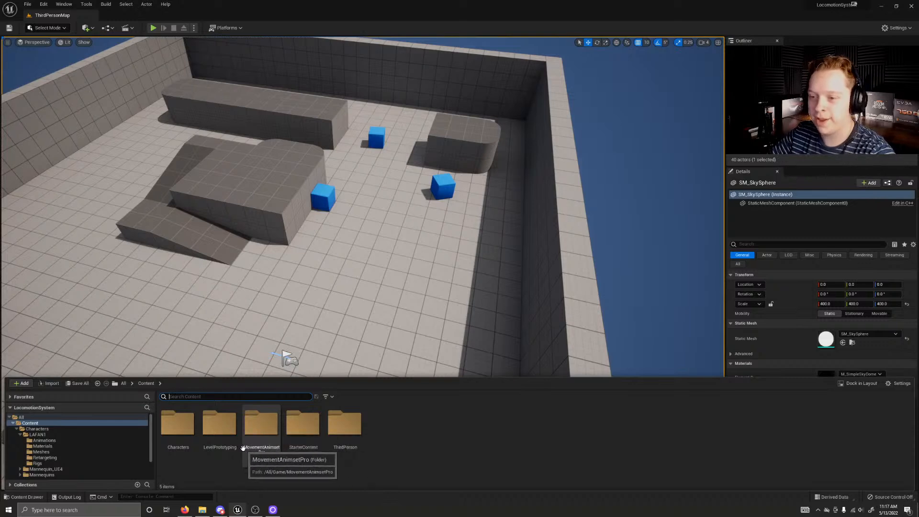
Open MovementAnimsetPro > Animations > RootMotion and make the Content Drawer taller.
double_click(267, 432)
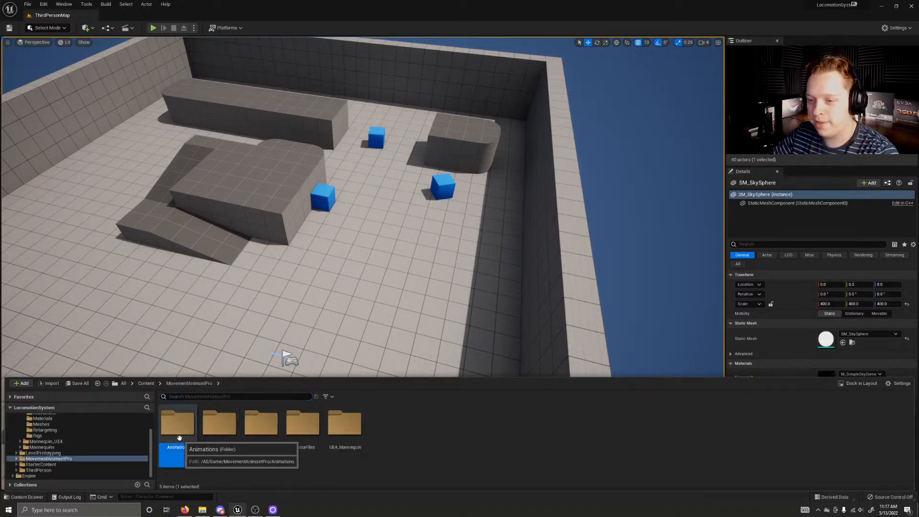
double_click(191, 438)
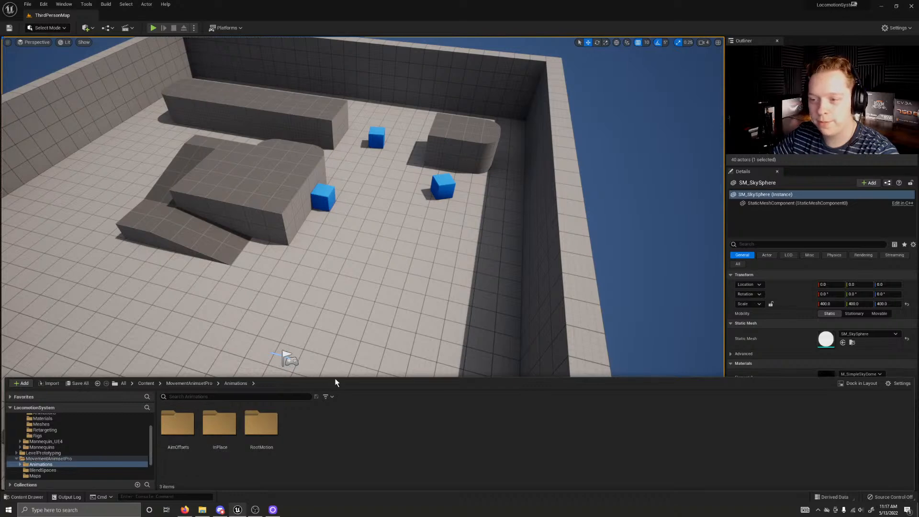
drag(334, 378, 327, 346)
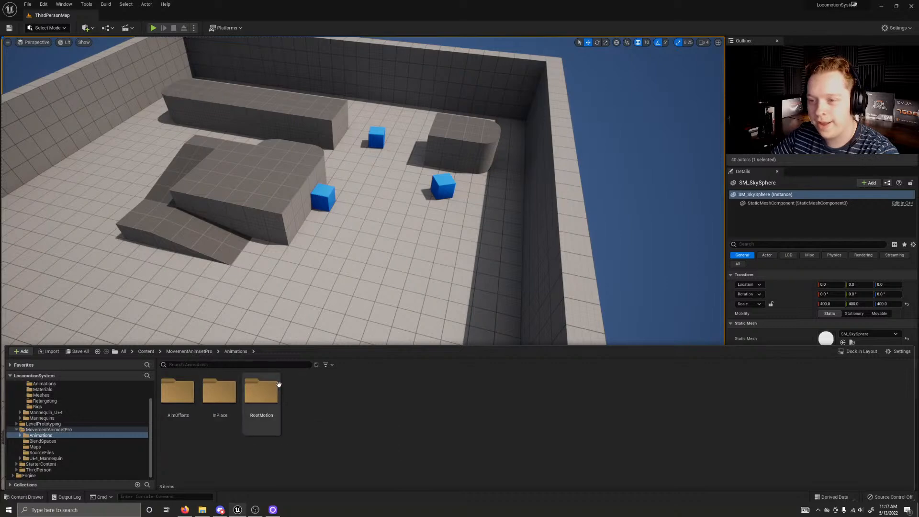
double_click(253, 417)
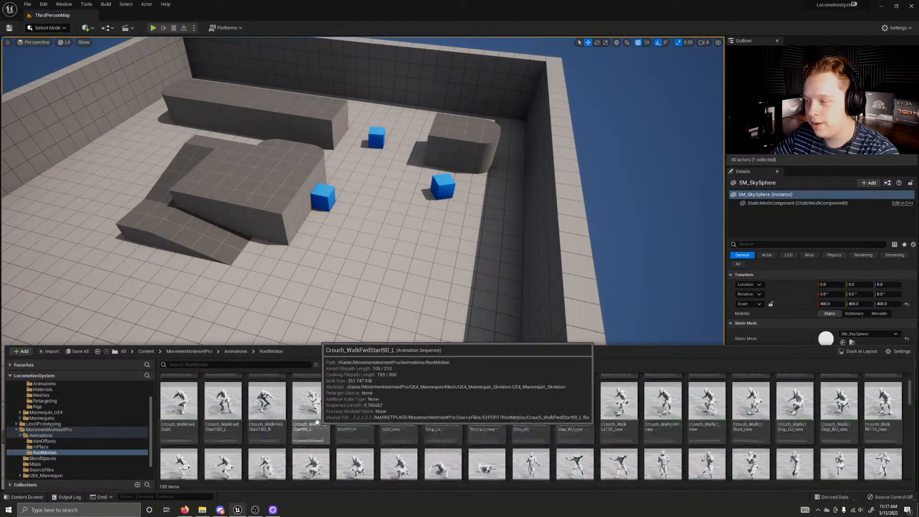
Scroll down and back up through the RootMotion animation thumbnails.
scroll(314, 429, down, 5)
scroll(318, 430, down, 5)
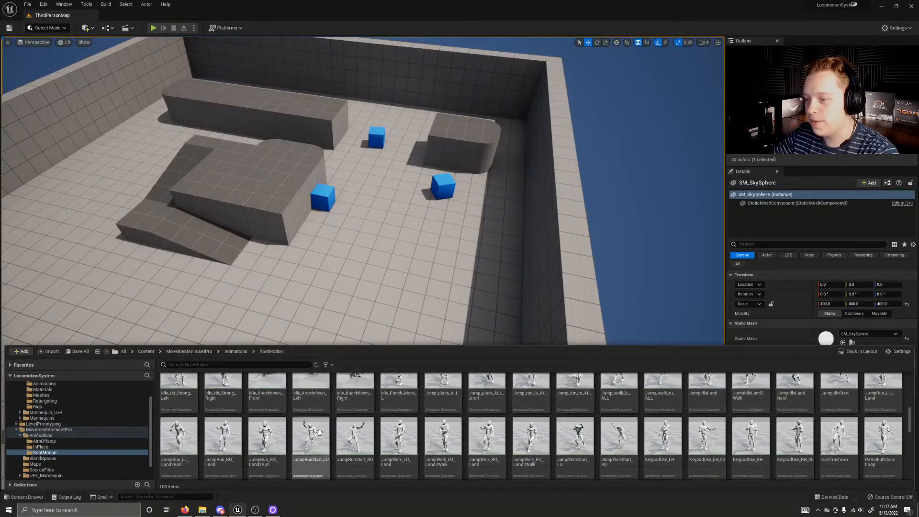
scroll(320, 433, down, 5)
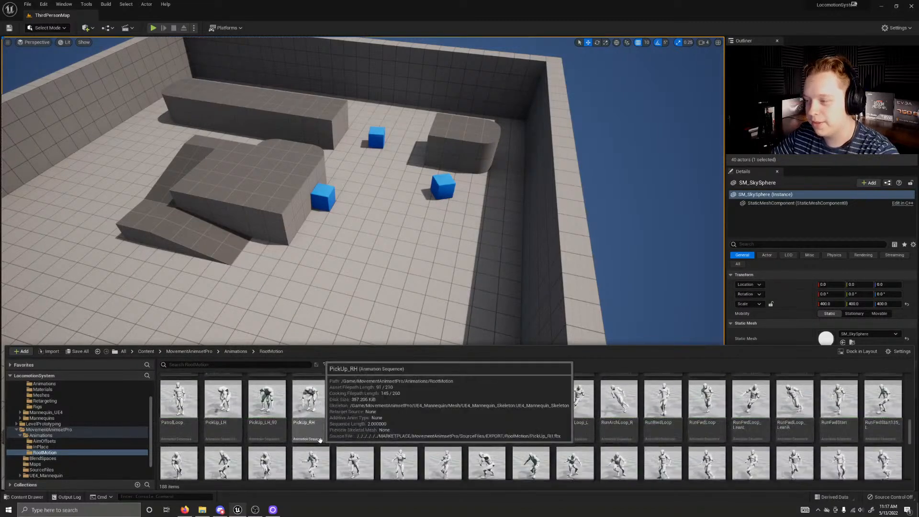
scroll(320, 440, down, 10)
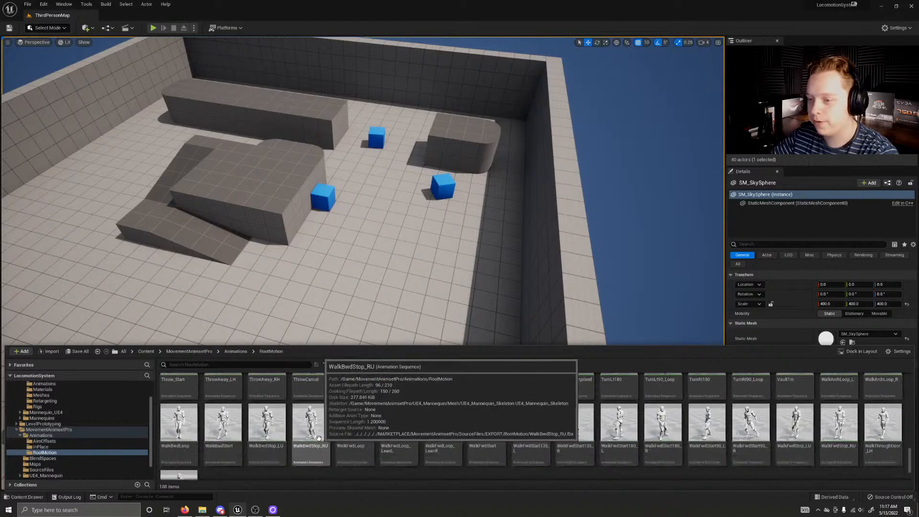
scroll(341, 434, up, 2)
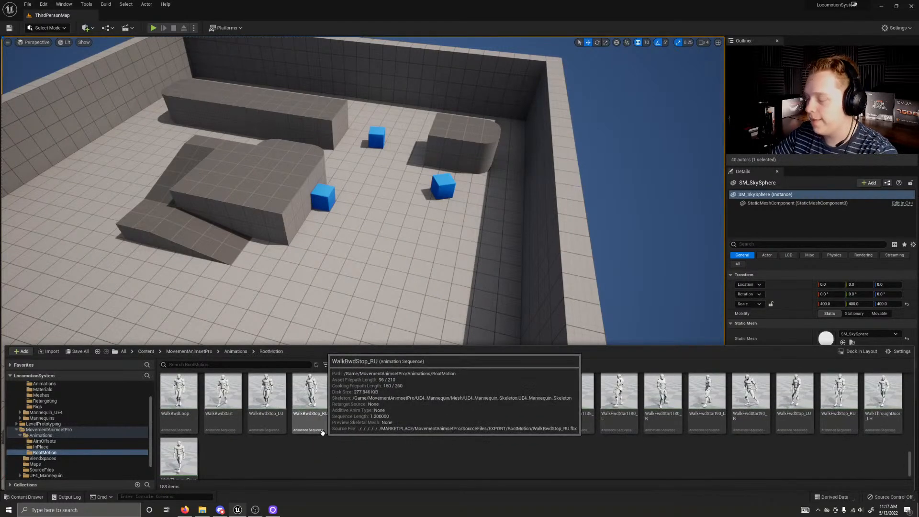
scroll(325, 432, up, 4)
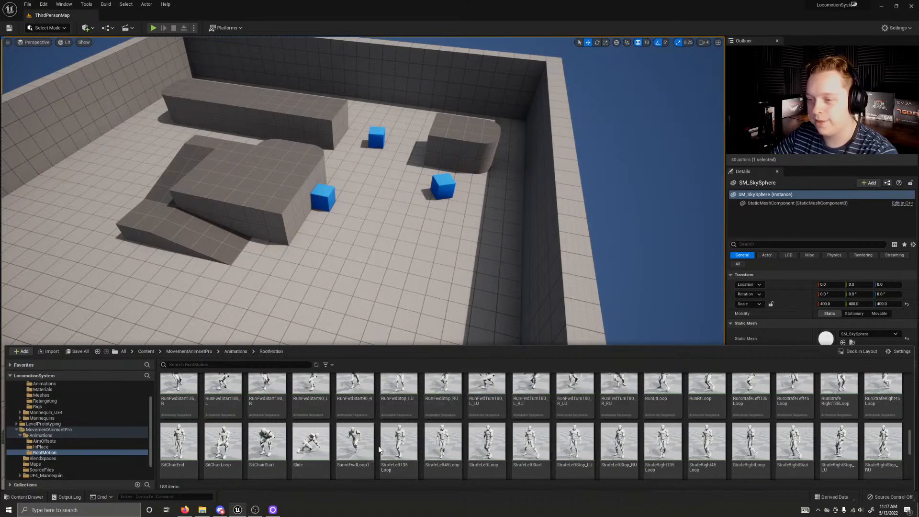
scroll(377, 440, up, 1)
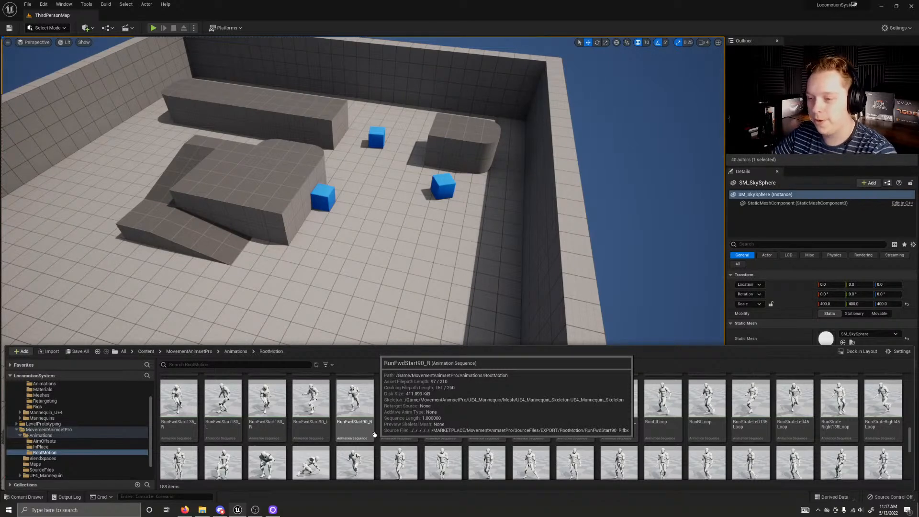
scroll(363, 434, up, 3)
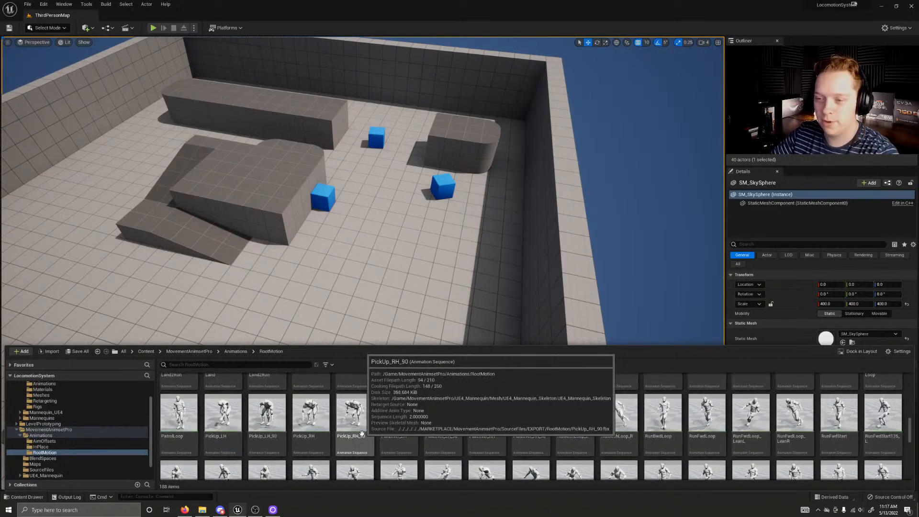
scroll(361, 433, up, 8)
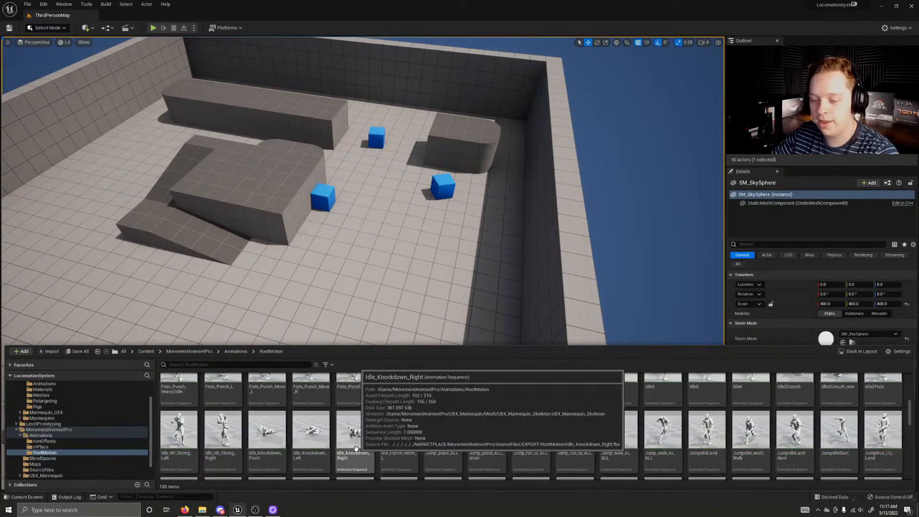
scroll(356, 449, up, 10)
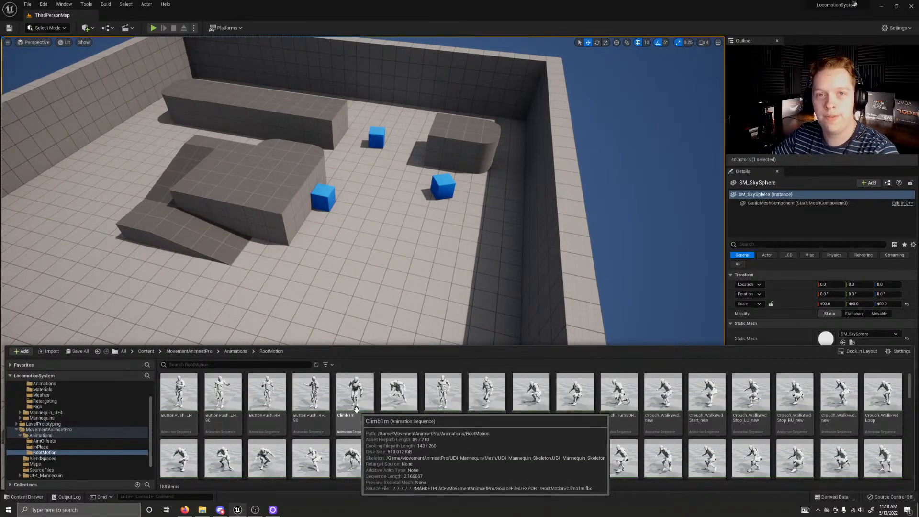
Go back to Animations, reopen RootMotion, and scroll down through its 188 sequences.
click(240, 352)
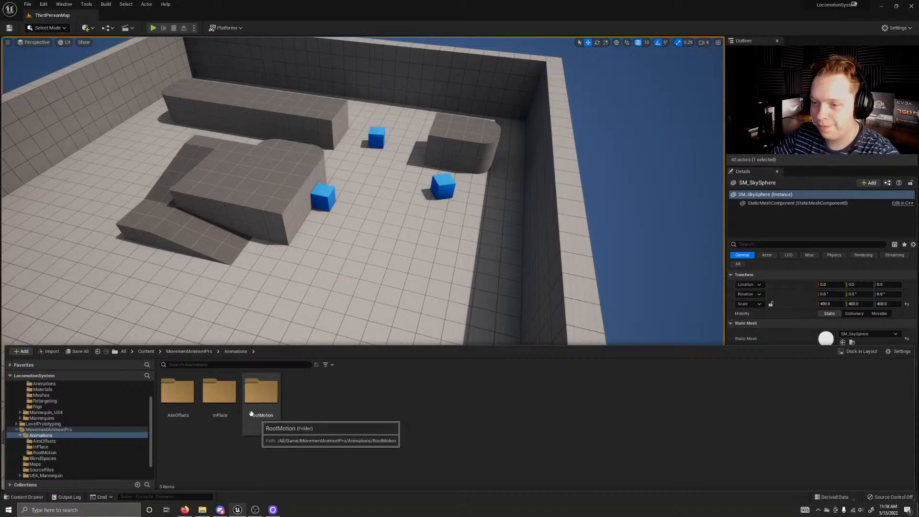
double_click(260, 395)
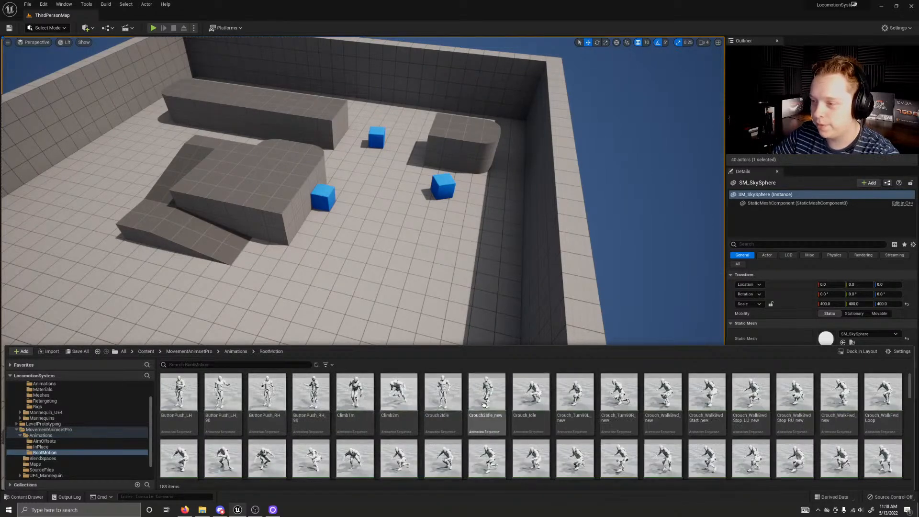
scroll(574, 423, down, 2)
scroll(622, 416, down, 2)
scroll(622, 412, down, 4)
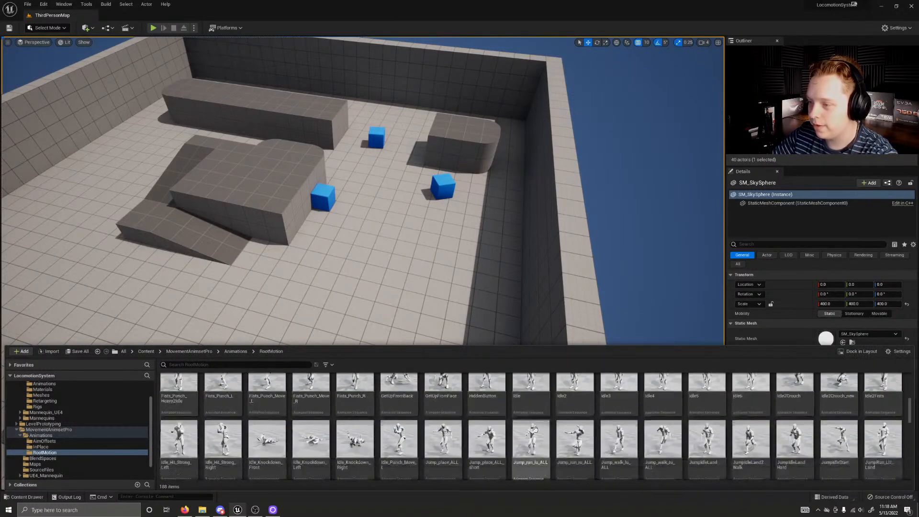
scroll(570, 413, down, 2)
scroll(617, 414, down, 2)
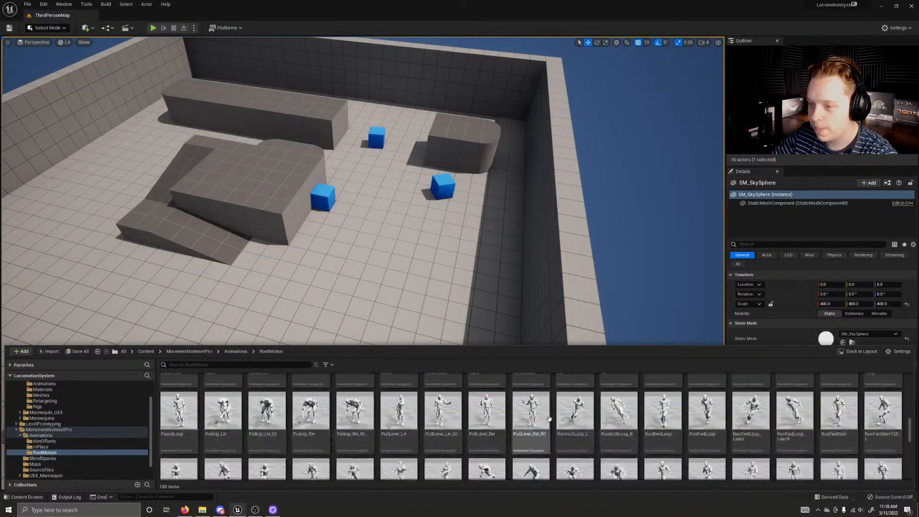
Open and dock RunFwdLoop, toggle EnableRootMotion off and back on, then return to ThirdPersonMap.
click(700, 412)
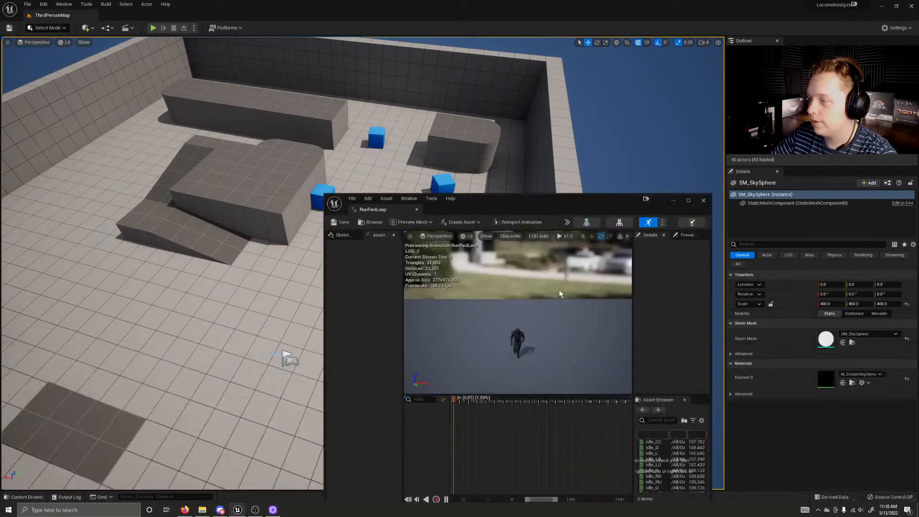
drag(379, 208, 228, 53)
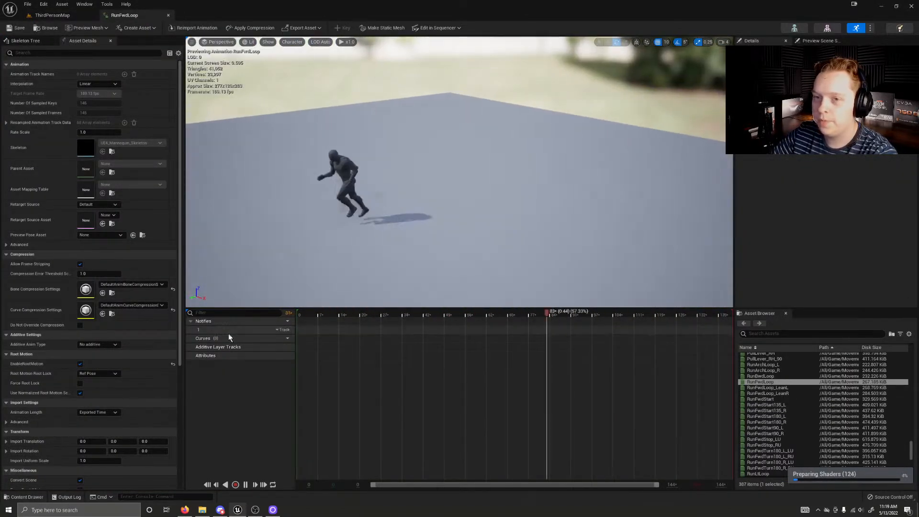
click(80, 364)
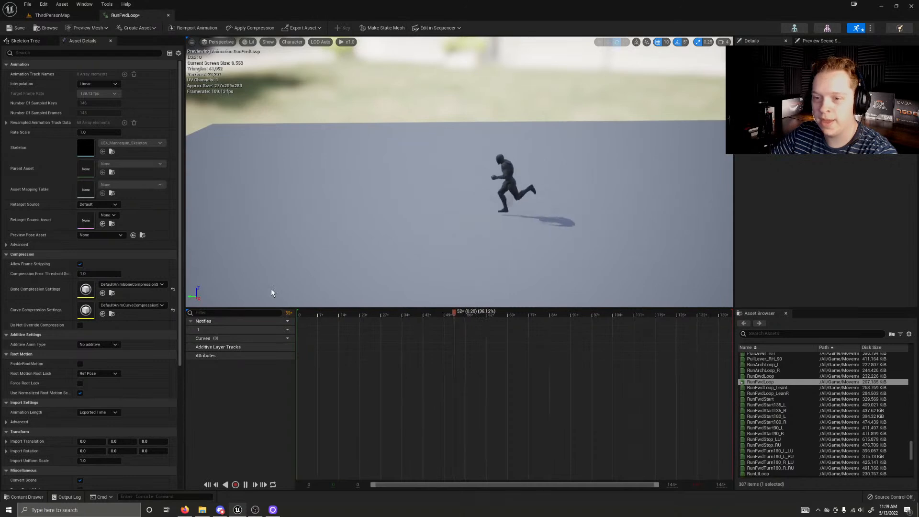
click(80, 364)
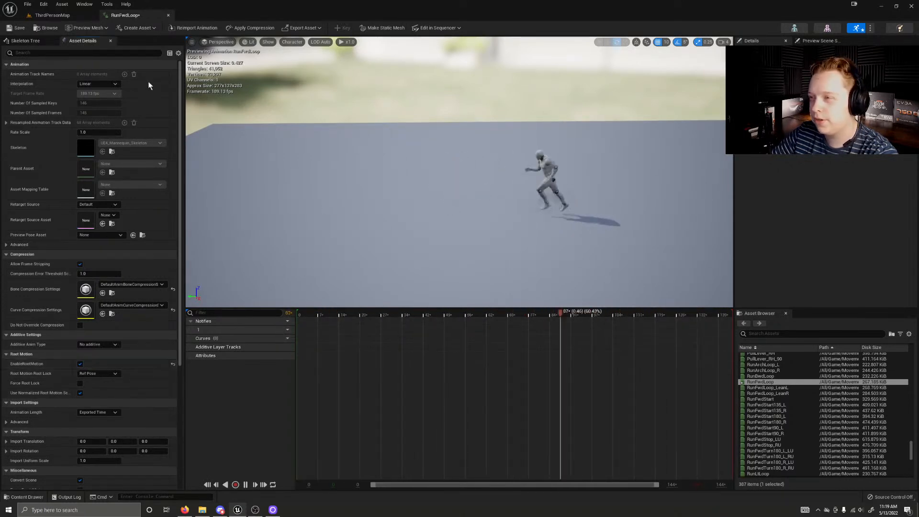
click(67, 15)
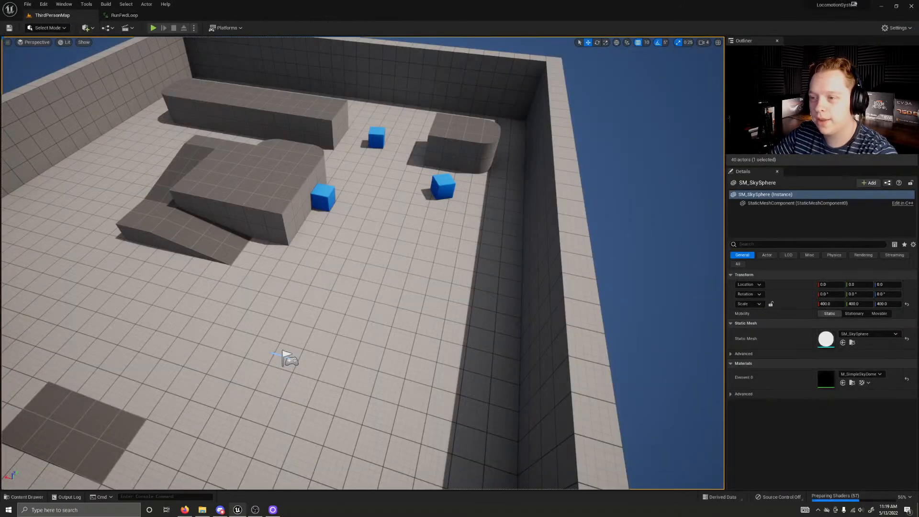
Select the InPlace folder under MovementAnimsetPro > Animations and force-delete it despite references.
key(ctrl+space)
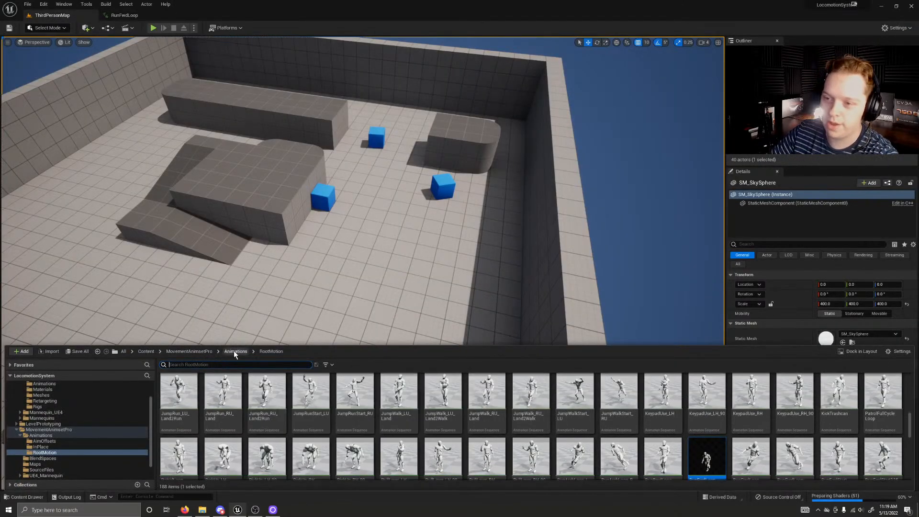
click(235, 351)
click(222, 392)
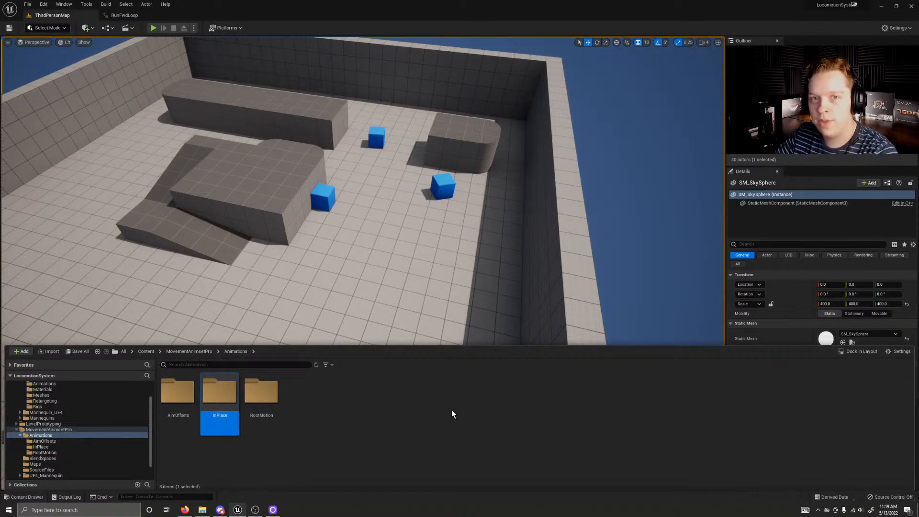
key(Delete)
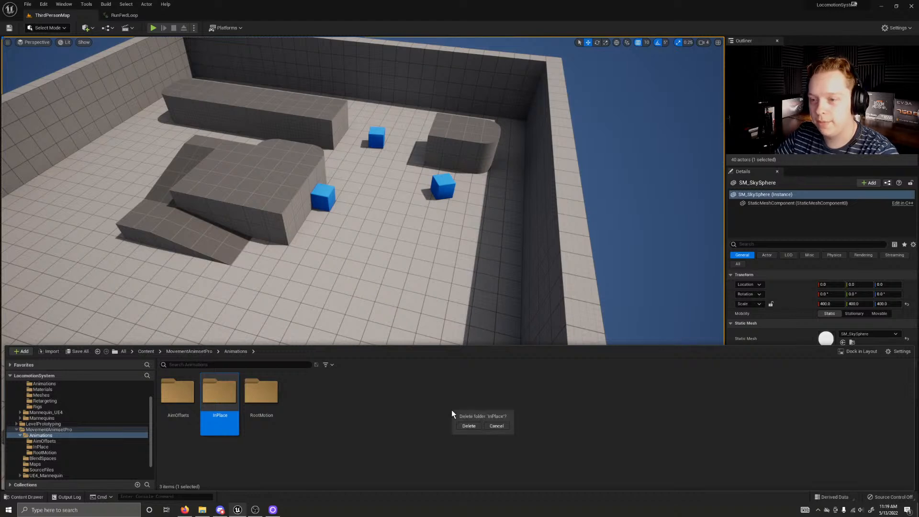
click(468, 426)
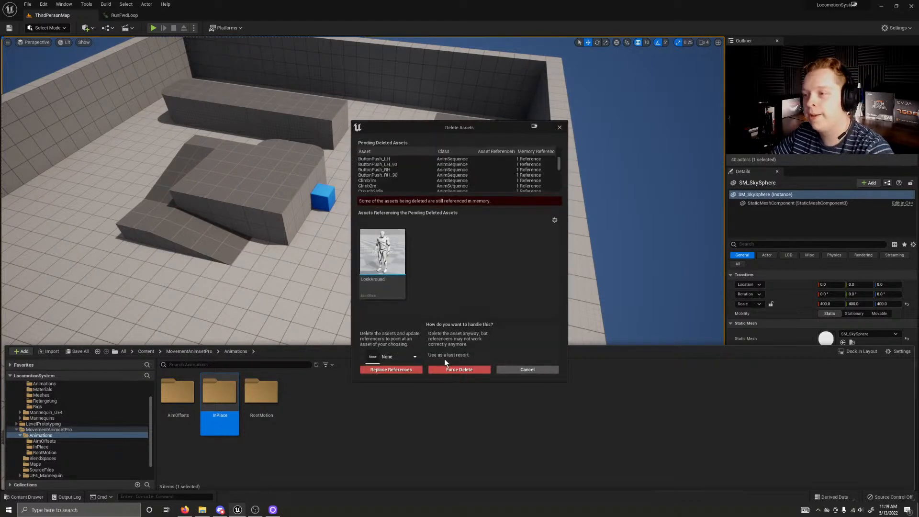
click(450, 369)
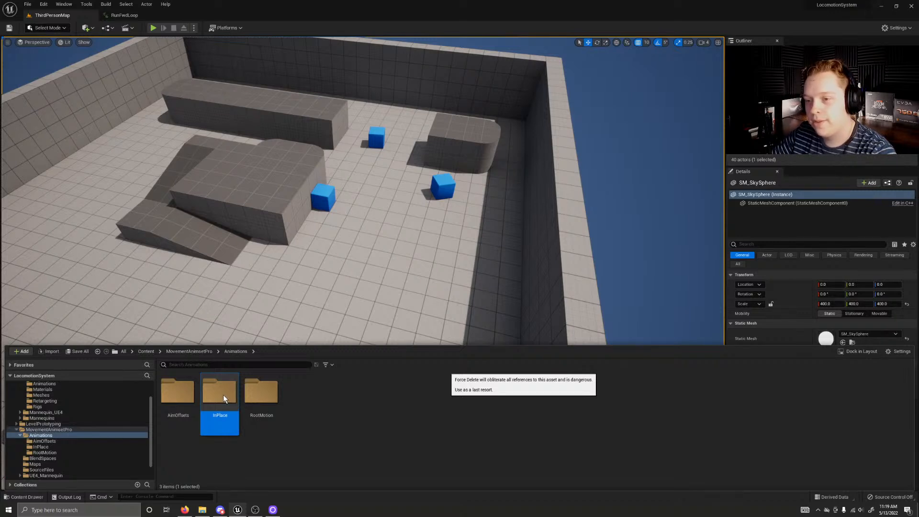
click(363, 322)
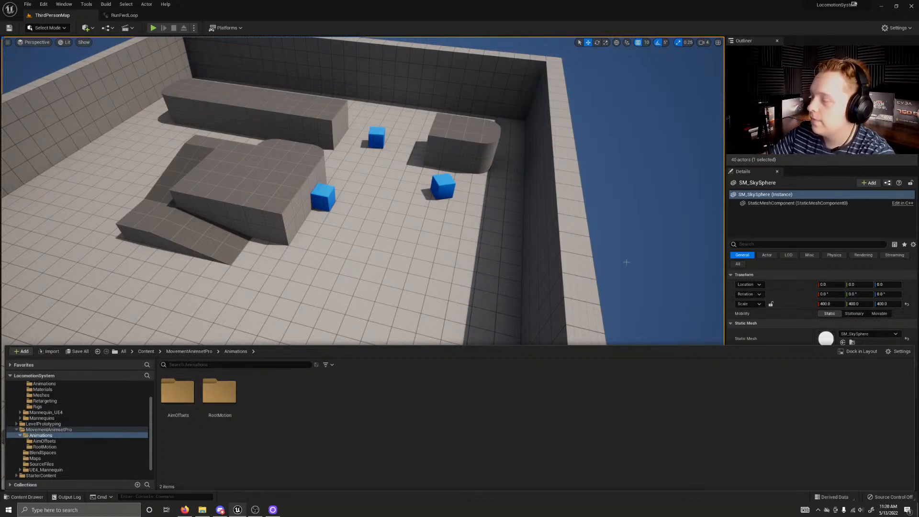
Browse the Content Drawer from MovementAnimsetPro up to Content, then into Characters > LAFAN1 > Rigs.
right_drag(570, 225, 540, 238)
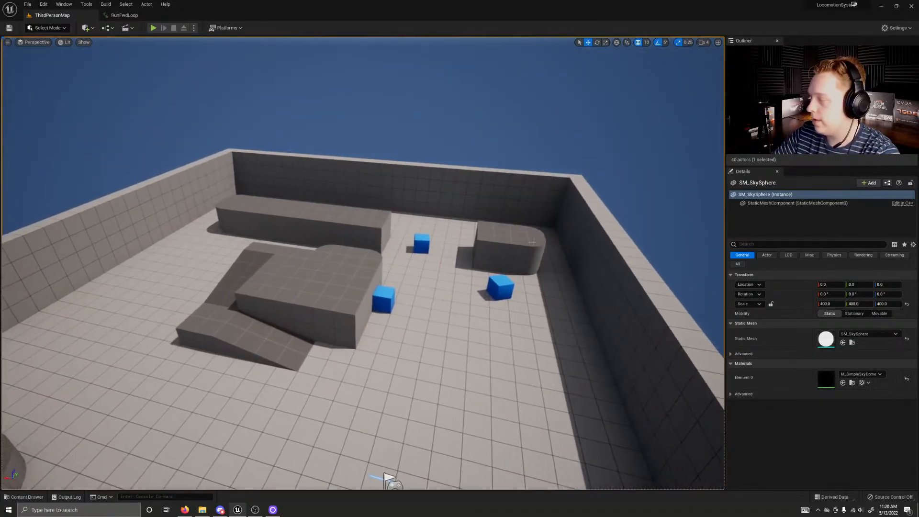
key(ctrl+space)
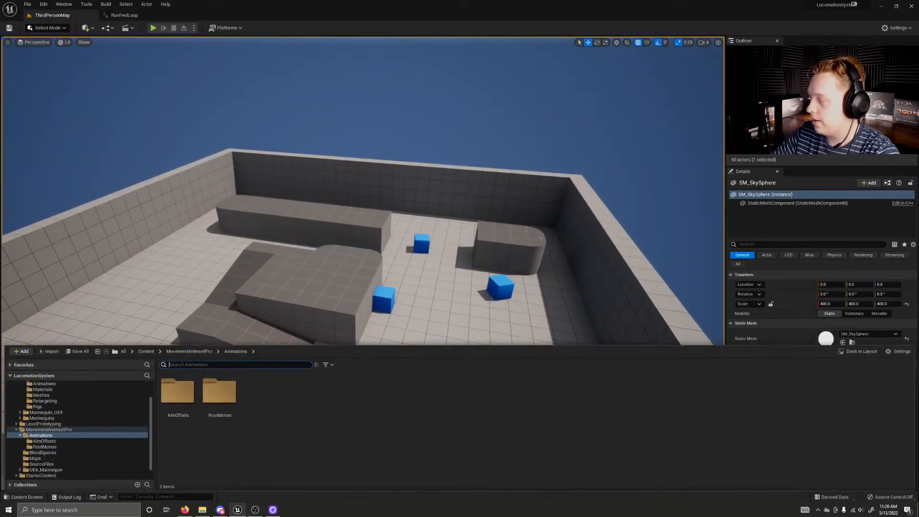
click(199, 352)
click(146, 352)
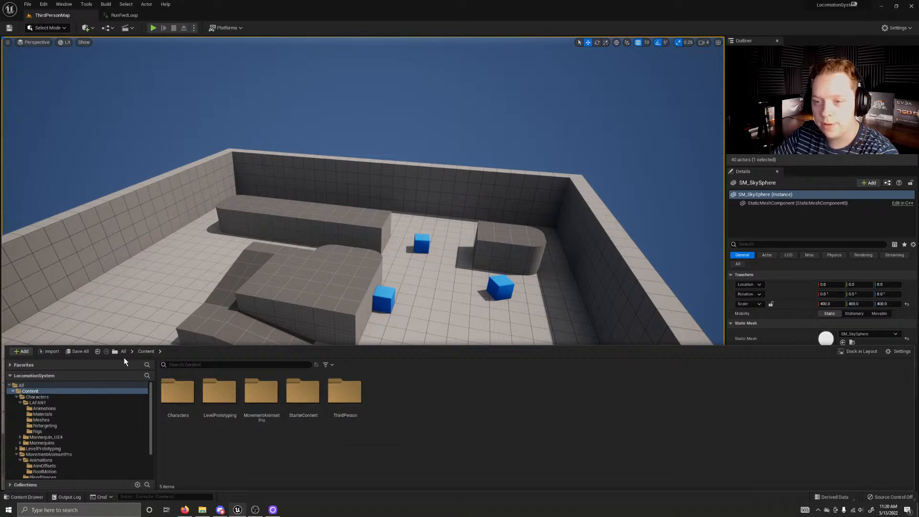
double_click(177, 395)
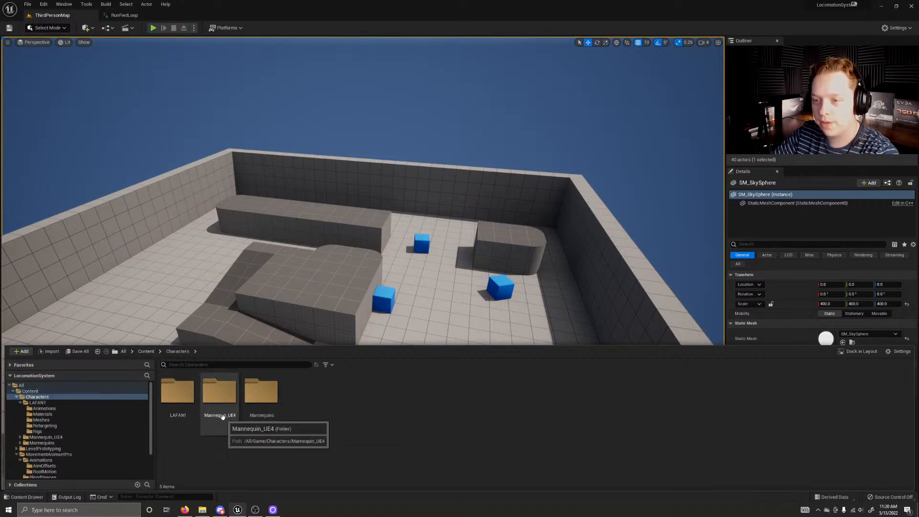
double_click(186, 411)
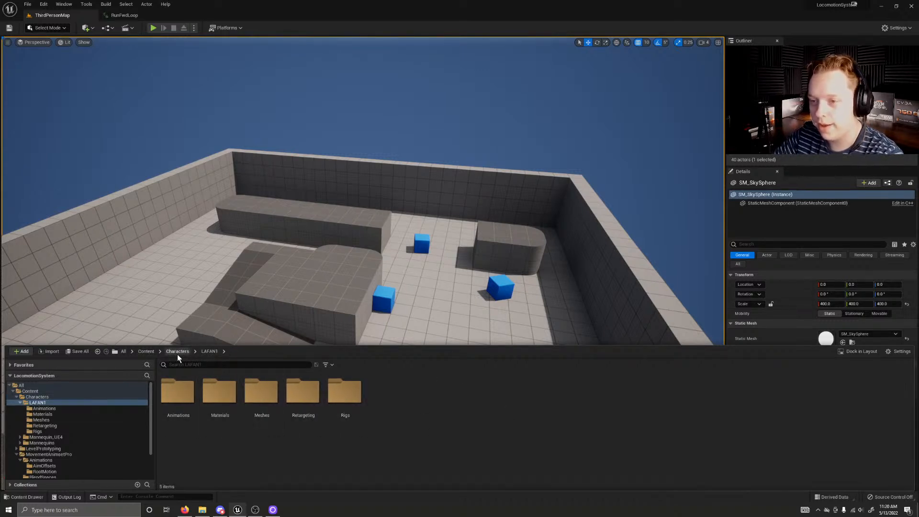
double_click(336, 406)
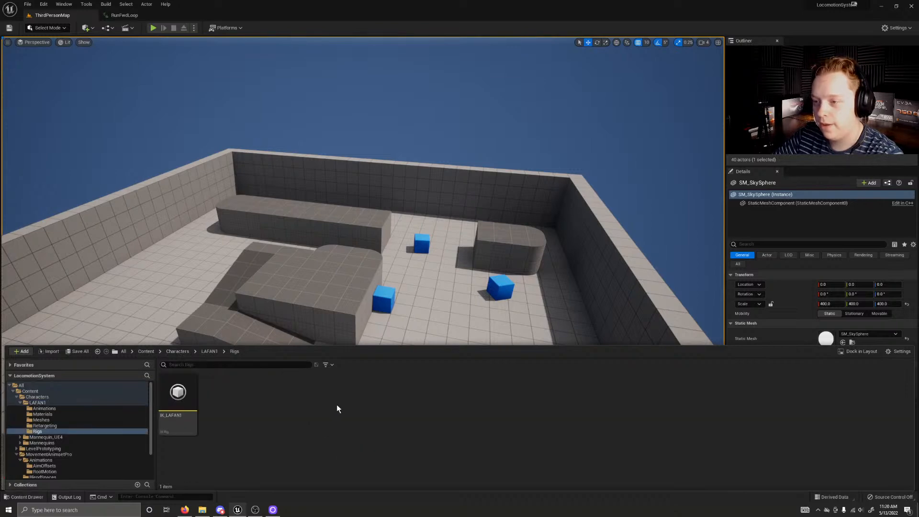
Glance at the IK_LAFAN1 rig, close it, and open the LAFAN1 Retargeting folder.
double_click(182, 398)
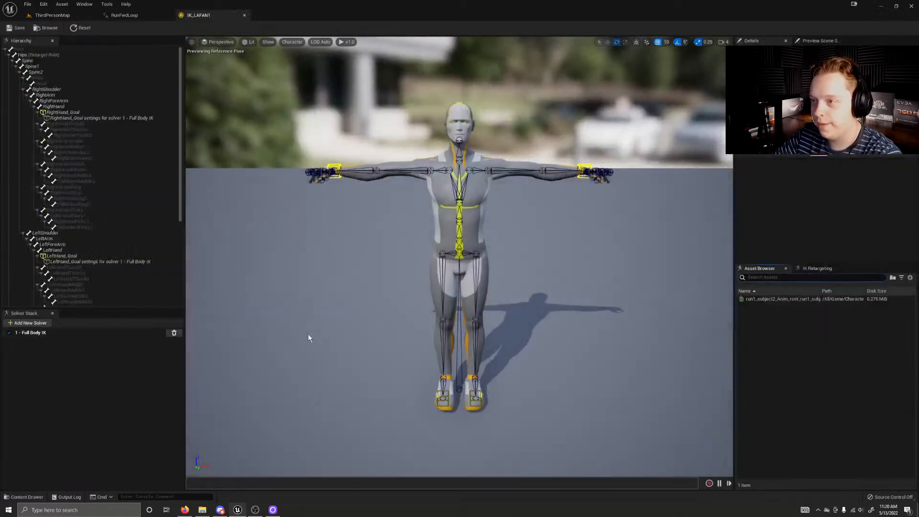
click(244, 15)
key(ctrl+space)
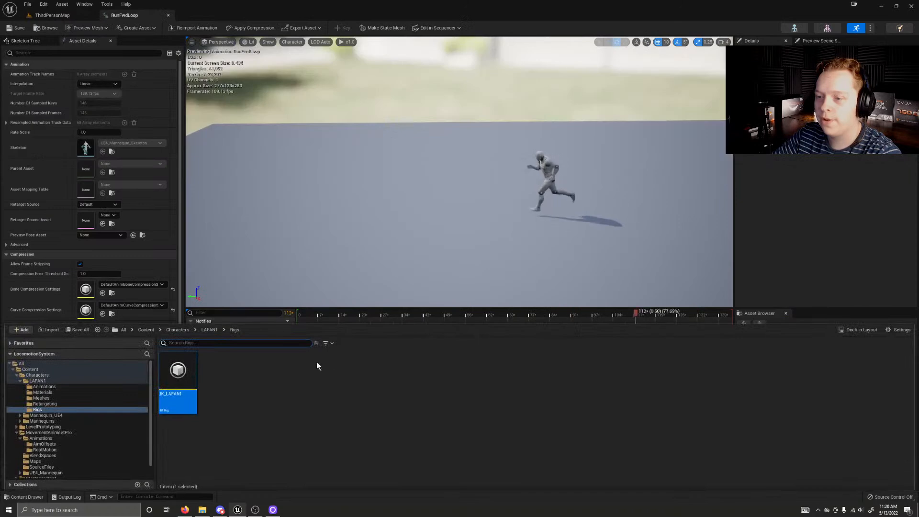
click(213, 330)
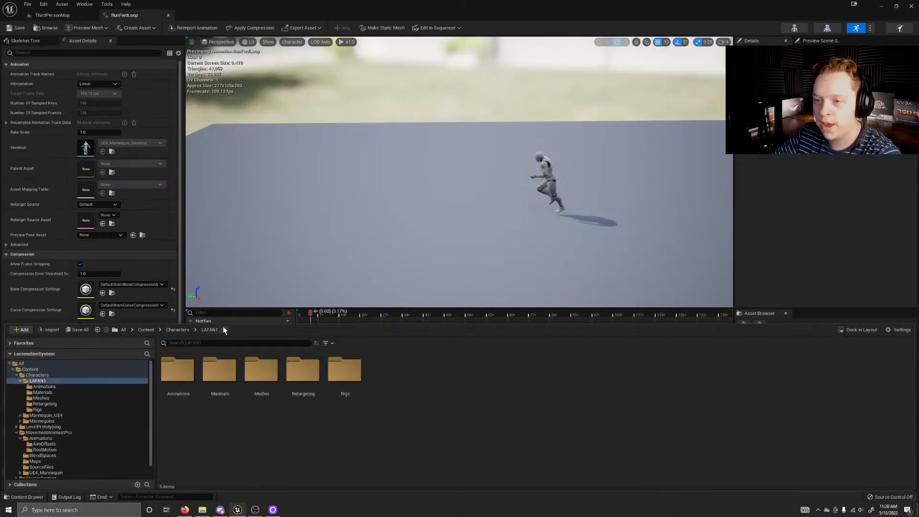
double_click(303, 371)
Open LAFAN1_Retarget, pull the preview camera back, and preview the run1_subject2 running animation.
double_click(177, 371)
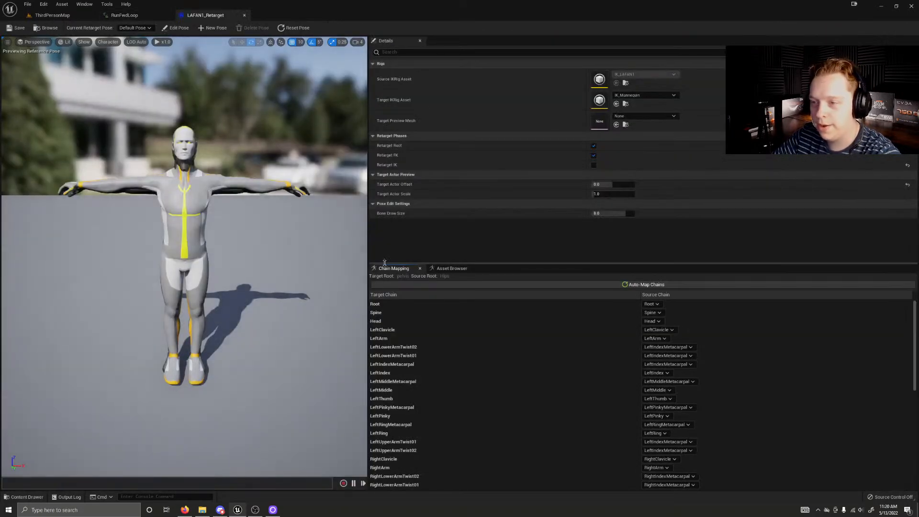
key(s)
right_drag(222, 180, 263, 184)
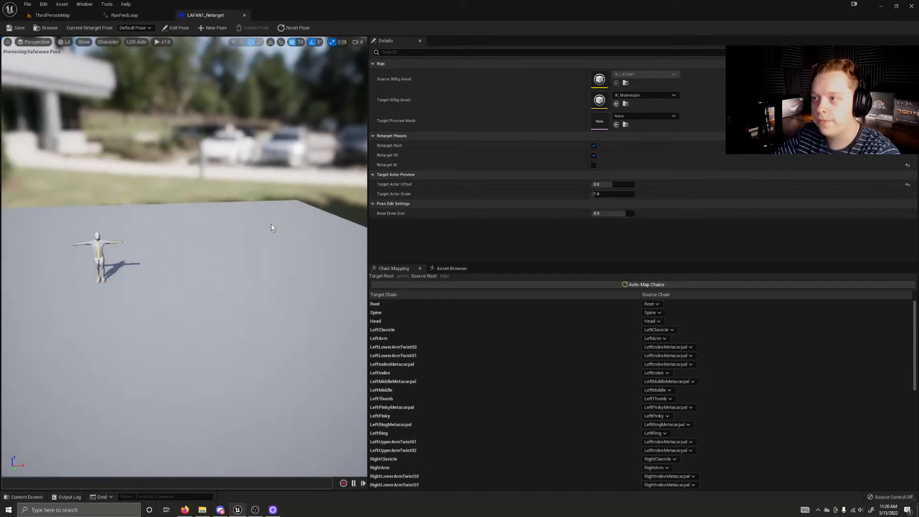
click(444, 268)
click(406, 310)
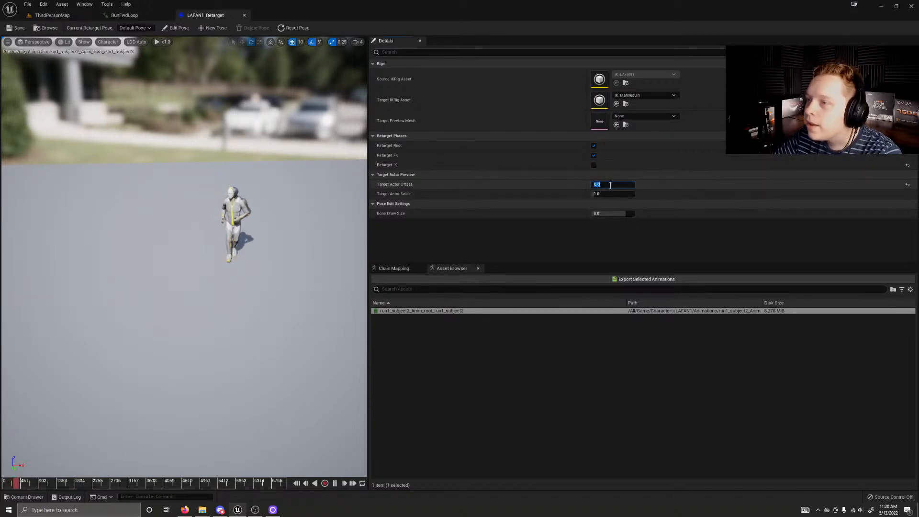
Offset the retargeted character 250 units aside and frame both running mannequins in the preview.
key(Return)
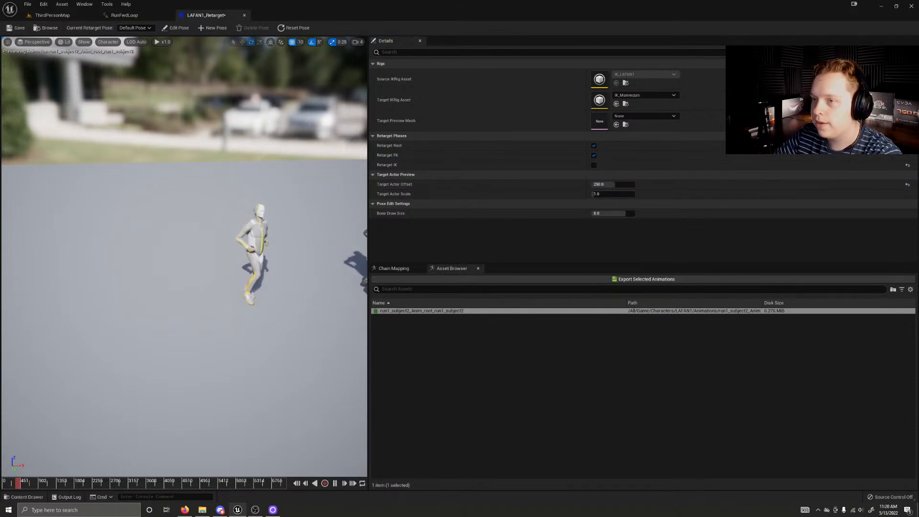
right_drag(184, 258, 361, 243)
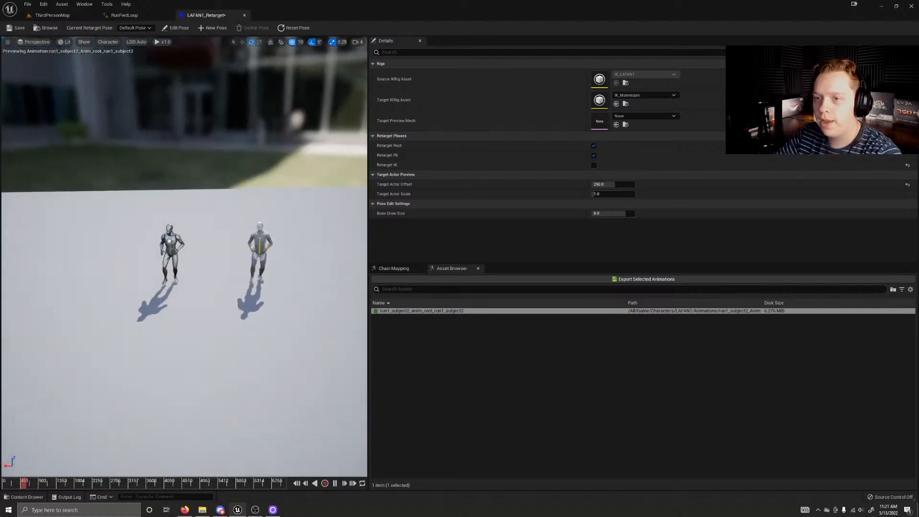
key(w)
right_drag(183, 259, 135, 246)
key(s)
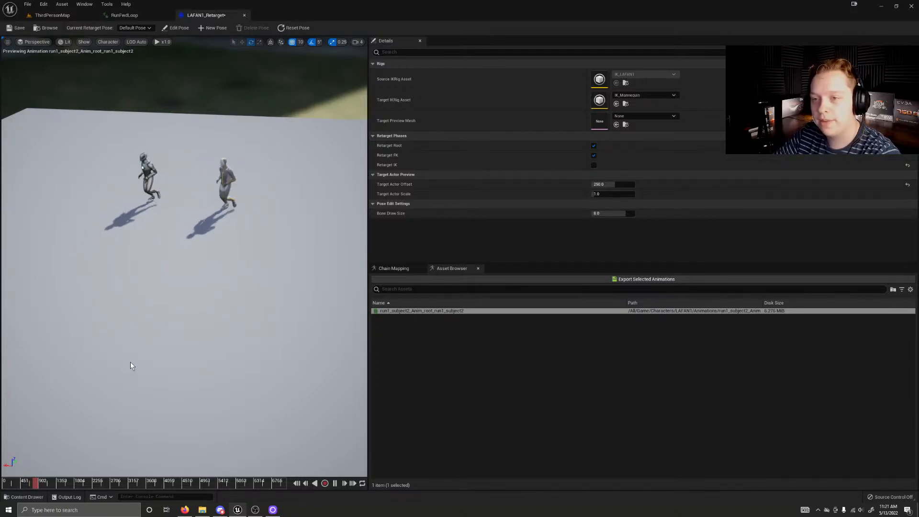
mouse_move(240, 266)
right_down()
mouse_move(244, 254)
mouse_move(251, 265)
right_up()
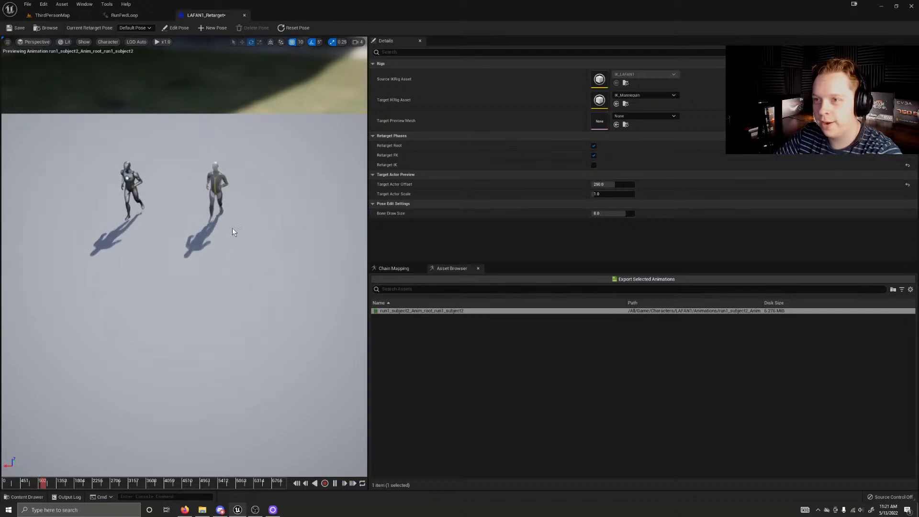
mouse_move(230, 273)
right_down()
mouse_move(225, 244)
mouse_move(239, 260)
right_up()
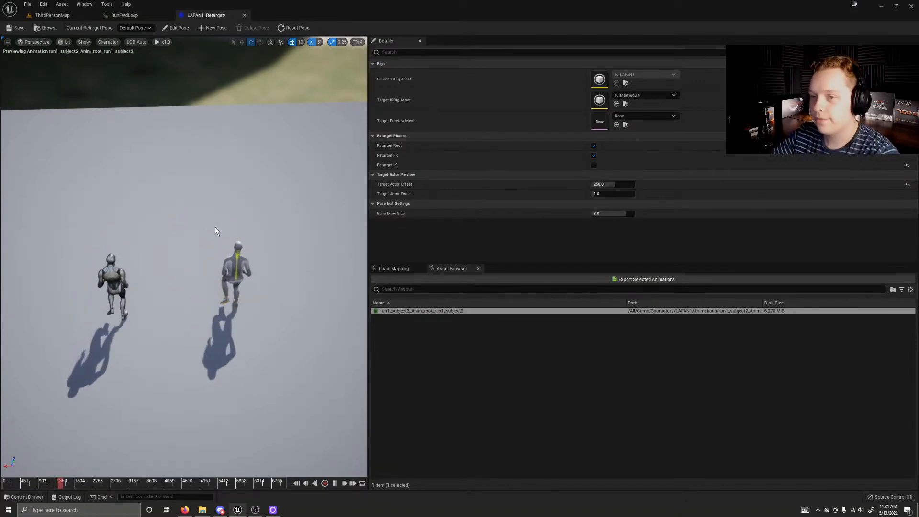
Pause and scrub the run between about frames 2950 and 3608, resume playback, then switch to RunFwdLoop.
click(127, 482)
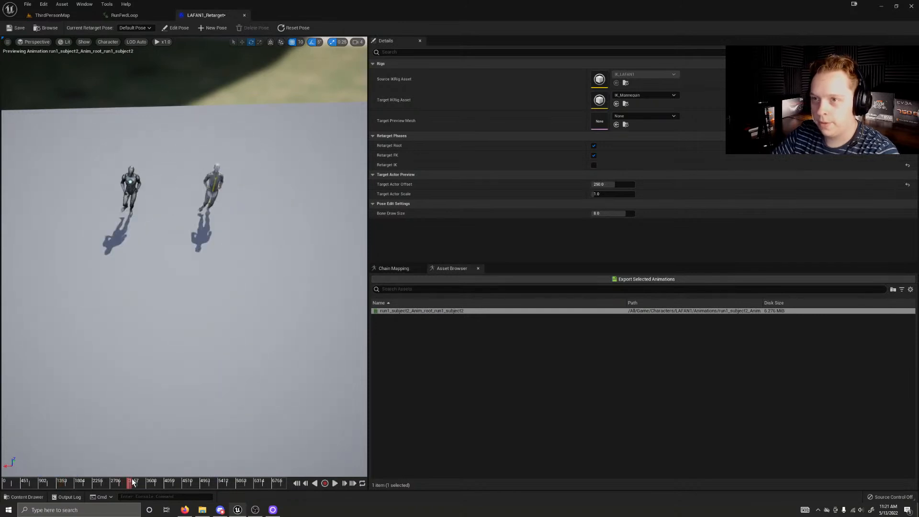
click(145, 483)
right_drag(139, 421, 206, 426)
click(149, 485)
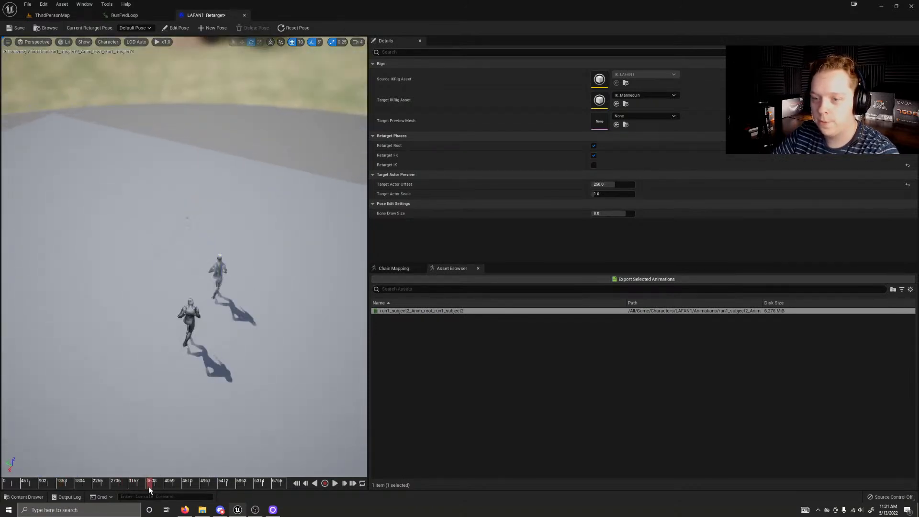
click(335, 483)
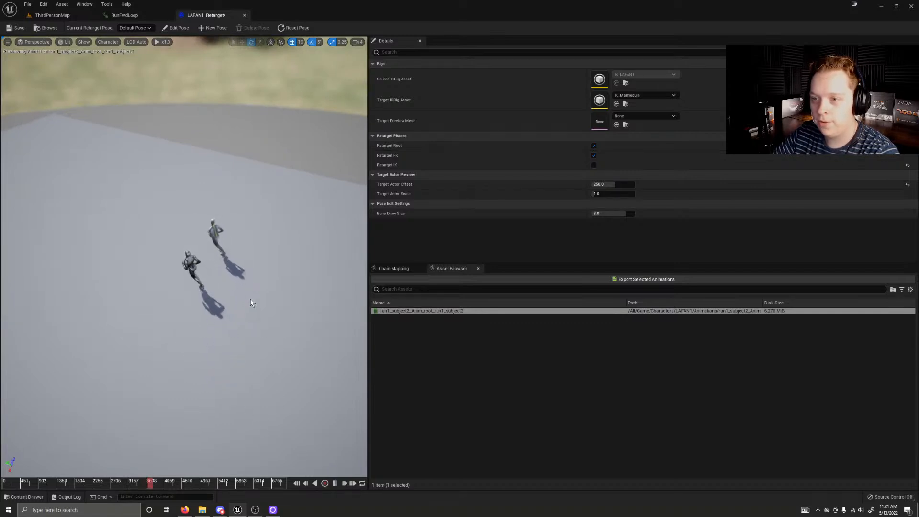
right_drag(301, 345, 186, 320)
click(125, 15)
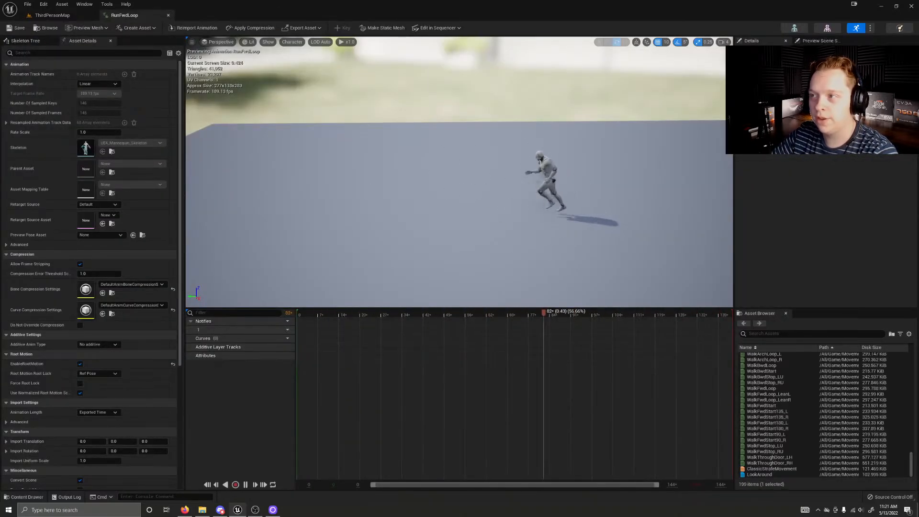
Return to ThirdPersonMap and bring the Content Drawer up to the top Content folder.
click(55, 17)
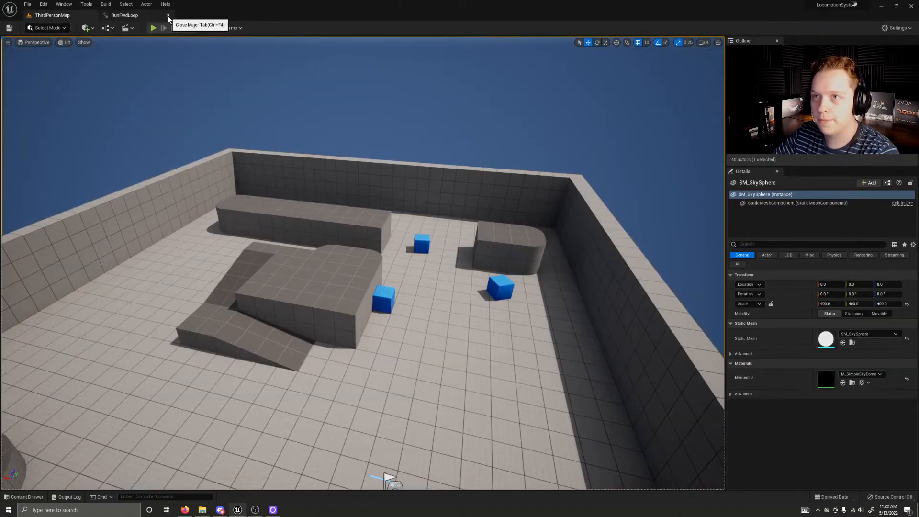
key(ctrl+space)
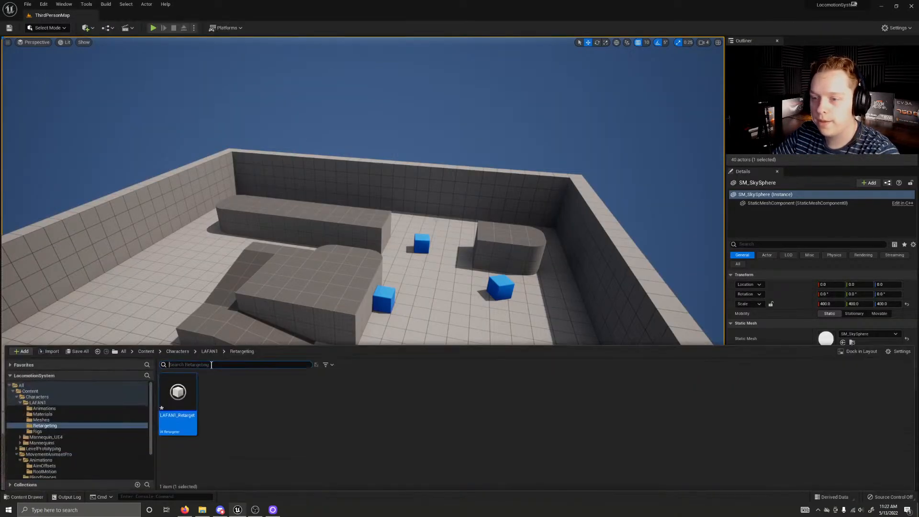
click(177, 352)
click(146, 351)
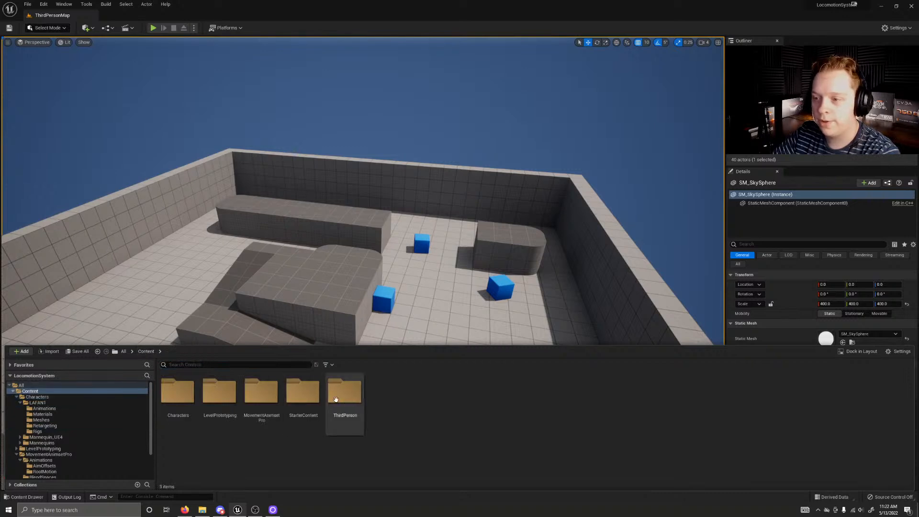
Browse Characters > Mannequin_UE4 and check its Animations folder, which holds only Jog_Fwd.
double_click(176, 422)
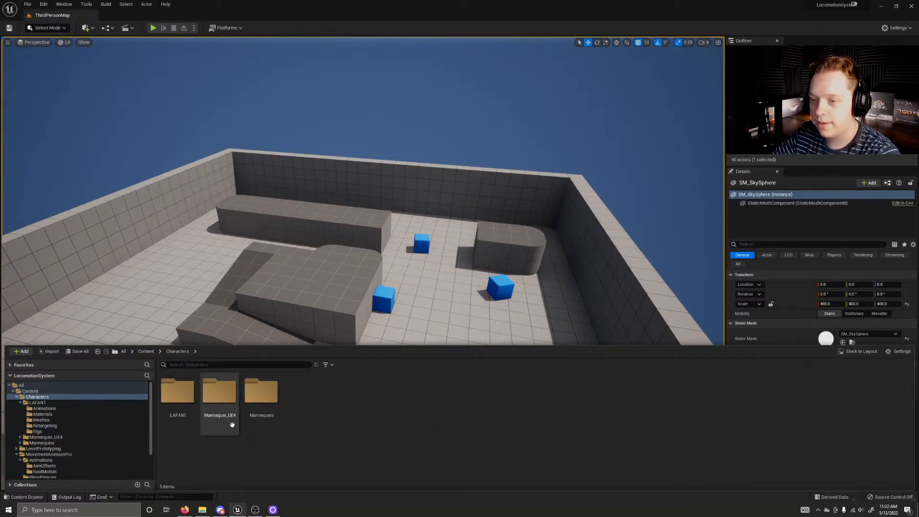
double_click(256, 422)
click(182, 352)
double_click(222, 393)
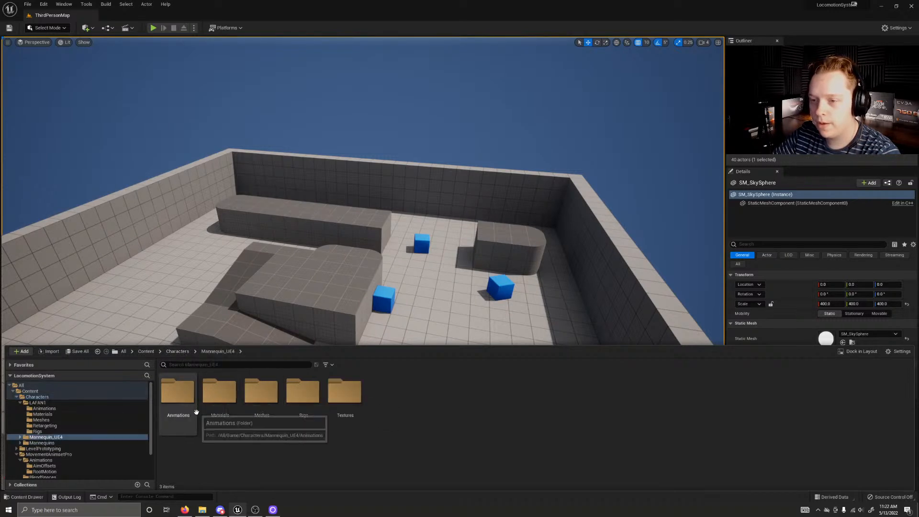
click(172, 401)
double_click(171, 401)
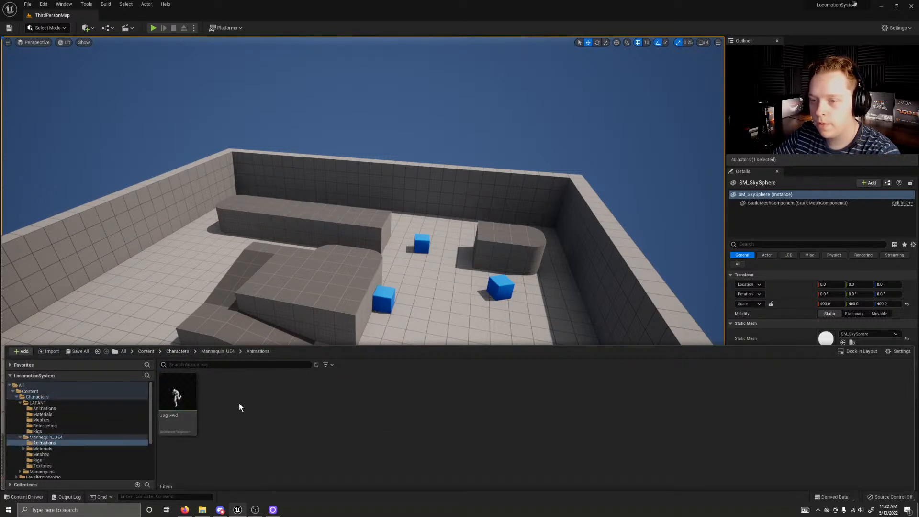
click(216, 354)
right_click(397, 400)
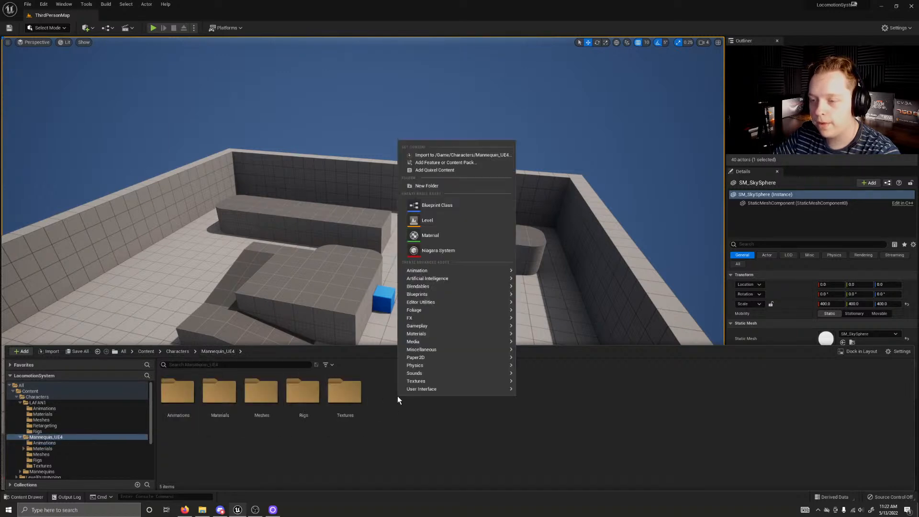
mouse_move(440, 361)
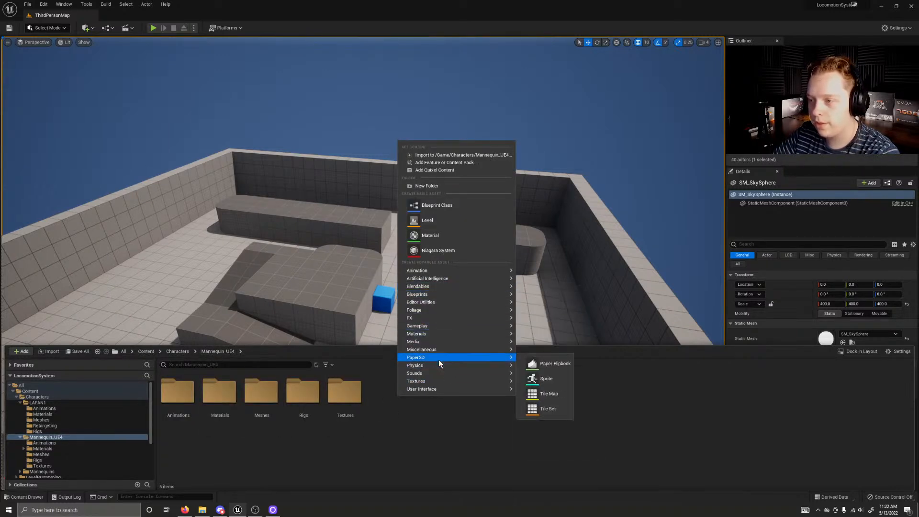
click(393, 398)
click(178, 353)
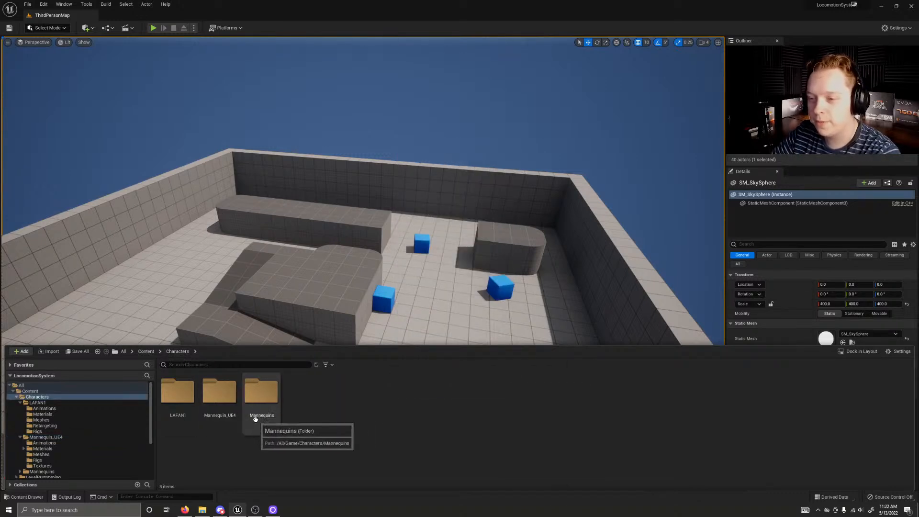
double_click(261, 406)
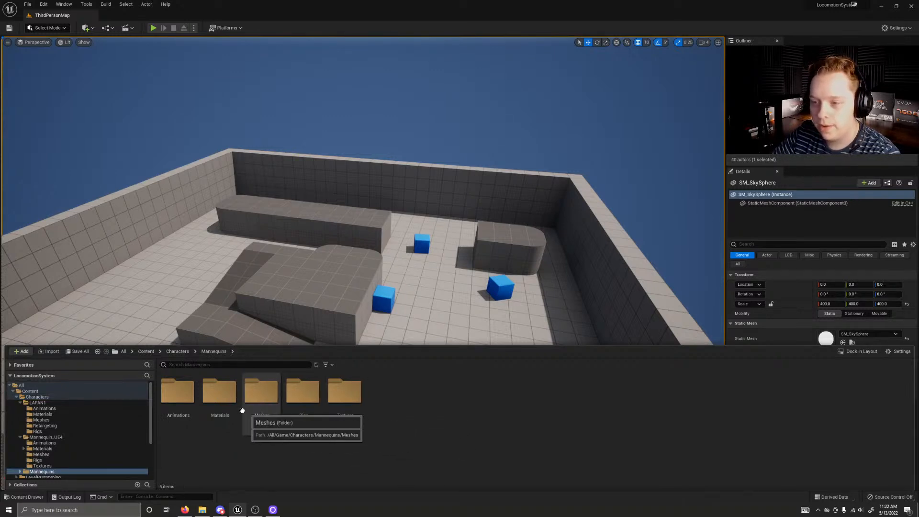
double_click(177, 391)
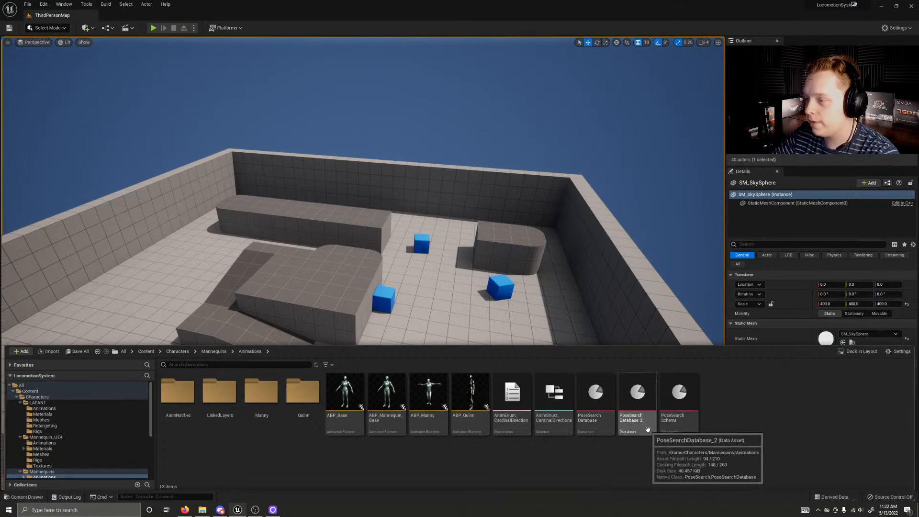
click(213, 351)
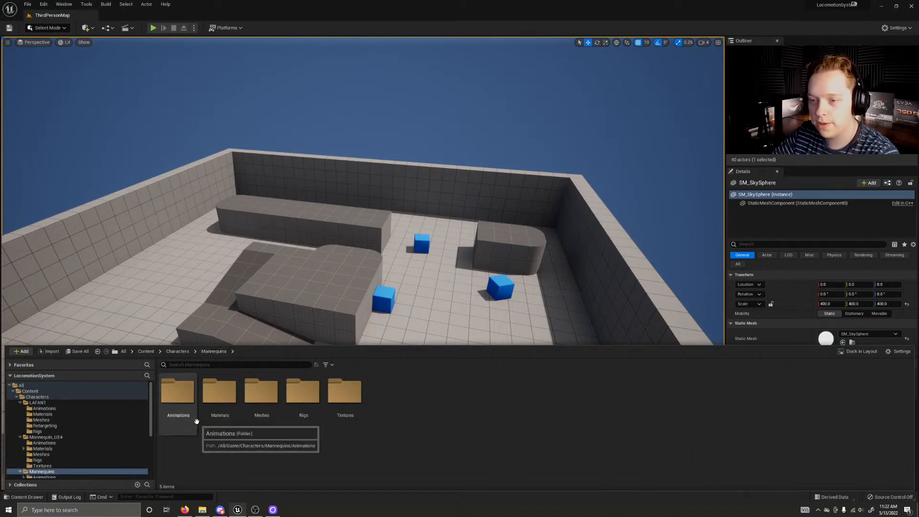
click(181, 353)
In the Mannequin_UE4 folder, create a Data Asset of class PoseSearchDatabase, found by searching 'posesearch'.
double_click(226, 392)
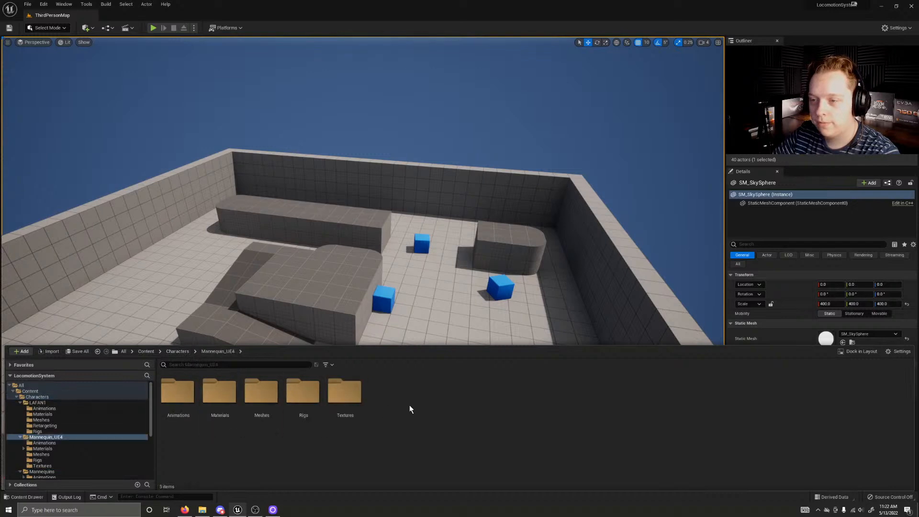
right_click(409, 404)
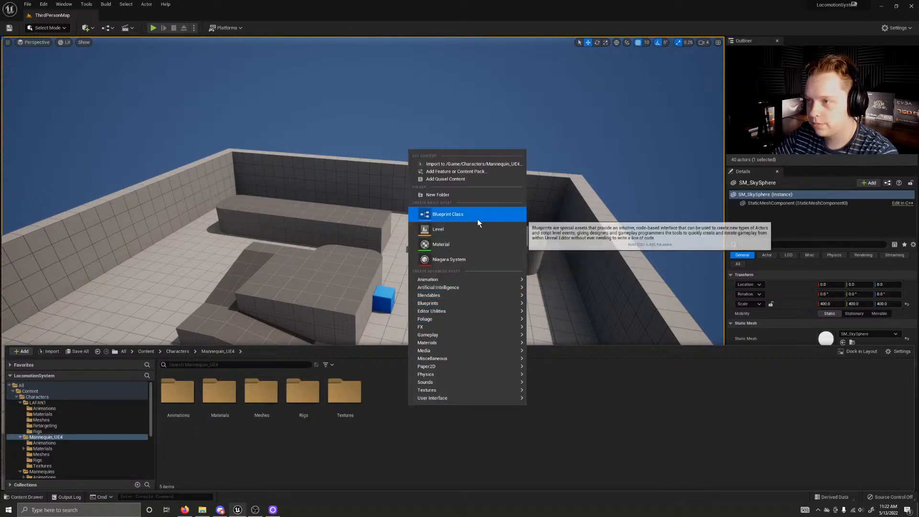
mouse_move(466, 279)
mouse_move(437, 379)
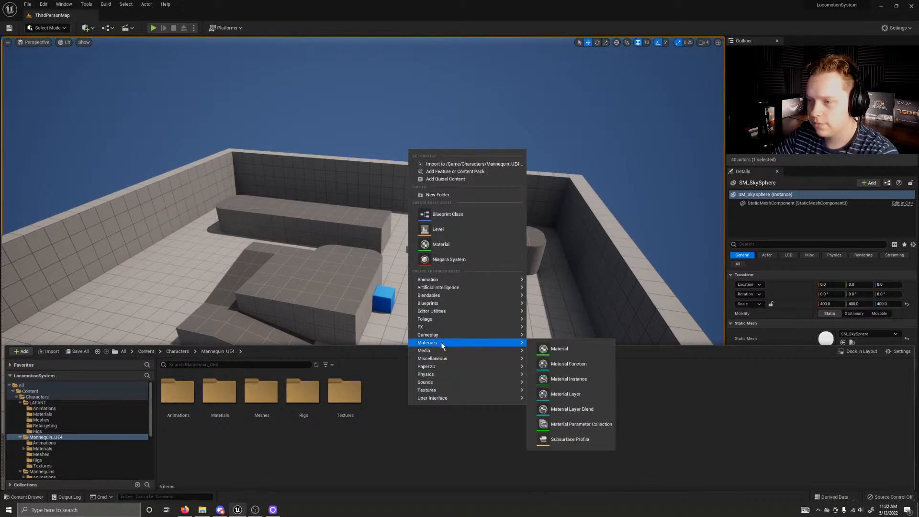
mouse_move(444, 359)
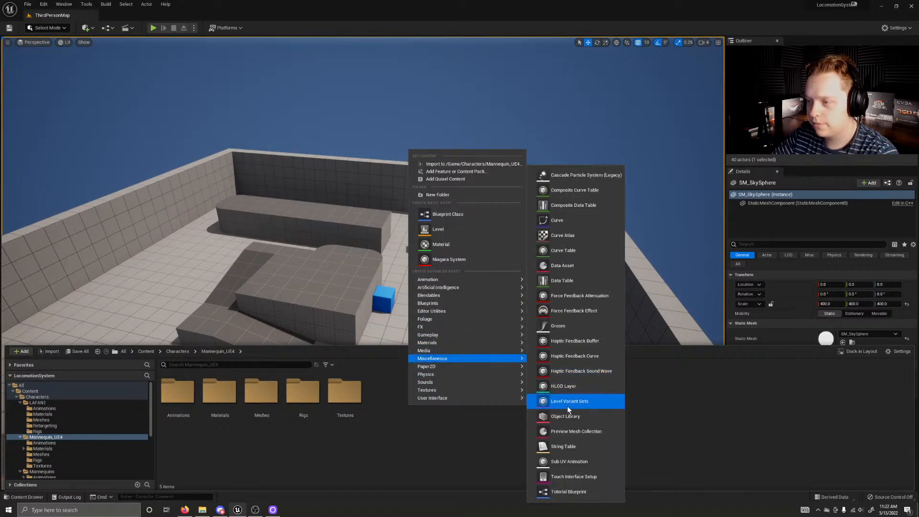
click(581, 272)
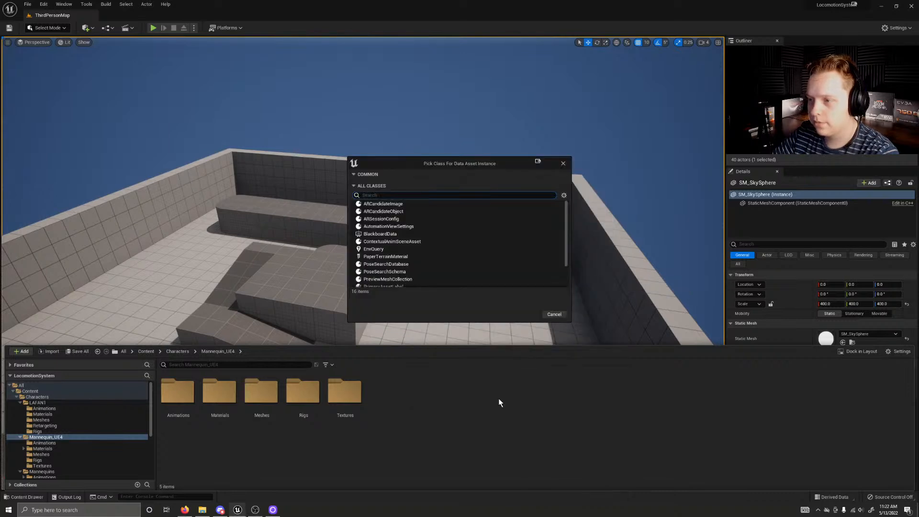
text(posesearchchec)
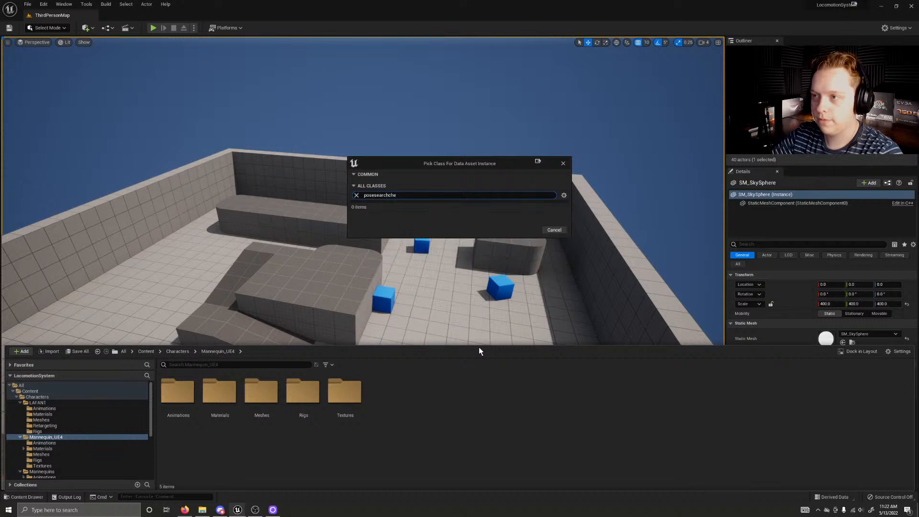
key(BackSpace)
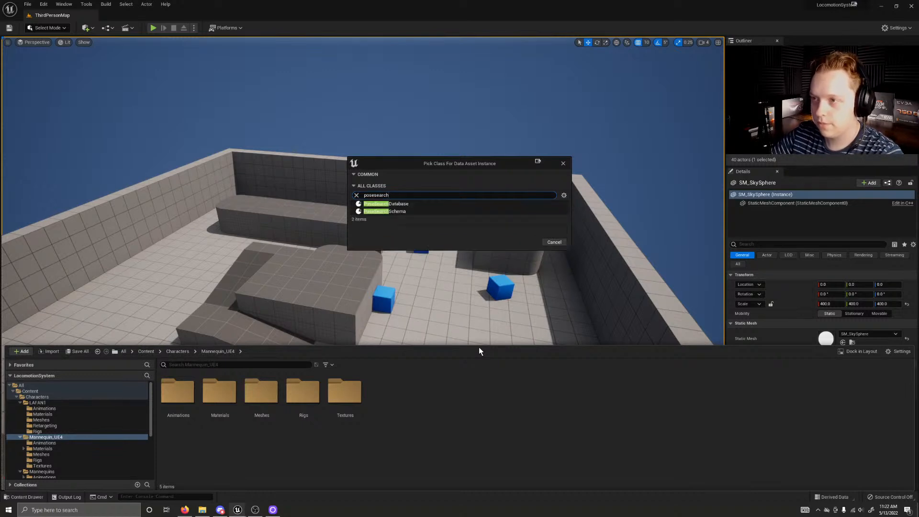
click(404, 204)
click(524, 242)
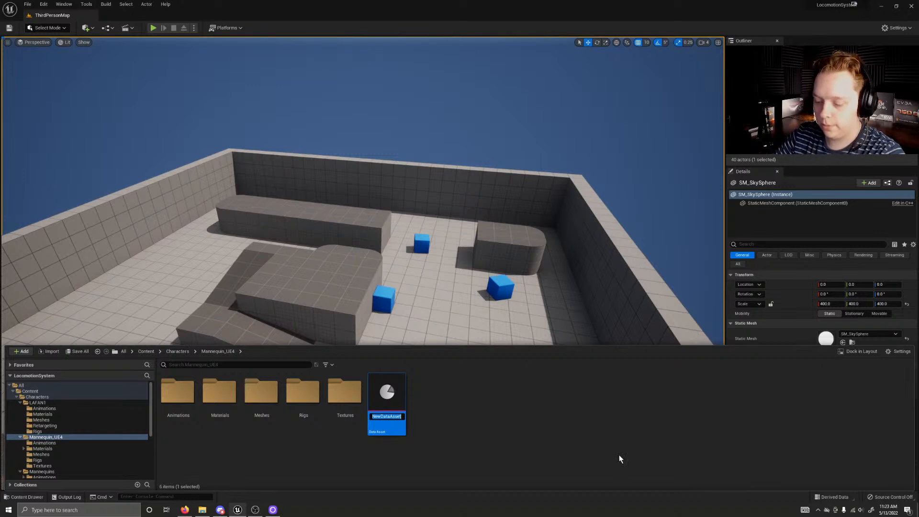
Name the new asset Mannequin_UE4_PoseSearchDatabase and open it in its editor.
text(Mann)
text(equ)
text(in_UE)
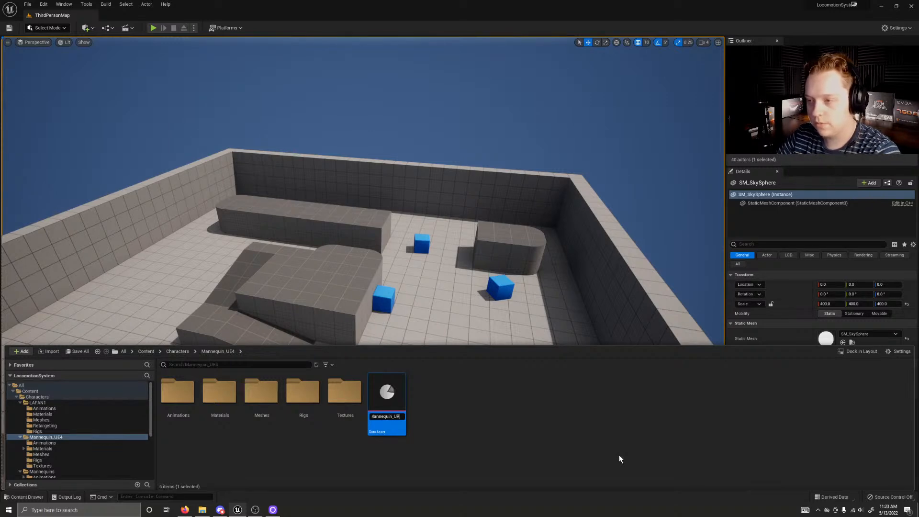
text(4_)
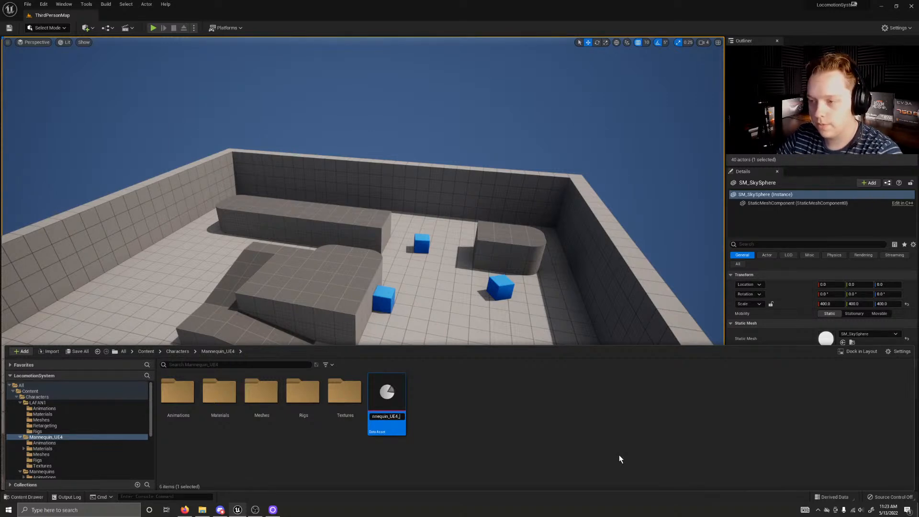
text(Pose)
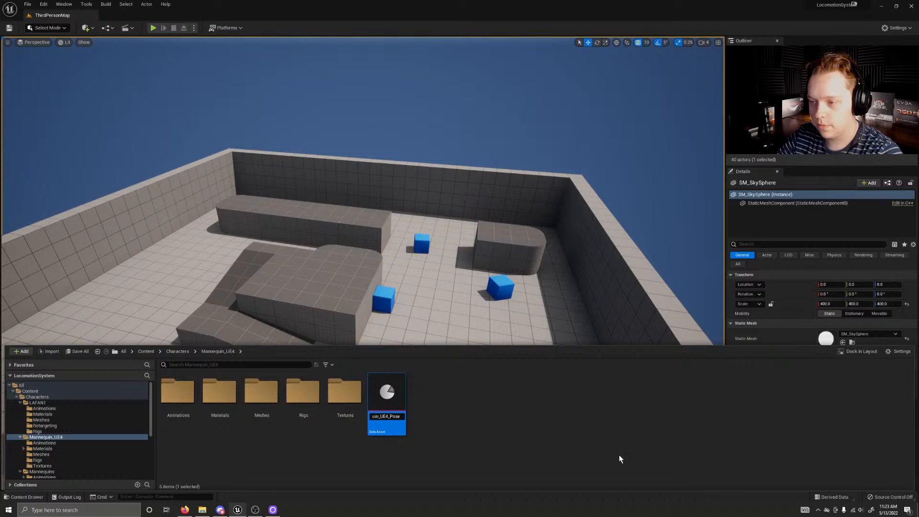
text(SearchD)
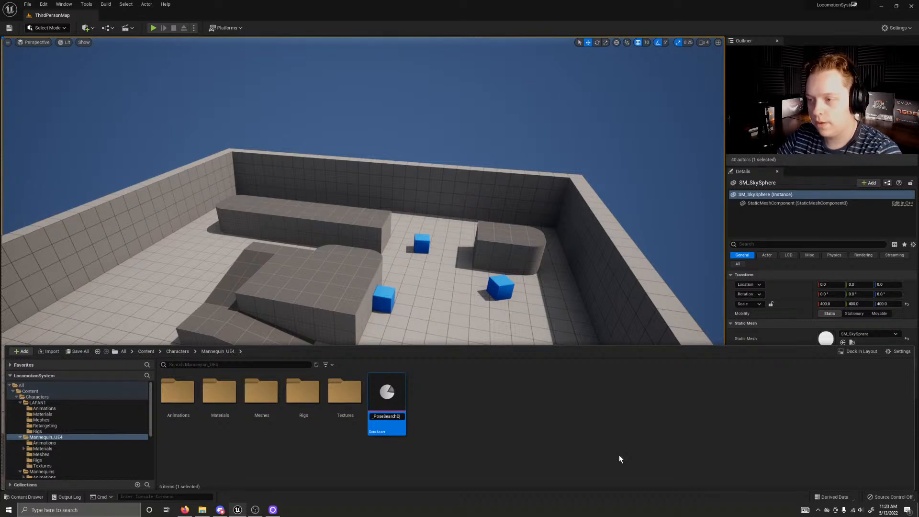
text(atabase)
key(Return)
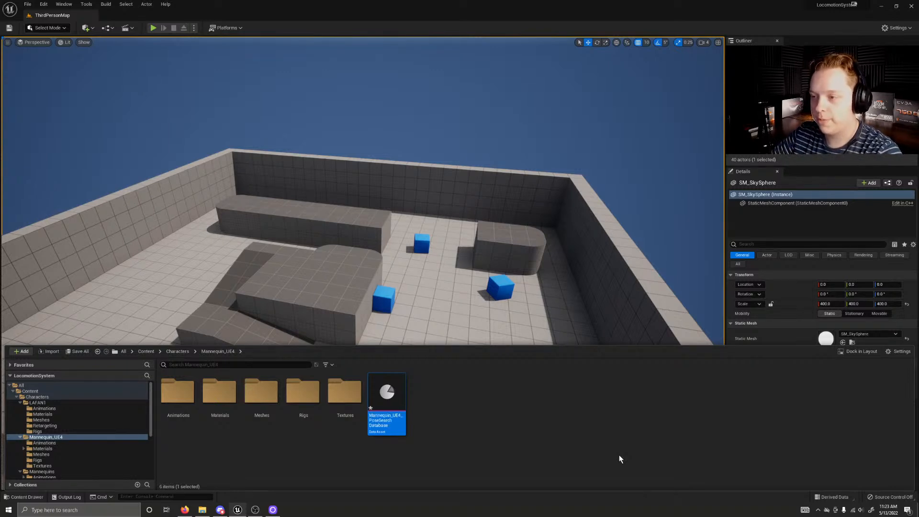
double_click(396, 400)
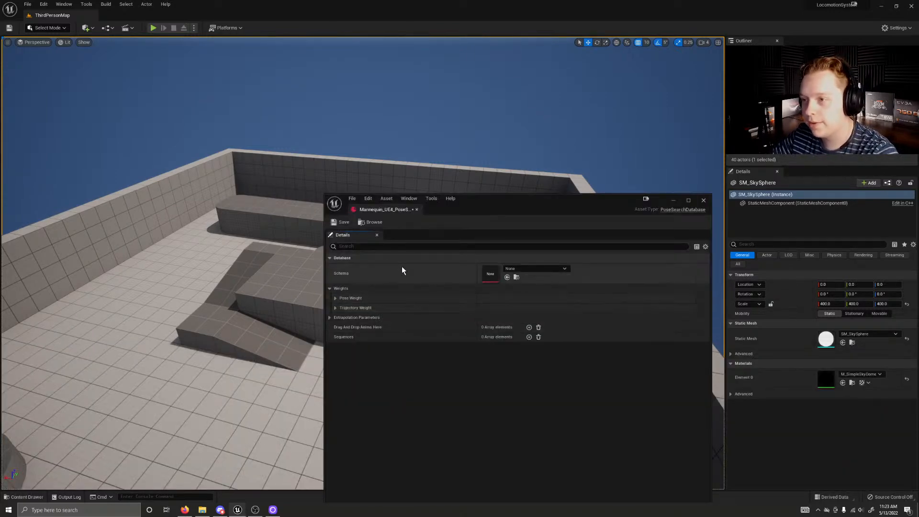
Close the database editor and rename the asset to Mannequin_UE4_PoseSearchSchema.
click(416, 209)
click(387, 417)
text(PoseSearchData)
key(BackSpace)
key(BackSpace)
key(BackSpace)
key(BackSpace)
text(Schema)
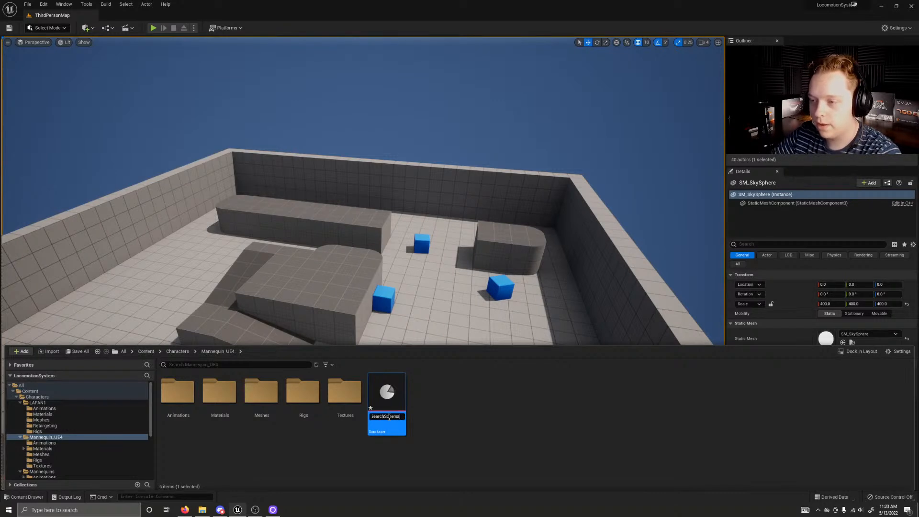
key(shift+Left)
key(shift+Left)
key(shift+Left)
key(shift+Left)
key(shift+Left)
key(shift+Left)
key(shift+Left)
key(shift+Left)
key(shift+Left)
key(shift+Left)
key(shift+Left)
key(shift+Left)
key(shift+Left)
key(shift+Left)
key(shift+Left)
key(shift+Left)
key(shift+Left)
key(shift+Left)
key(shift+Left)
key(shift+Left)
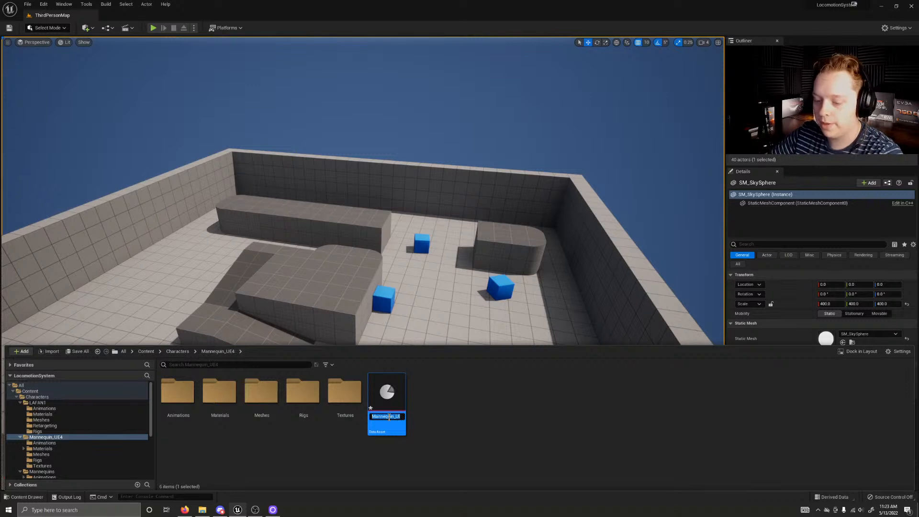
key(Return)
right_click(437, 411)
mouse_move(449, 405)
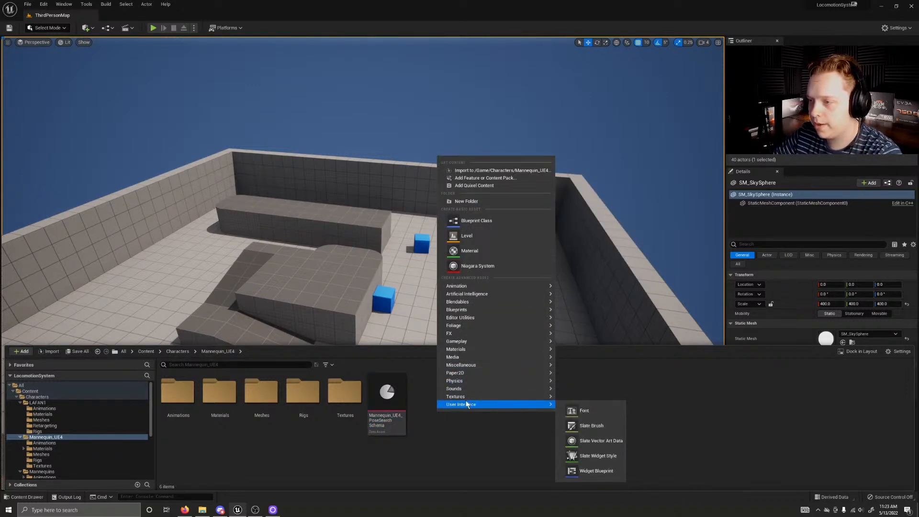
Create another Data Asset of class PoseSearchSchema, searching 'posesearch' in the class picker.
mouse_move(505, 364)
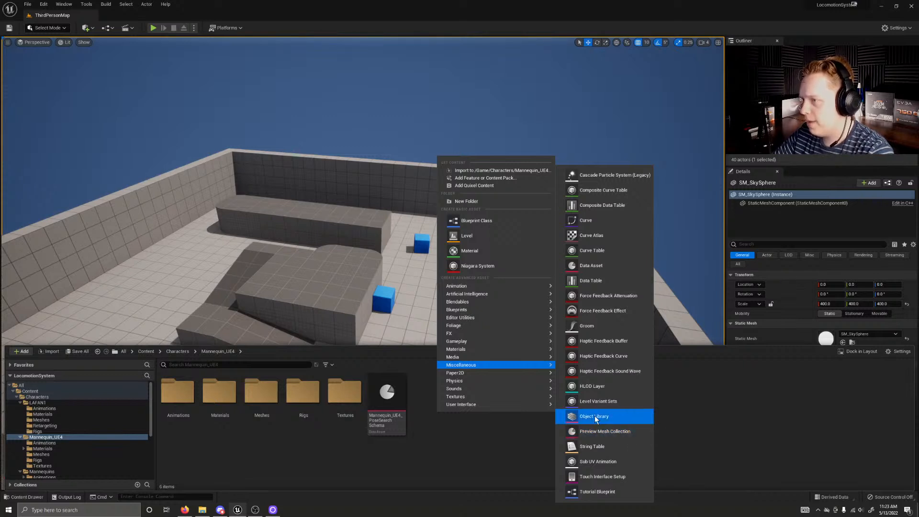
click(599, 269)
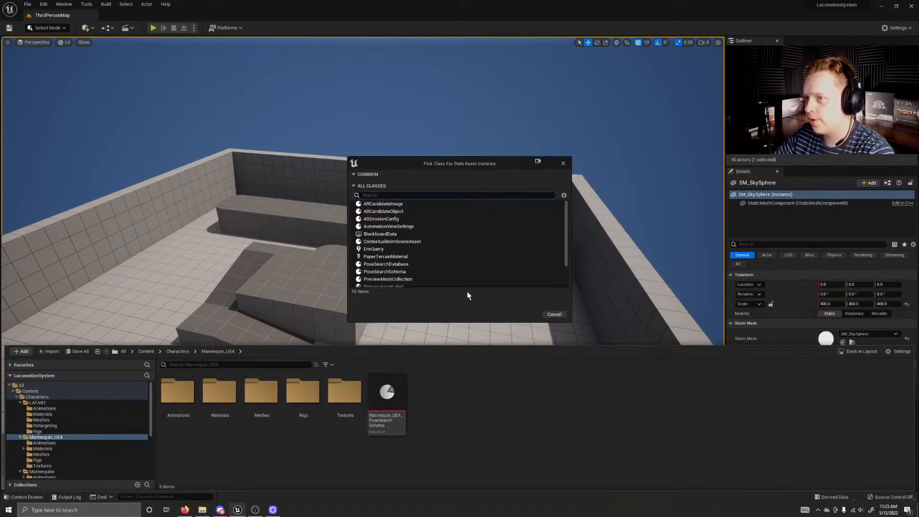
text(Mannequin_UE4_PoseSearch)
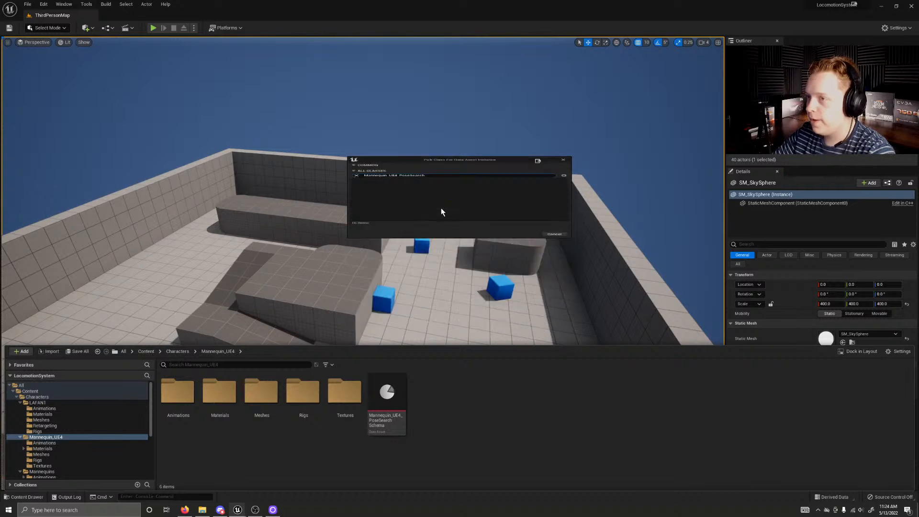
double_click(439, 193)
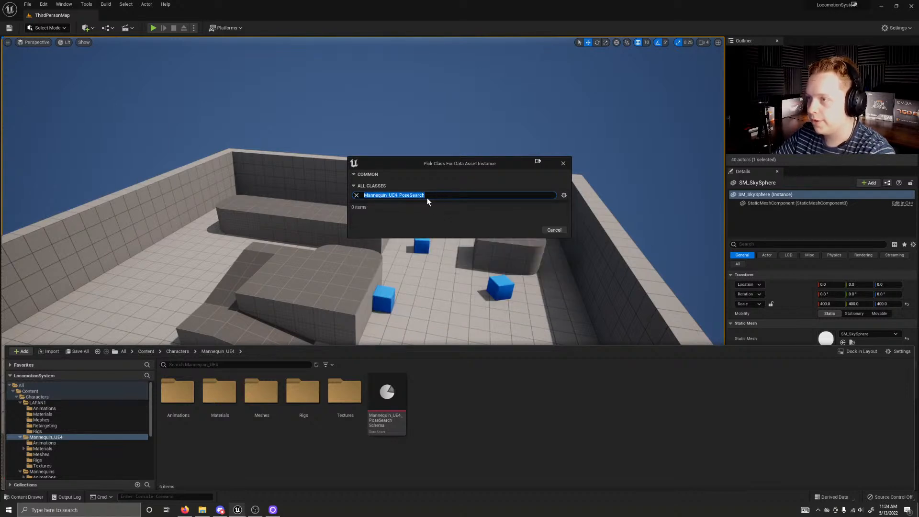
text(pos)
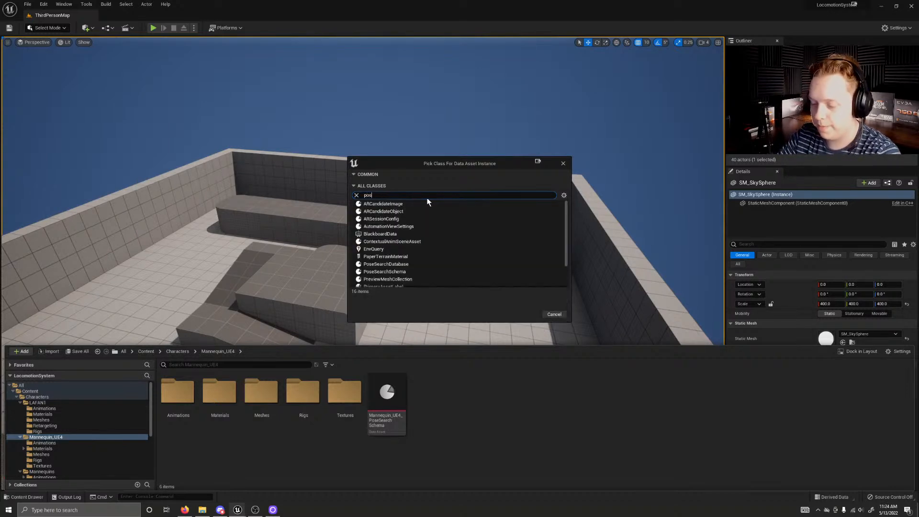
text(esearch)
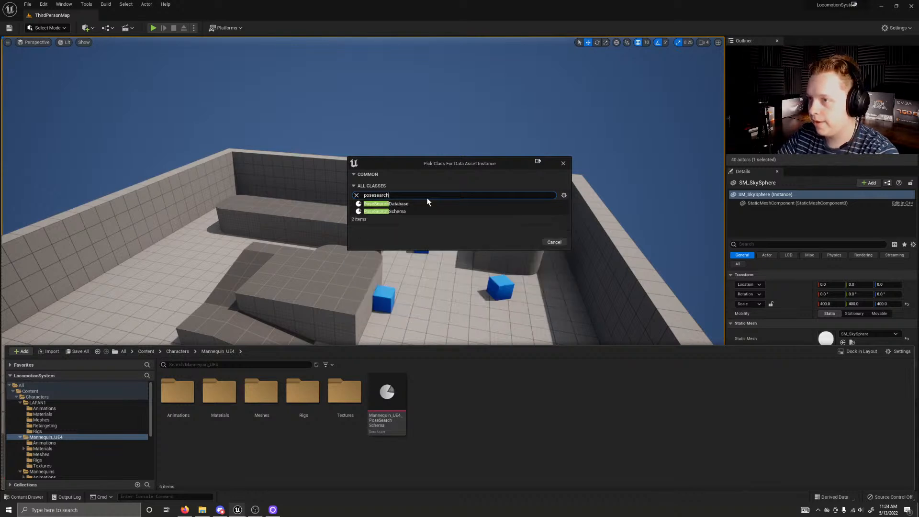
click(419, 211)
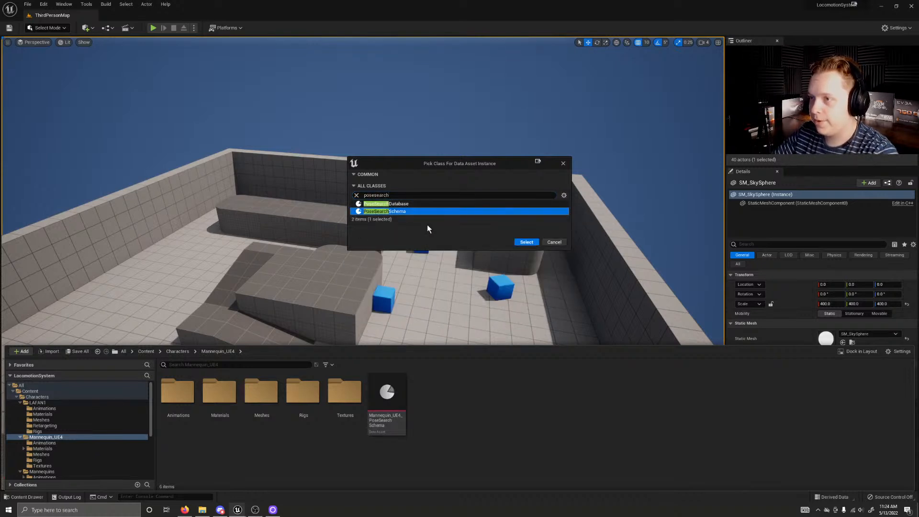
click(526, 242)
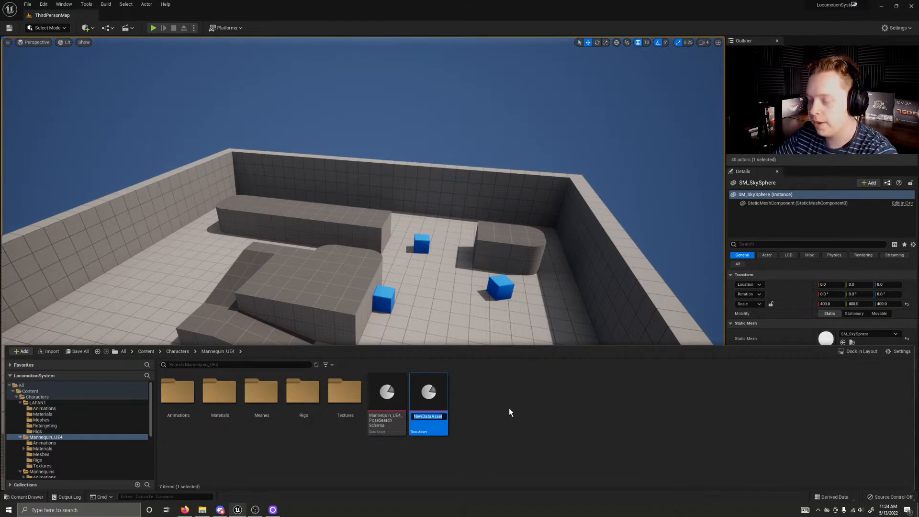
Finish the new schema-class asset's name as Mannequin_UE4_PoseSearchDatabase, fixing the typos.
text(l_PoseSearch_)
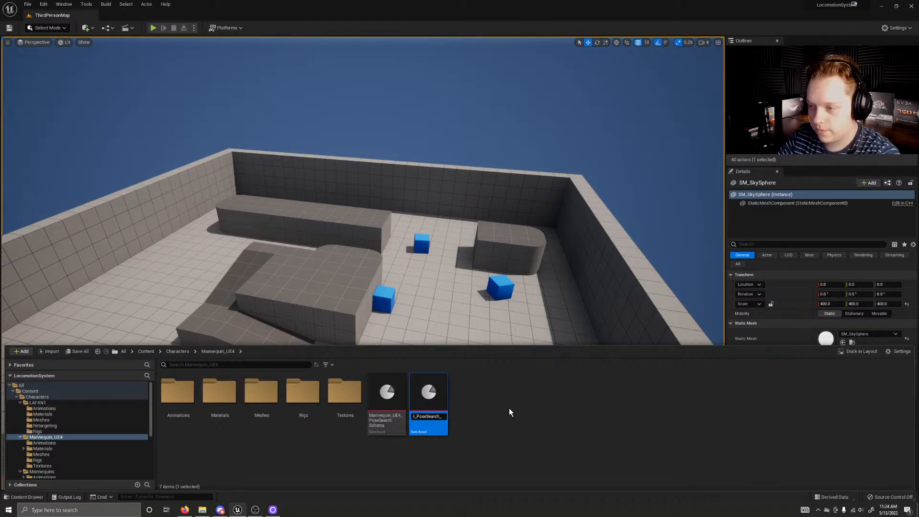
key(BackSpace)
text(Dta)
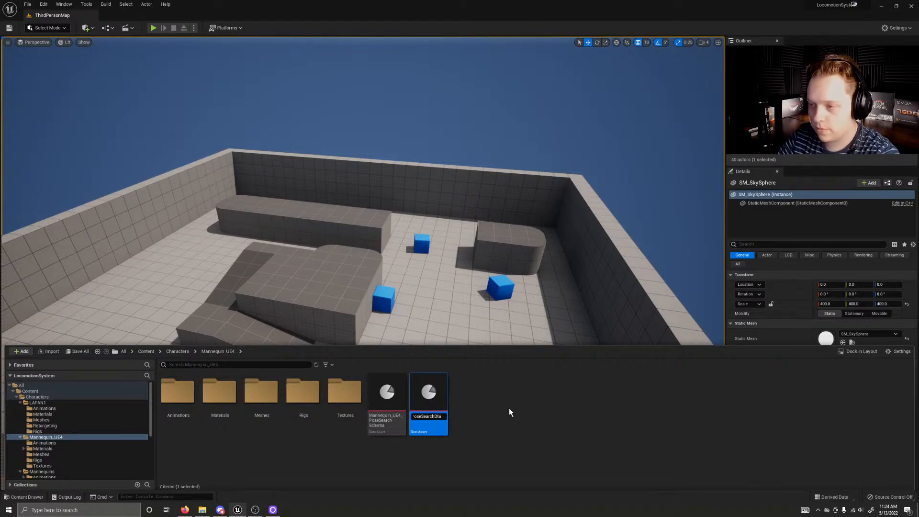
key(BackSpace)
key(BackSpace)
text(atabase)
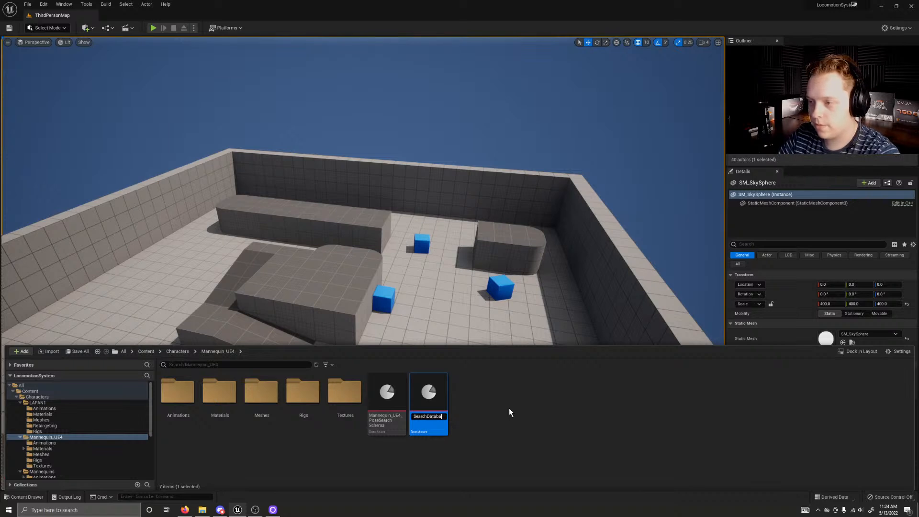
key(Return)
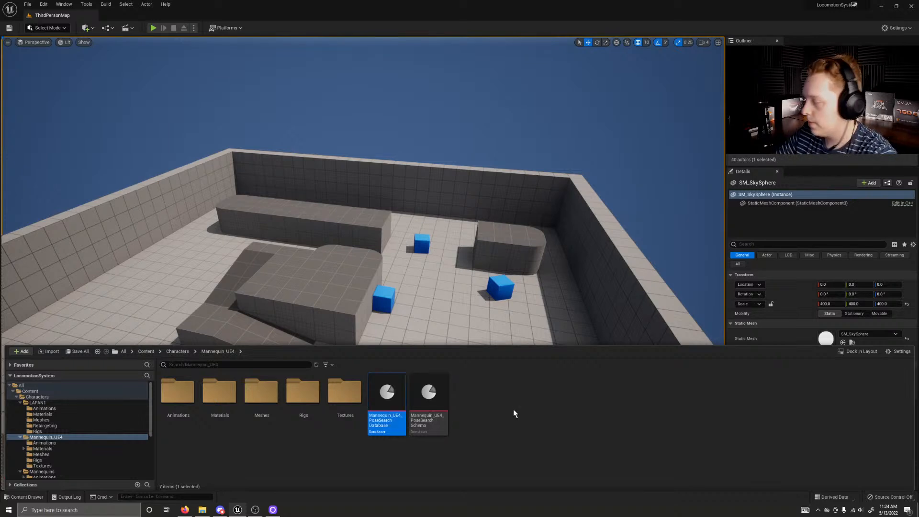
Open the new pose search asset and set its Skeleton to SK_Mannequin_Skeleton.
double_click(392, 390)
drag(502, 205, 436, 81)
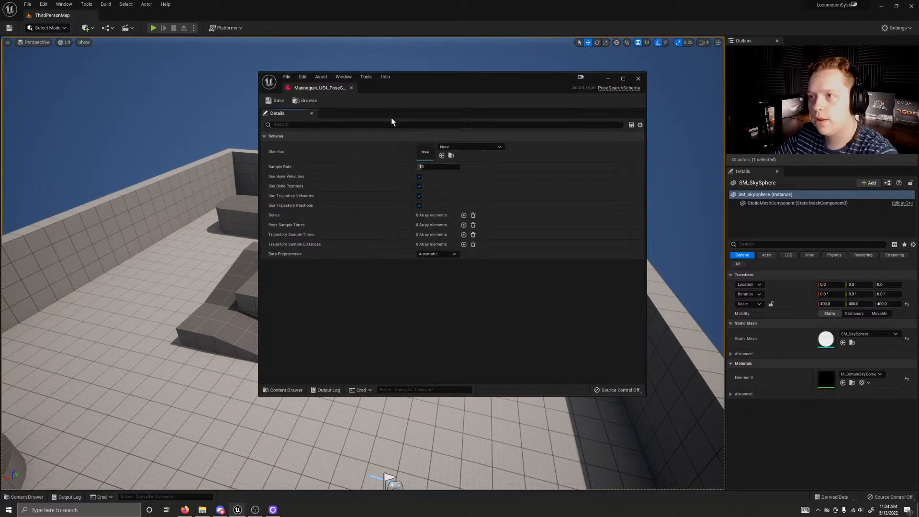
click(457, 146)
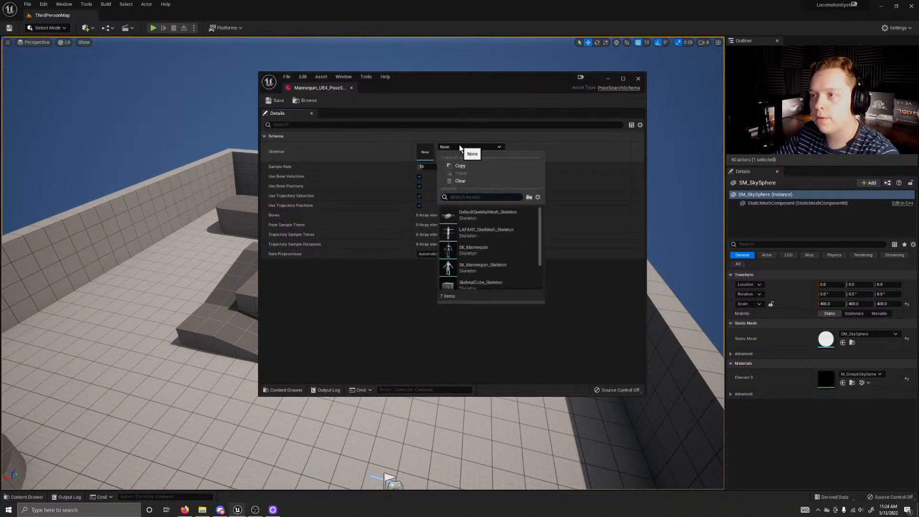
click(499, 264)
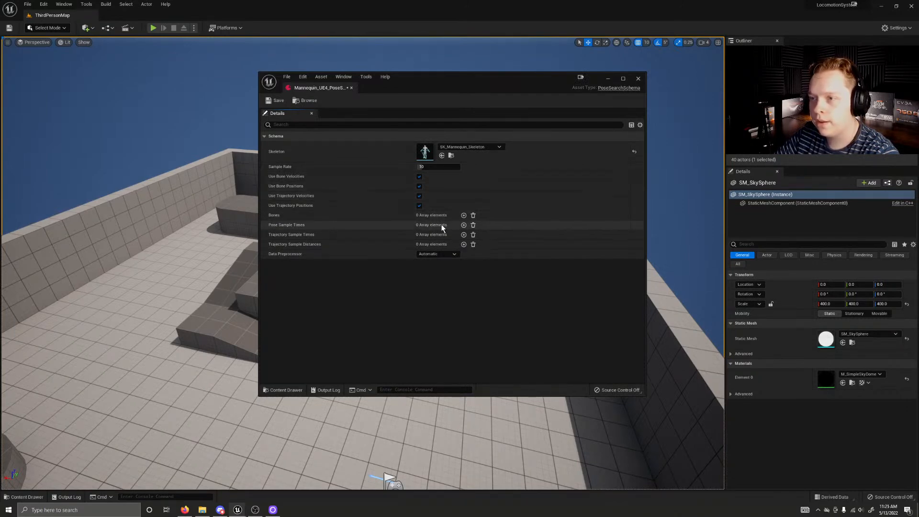
drag(475, 76, 331, 76)
Open the reference PoseSearchSchema from Characters > Mannequins > Animations in a floating window beside the new schema.
key(ctrl+space)
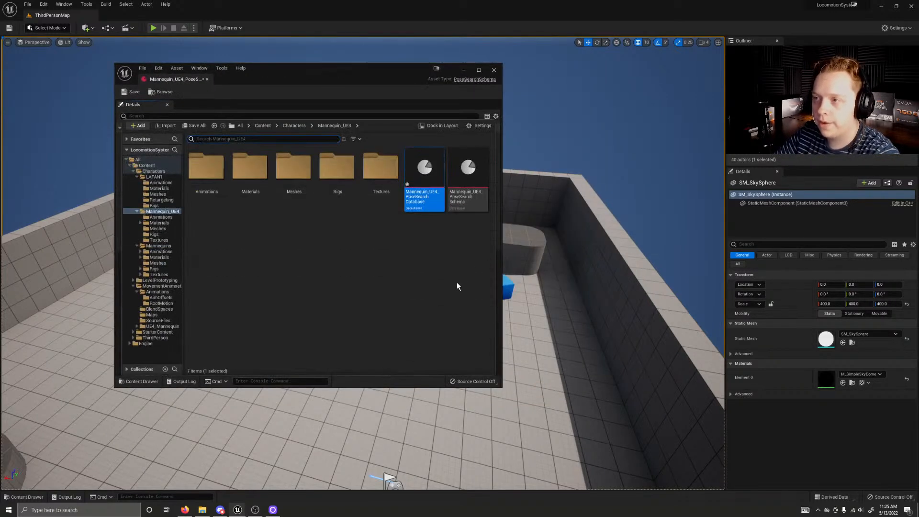
click(299, 126)
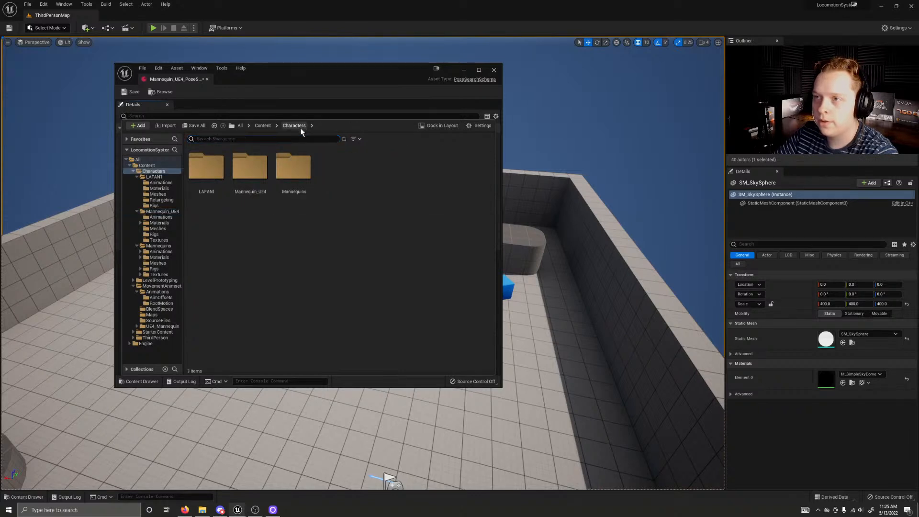
double_click(293, 168)
click(252, 186)
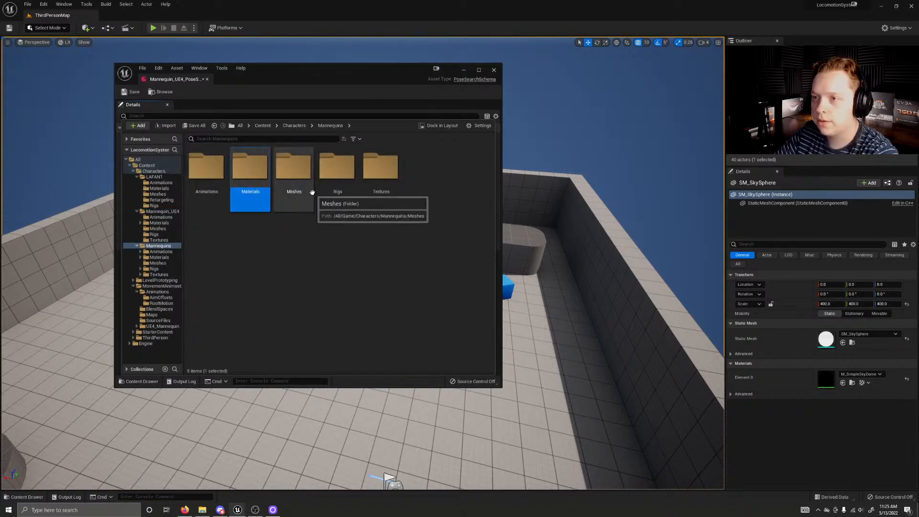
double_click(293, 168)
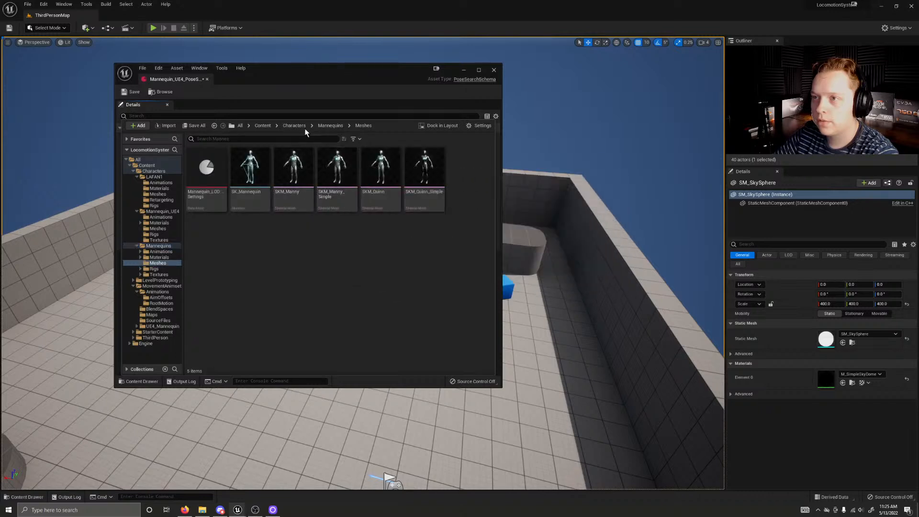
click(328, 126)
double_click(209, 183)
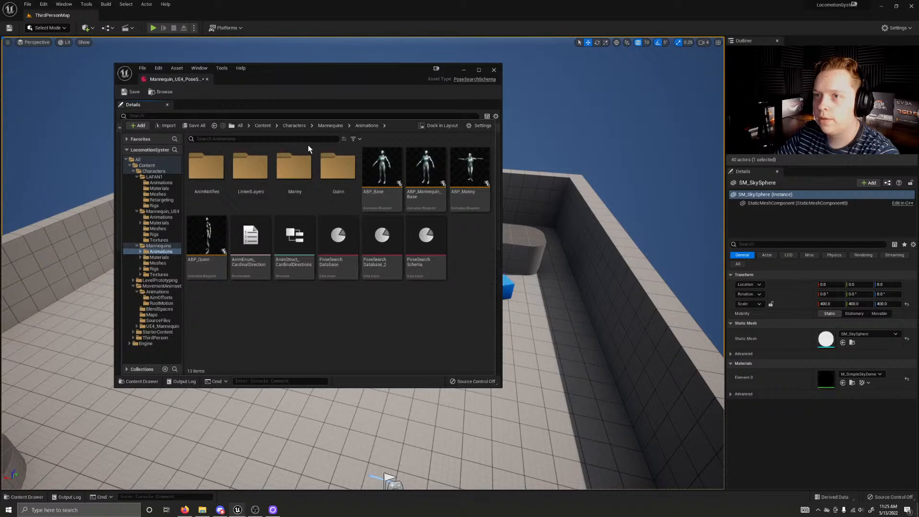
key(ctrl+space)
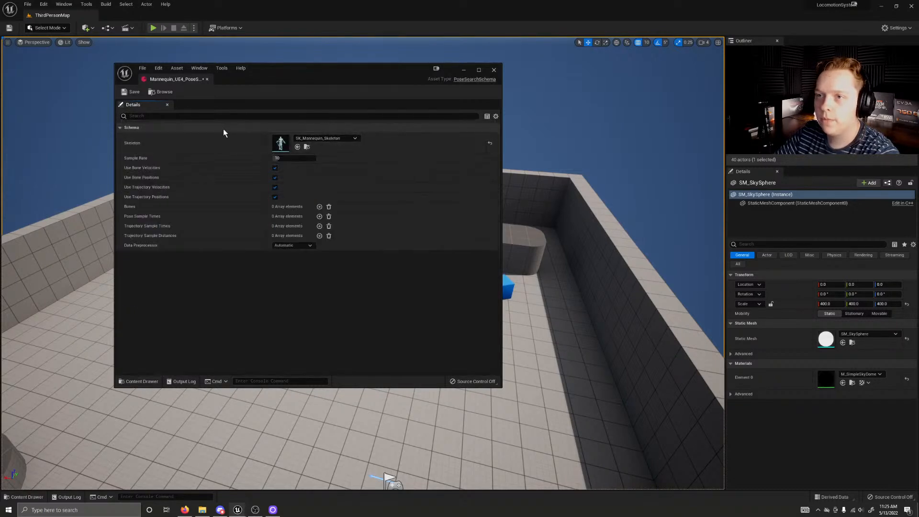
key(ctrl+space)
double_click(426, 250)
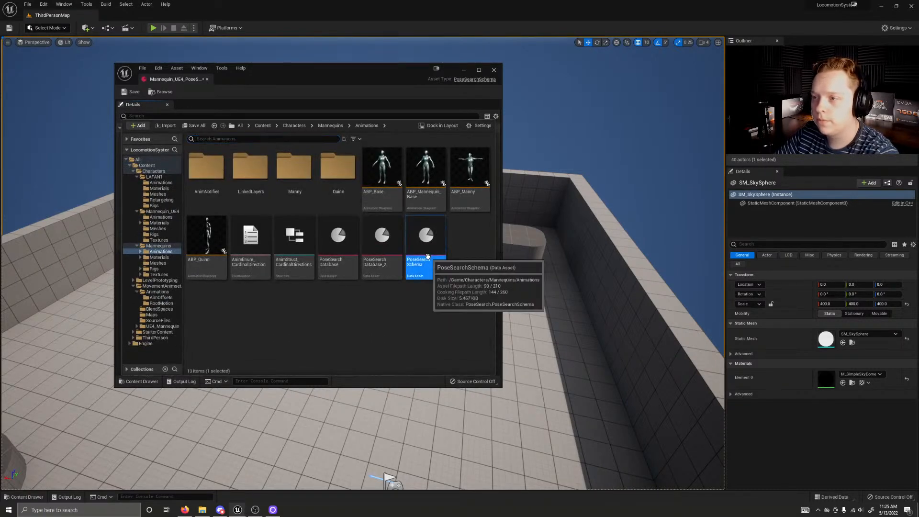
drag(239, 76, 541, 108)
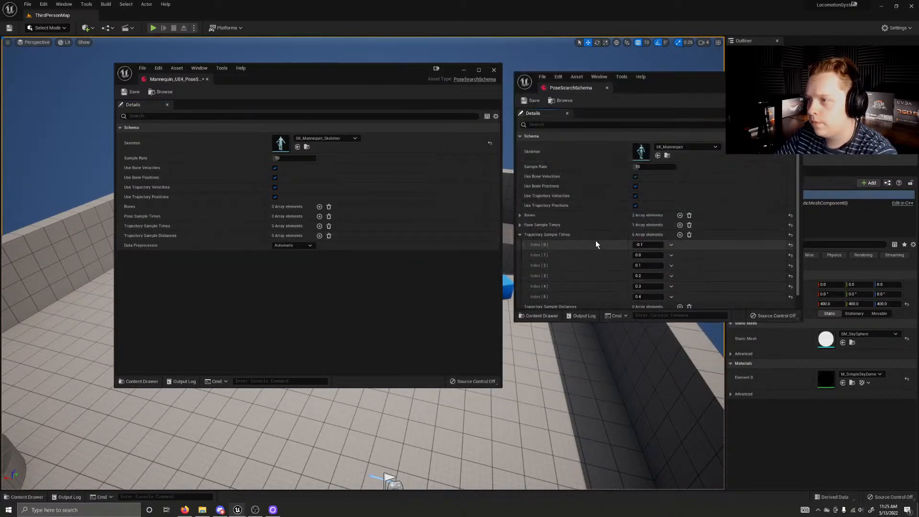
Add foot_l and foot_r as the two entries in the UE4 schema's Bones list.
scroll(584, 225, down, 1)
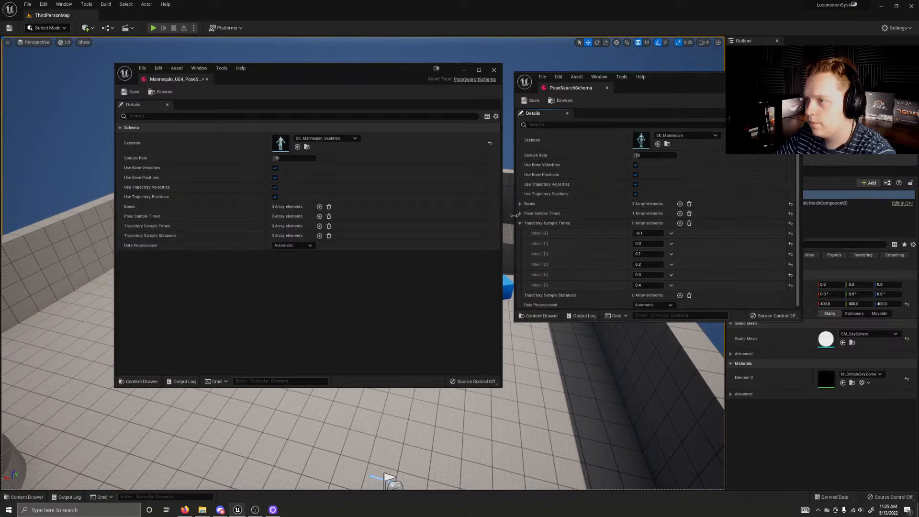
click(320, 209)
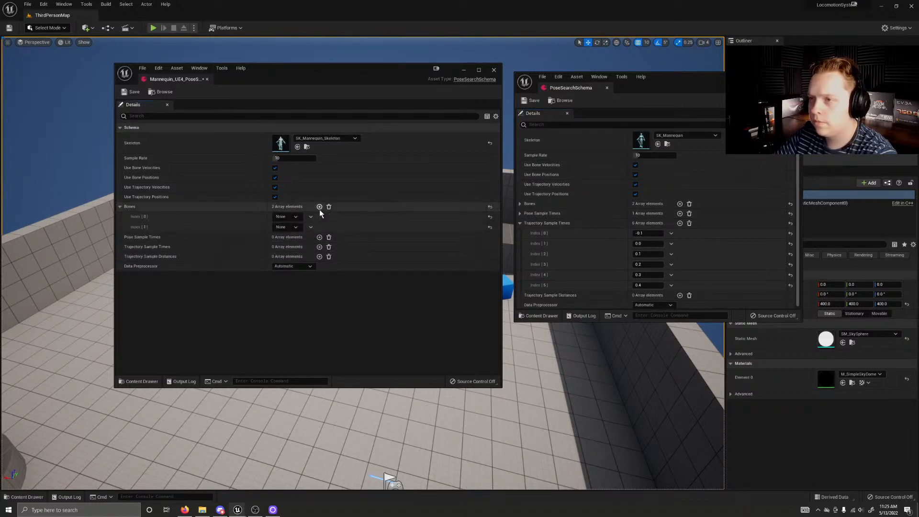
click(320, 209)
click(294, 216)
text(foot)
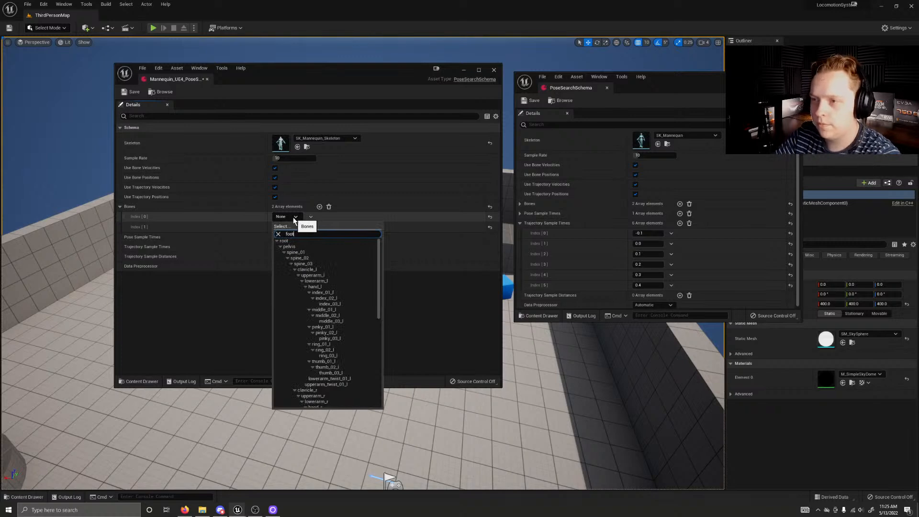
click(288, 240)
click(290, 228)
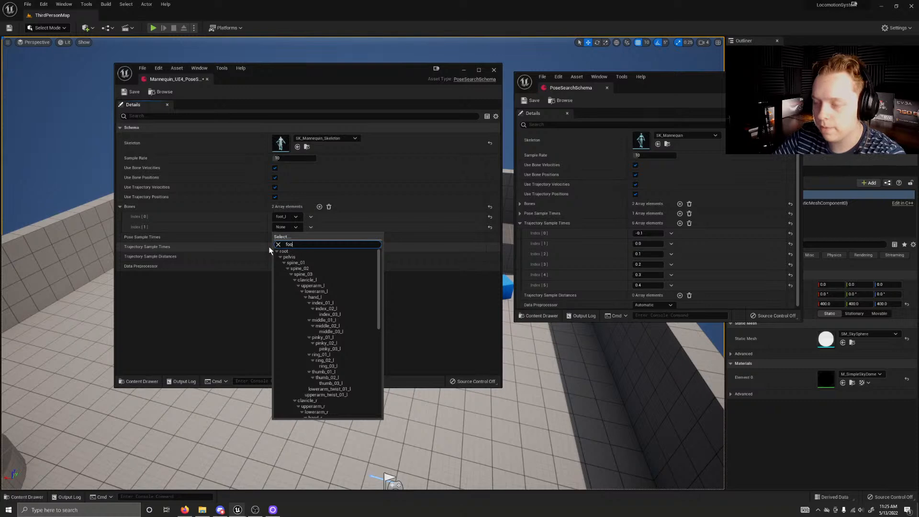
text(foo)
click(305, 257)
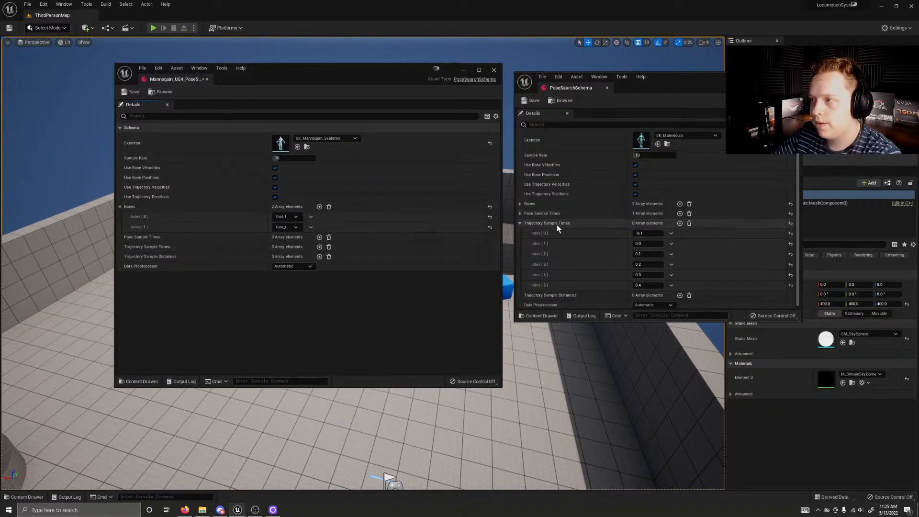
Add one Pose Sample Time of 0.0, matching the reference, plus two Trajectory Sample Time entries.
click(520, 213)
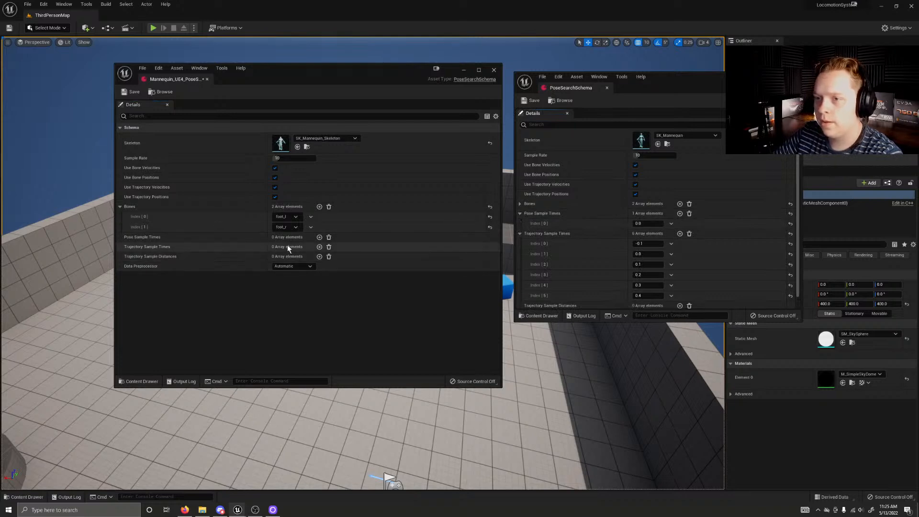
click(319, 237)
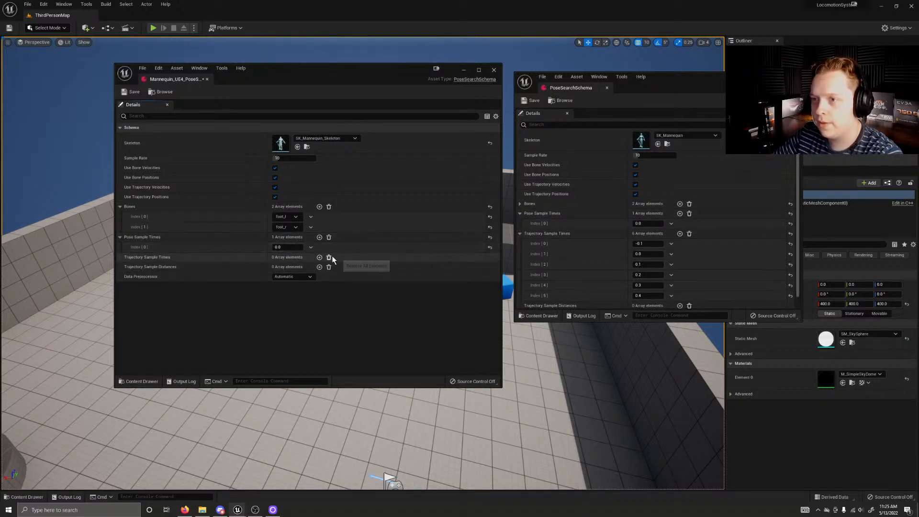
click(532, 214)
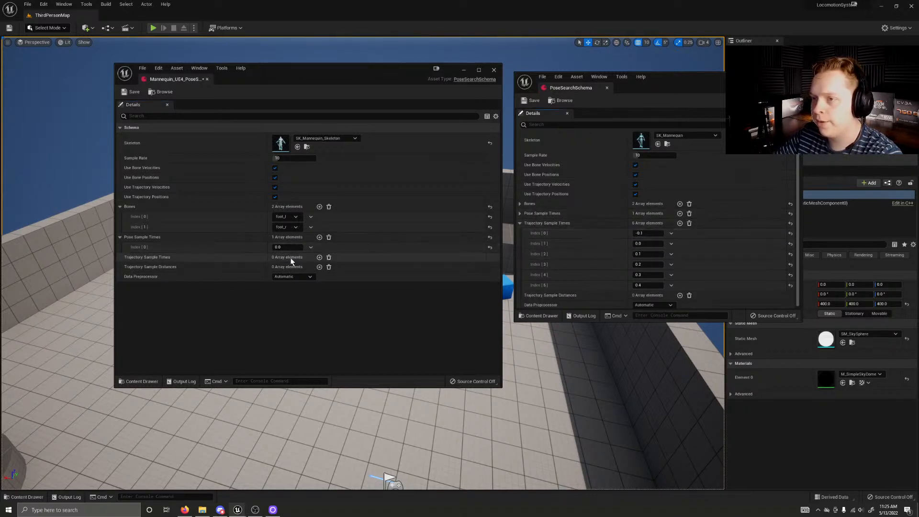
click(124, 237)
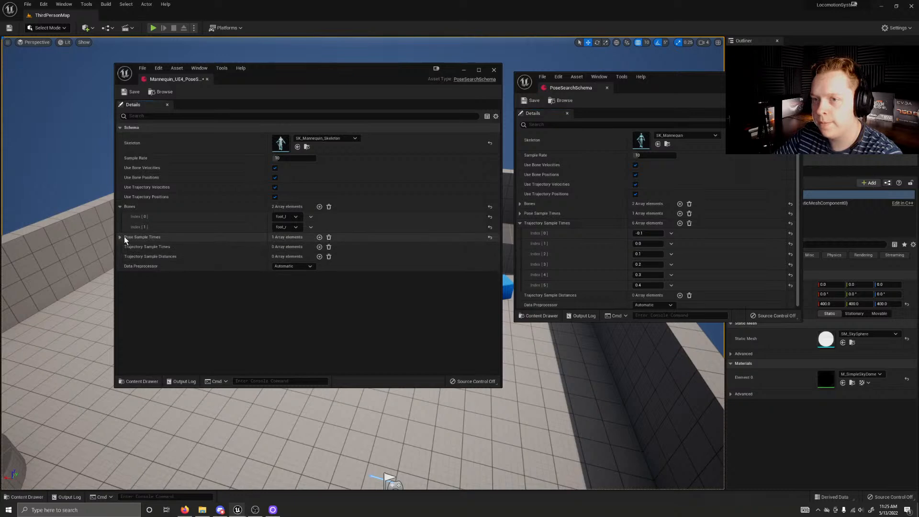
click(319, 247)
click(320, 247)
click(320, 247)
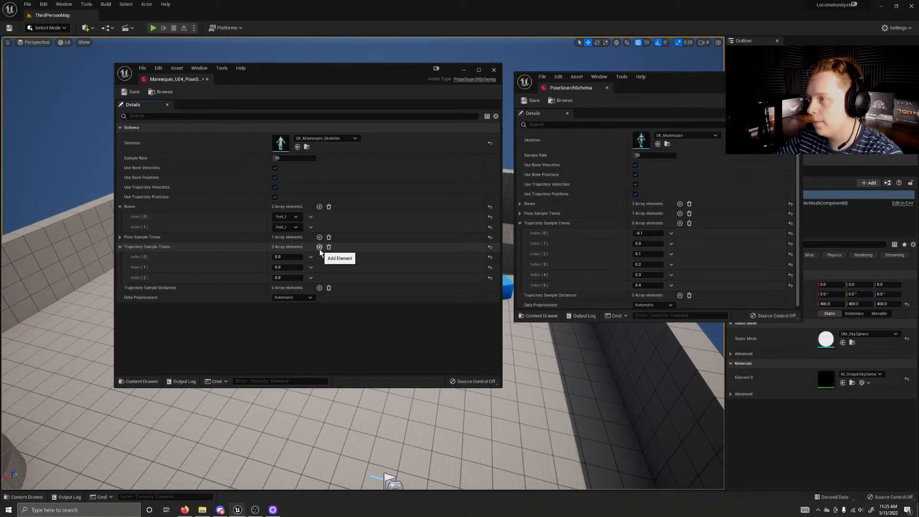
Expand Trajectory Sample Times to six entries and enter -0.1 through 0.4 in 0.1 steps.
click(320, 248)
click(320, 248)
click(319, 249)
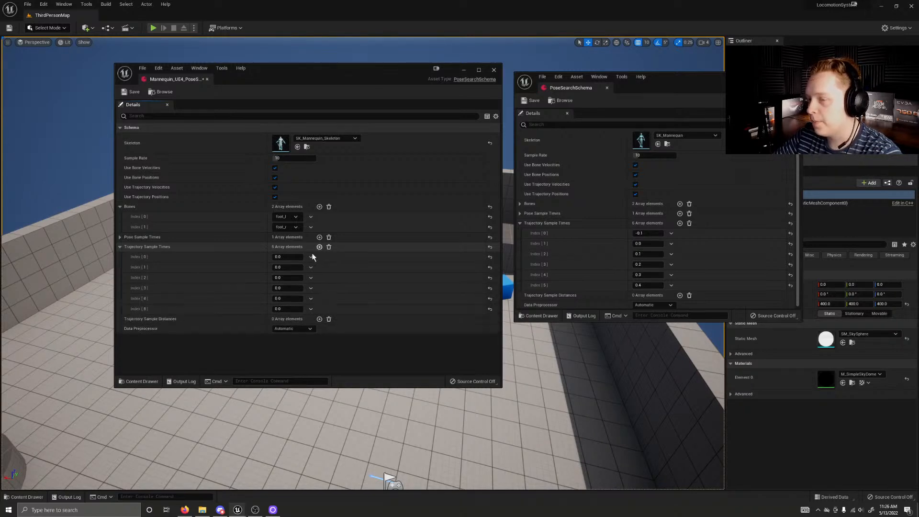
click(290, 258)
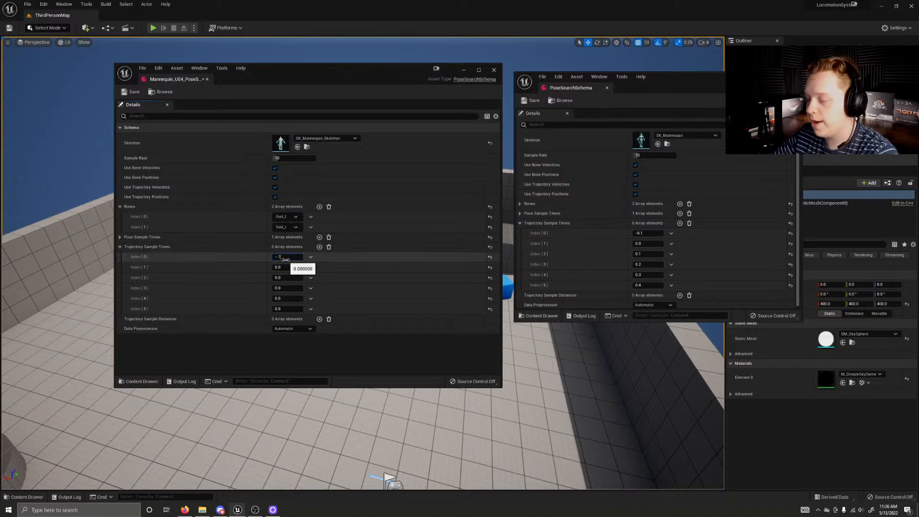
click(282, 268)
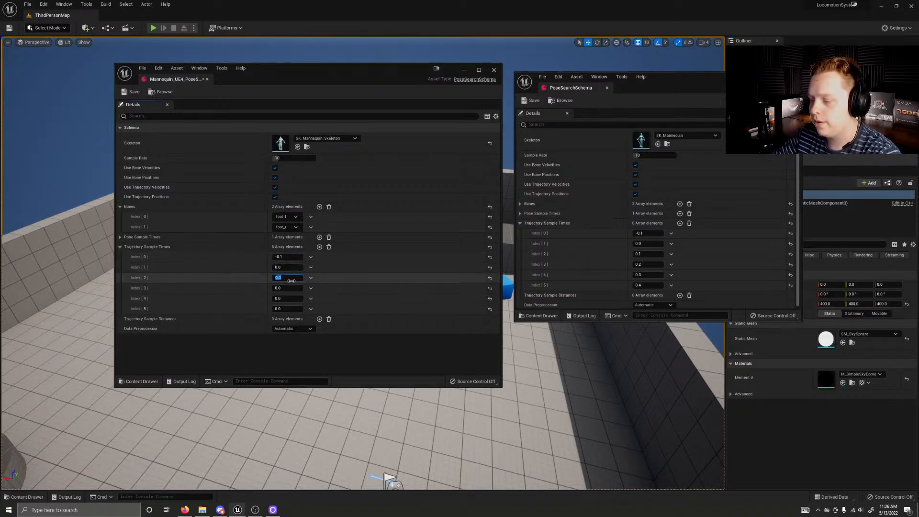
click(290, 288)
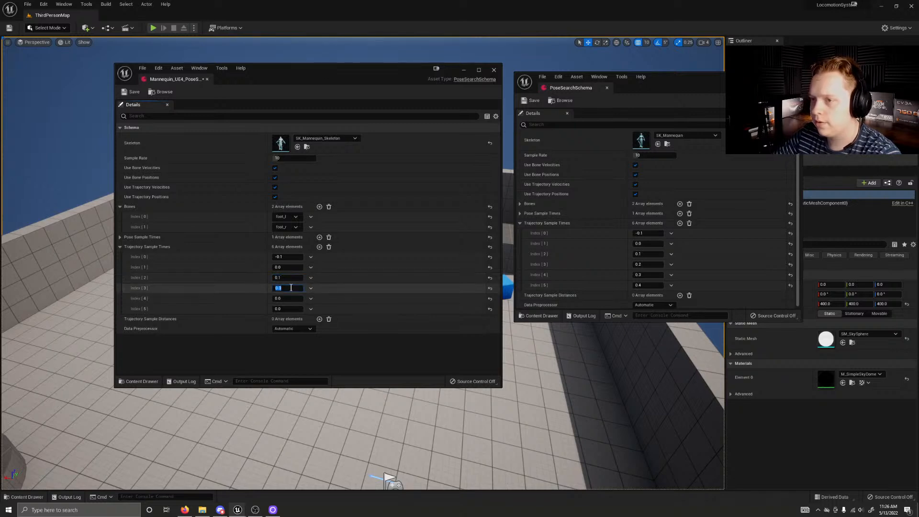
click(296, 298)
text(0.3)
key(Return)
key(Tab)
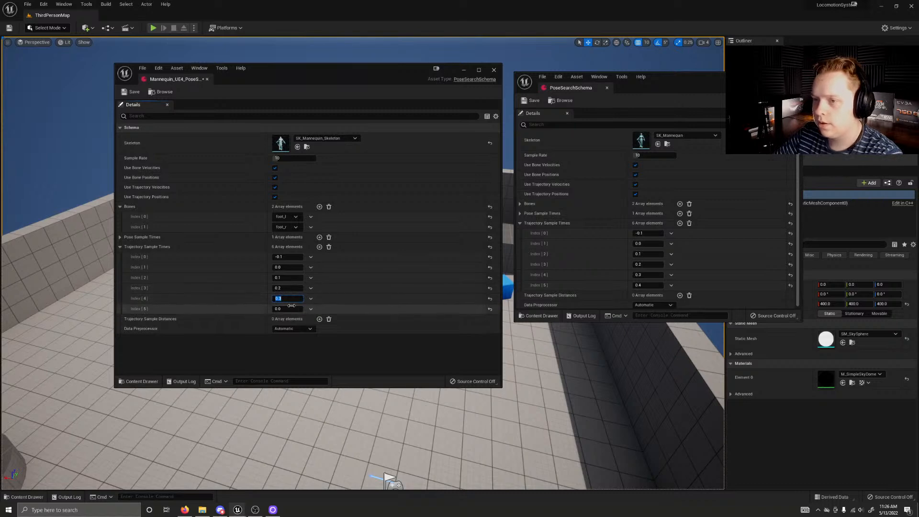
scroll(626, 241, down, 1)
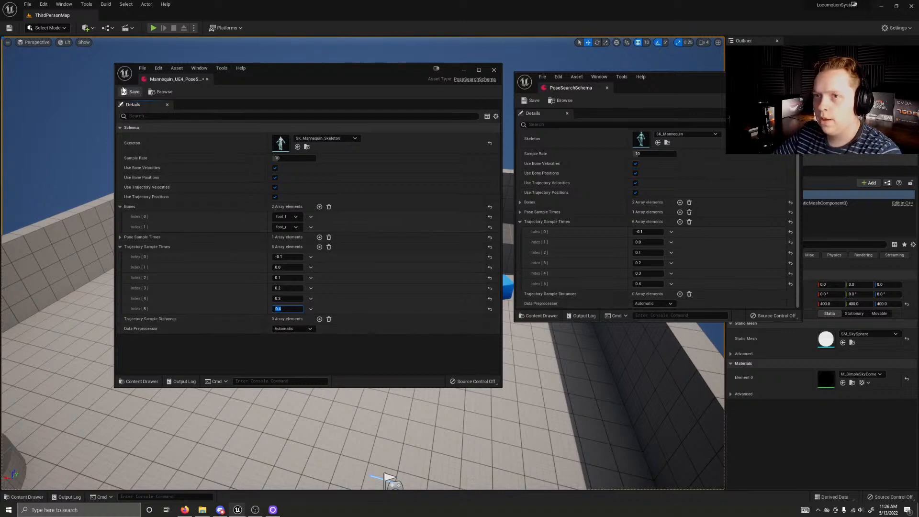
Close the UE4 and reference schema editors, then reopen the UE4 pose search schema from Characters > Mannequin_UE4.
click(207, 79)
click(607, 88)
key(ctrl+space)
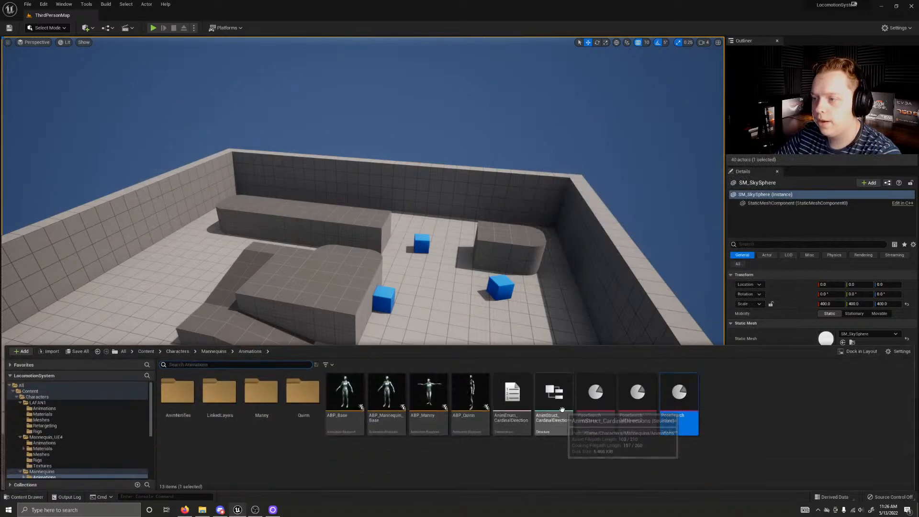
click(209, 351)
click(179, 352)
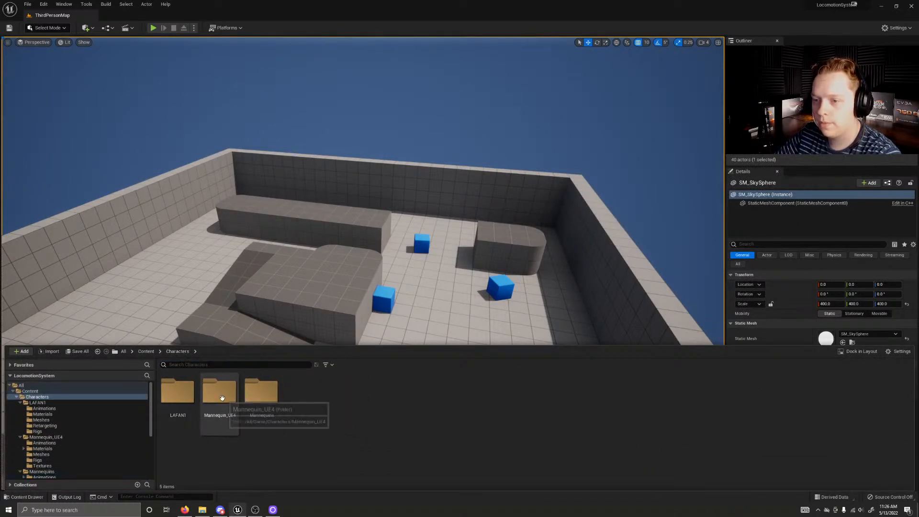
double_click(218, 412)
double_click(216, 416)
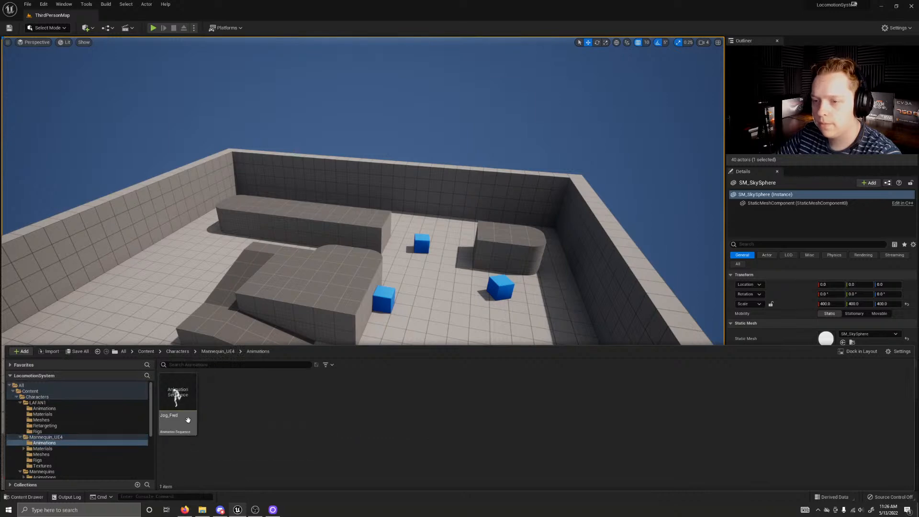
click(218, 351)
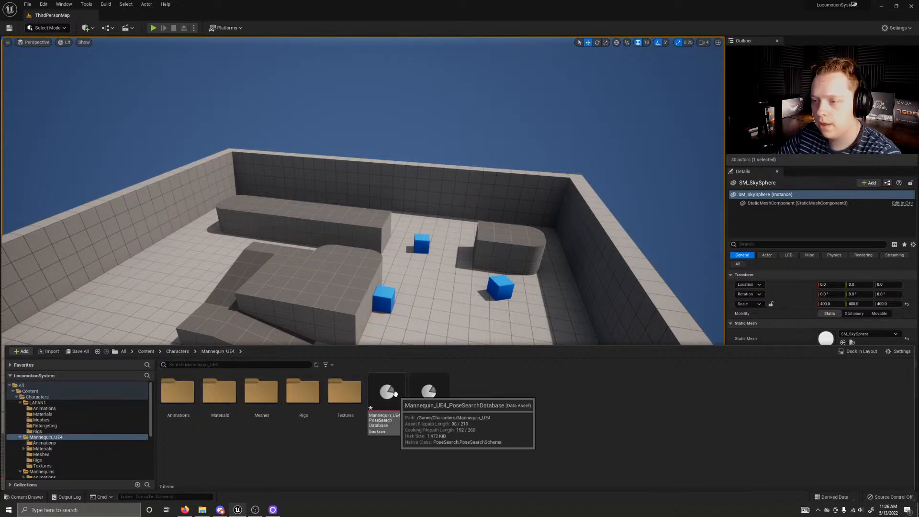
double_click(428, 394)
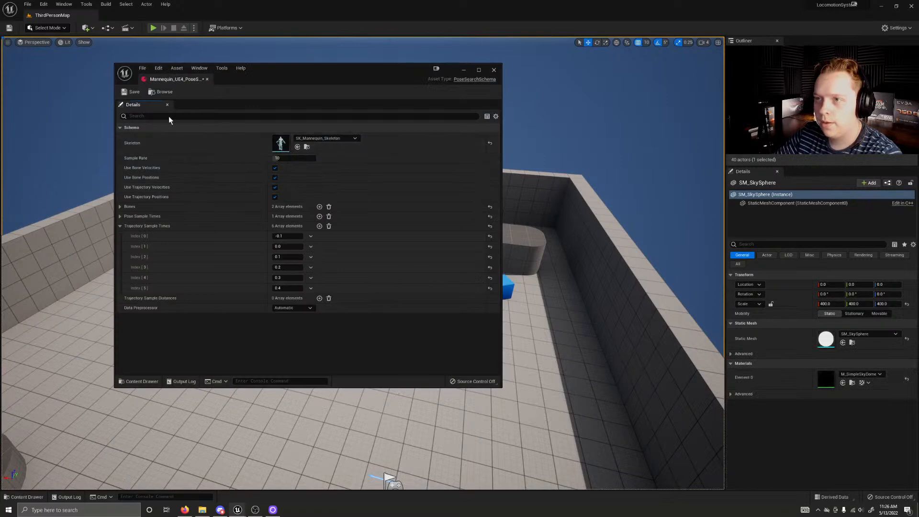
Inspect the Mannequin_UE4 pose search database asset, then return to the Content Drawer.
click(207, 79)
key(ctrl+space)
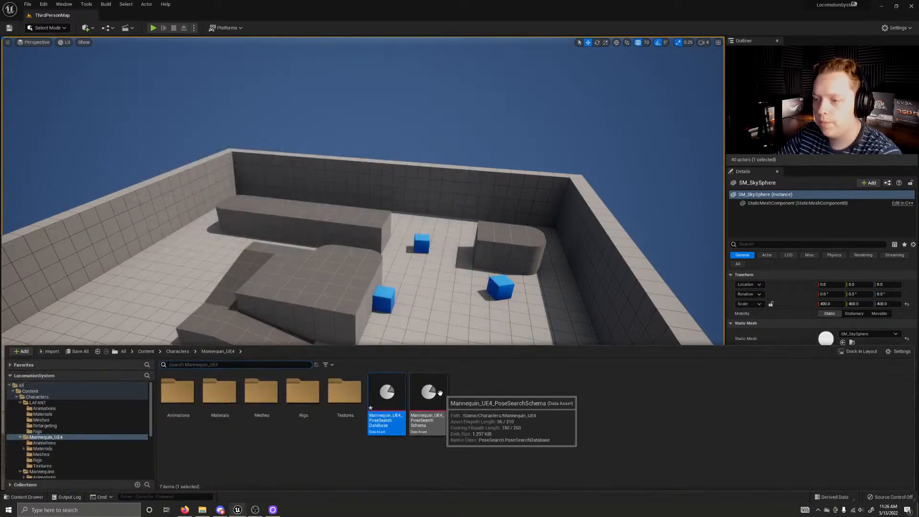
double_click(386, 398)
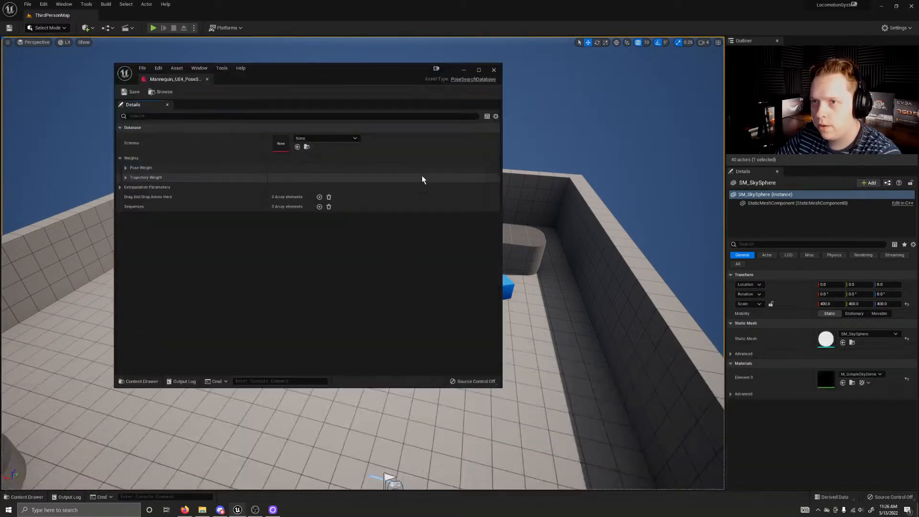
click(493, 70)
key(ctrl+space)
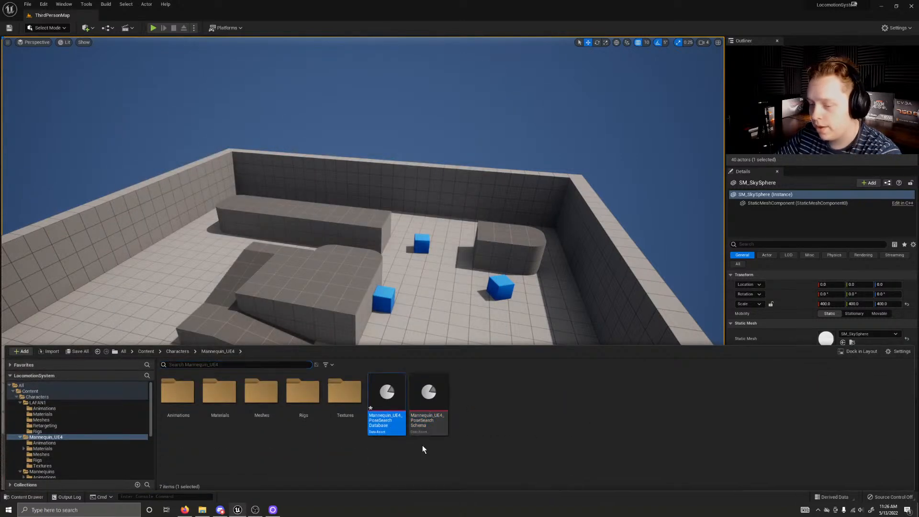
Swap the names via a temporary Schema1, so Schema and Database match their real types.
key(F2)
key(End)
text(1)
key(Return)
click(396, 395)
key(F2)
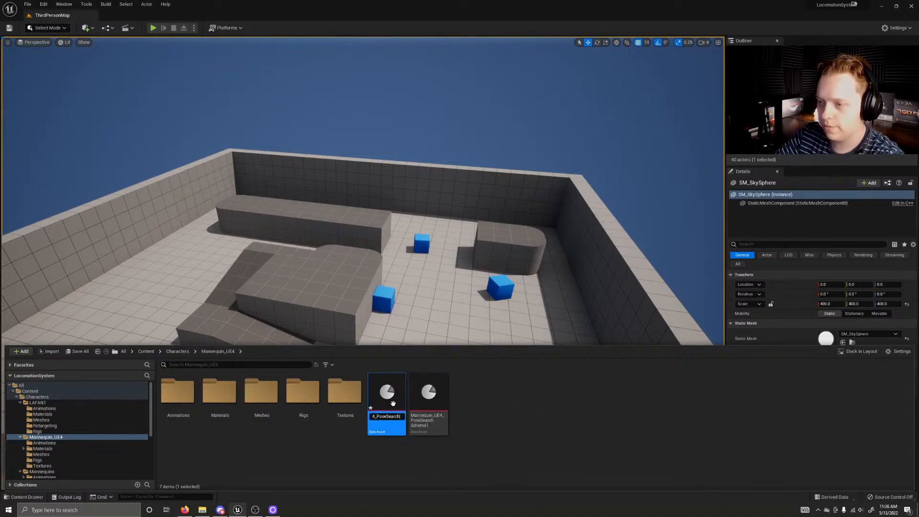
click(420, 405)
key(F2)
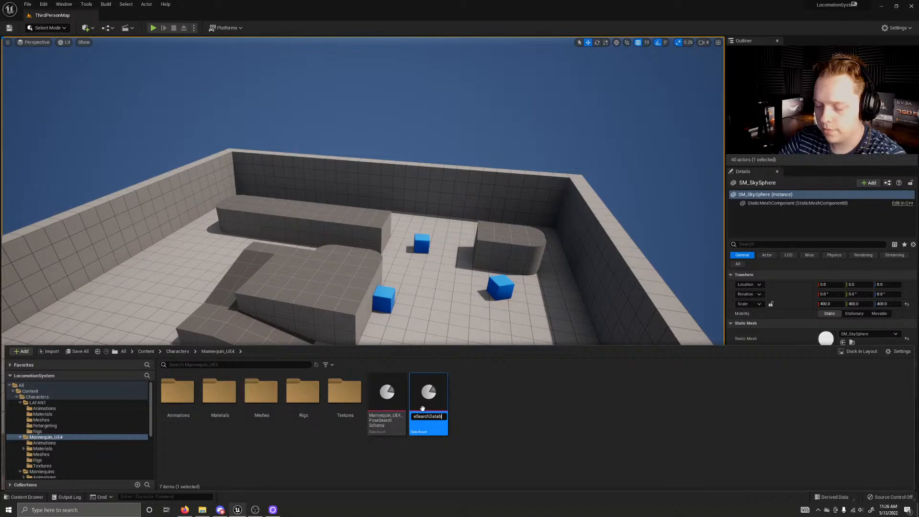
key(Return)
Set the database schema to Mannequin_UE4_PoseSearchSchema and add one expanded, empty Sequences entry.
double_click(386, 395)
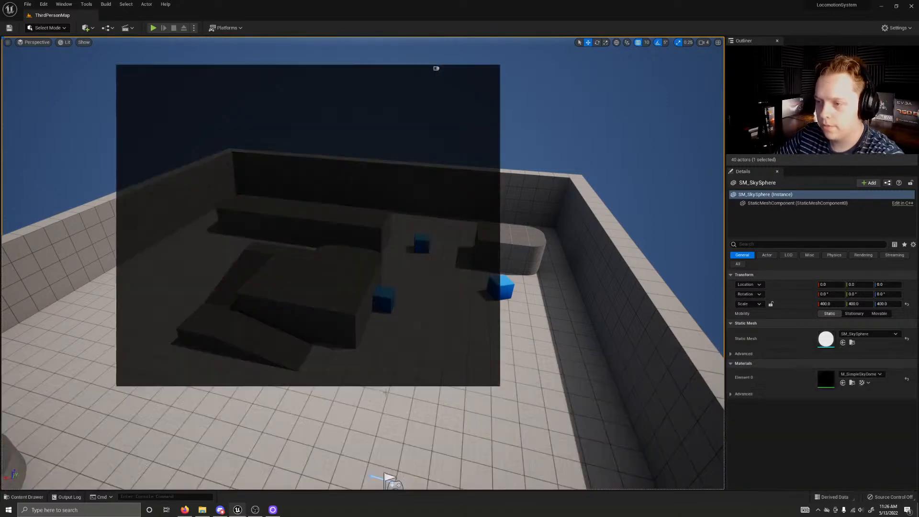
click(326, 138)
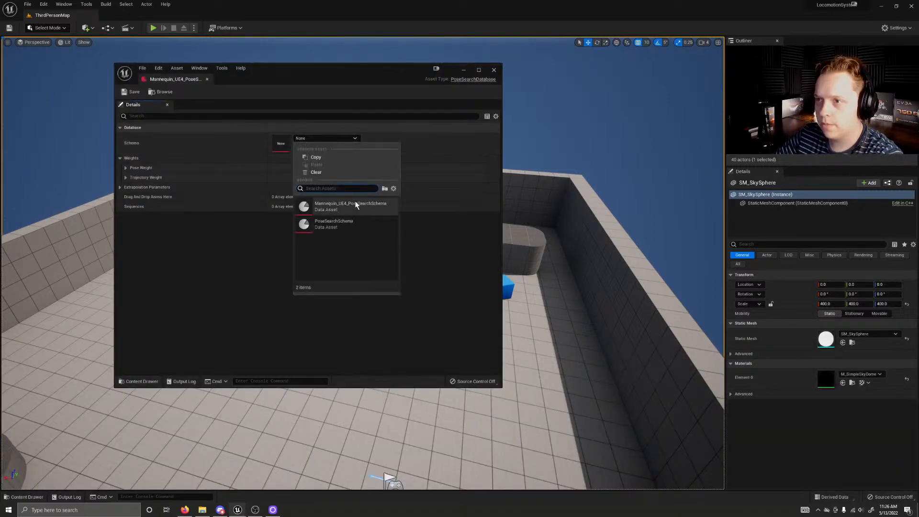
click(367, 211)
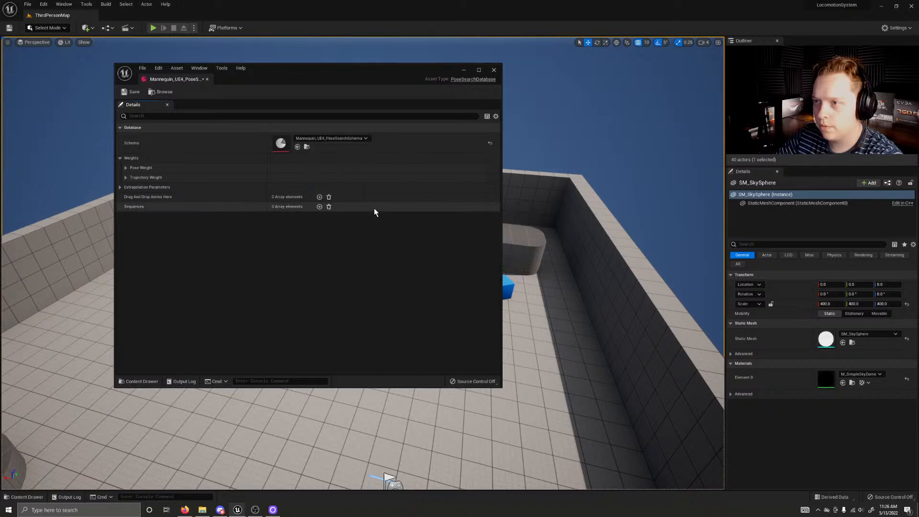
click(318, 208)
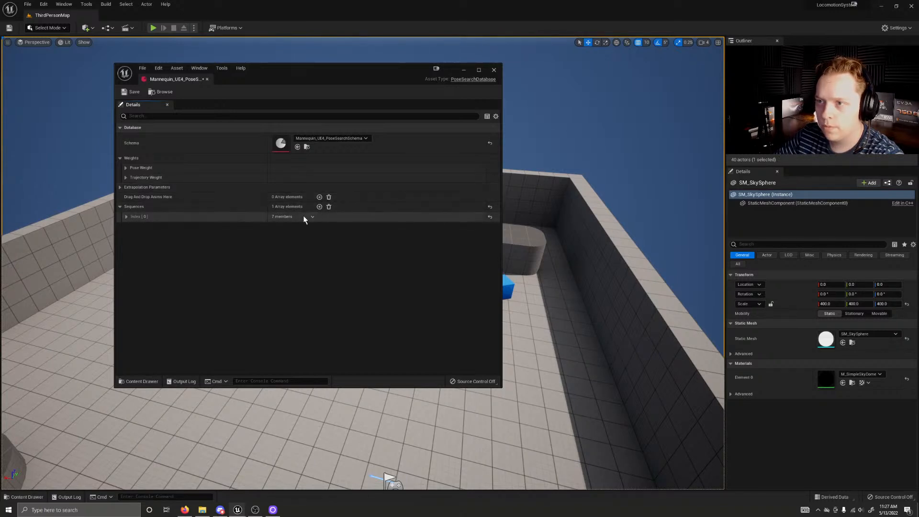
click(126, 217)
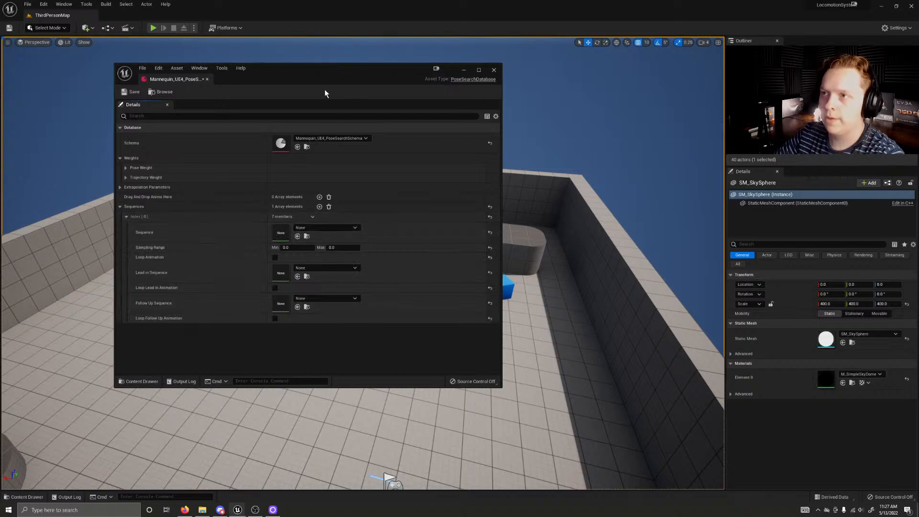
Reposition the database editor window and bring the content drawer back up.
drag(327, 74, 487, 62)
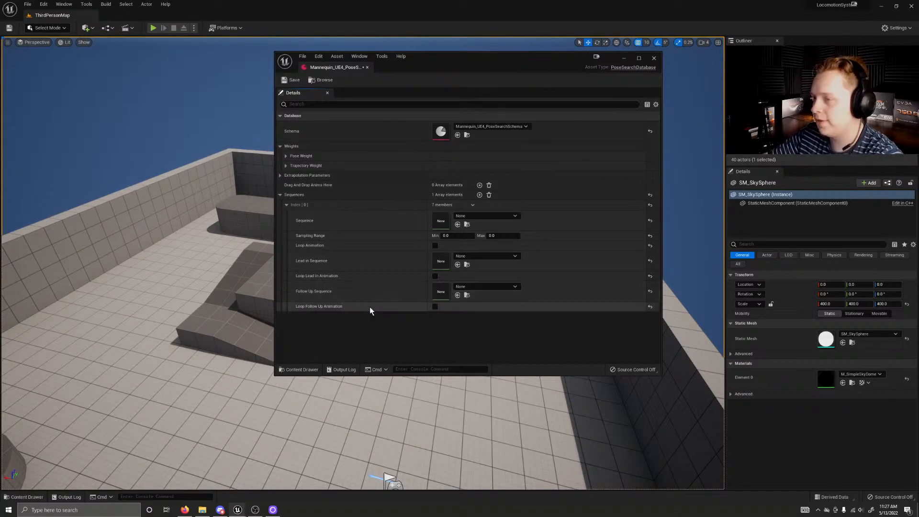
drag(446, 67, 354, 36)
key(ctrl+space)
key(ctrl+space)
key(ctrl+space)
key(ctrl+space)
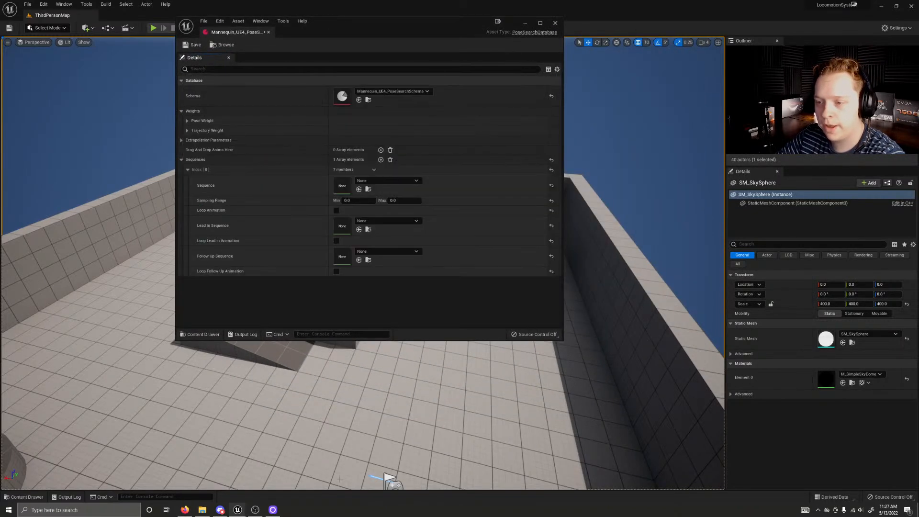
click(345, 407)
key(ctrl+space)
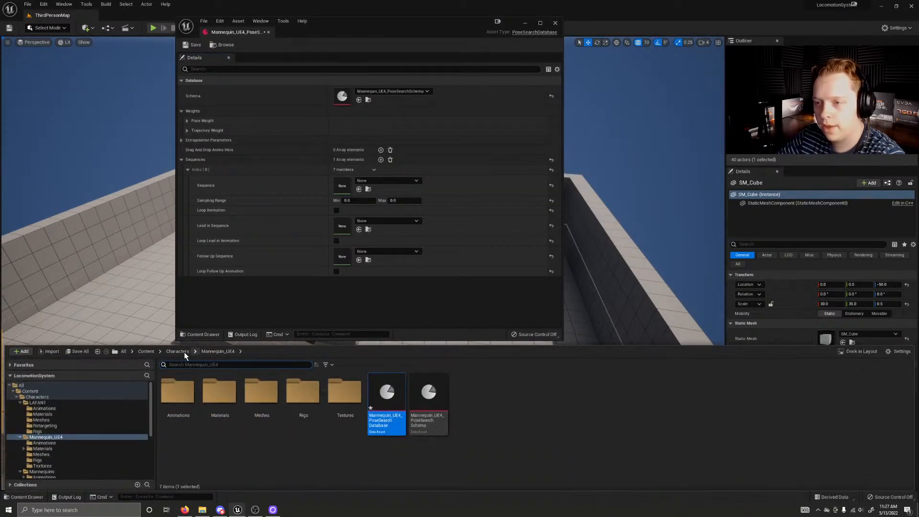
Browse up to Content, enter MovementAnimsetPro, and dock the content browser into the layout.
click(181, 352)
click(145, 352)
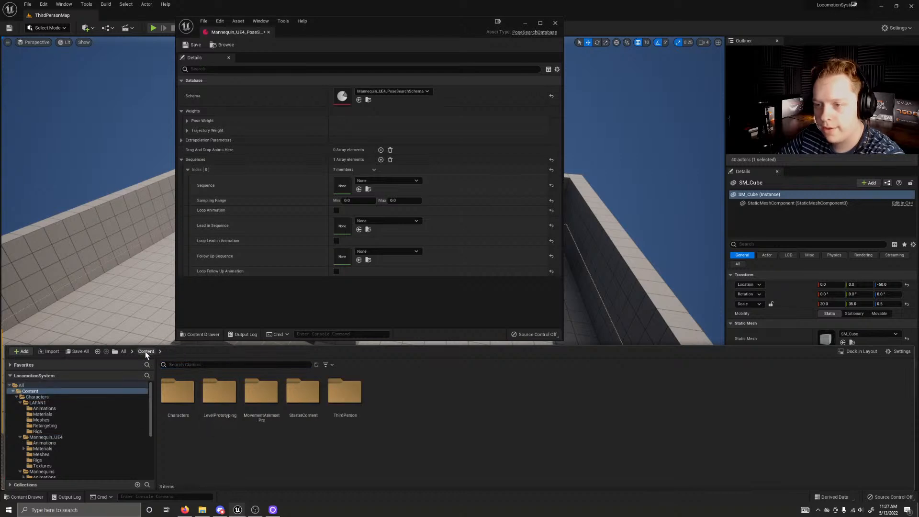
double_click(256, 394)
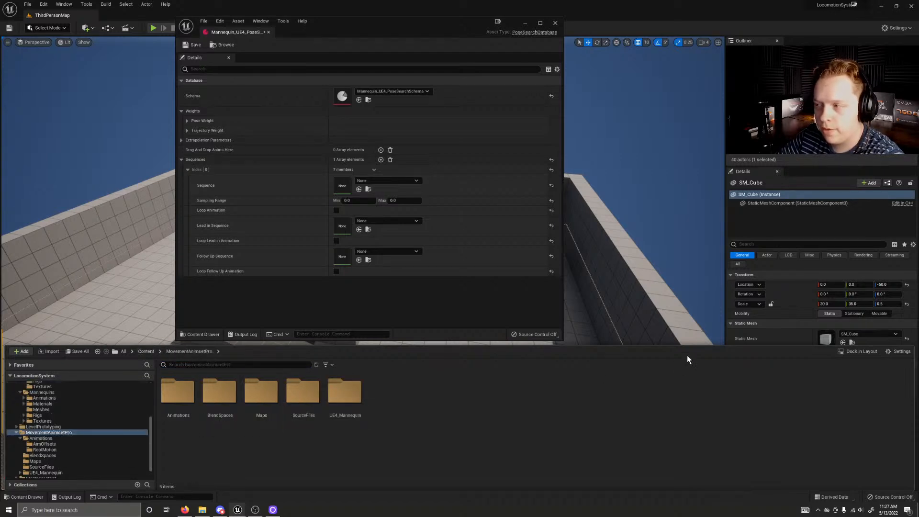
click(858, 351)
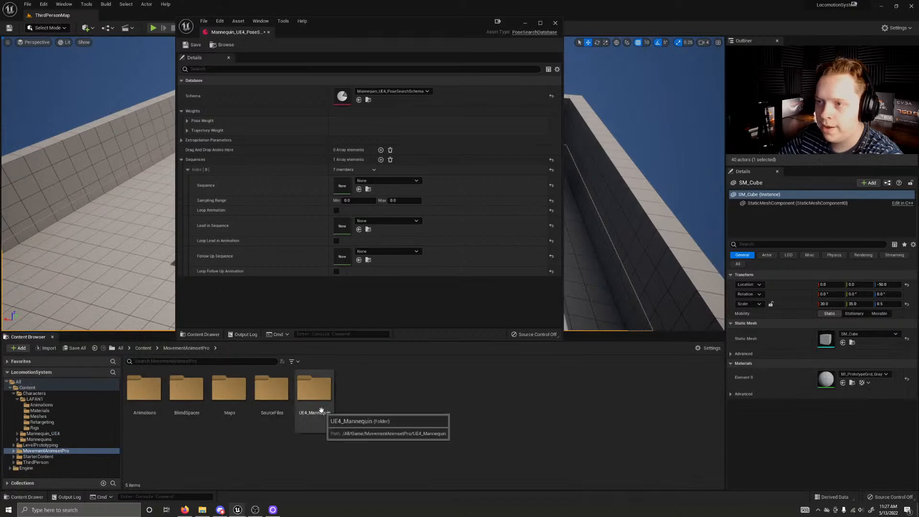
Open Animations > RootMotion and search for the RunFwd animations.
click(157, 412)
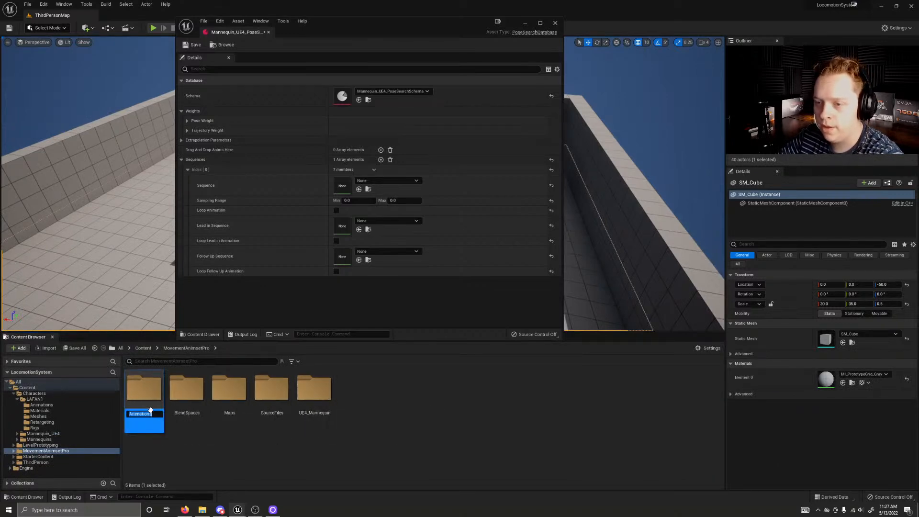
double_click(157, 412)
click(196, 420)
double_click(196, 420)
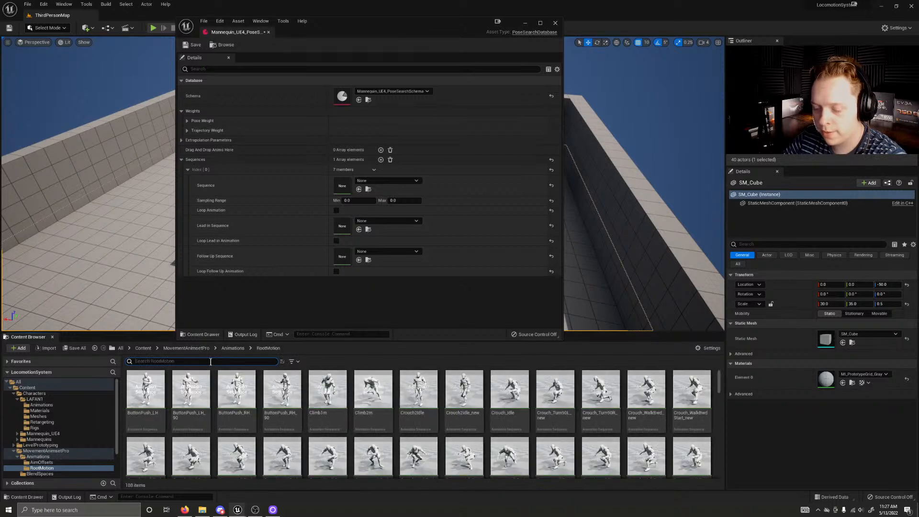
text(n)
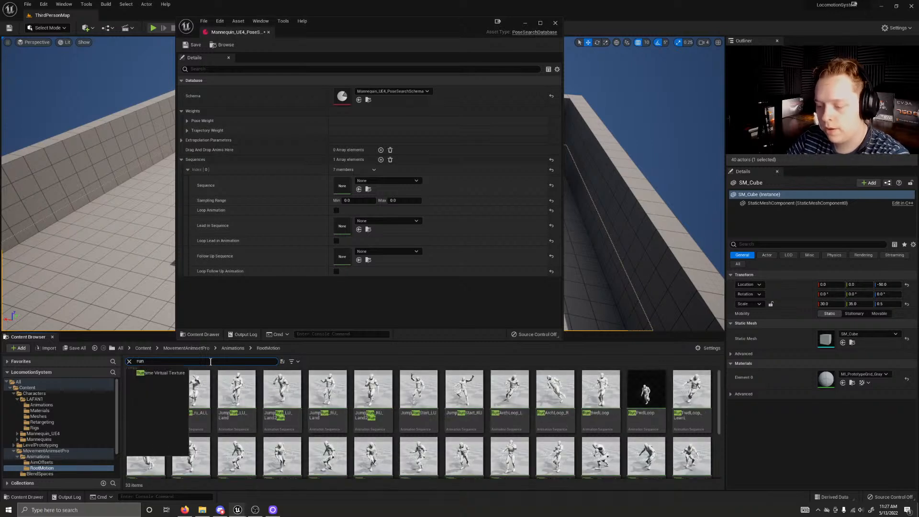
text(_fwd)
key(BackSpace)
key(BackSpace)
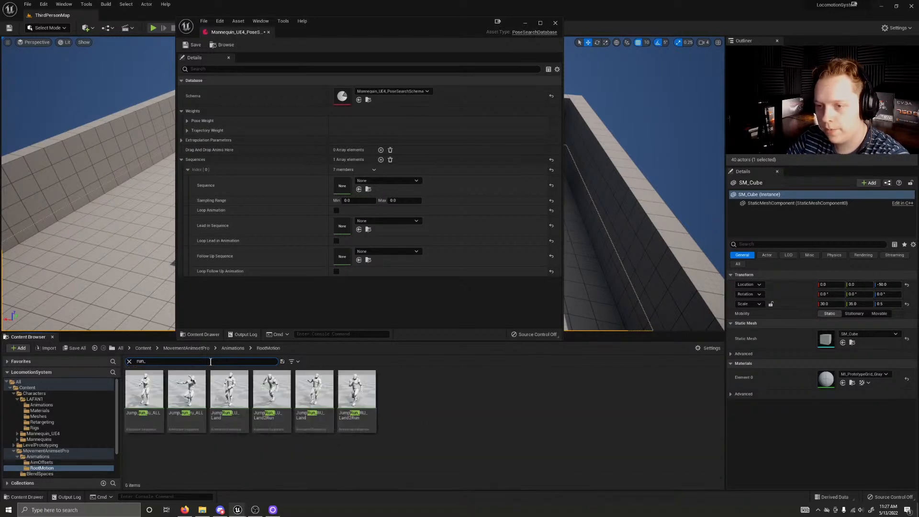
text(fwd)
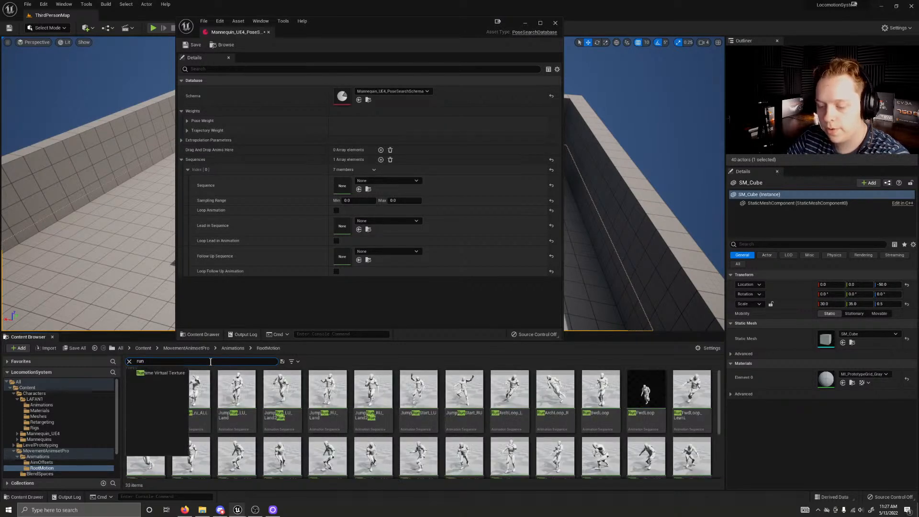
text(f)
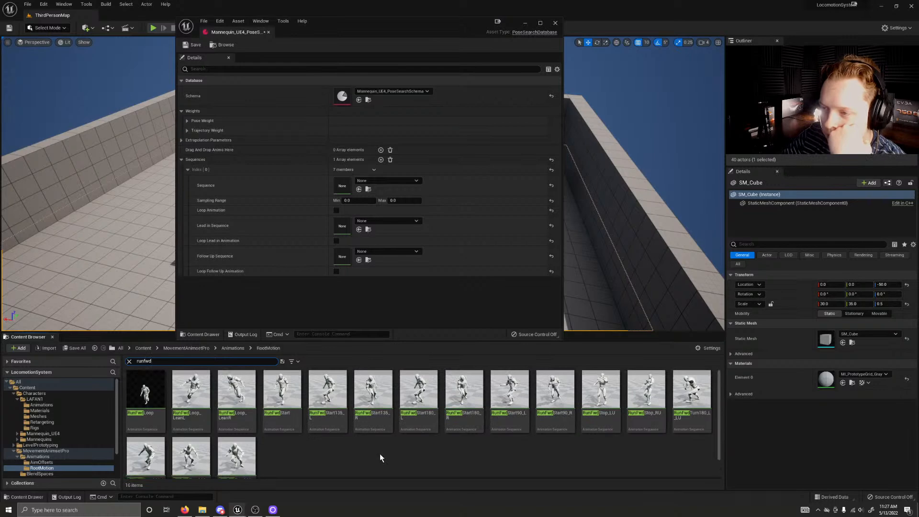
Open RunFwdStart135_R and scrub its preview from the first frame.
double_click(385, 407)
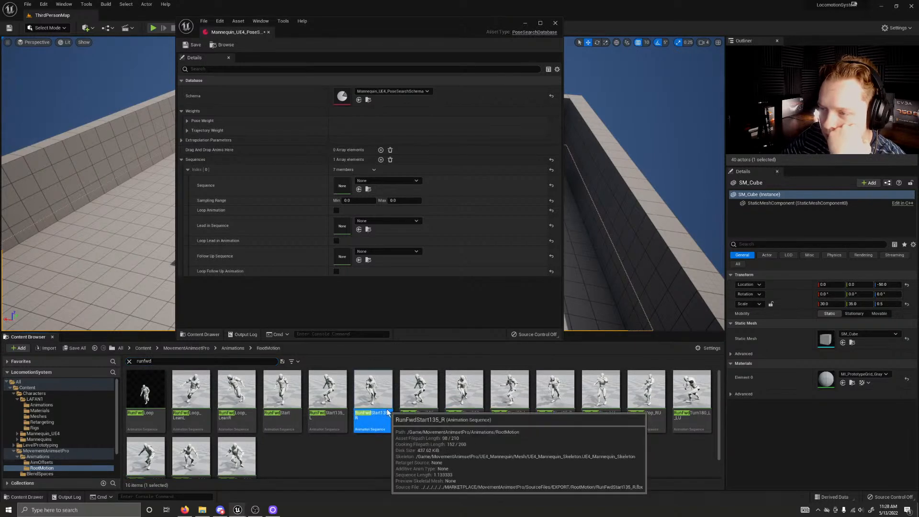
mouse_move(320, 224)
mouse_down()
mouse_move(291, 224)
mouse_move(426, 222)
mouse_move(304, 222)
mouse_up()
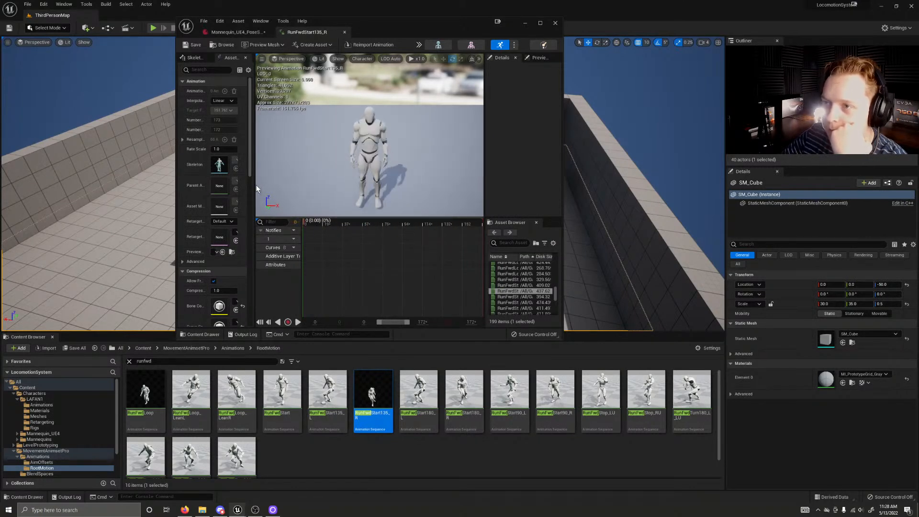
drag(254, 182, 314, 182)
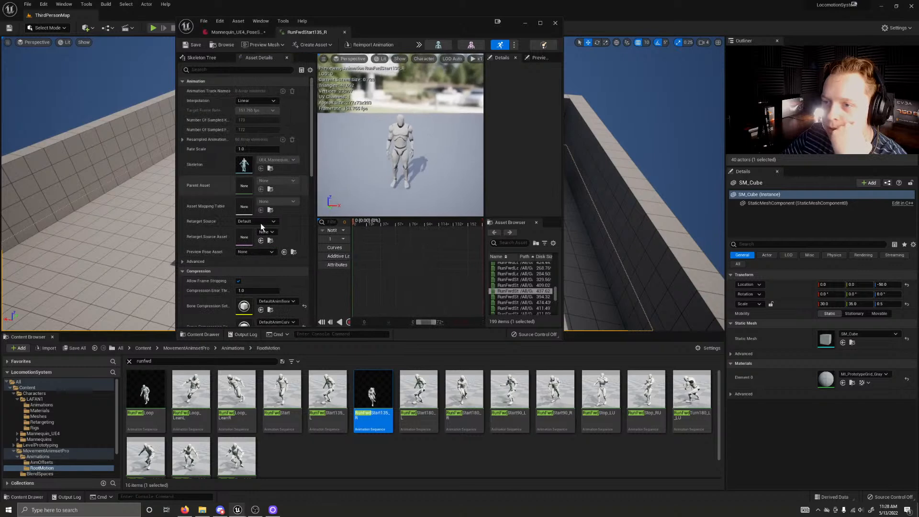
scroll(199, 287, down, 2)
scroll(199, 287, down, 2)
Toggle EnableRootMotion off and back on to compare, then close the animation editor.
click(238, 277)
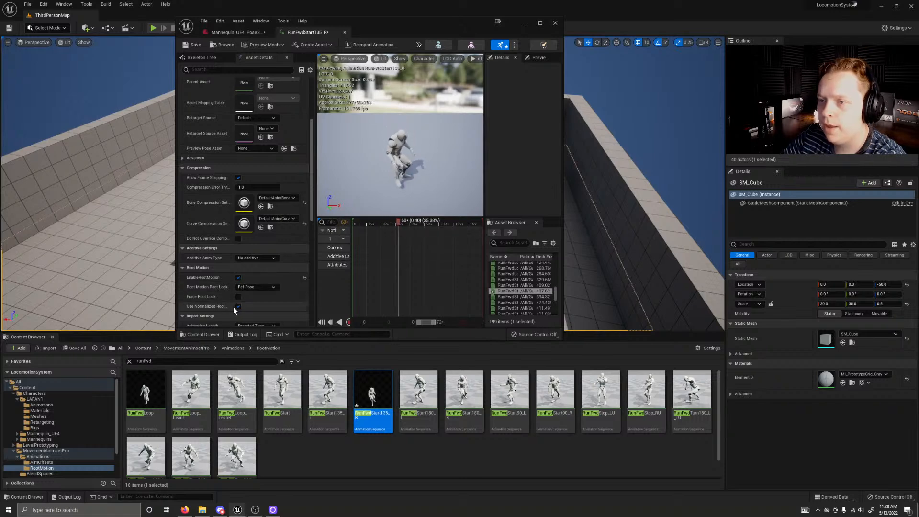
click(239, 278)
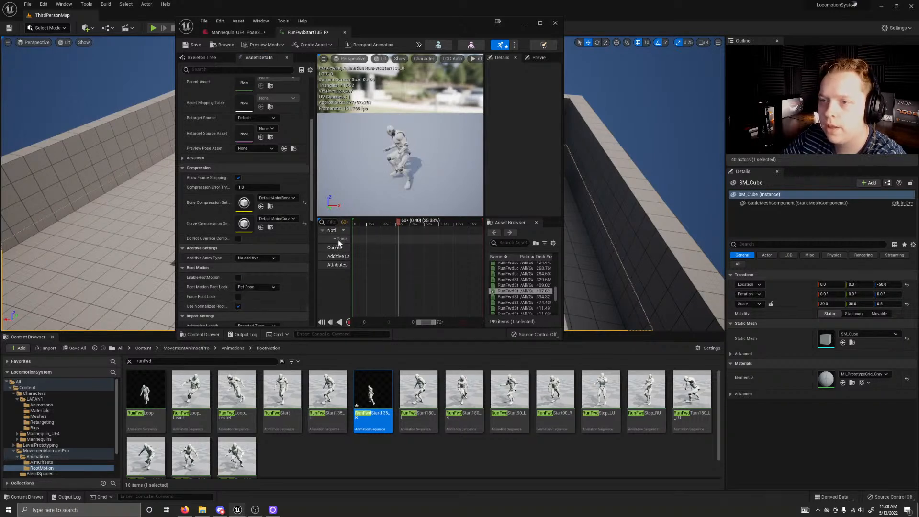
click(239, 277)
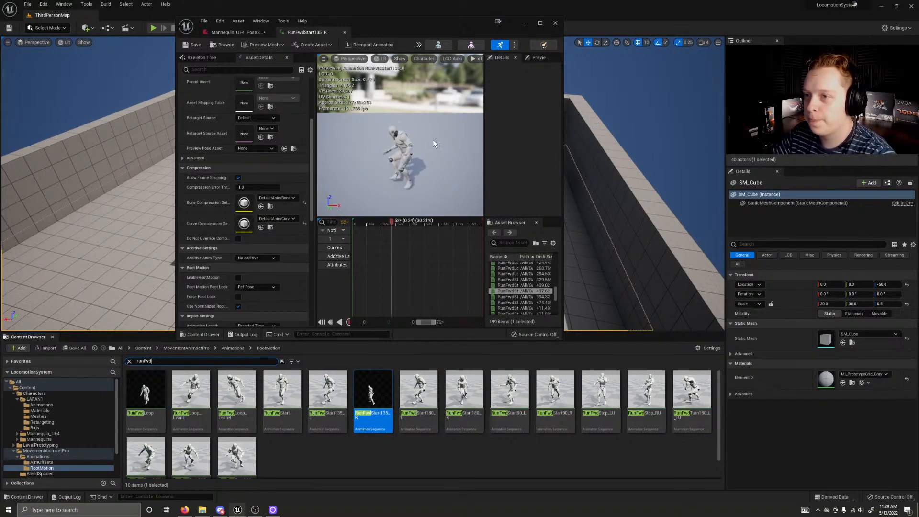
click(238, 278)
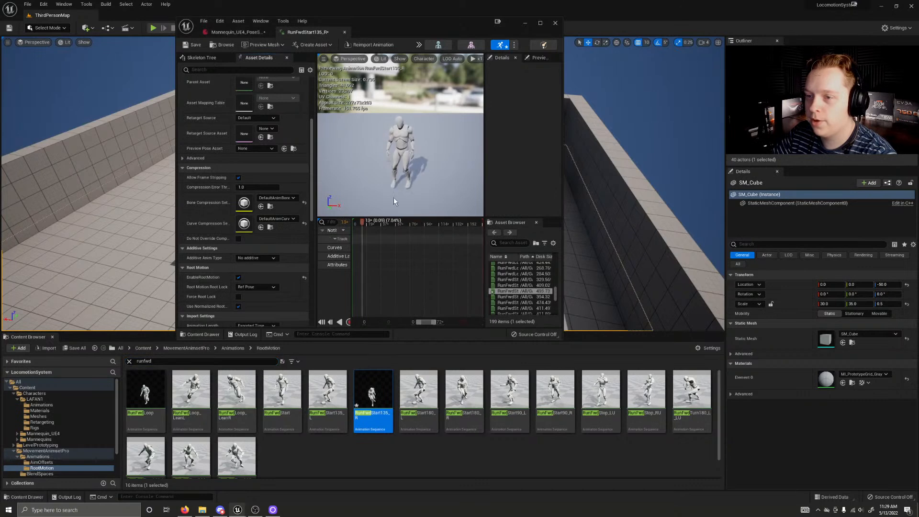
click(555, 23)
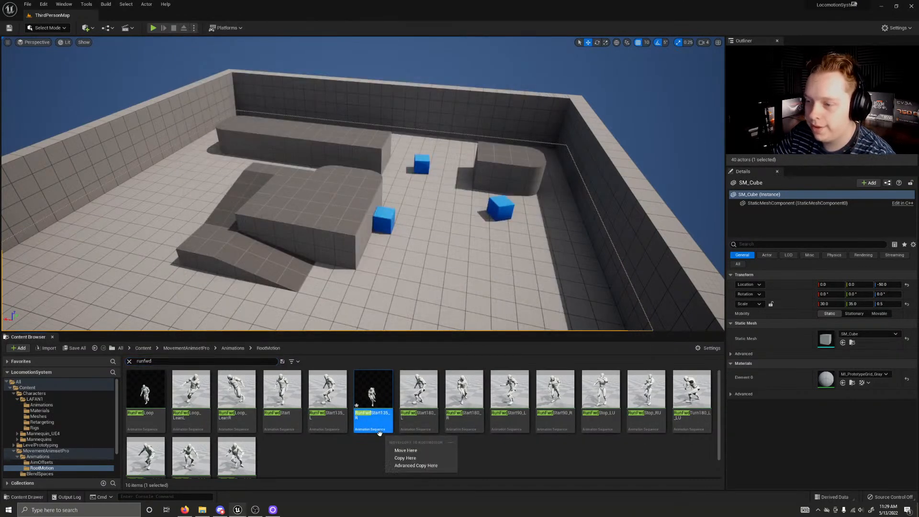
Deselect RunFwdStart135_R and browse the content drawer to Content > Characters > Mannequin_UE4.
click(366, 470)
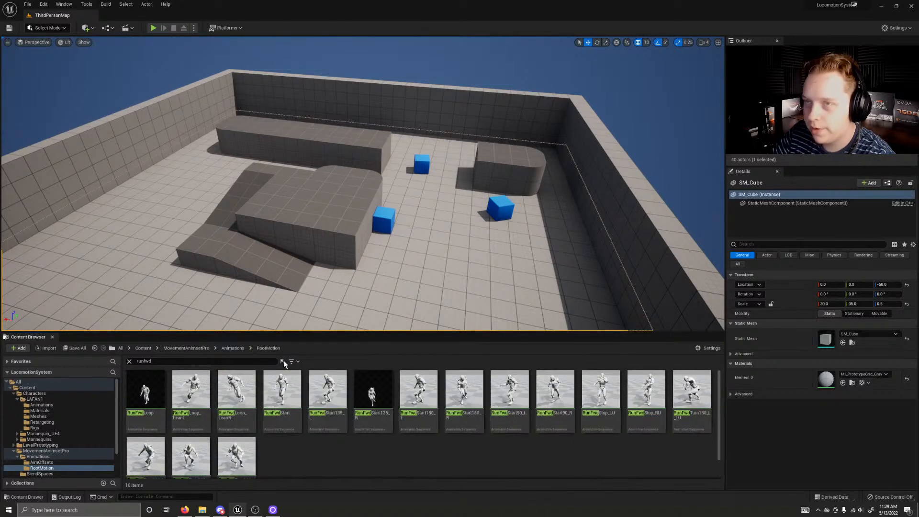
mouse_move(244, 510)
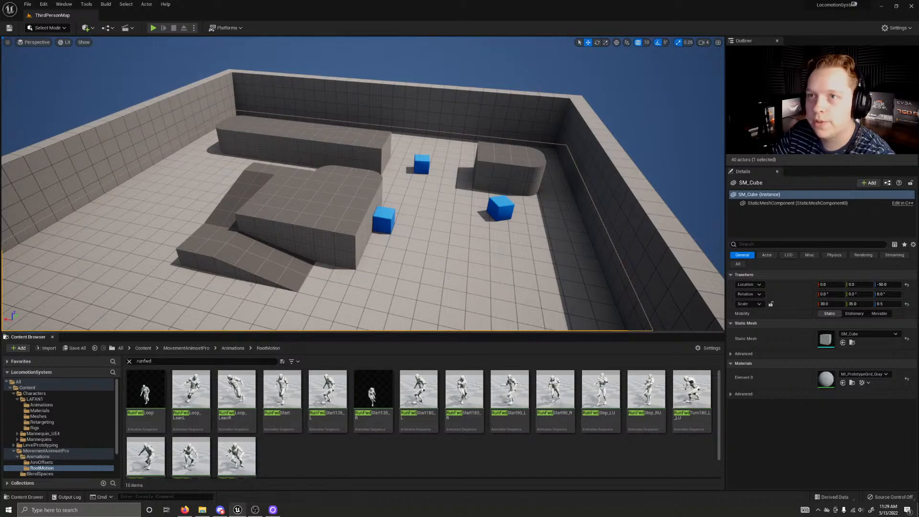
key(ctrl+space)
key(ctrl+space)
key(ctrl+space)
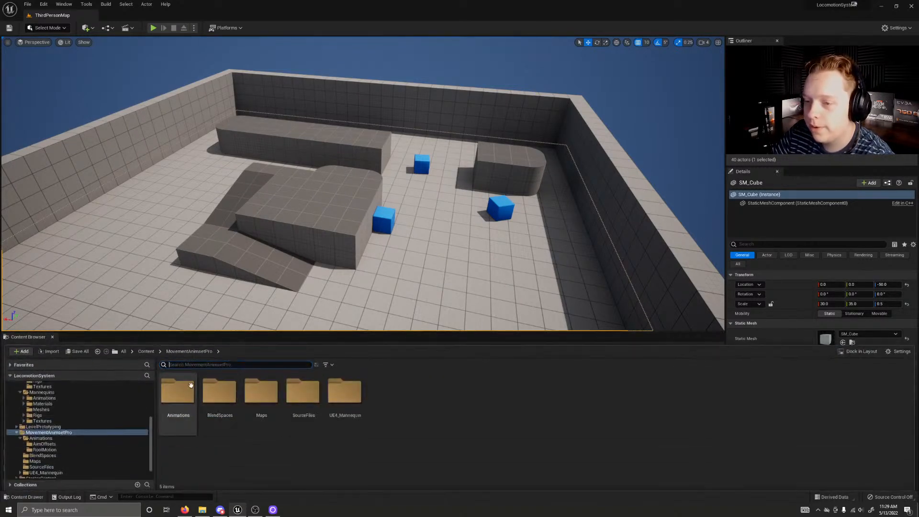
click(146, 352)
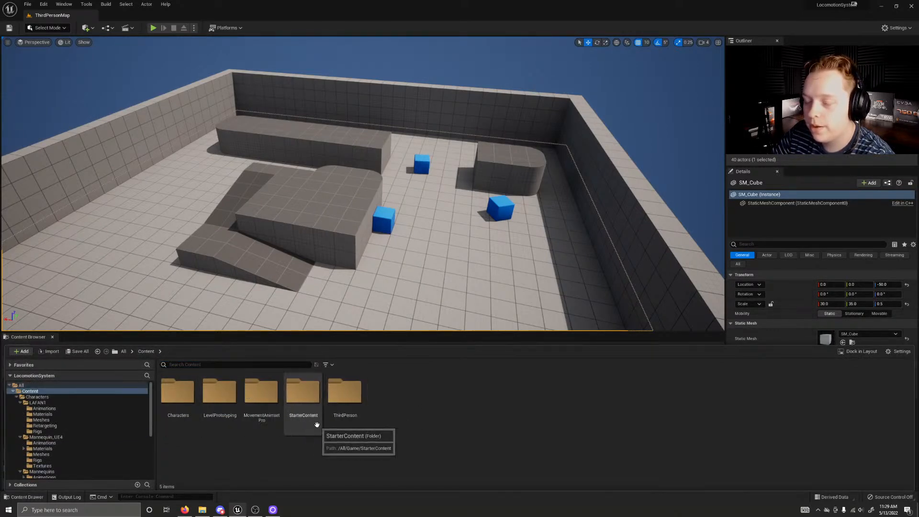
double_click(179, 414)
double_click(219, 397)
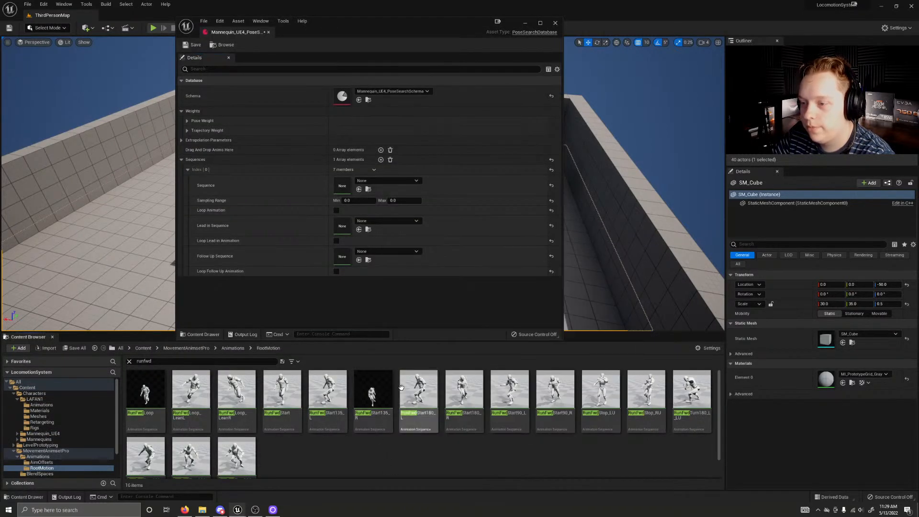
Put RunFwdStart in Index [0]'s Sequence, trying RunFwdLoop as follow-up then clearing it to None.
drag(271, 404, 342, 186)
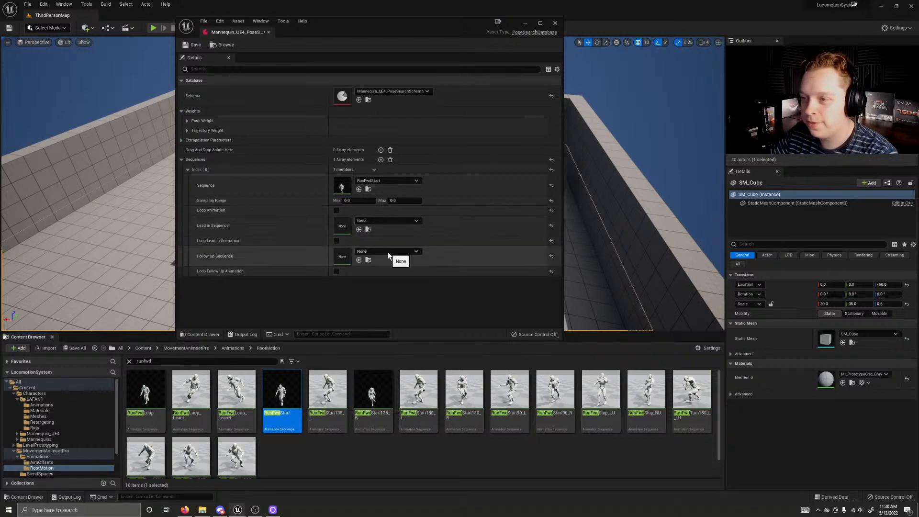
drag(145, 390, 342, 257)
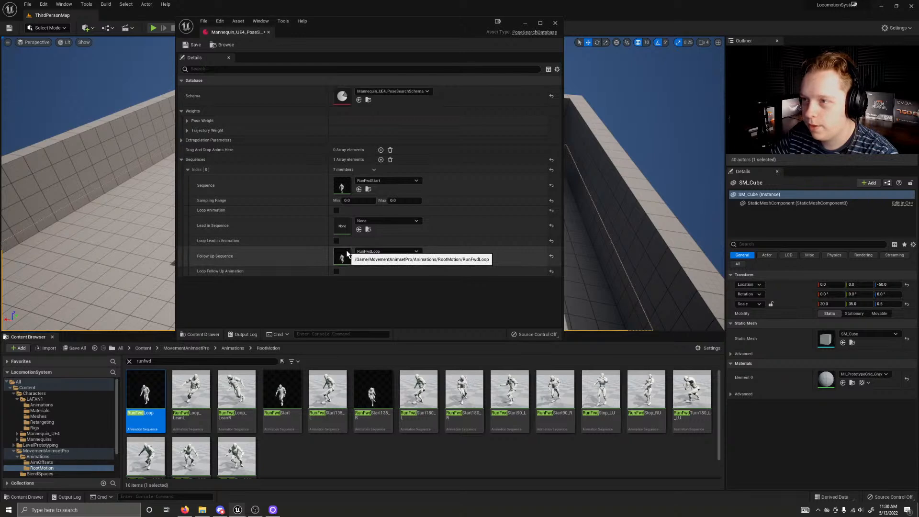
click(551, 256)
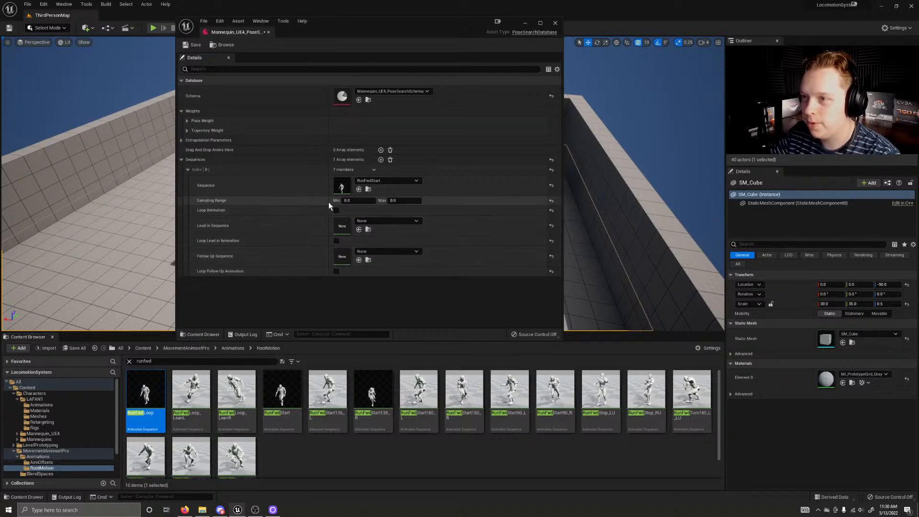
Add Index [1] and [2] entries holding RunFwdStart180_L and RunFwdStart180_R.
click(381, 160)
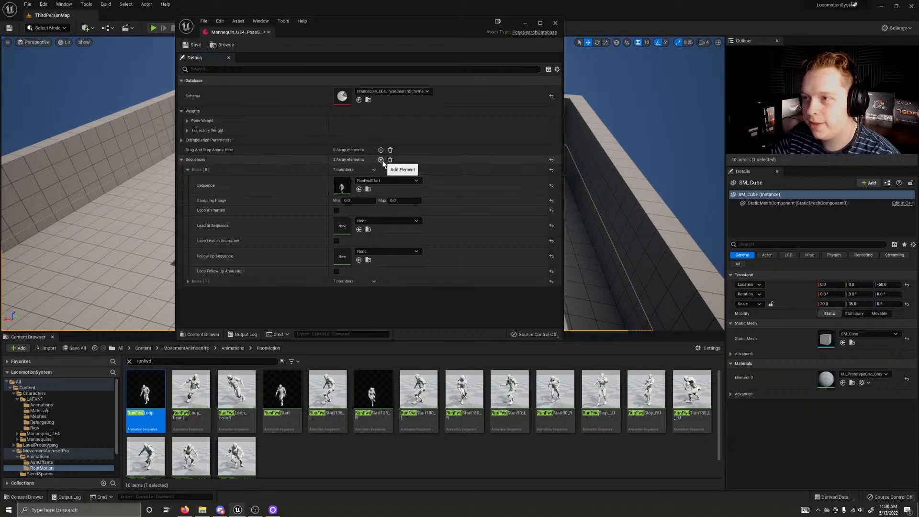
click(187, 282)
scroll(243, 260, down, 4)
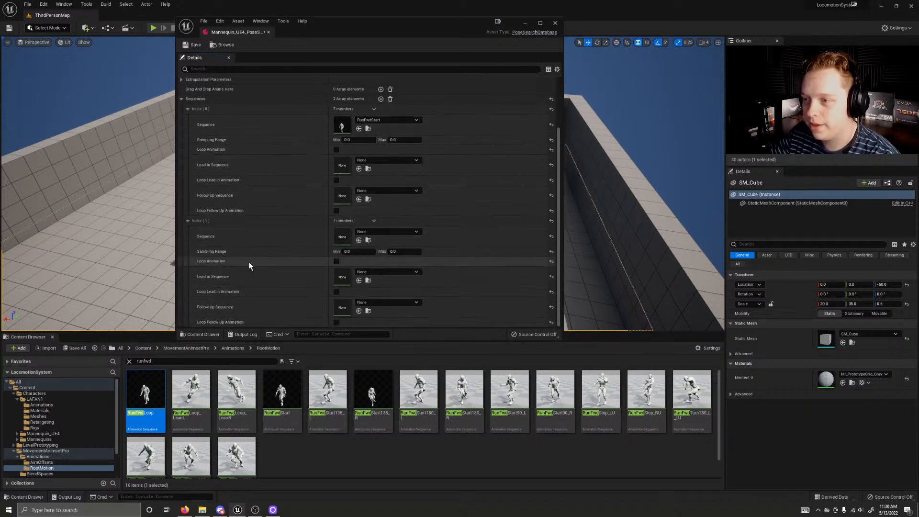
drag(414, 393, 350, 239)
scroll(298, 202, up, 2)
click(380, 122)
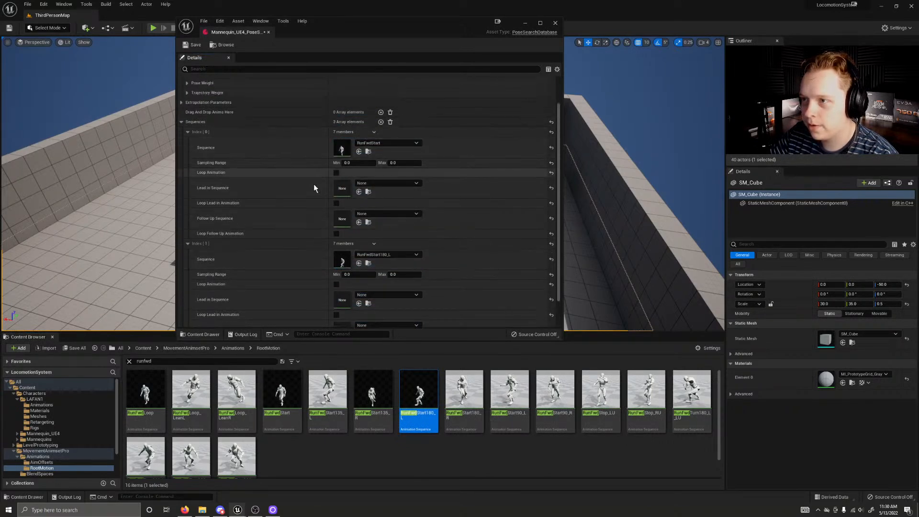
scroll(306, 206, down, 2)
click(187, 321)
scroll(218, 295, down, 5)
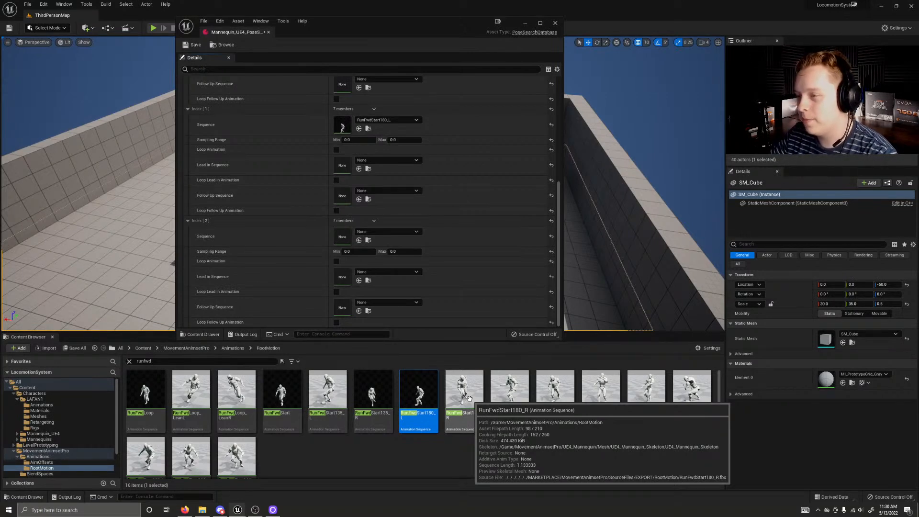
drag(469, 398, 342, 236)
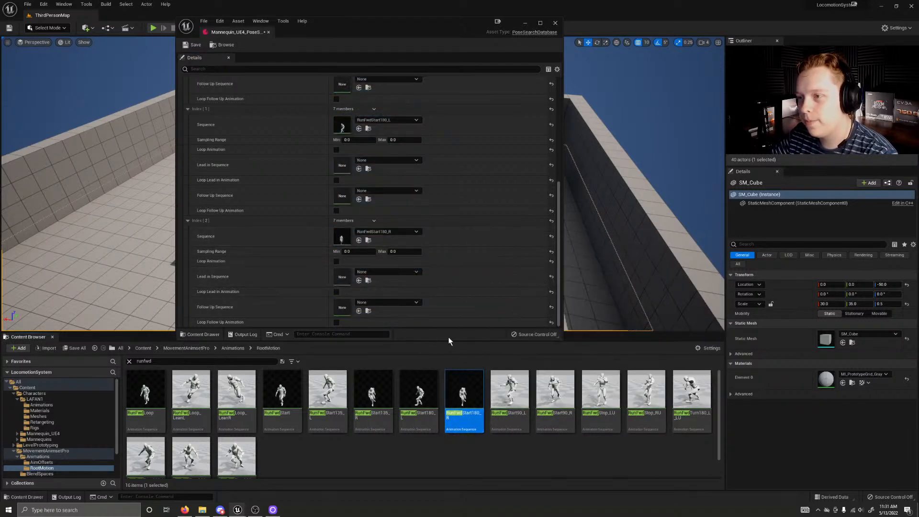
scroll(372, 243, up, 5)
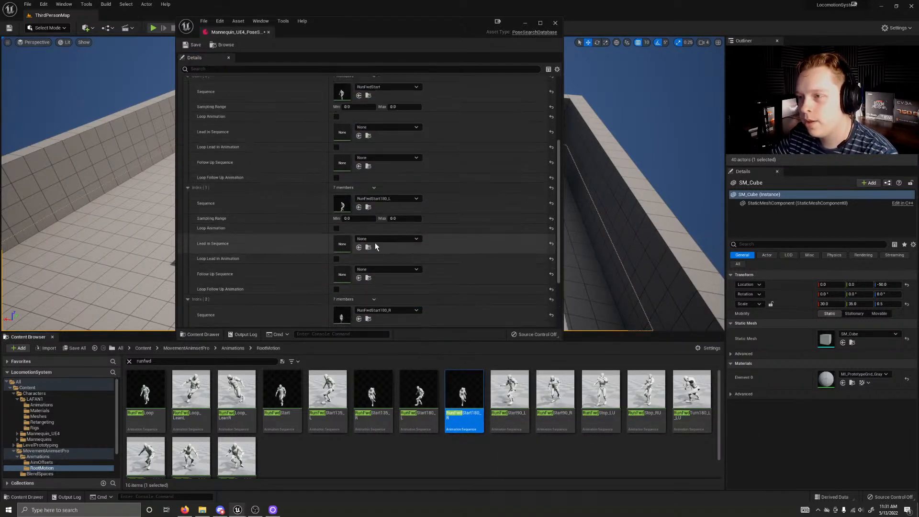
scroll(381, 230, down, 6)
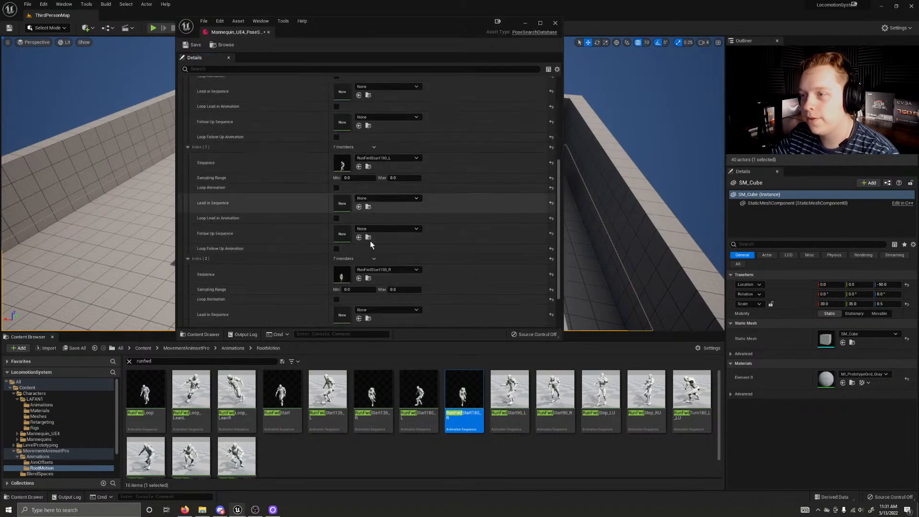
Fill Index [3] and [4] with the RunFwdStart90 left and RunFwdStart90_R animations.
click(196, 321)
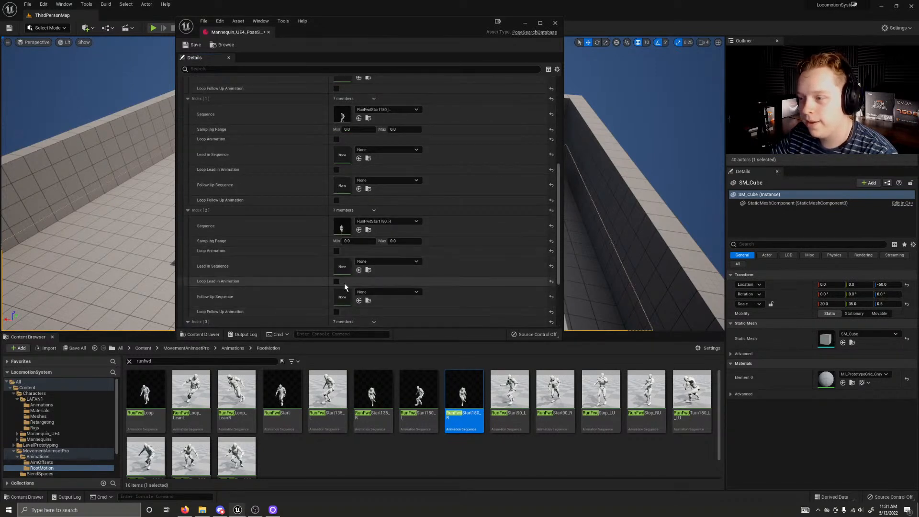
scroll(330, 287, down, 4)
scroll(417, 320, down, 1)
drag(509, 390, 337, 237)
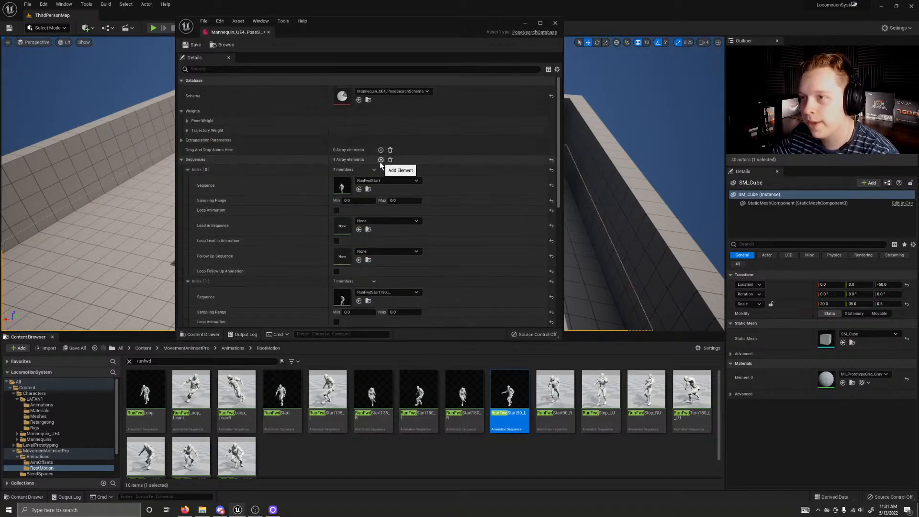
scroll(353, 242, down, 5)
scroll(350, 252, down, 4)
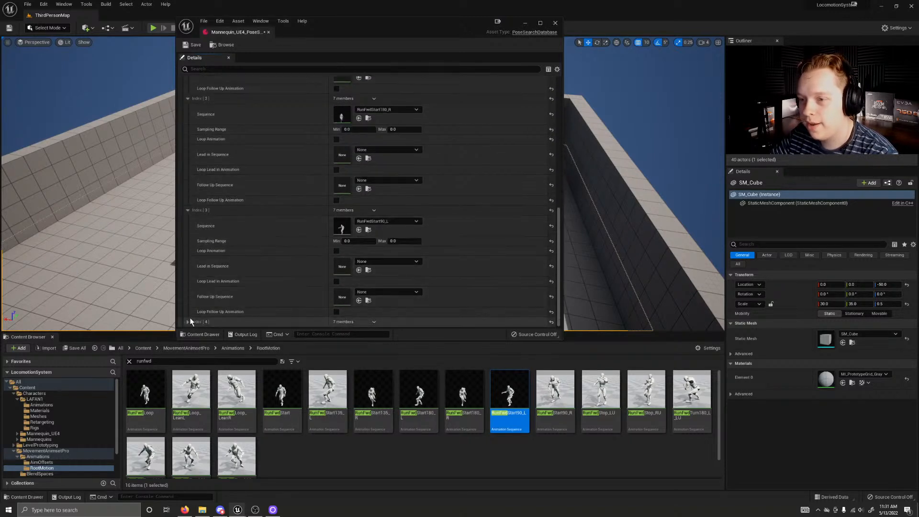
click(188, 321)
scroll(367, 246, down, 3)
drag(552, 392, 342, 237)
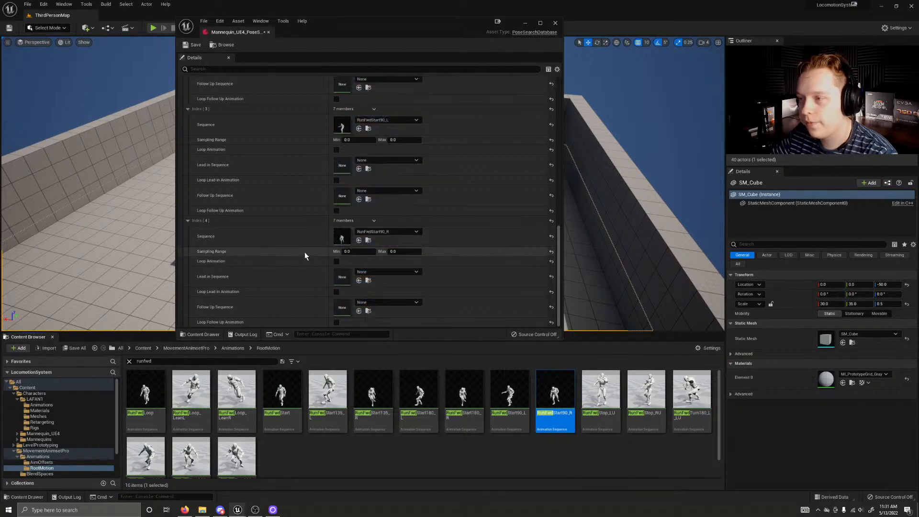
scroll(311, 251, up, 13)
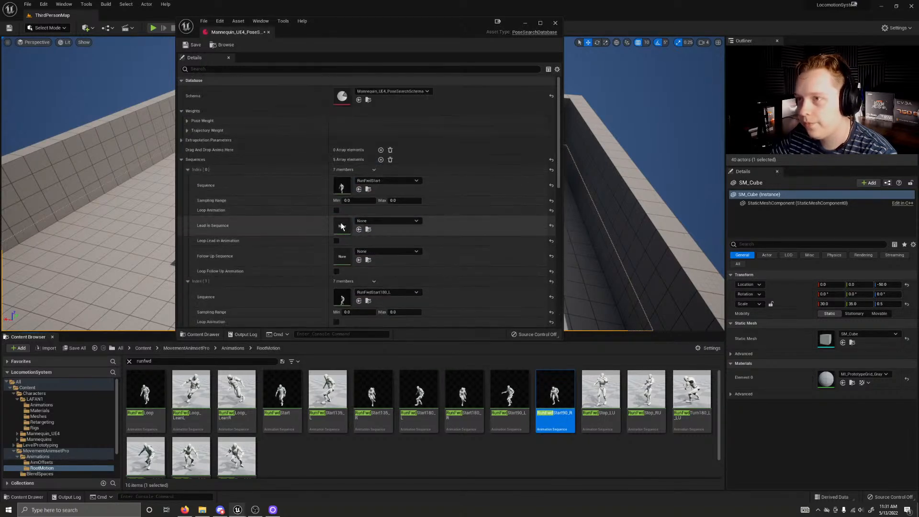
scroll(379, 165, down, 12)
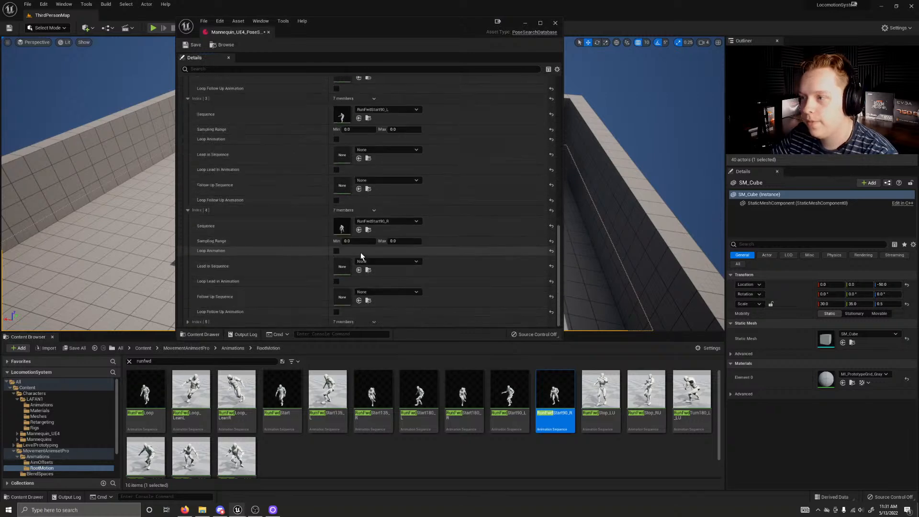
Assign RunFwdStop_LU to the Index [5] sequence.
drag(601, 394, 193, 326)
click(188, 322)
scroll(280, 291, down, 5)
drag(596, 373, 346, 239)
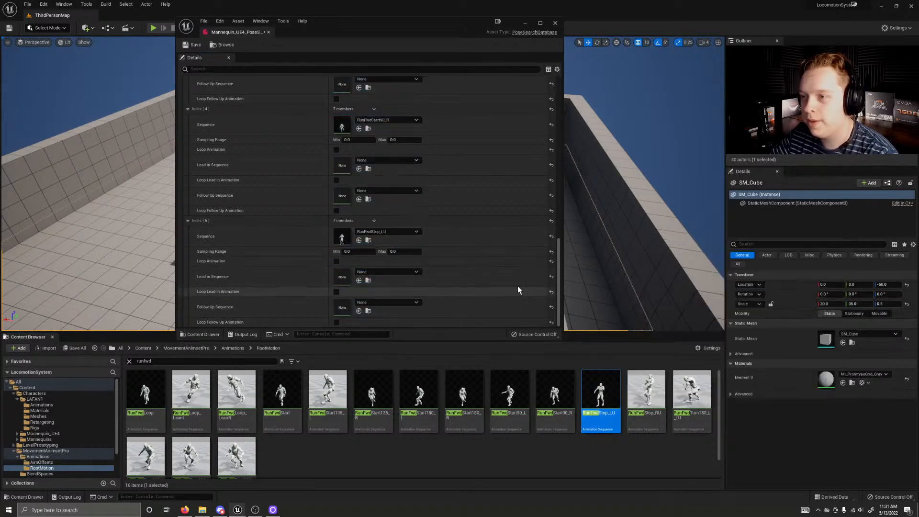
scroll(445, 269, up, 3)
scroll(436, 268, up, 8)
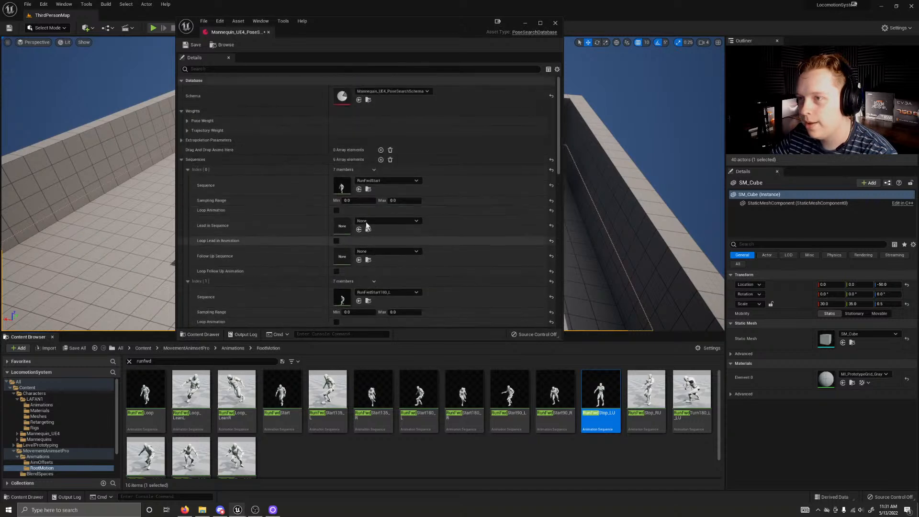
Collapse entries [0]–[5], then add Index [6] with RunFwdStop_RU.
click(188, 170)
click(187, 180)
click(188, 190)
click(187, 201)
click(188, 211)
click(188, 221)
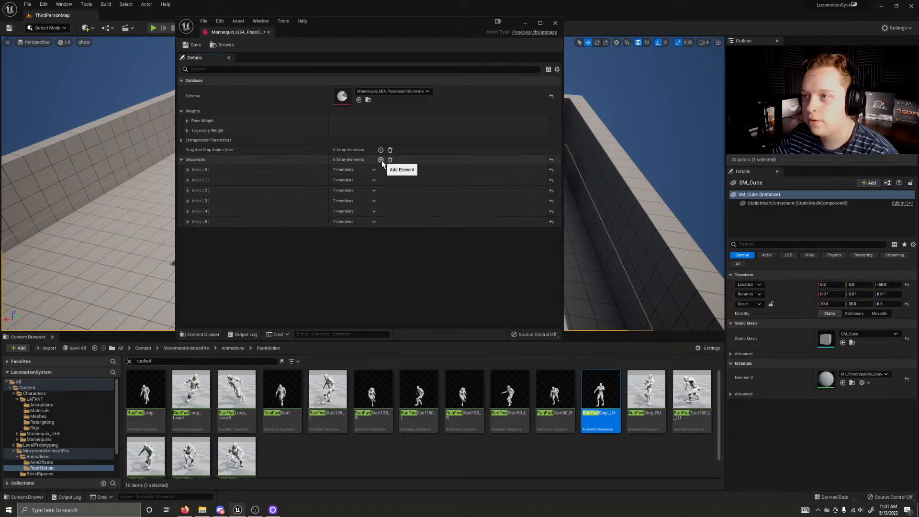
click(380, 159)
click(188, 232)
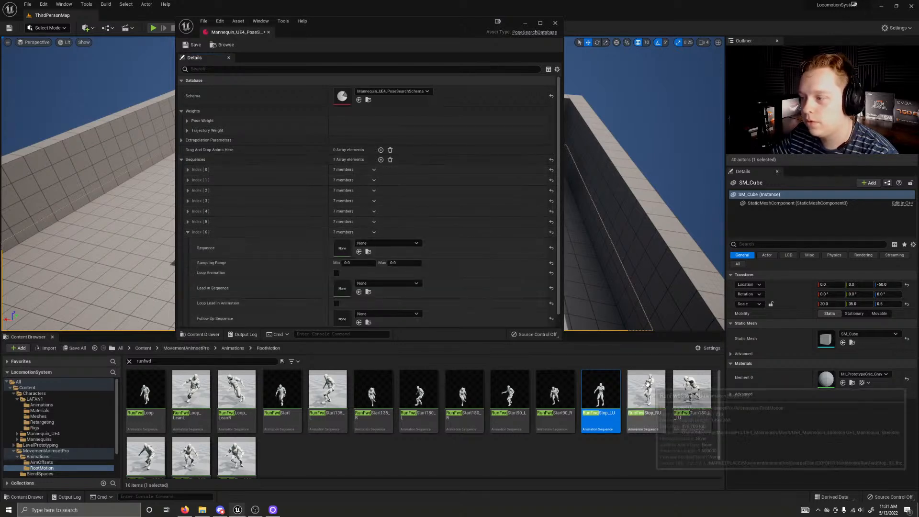
drag(646, 395, 339, 256)
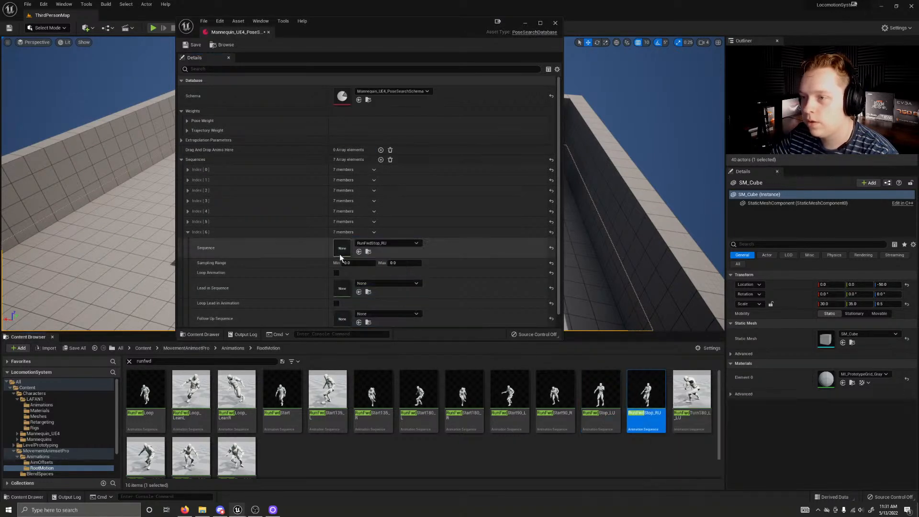
click(188, 232)
Add Index [7] and drop RunFwdTurn180_L_LU into its sequence.
click(381, 159)
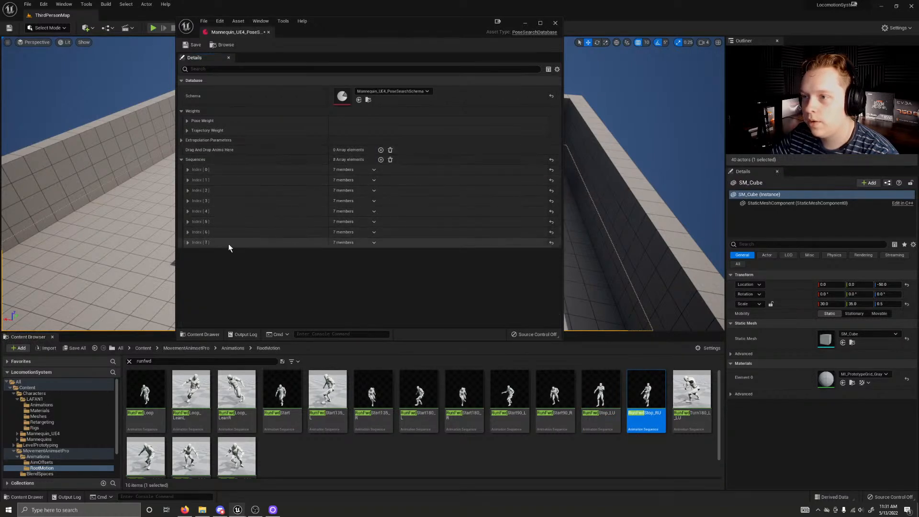
click(187, 243)
drag(692, 395, 356, 258)
Enable root motion on RunFwdTurn180_L_LU, then close its animation editor.
double_click(688, 395)
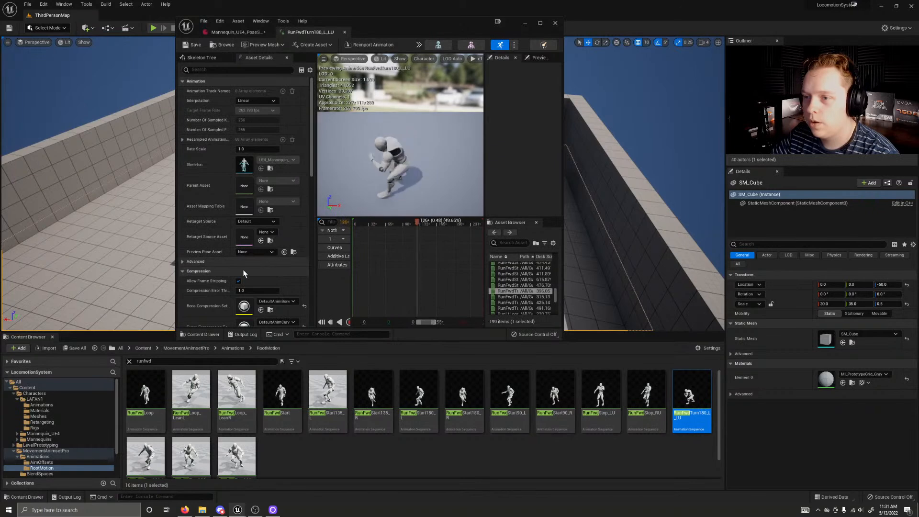
scroll(248, 275, down, 4)
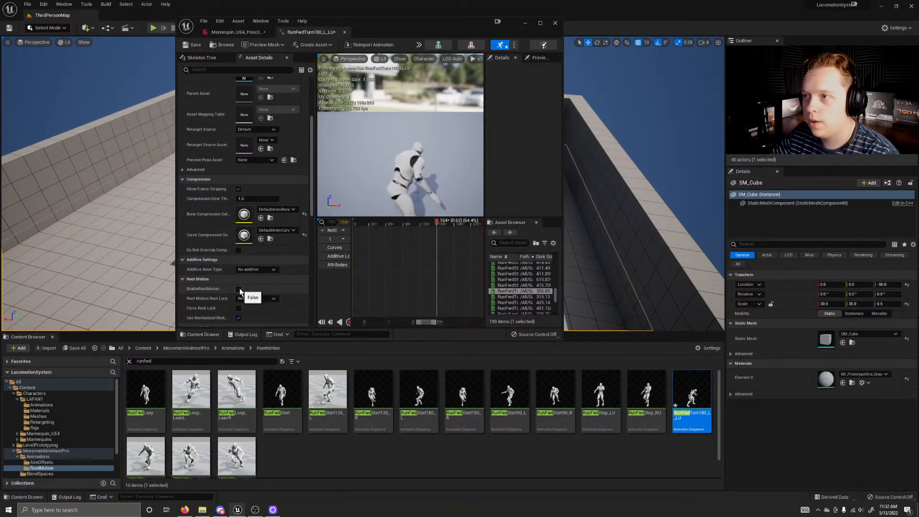
click(238, 289)
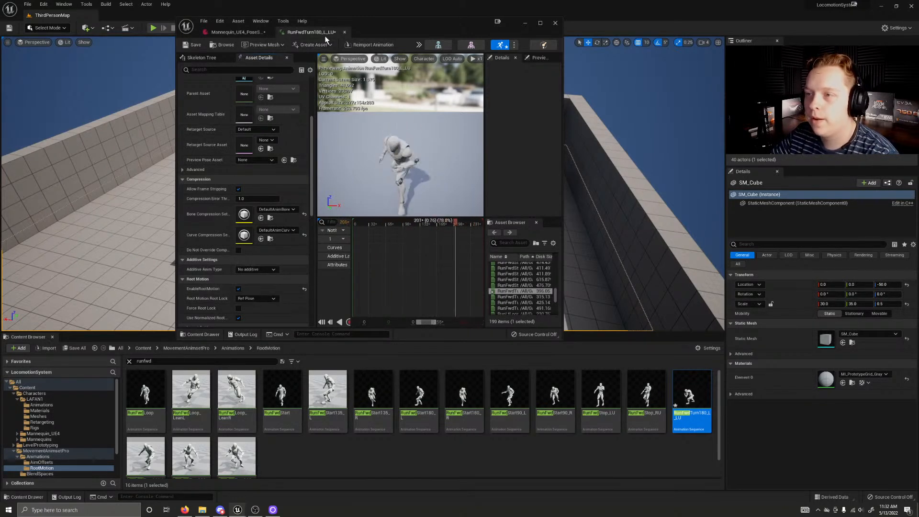
click(344, 32)
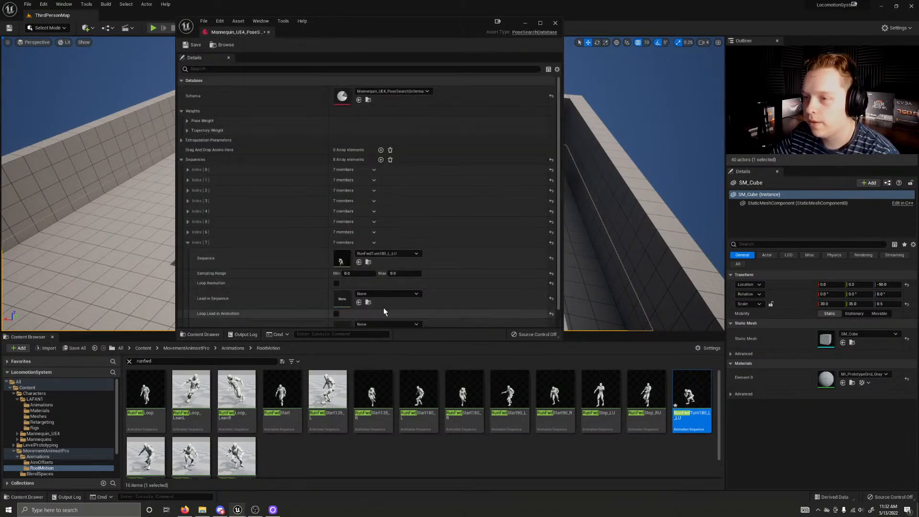
Add Index [8] with RunFwdTurn180_L_RU as its sequence.
scroll(383, 315, down, 1)
click(188, 220)
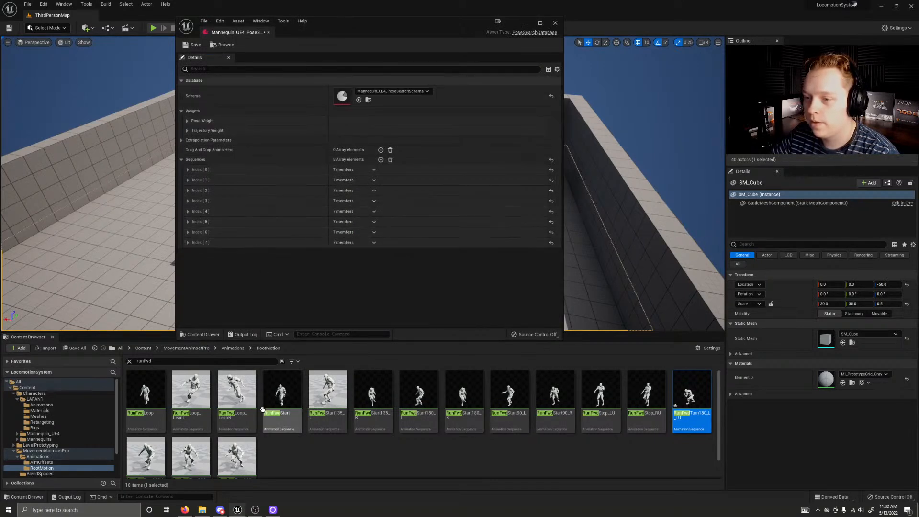
scroll(272, 450, down, 1)
click(381, 160)
click(188, 252)
scroll(194, 282, down, 1)
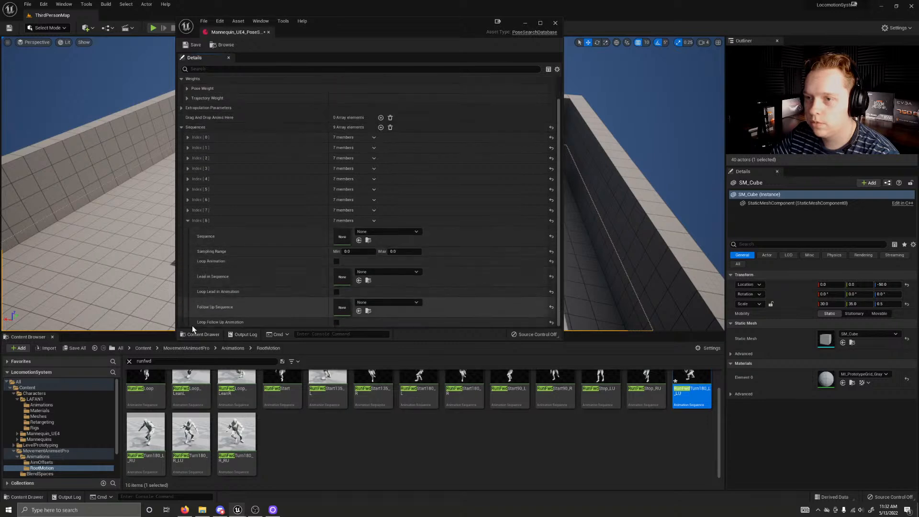
drag(146, 436, 339, 234)
click(187, 220)
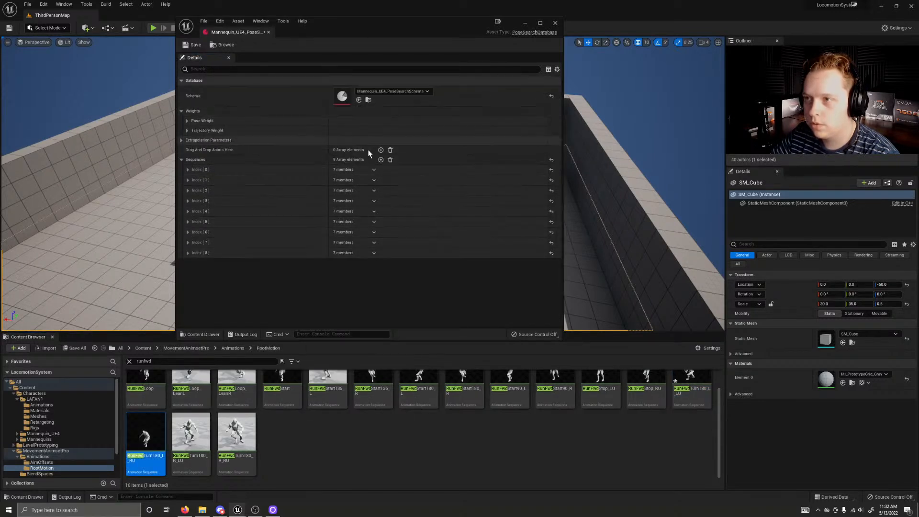
Add Index [9] with RunFwdTurn180_R_LU as its sequence.
click(380, 160)
click(188, 263)
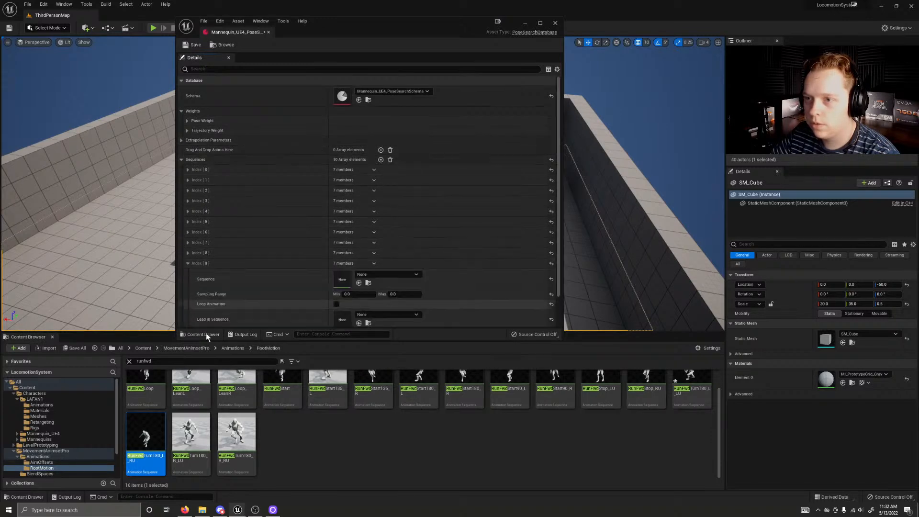
scroll(200, 309, down, 2)
drag(191, 433, 342, 236)
click(187, 220)
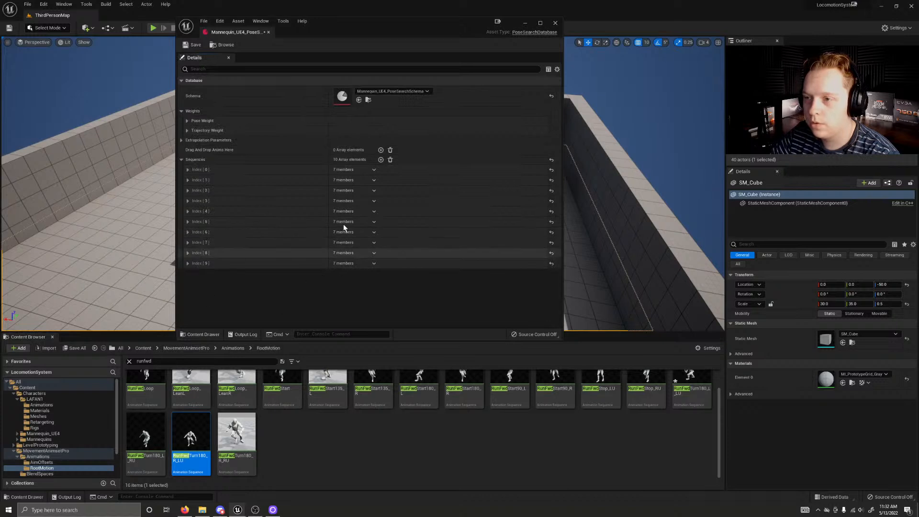
Add Index [10] with RunFwdTurn180_R_RU as its sequence.
click(380, 160)
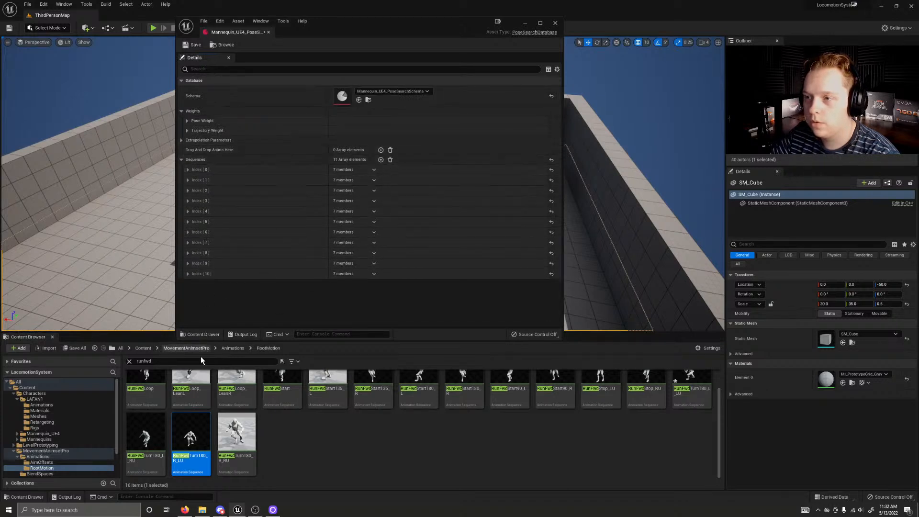
click(188, 273)
scroll(240, 265, down, 3)
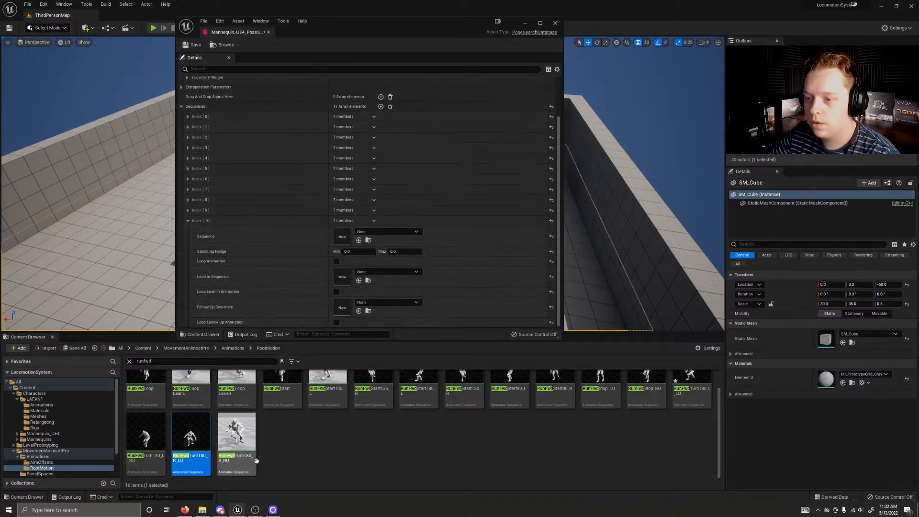
drag(236, 452, 341, 236)
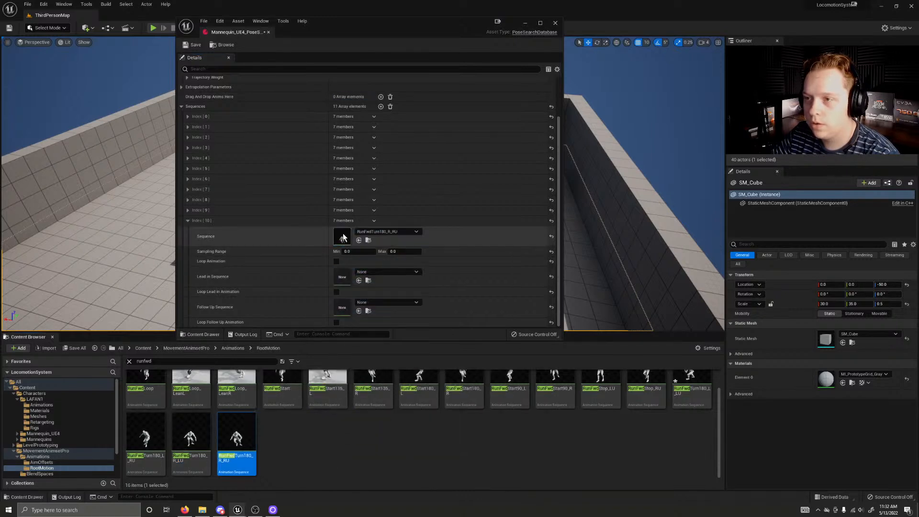
click(188, 220)
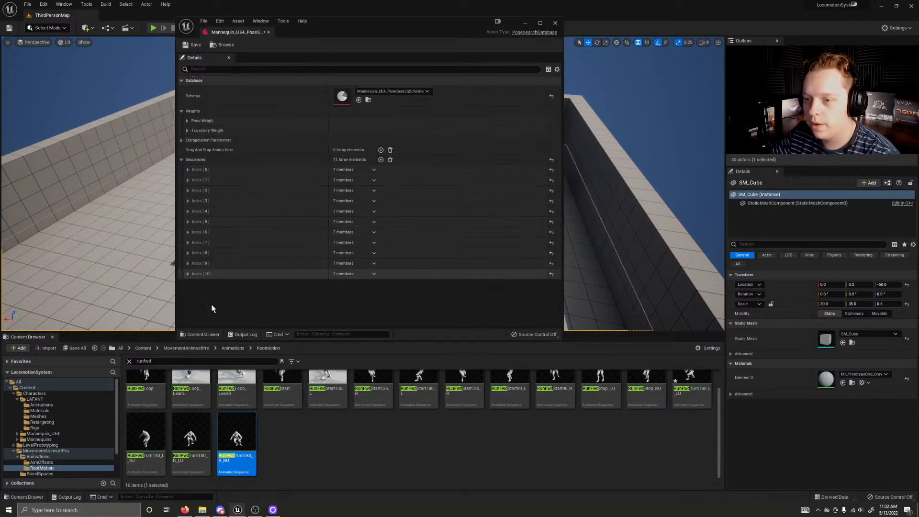
scroll(175, 394, up, 1)
Add three new entries and set Index [11] to a looping RunFwdLoop.
click(188, 169)
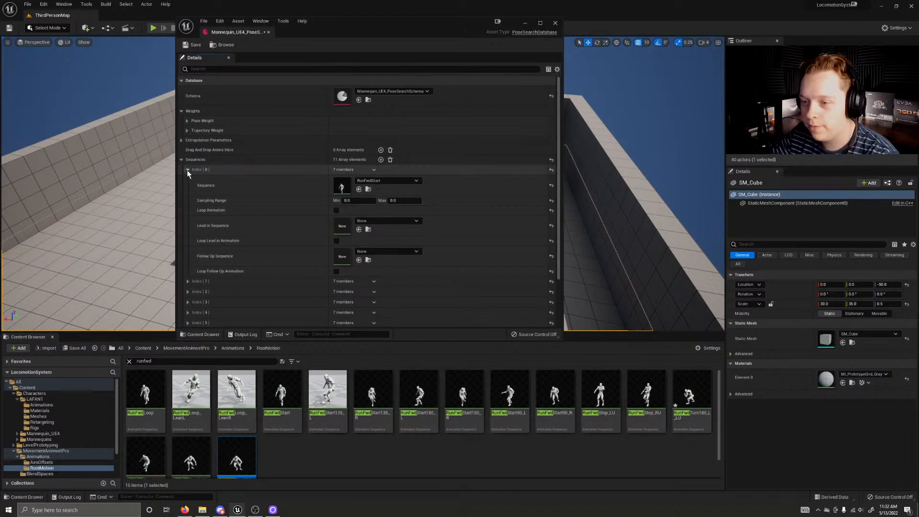
click(187, 170)
click(381, 160)
click(381, 160)
click(381, 160)
click(187, 294)
click(188, 284)
scroll(190, 285, down, 3)
drag(152, 405, 344, 239)
click(336, 256)
Assign looping RunFwdLoop_LeanL and RunFwdLoop_LeanR to Index [12] and [13], then close the database.
scroll(289, 254, down, 5)
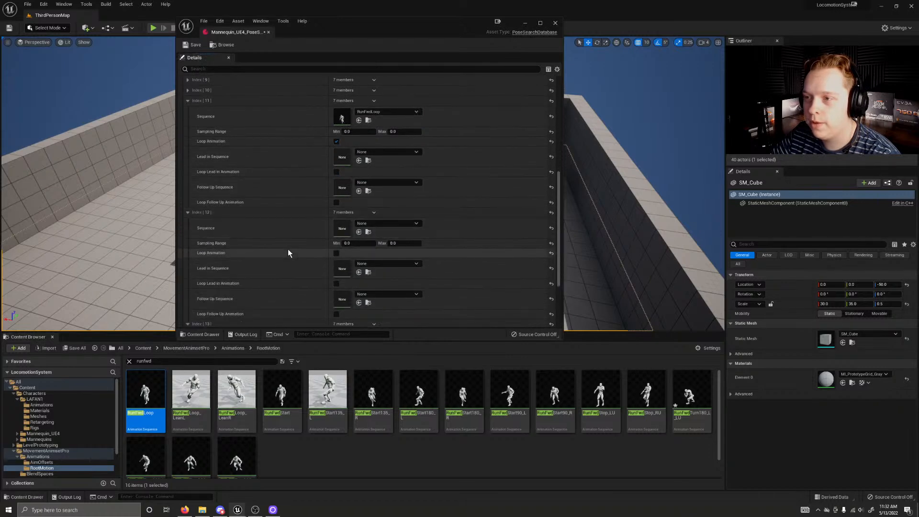
scroll(288, 253, down, 3)
drag(191, 395, 351, 156)
scroll(329, 188, down, 2)
drag(236, 395, 342, 238)
click(336, 261)
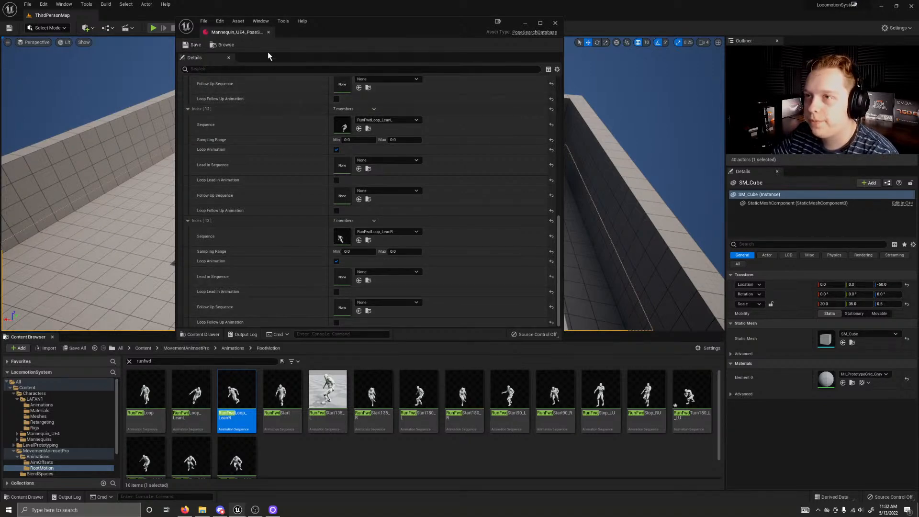
click(268, 33)
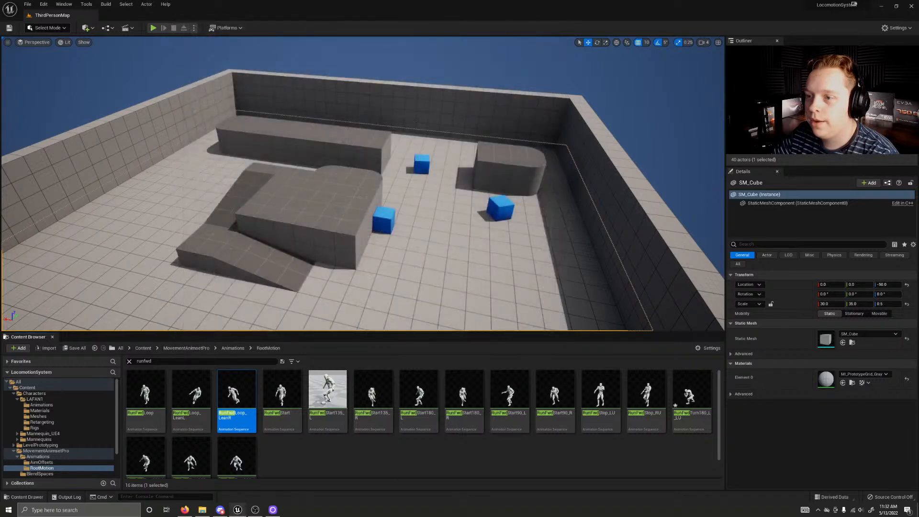
Clear the runfwd search filter and return to the top-level All folder.
click(224, 348)
click(129, 361)
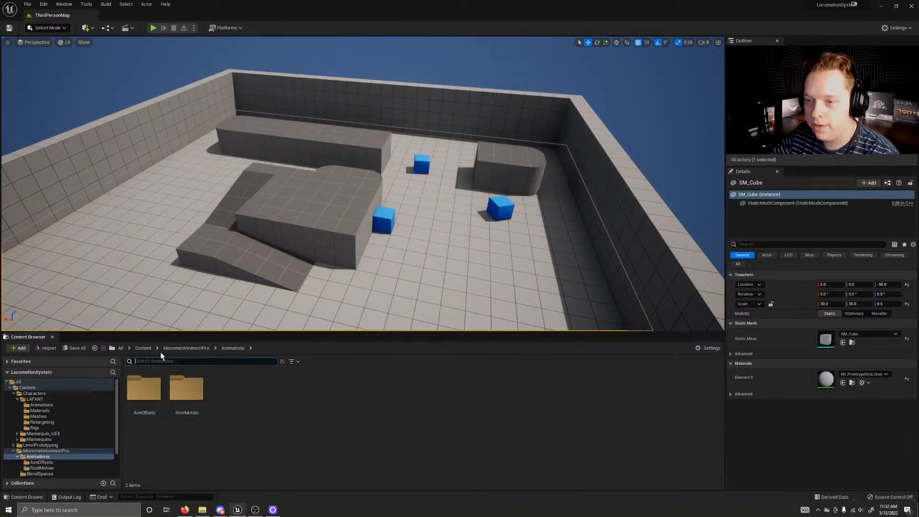
click(189, 348)
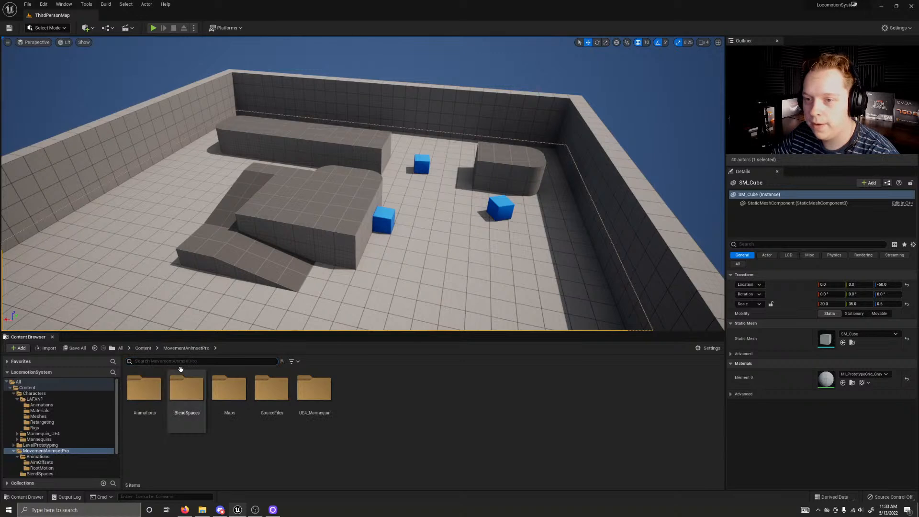
click(143, 349)
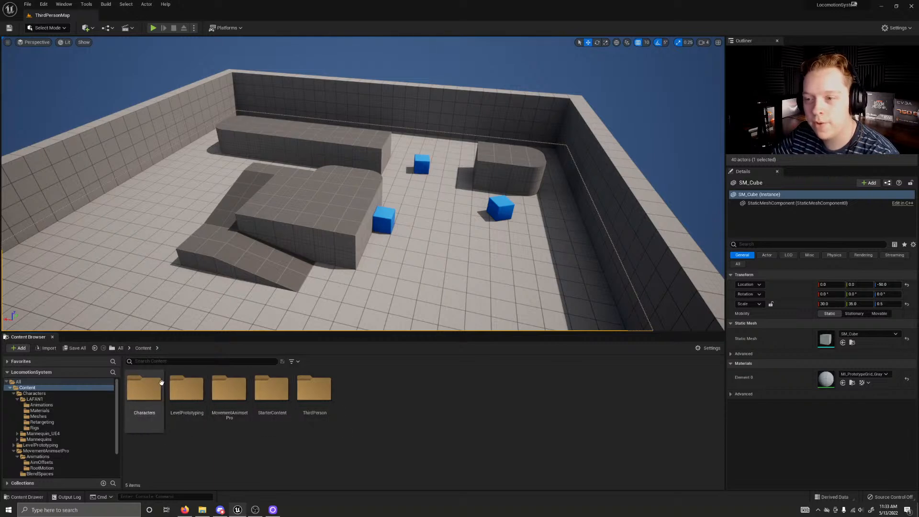
click(121, 350)
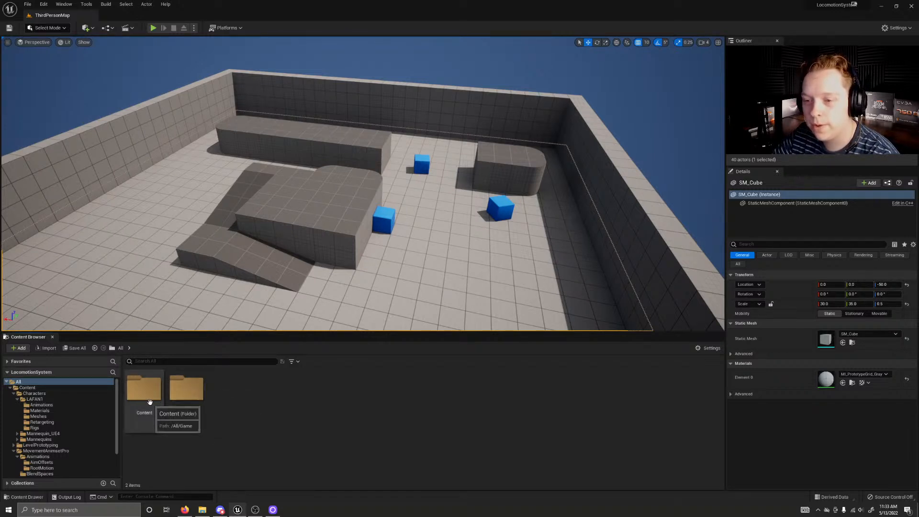
Go into Content > Characters > Mannequins > Animations and select ABP_Manny.
double_click(158, 411)
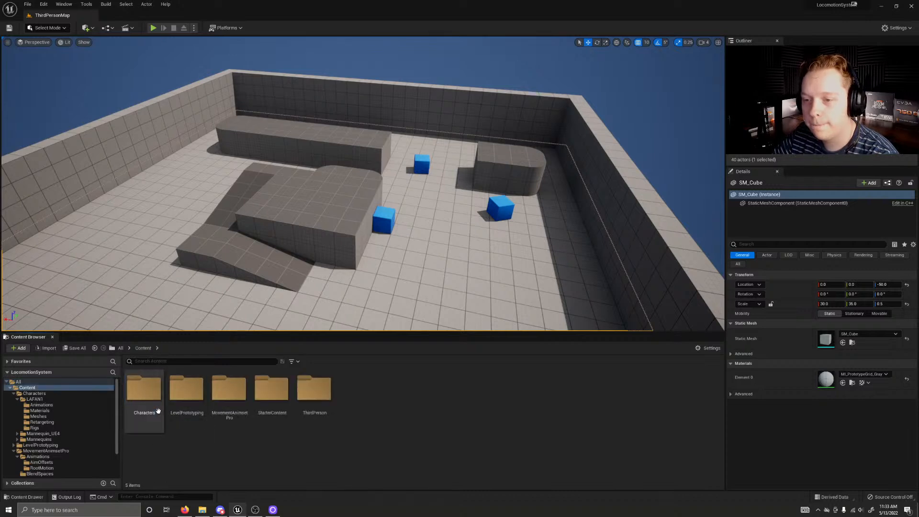
double_click(152, 411)
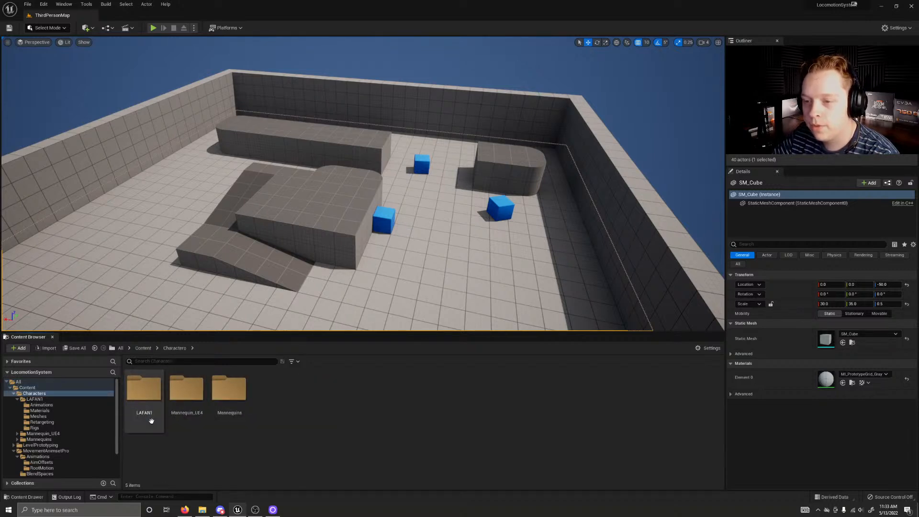
double_click(231, 414)
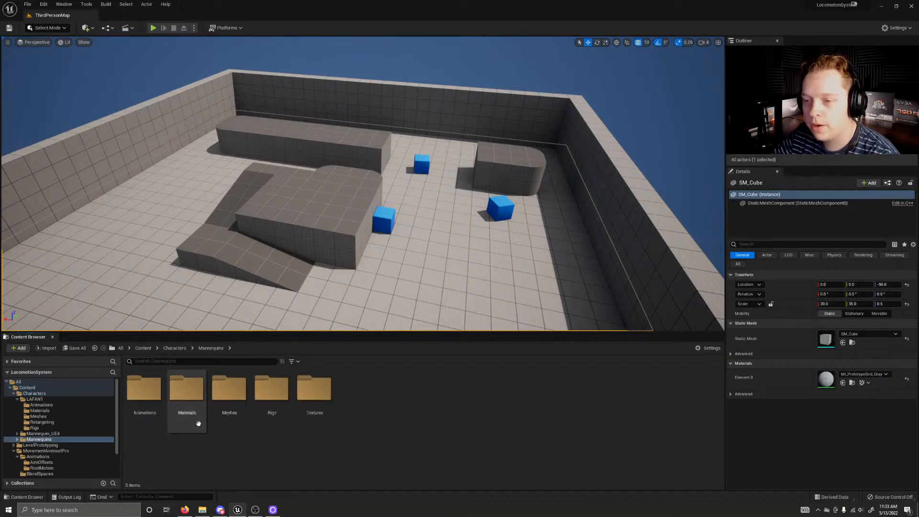
double_click(158, 416)
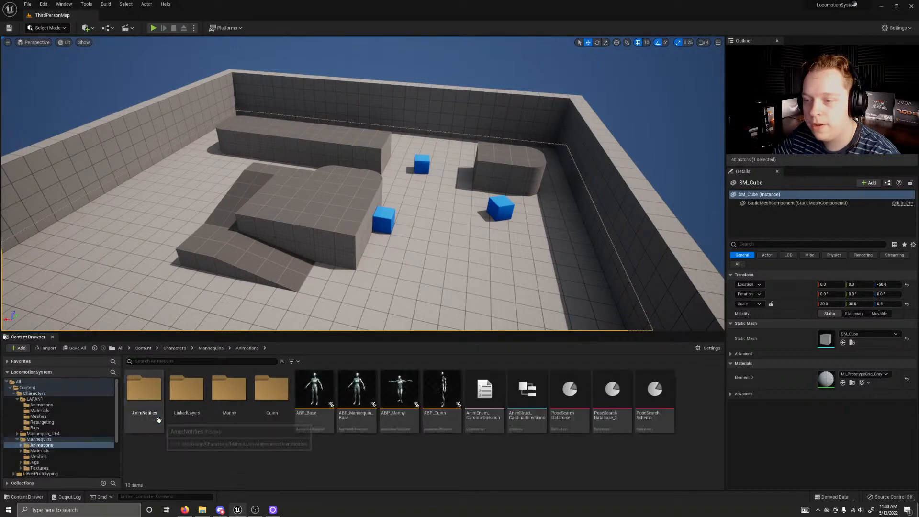
click(395, 414)
Duplicate and retarget ABP_Manny to SK_Mannequin using the RTG_UE5Manny_UE4Manny IK retargeter.
right_click(404, 386)
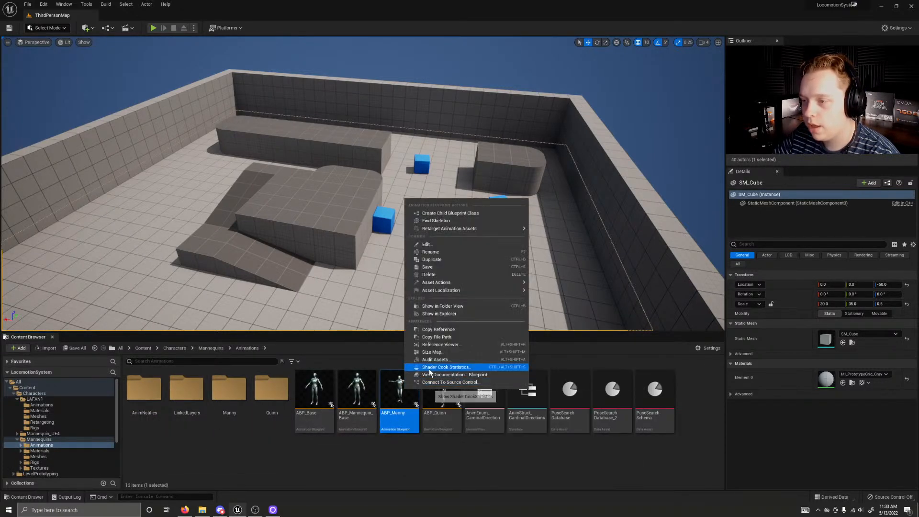
mouse_move(483, 231)
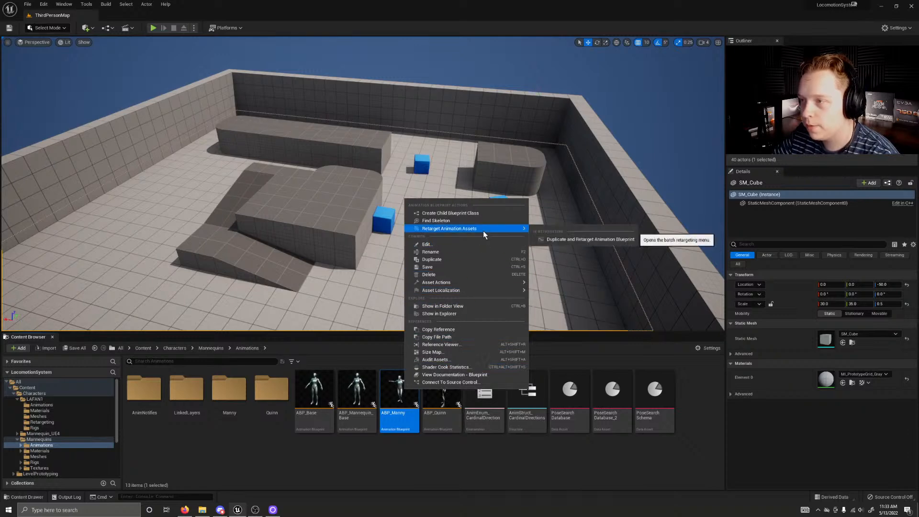
click(574, 239)
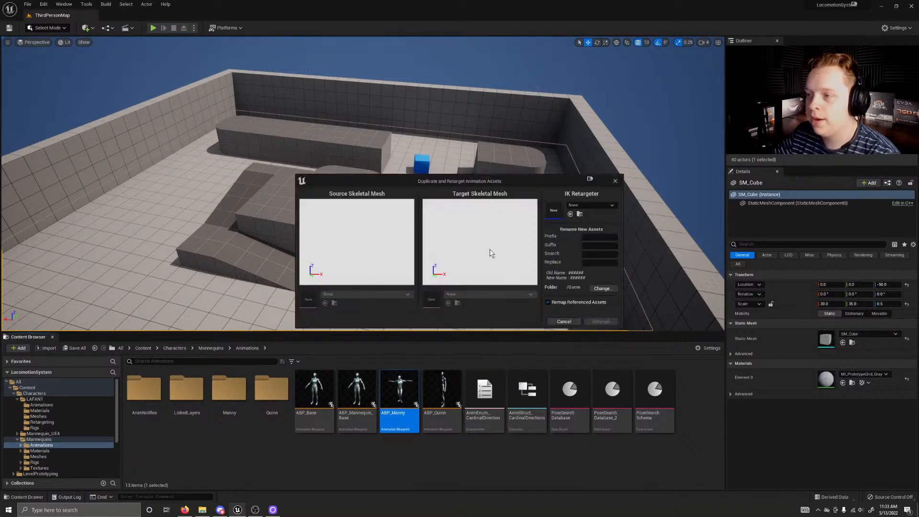
click(589, 204)
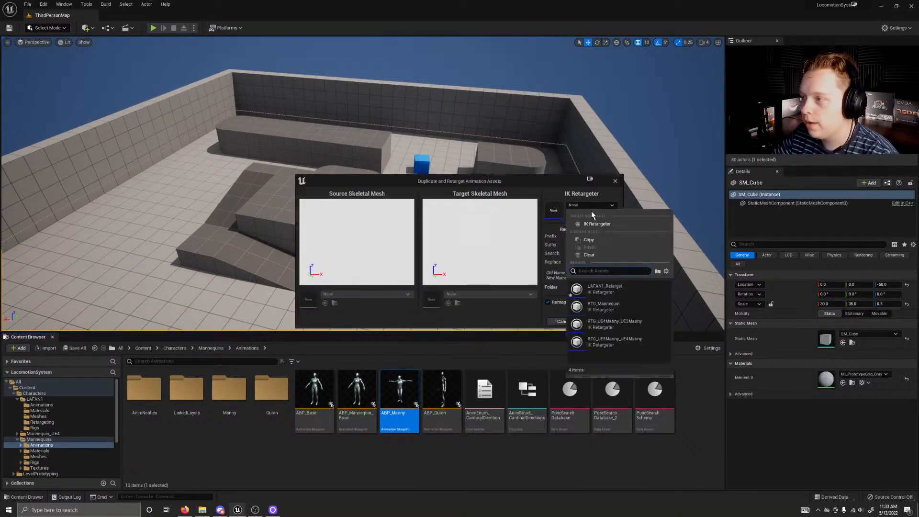
click(640, 330)
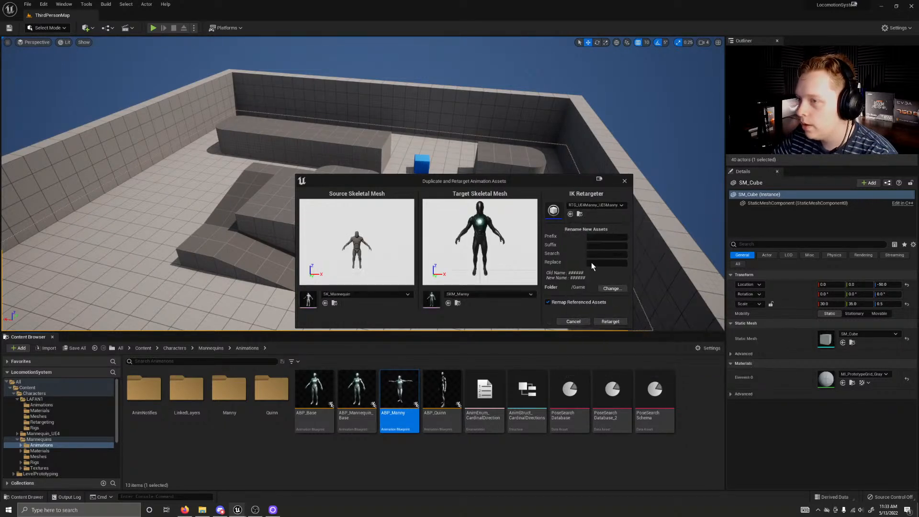
click(592, 205)
click(619, 347)
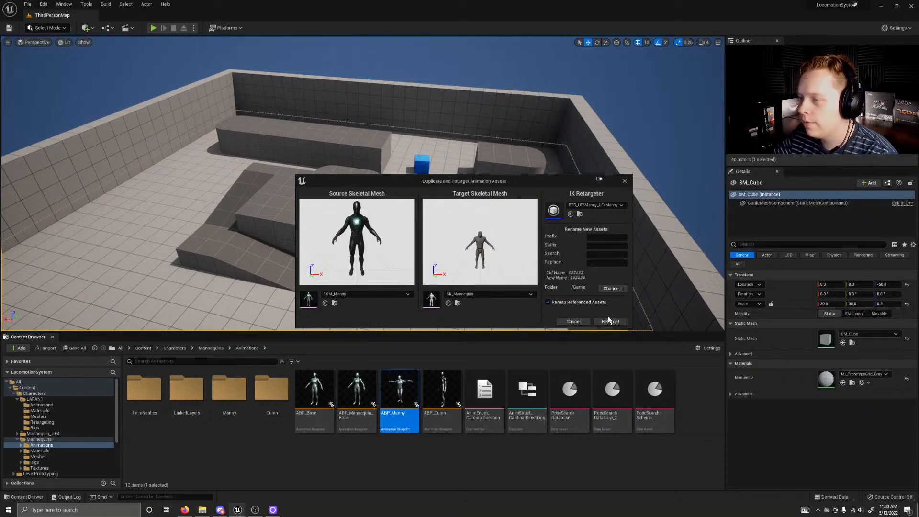
click(610, 320)
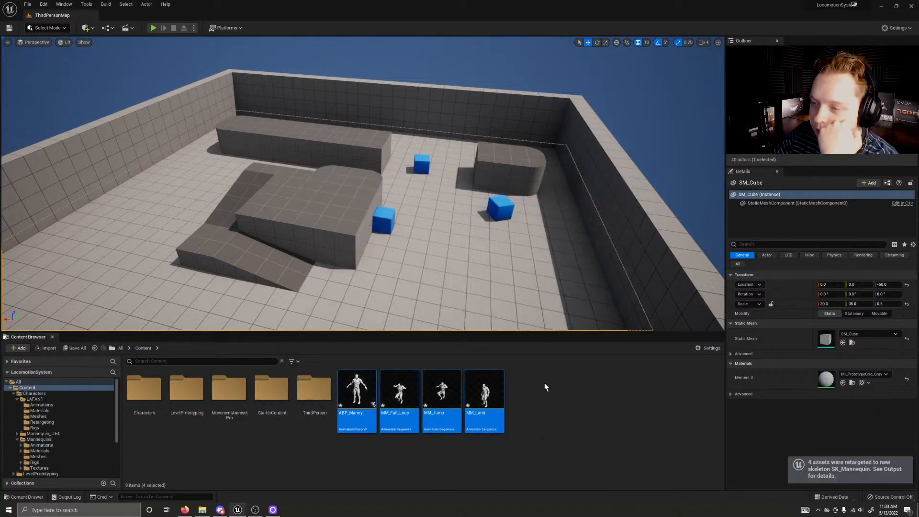
Check the retargeted copies, ending with the new ABP_Manny selected.
click(550, 384)
click(491, 405)
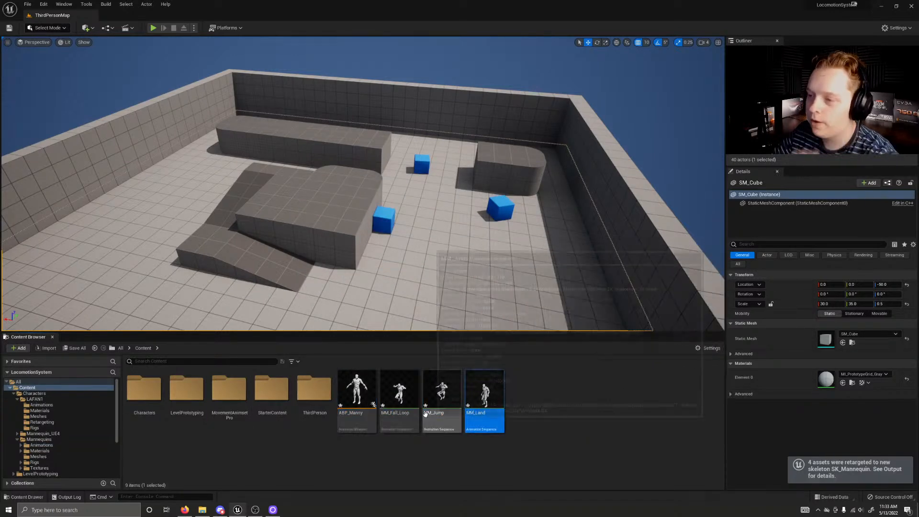
click(395, 402)
click(360, 394)
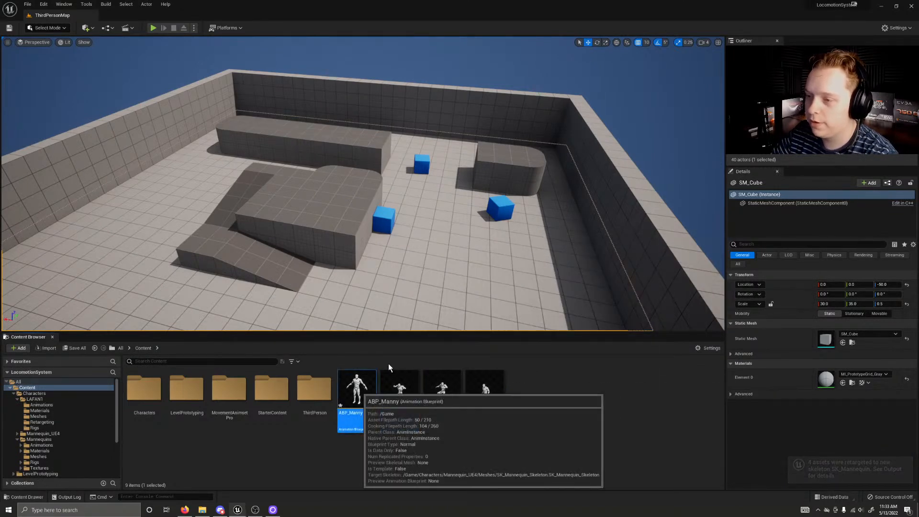
Open the retargeted ABP_Manny's AnimGraph full screen, showing the Motion Matching node.
double_click(371, 380)
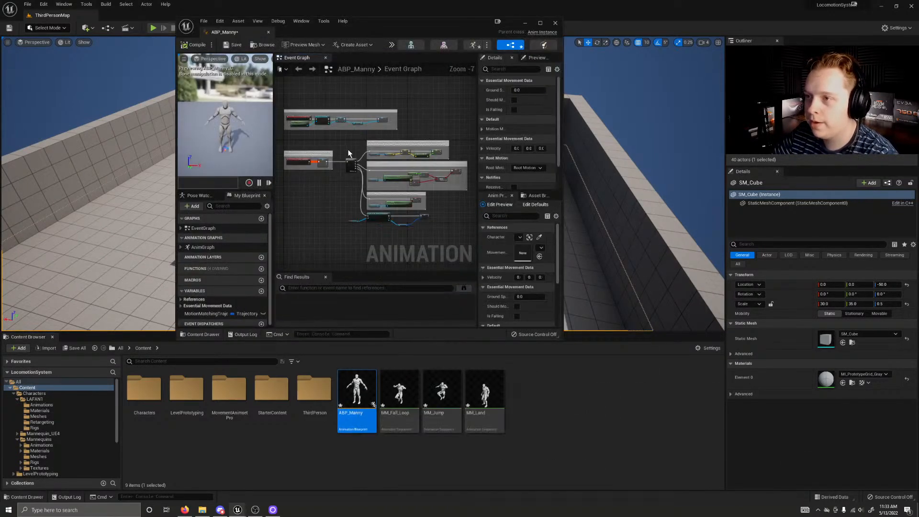
click(541, 24)
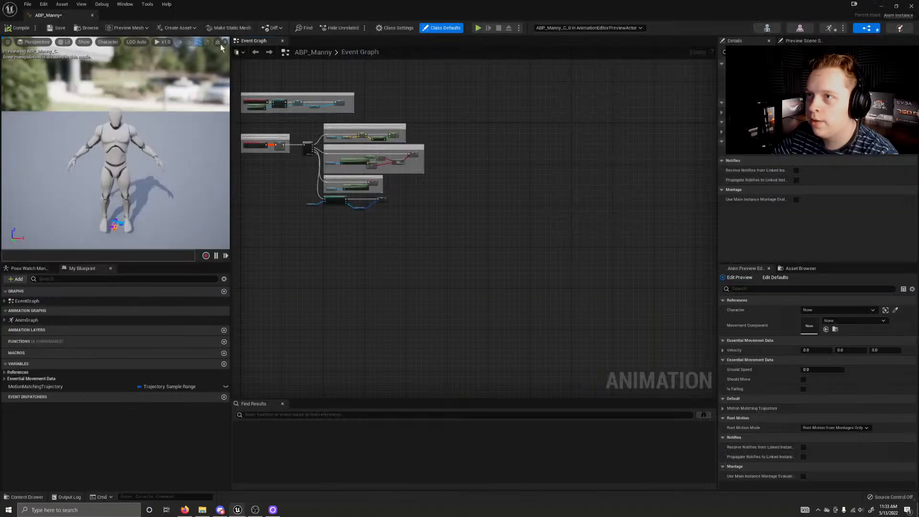
double_click(21, 319)
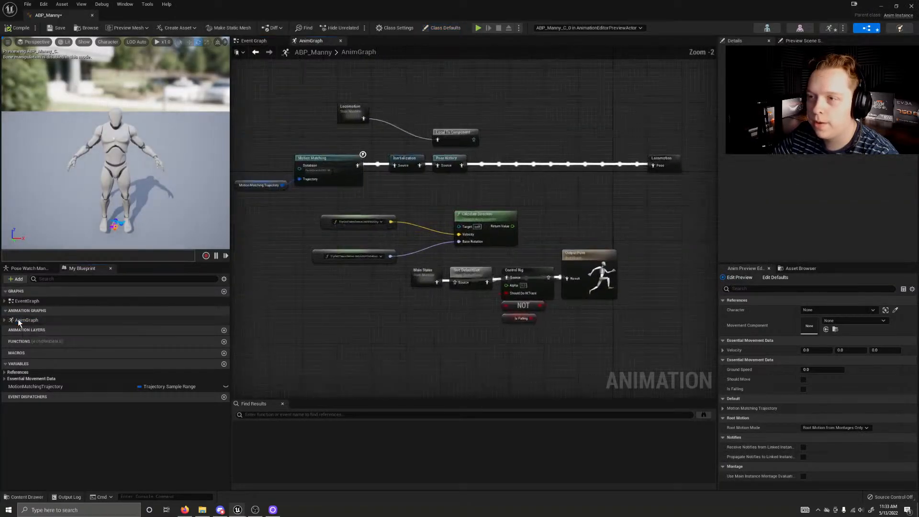
scroll(486, 201, up, 1)
right_drag(485, 202, 556, 223)
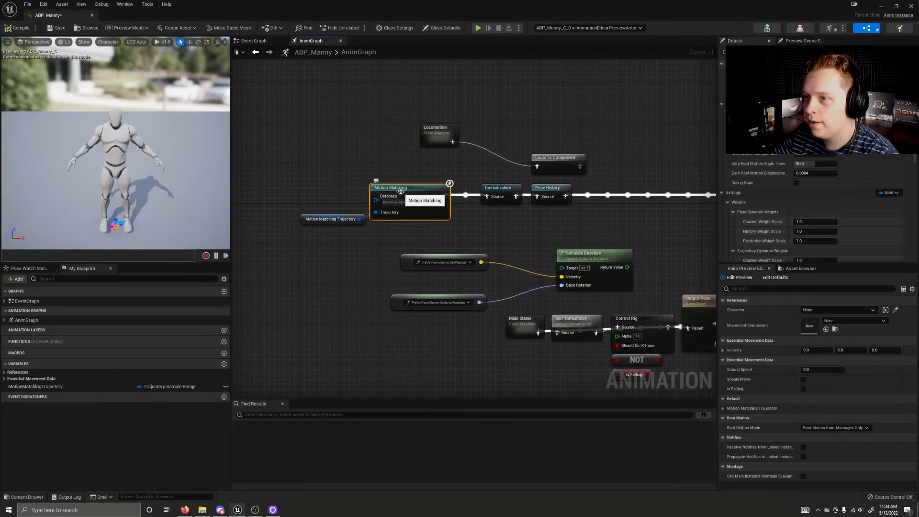
Set Motion Matching's Database to Mannequin_UE4_PoseSearchDatabase, then compile, save and close the blueprint.
click(405, 203)
click(425, 238)
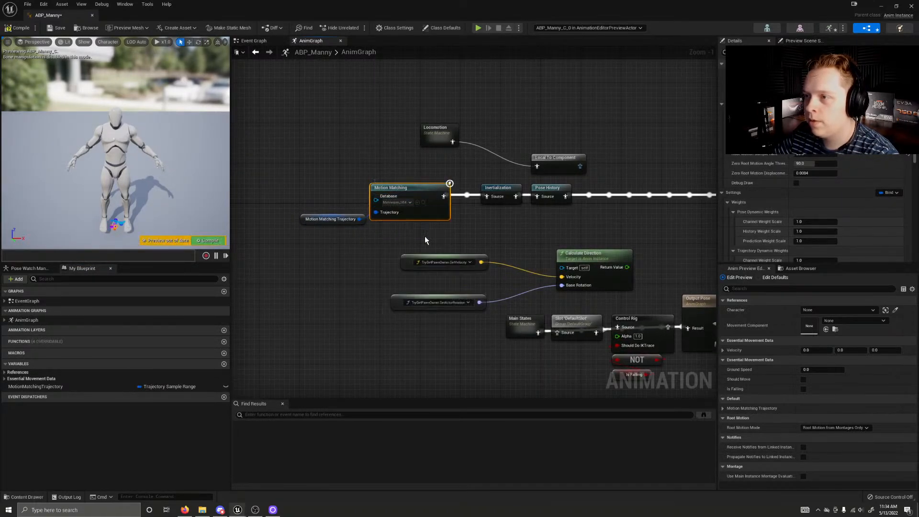
click(210, 240)
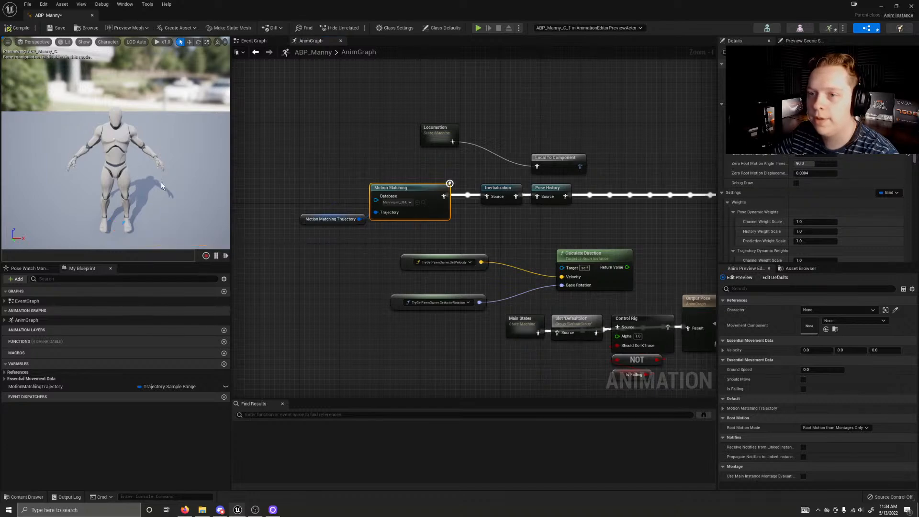
click(67, 27)
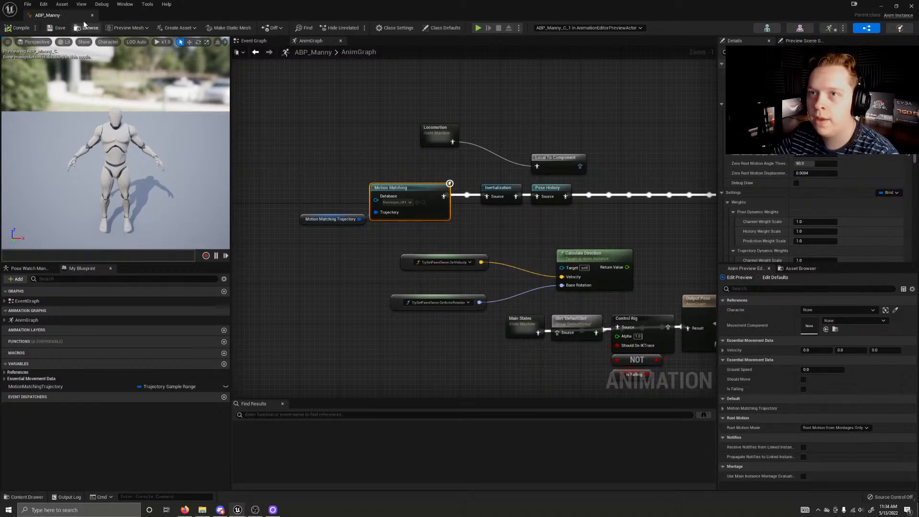
click(93, 15)
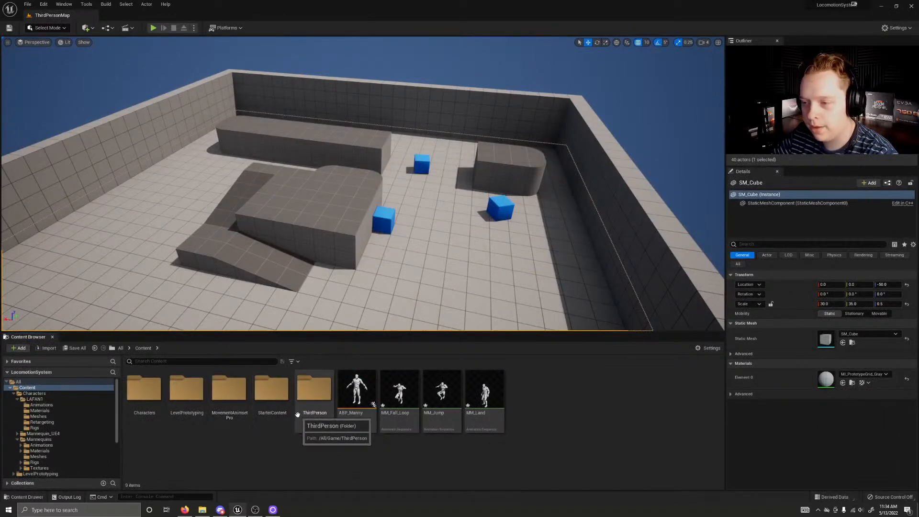
In BP_ThirdPersonCharacter, set the Mesh to SK_Mannequin and its Anim Class to ABP_Manny.
double_click(311, 397)
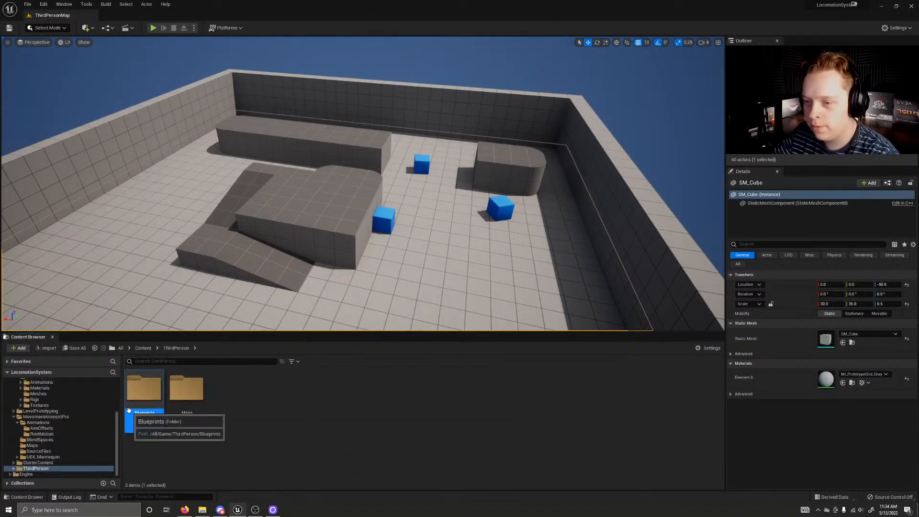
double_click(148, 407)
double_click(151, 412)
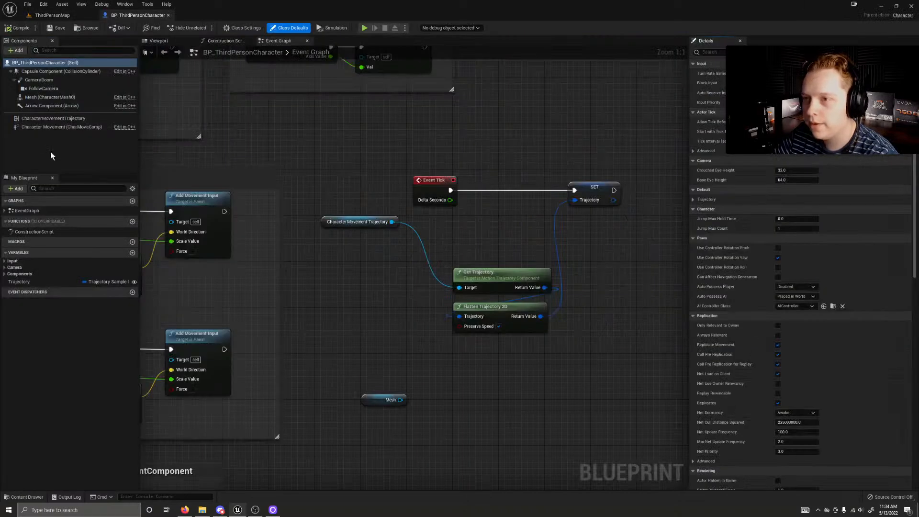
click(37, 96)
click(819, 240)
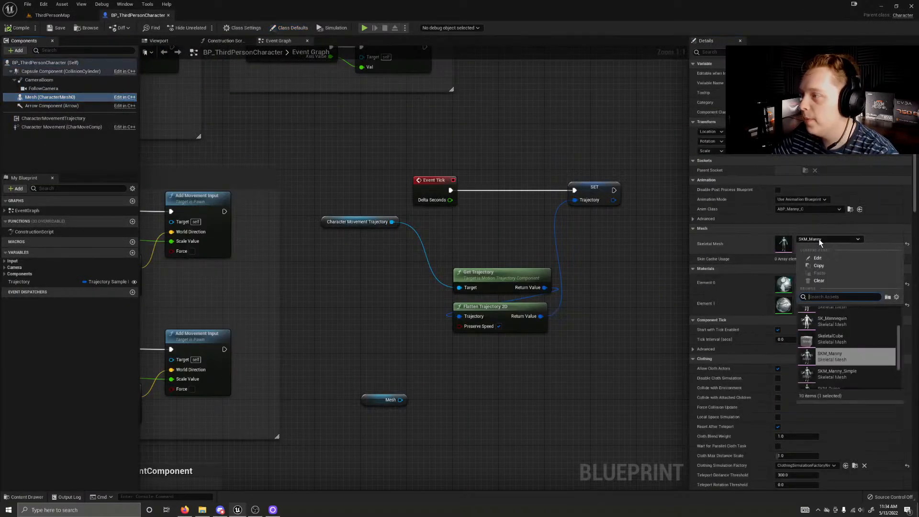
click(835, 320)
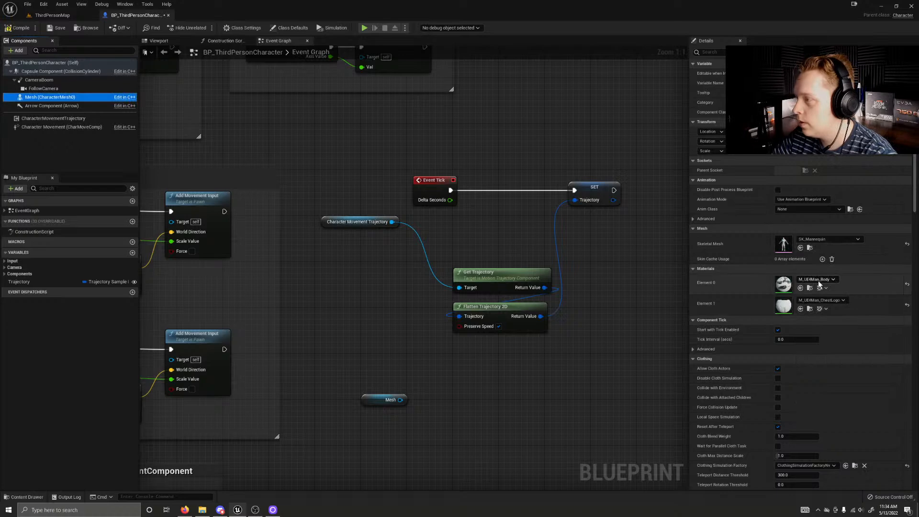
click(803, 208)
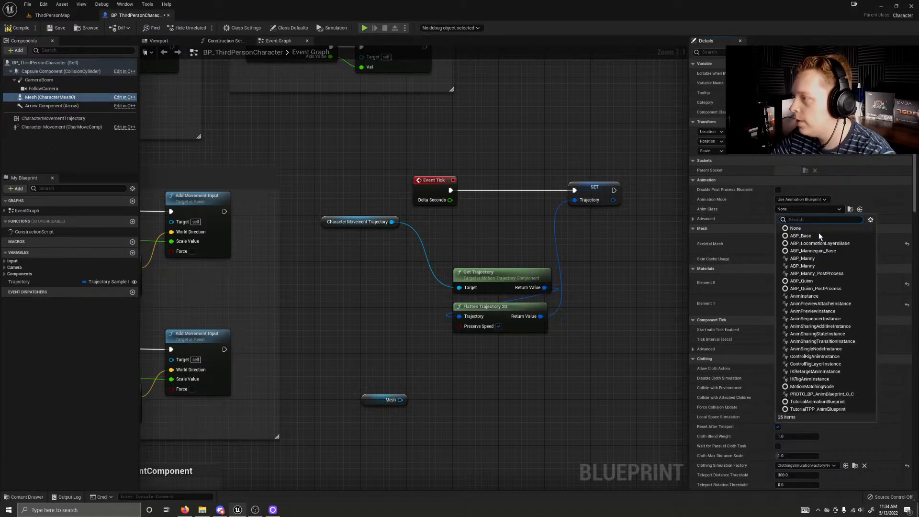
click(800, 259)
Rename the retargeted ABP_Manny in Content to ABP_Manny_UE4.
key(ctrl+space)
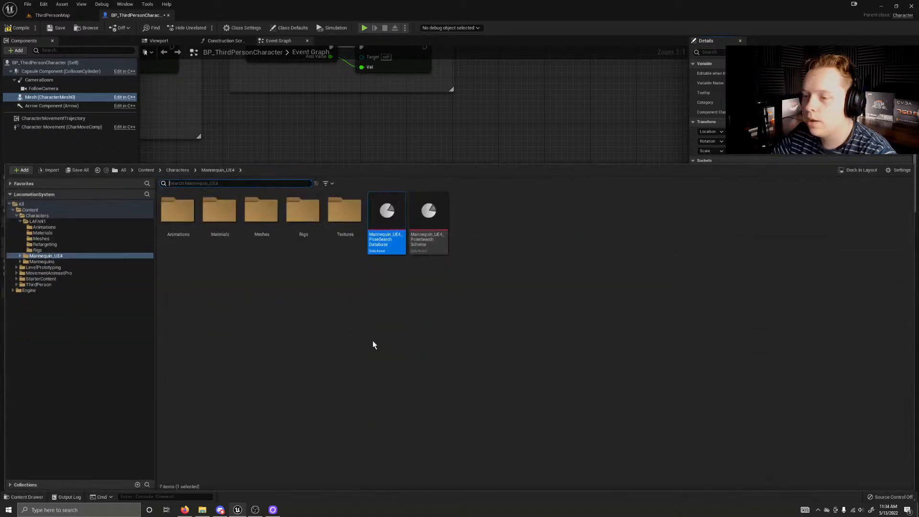
click(145, 170)
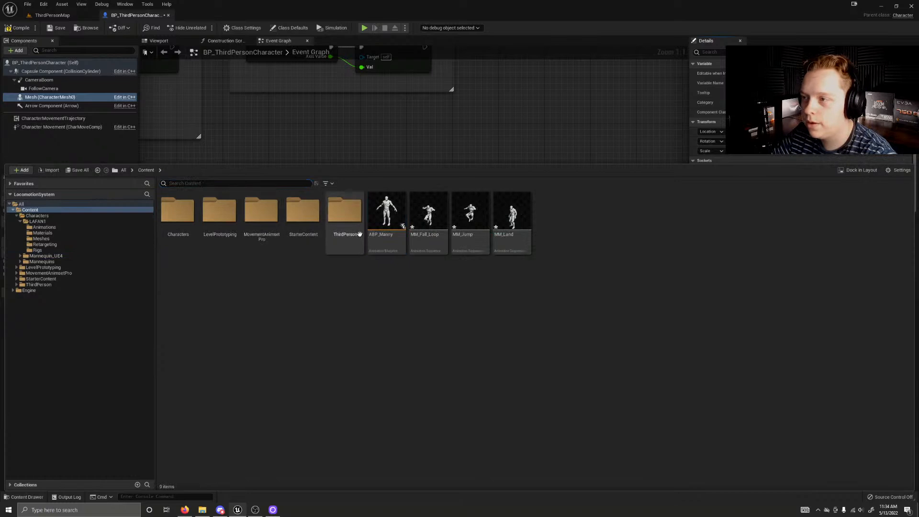
click(386, 234)
click(385, 235)
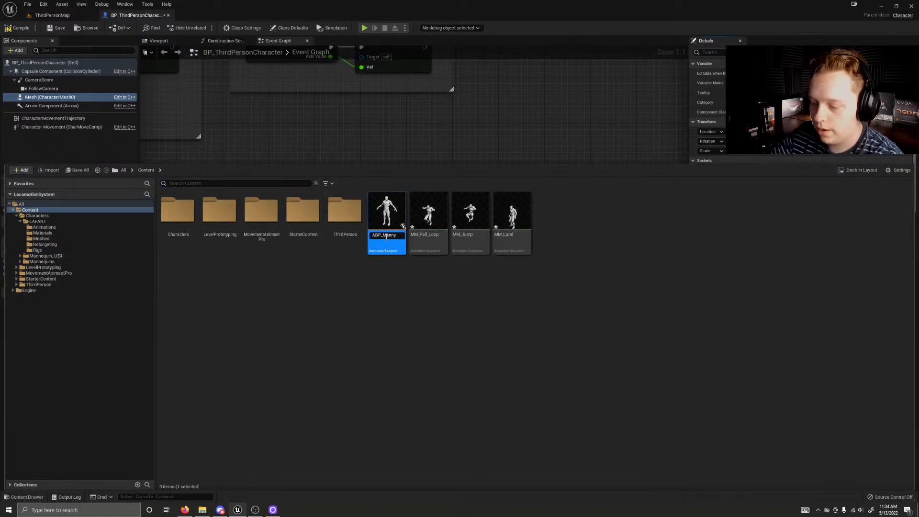
key(Return)
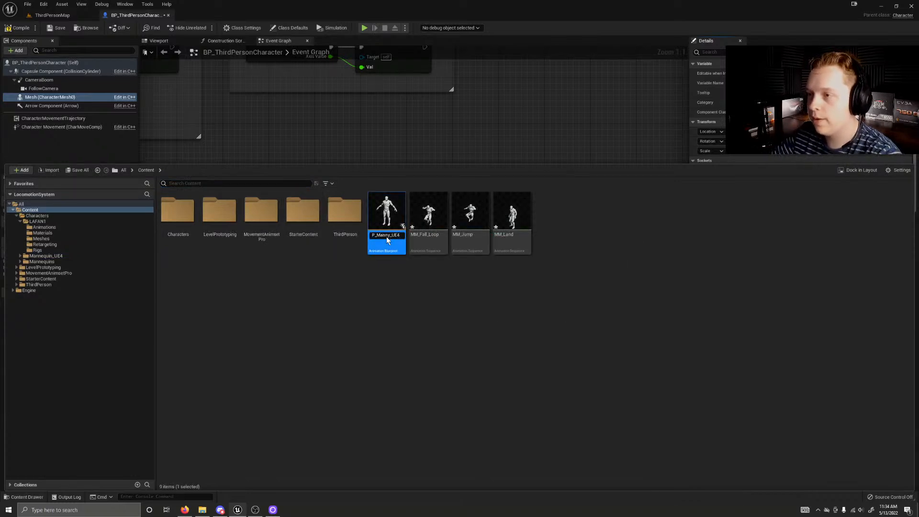
double_click(386, 236)
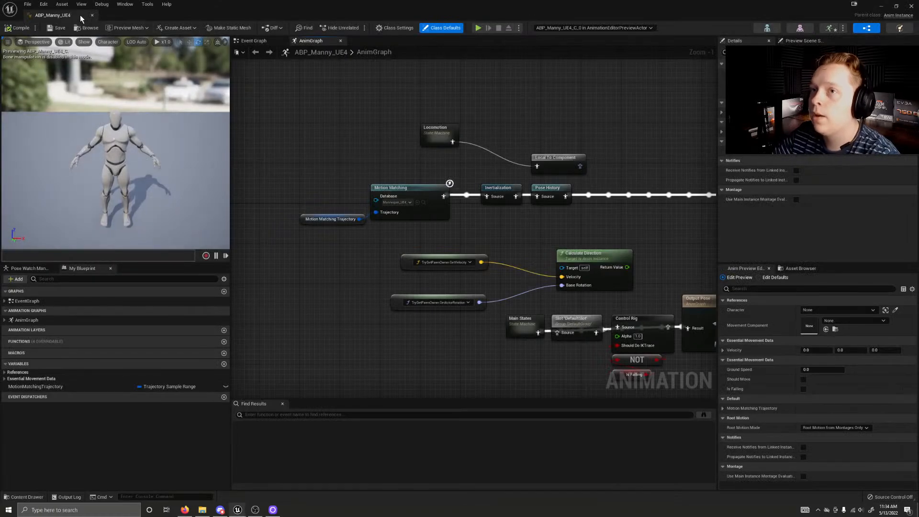
click(93, 15)
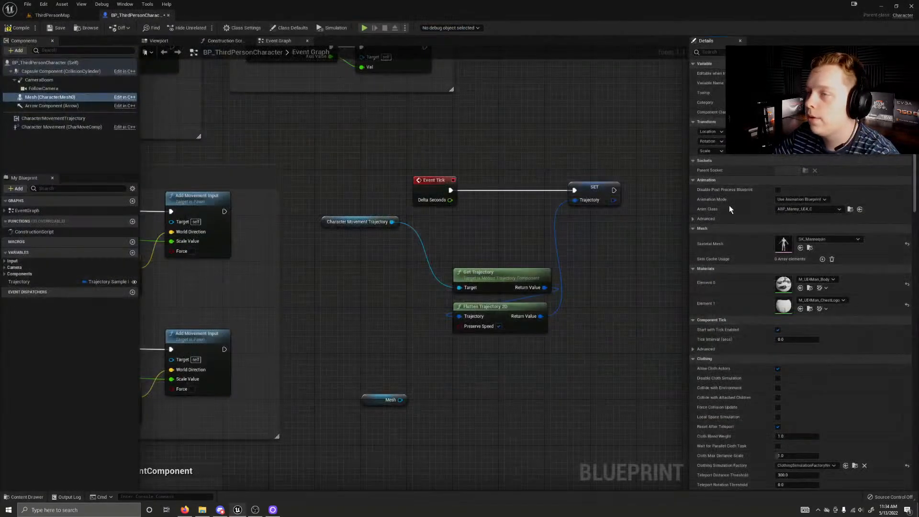
Keep ABP_Manny_UE4 as the character's Anim Class and save BP_ThirdPersonCharacter.
click(819, 208)
click(819, 207)
click(16, 28)
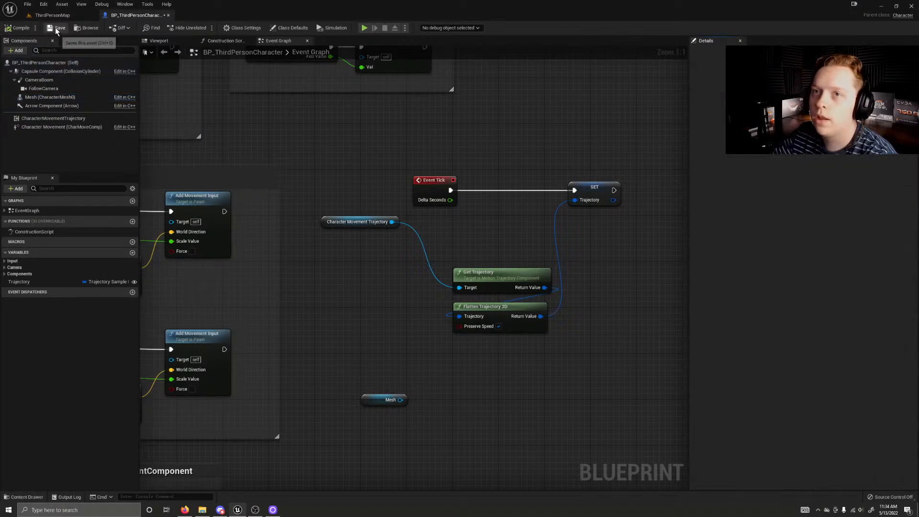
click(59, 15)
Play the level with the UE4 mannequin running and jumping over ramps and blocks, then stop.
click(153, 28)
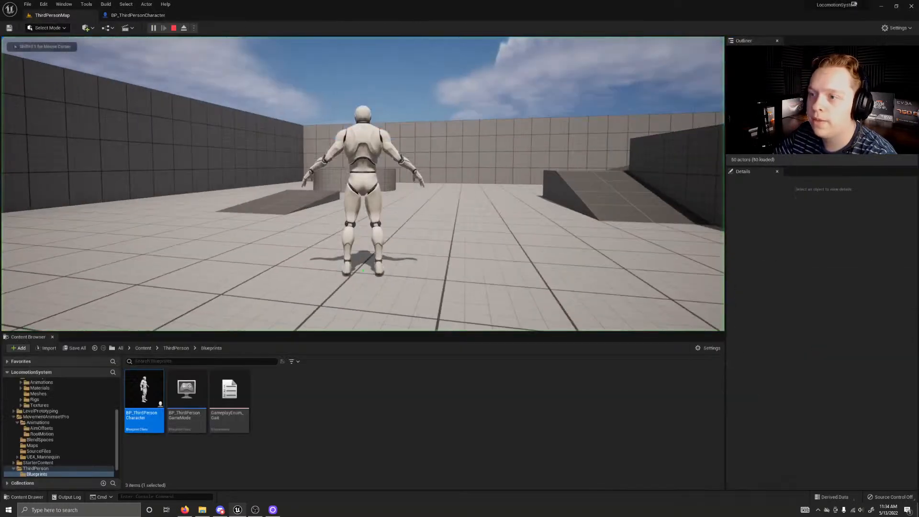
key(w)
key(w)
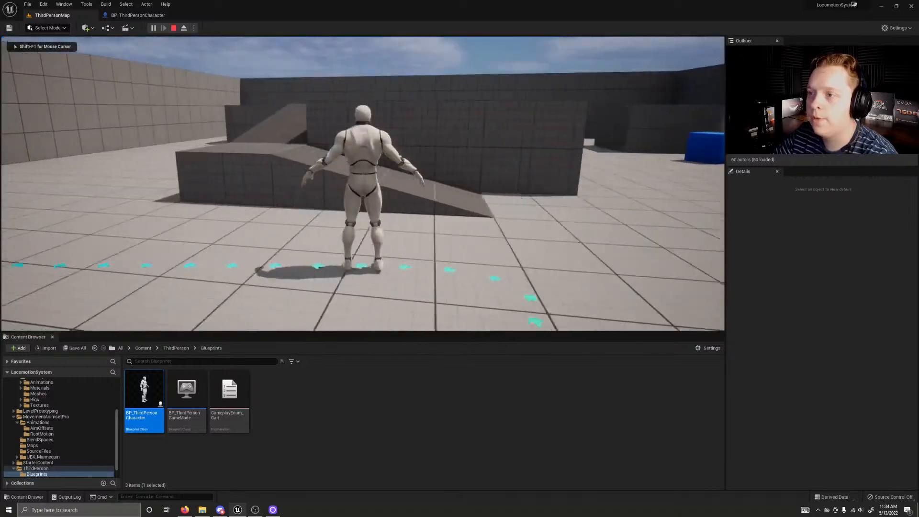
key(space)
key(w)
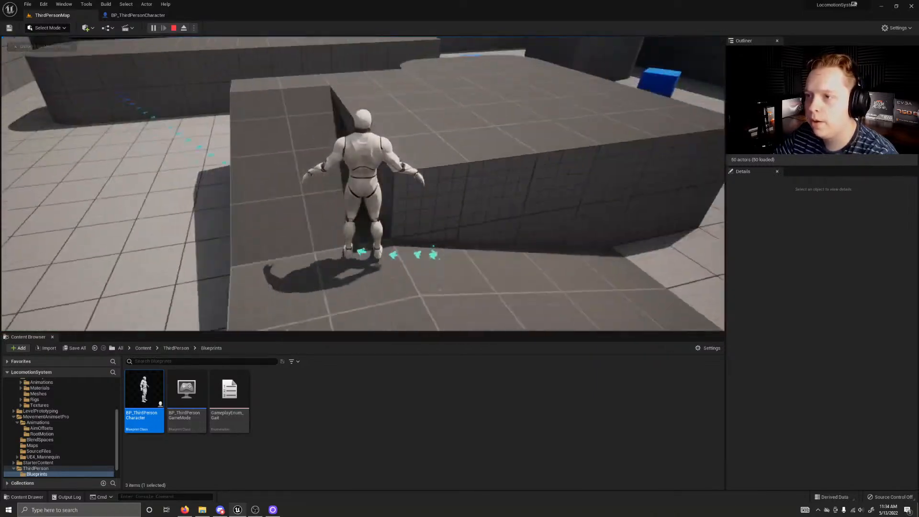
key(w)
key(space)
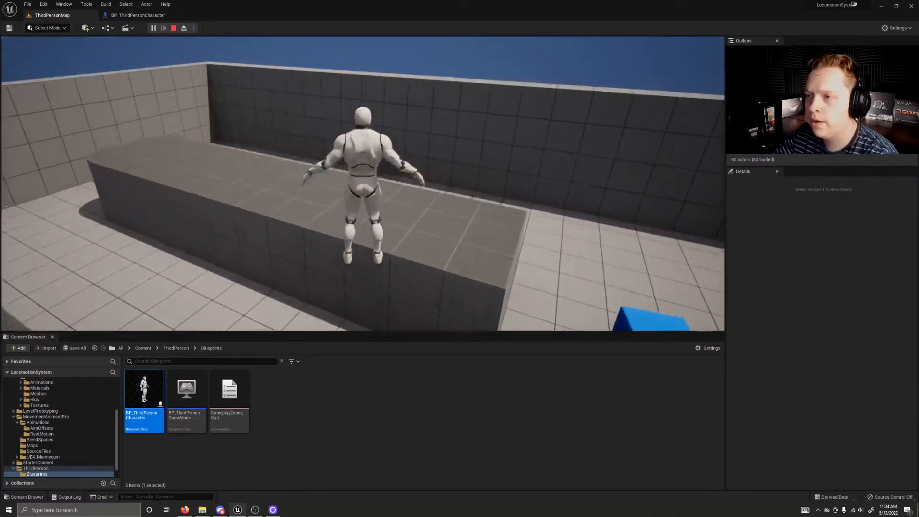
key(space)
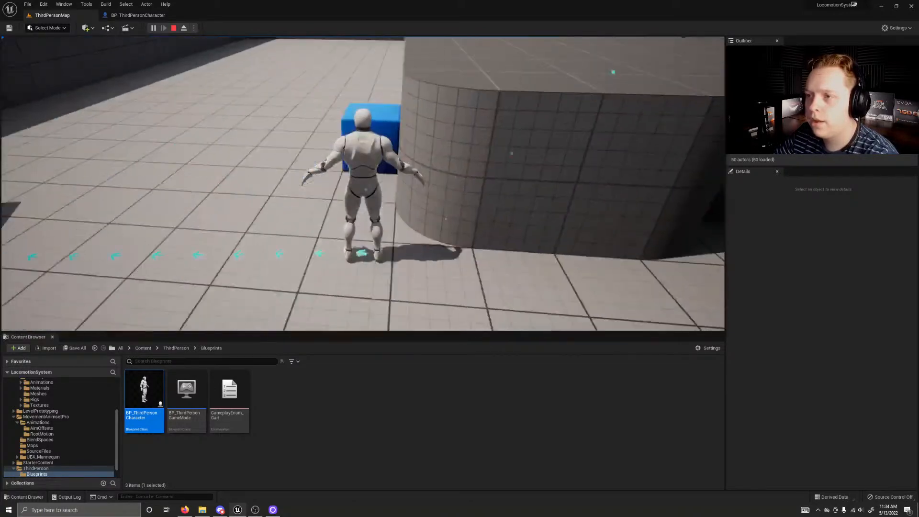
key(Escape)
click(138, 15)
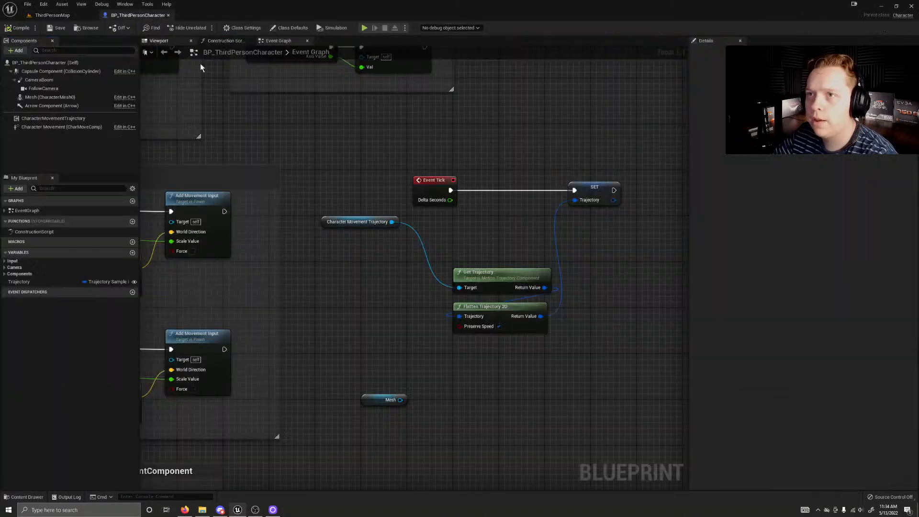
click(51, 15)
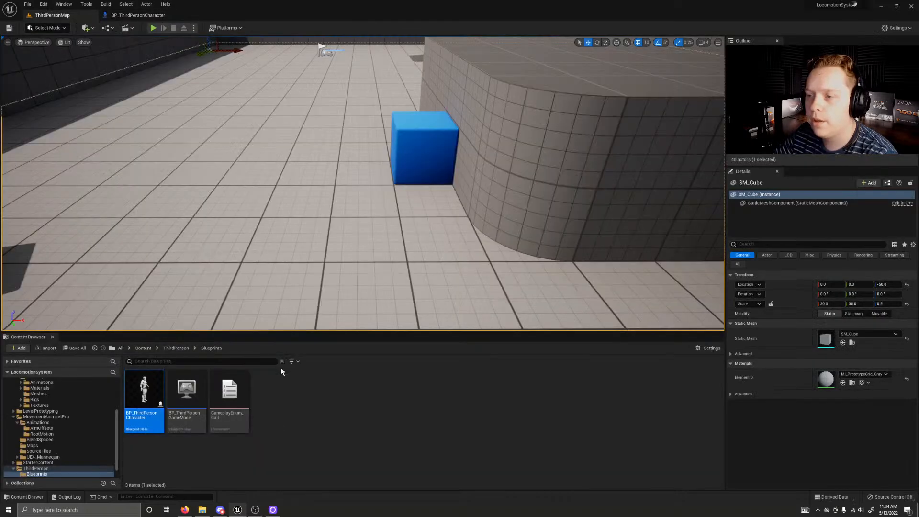
Inspect the Mannequin_UE4 pose search schema and database in Characters > Mannequin_UE4.
click(171, 348)
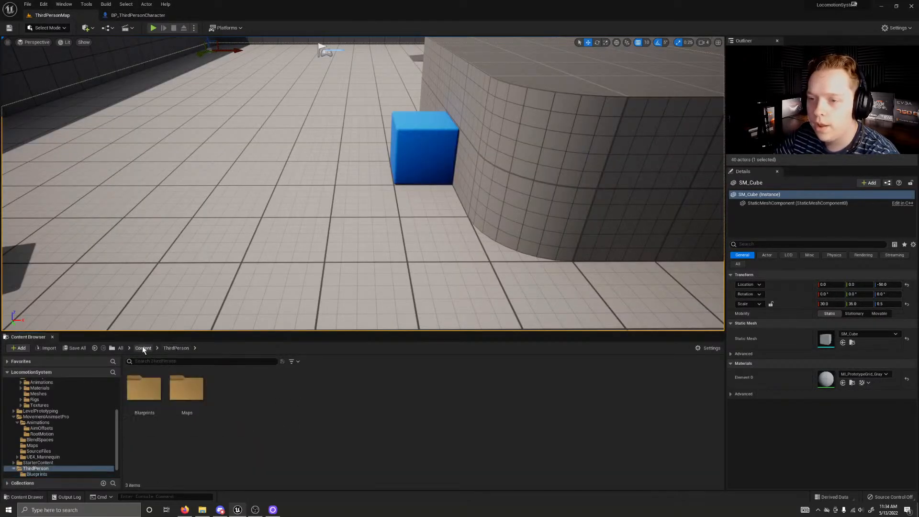
click(143, 348)
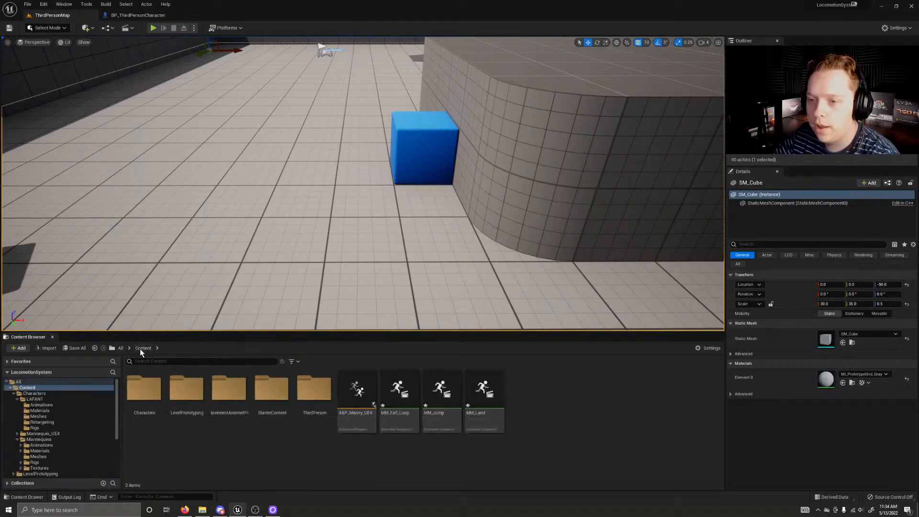
double_click(144, 390)
double_click(197, 409)
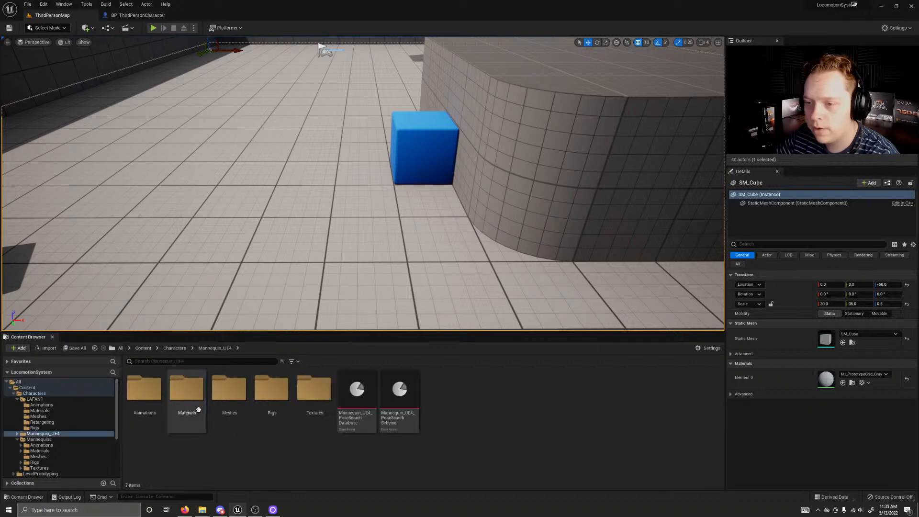
double_click(403, 392)
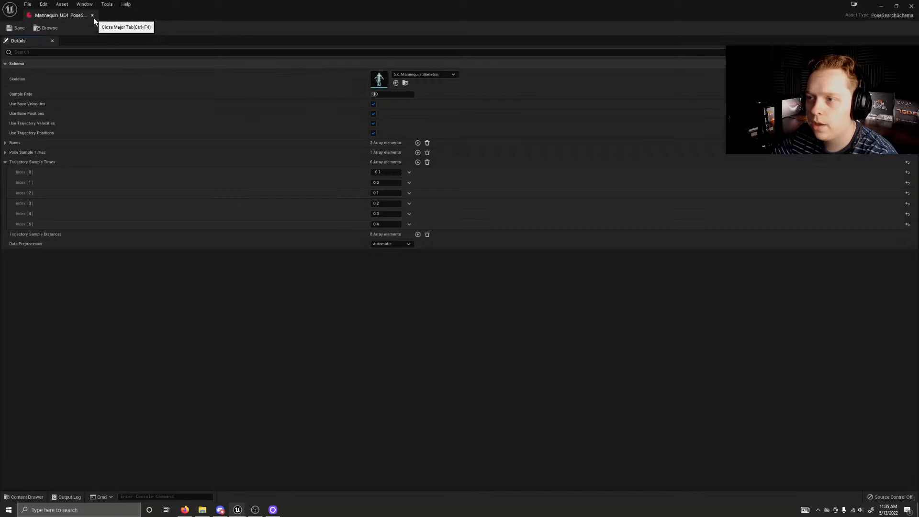
click(92, 15)
double_click(356, 392)
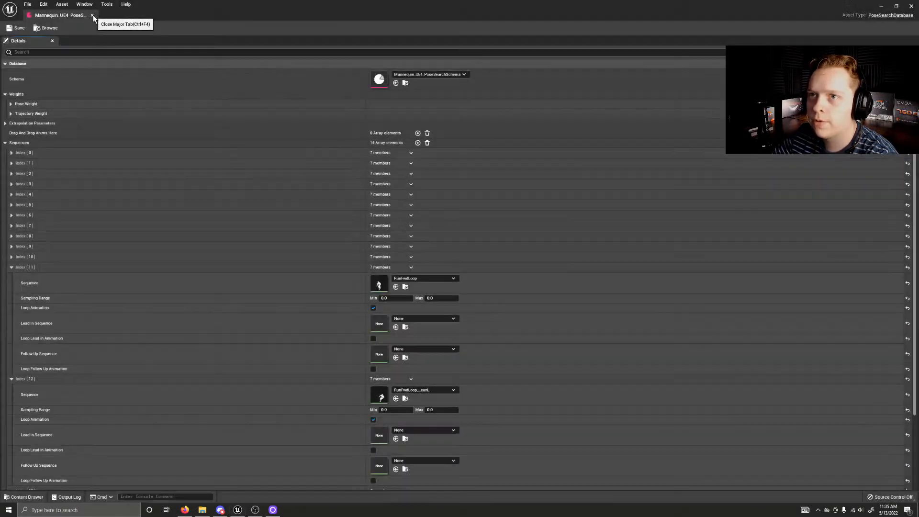
click(92, 15)
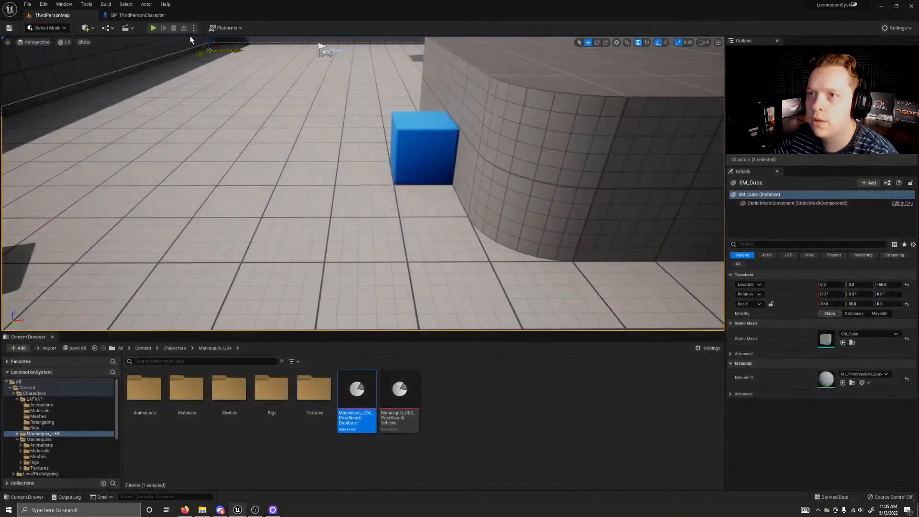
Back in the Content folder, save MM_Fall_Loop, MM_Jump and MM_Land.
click(138, 15)
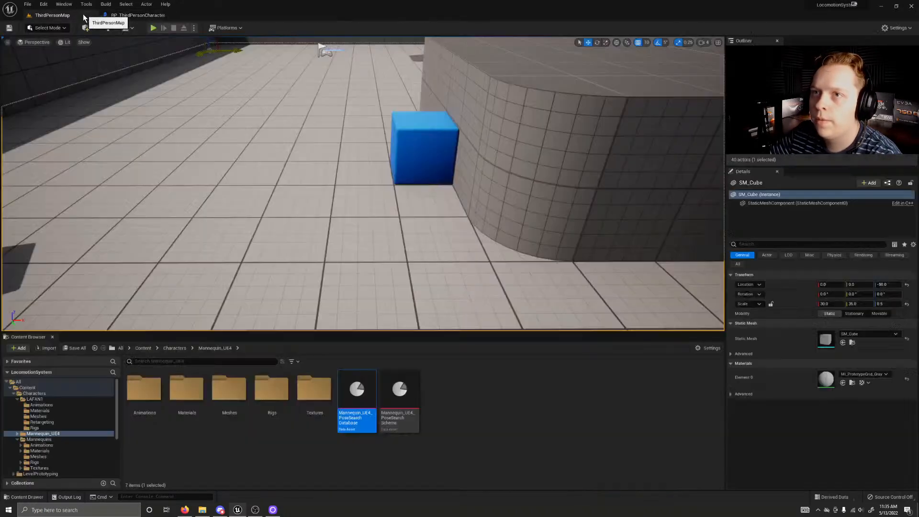
click(52, 15)
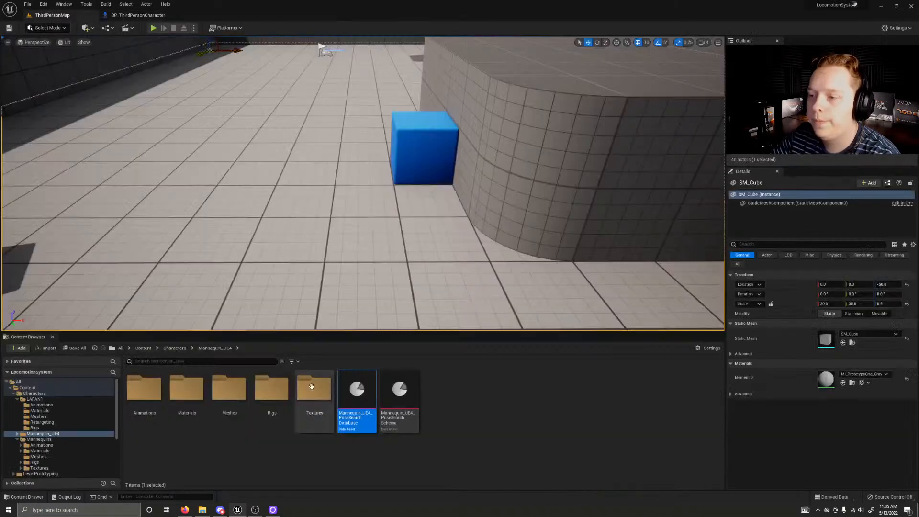
click(154, 348)
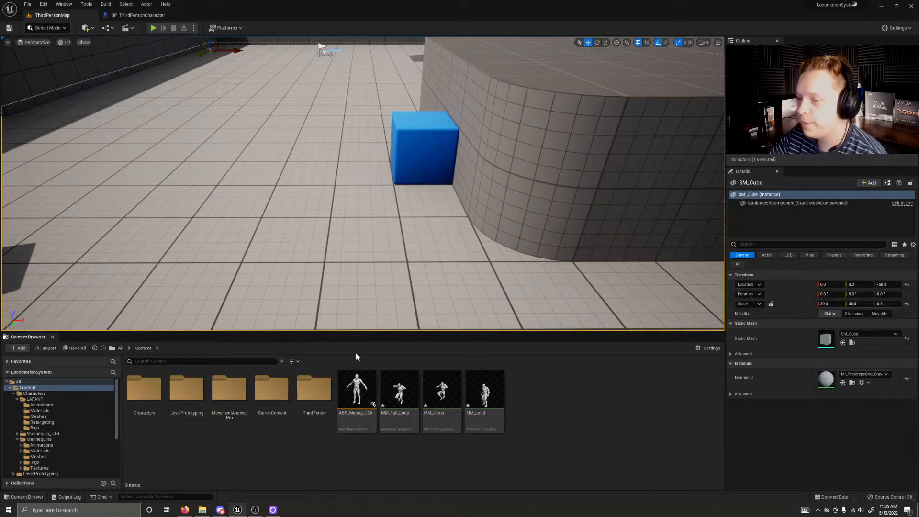
click(394, 389)
key(ctrl+s)
click(433, 392)
key(ctrl+s)
click(470, 397)
key(ctrl+s)
click(445, 400)
click(532, 400)
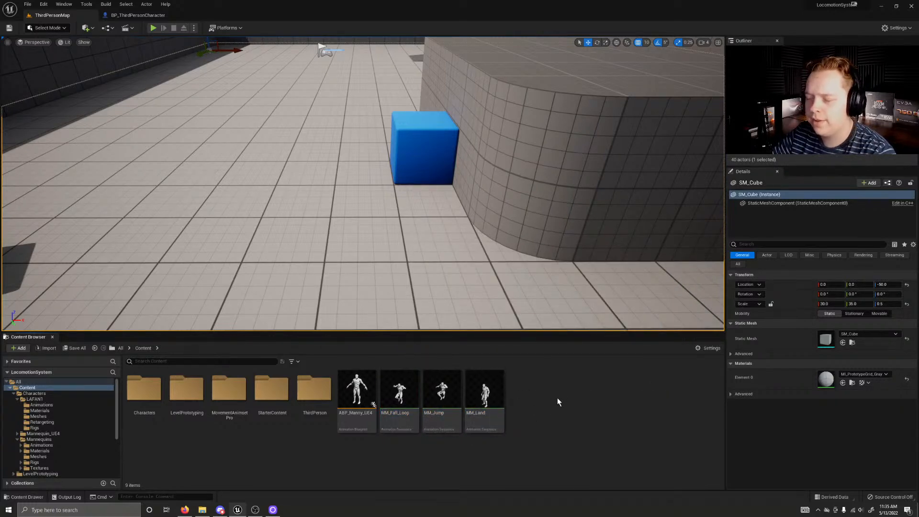
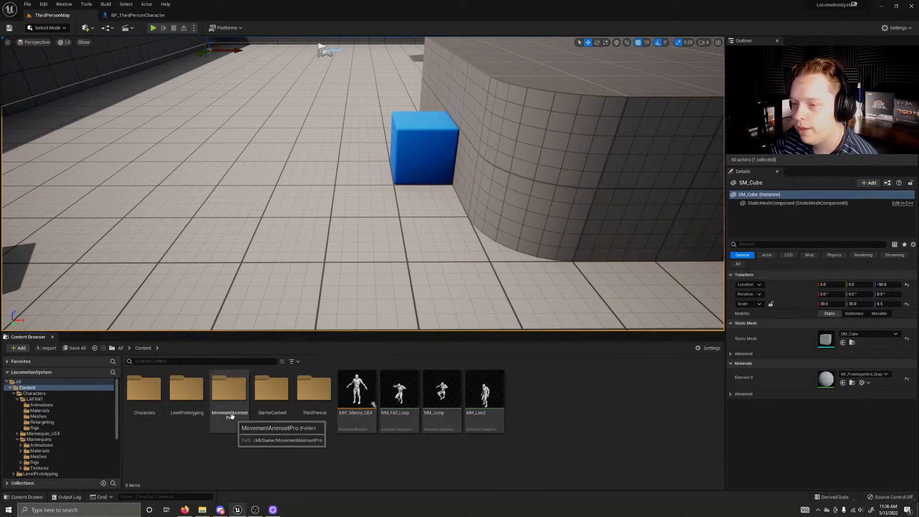
Open ABP_Manny_UE4, wire Motion Matching into Inertialization and Pose History into Output Pose, and compile.
click(138, 15)
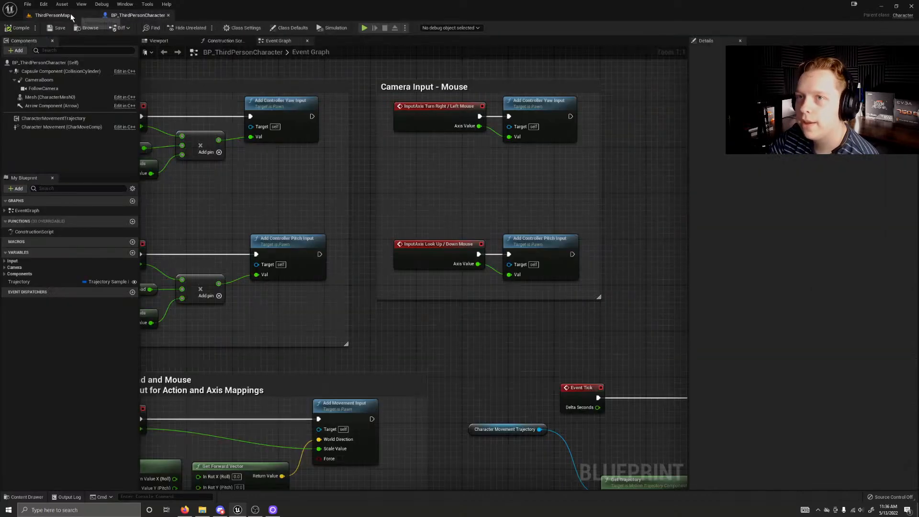
click(70, 16)
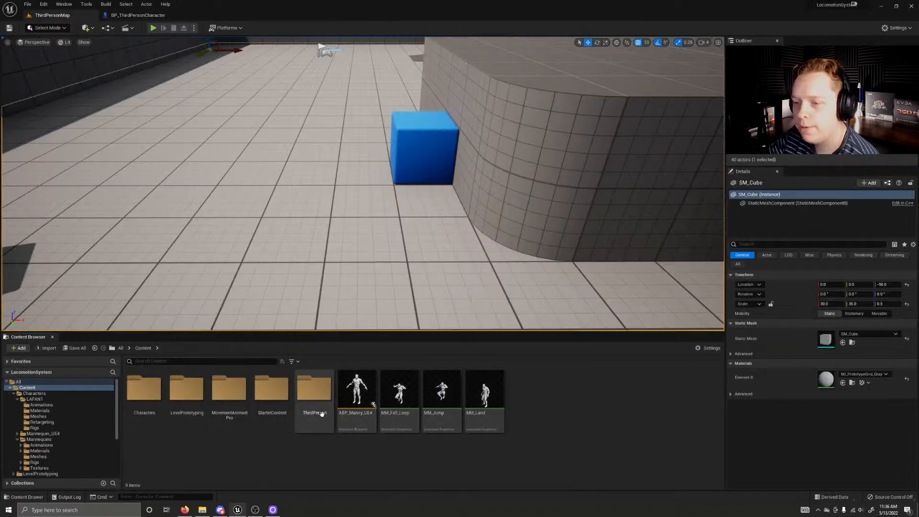
double_click(358, 410)
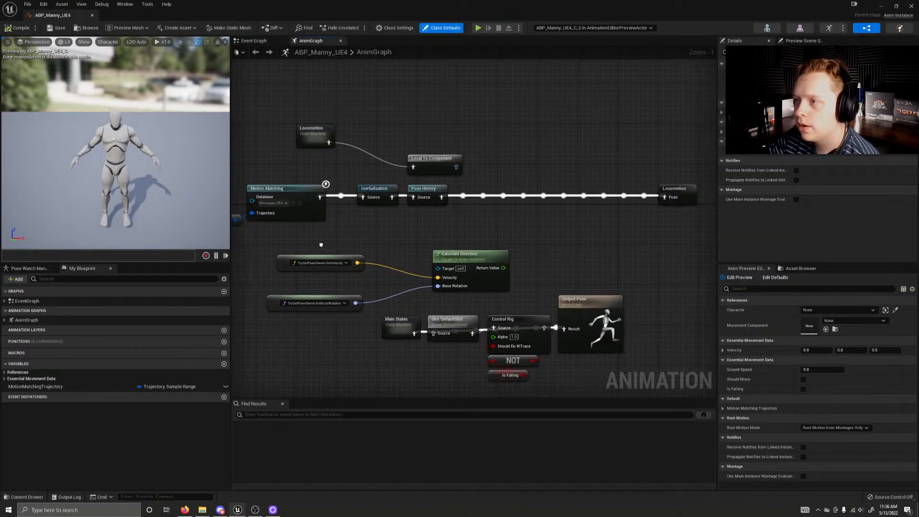
right_drag(320, 245, 349, 254)
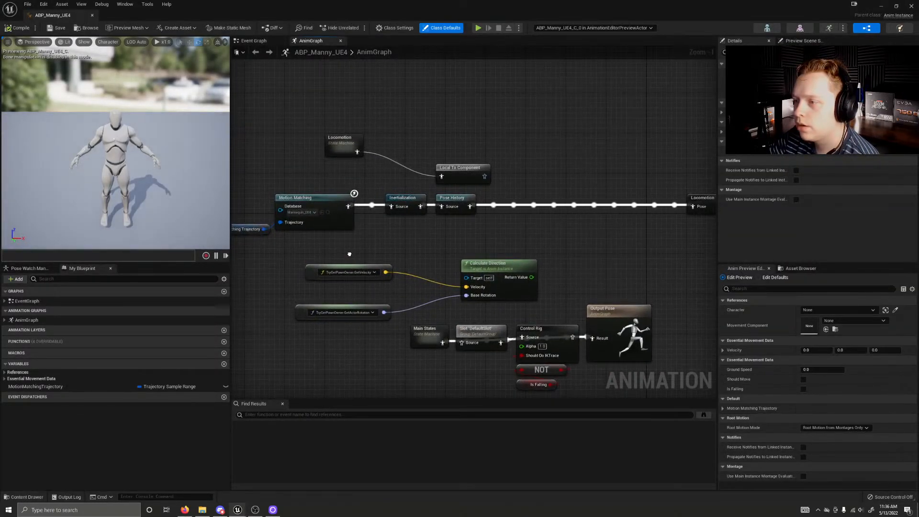
drag(348, 206, 592, 338)
drag(349, 207, 391, 206)
drag(469, 206, 593, 337)
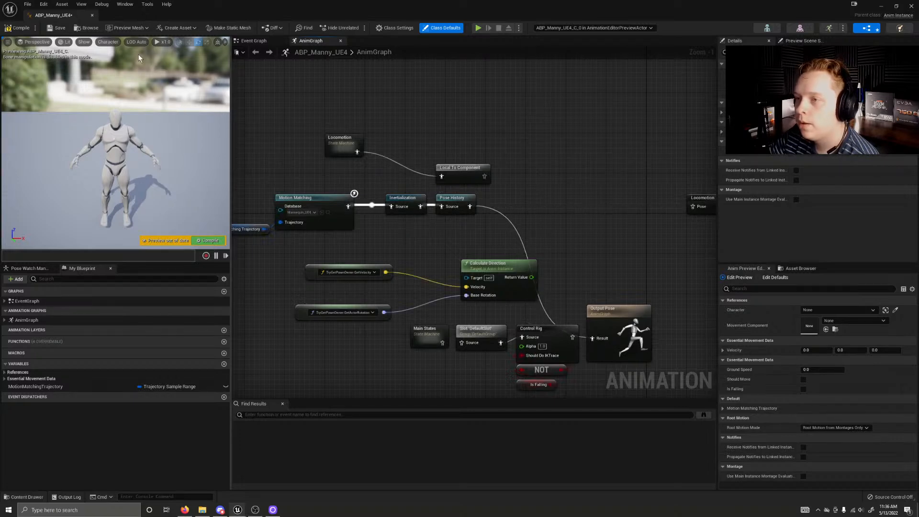
click(19, 28)
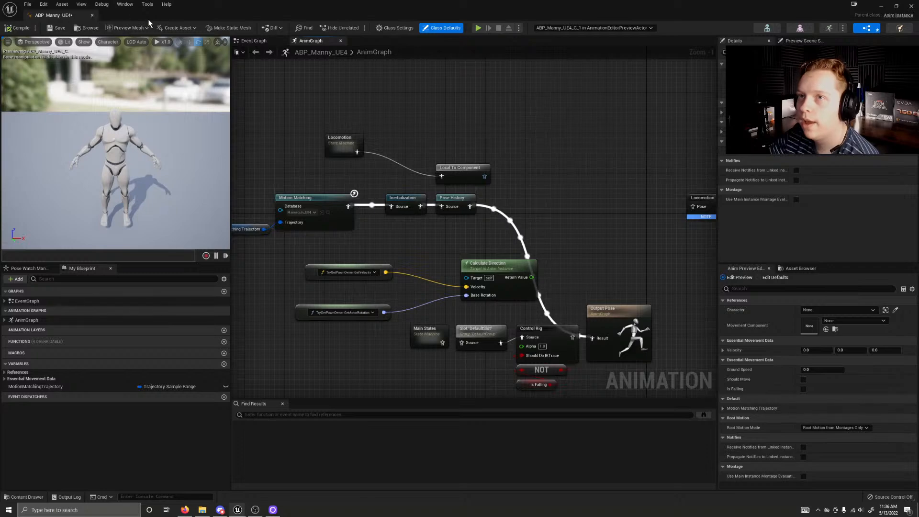
Inspect the Main States Land and Locomotion states and the Walk/Run state's blend space.
click(425, 337)
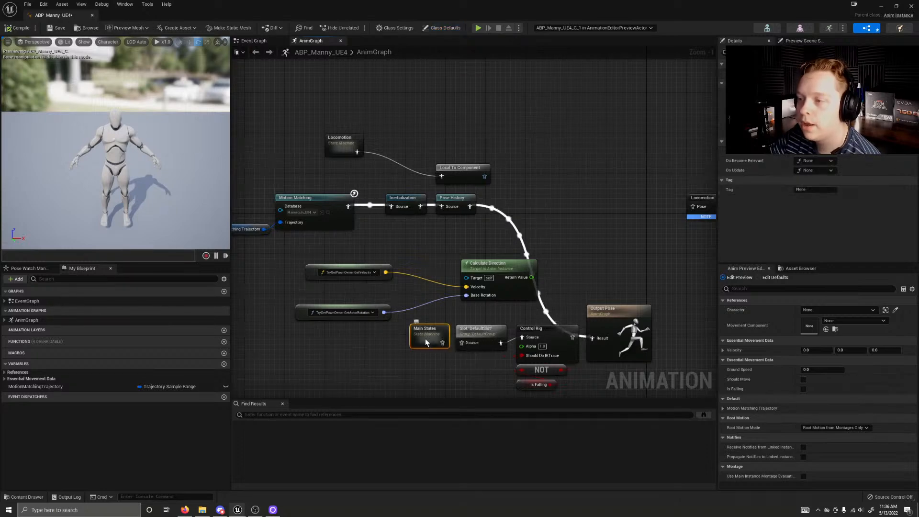
double_click(425, 338)
click(494, 284)
click(413, 284)
click(408, 284)
click(479, 211)
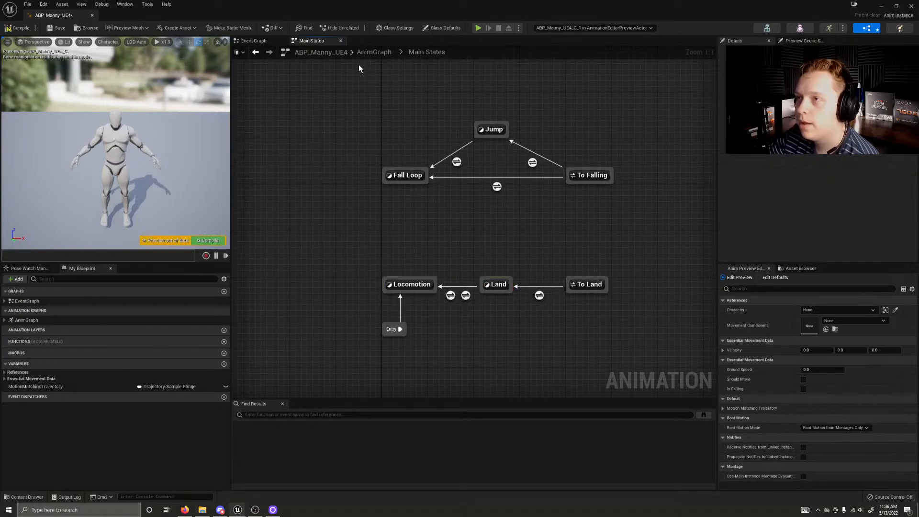
click(373, 52)
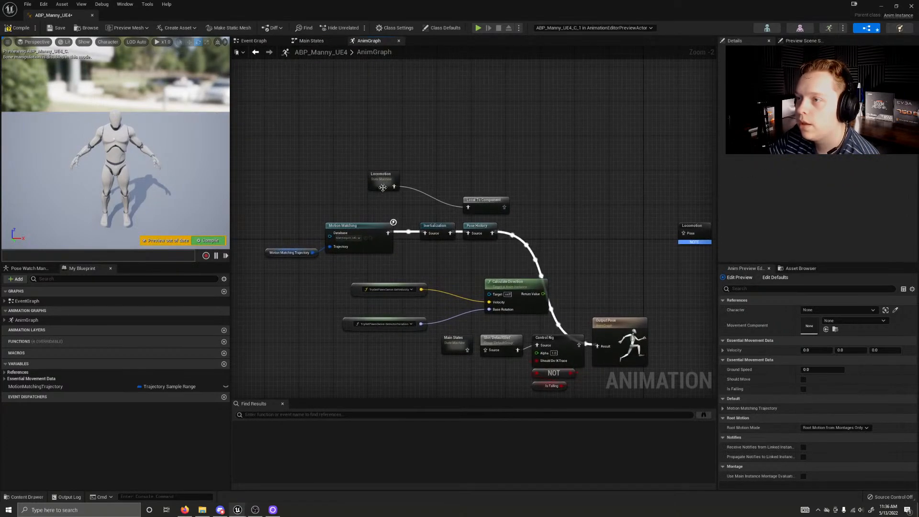
double_click(382, 188)
double_click(552, 230)
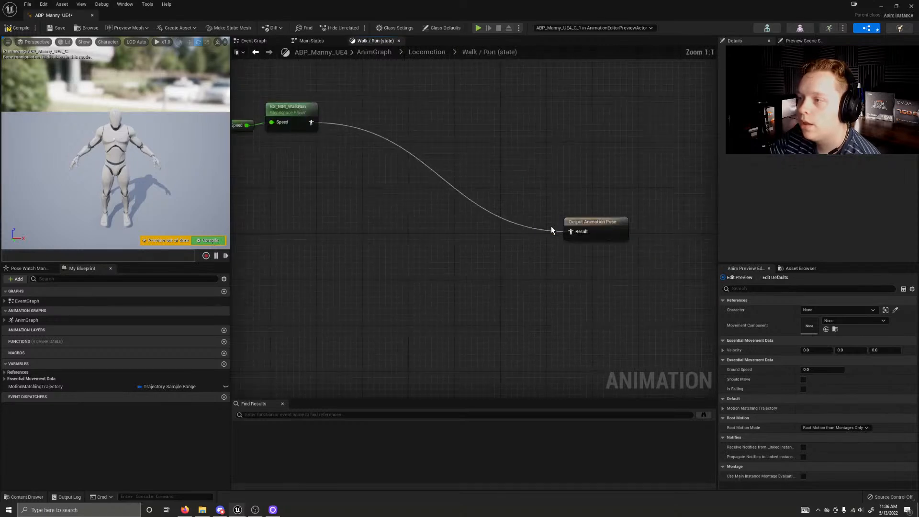
Recompile from the Event Graph and re-dock the blueprint editor beside the character blueprint.
click(266, 42)
click(17, 29)
drag(63, 18, 201, 15)
click(138, 15)
click(52, 15)
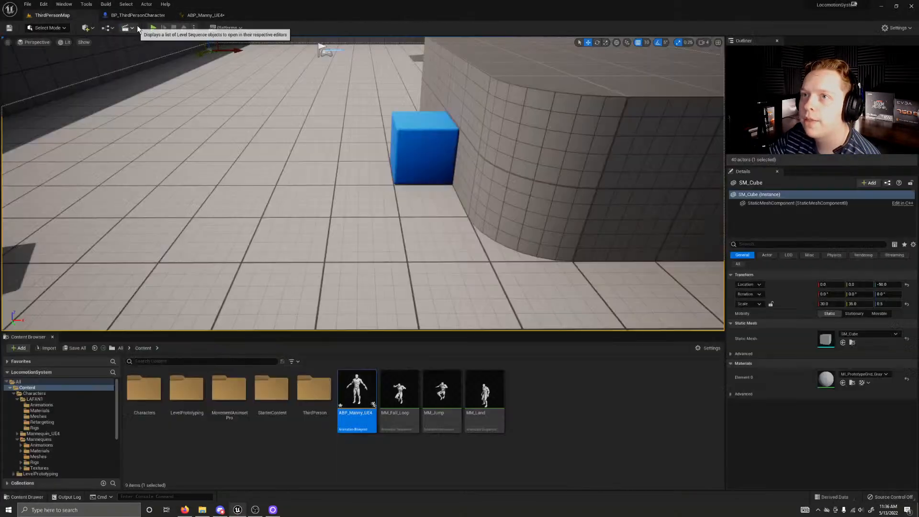
click(153, 28)
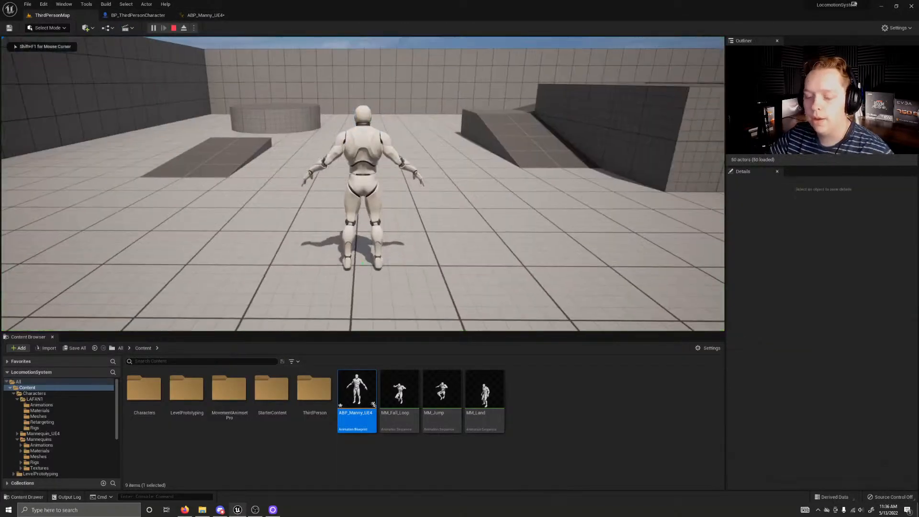
key(Escape)
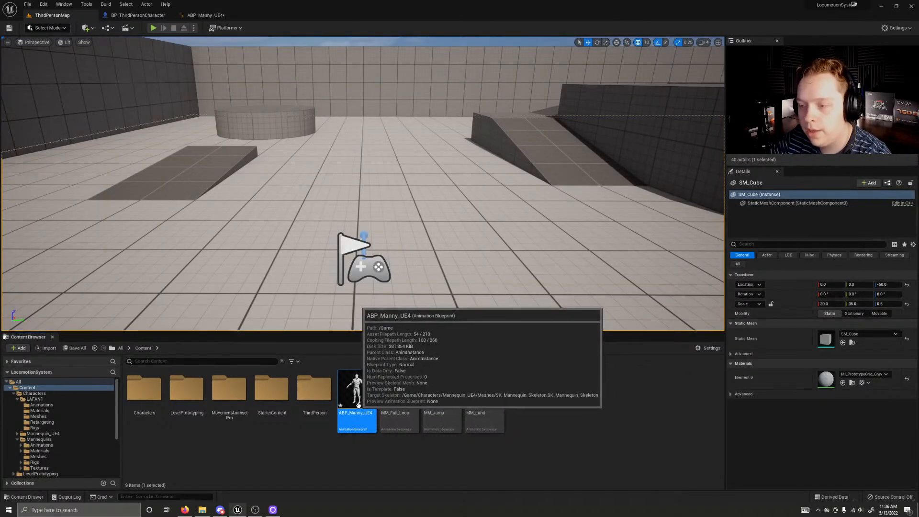
click(344, 446)
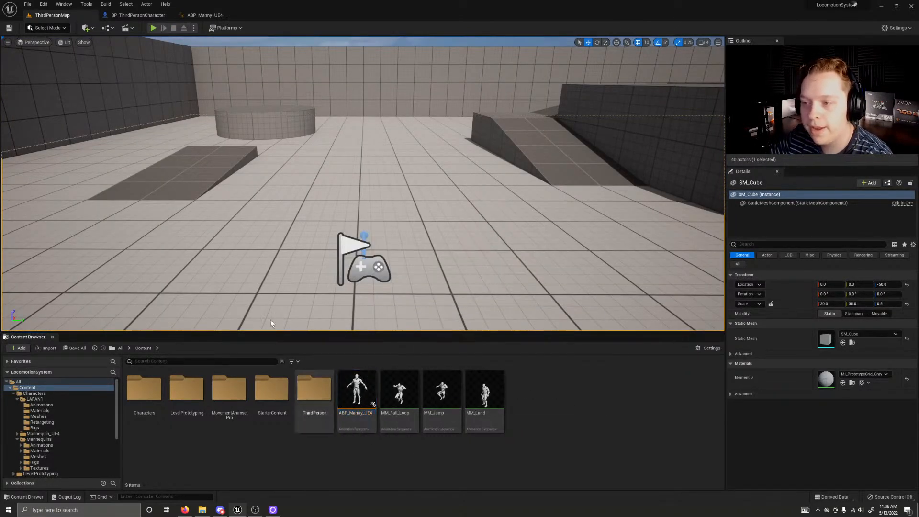
click(138, 15)
click(201, 15)
click(51, 15)
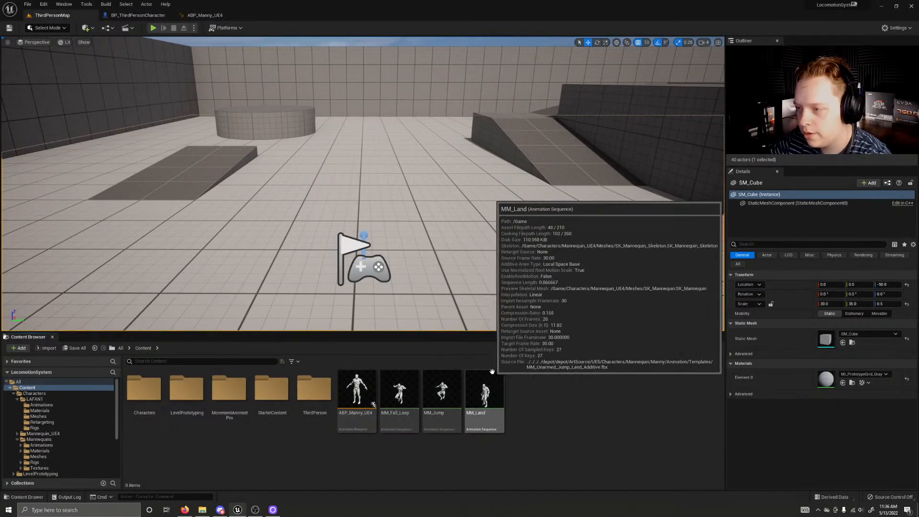
click(149, 401)
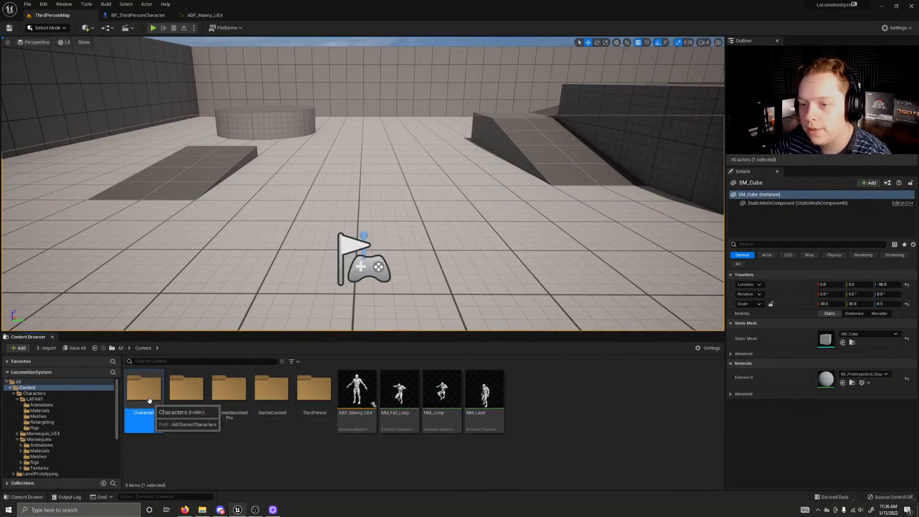
click(286, 441)
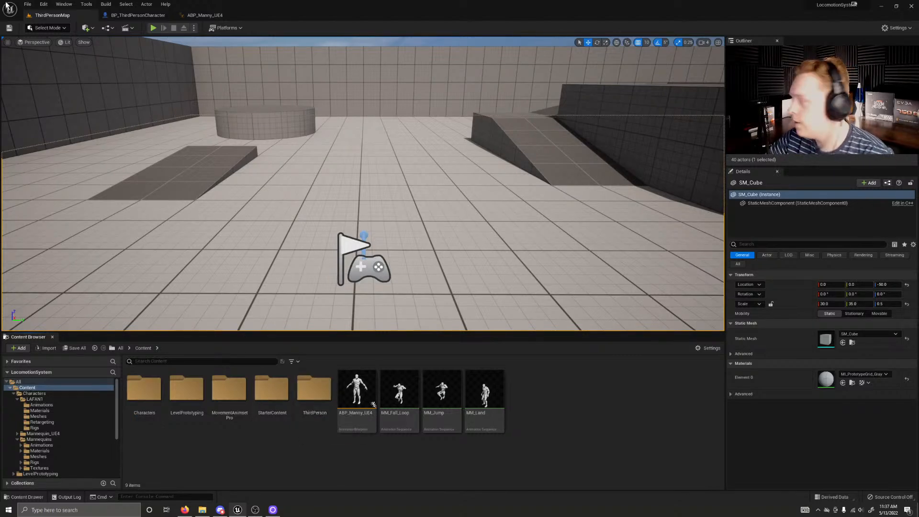
click(63, 4)
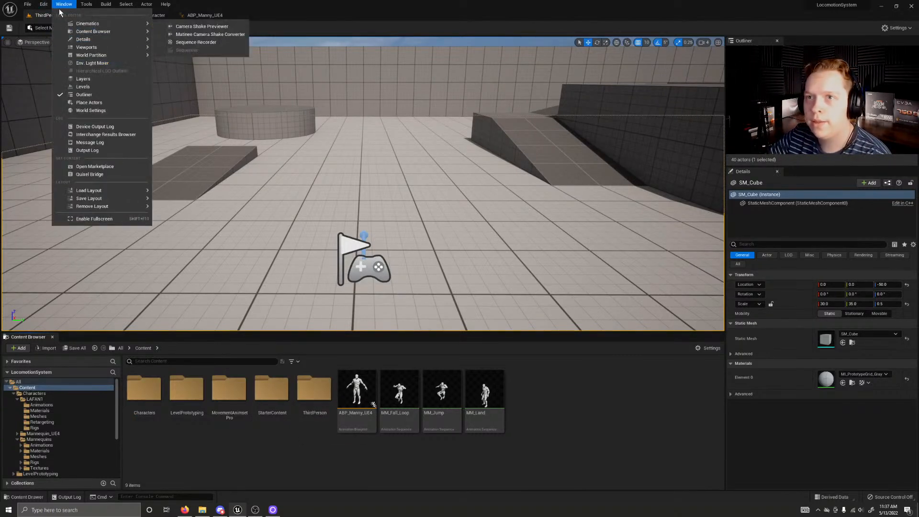
mouse_move(47, 5)
click(67, 119)
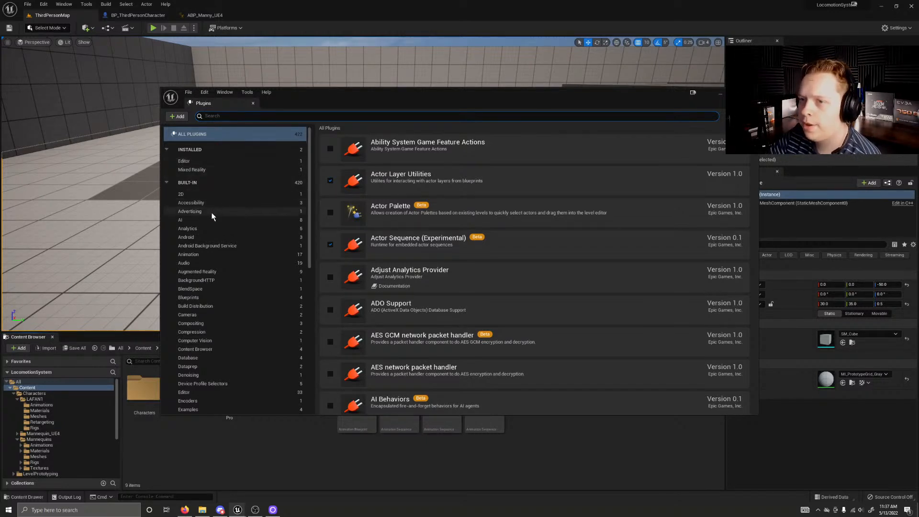
click(200, 255)
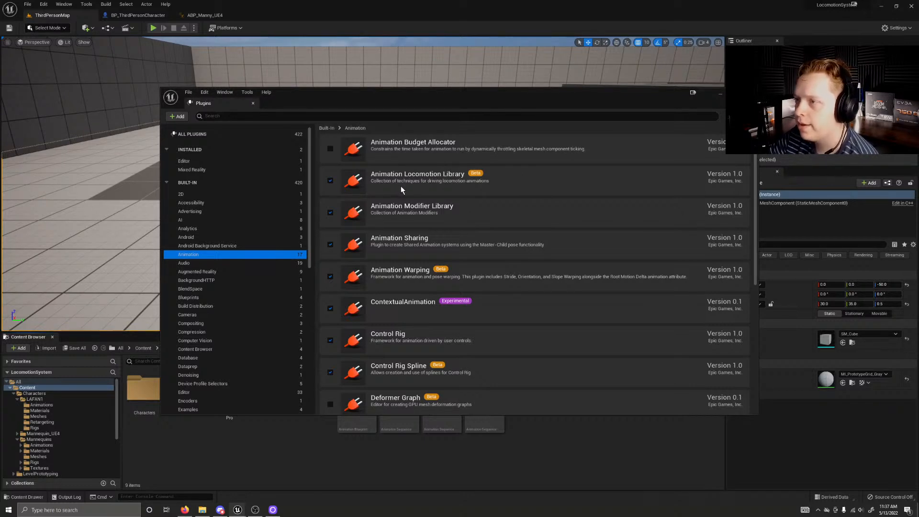
scroll(405, 181, down, 1)
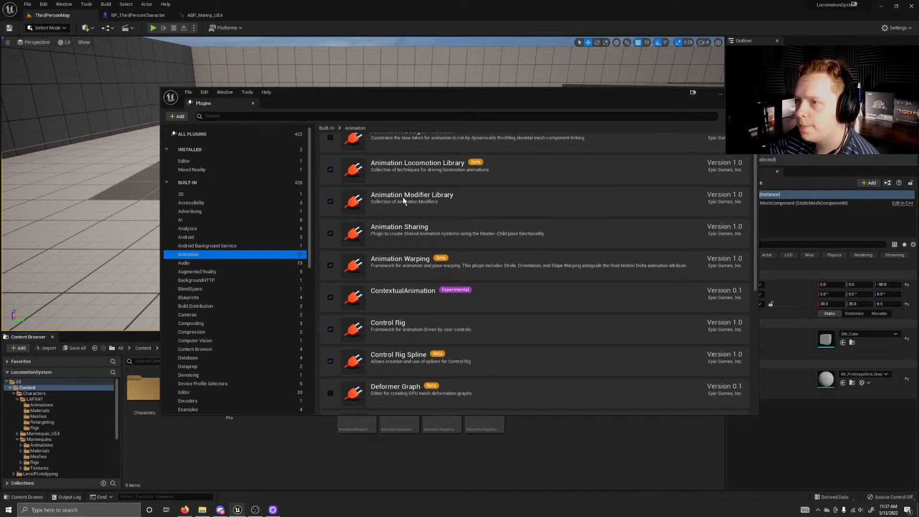
scroll(401, 207, down, 1)
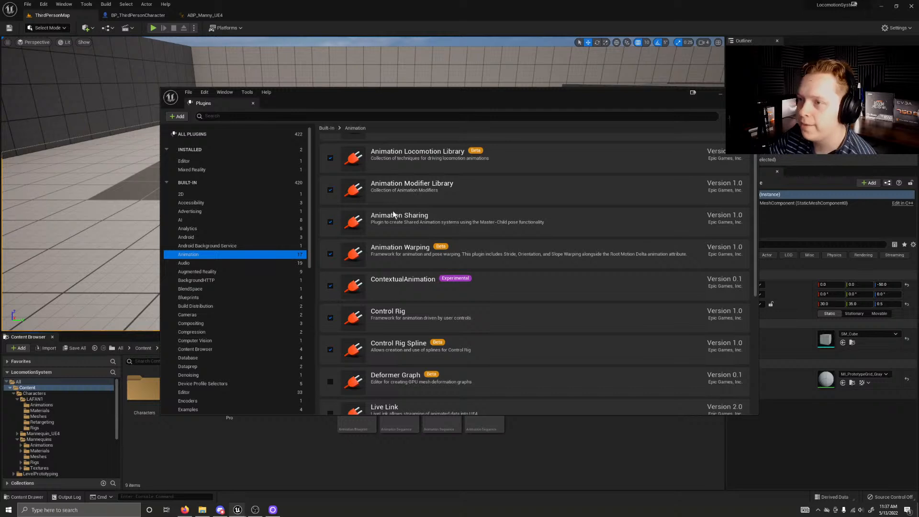
scroll(392, 222, down, 2)
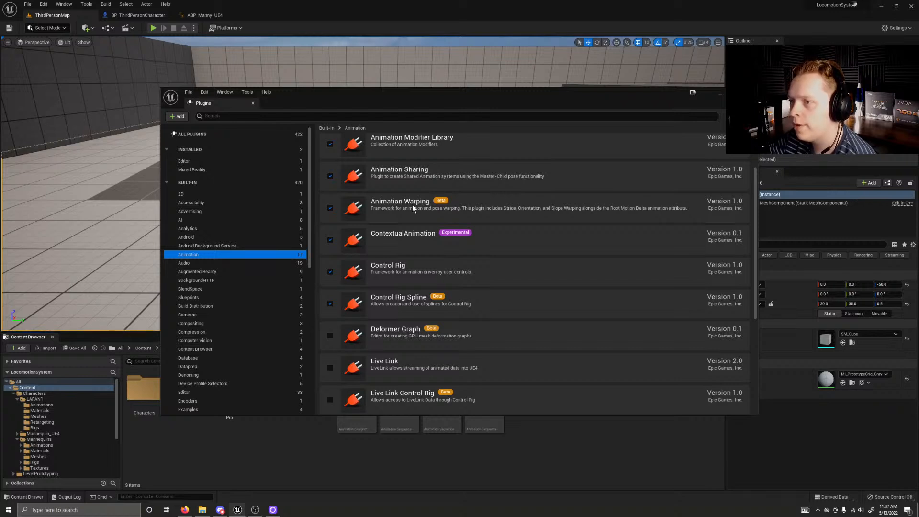
scroll(412, 205, down, 1)
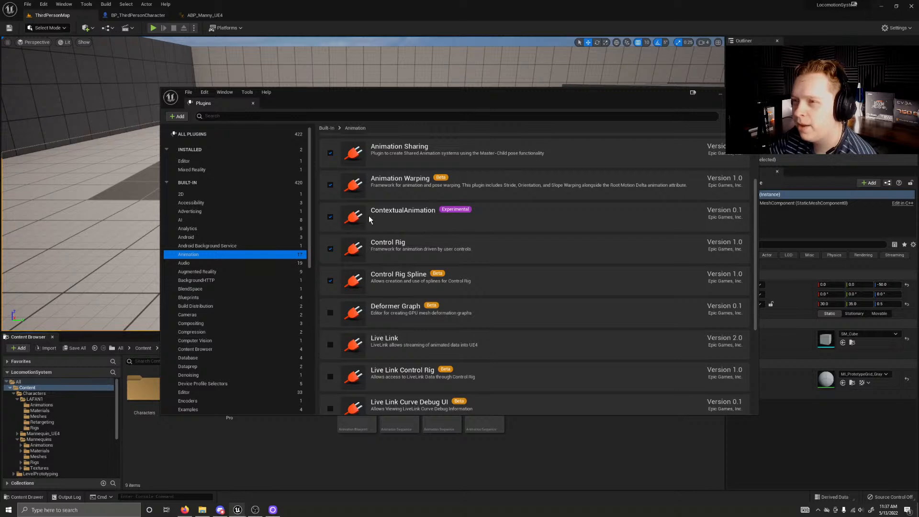
scroll(445, 220, down, 3)
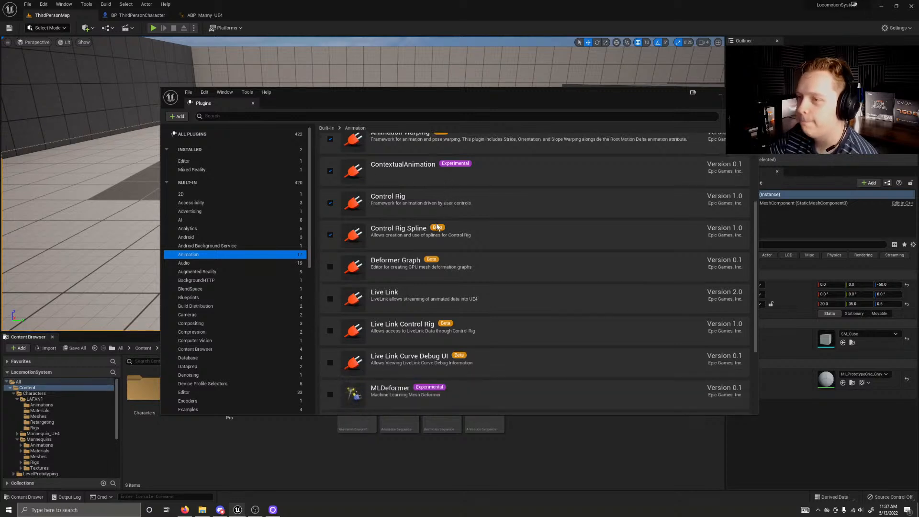
scroll(436, 226, down, 4)
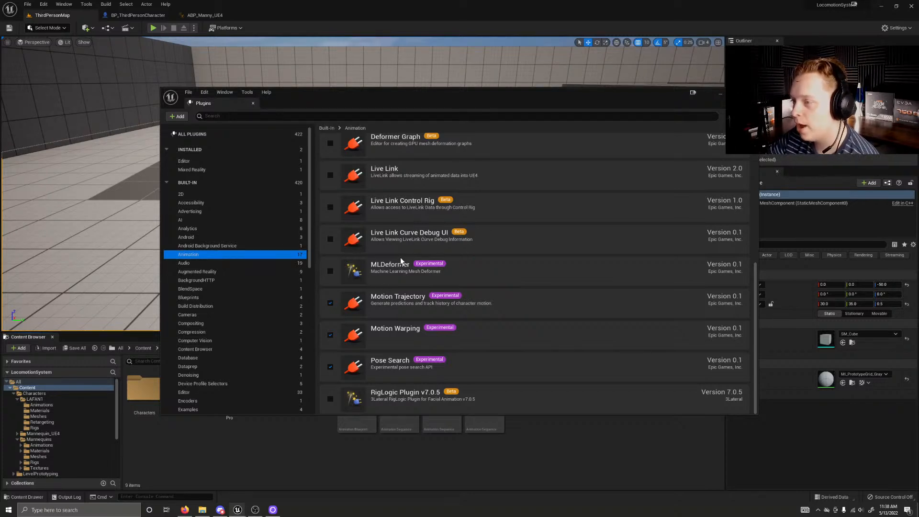
click(253, 103)
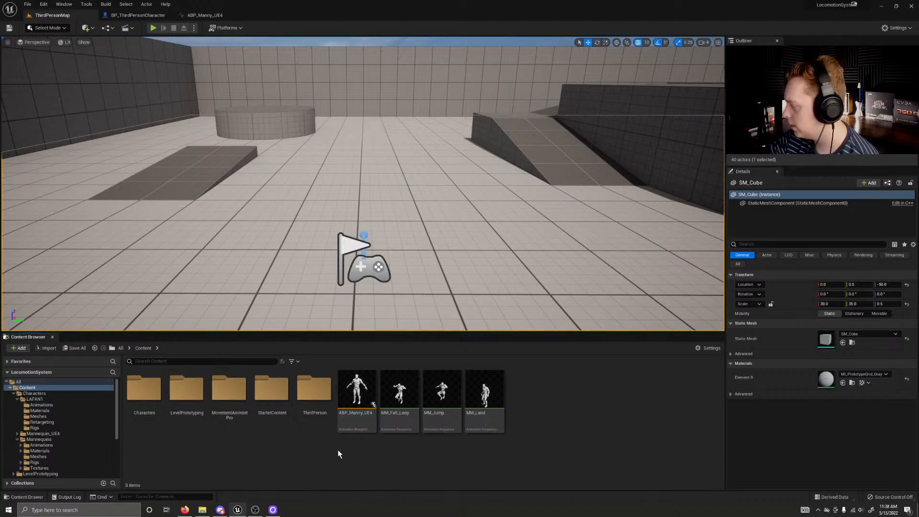
Move the PoseSearch Schema and Database from Characters > Mannequin_UE4 to Content, then open the database.
click(145, 399)
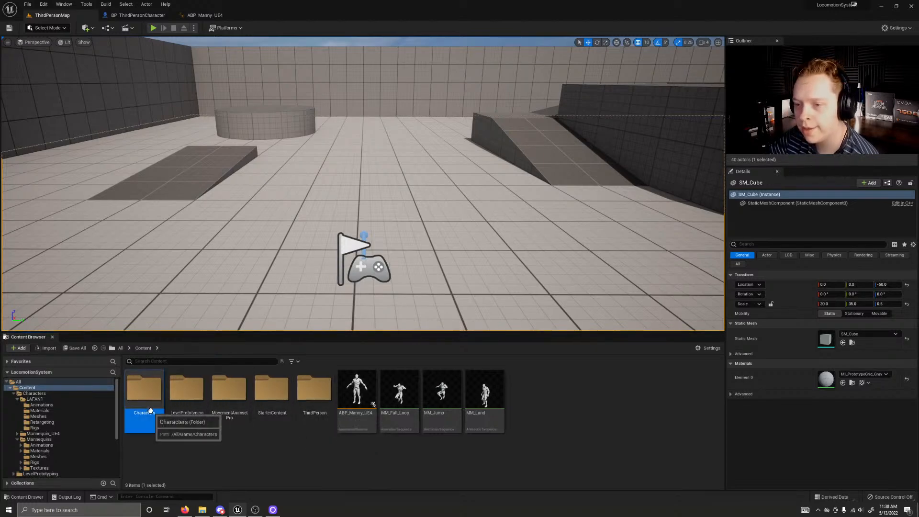
double_click(145, 399)
click(227, 400)
double_click(186, 399)
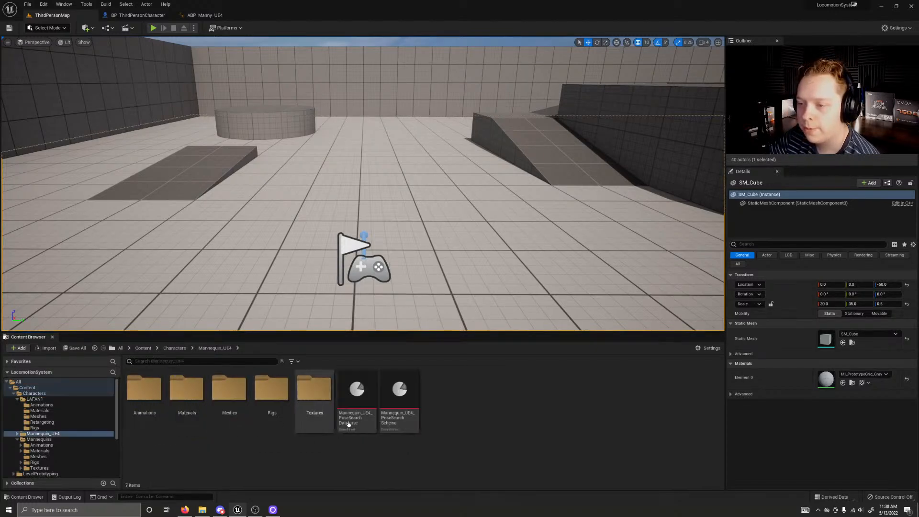
click(399, 395)
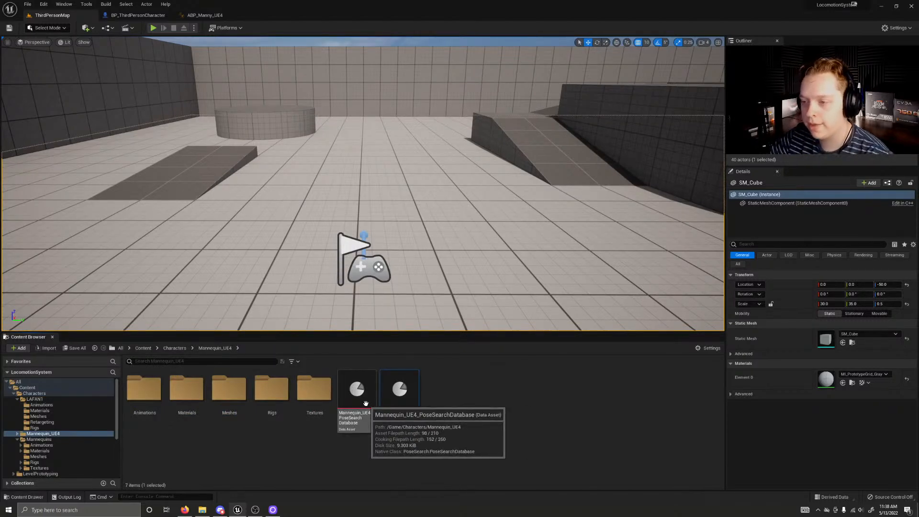
ctrl+click(363, 403)
drag(363, 403, 34, 392)
click(68, 401)
click(32, 387)
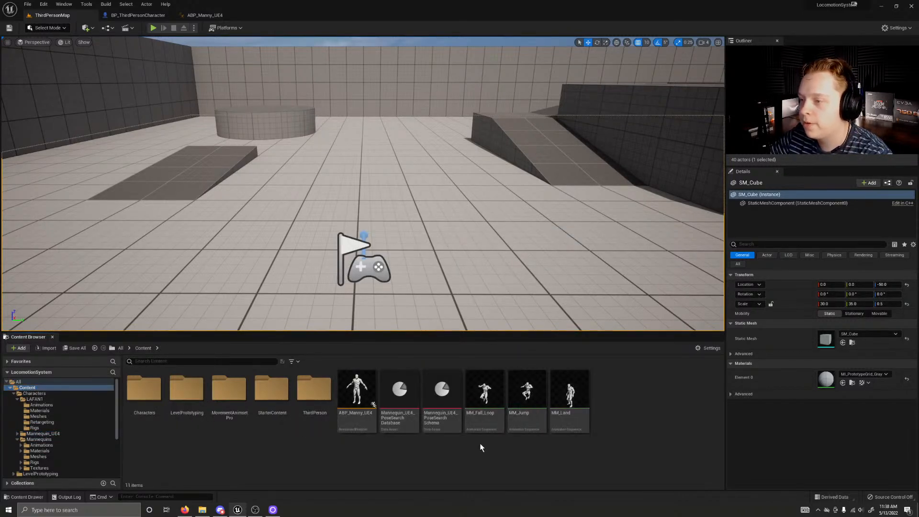
double_click(405, 390)
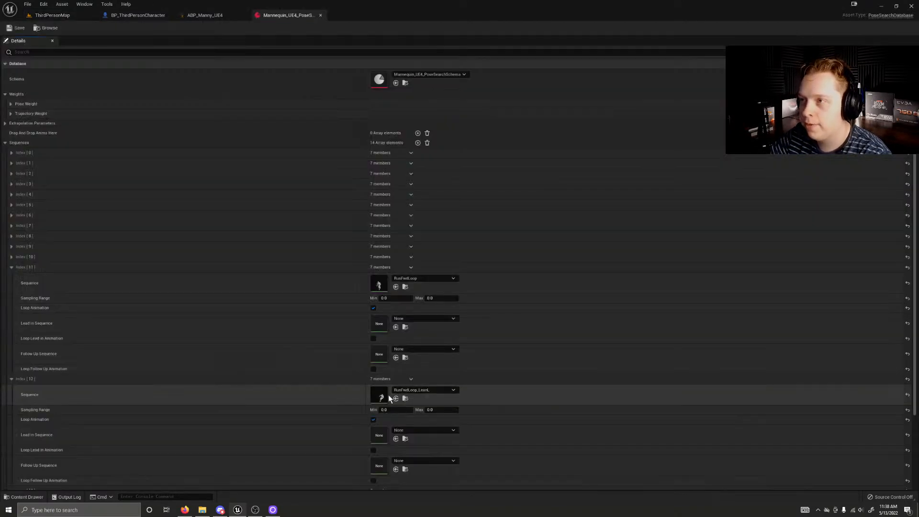
Review the PoseSearch schema, then add a new Index [14] entry to the database's Sequences.
key(ctrl+space)
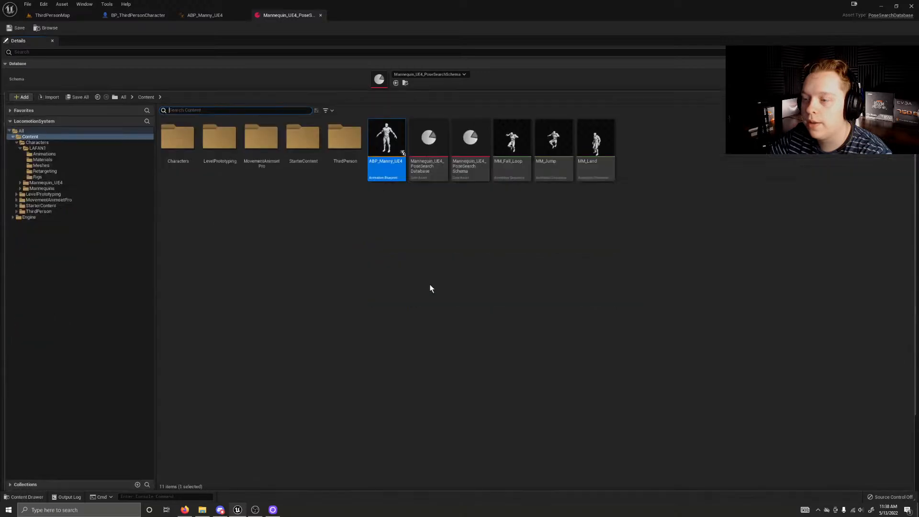
double_click(461, 160)
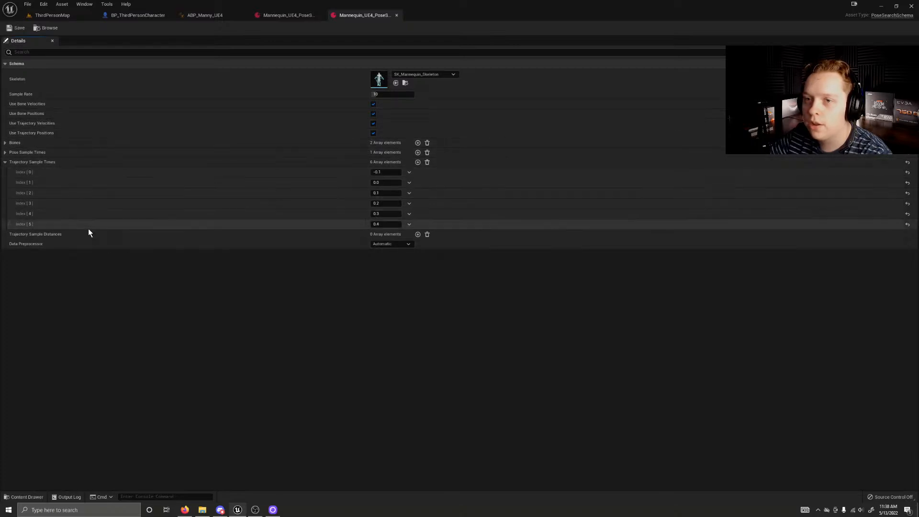
click(285, 15)
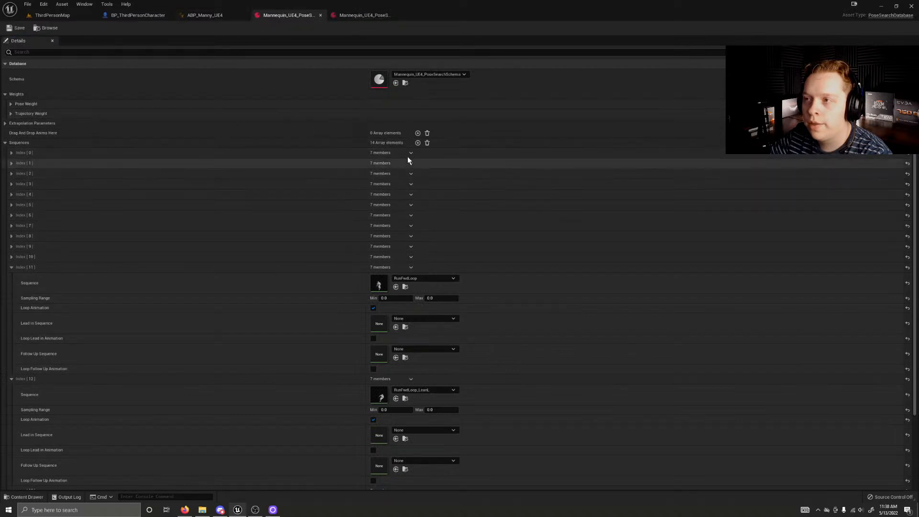
click(417, 143)
scroll(328, 199, down, 3)
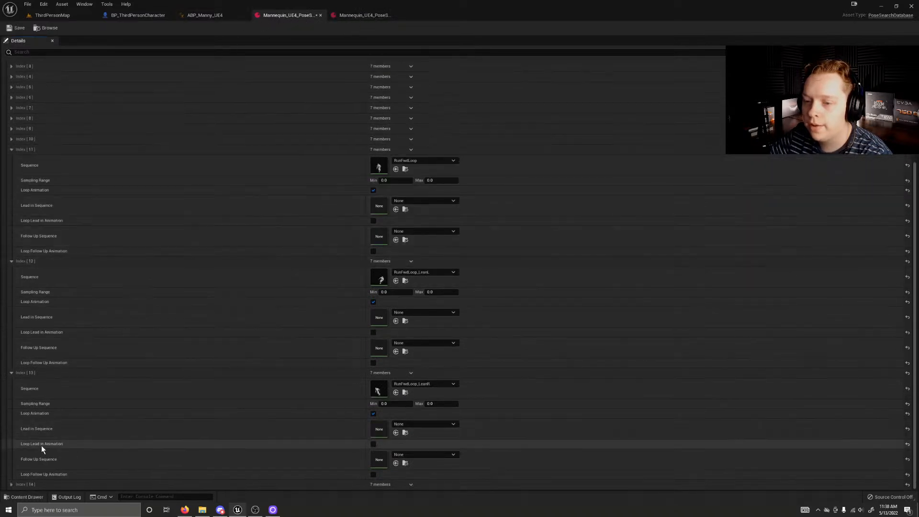
click(12, 485)
scroll(72, 455, down, 2)
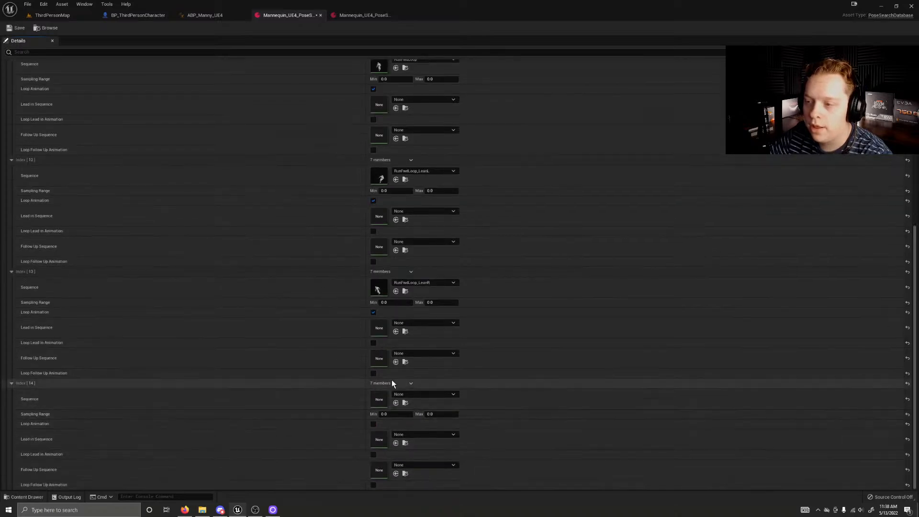
Browse to MovementAnimsetPro > Animations > RootMotion and filter for 'idle'.
key(ctrl+space)
click(272, 223)
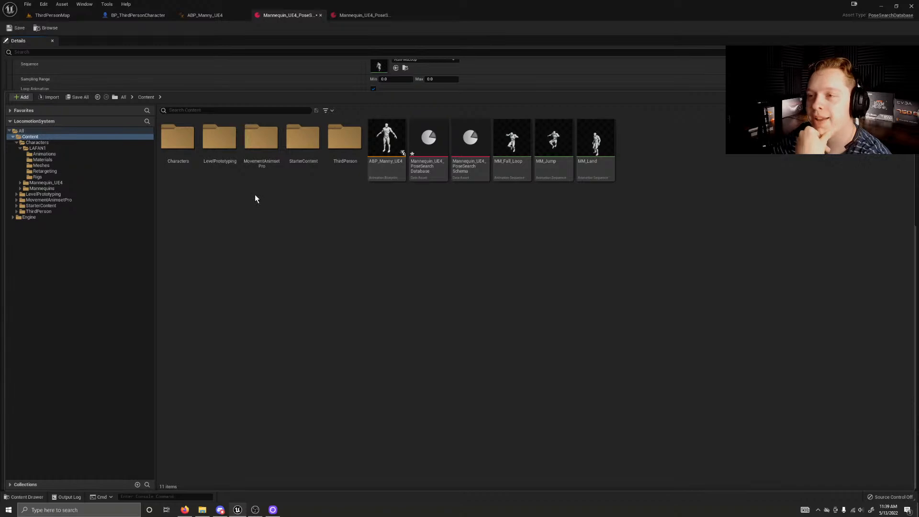
double_click(260, 144)
double_click(192, 162)
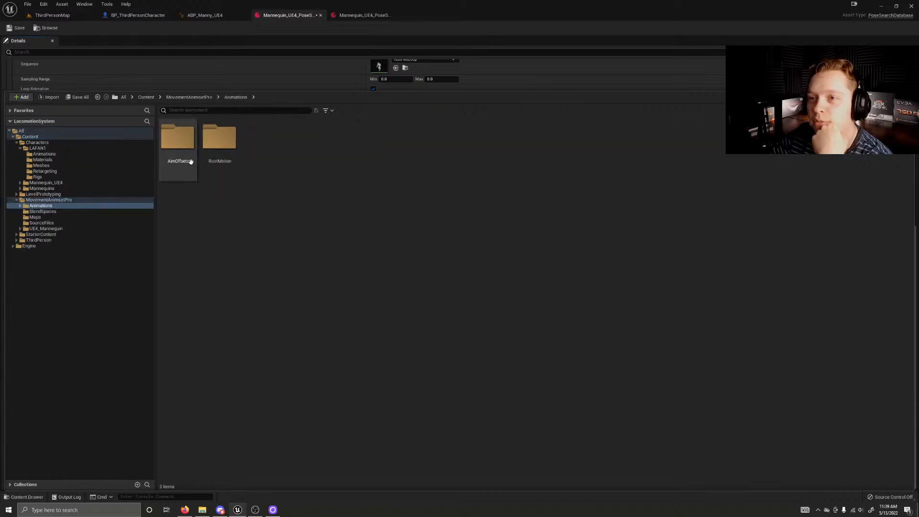
double_click(213, 158)
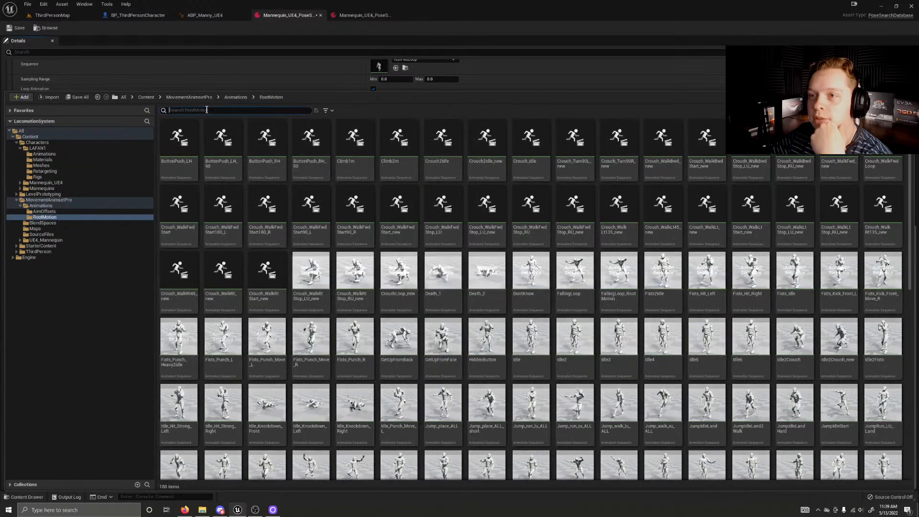
click(206, 109)
text(idle)
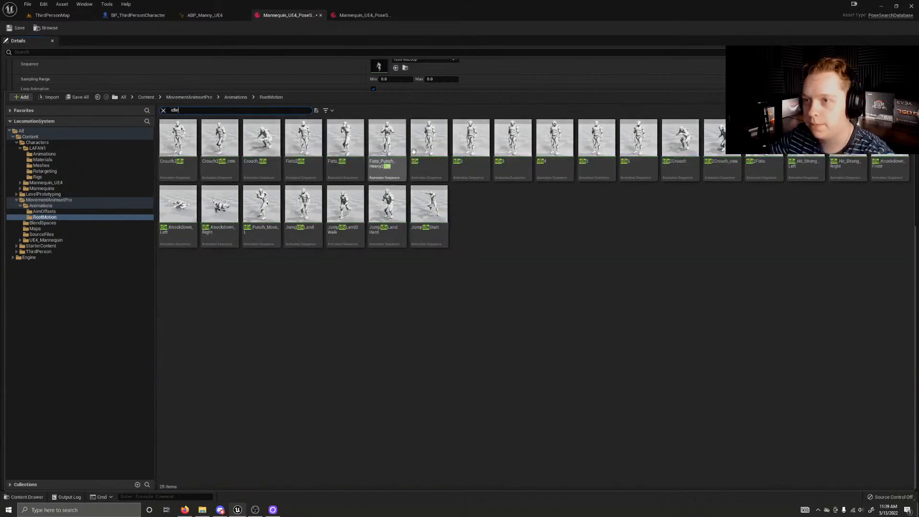
drag(387, 92, 399, 378)
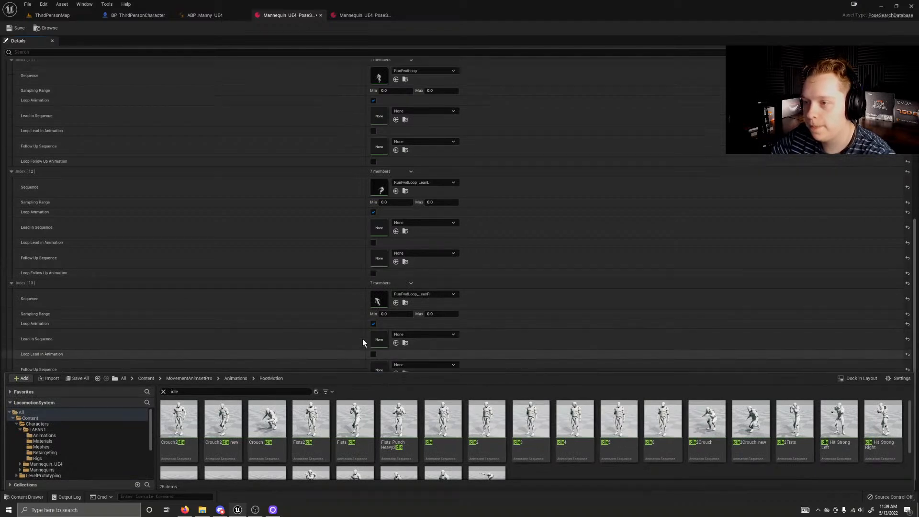
click(165, 319)
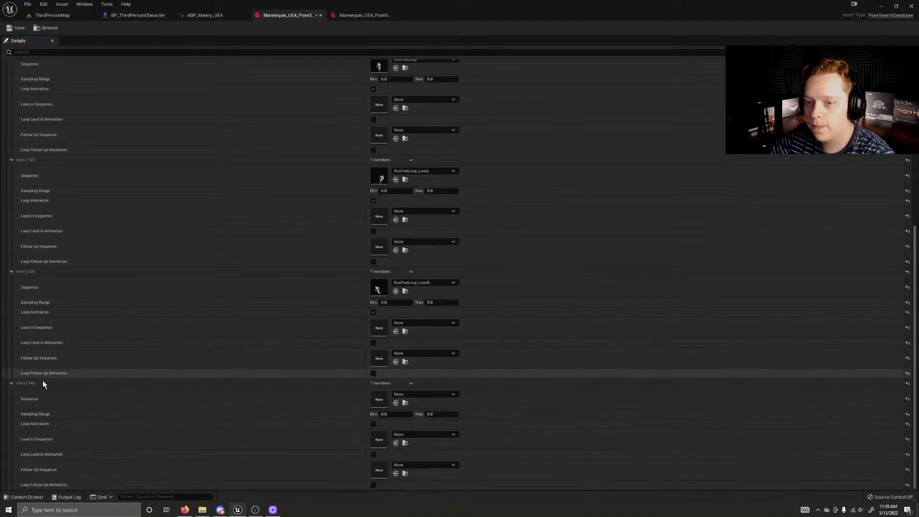
In a floating content browser filtered to 'idle', assign the Idle animation to Index 14's Sequence.
key(ctrl+space)
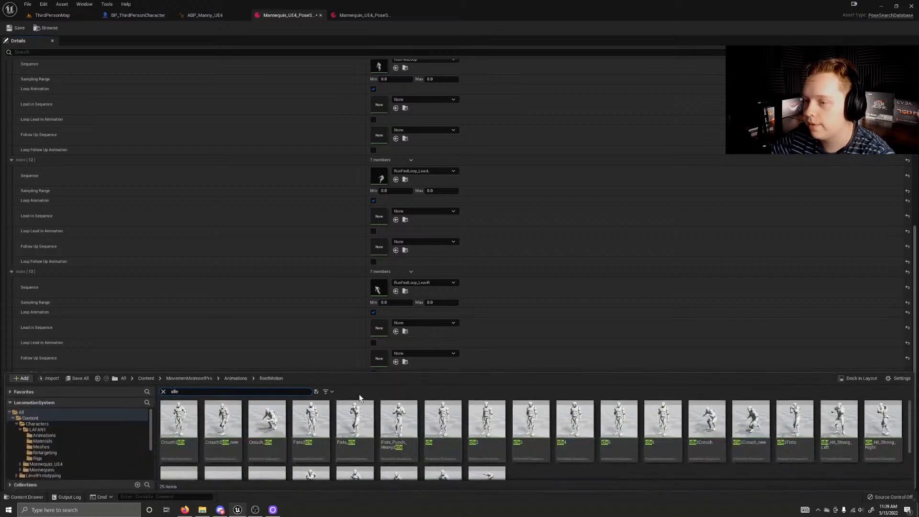
click(867, 379)
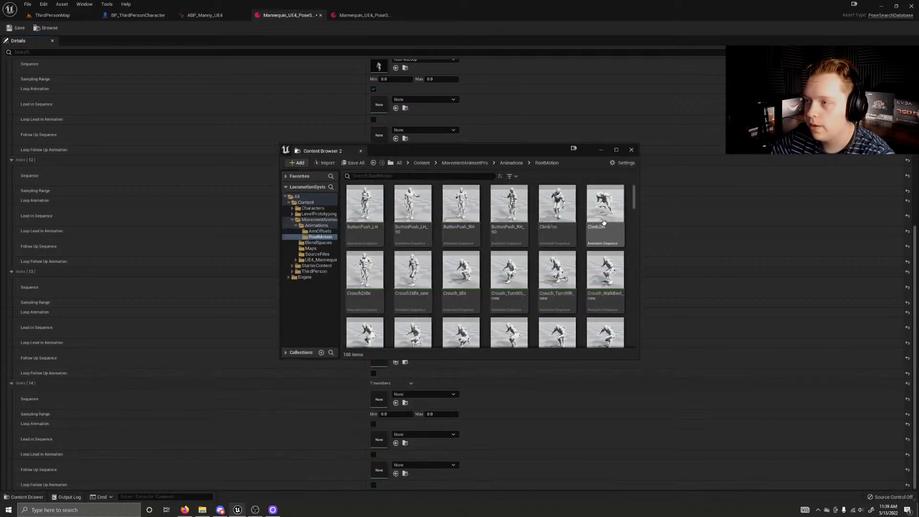
scroll(608, 307, down, 3)
scroll(609, 307, down, 10)
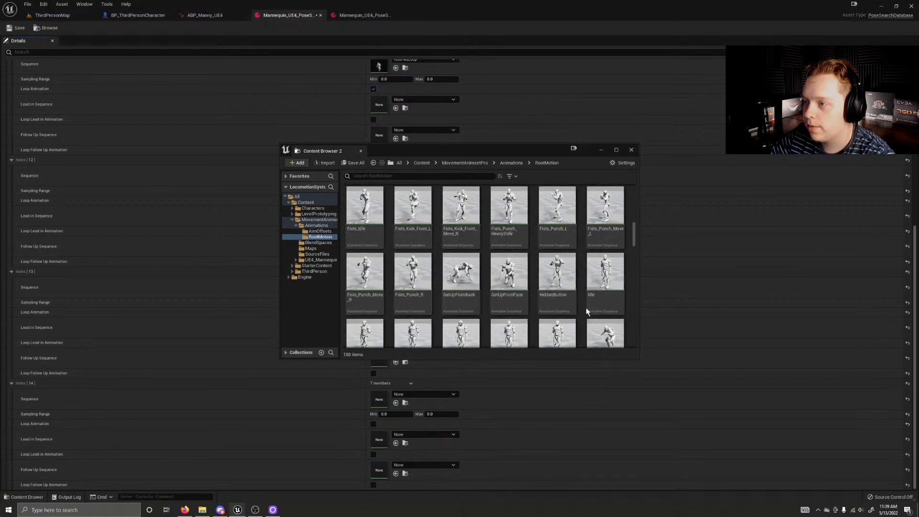
click(400, 176)
text(idle)
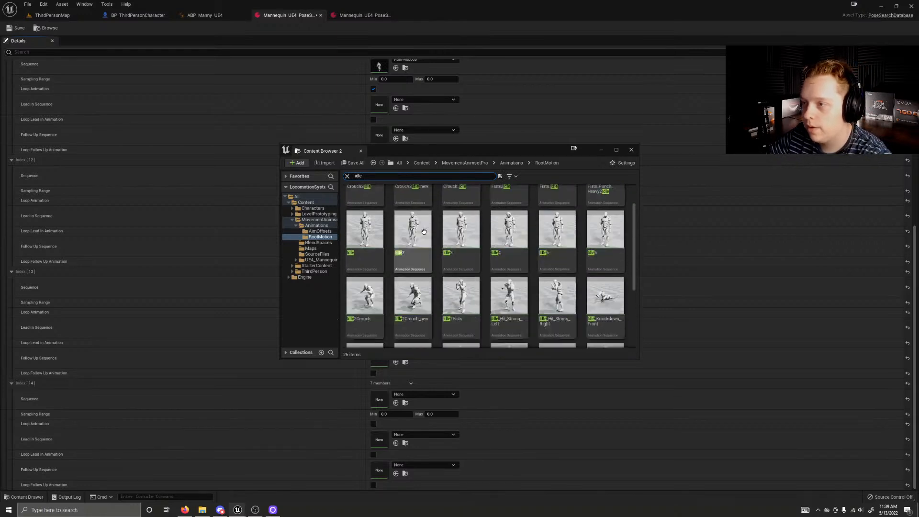
drag(365, 273, 378, 388)
Tick Loop Animation on the Idle entry and save the PoseSearch database.
click(19, 29)
click(52, 15)
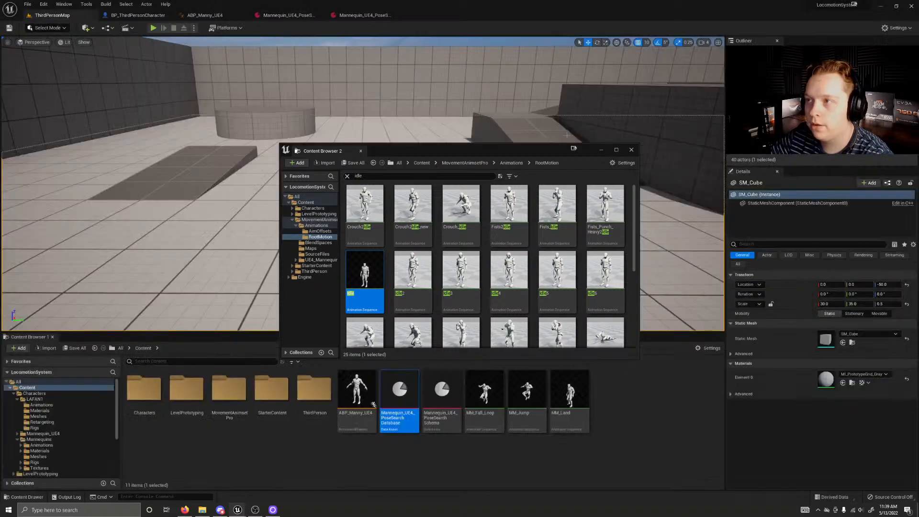
click(148, 16)
click(205, 14)
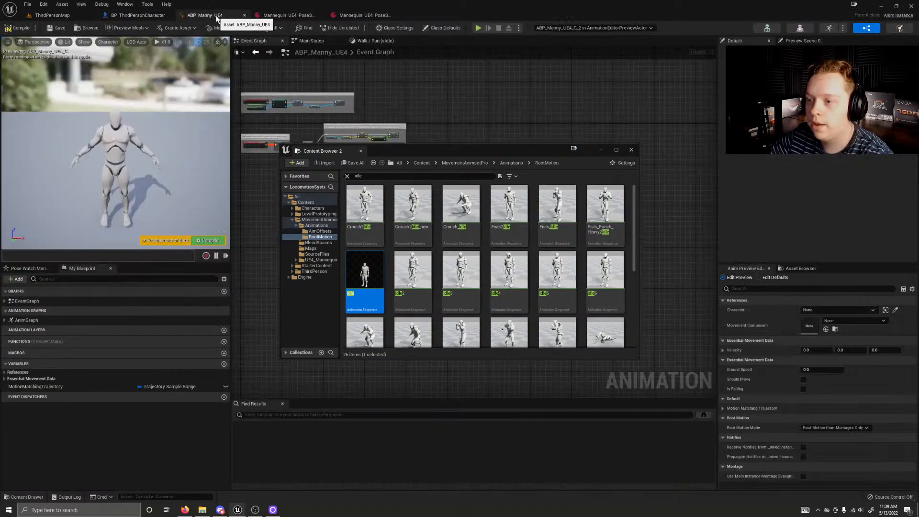
click(276, 16)
drag(392, 151, 671, 189)
click(373, 425)
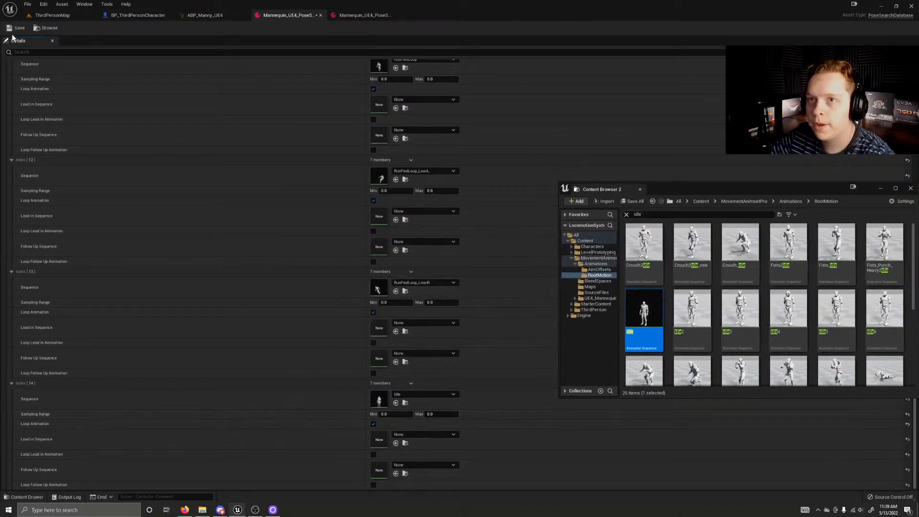
click(21, 28)
click(52, 15)
Playtest the ThirdPersonMap, stop with Esc, and move the asset browser to the centre-left.
click(157, 27)
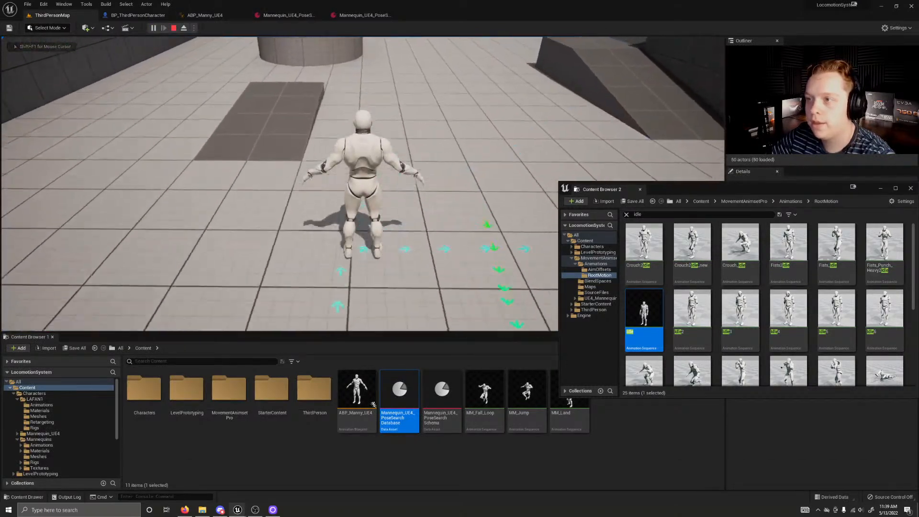
key(Escape)
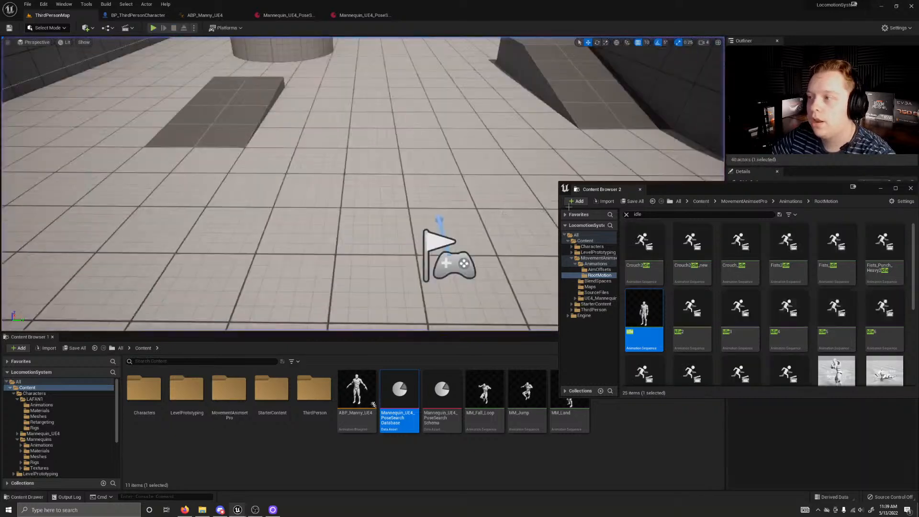
drag(668, 189, 273, 118)
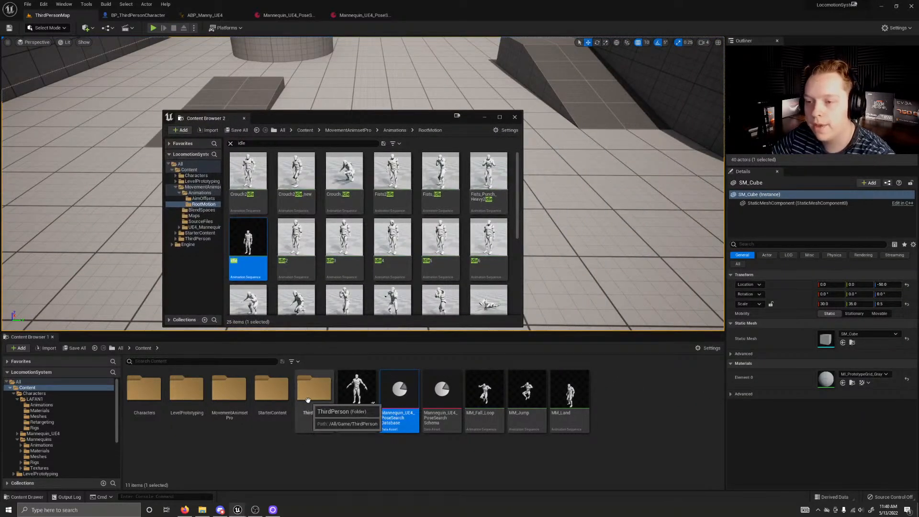
click(394, 131)
Clear the idle filter and browse MovementAnimsetPro's UE4_Mannequin folder into its Mesh folder.
click(348, 130)
click(230, 143)
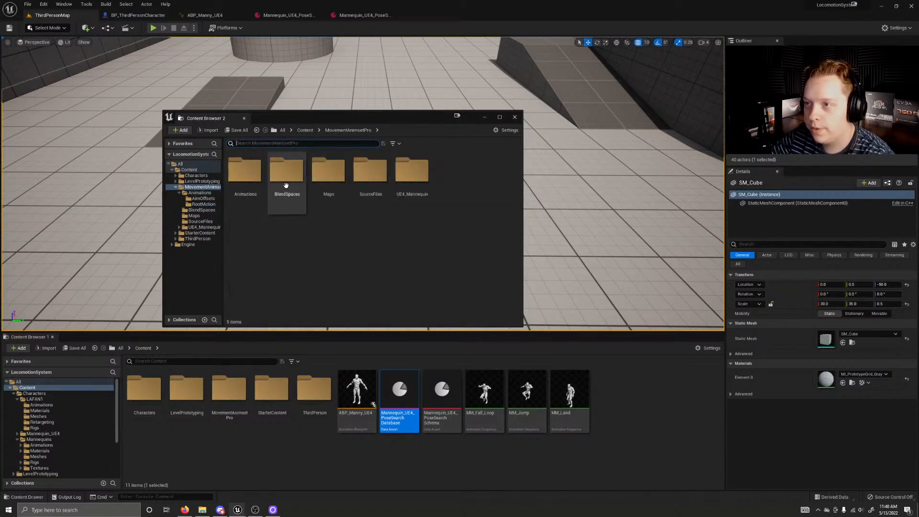
double_click(401, 184)
double_click(246, 185)
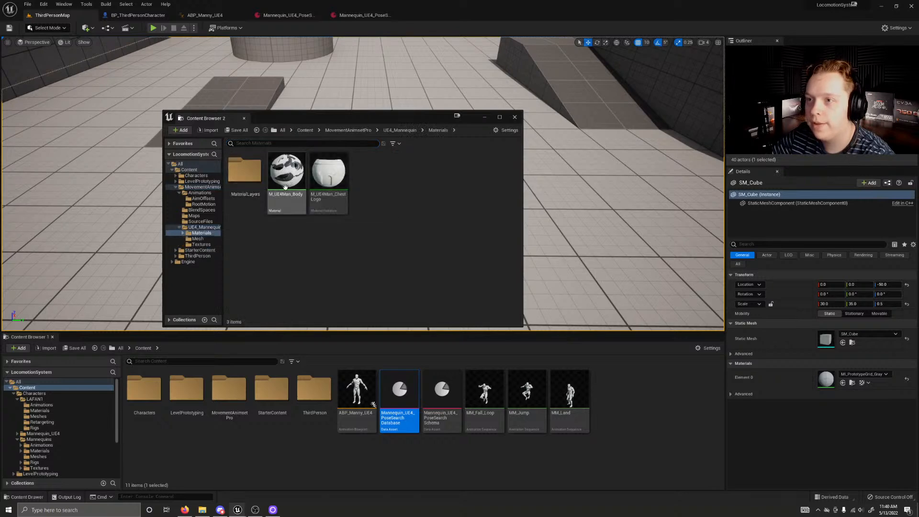
click(401, 130)
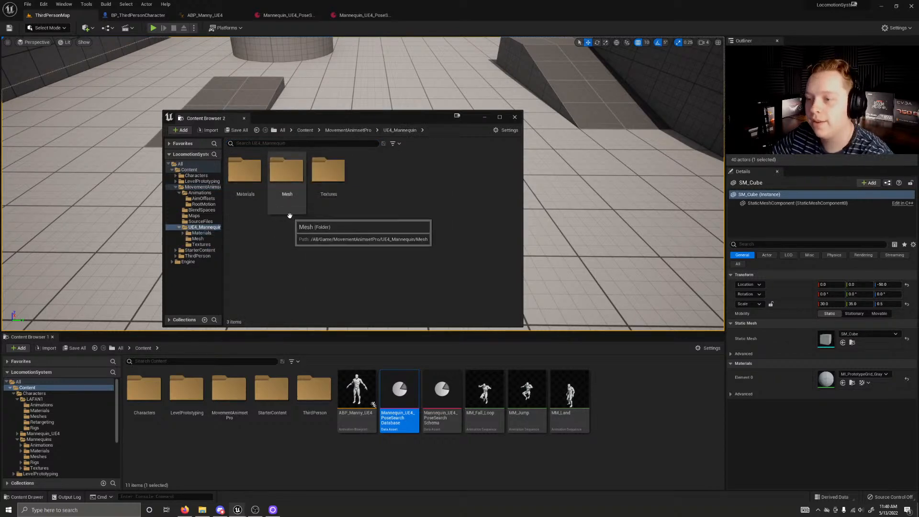
click(359, 387)
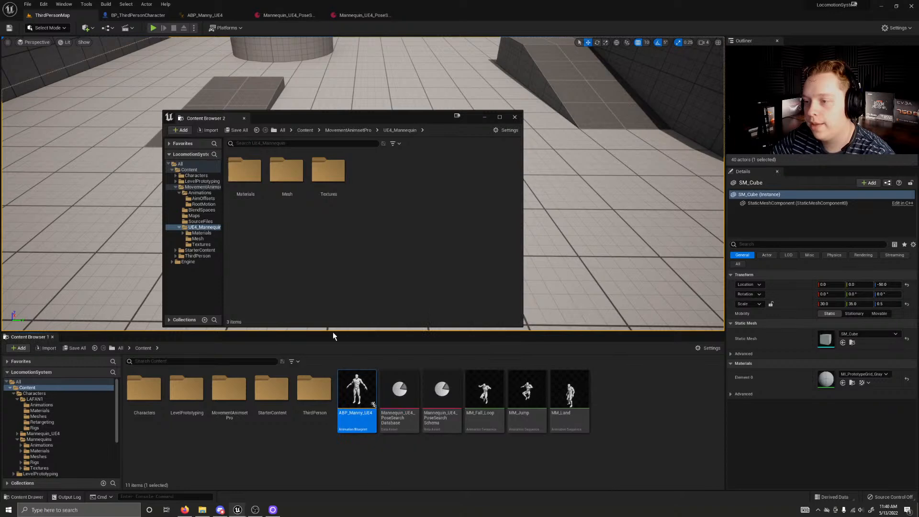
double_click(276, 195)
Start deleting only the duplicate SK_Mannequin mesh, cancelling the three-asset deletion.
click(320, 205)
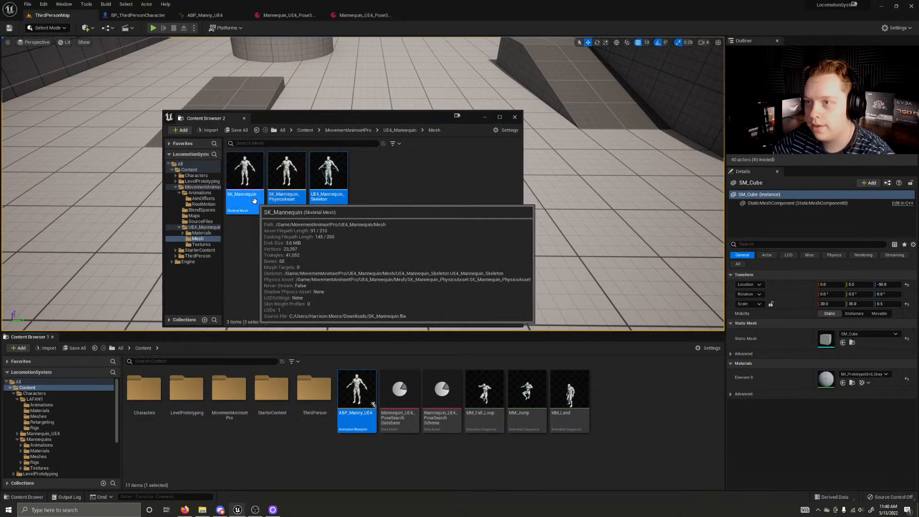
key(Delete)
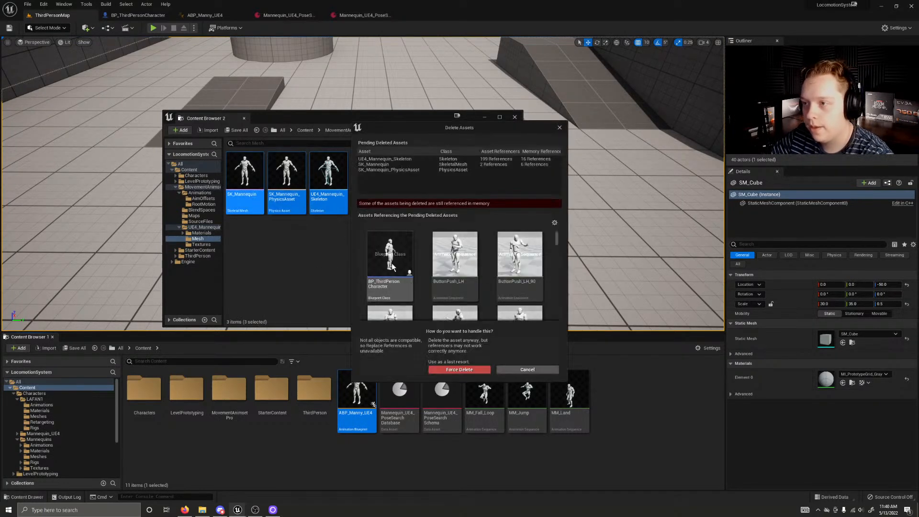
scroll(416, 272, down, 5)
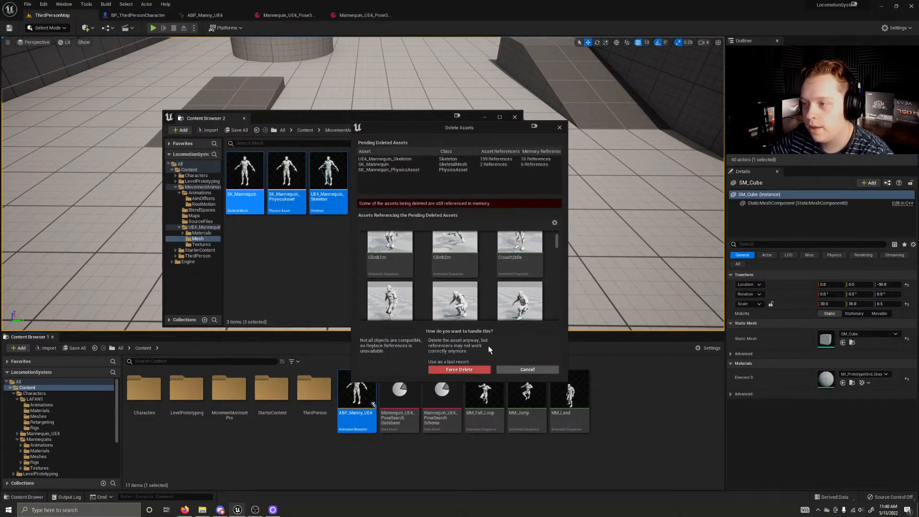
click(528, 369)
click(261, 211)
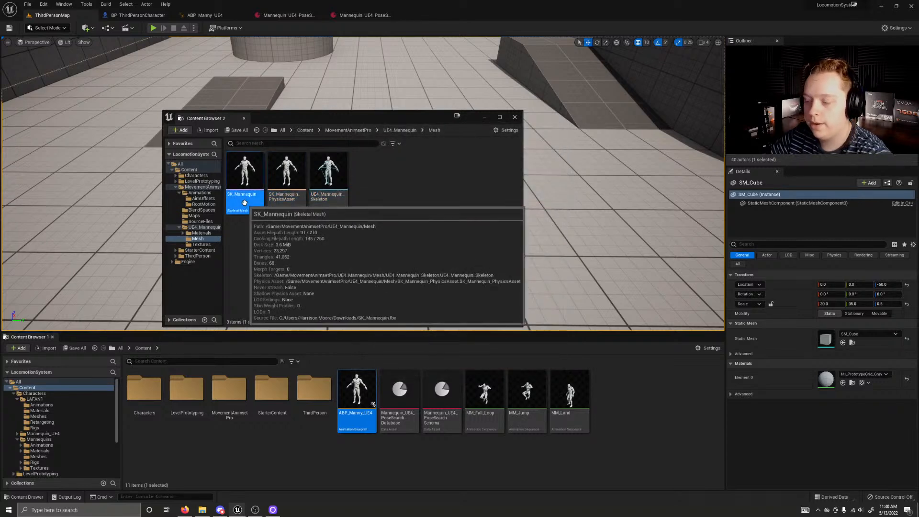
key(Delete)
Replace its references with the existing SK_Mannequin, confirm, and save the affected assets.
click(407, 352)
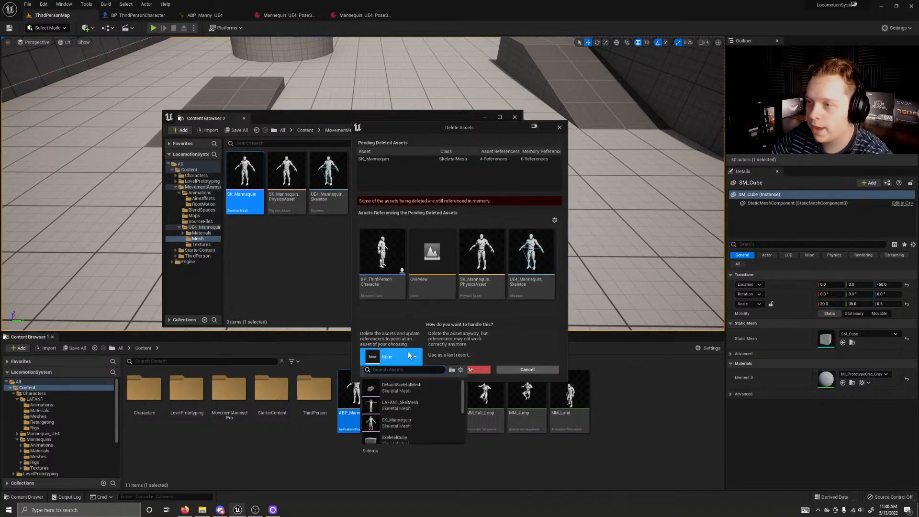
click(402, 420)
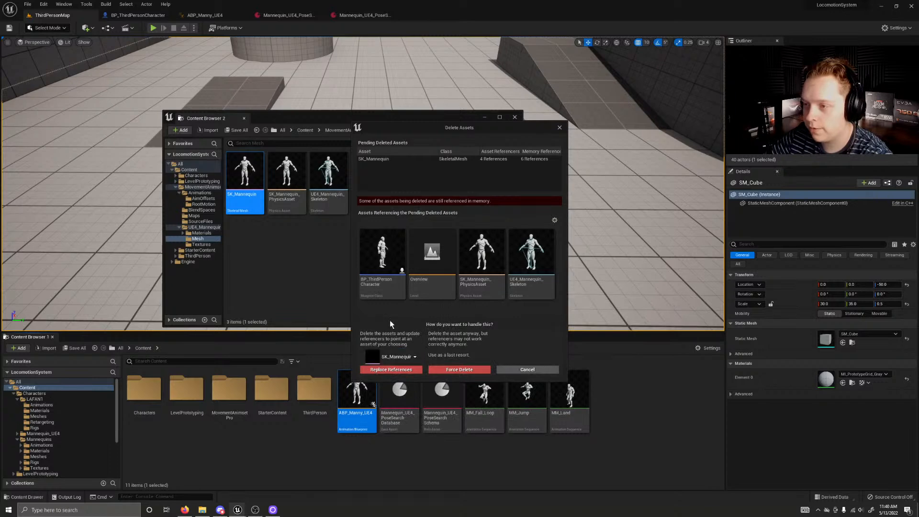
click(399, 369)
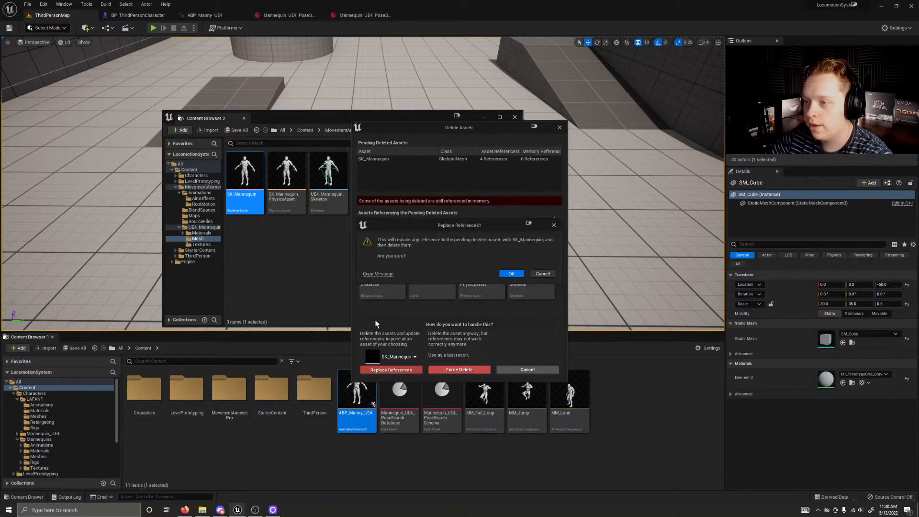
click(510, 274)
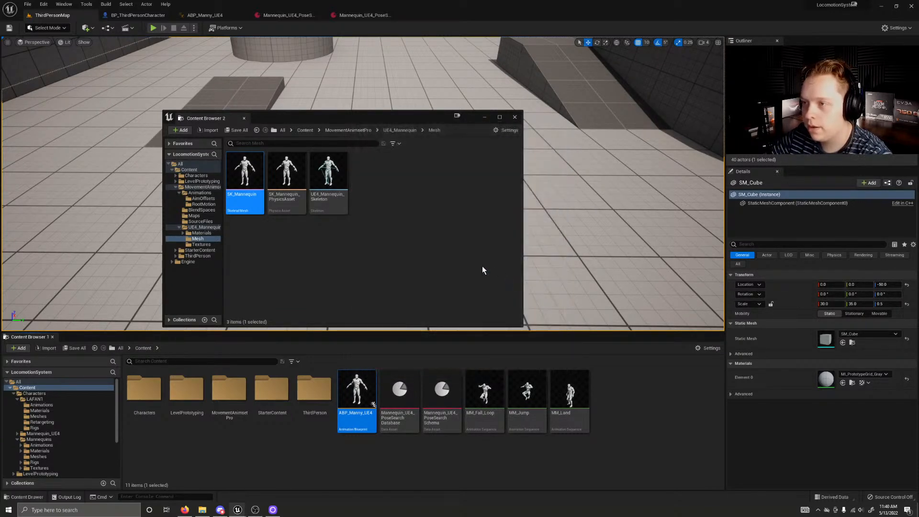
click(479, 334)
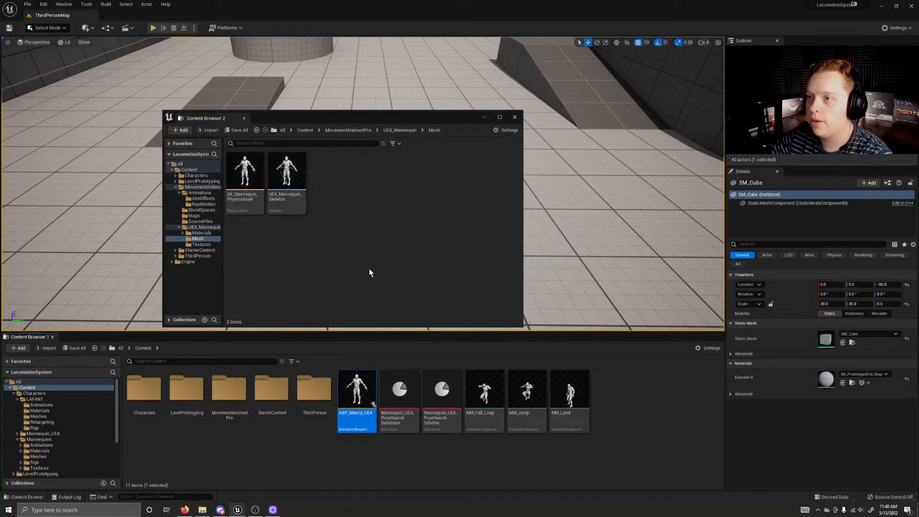
click(487, 118)
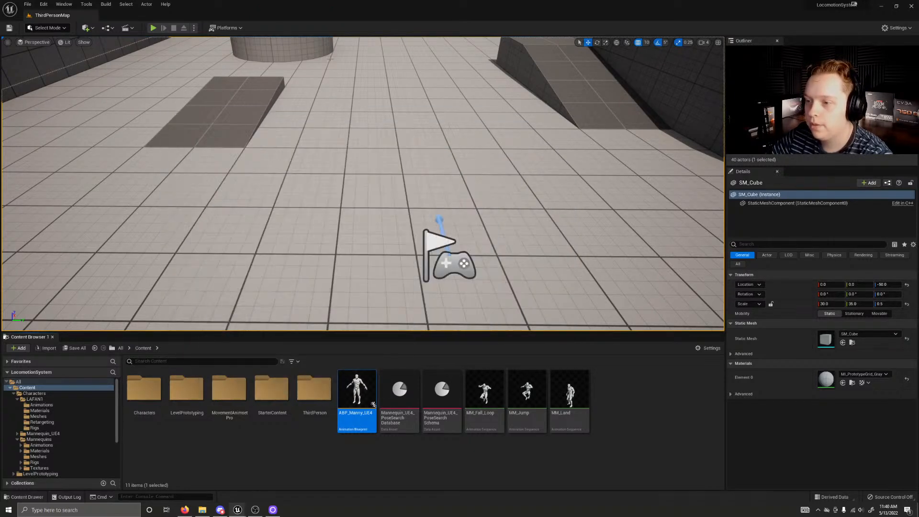
Play the level walking forward, stop, then open ABP_Manny_UE4 and return to the map.
click(153, 28)
key(w)
key(Escape)
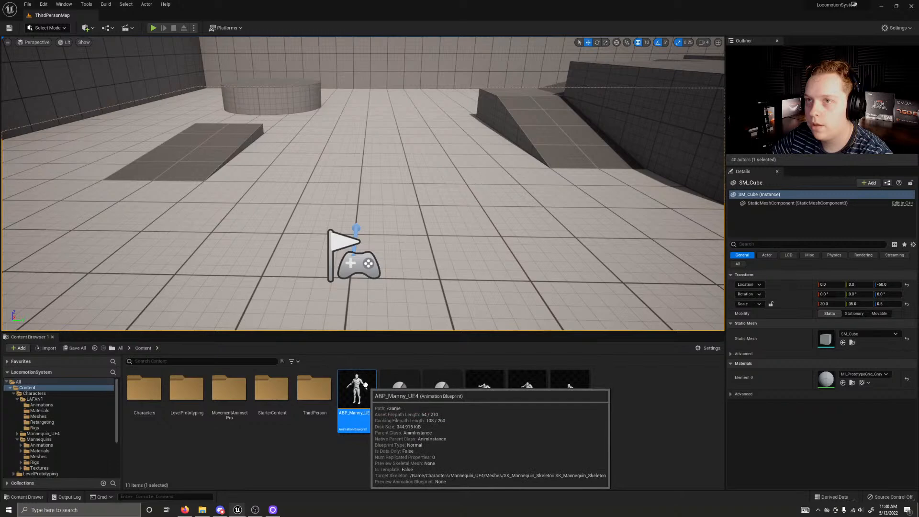
double_click(368, 411)
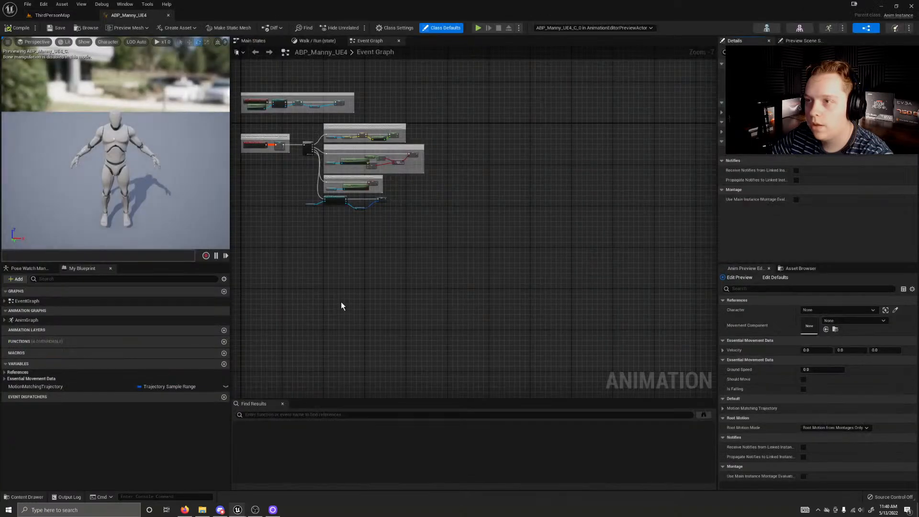
click(72, 15)
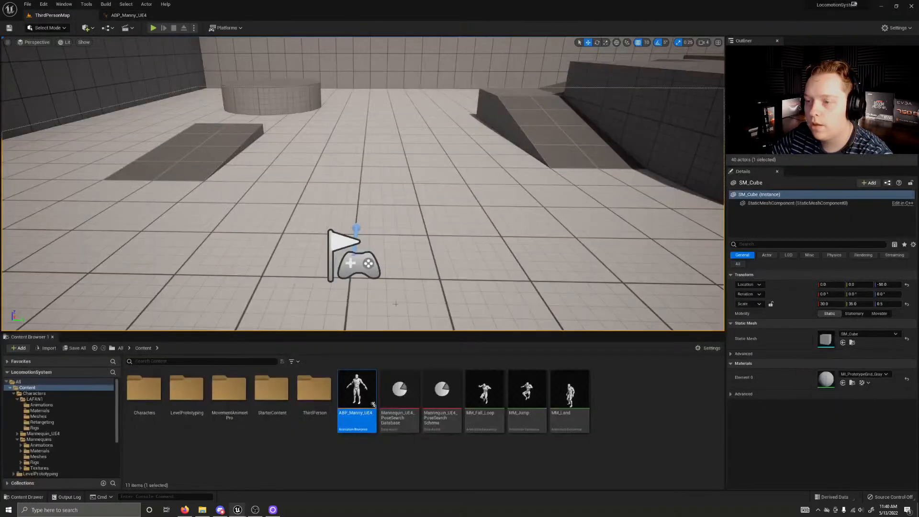
Open BP_ThirdPersonCharacter from the ThirdPerson > Blueprints folder.
key(ctrl+space)
key(ctrl+space)
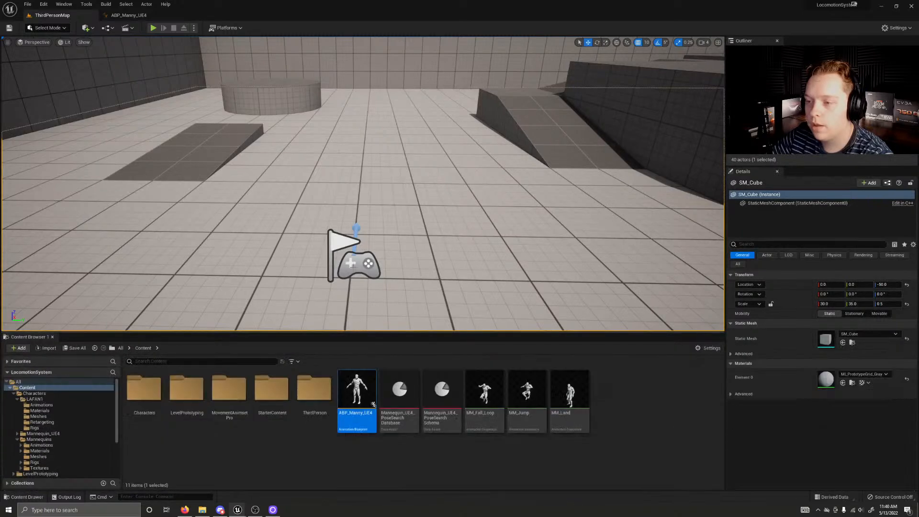
click(314, 403)
double_click(313, 404)
double_click(147, 410)
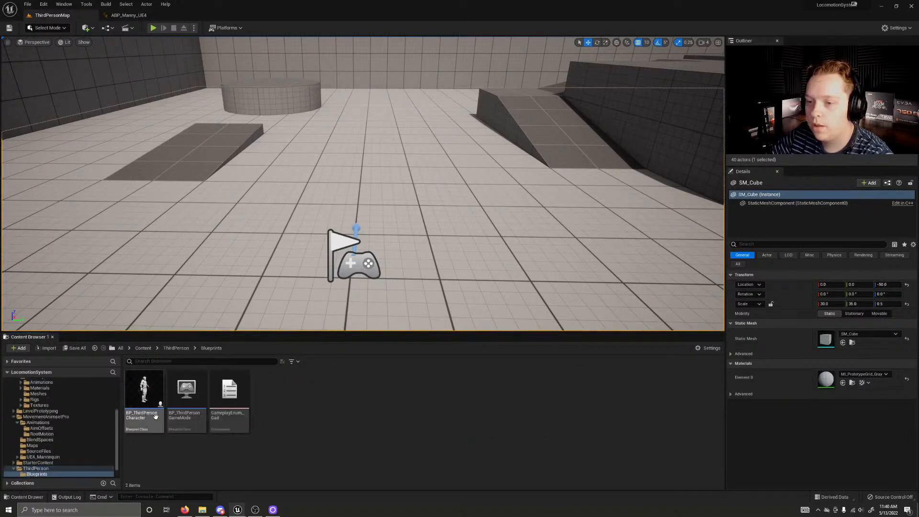
double_click(143, 394)
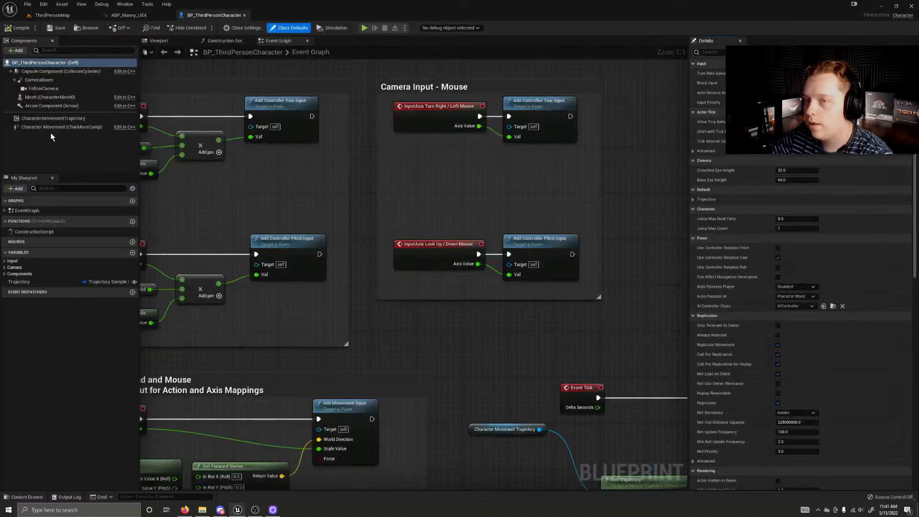
Check the CharacterMesh0 Skeletal Mesh picker in the Viewport, leaving it on SK_Mannequin.
click(158, 40)
click(50, 97)
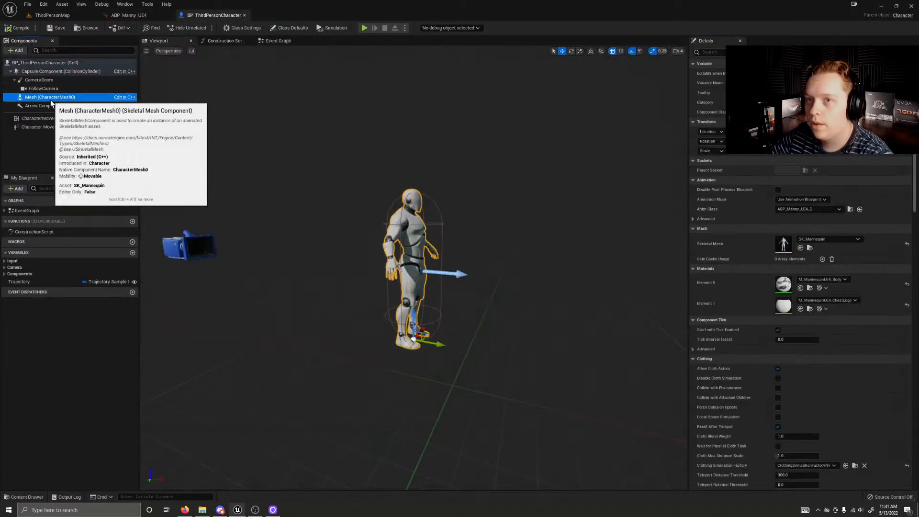
click(819, 239)
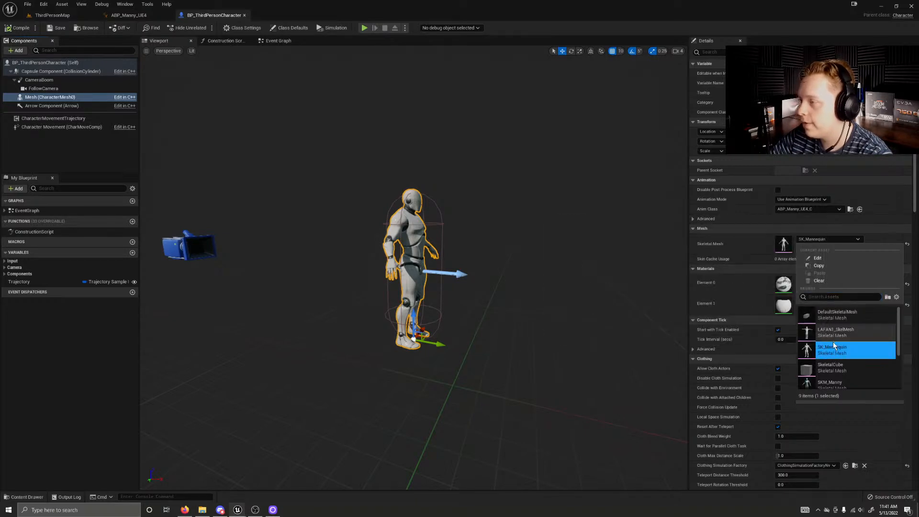
click(245, 99)
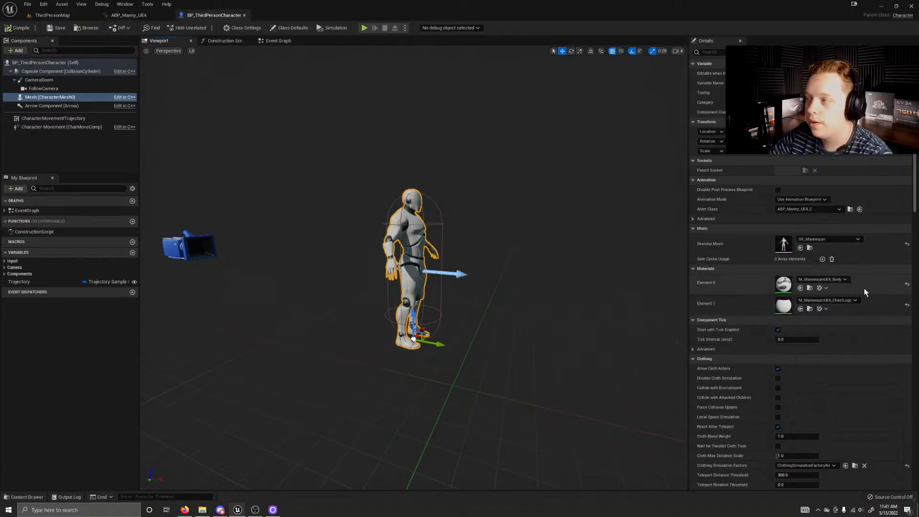
click(816, 240)
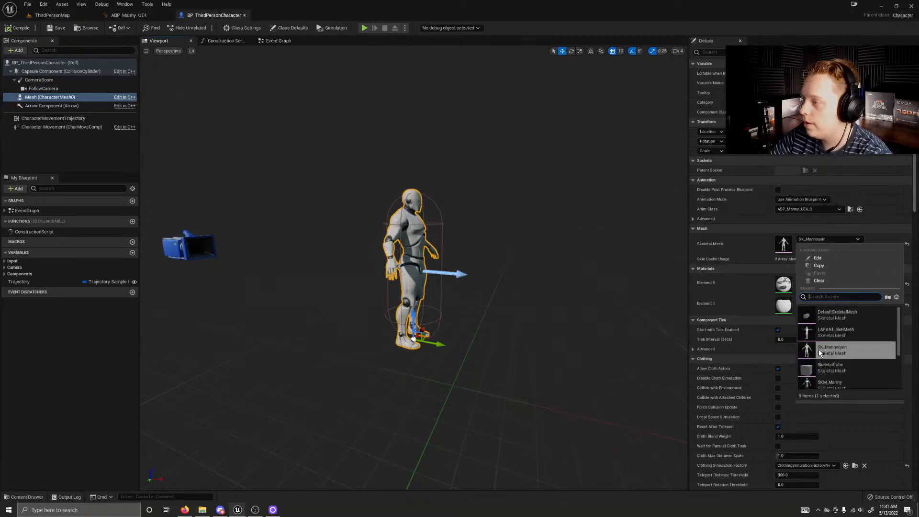
click(540, 195)
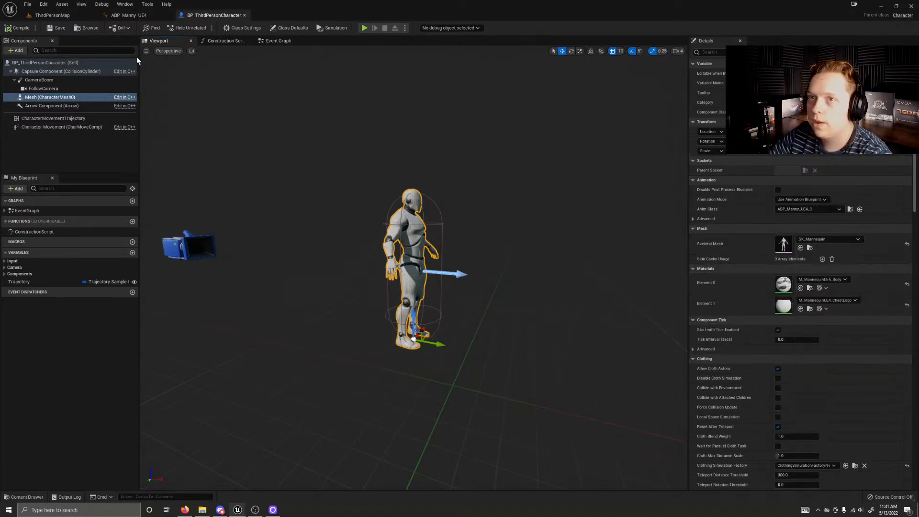
Switch to ABP_Manny_UE4 and look over its event graph nodes.
click(125, 17)
right_drag(253, 168, 372, 317)
scroll(360, 232, up, 3)
scroll(359, 283, down, 2)
In the AnimGraph, wire Locomotion into the cached pose, unhook Pose History, and compile.
click(313, 41)
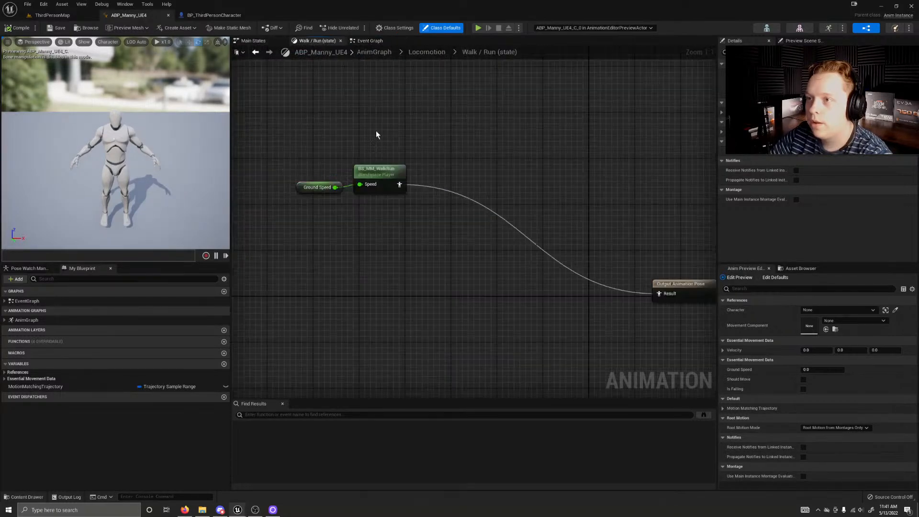
click(252, 41)
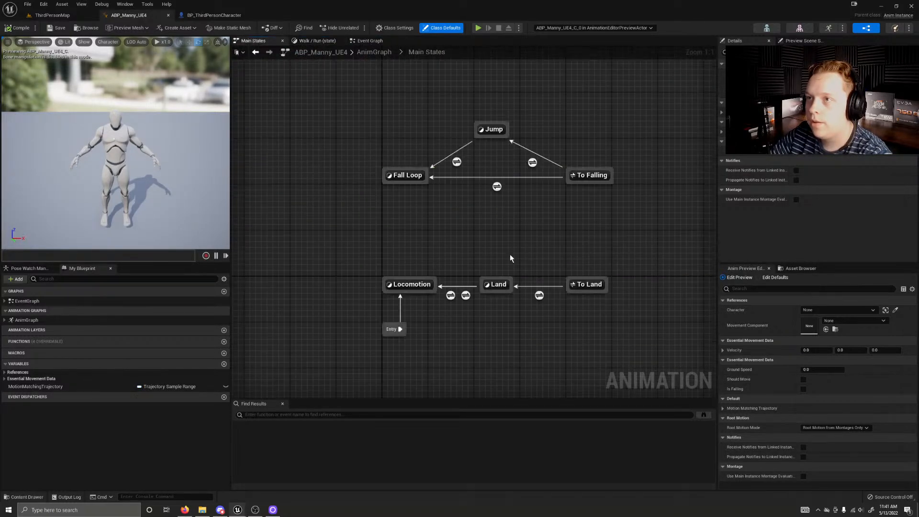
click(355, 52)
right_drag(432, 165, 280, 129)
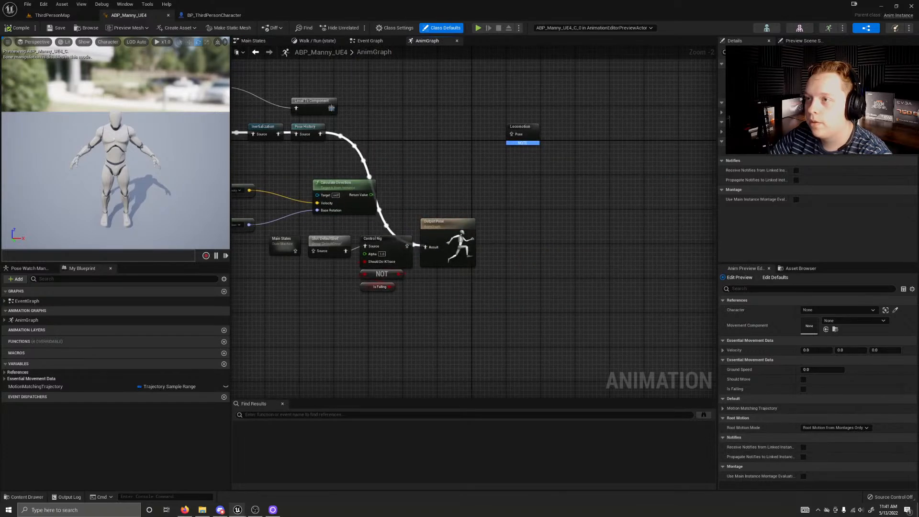
right_drag(352, 114, 526, 162)
drag(396, 134, 599, 180)
right_drag(330, 230, 342, 182)
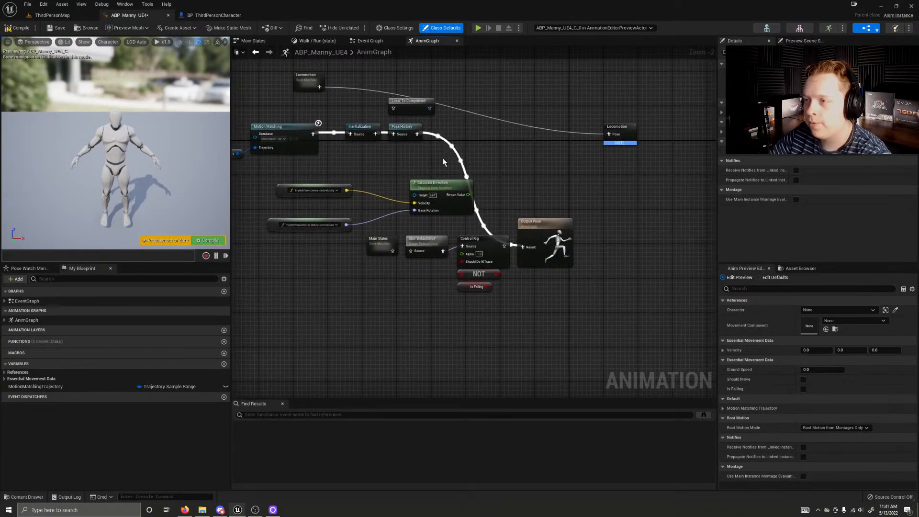
ctrl+drag(417, 134, 494, 165)
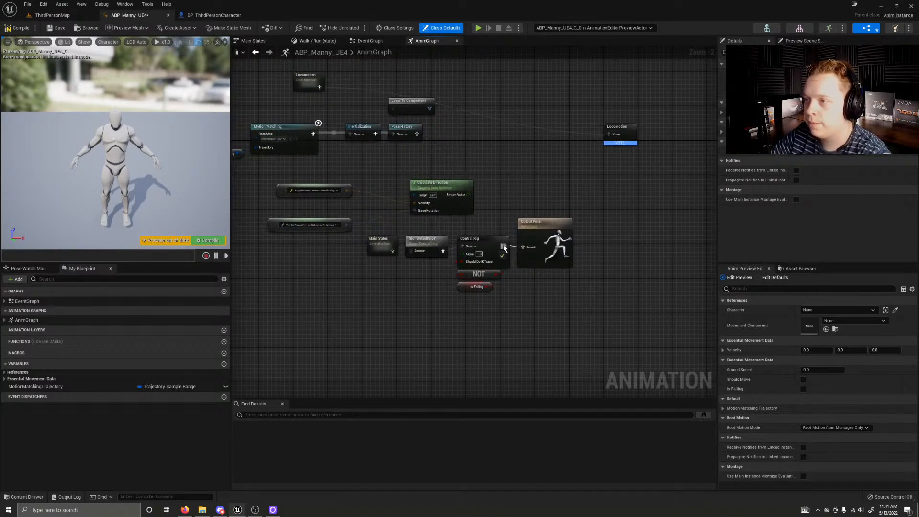
click(18, 28)
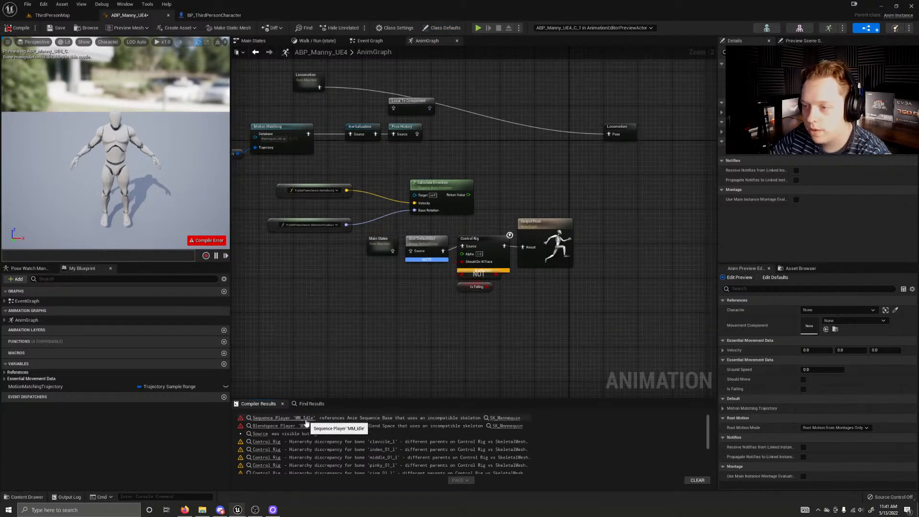
Inspect the MM_Idle sequence player in the Idle state, then save ABP_Manny_UE4.
double_click(307, 83)
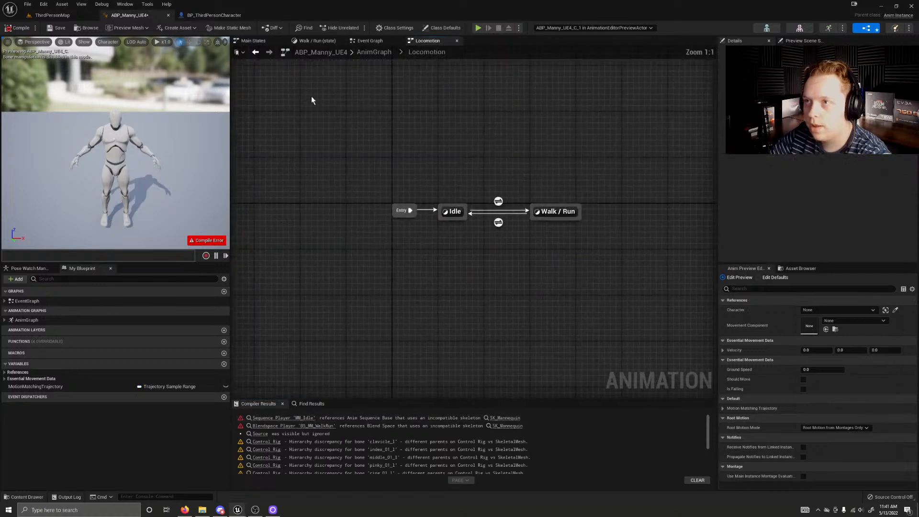
double_click(467, 222)
click(453, 227)
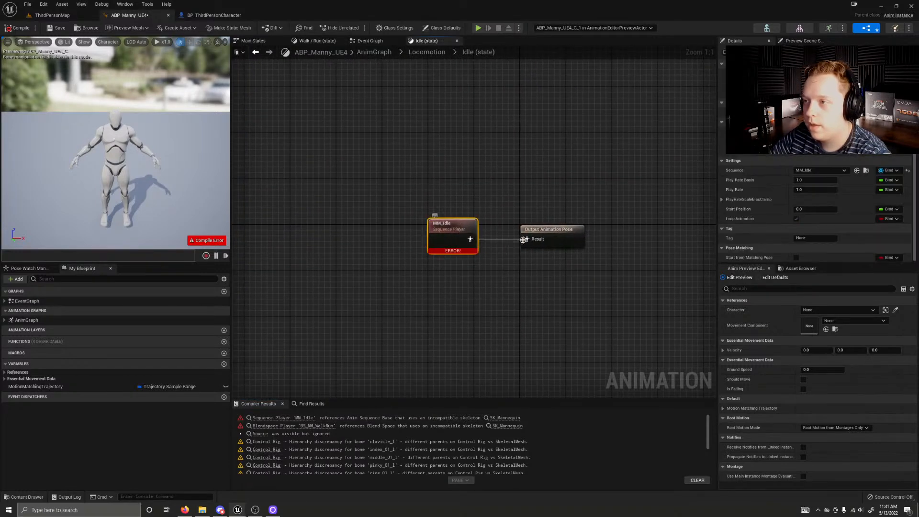
click(791, 270)
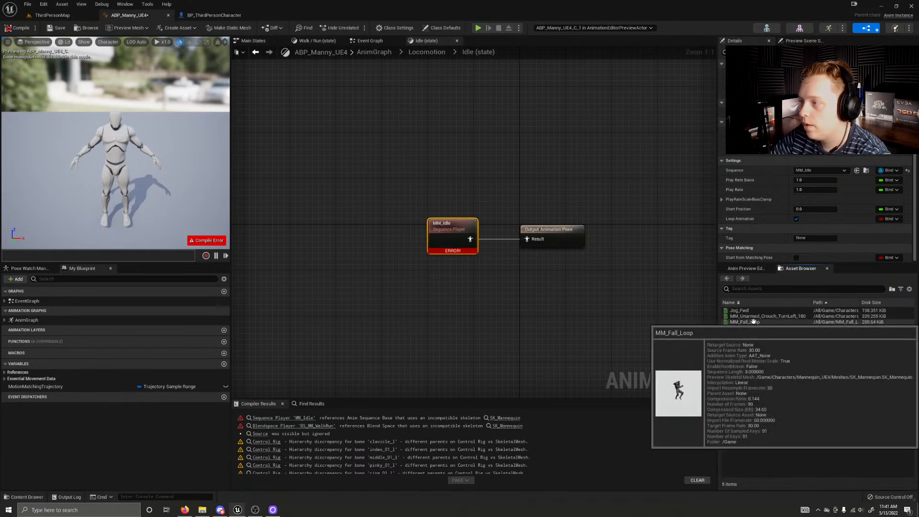
mouse_move(745, 328)
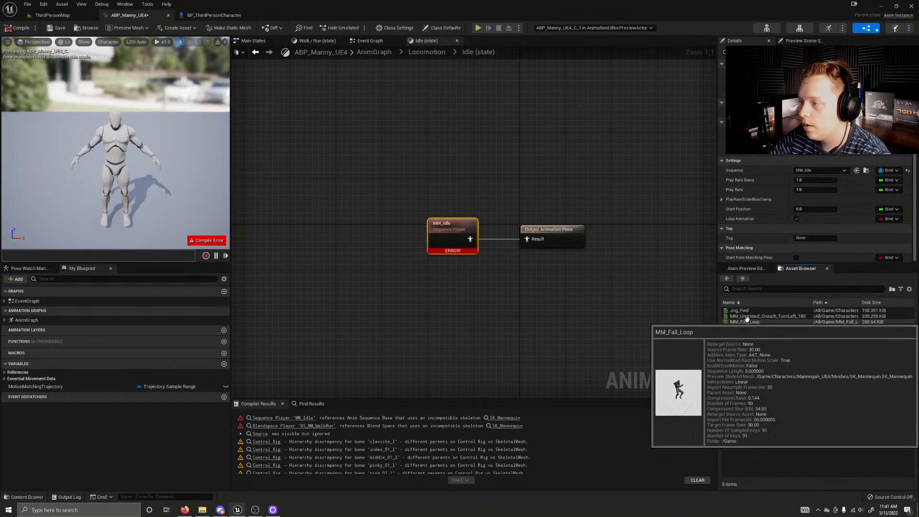
click(522, 293)
click(56, 27)
click(52, 15)
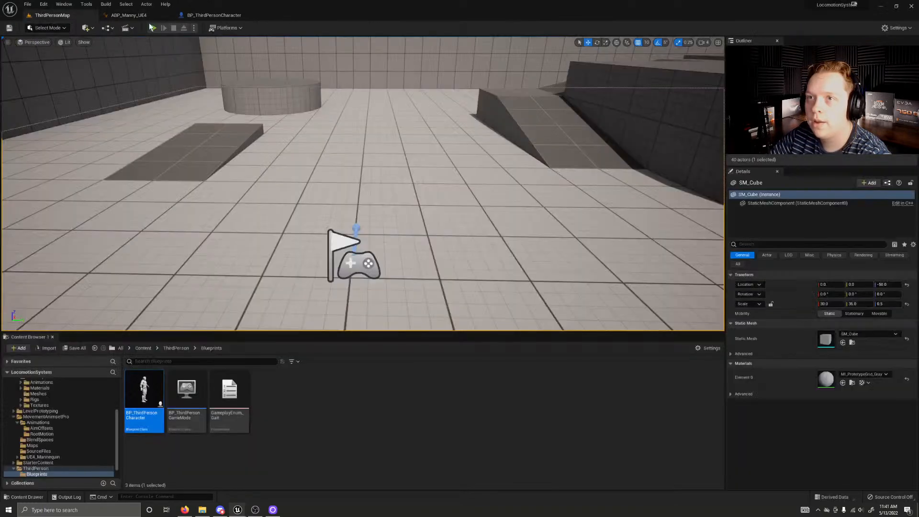
Navigate from ThirdPerson up to Content and into the MovementAnimsetPro folder.
click(176, 348)
click(143, 347)
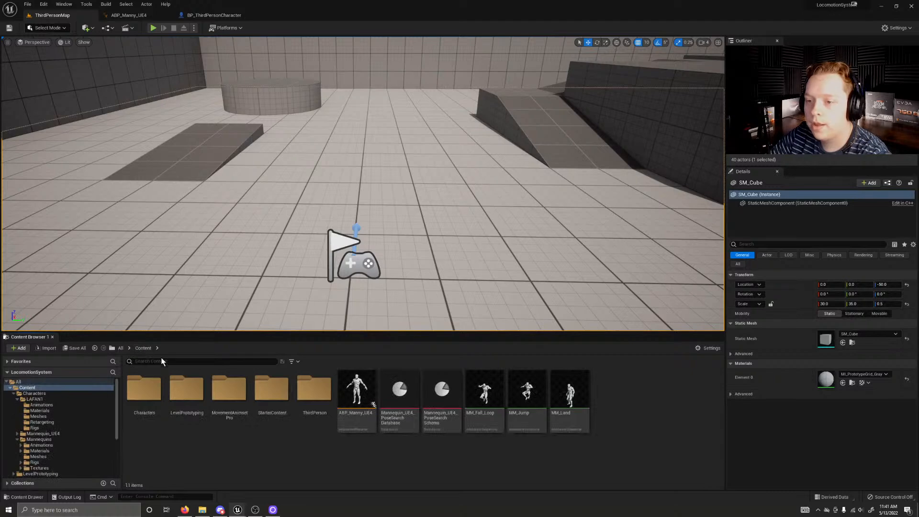
double_click(233, 417)
In ABP_Manny_UE4, disconnect MM_Idle from Output Pose and Locomotion from its cached pose.
click(151, 17)
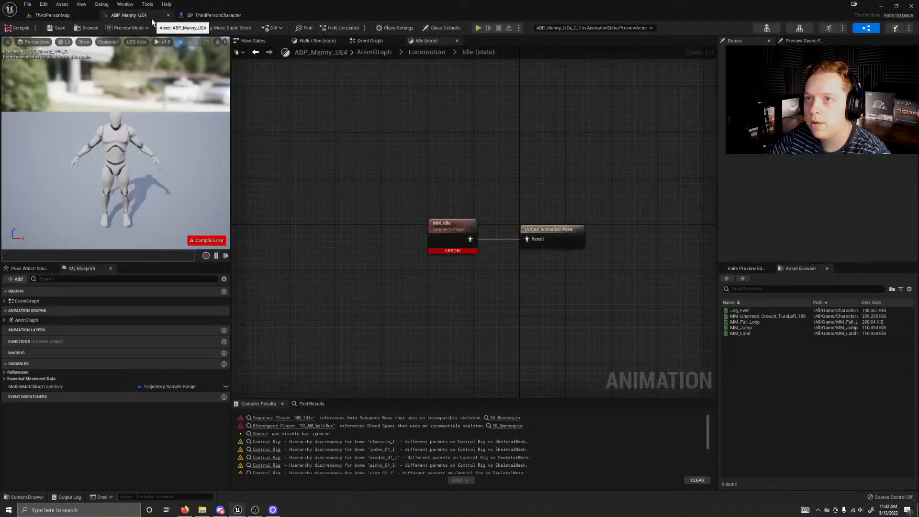
alt+click(471, 240)
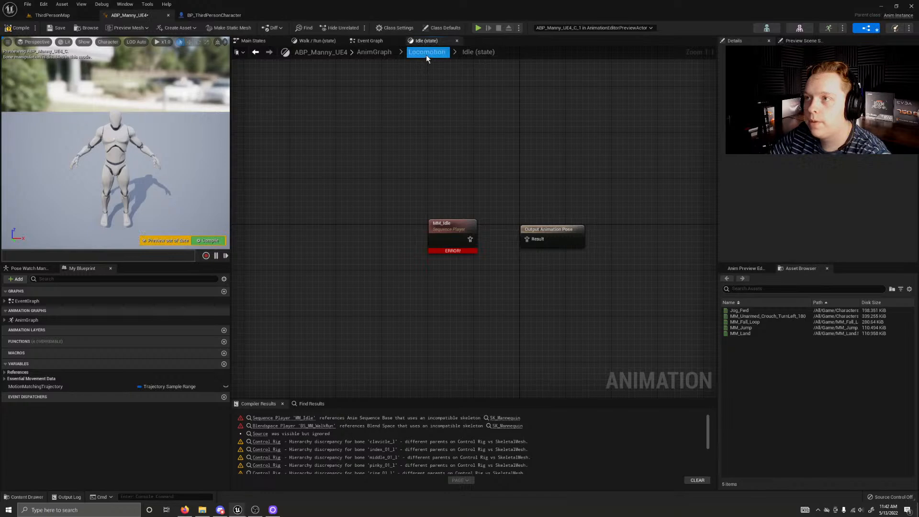
click(383, 52)
alt+click(402, 132)
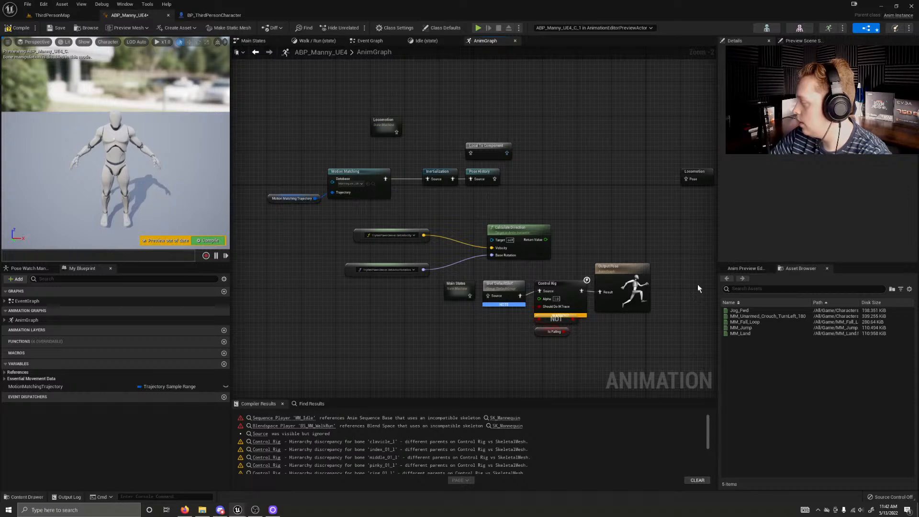
Find 'runfwd' in the MovementAnimsetPro RootMotion animations and open RunFwdLoop.
click(81, 16)
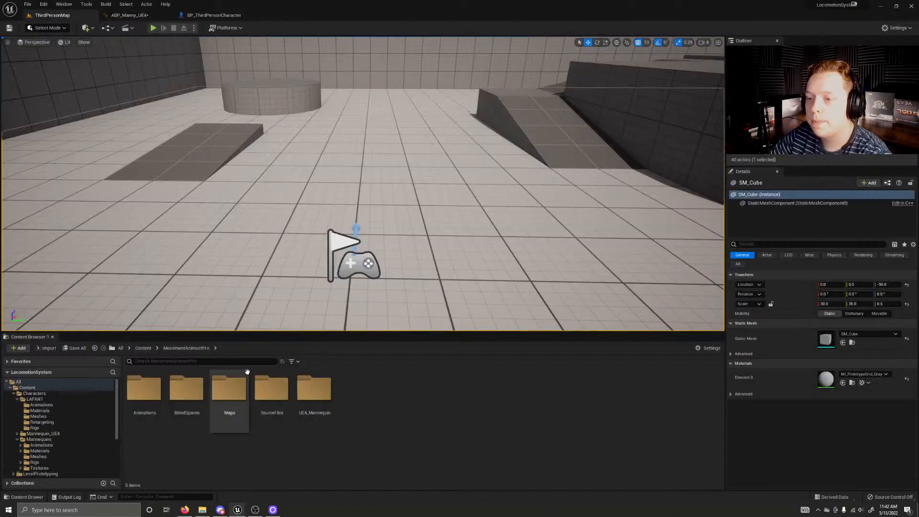
double_click(164, 415)
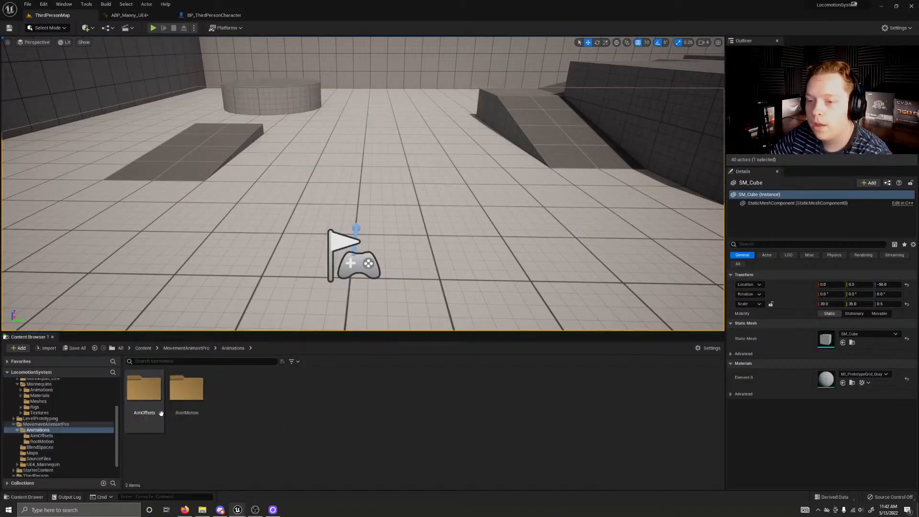
double_click(186, 404)
click(199, 361)
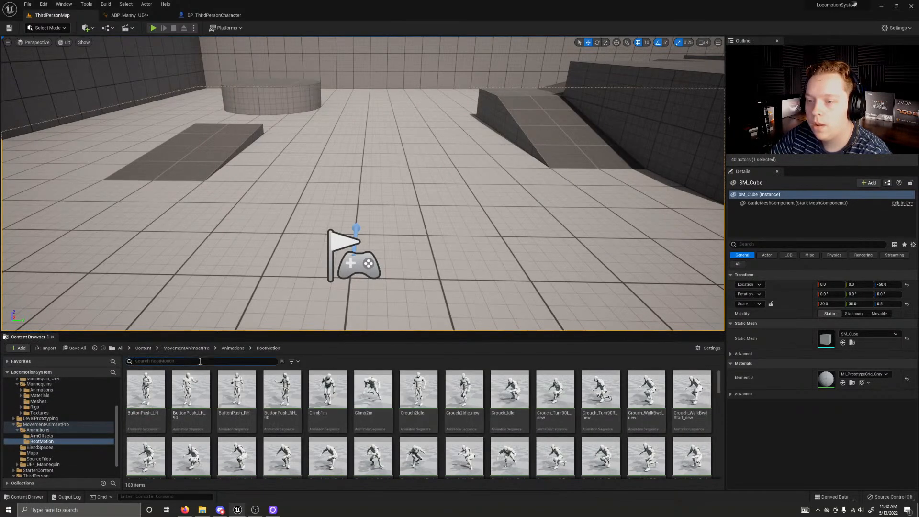
text(runfwd)
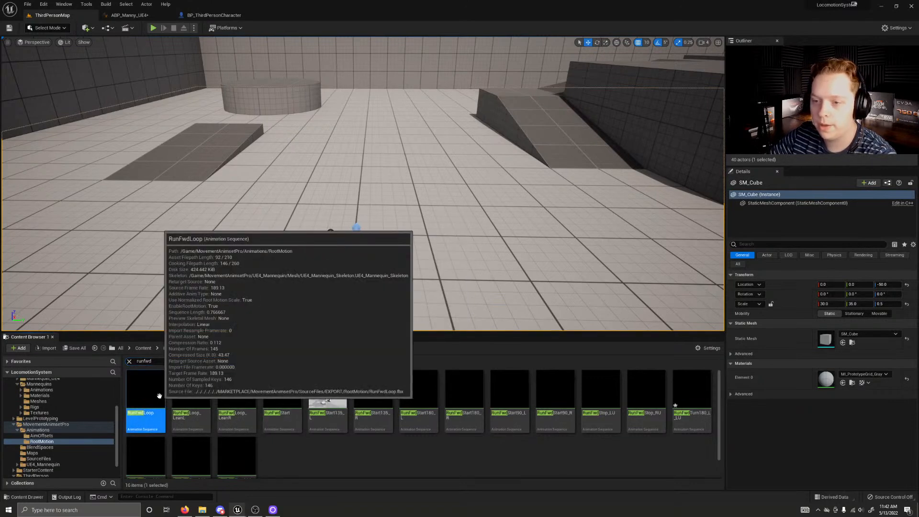
double_click(146, 393)
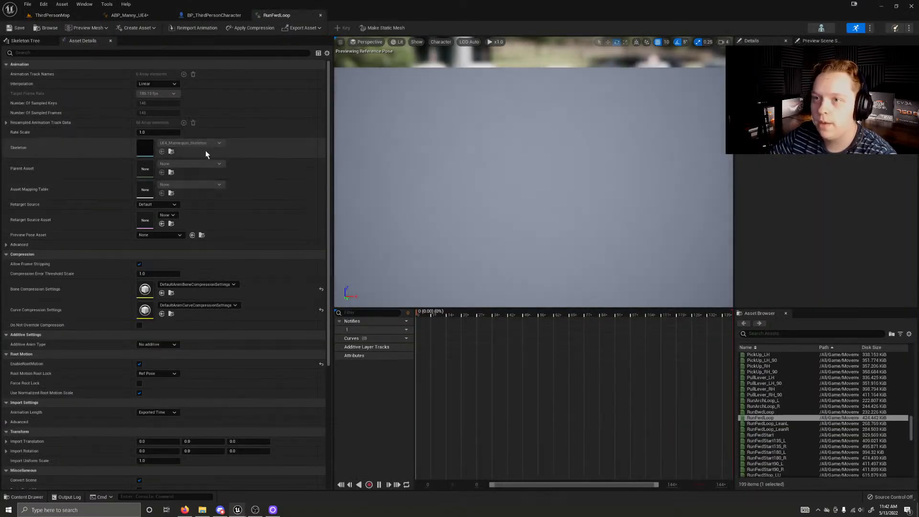
Give UE4_Mannequin_Skeleton an SK_Mannequin preview mesh, save it and close the editor.
click(171, 151)
double_click(188, 400)
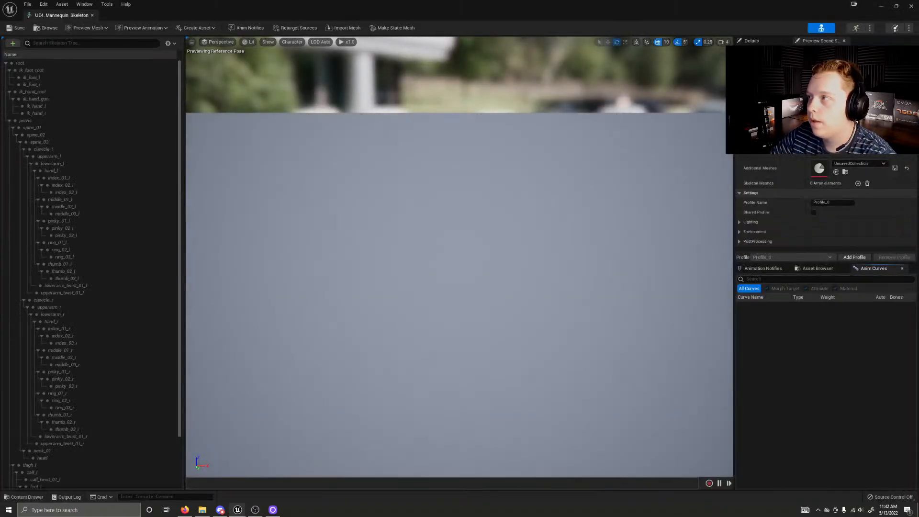
click(48, 121)
click(859, 106)
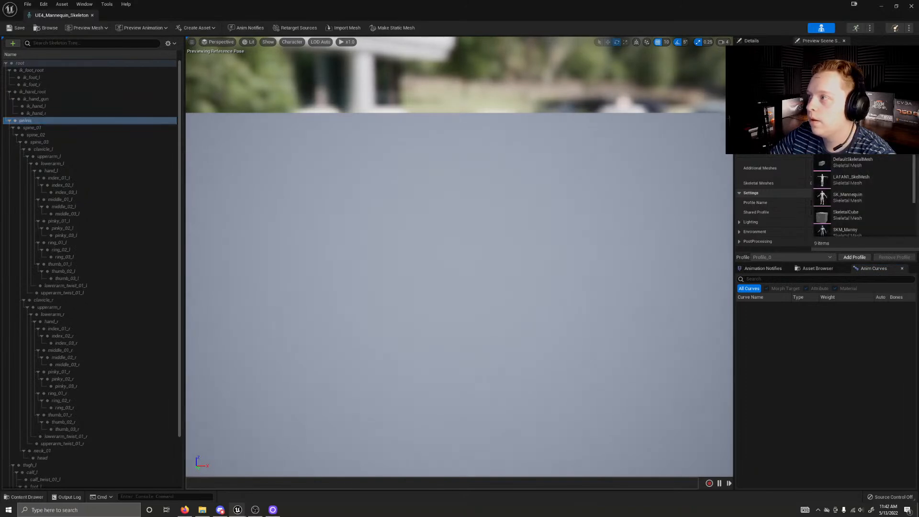
click(850, 196)
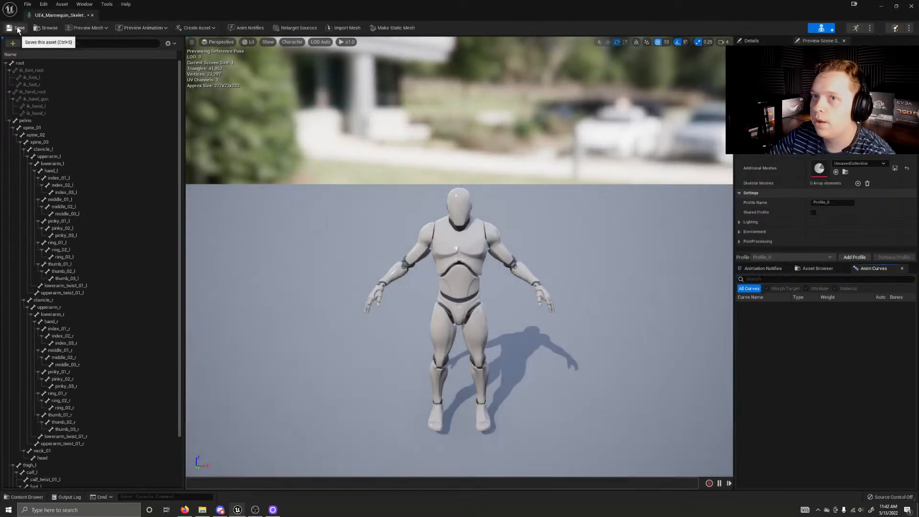
click(18, 30)
click(92, 15)
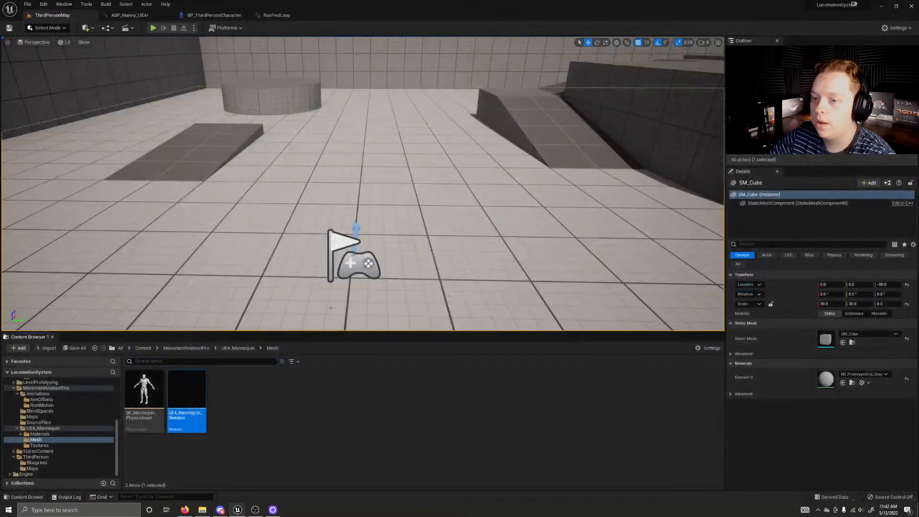
Delete UE4_Mannequin_Skeleton, replacing its references with SK_Mannequin_Skeleton, and save the changed assets.
key(Delete)
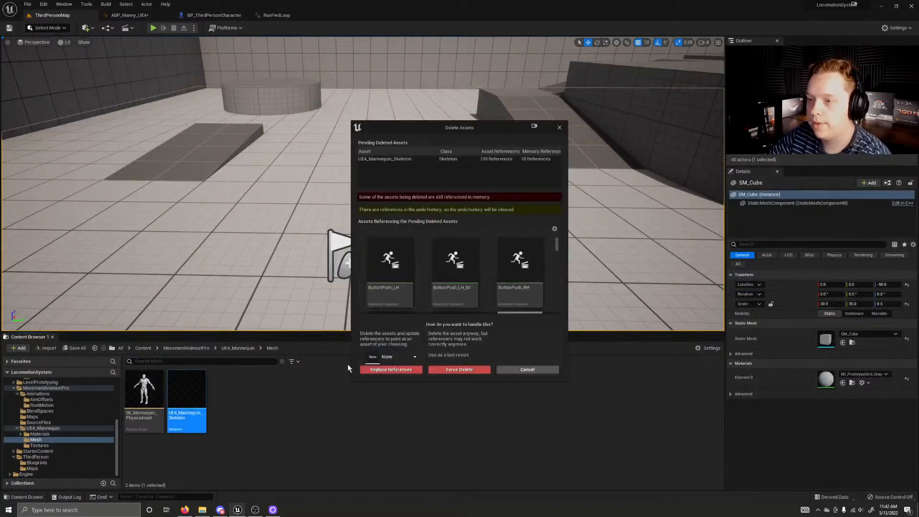
click(404, 356)
scroll(421, 407, down, 2)
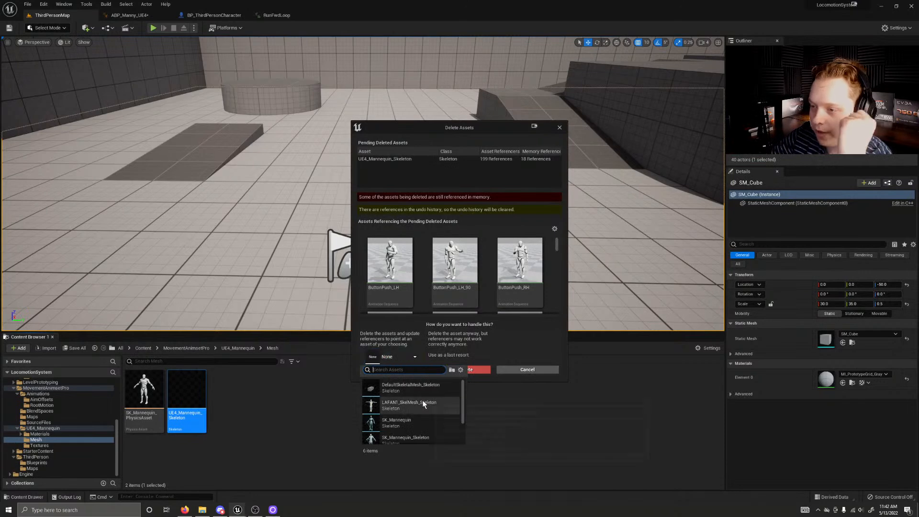
click(422, 424)
click(389, 372)
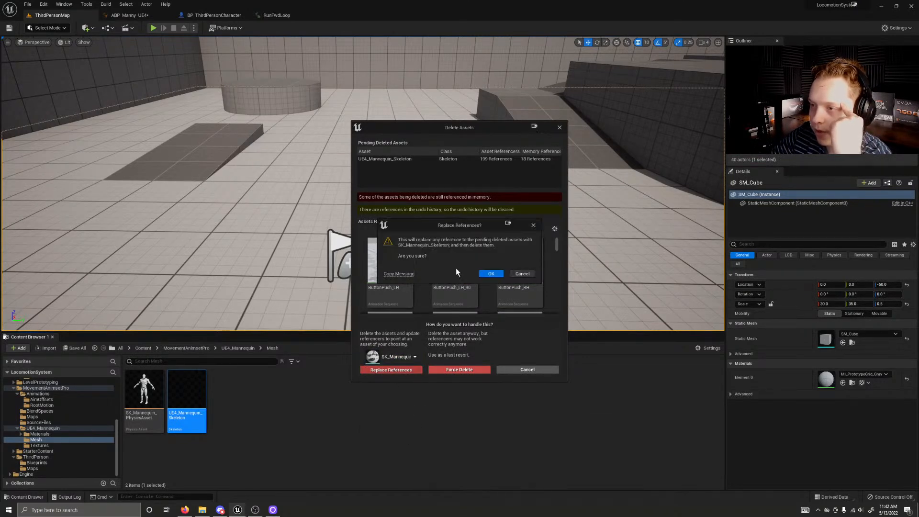
click(493, 274)
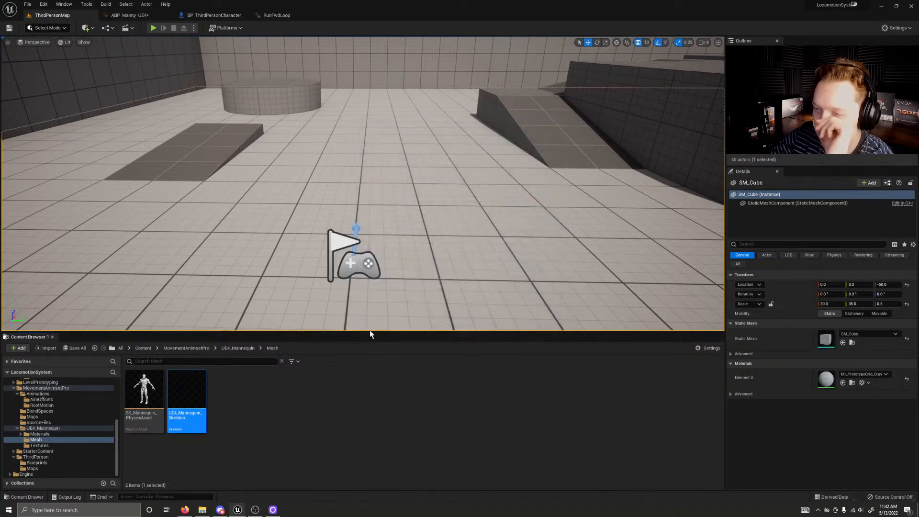
click(470, 332)
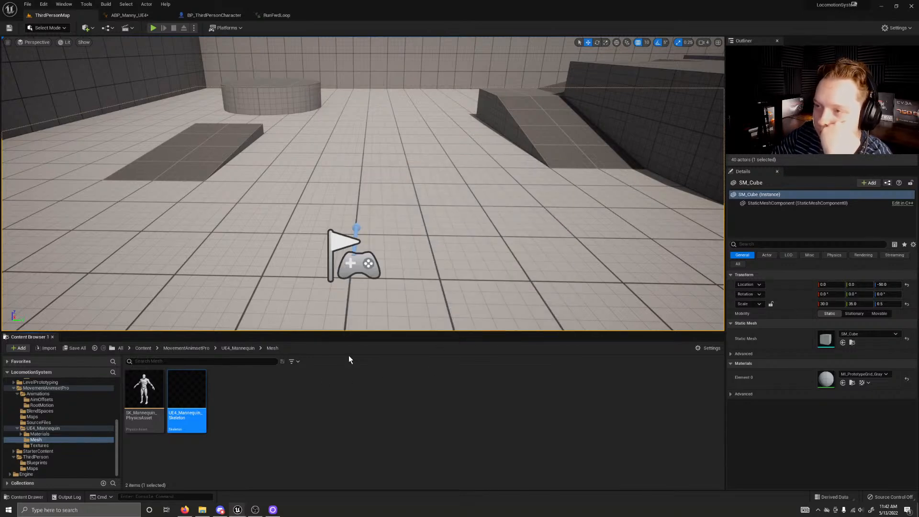
Delete the SK_Mannequin_PhysicsAsset.
click(154, 396)
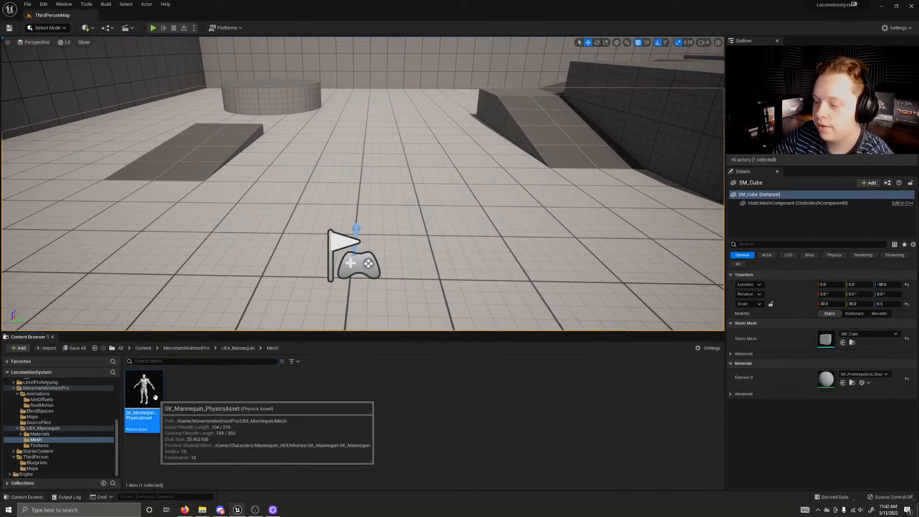
key(Delete)
click(391, 365)
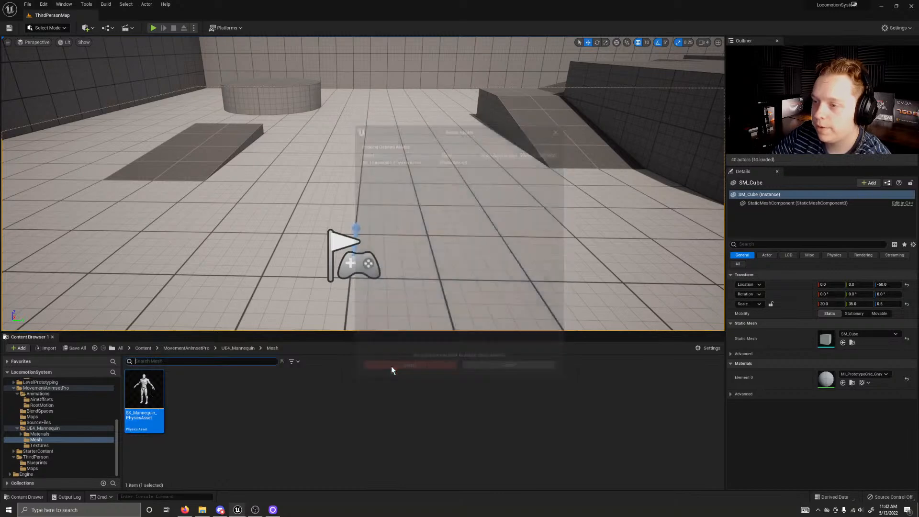
Open ButtonPush_RH in MovementAnimsetPro's RootMotion folder to check its skeleton, then close it.
click(238, 348)
click(191, 349)
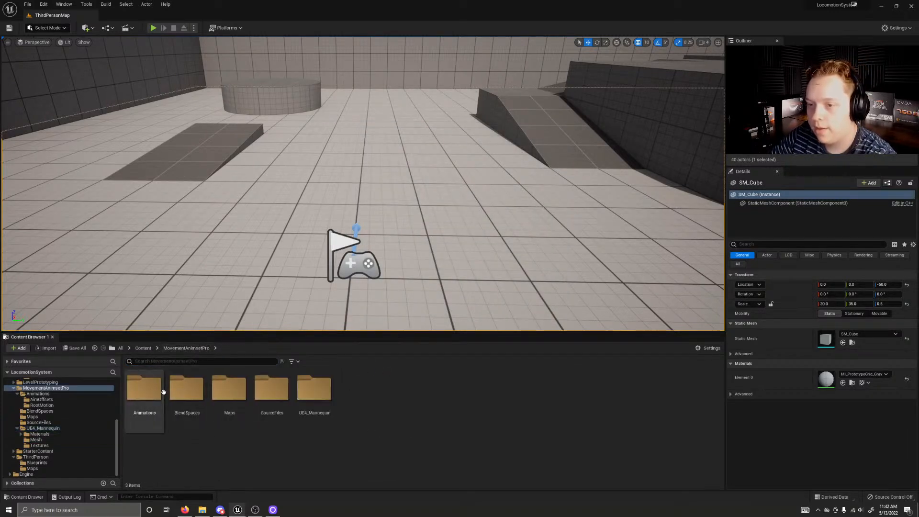
double_click(144, 388)
double_click(194, 390)
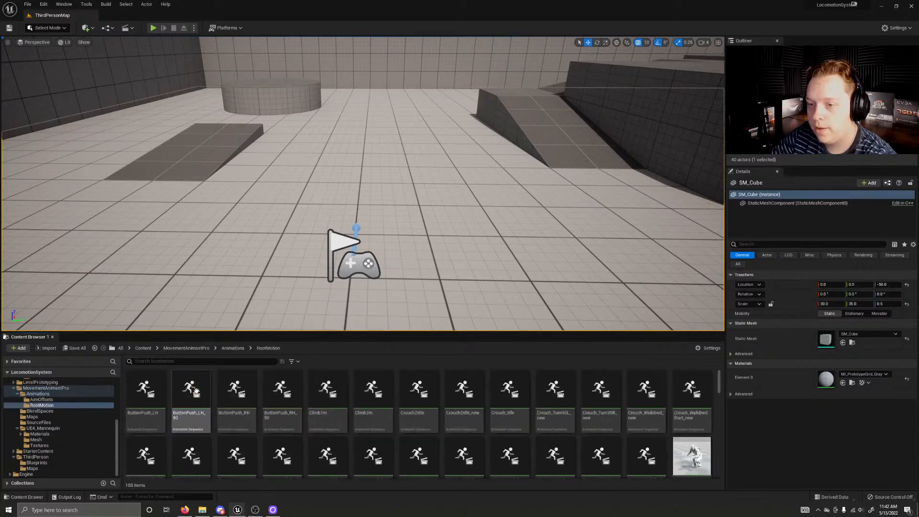
double_click(225, 389)
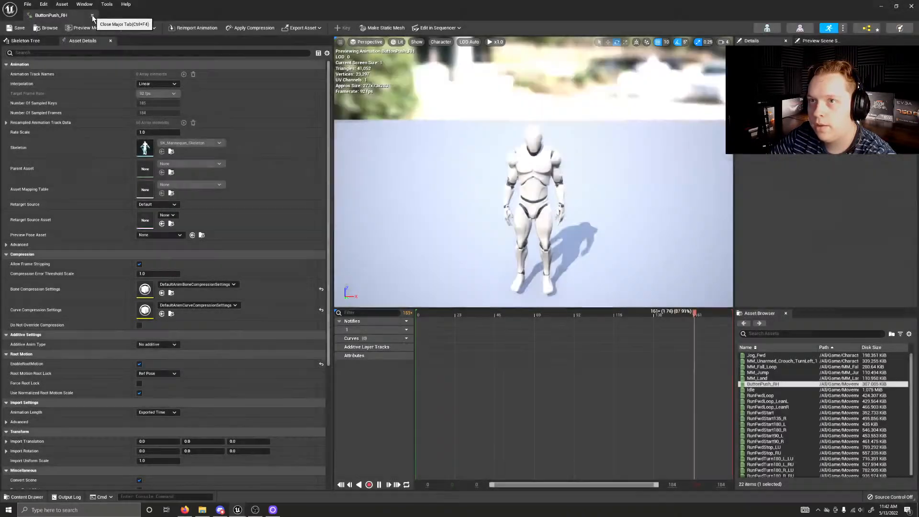
click(92, 15)
Play the level, move the character with W, S, A, D, then stop.
click(153, 28)
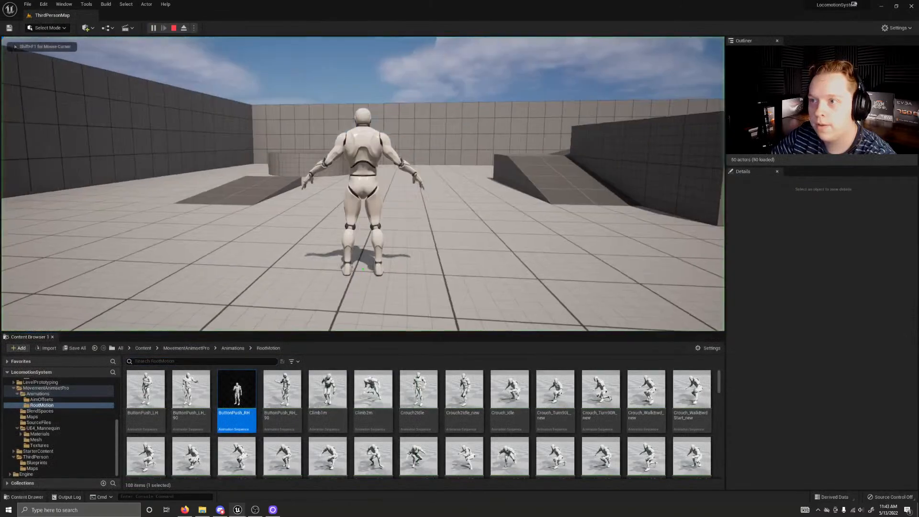
key(w)
key(s)
key(a)
key(d)
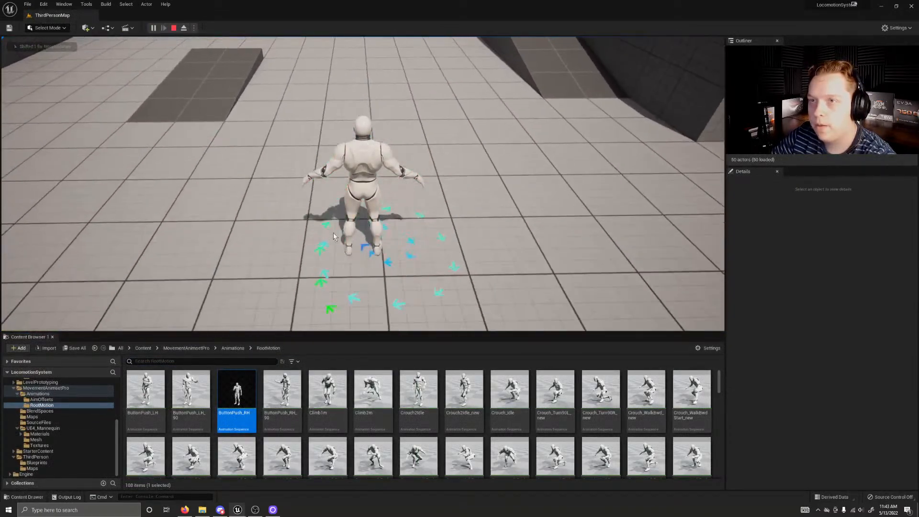
key(Escape)
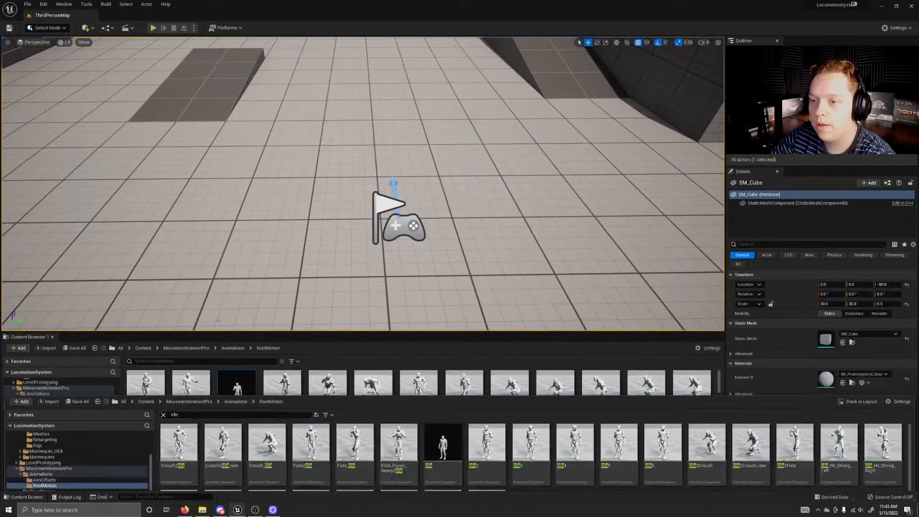
Open ABP_Manny_UE4, detach Output Pose from the Control Rig, and compile.
click(141, 348)
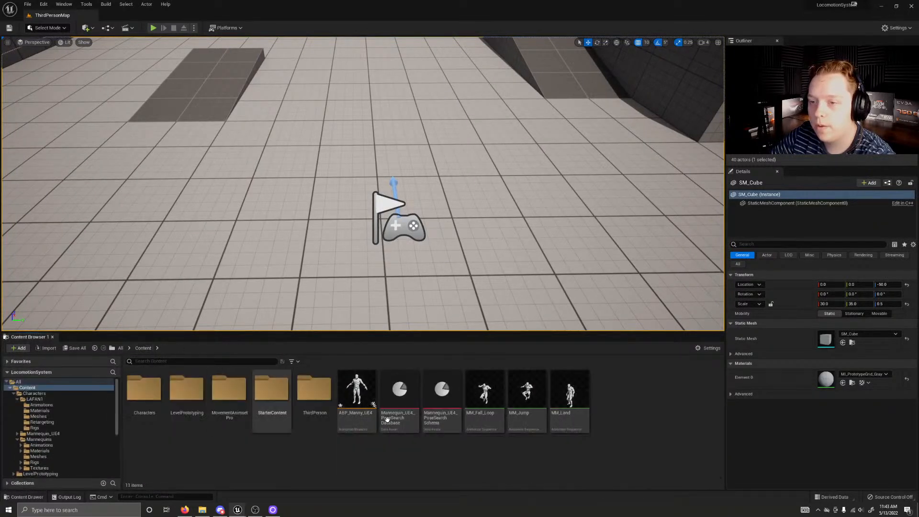
click(357, 391)
double_click(359, 391)
scroll(373, 305, down, 2)
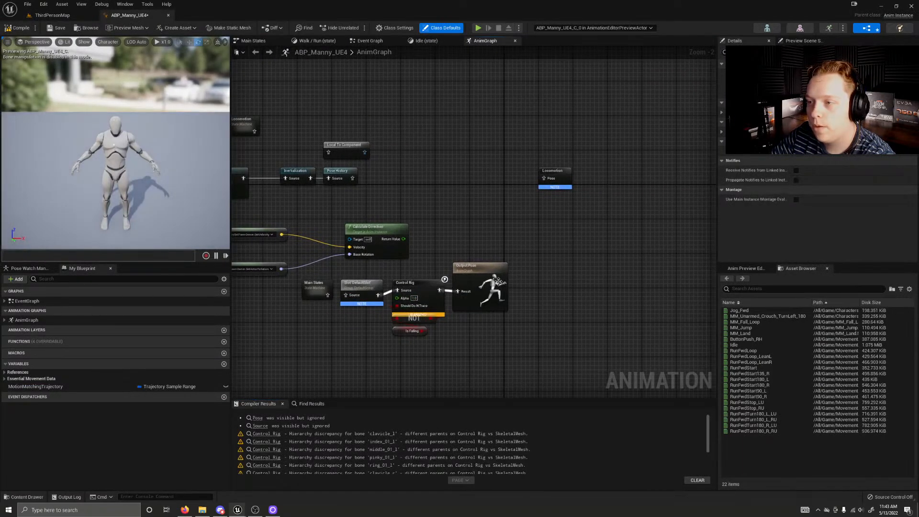
drag(497, 282, 542, 269)
ctrl+drag(443, 290, 447, 273)
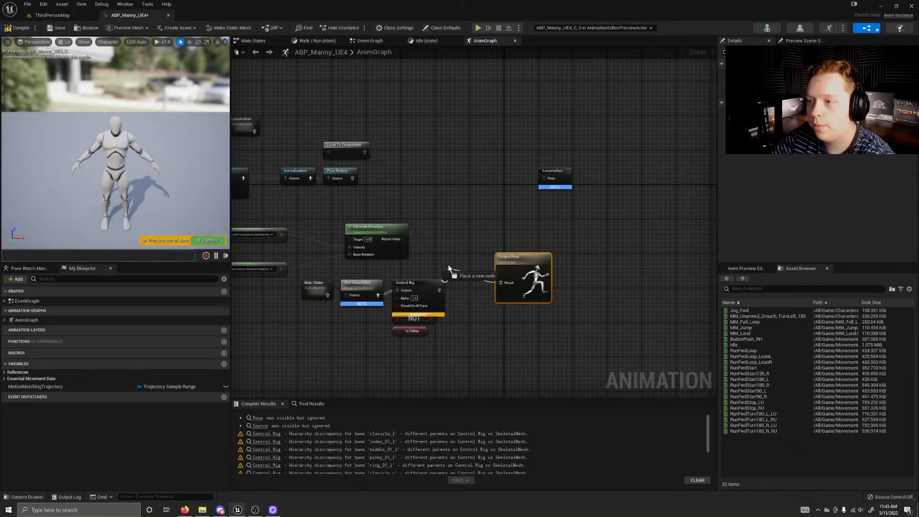
right_drag(341, 201, 510, 201)
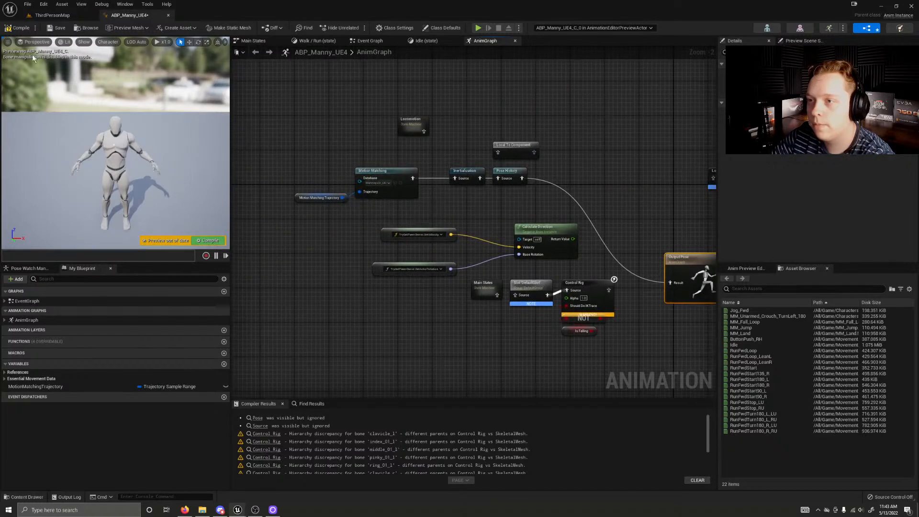
click(18, 28)
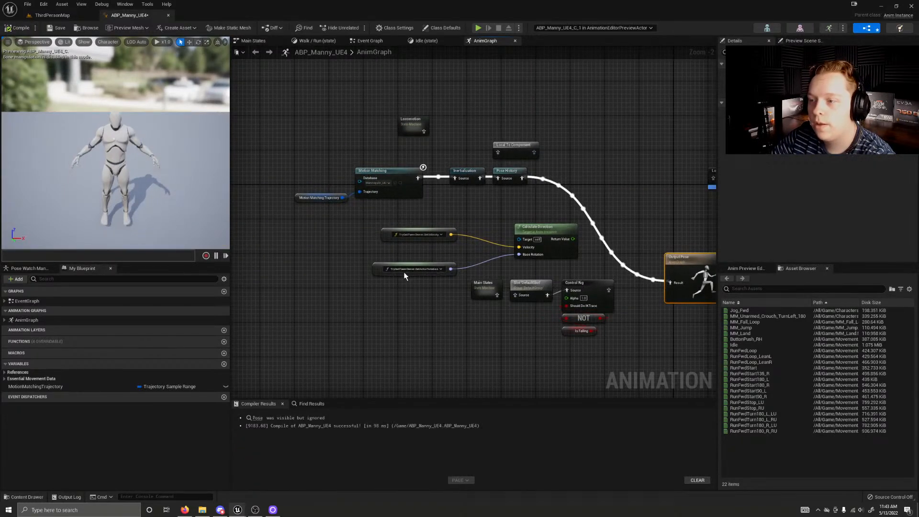
Delete the Locomotion, Local To Component and Main States nodes from the AnimGraph.
right_drag(393, 322, 354, 317)
click(261, 418)
key(Delete)
scroll(555, 246, down, 4)
right_drag(555, 246, 565, 244)
drag(501, 221, 382, 191)
key(Delete)
drag(352, 344, 455, 280)
key(Delete)
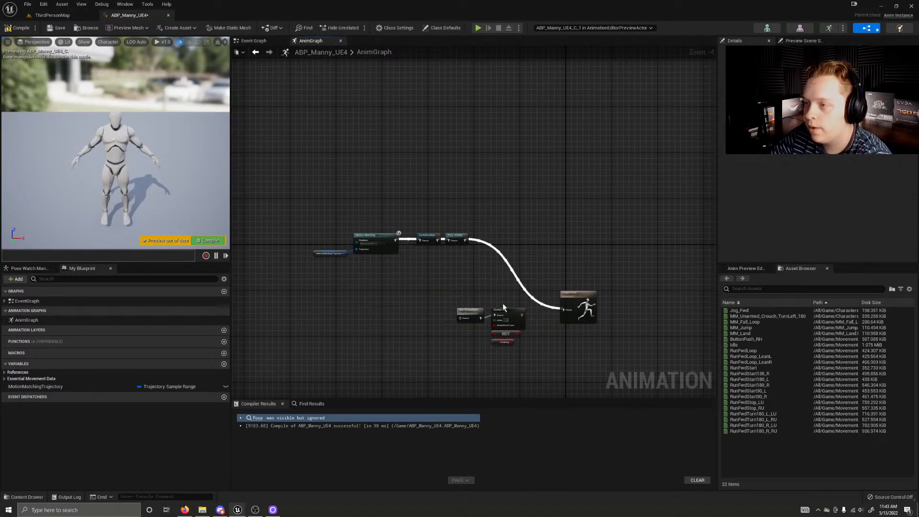
Feed an Idle animation node into Output Pose and compile.
scroll(416, 306, up, 3)
right_drag(450, 259, 407, 289)
click(341, 425)
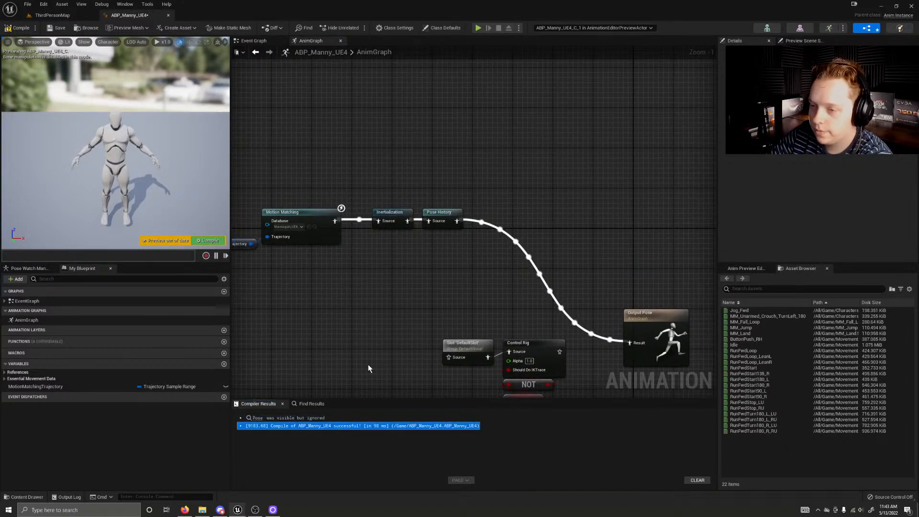
right_drag(344, 273, 367, 299)
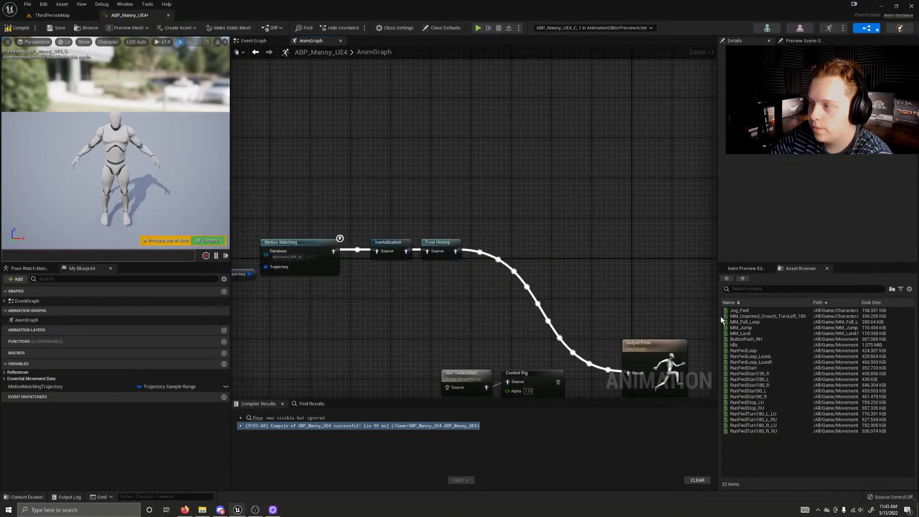
drag(747, 345, 628, 373)
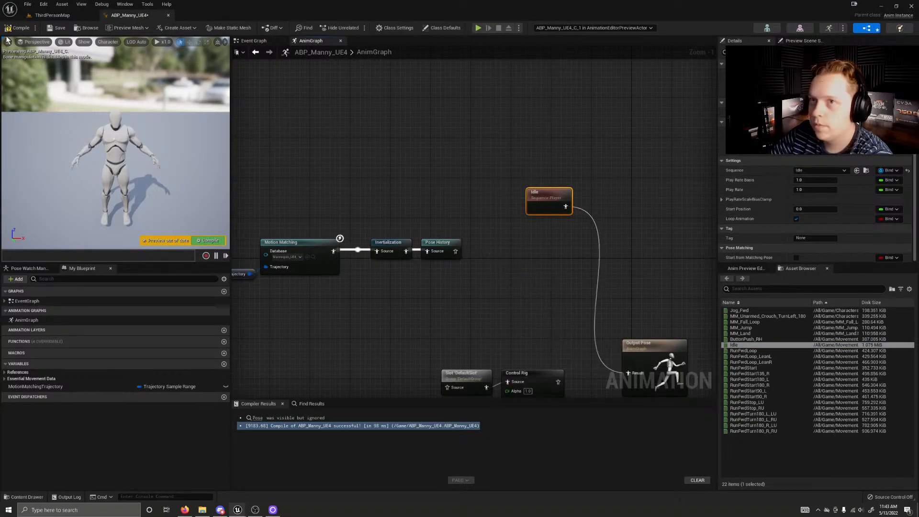
click(19, 28)
Wire Pose History into Output Pose, delete the Idle node, and select Motion Matching.
drag(629, 373, 455, 252)
key(Delete)
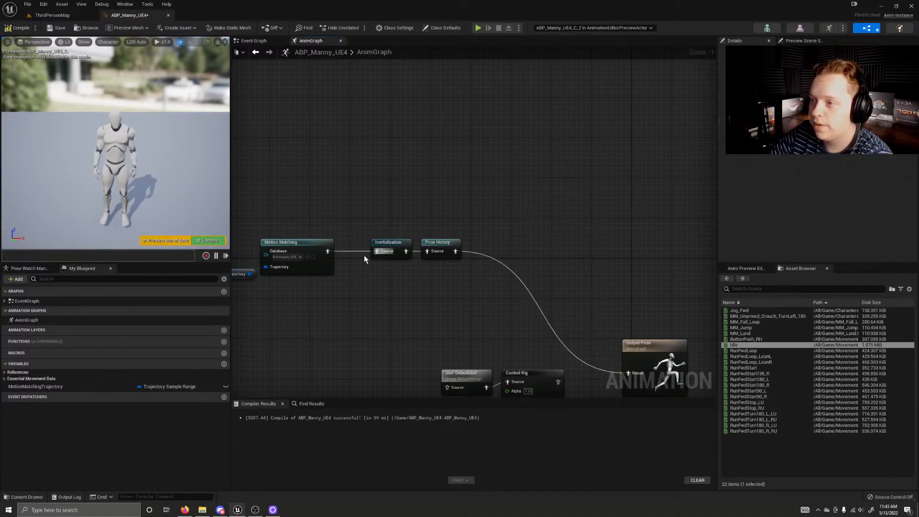
right_drag(365, 262, 617, 270)
click(568, 248)
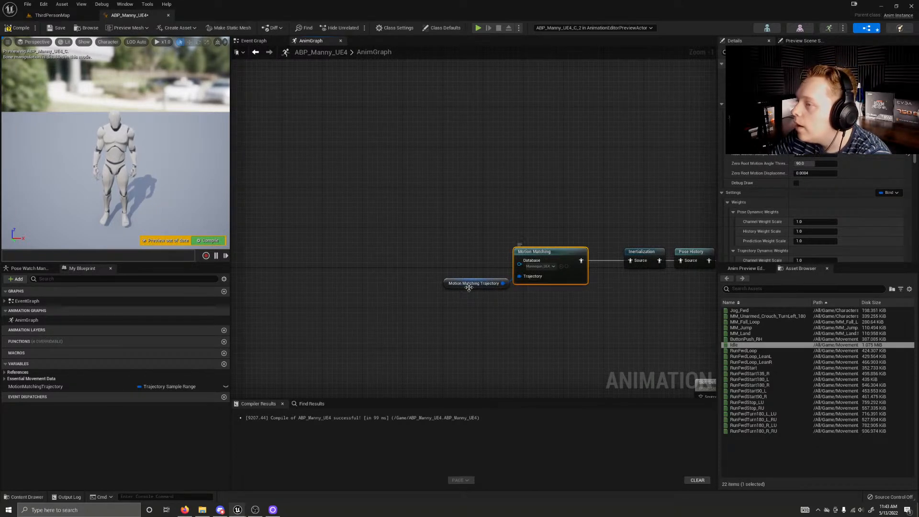
Review the Motion Matching node's database and debug-draw settings, then recompile with F7.
scroll(765, 195, down, 2)
click(539, 267)
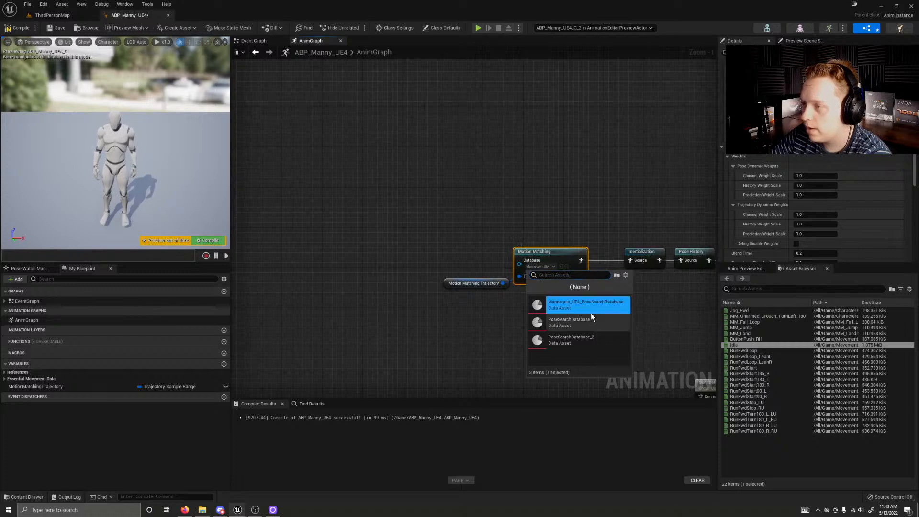
click(570, 206)
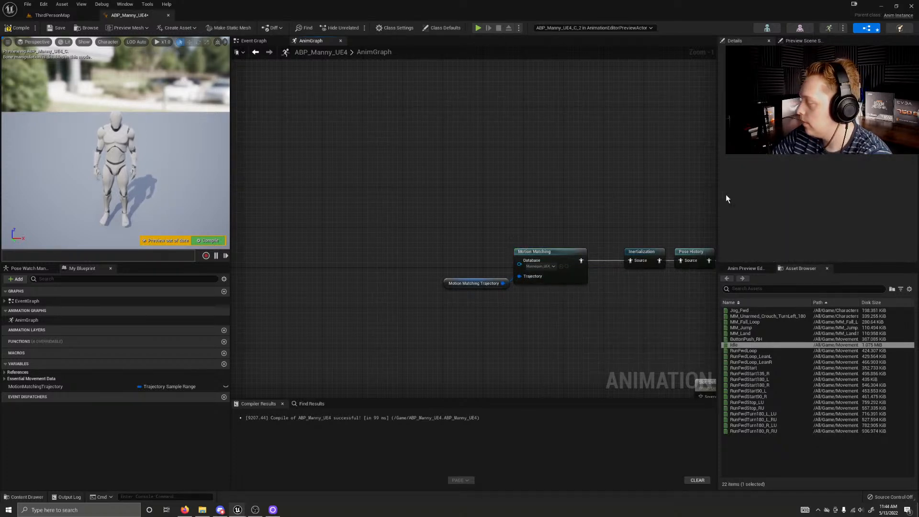
click(535, 254)
scroll(766, 201, down, 5)
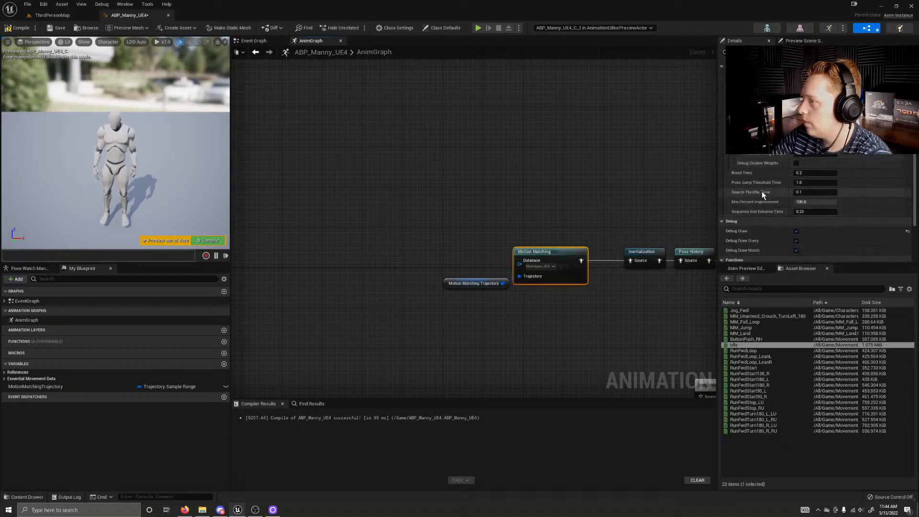
scroll(724, 125, down, 4)
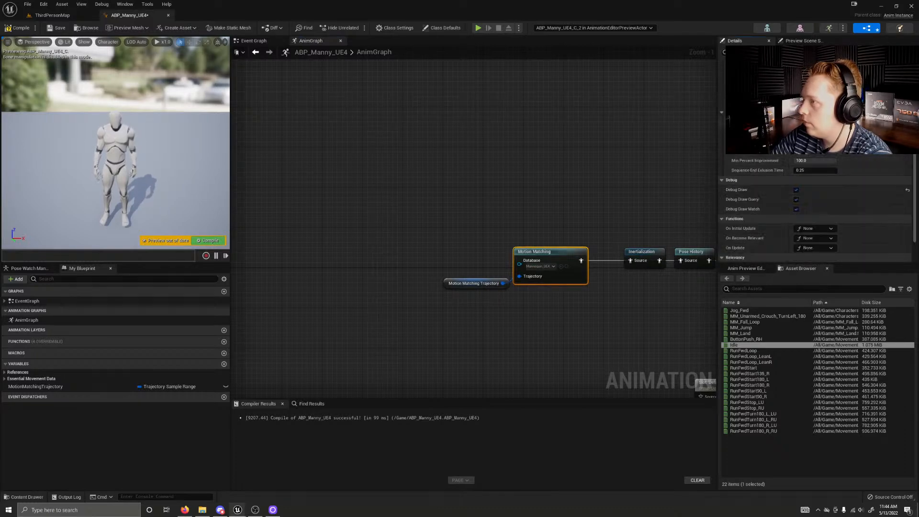
scroll(735, 194, down, 2)
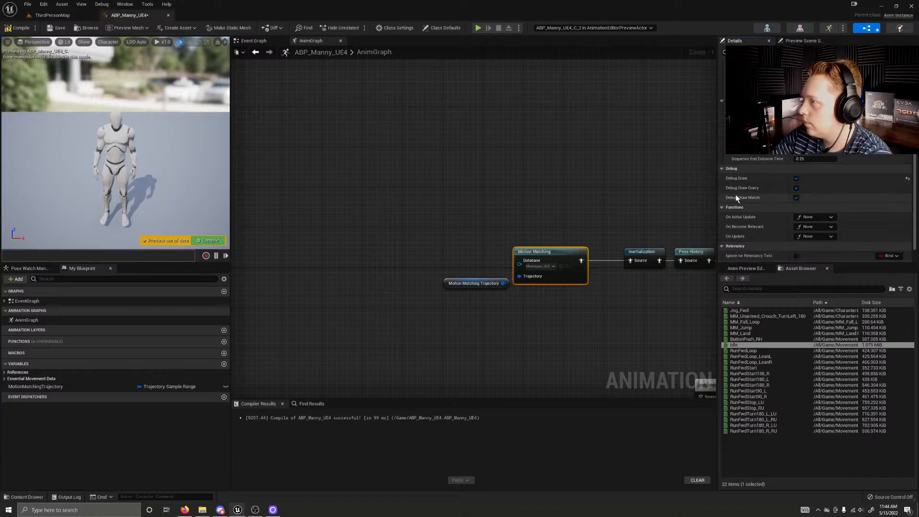
scroll(762, 228, up, 3)
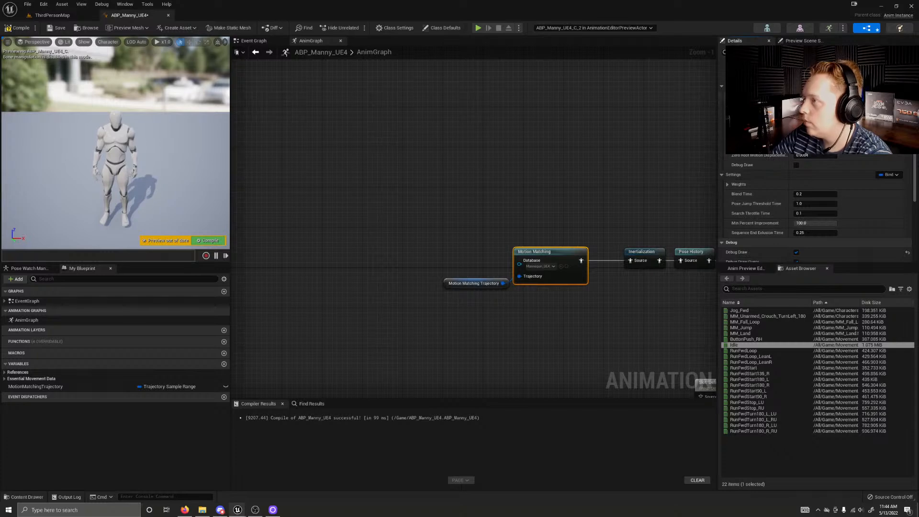
scroll(814, 205, up, 1)
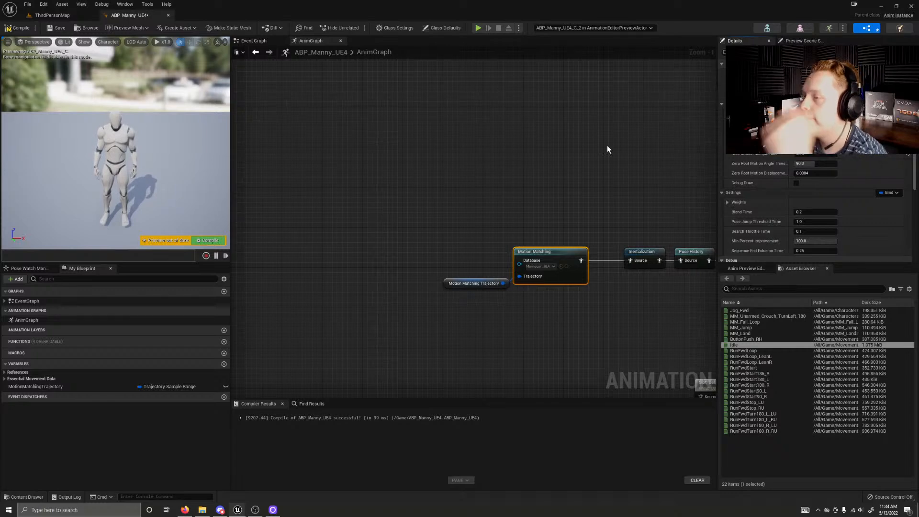
key(F7)
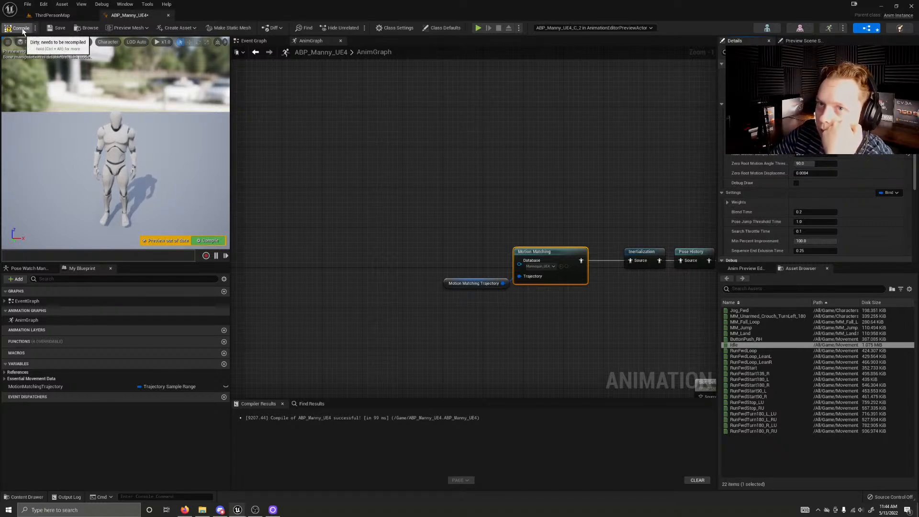
Play ThirdPersonMap, run the mannequin in circles with WASD, stop, and select Mannequin_UE4_PoseSearchDatabase.
click(50, 15)
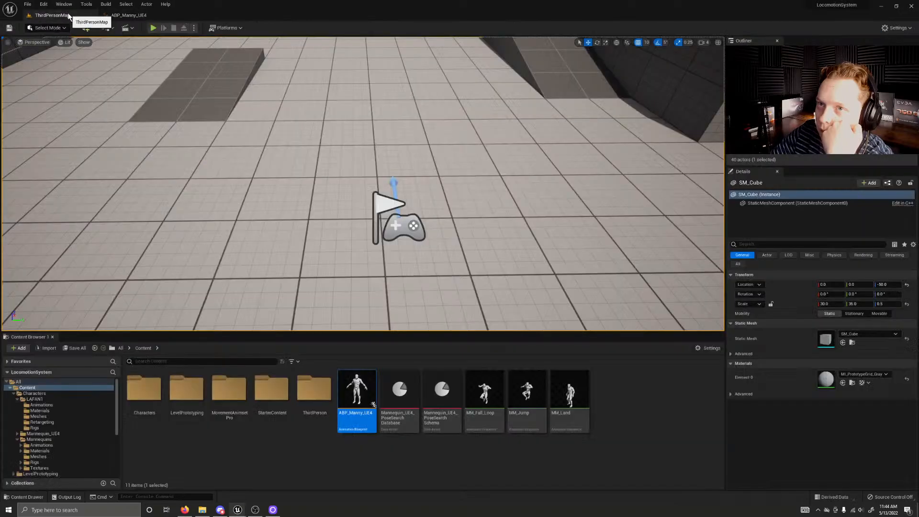
click(153, 28)
key(w)
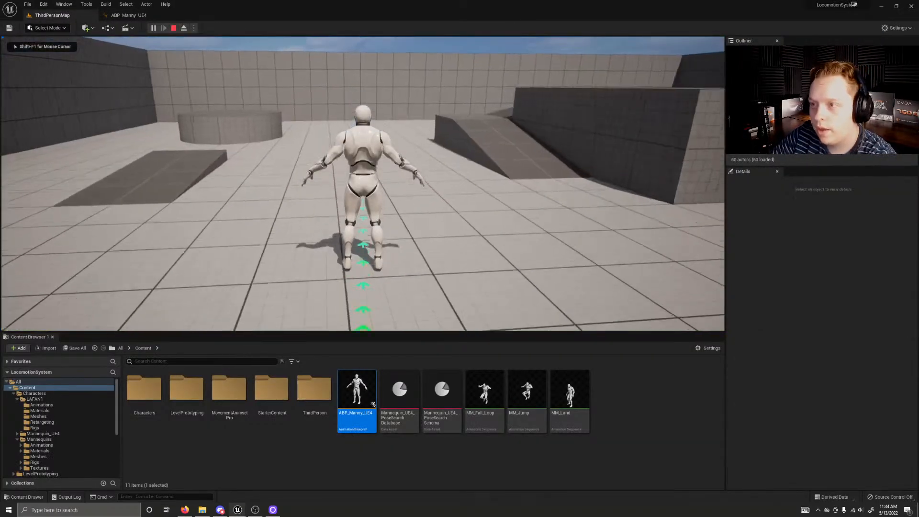
key(a)
key(d)
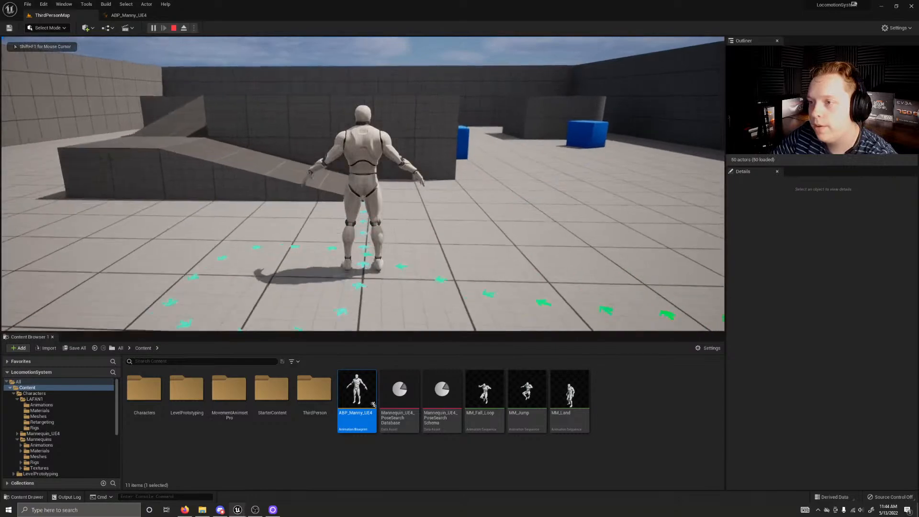
key(a)
key(s)
key(d)
key(w)
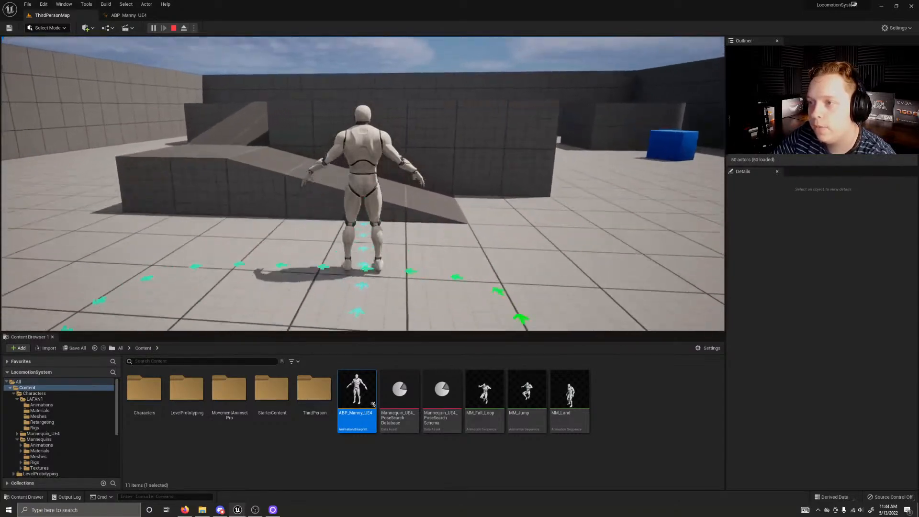
key(a)
key(s)
key(d)
key(Escape)
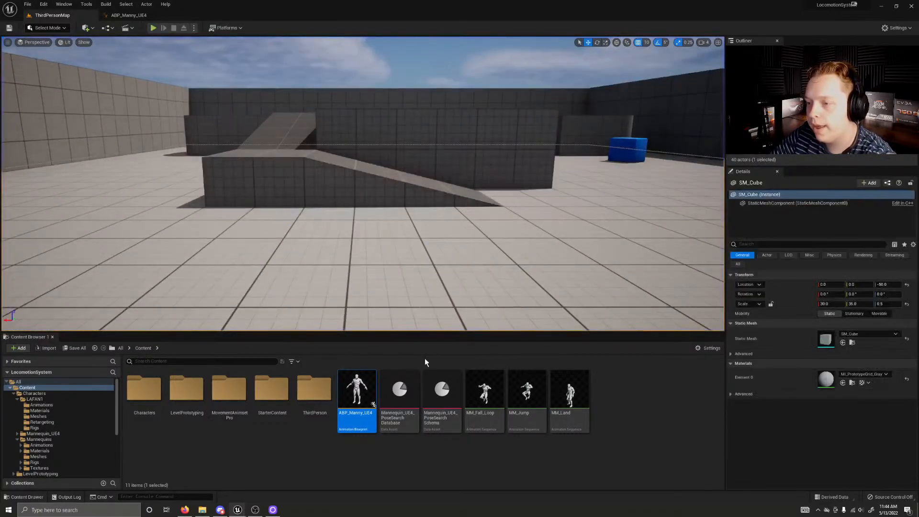
click(401, 390)
Open Mannequin_UE4_PoseSearchDatabase and expand its Trajectory Weight and Pose Weight settings.
double_click(407, 388)
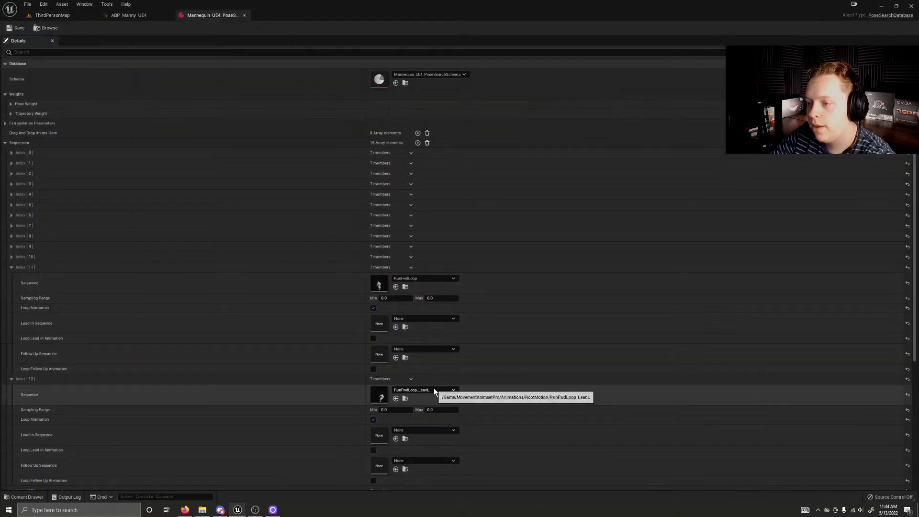
click(10, 113)
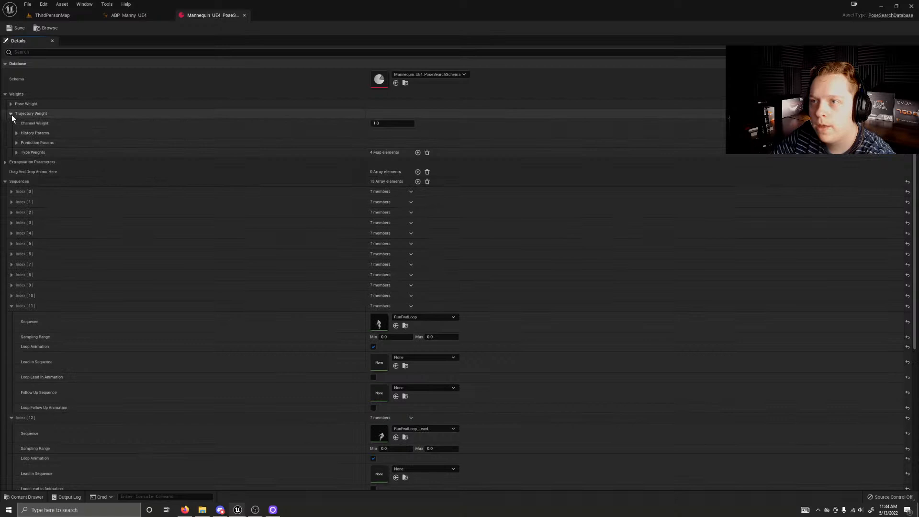
click(11, 104)
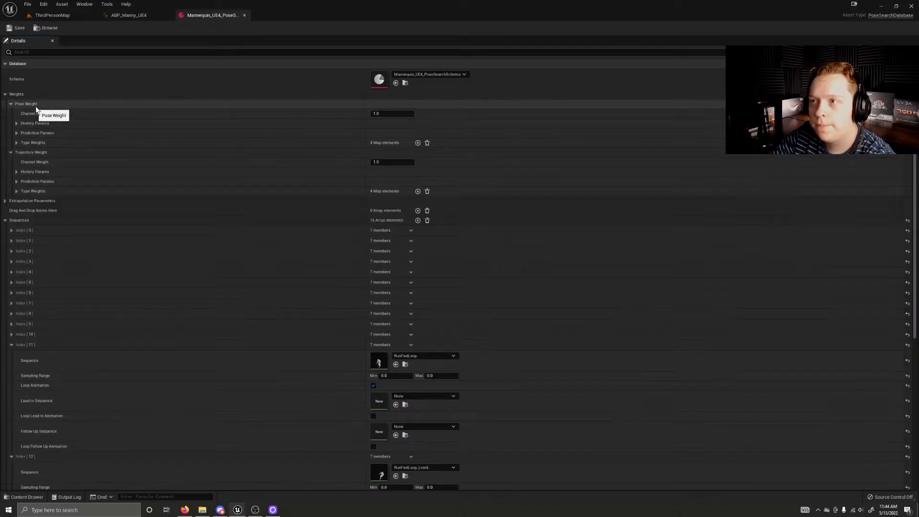
In the Content root, clear the idle search filter and open Mannequin_UE4_PoseSearchSchema.
key(ctrl+space)
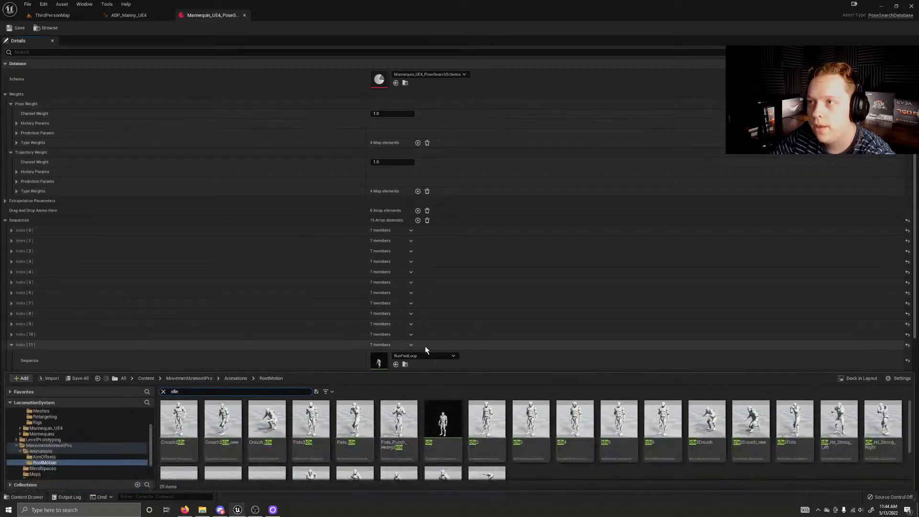
click(143, 379)
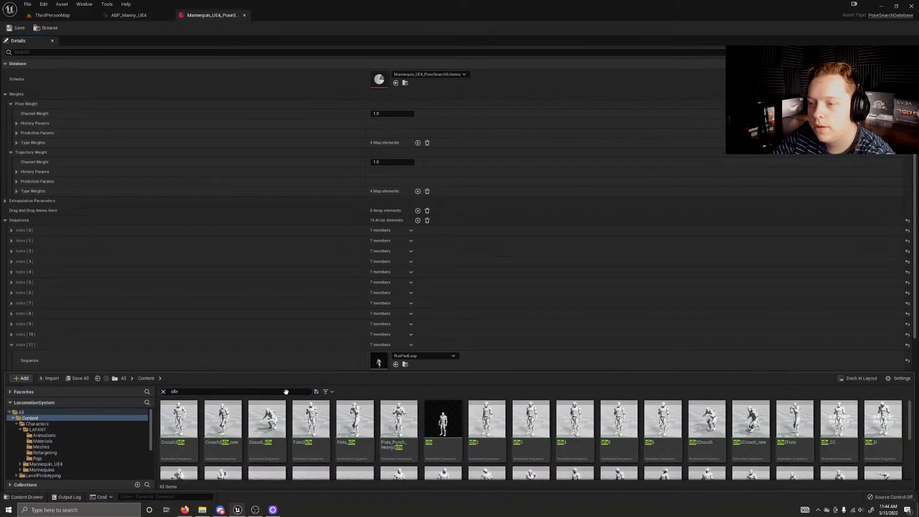
click(163, 392)
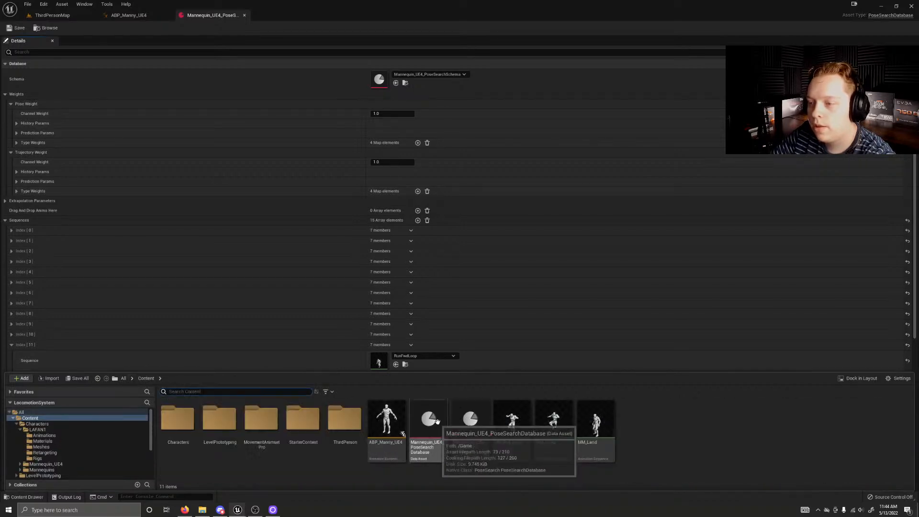
double_click(420, 417)
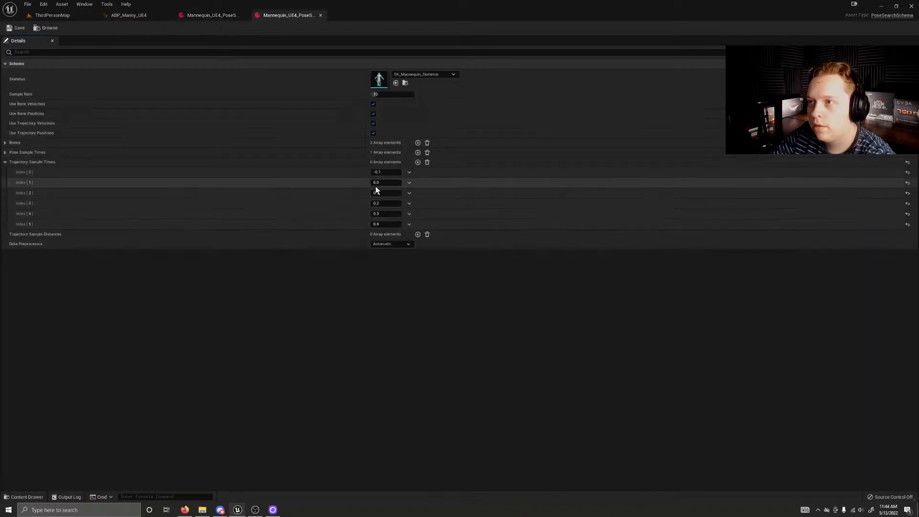
Browse to Characters > Mannequins > Animations and open the sample PoseSearch Schema.
key(ctrl+space)
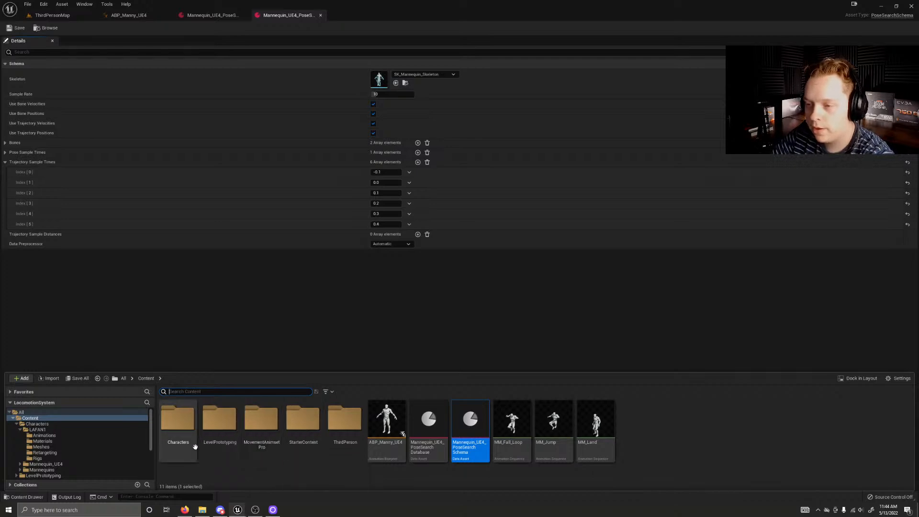
double_click(180, 426)
double_click(261, 435)
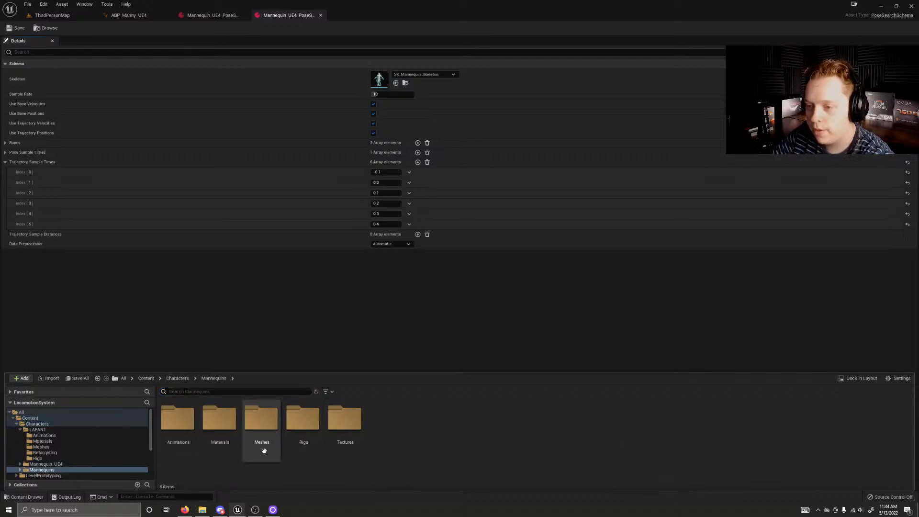
double_click(180, 440)
click(599, 421)
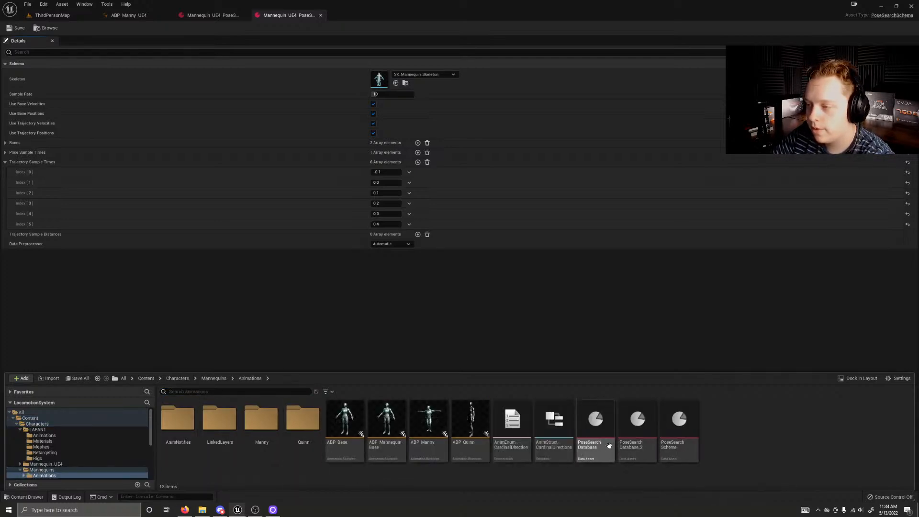
key(F2)
double_click(678, 423)
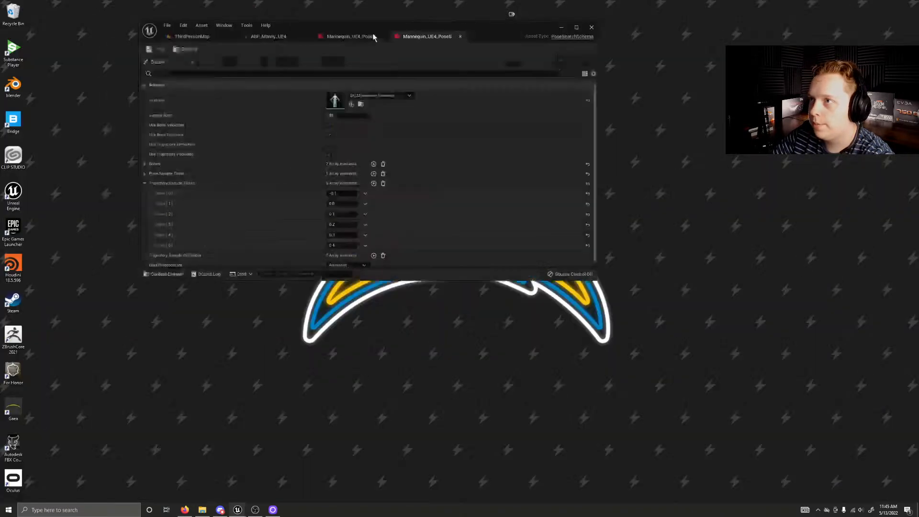
Close the floating schema editor and the pose-search database editor.
drag(373, 33, 476, 9)
drag(303, 15, 918, 71)
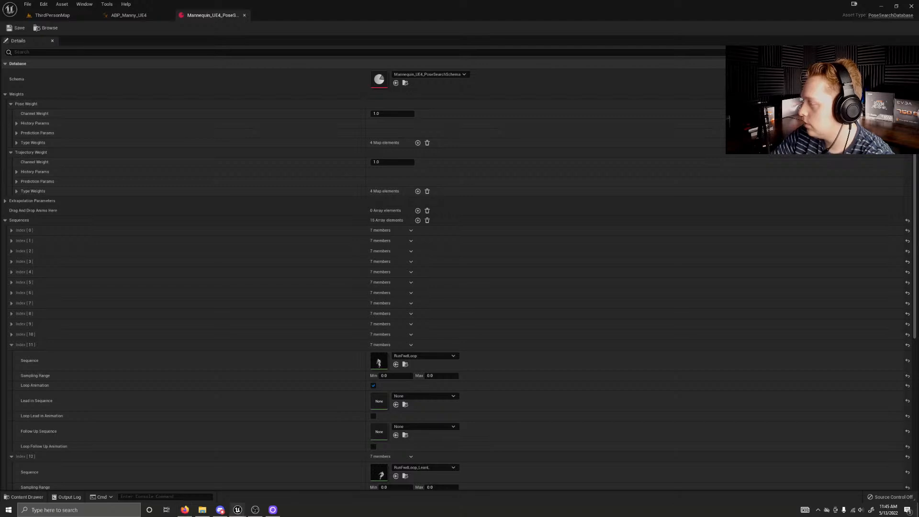
drag(918, 71, 301, 97)
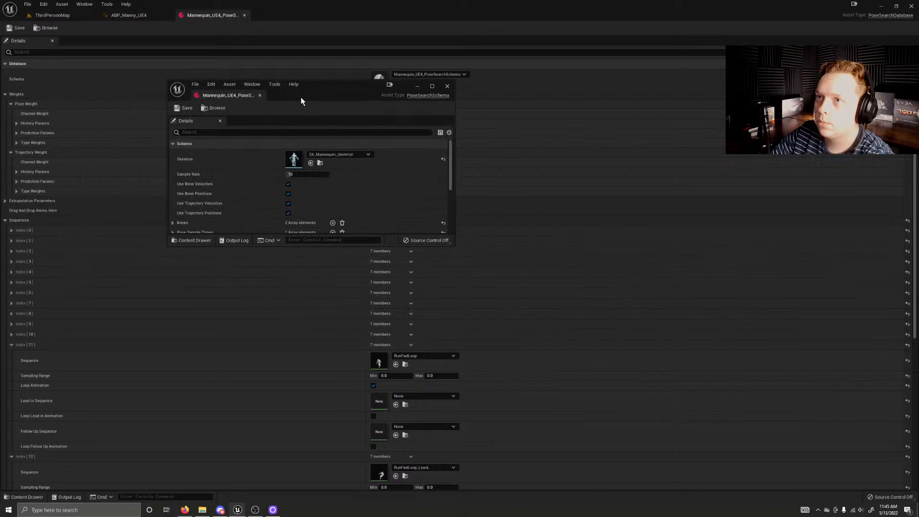
click(260, 96)
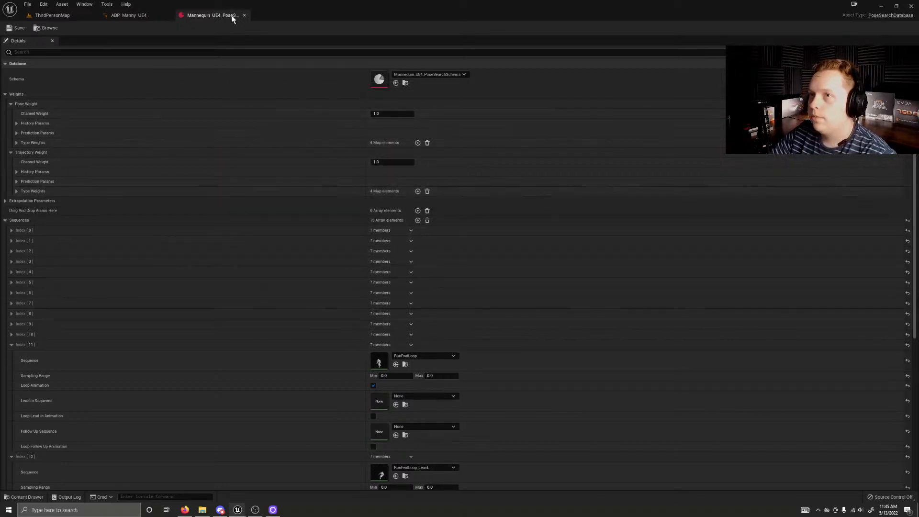
click(244, 15)
Return the Content Drawer to the Content root, then hide it to show the anim graph.
key(ctrl+space)
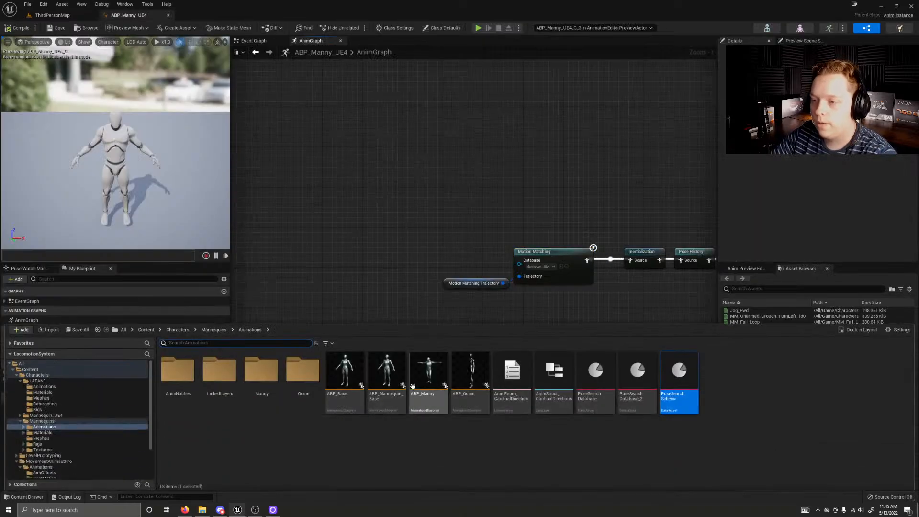
click(145, 330)
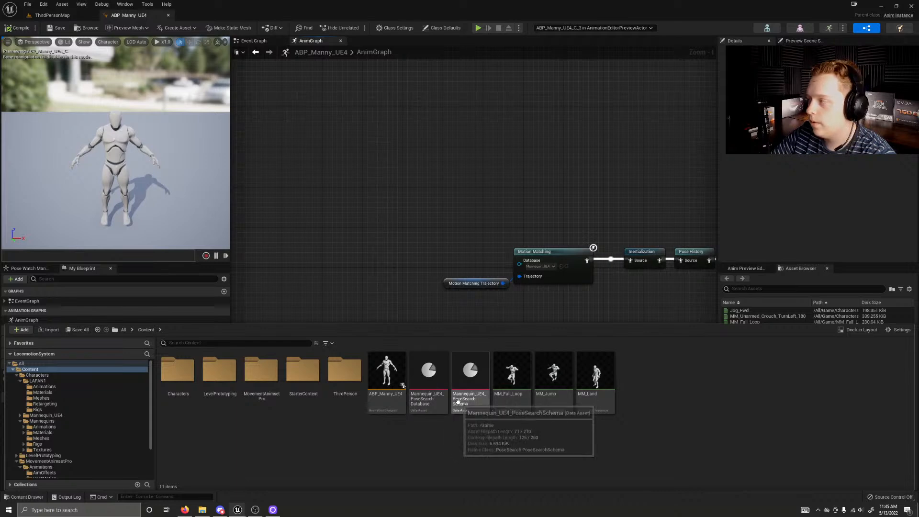
key(ctrl+space)
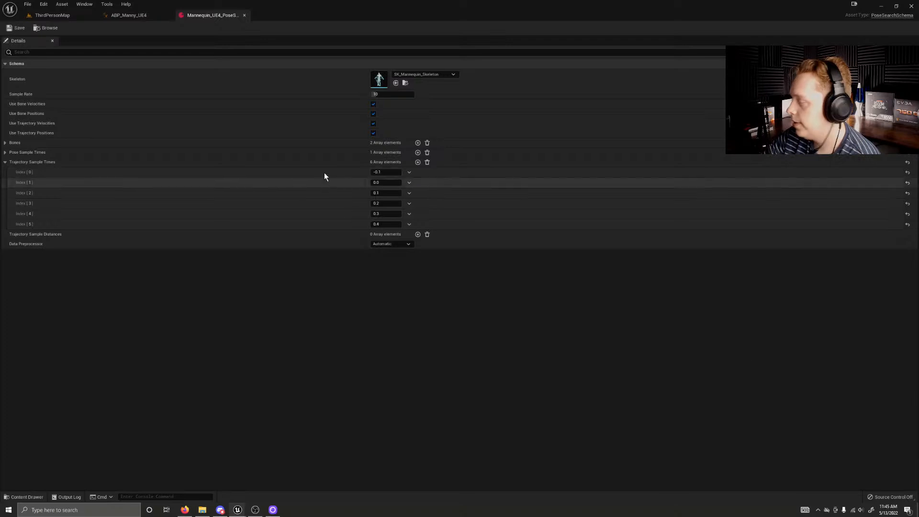
Expand the schema's Bones and Pose Sample Times lists, keeping Data Preprocessor on Automatic.
click(6, 143)
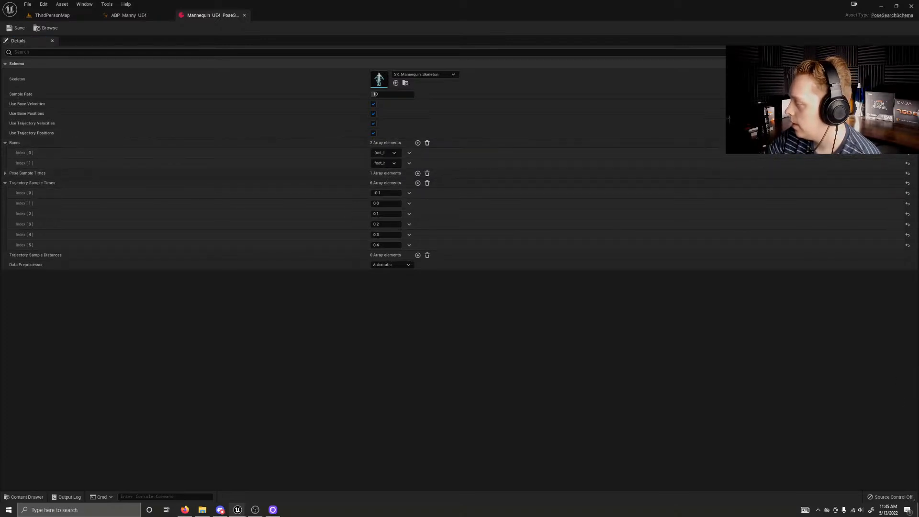
click(6, 174)
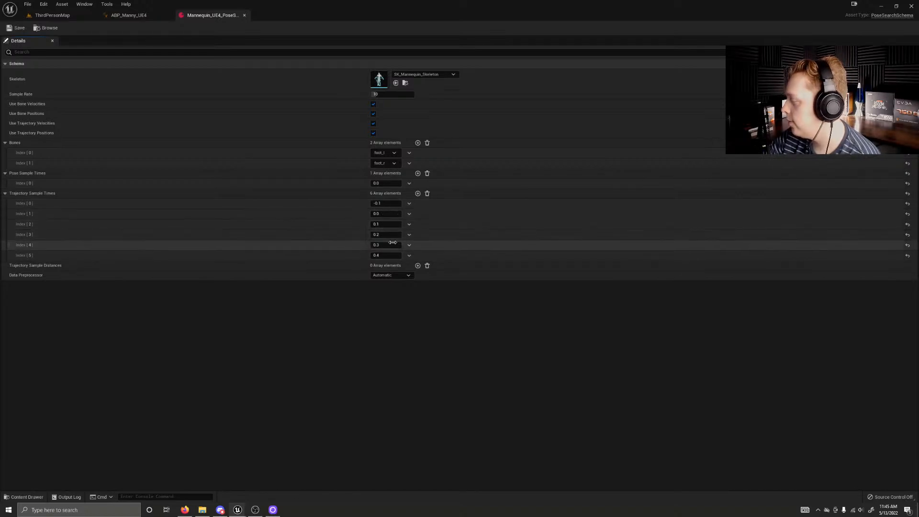
click(383, 275)
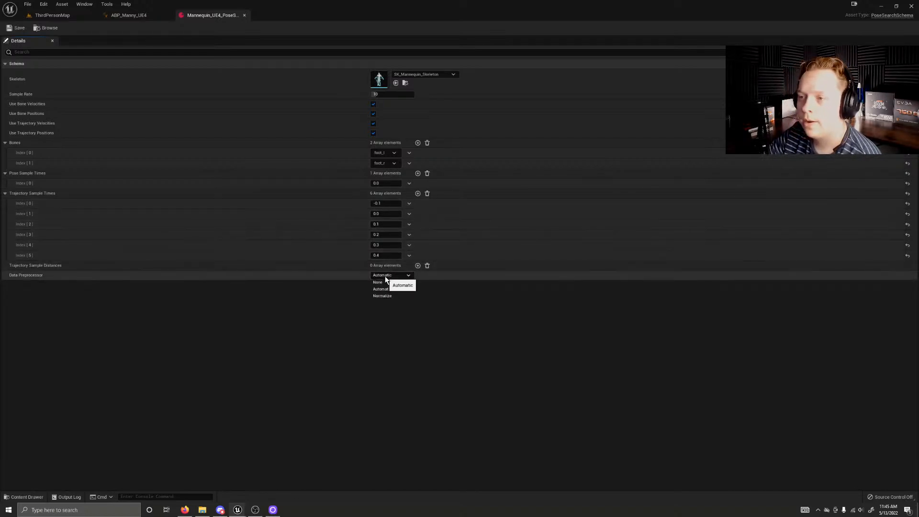
click(394, 276)
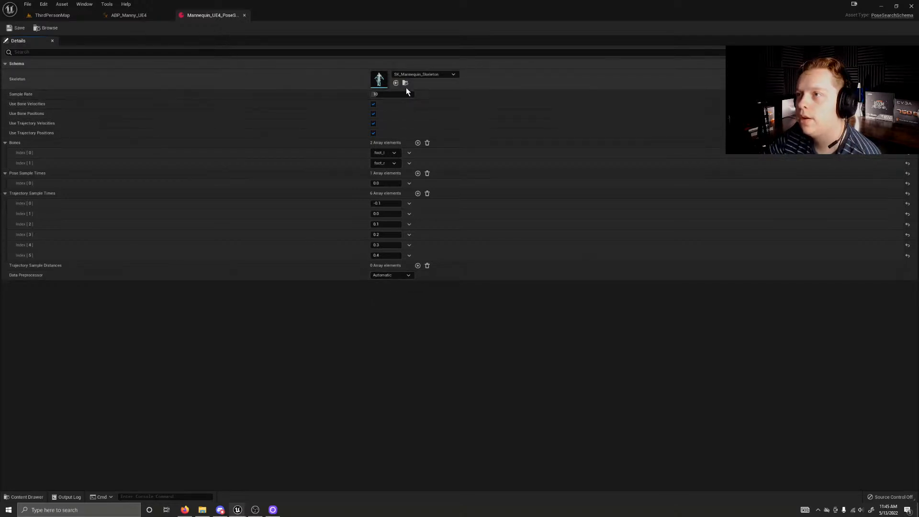
Set the schema skeleton to SK_Mannequin_Skeleton, save and close, then open the Mannequin_UE4 database.
click(417, 75)
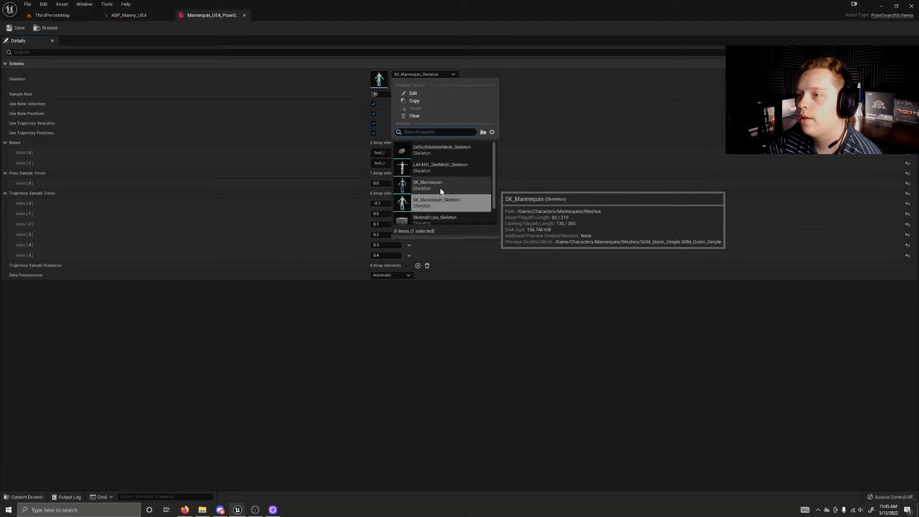
click(440, 187)
click(424, 76)
click(424, 201)
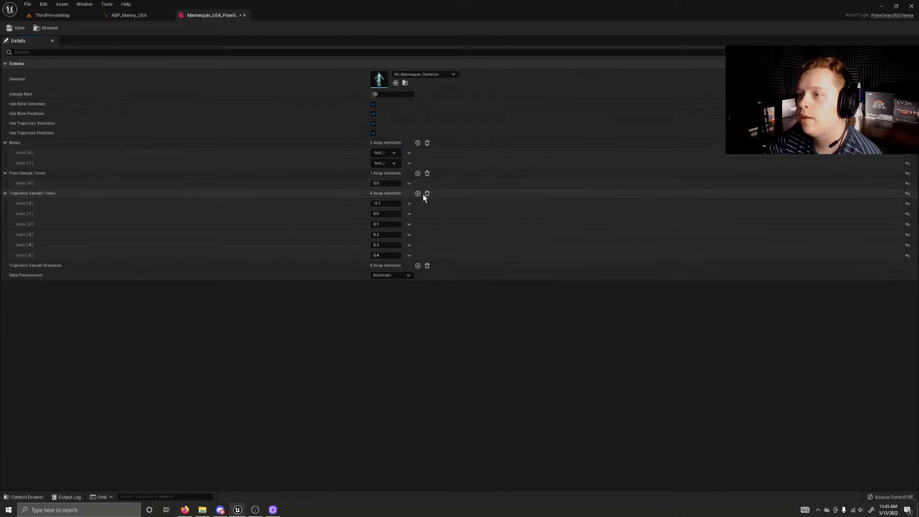
click(421, 75)
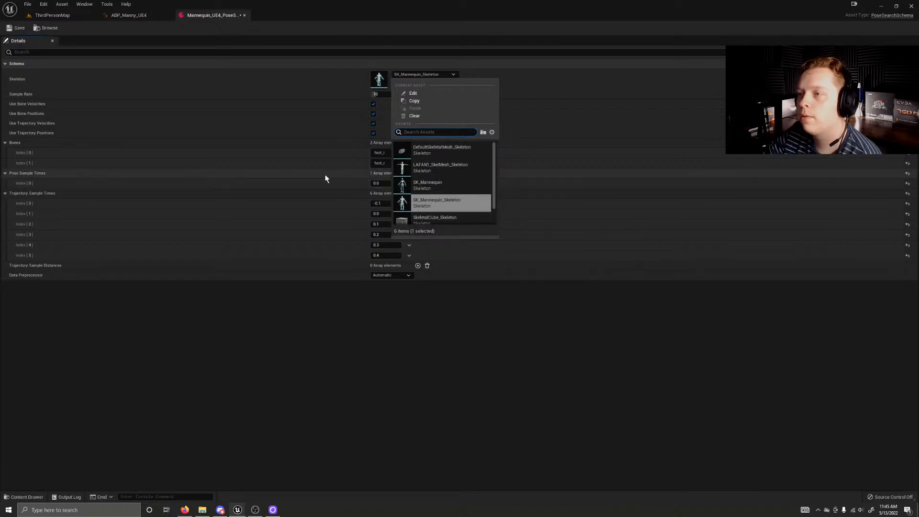
click(15, 30)
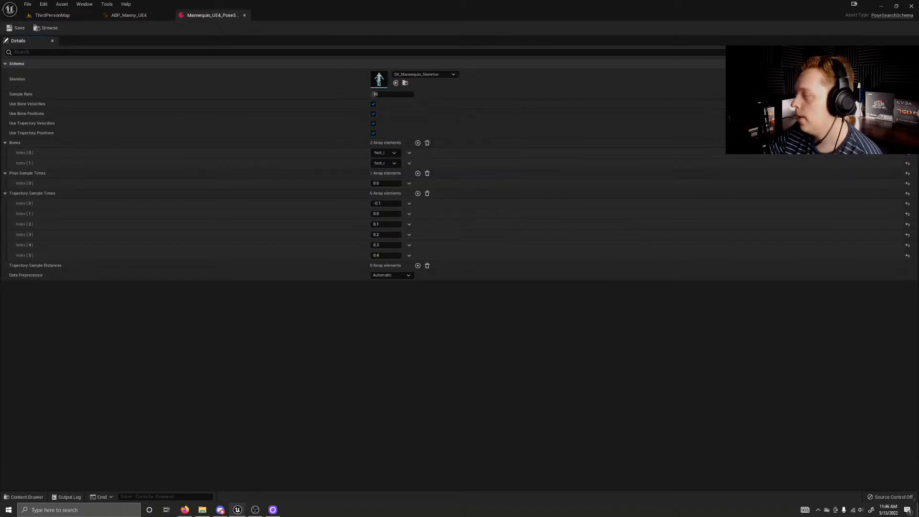
click(244, 16)
key(ctrl+space)
double_click(429, 373)
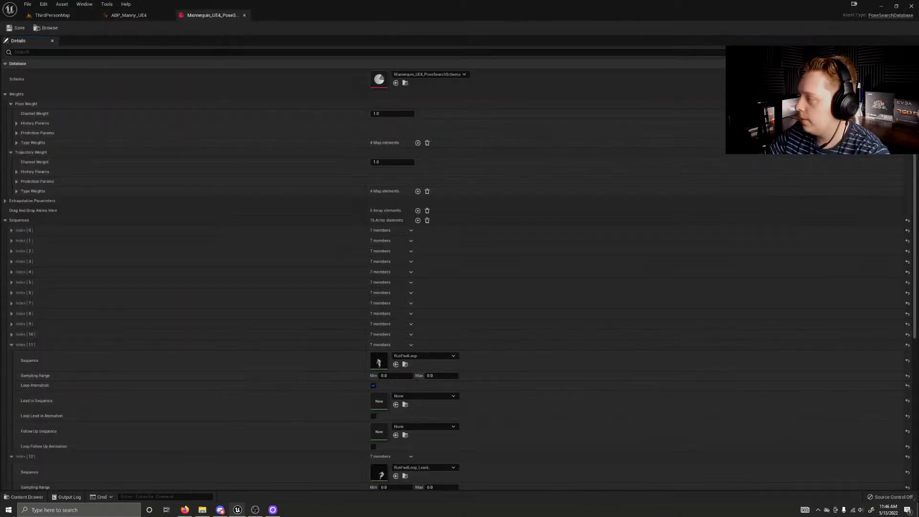
Open the sample PoseSearchDatabase from Characters > Mannequins > Animations in its own window.
key(ctrl+space)
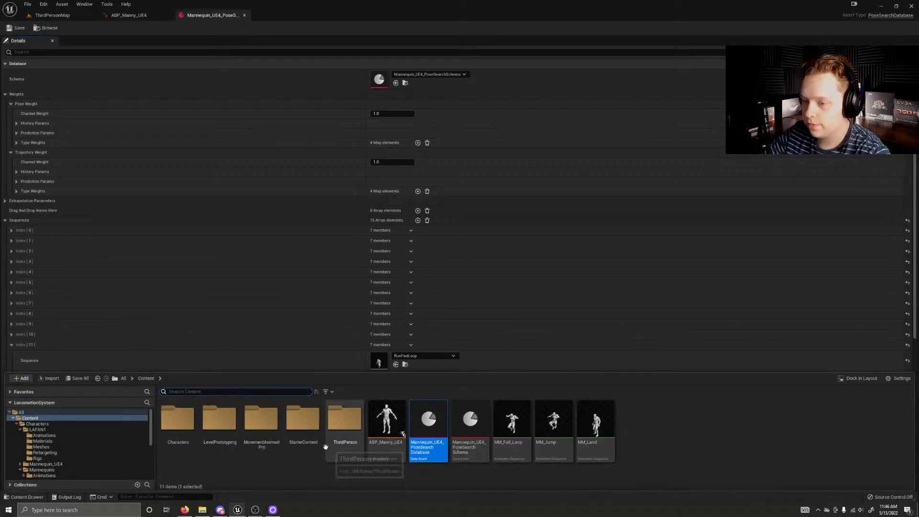
double_click(178, 420)
click(253, 422)
double_click(245, 442)
click(178, 421)
double_click(178, 421)
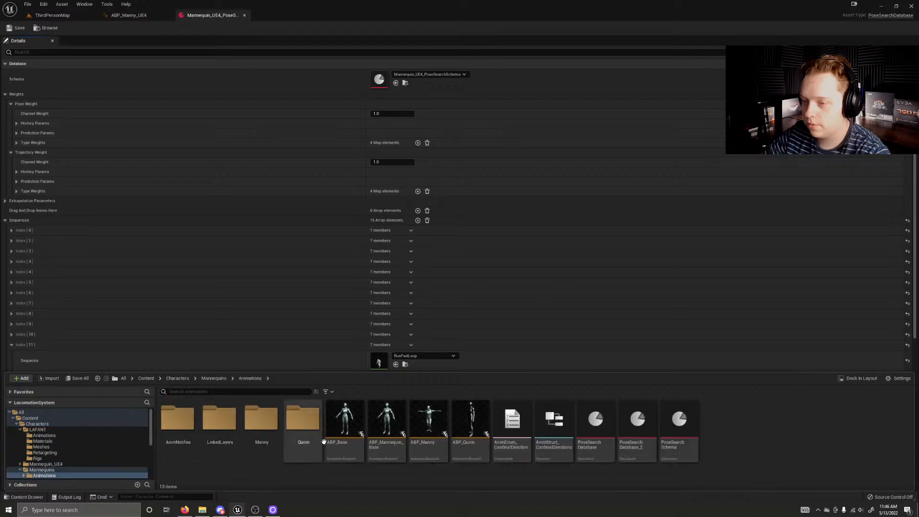
double_click(588, 428)
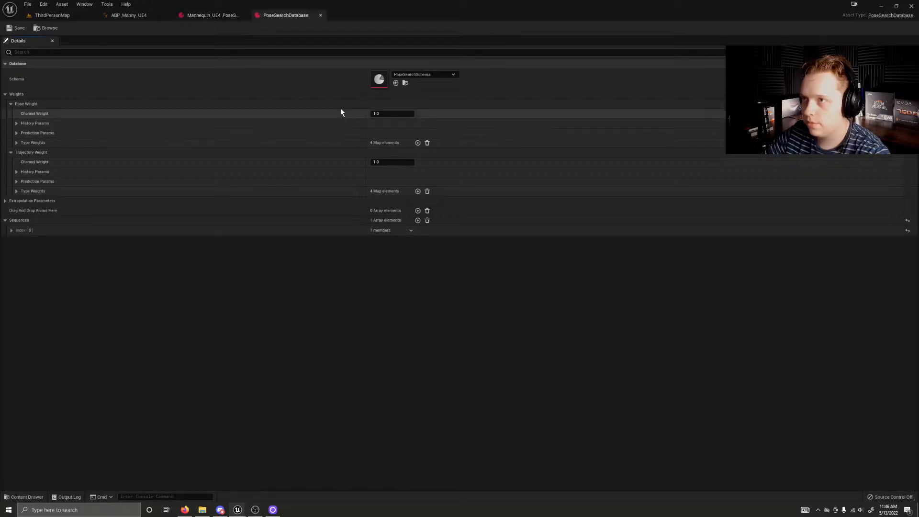
drag(302, 13, 918, 334)
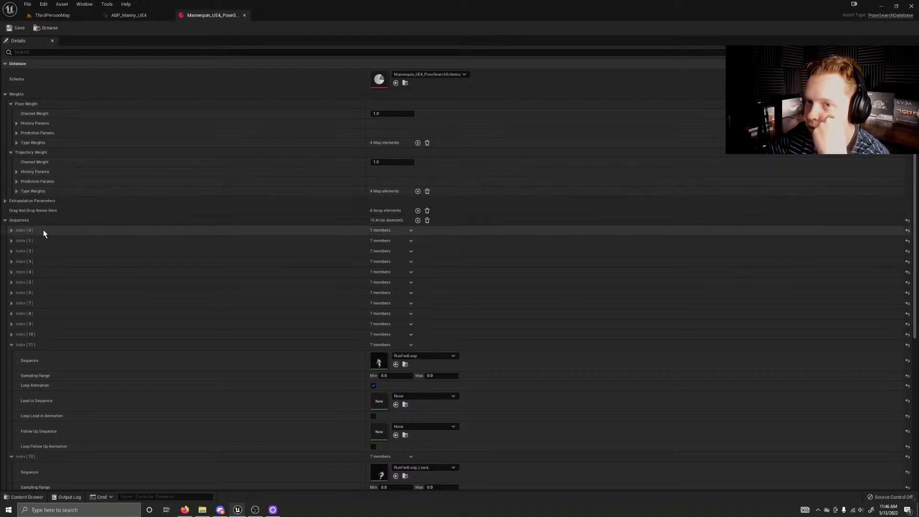
Compare its Sequences list and trajectory weight, prediction and history parameters, then close the Mannequin_UE4 database.
click(6, 220)
click(6, 221)
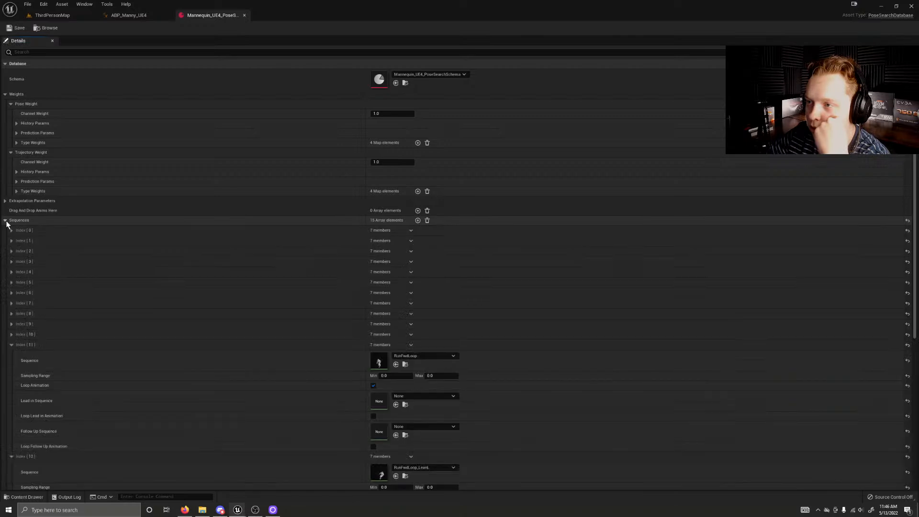
scroll(127, 314, down, 1)
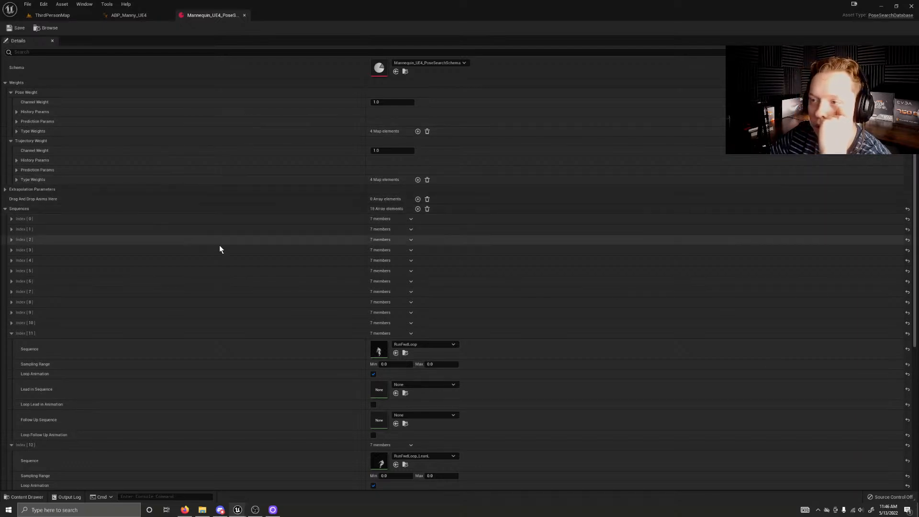
click(5, 209)
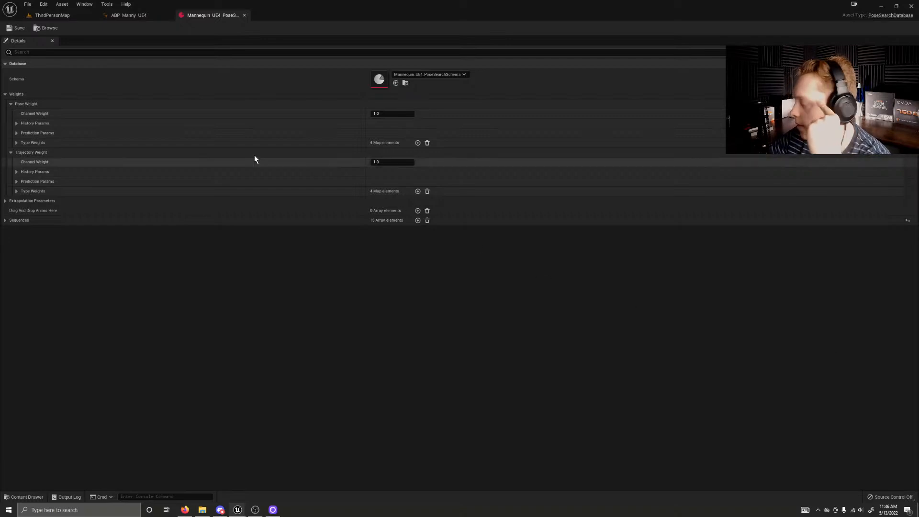
click(17, 191)
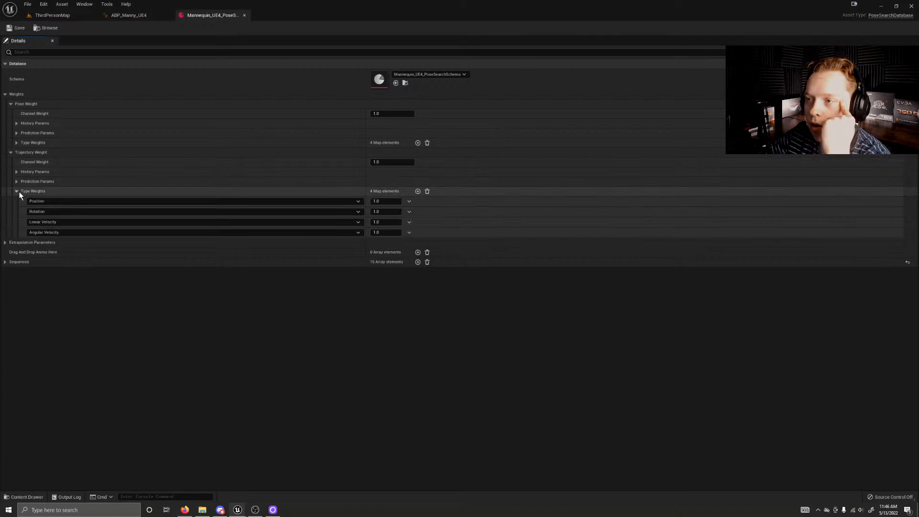
click(16, 191)
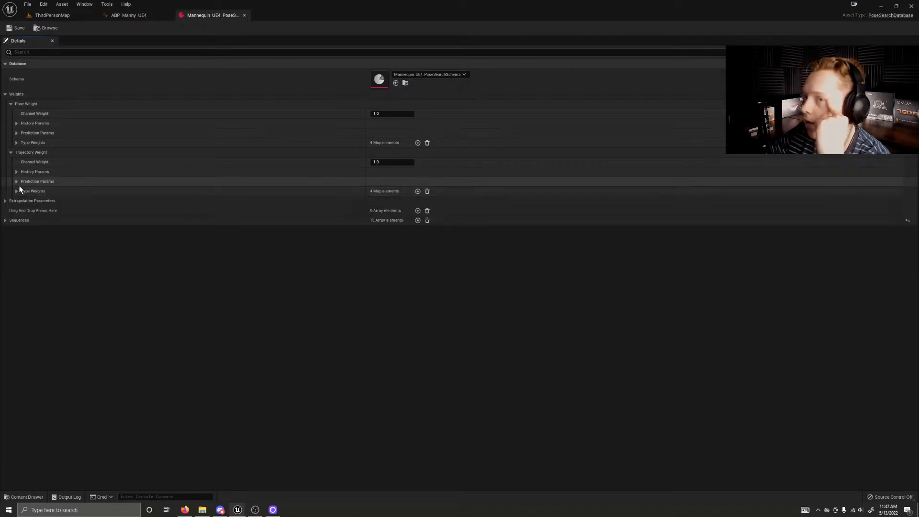
click(17, 181)
click(17, 171)
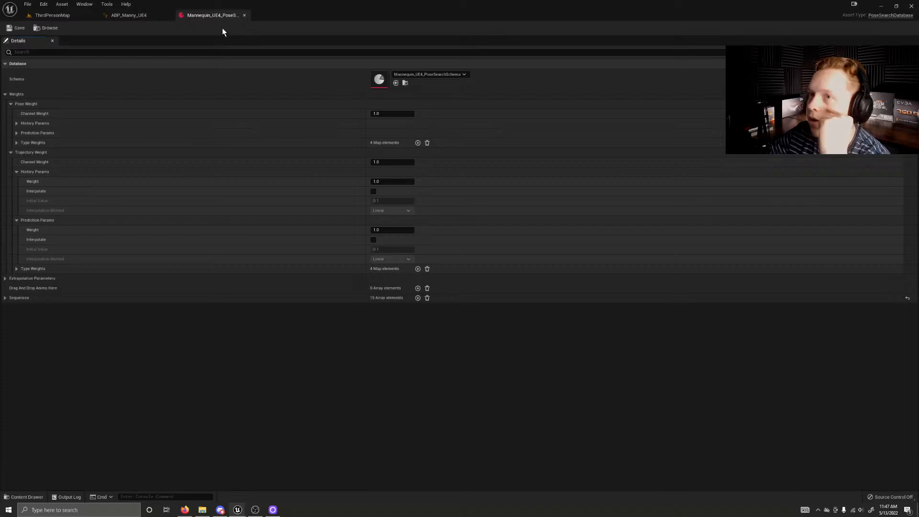
click(245, 15)
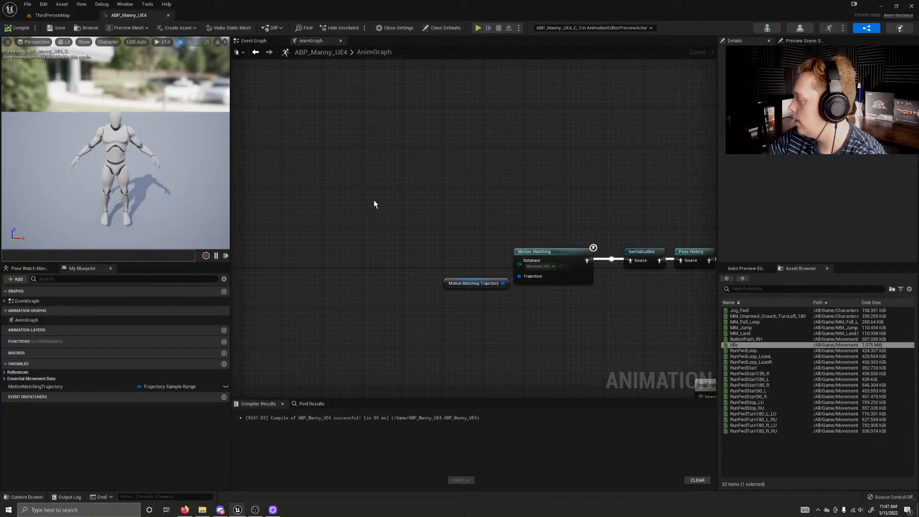
Reposition the Inertialization node between Motion Matching and Pose History in the anim graph.
right_drag(496, 208, 375, 159)
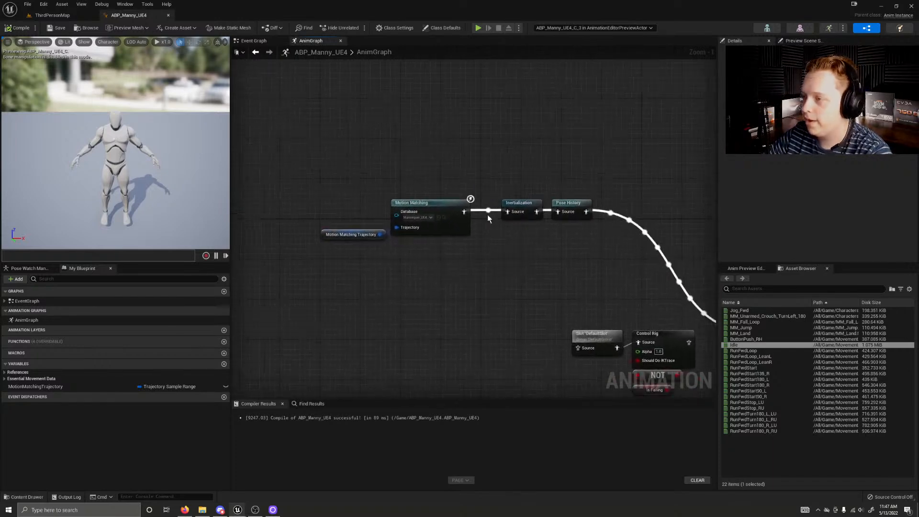
drag(526, 201, 513, 202)
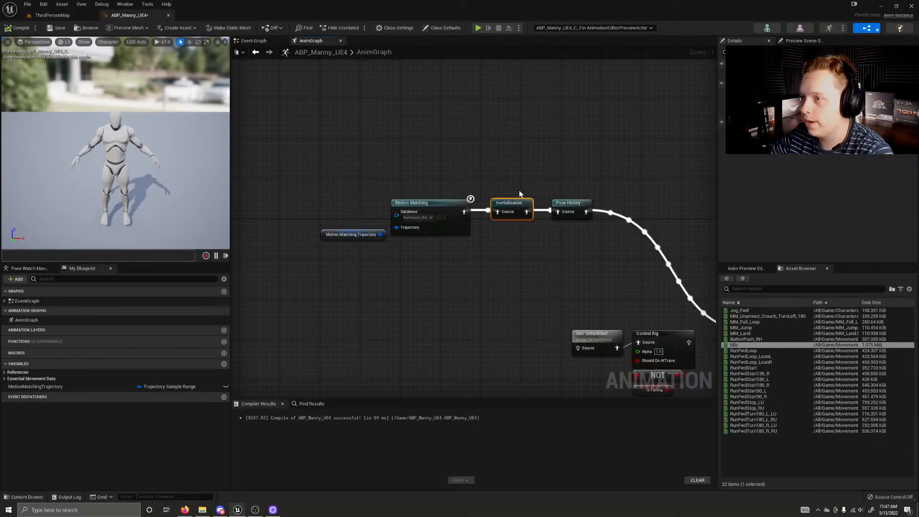
click(465, 203)
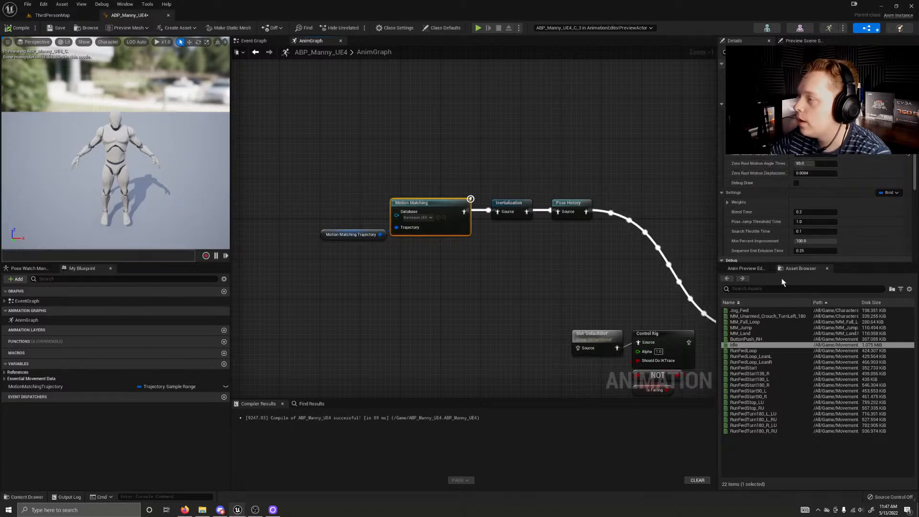
Set the blueprint's default Root Motion Mode to Root Motion from Everything.
click(747, 268)
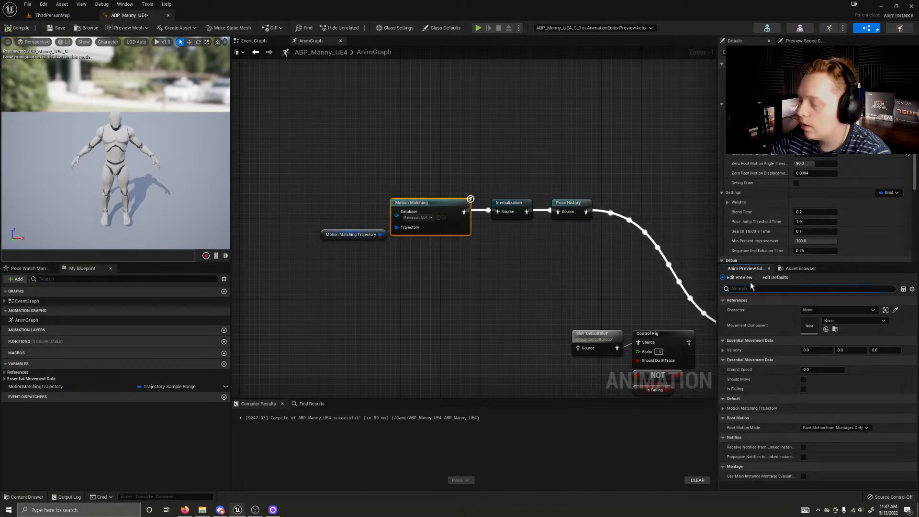
text(root)
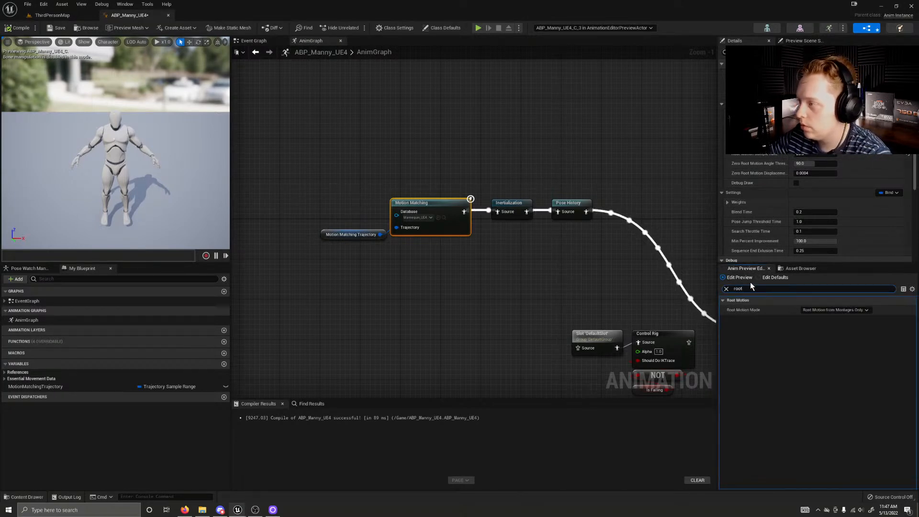
click(820, 310)
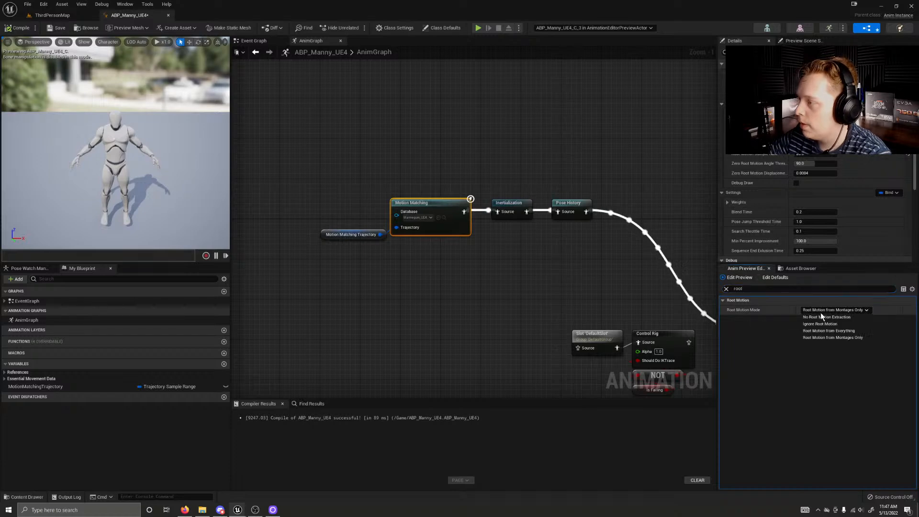
click(775, 277)
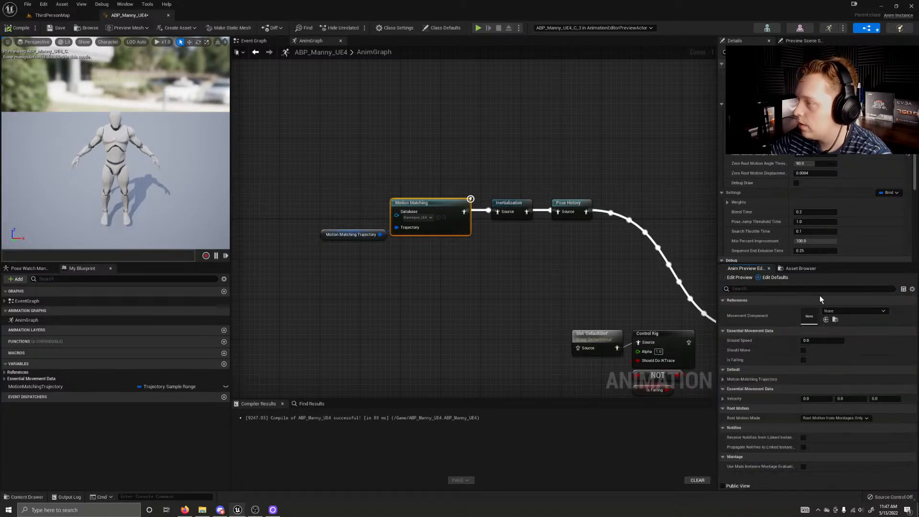
click(761, 289)
text(root)
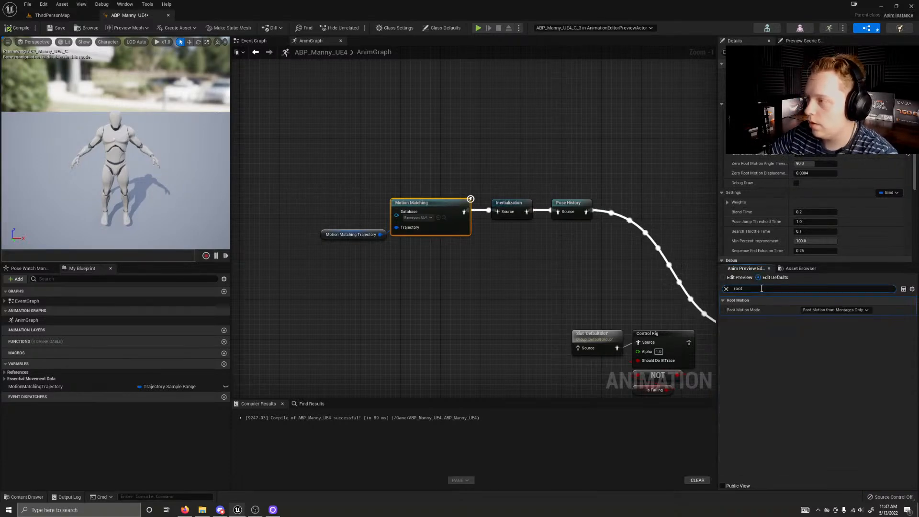
click(819, 310)
click(829, 331)
Briefly play-test the ThirdPersonMap level, then end the session.
click(54, 15)
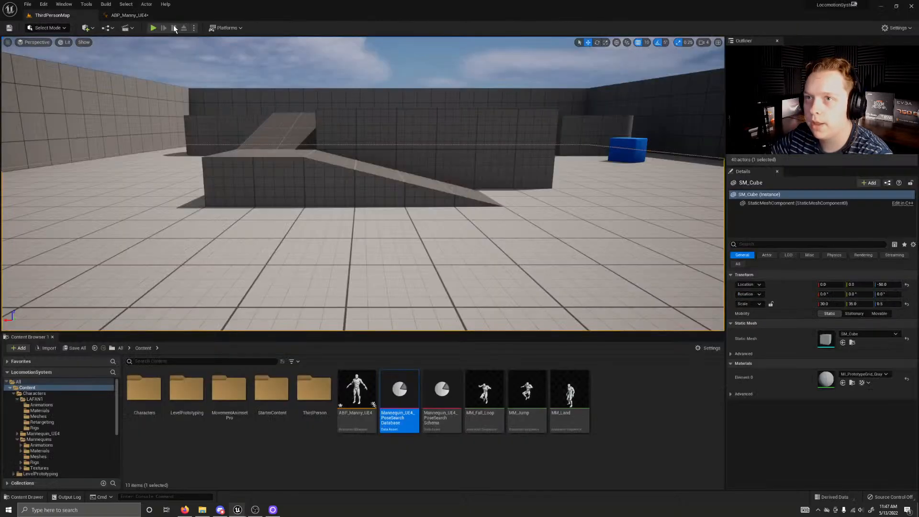
click(153, 28)
click(260, 169)
key(Escape)
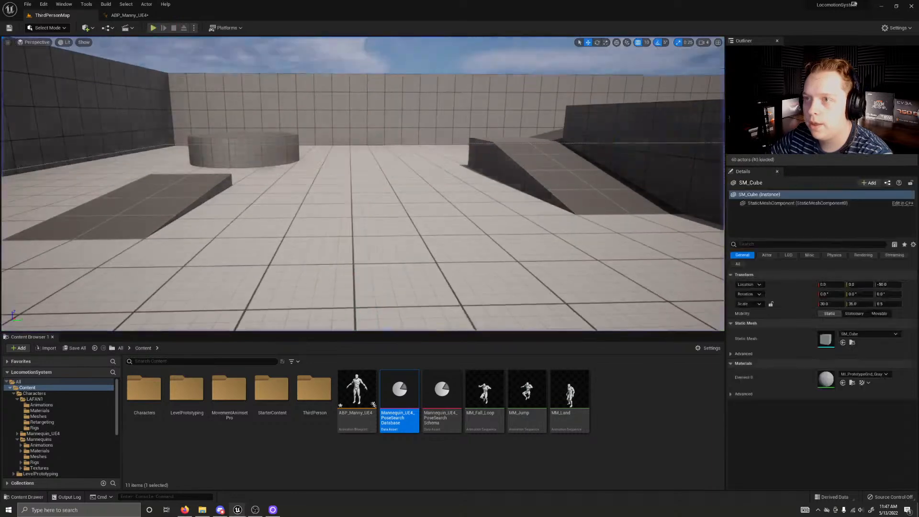
Reset ABP_Manny_UE4's Root Motion Mode to Root Motion from Montages Only and clear the 'root' filter.
click(129, 15)
click(906, 310)
click(726, 289)
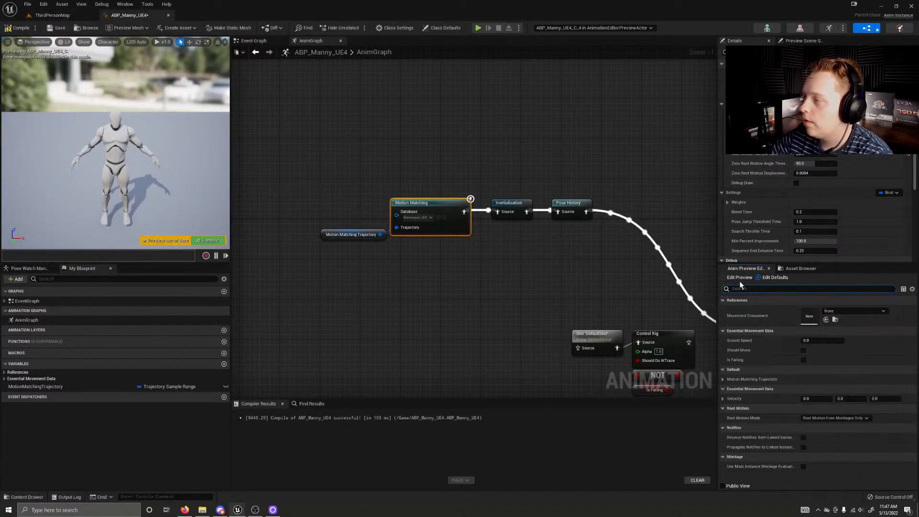
scroll(766, 211, down, 2)
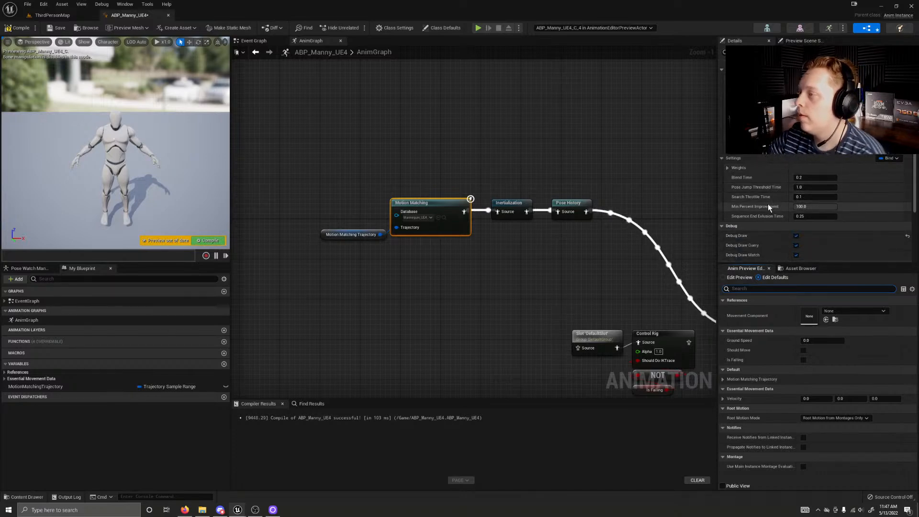
scroll(770, 207, down, 2)
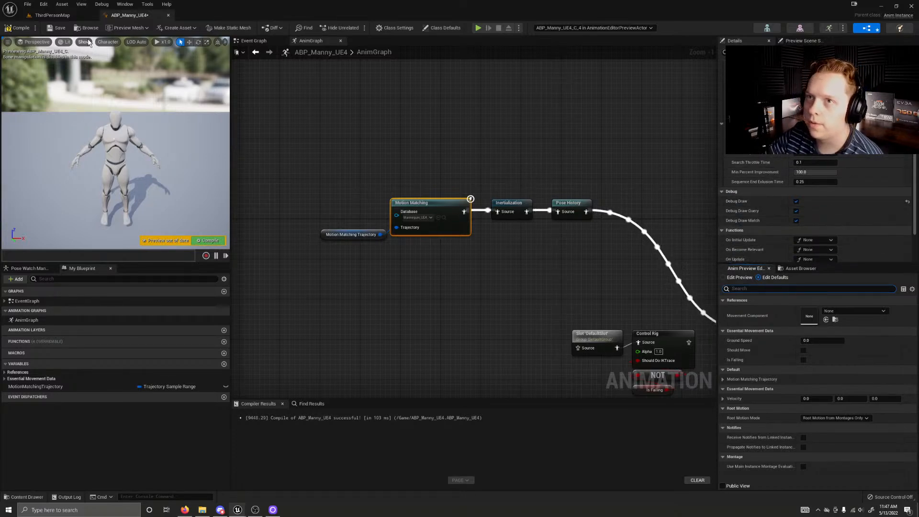
click(67, 15)
Run the mannequin forward, right, left and across the ramp with WASD, then stop playing.
click(154, 27)
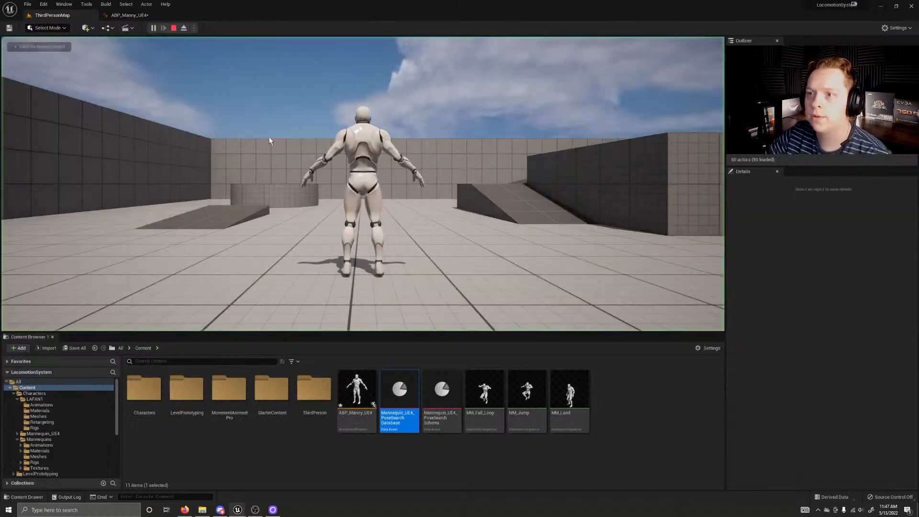
key(w)
key(d)
key(a)
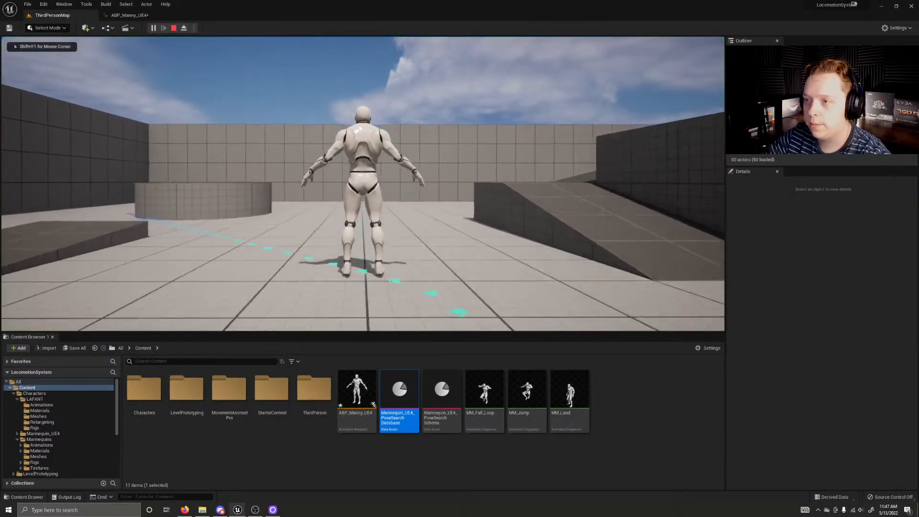
key(w)
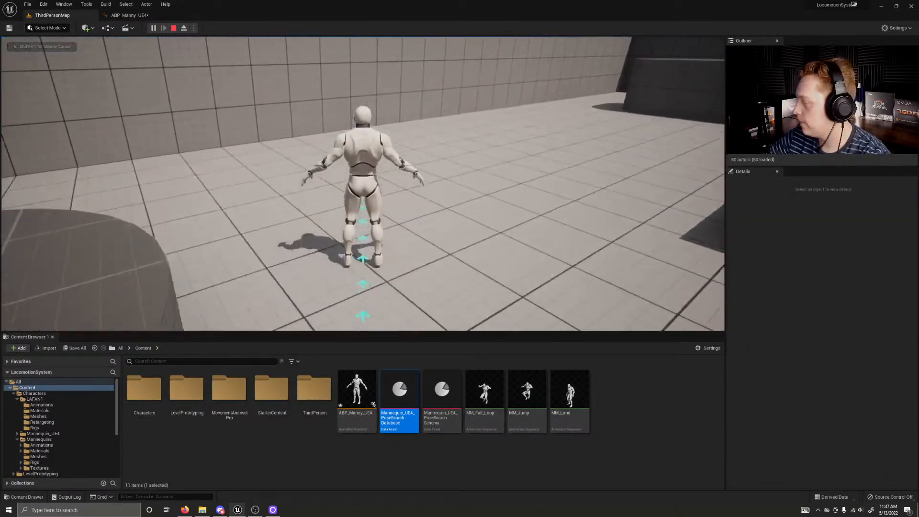
key(w)
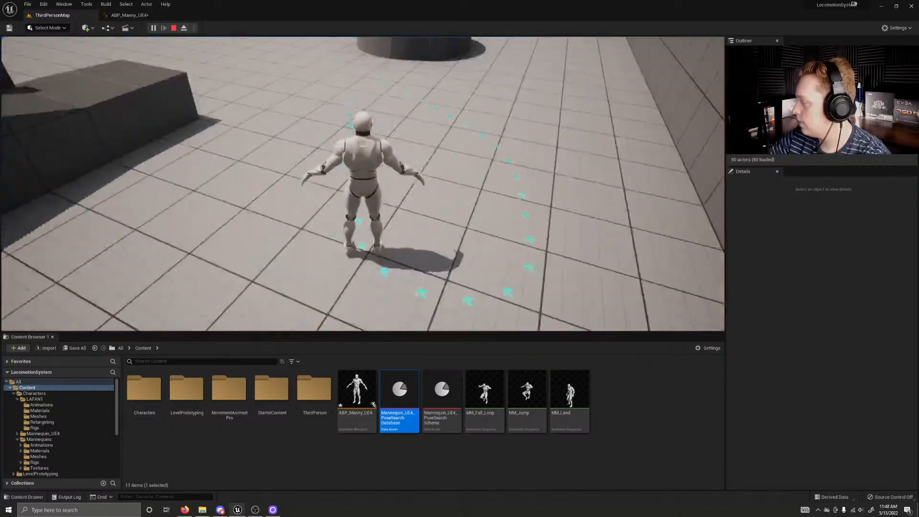
key(w)
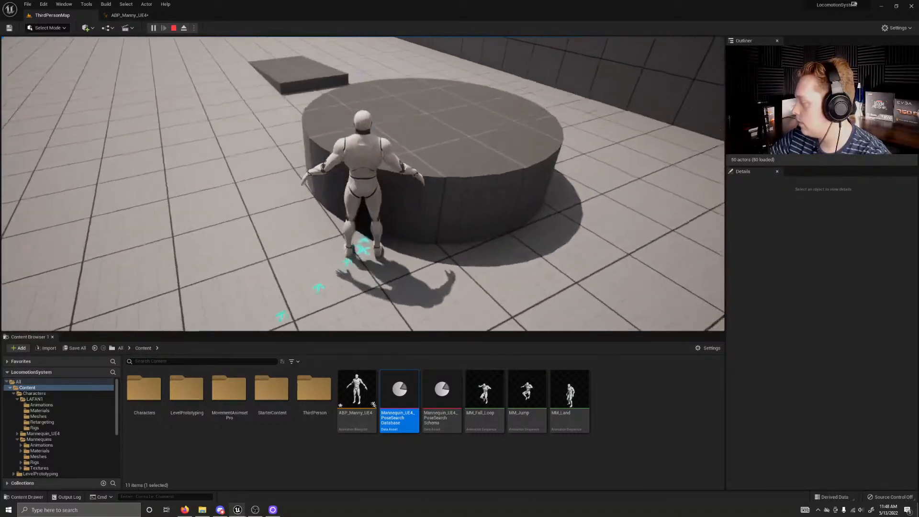
key(w)
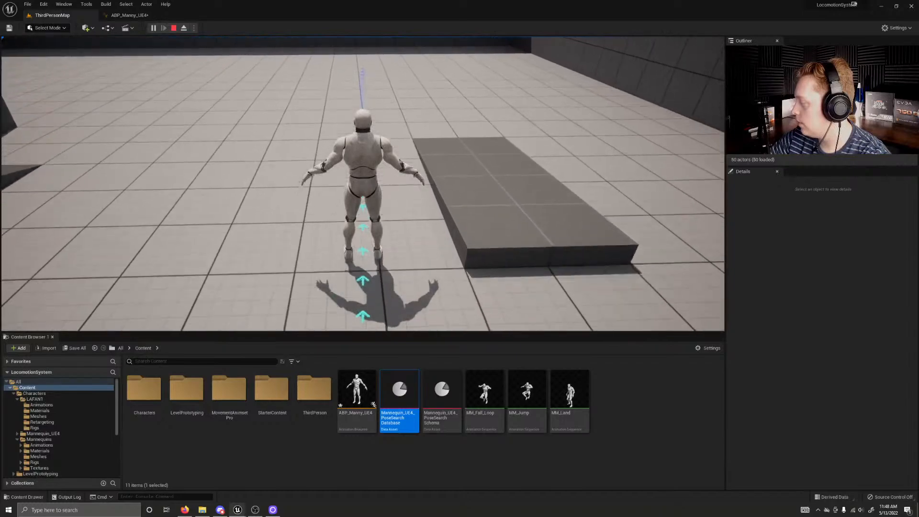
key(d)
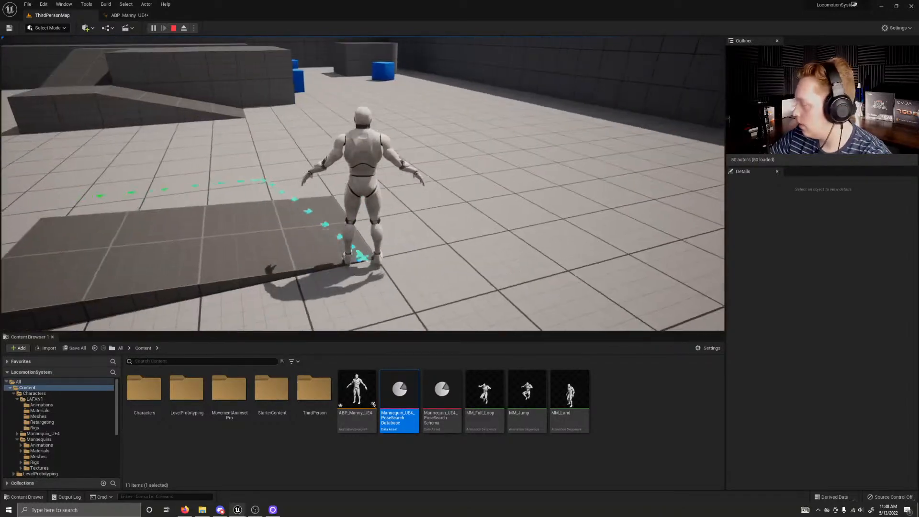
key(a)
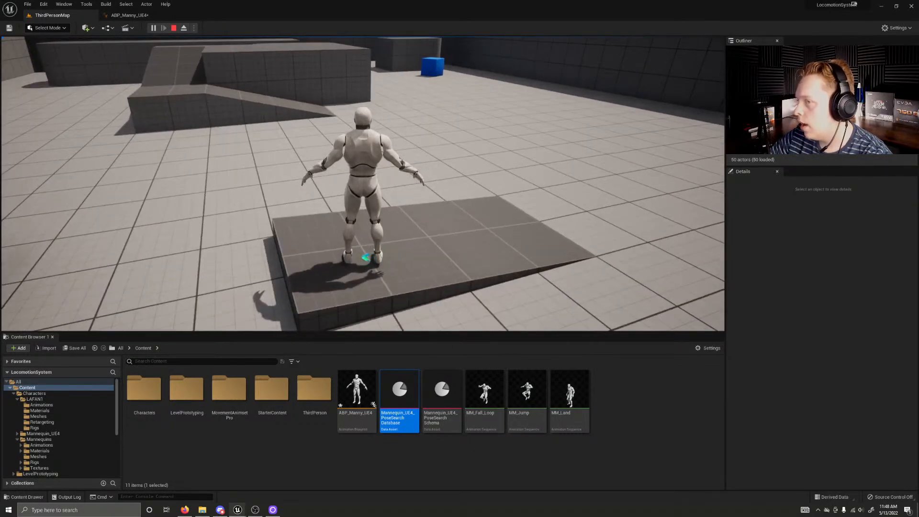
key(w)
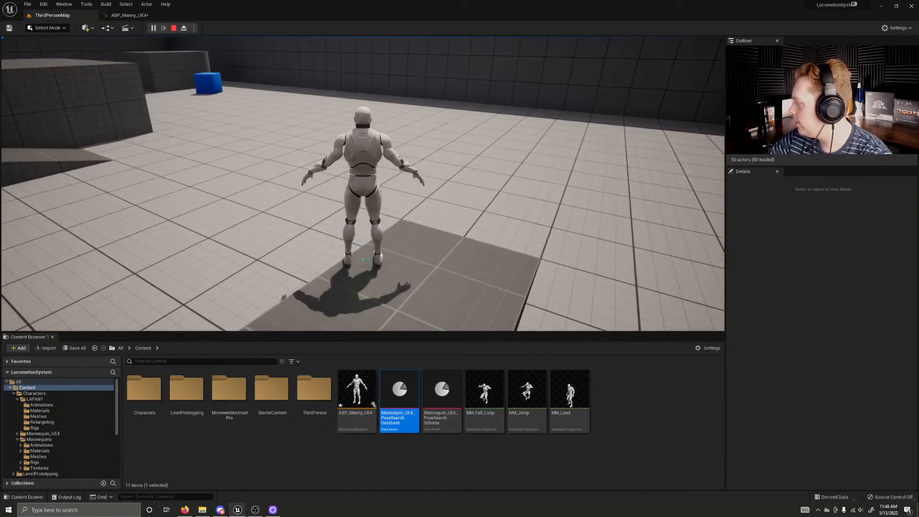
key(Escape)
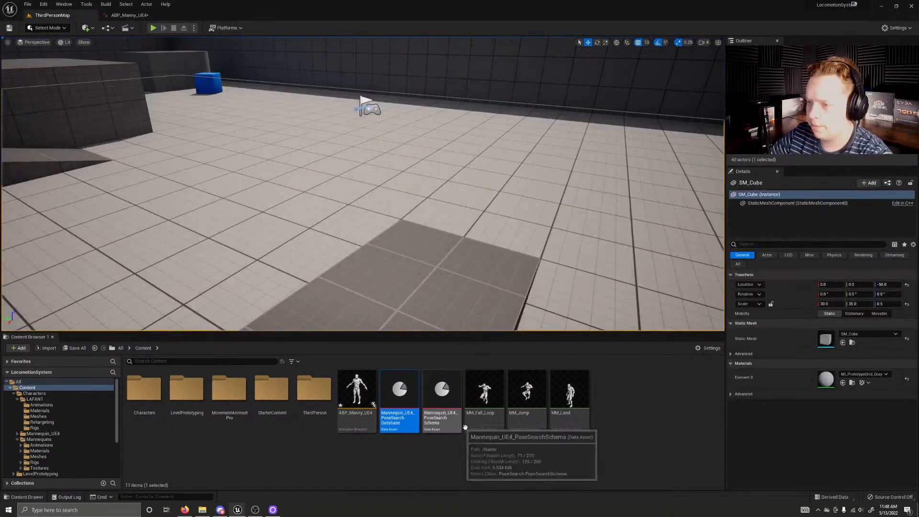
Save ABP_Manny_UE4 with Ctrl+S and show its AnimGraph beside the Asset Browser's animation list.
click(353, 380)
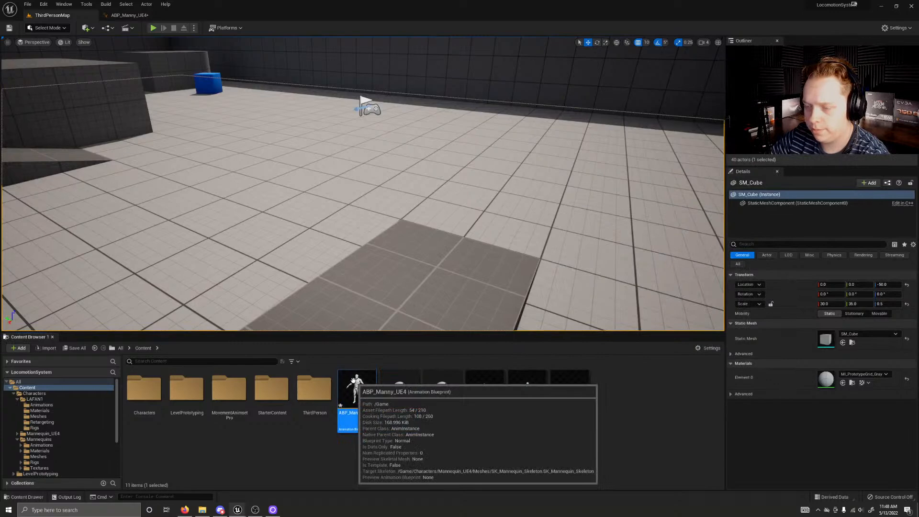
key(ctrl+s)
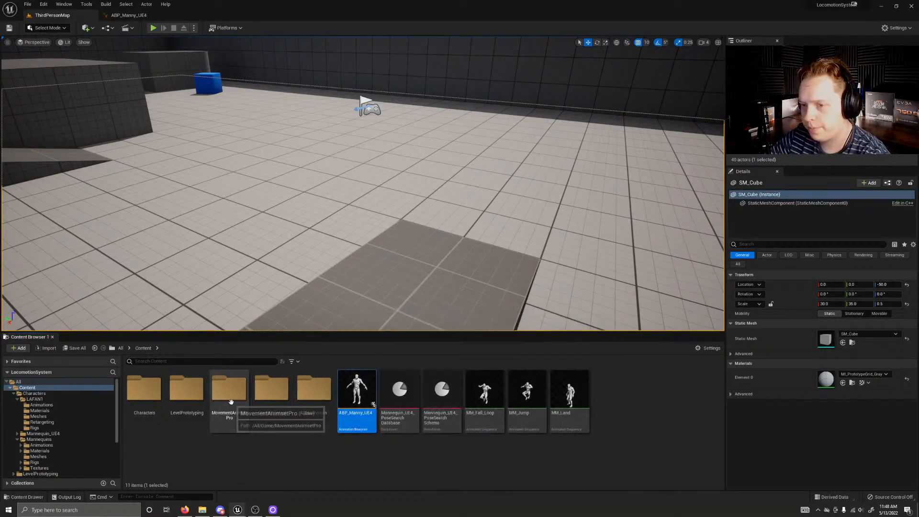
click(113, 17)
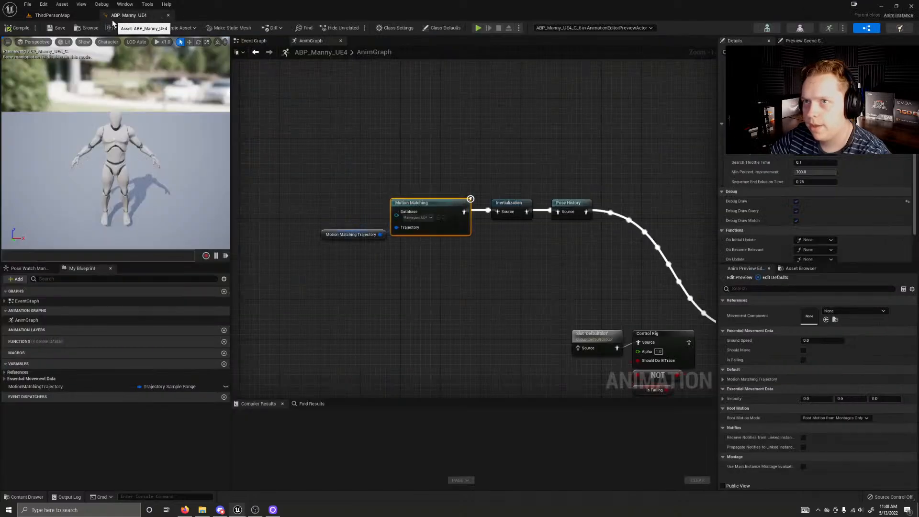
click(59, 18)
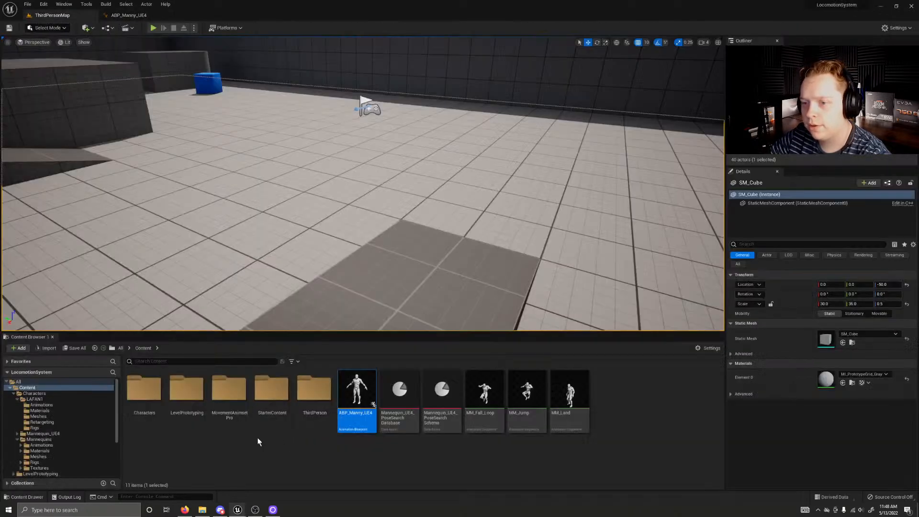
click(127, 14)
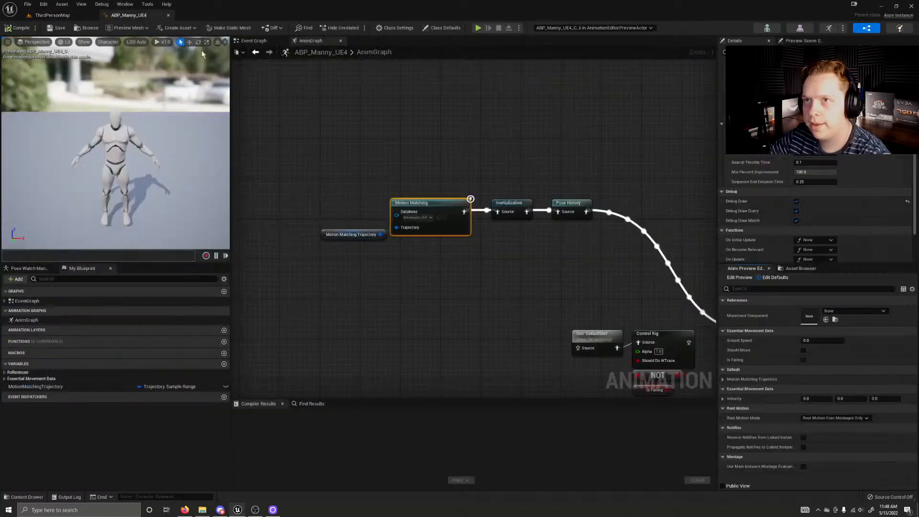
click(798, 268)
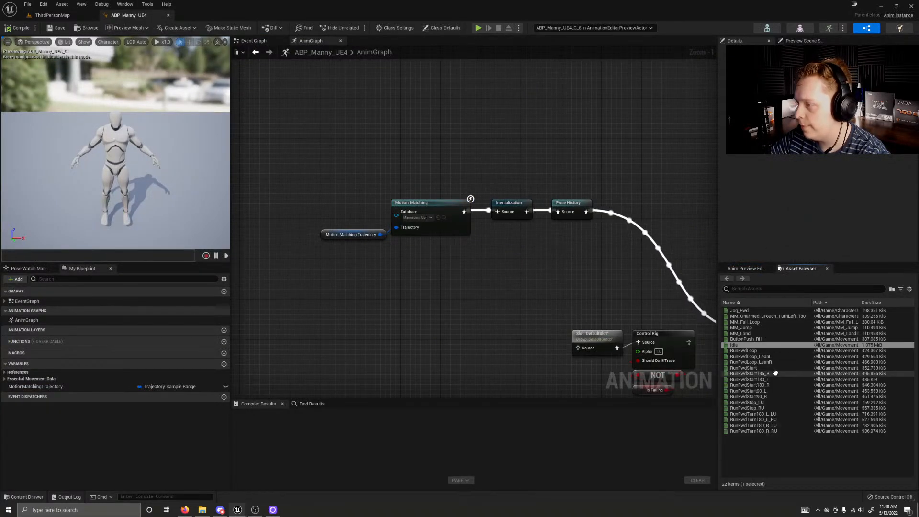
Wire a RunFwdStart animation node into Output Pose and compile to preview it.
drag(757, 369, 350, 299)
right_drag(508, 317, 403, 290)
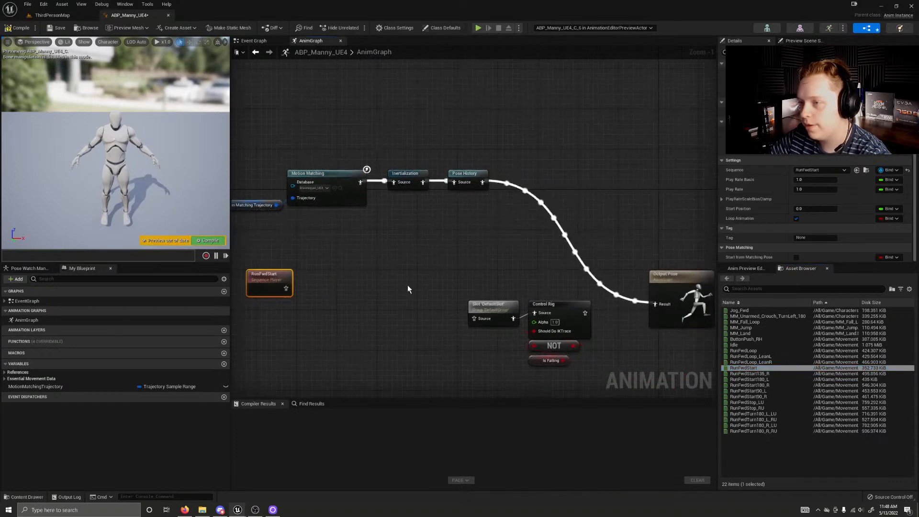
scroll(404, 289, down, 2)
drag(310, 287, 601, 300)
click(21, 29)
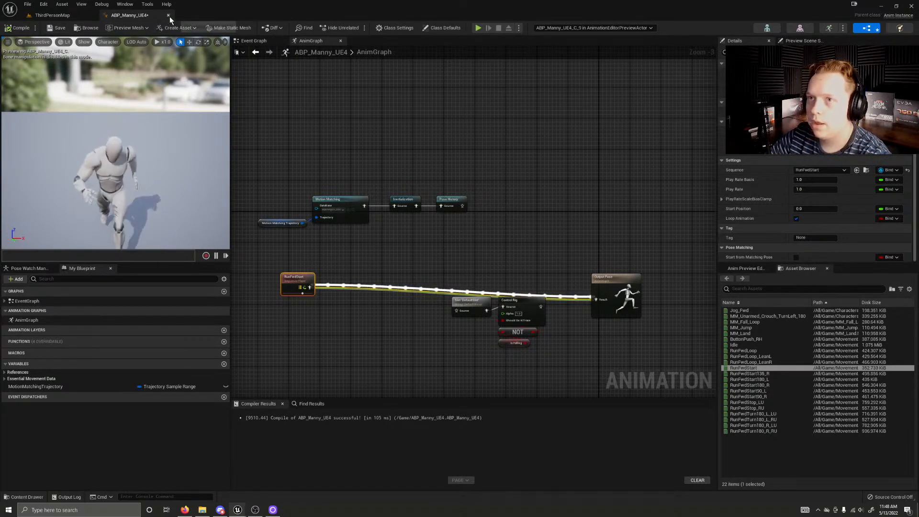
Reconnect Pose History to Output Pose, recompile and delete the RunFwdStart test node.
drag(462, 206, 597, 300)
click(18, 28)
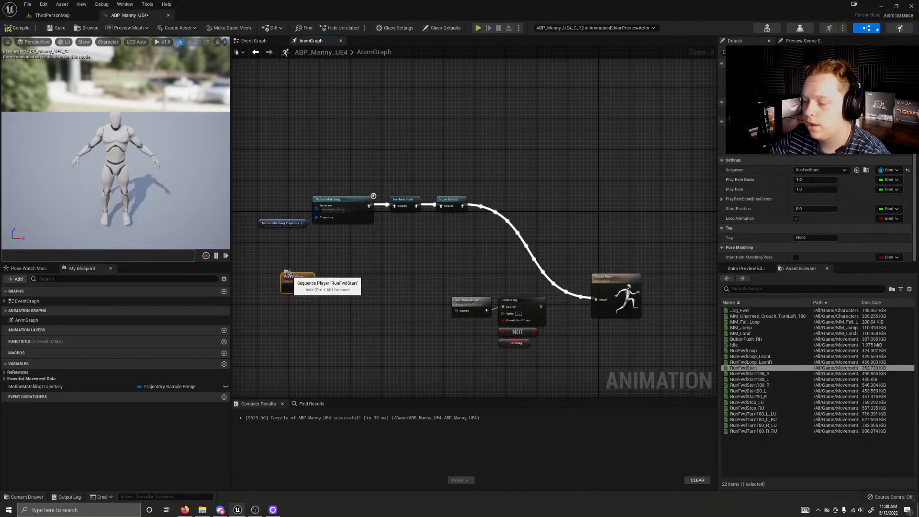
key(Delete)
scroll(273, 189, up, 2)
click(256, 43)
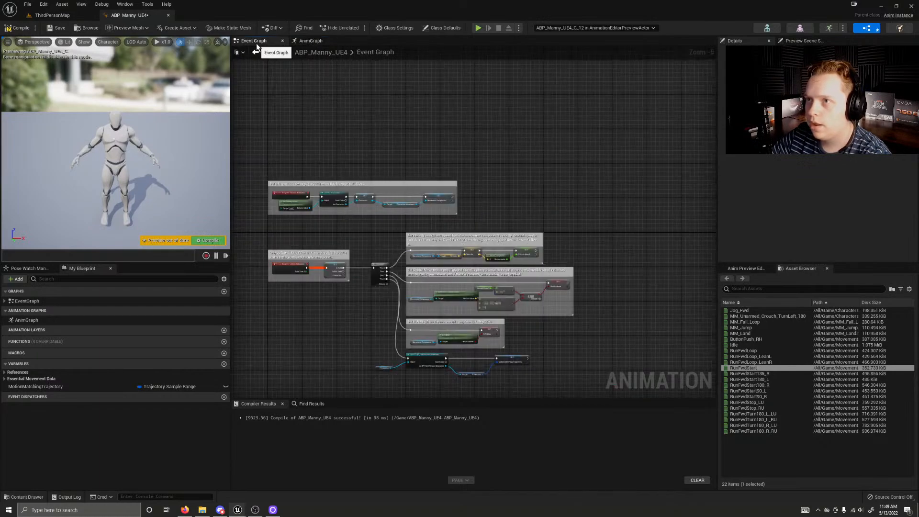
scroll(413, 347, up, 4)
Add a Print String node after the trajectory SET node's execution pin.
right_drag(383, 346, 341, 248)
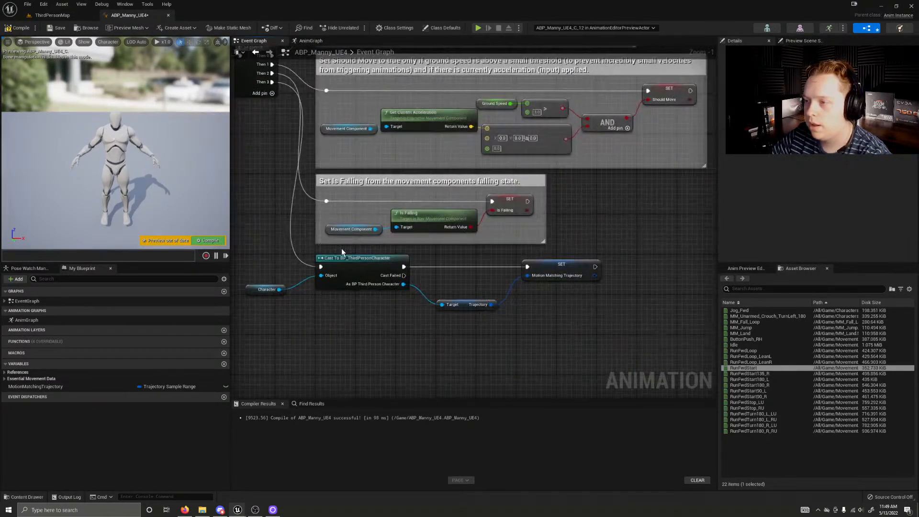
right_drag(542, 292, 419, 269)
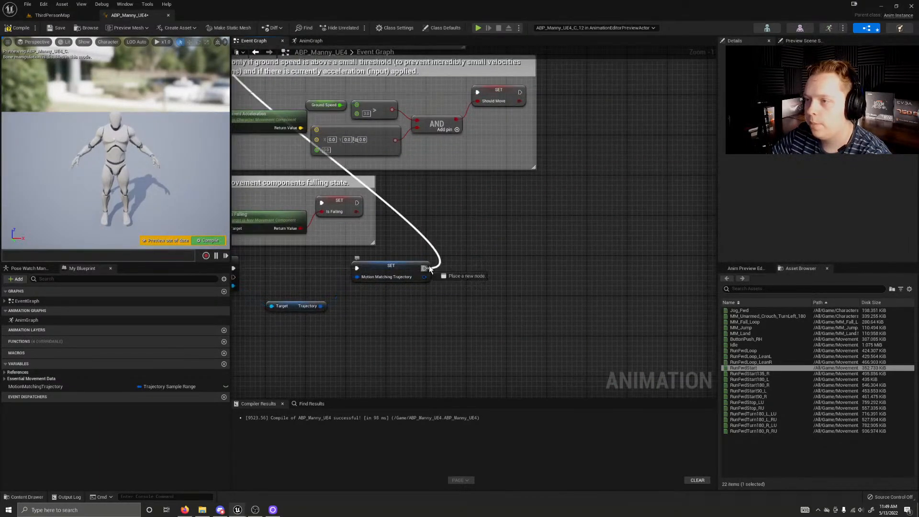
drag(424, 268, 495, 269)
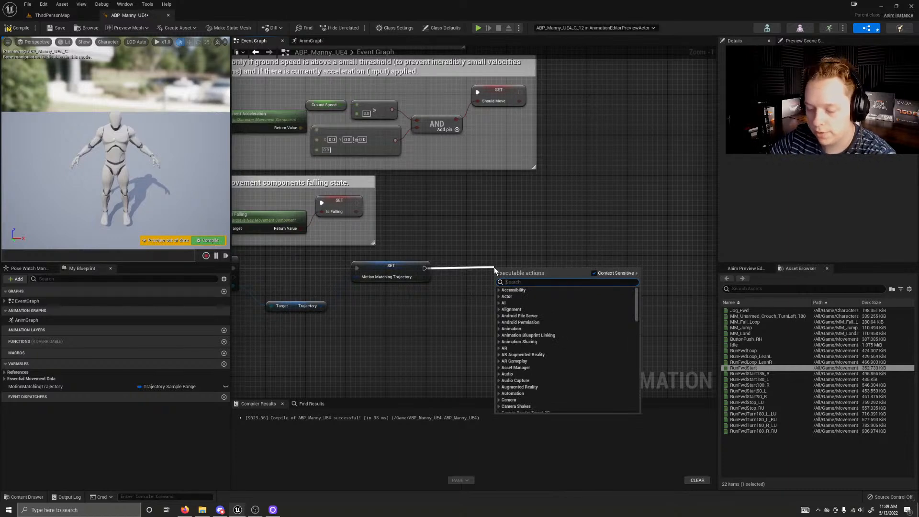
text(print)
key(Return)
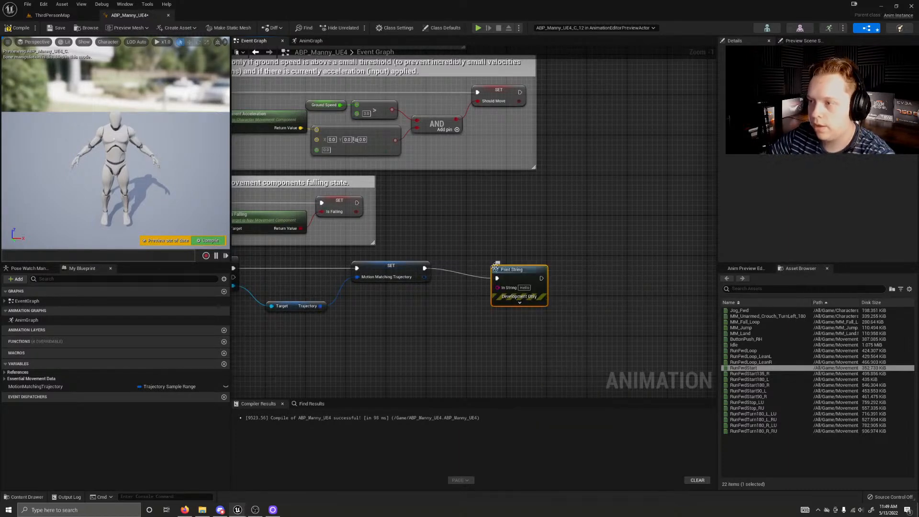
Play-test to see the Hello print, then delete the temporary Print String node.
click(51, 15)
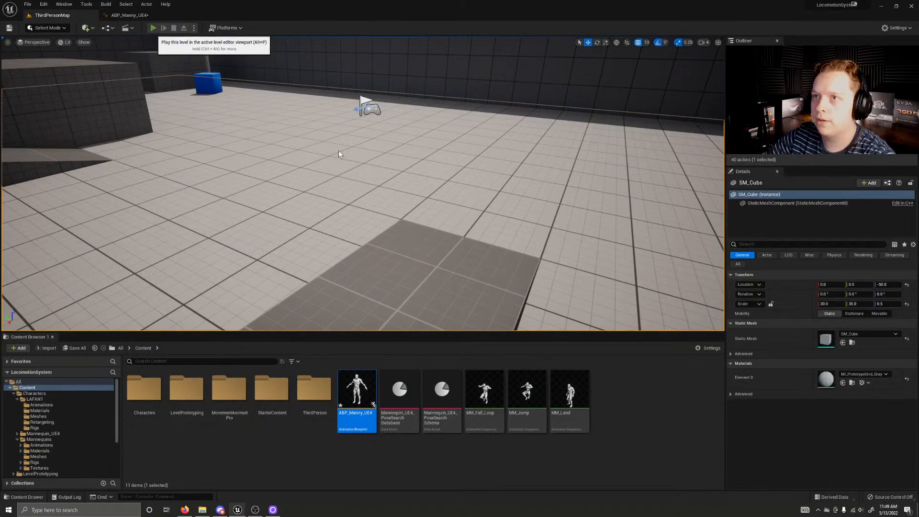
click(154, 29)
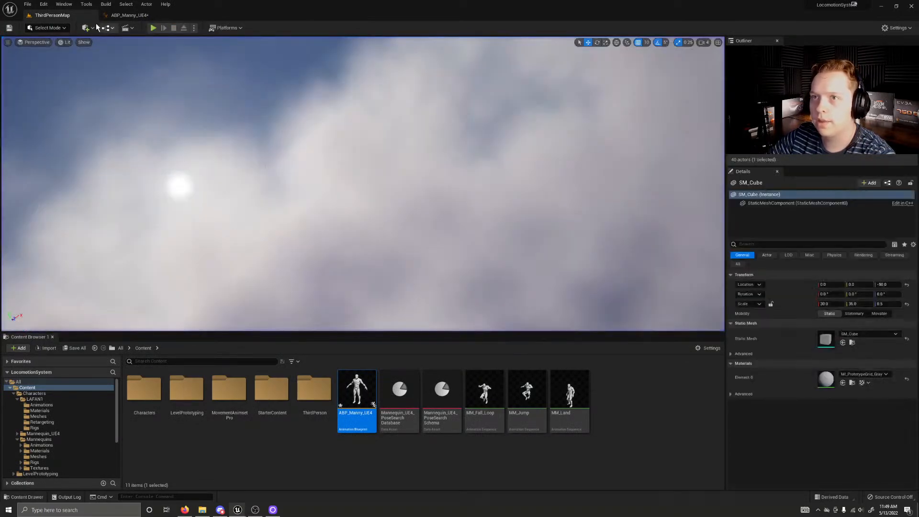
key(Escape)
click(129, 15)
right_drag(416, 323, 554, 299)
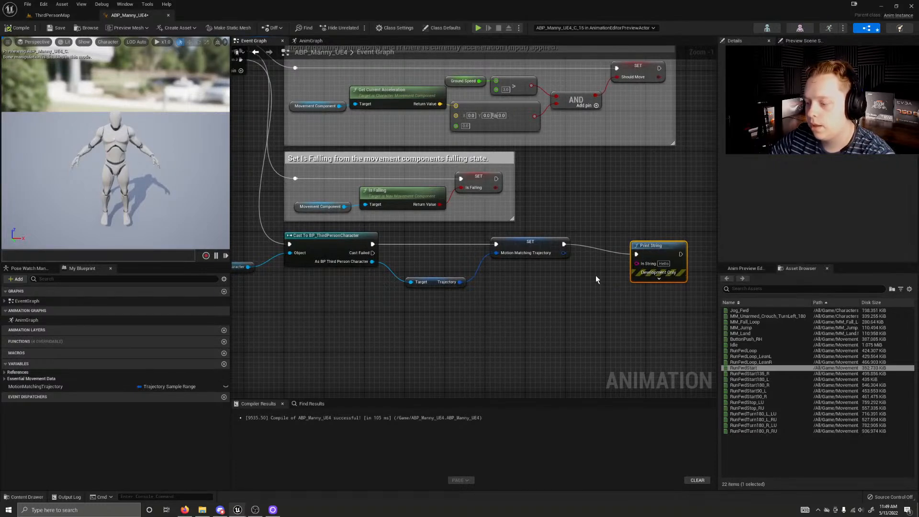
key(Delete)
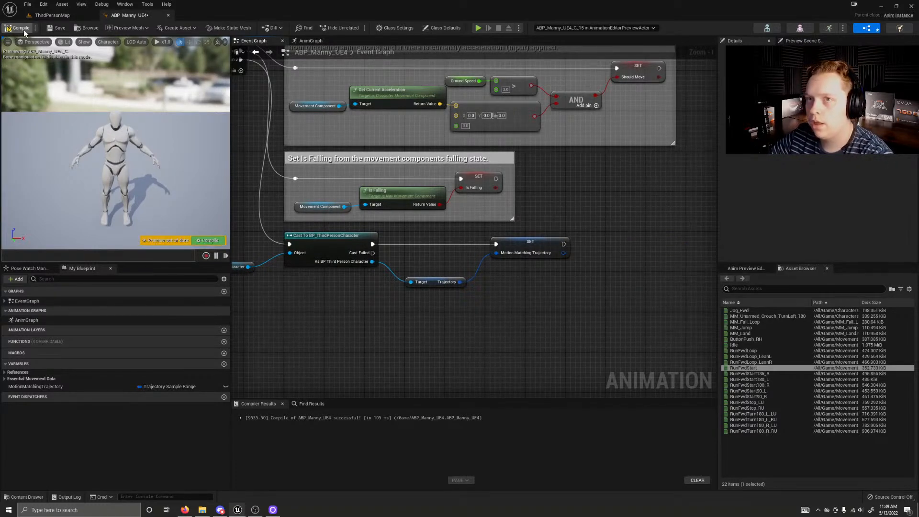
click(53, 15)
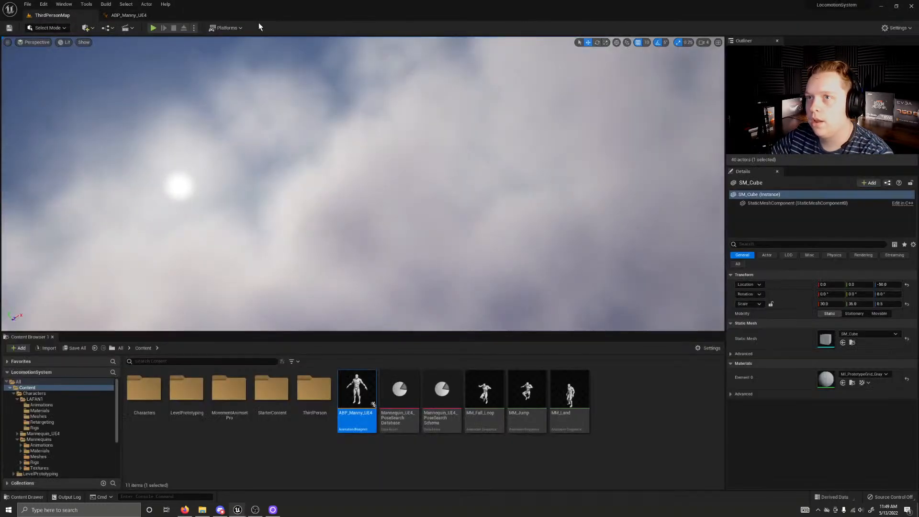
click(153, 27)
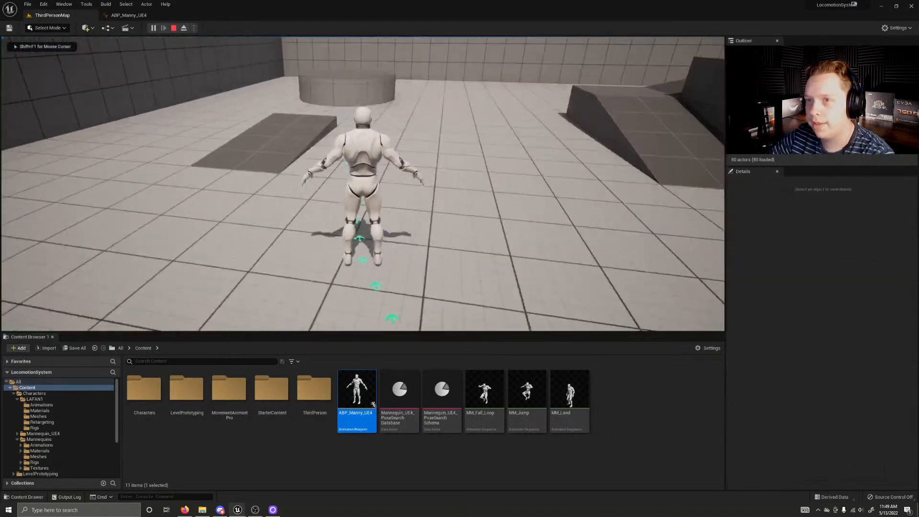
key(w)
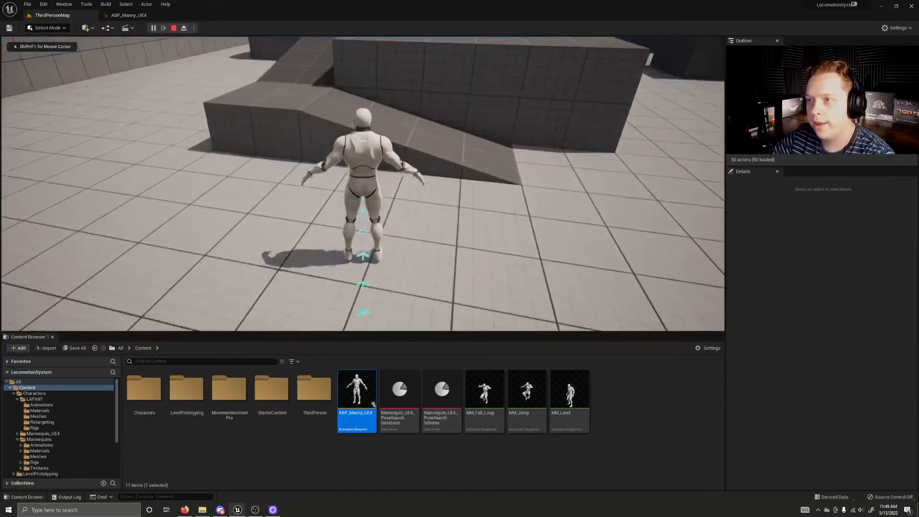
key(d)
key(s)
key(a)
key(w)
key(d)
key(w)
key(d)
key(w)
key(w)
key(space)
key(w)
key(space)
key(s)
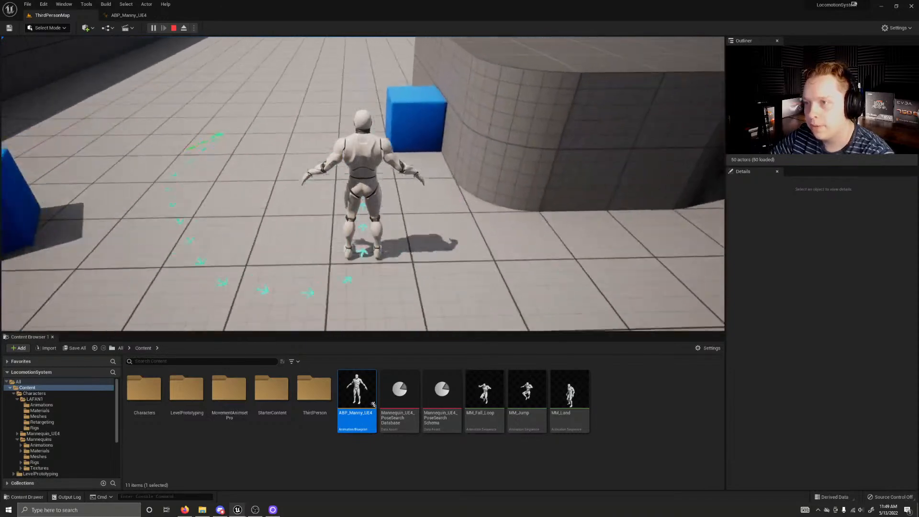
key(w)
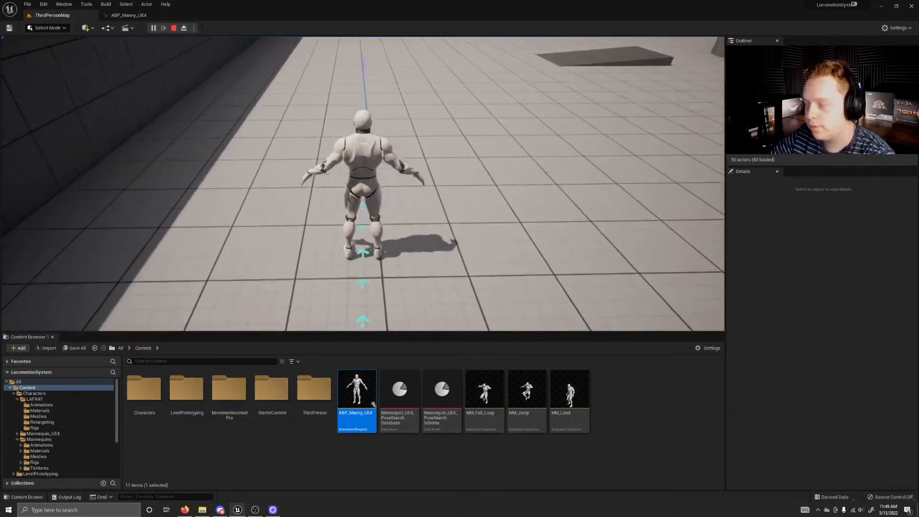
key(d)
key(Escape)
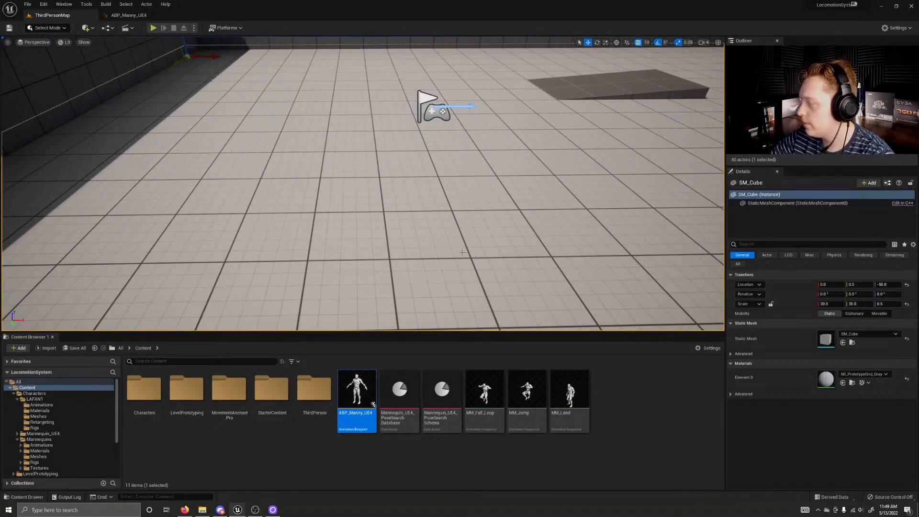
click(433, 473)
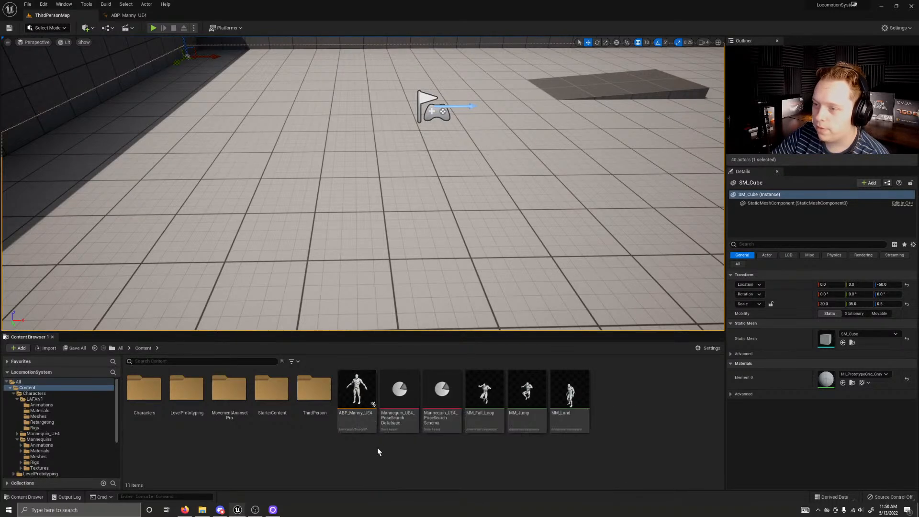
Look at ABP_Manny_UE4's retarget options without applying any.
right_click(365, 391)
mouse_move(409, 234)
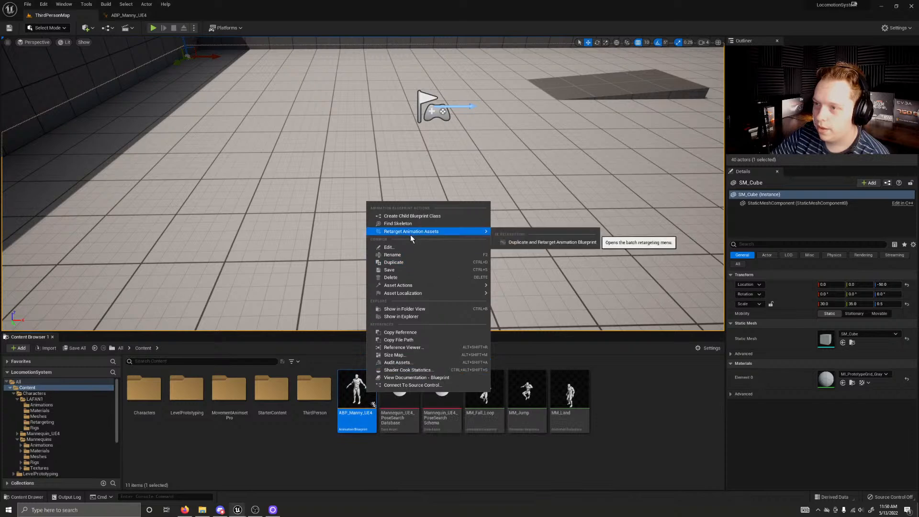
click(348, 462)
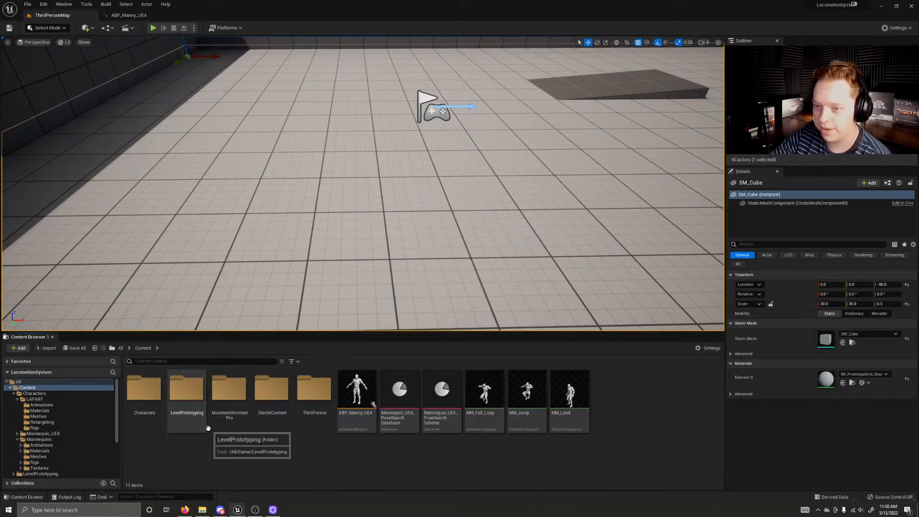
Browse Characters > Mannequin_UE4, then open MovementAnimsetPro > Animations > RootMotion.
double_click(146, 411)
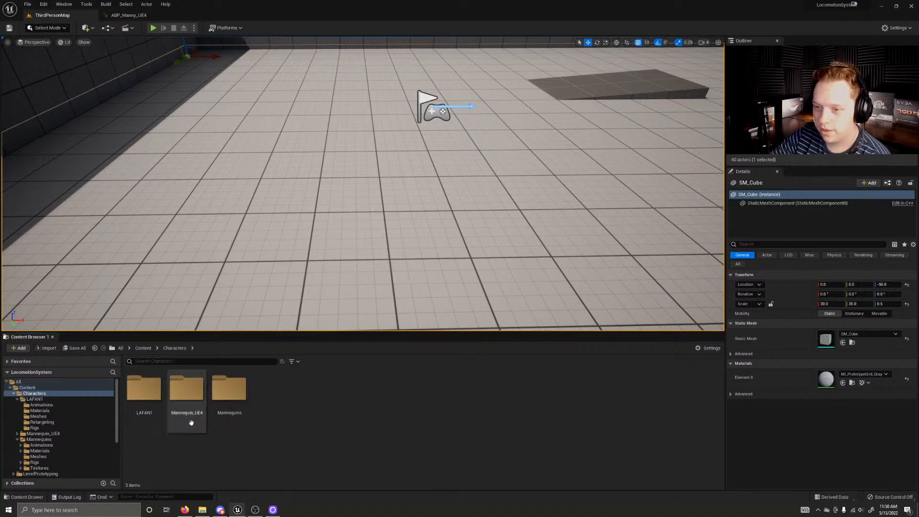
double_click(181, 411)
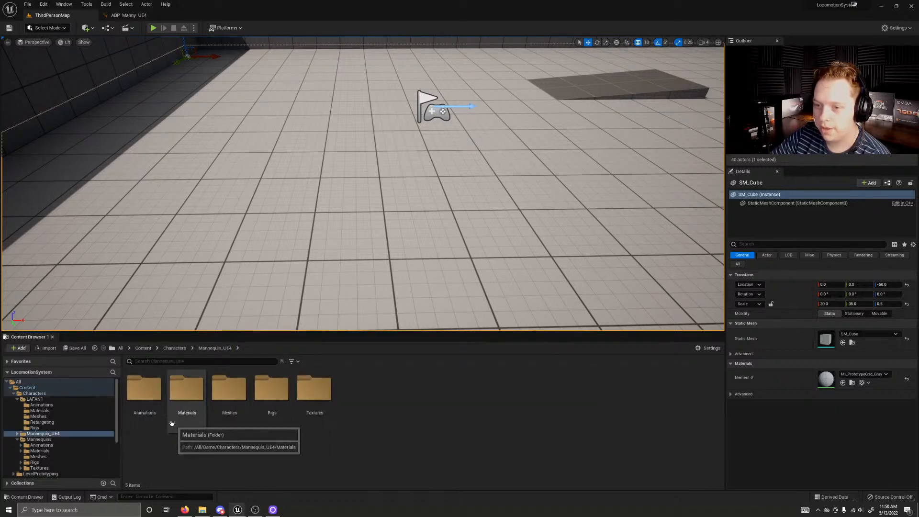
double_click(145, 402)
click(211, 348)
click(174, 349)
click(143, 349)
click(238, 400)
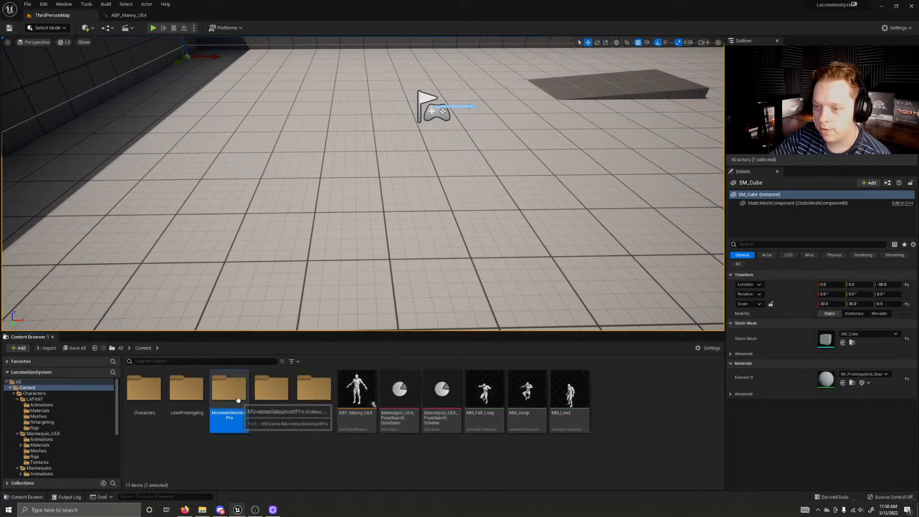
double_click(238, 399)
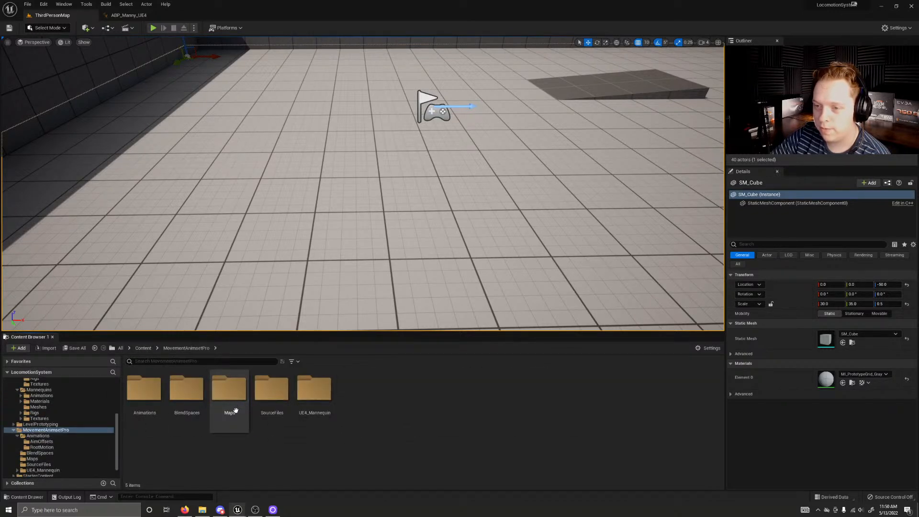
double_click(156, 411)
click(188, 422)
double_click(188, 405)
Filter RootMotion by 'runfwd', select all 16 animations and review Retarget Animation Assets options.
click(198, 361)
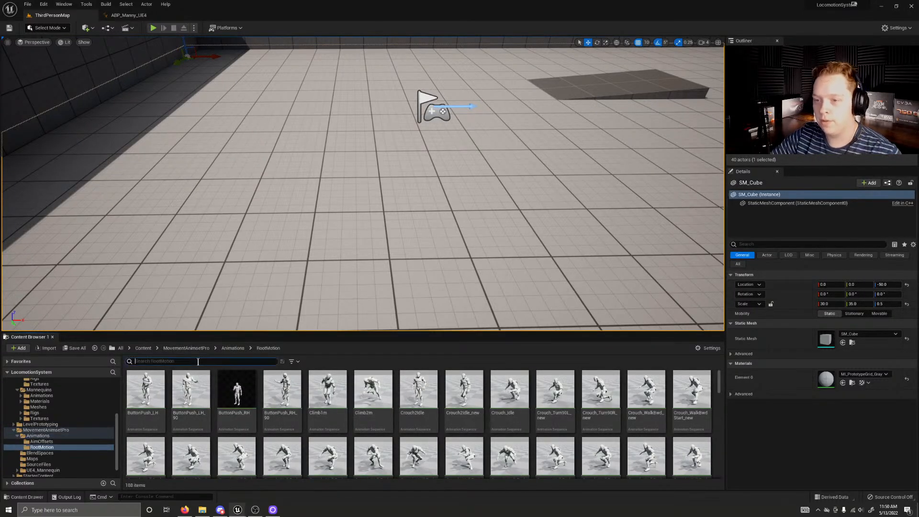
text(runfwd)
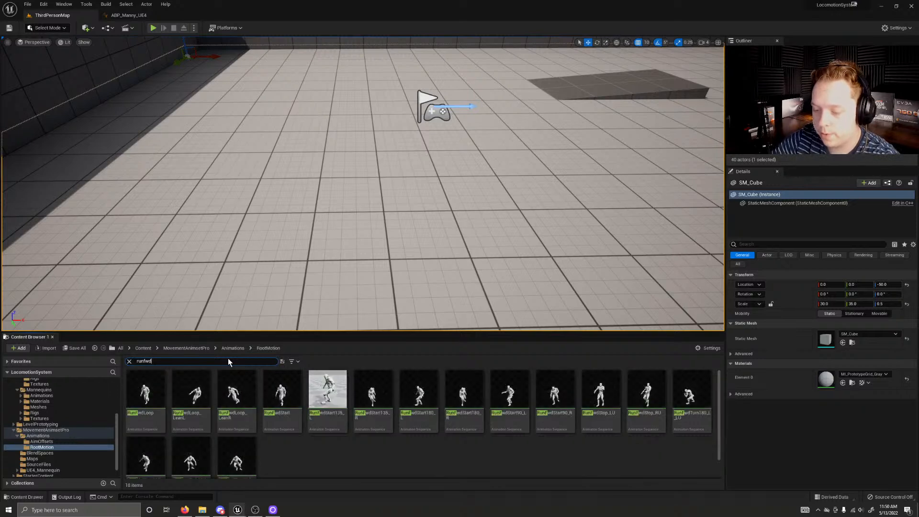
click(146, 398)
key(ctrl+a)
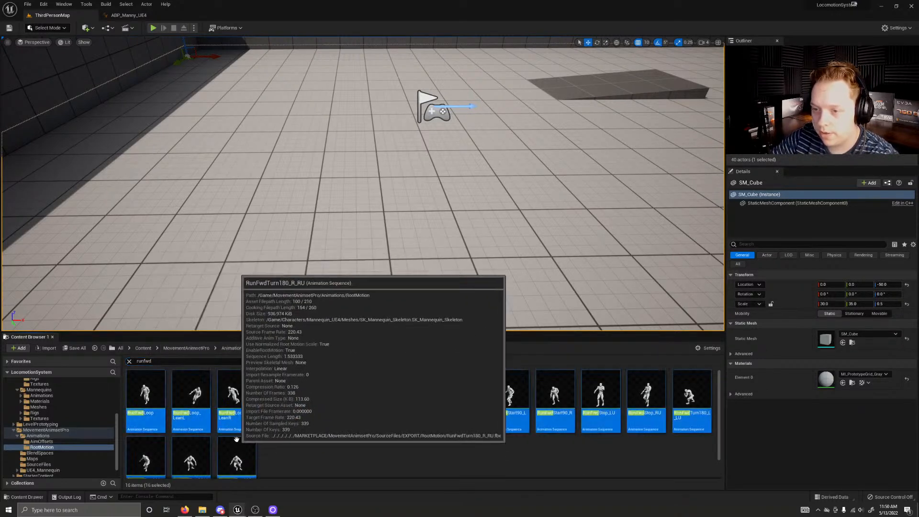
right_click(240, 402)
mouse_move(319, 231)
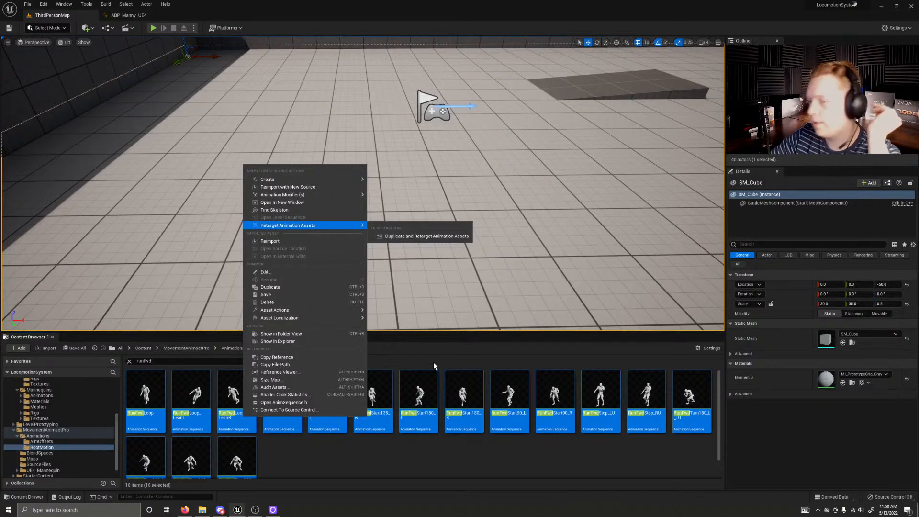
click(370, 454)
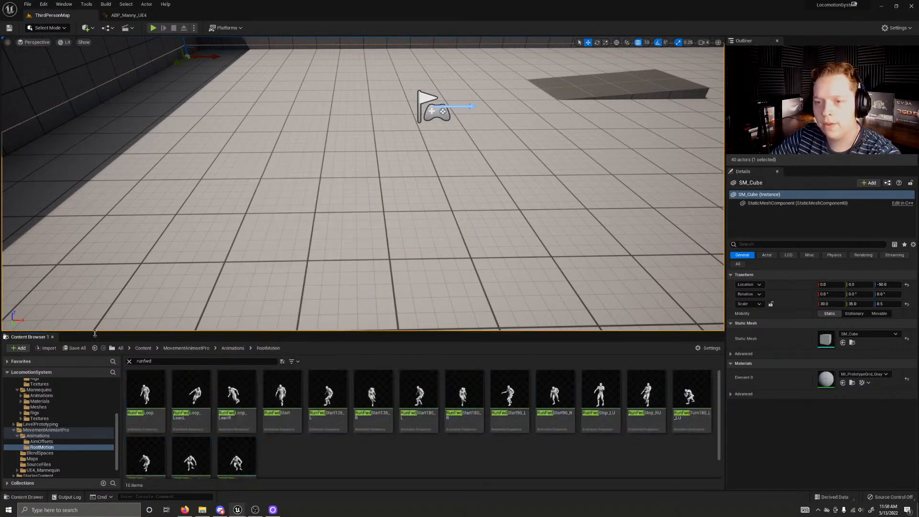
Clear the 'runfwd' search, return to the Content root and open the asset type filter list.
click(228, 350)
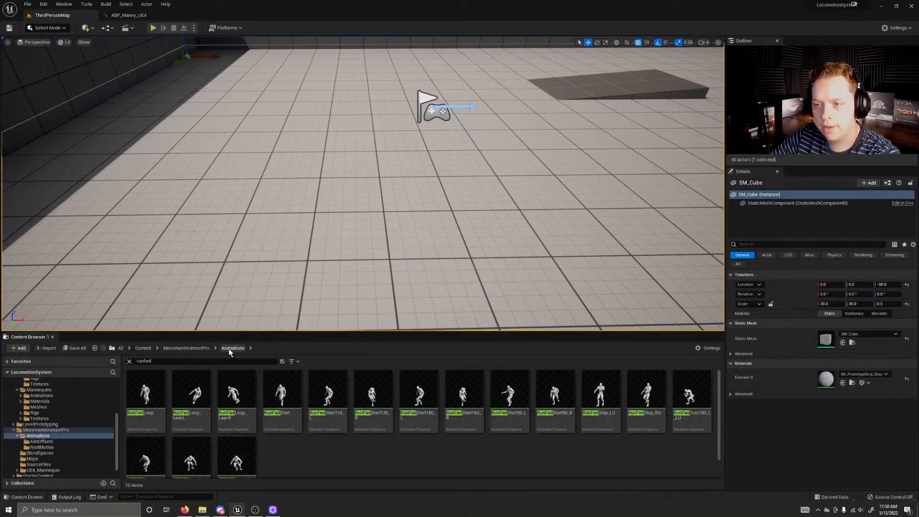
click(129, 361)
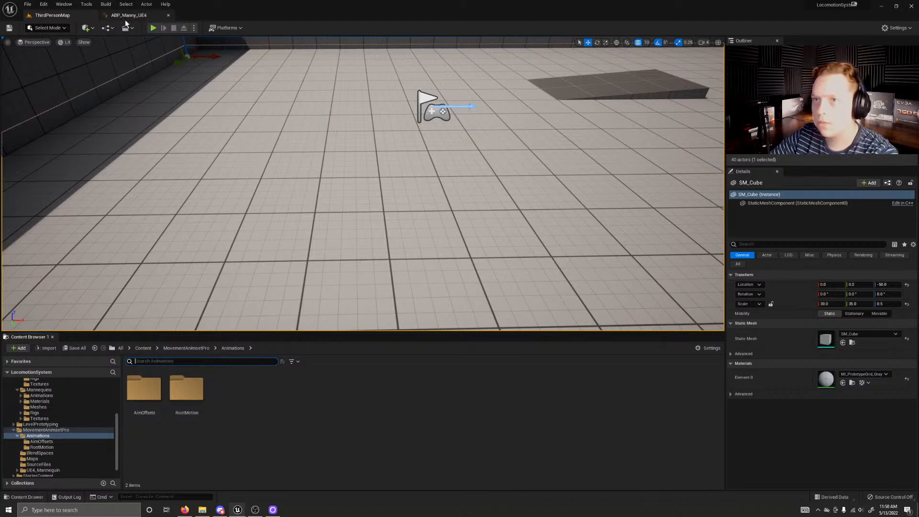
click(175, 348)
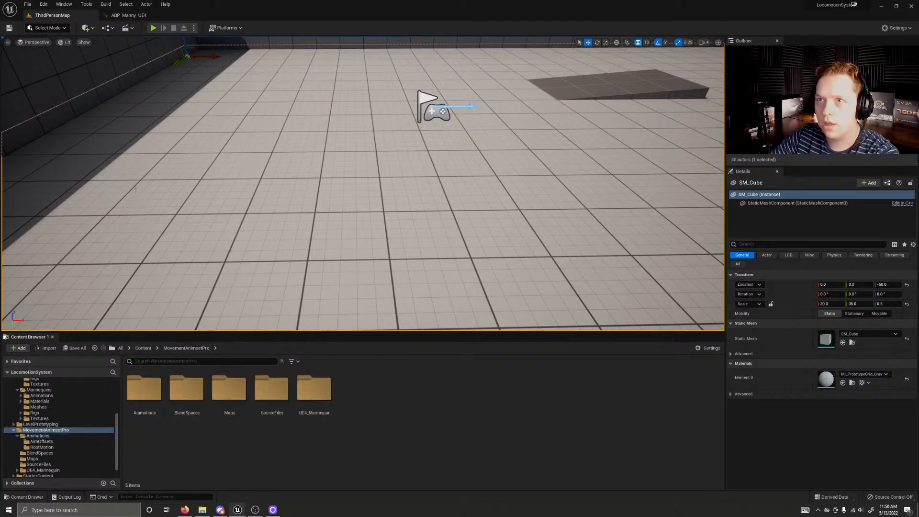
click(119, 17)
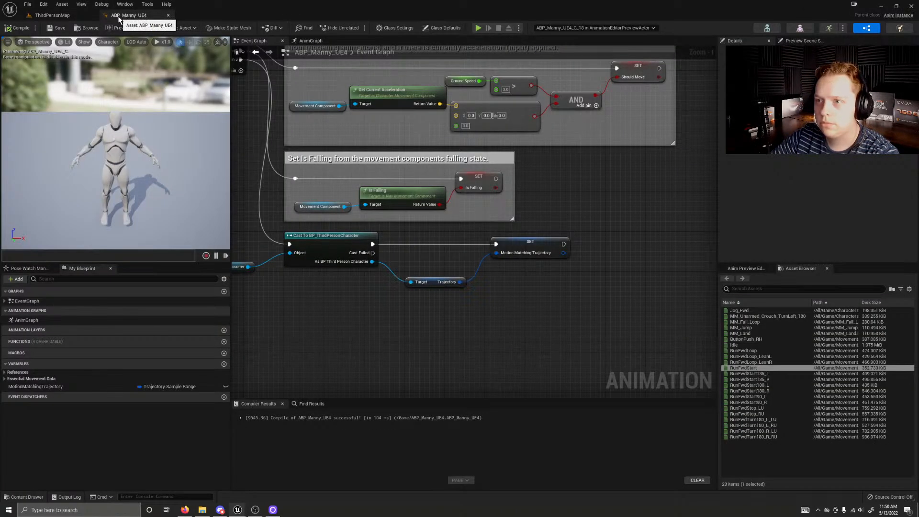
click(54, 15)
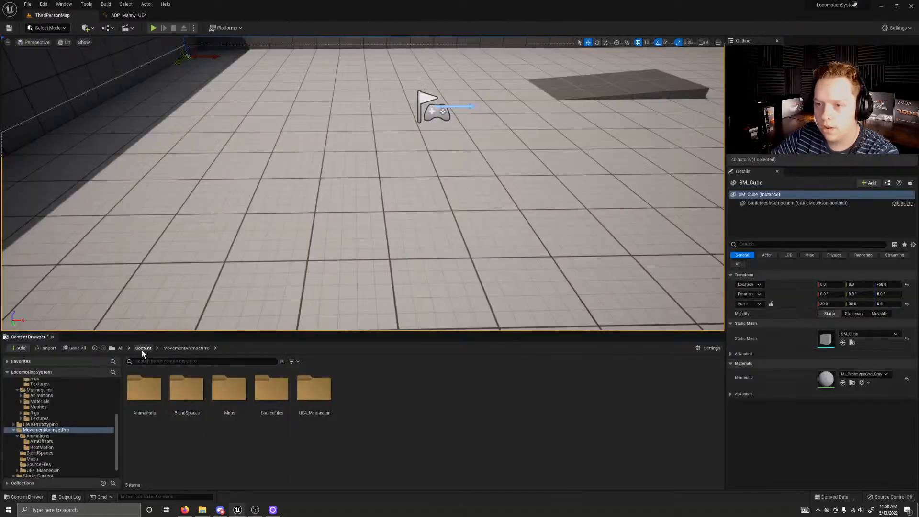
click(142, 348)
click(295, 361)
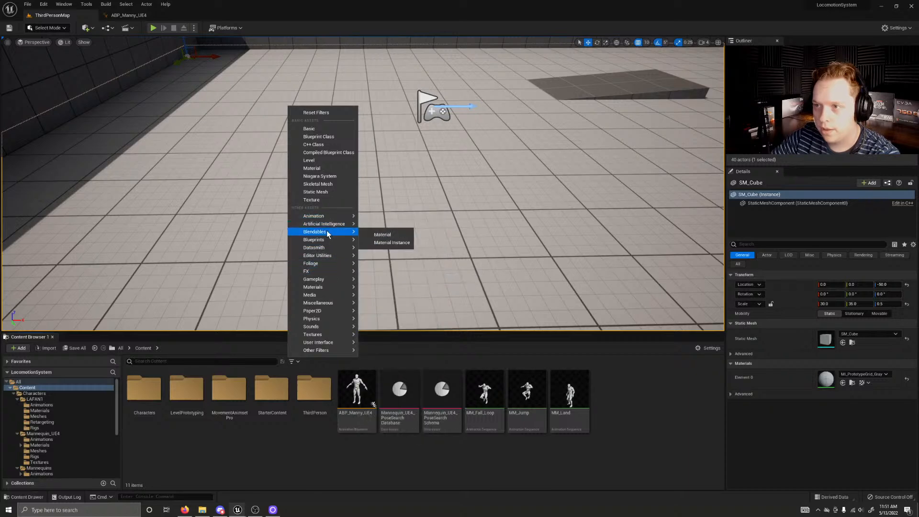
mouse_move(328, 248)
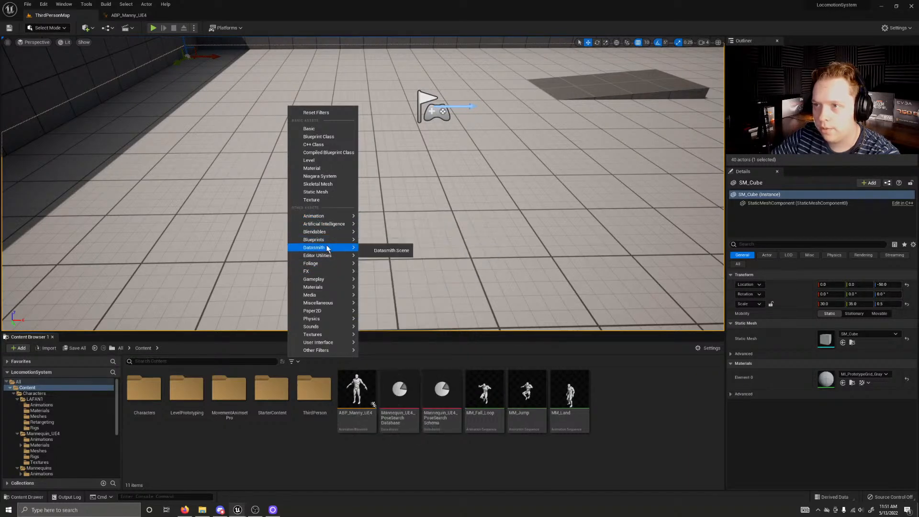
click(325, 184)
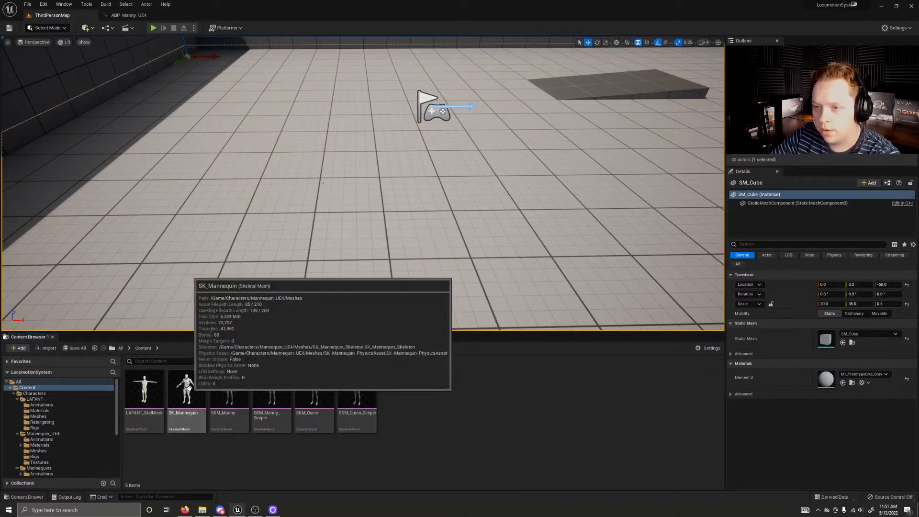
click(312, 359)
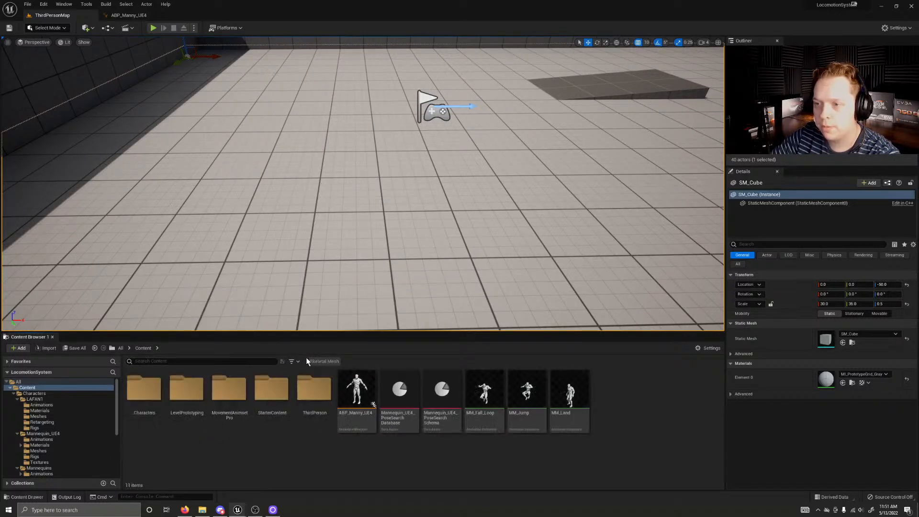
click(295, 361)
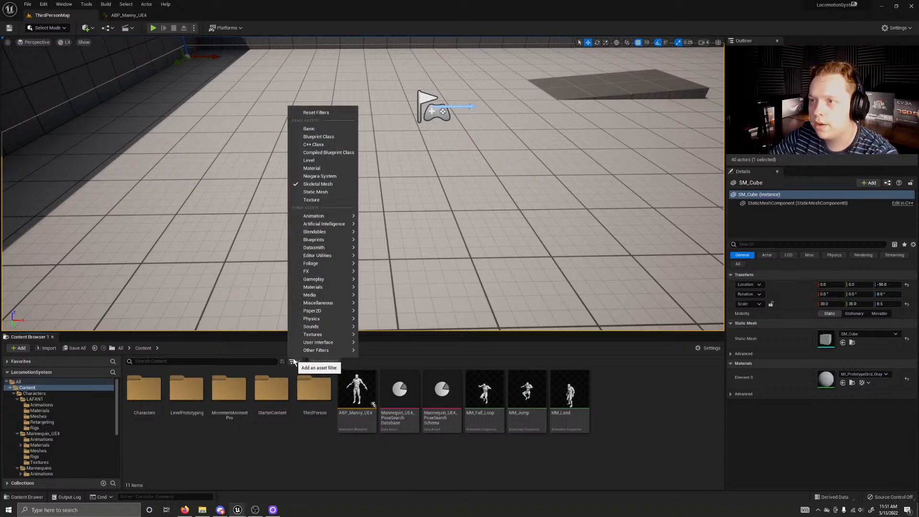
mouse_move(347, 327)
click(525, 343)
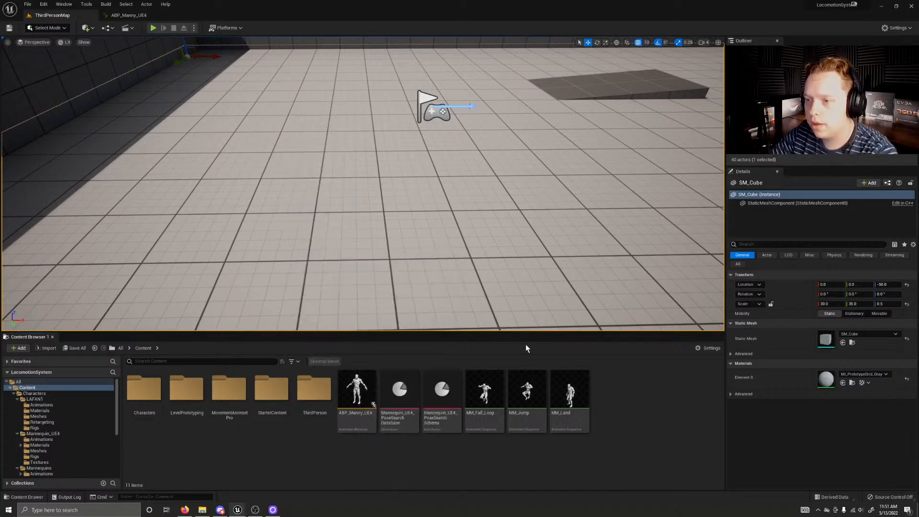
double_click(241, 398)
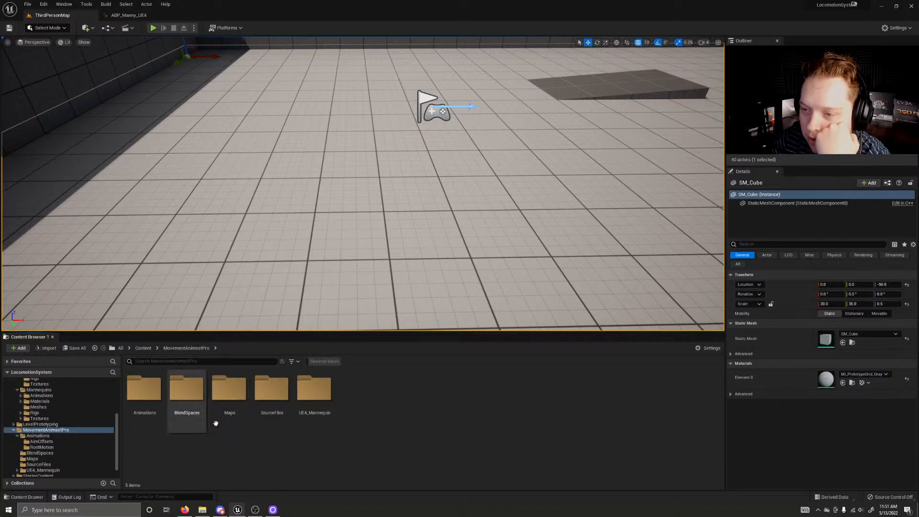
double_click(303, 417)
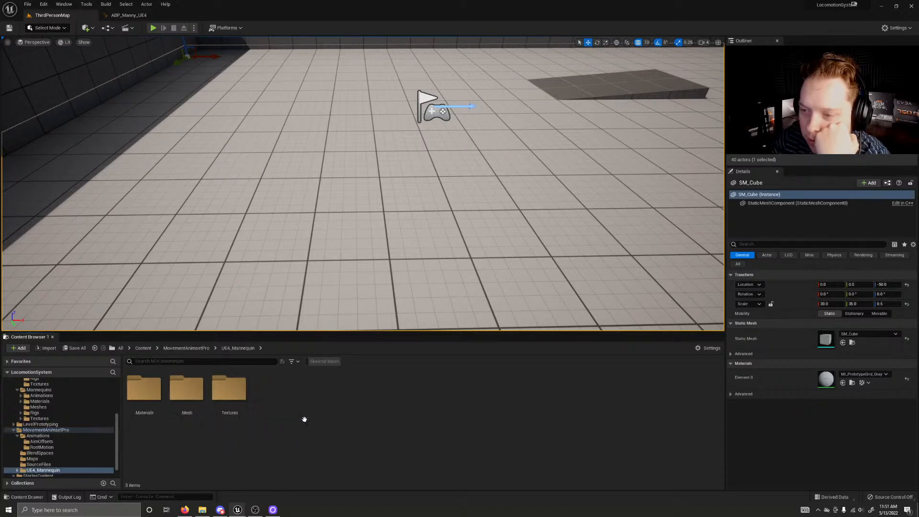
double_click(157, 410)
click(237, 348)
double_click(191, 393)
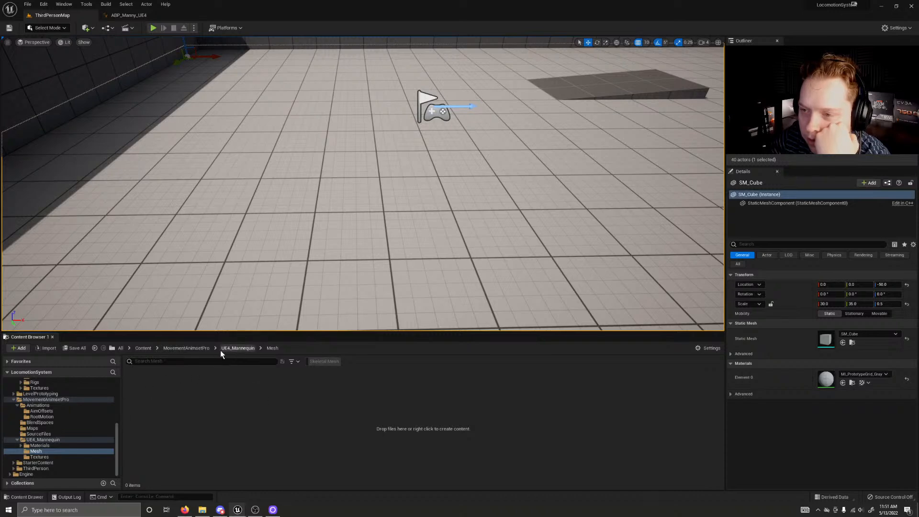
click(178, 349)
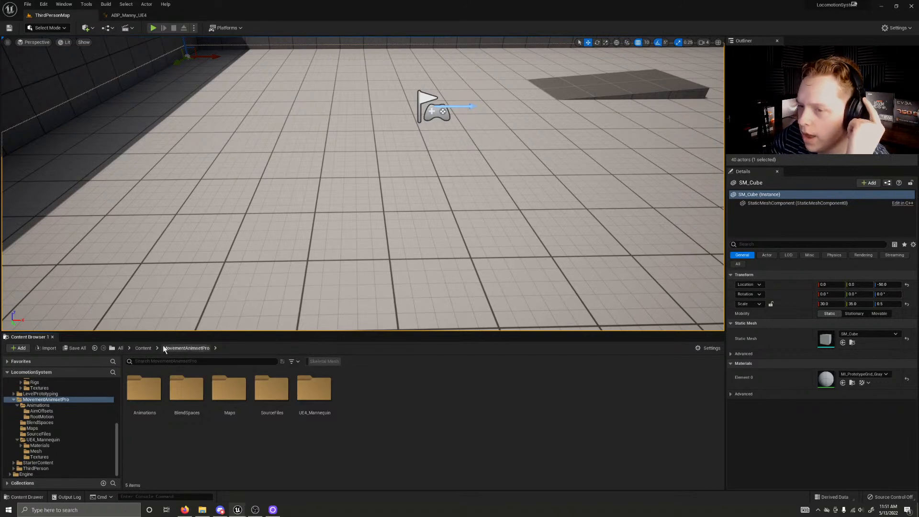
click(139, 349)
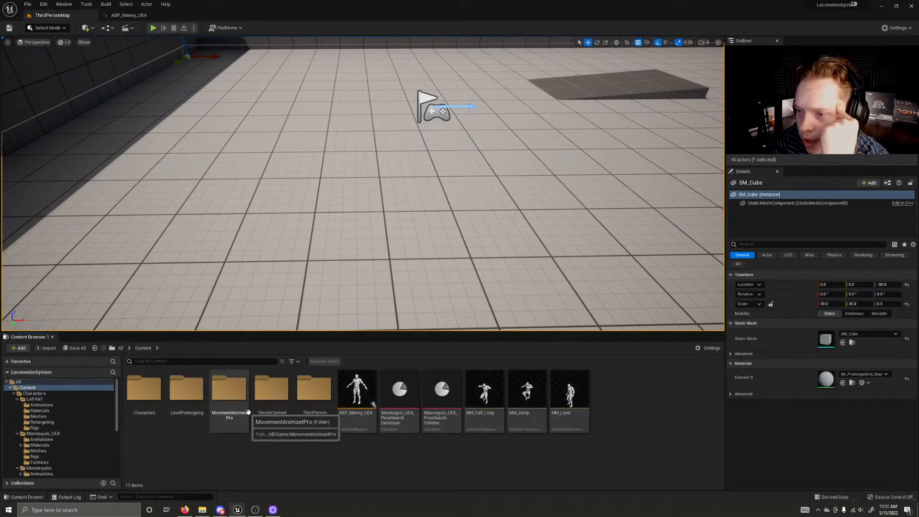
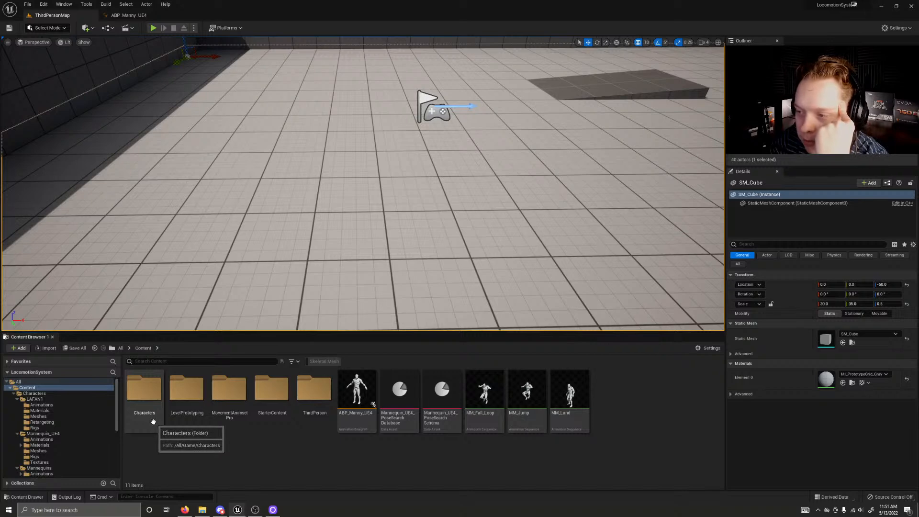
Set the pose search schema's skeleton to SK_Mannequin_Skeleton.
double_click(442, 400)
click(445, 73)
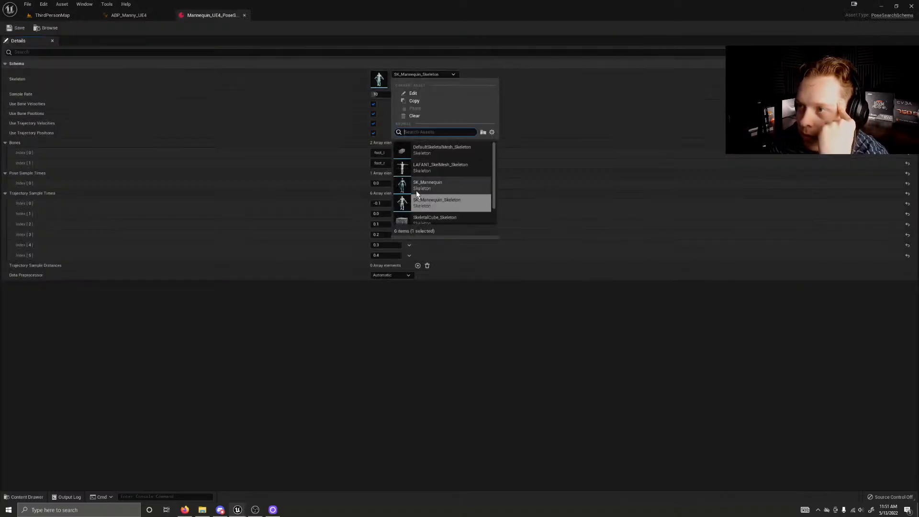
click(443, 203)
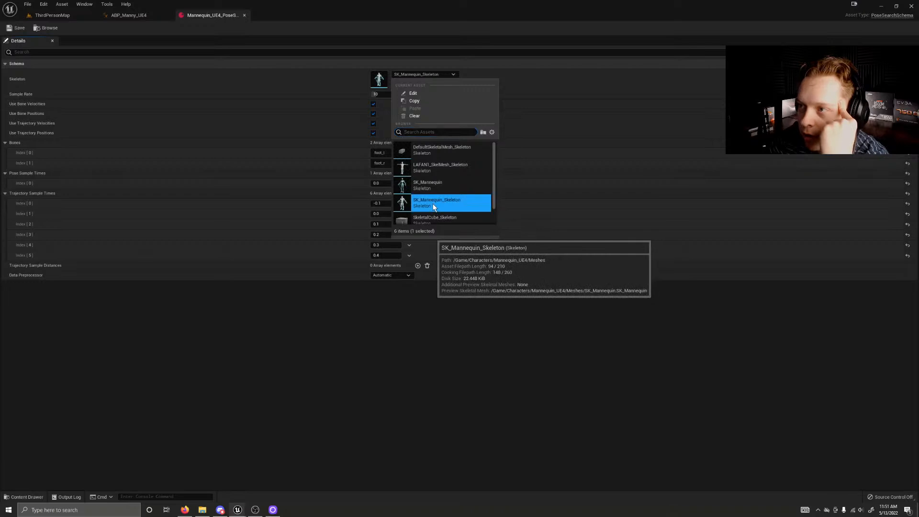
Back in ThirdPersonMap, browse to MovementAnimsetPro > Animations > RootMotion.
click(71, 17)
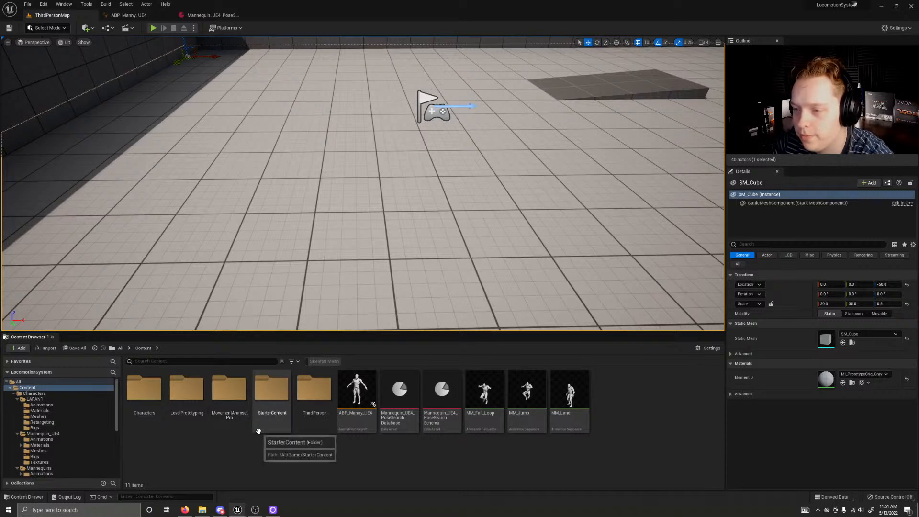
double_click(234, 412)
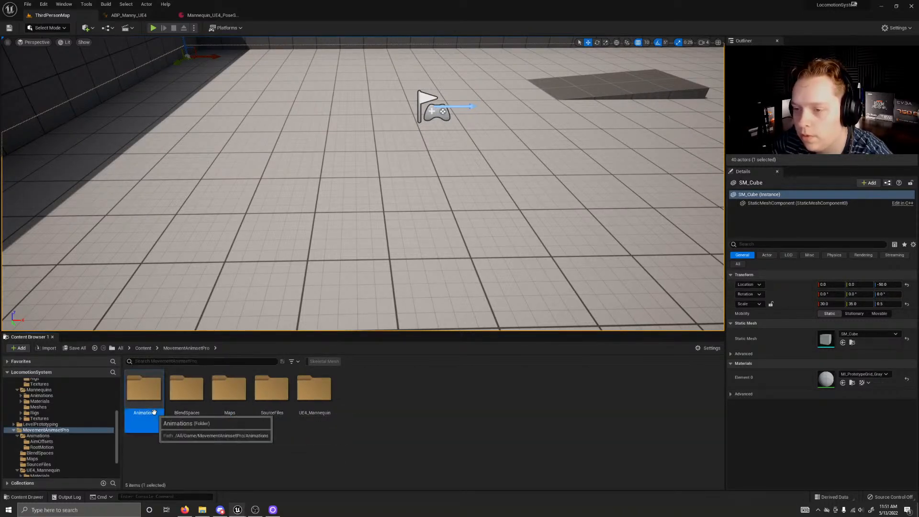
double_click(145, 395)
double_click(172, 395)
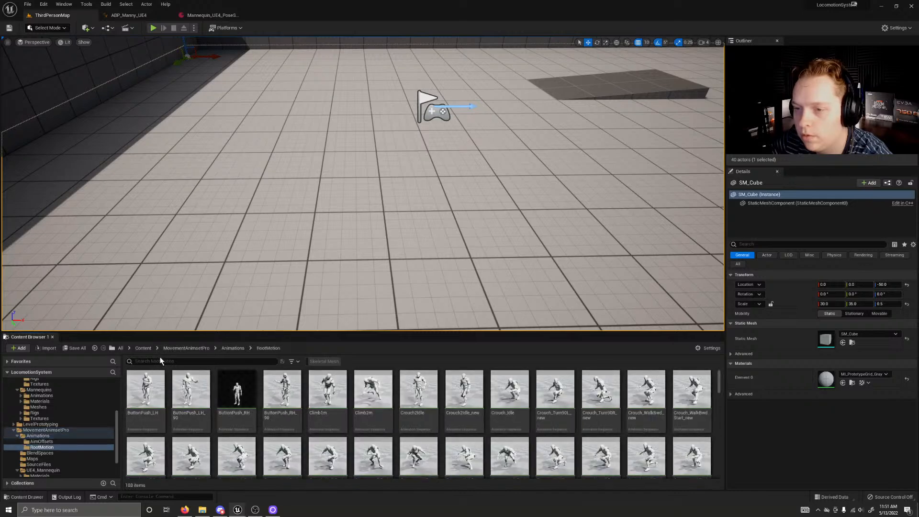
Filter RootMotion by 'runfwd' and select the 16 RunFwd animations.
text(runfwd)
click(146, 390)
shift+click(223, 451)
right_click(263, 406)
right_click(237, 395)
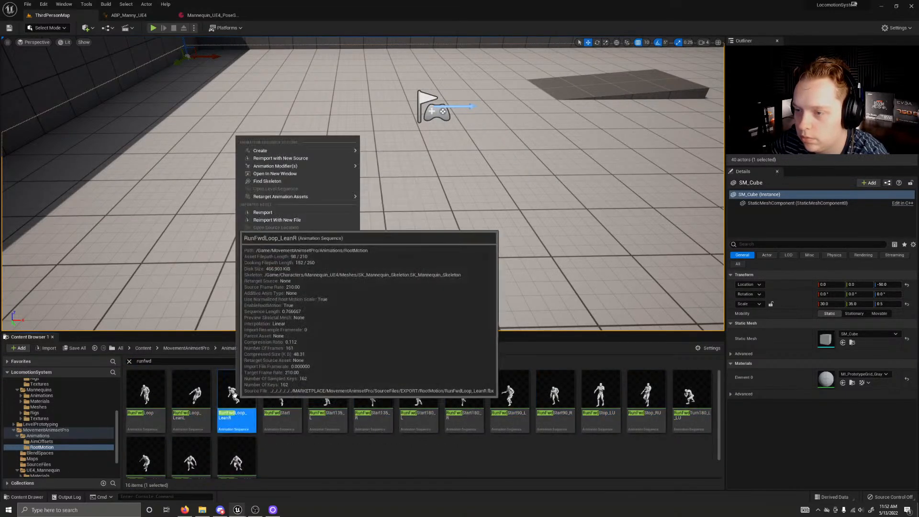
click(180, 350)
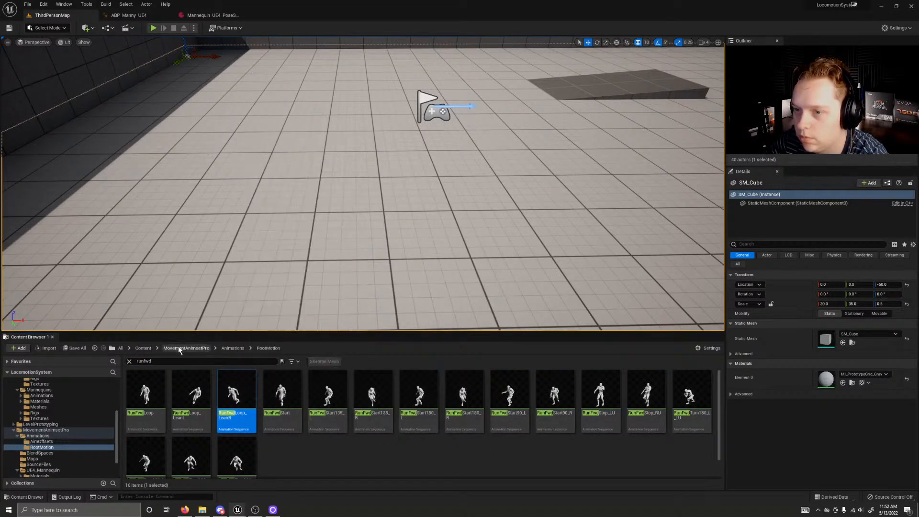
Duplicate and retarget RunFwdLoop_LeanR with RTG_UE4Manny_UE5Manny into the Content folder.
right_click(230, 381)
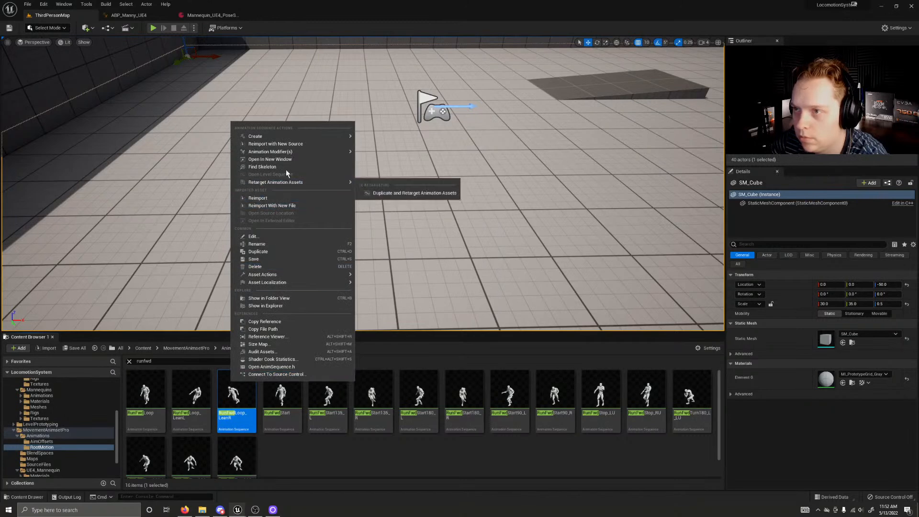
mouse_move(292, 152)
mouse_move(293, 182)
click(402, 193)
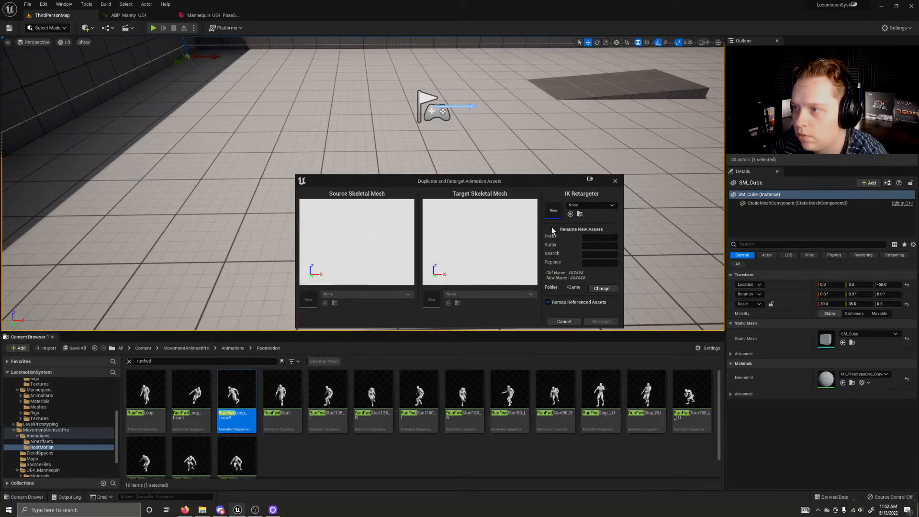
click(588, 205)
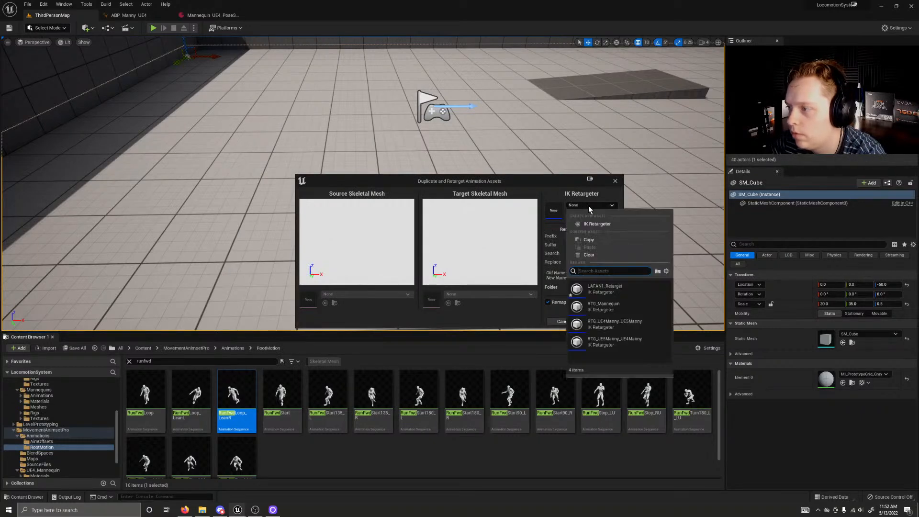
click(606, 323)
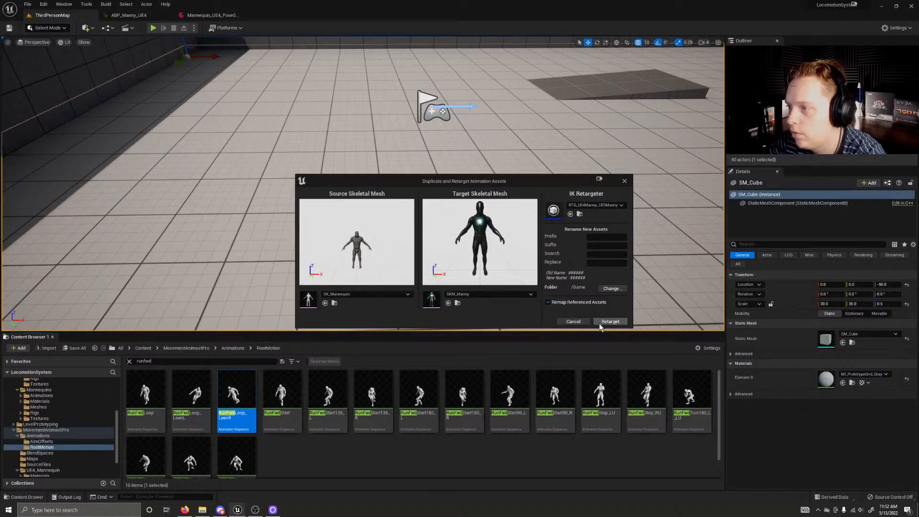
click(601, 321)
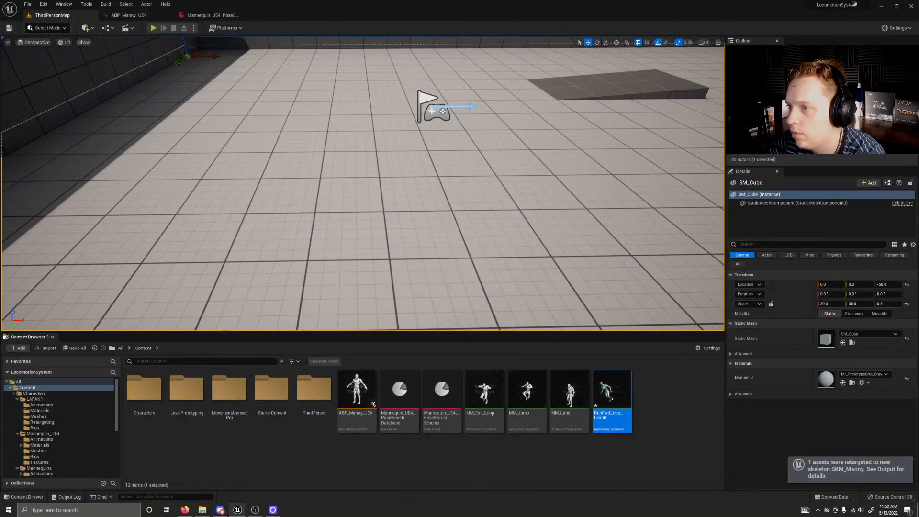
click(527, 470)
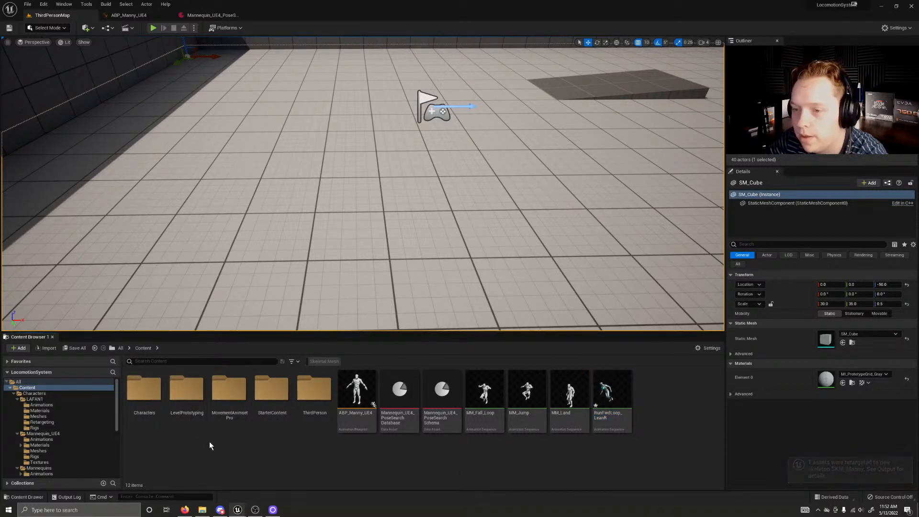
Reopen MovementAnimsetPro > Animations > RootMotion, then return to Content root and clear the search.
double_click(227, 414)
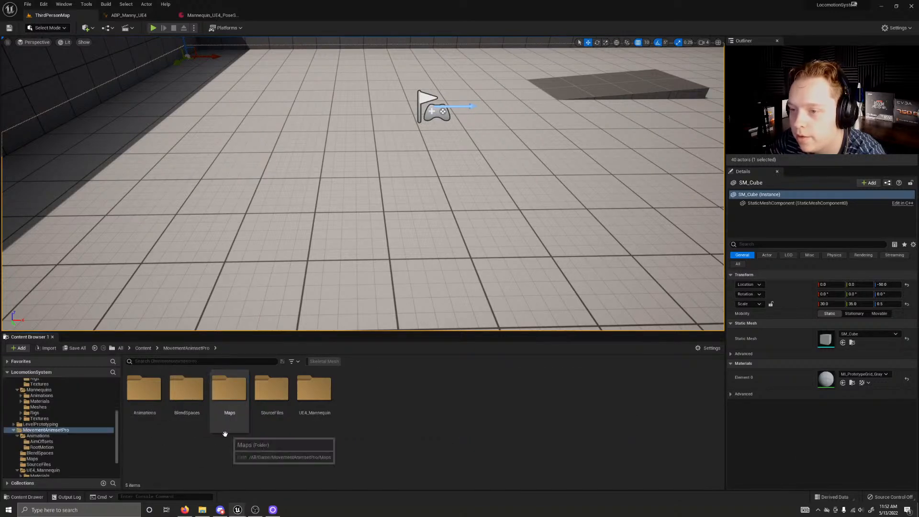
double_click(144, 413)
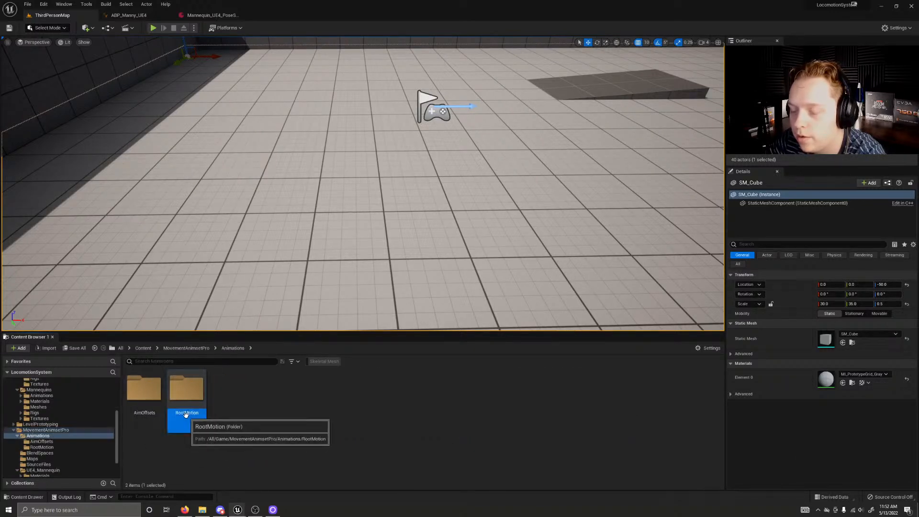
double_click(185, 415)
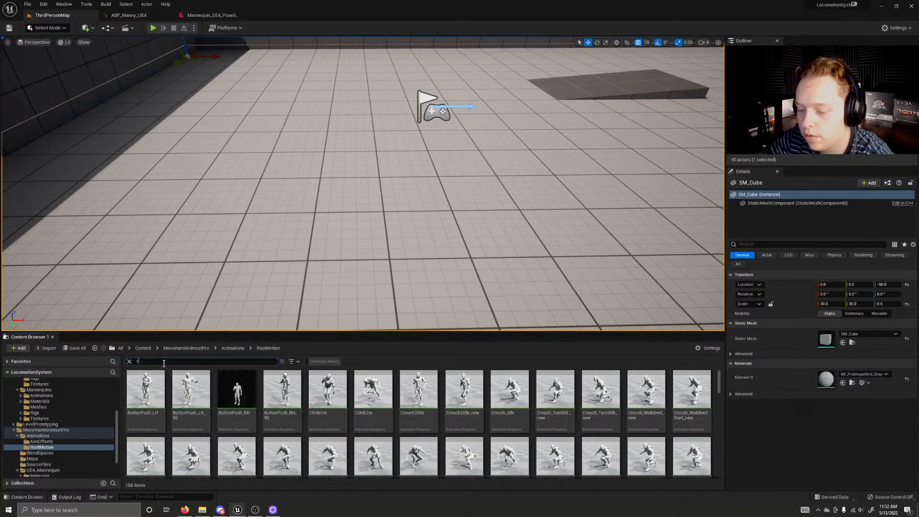
text(d)
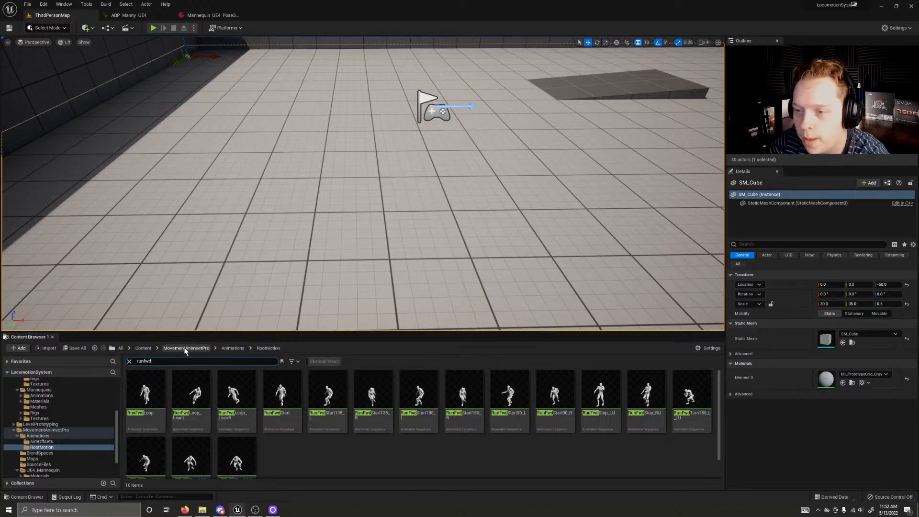
click(142, 348)
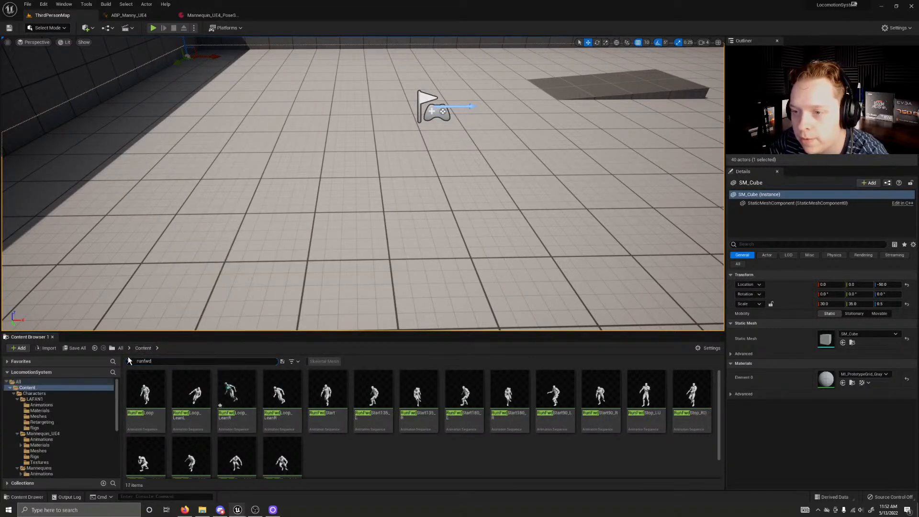
click(129, 361)
Look through the Content root folders, including ThirdPerson and LevelPrototyping.
click(160, 411)
click(186, 411)
click(229, 411)
click(271, 411)
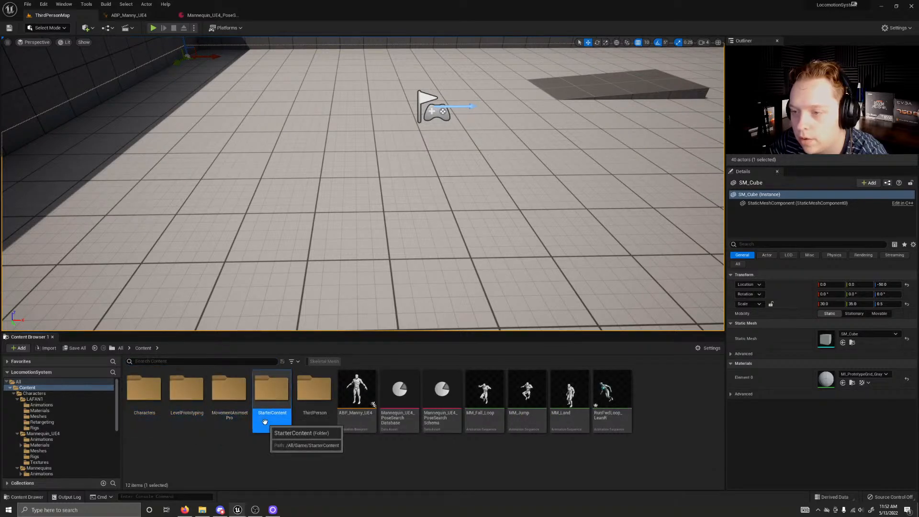
double_click(299, 423)
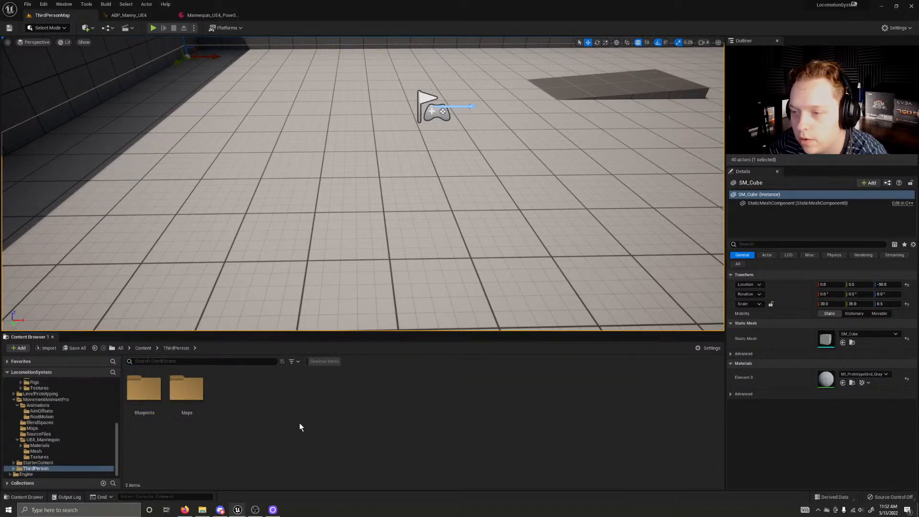
click(143, 348)
click(187, 388)
double_click(187, 388)
click(143, 348)
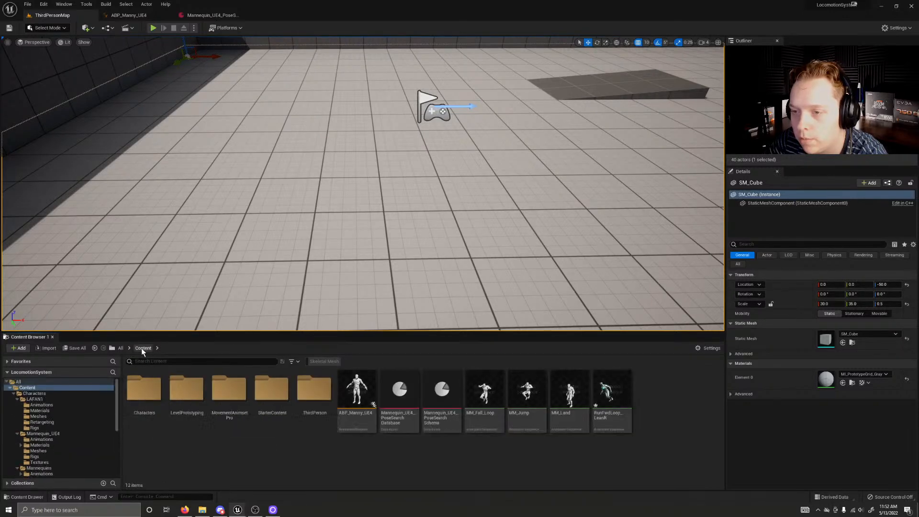
Go to Characters > Mannequin_UE4 > Rigs and open RTG_UE4Manny_UE5Manny in its own tab.
double_click(145, 392)
click(187, 388)
double_click(187, 388)
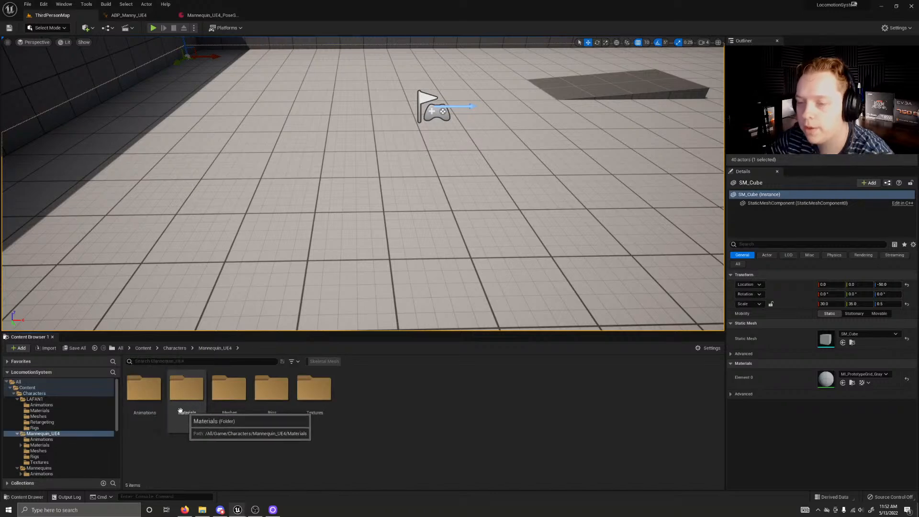
click(228, 390)
double_click(229, 390)
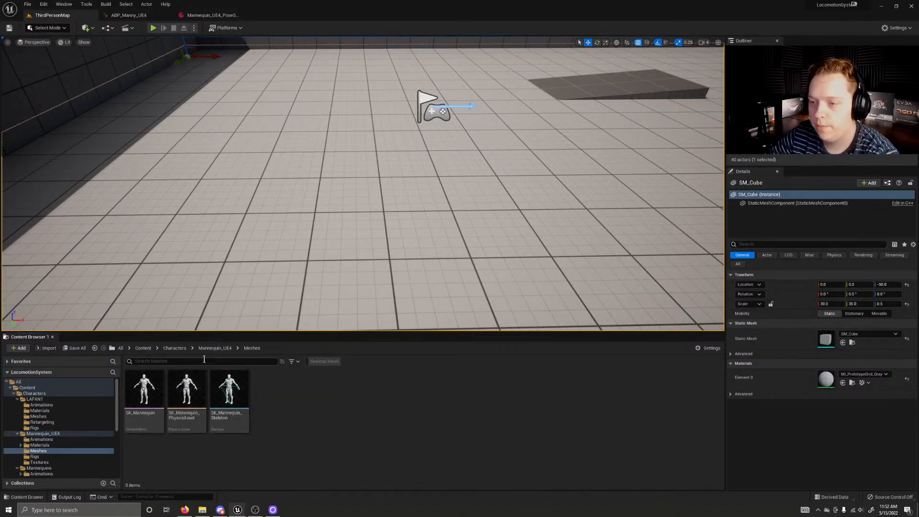
click(217, 348)
double_click(281, 403)
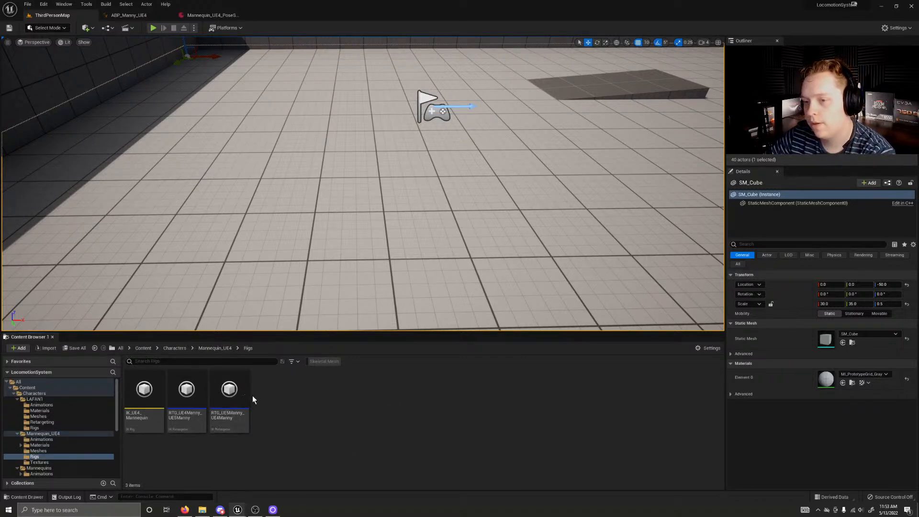
click(191, 393)
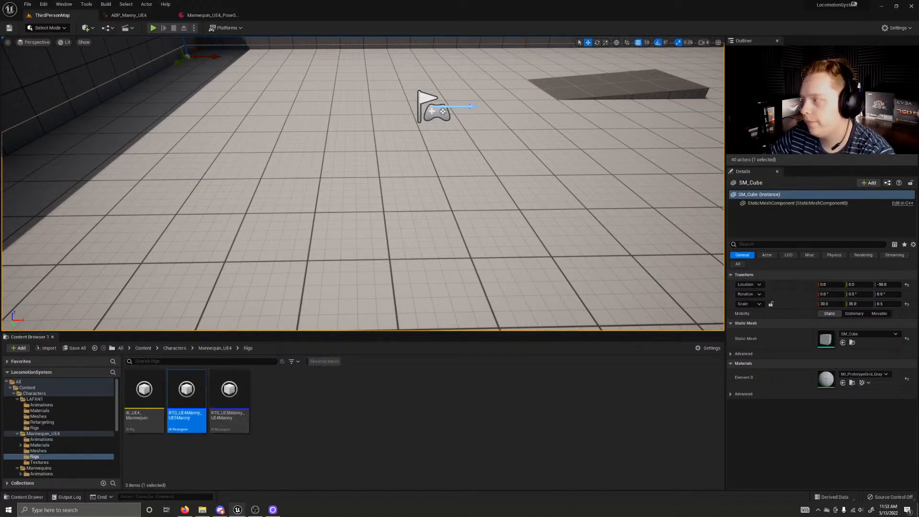
drag(918, 292, 206, 17)
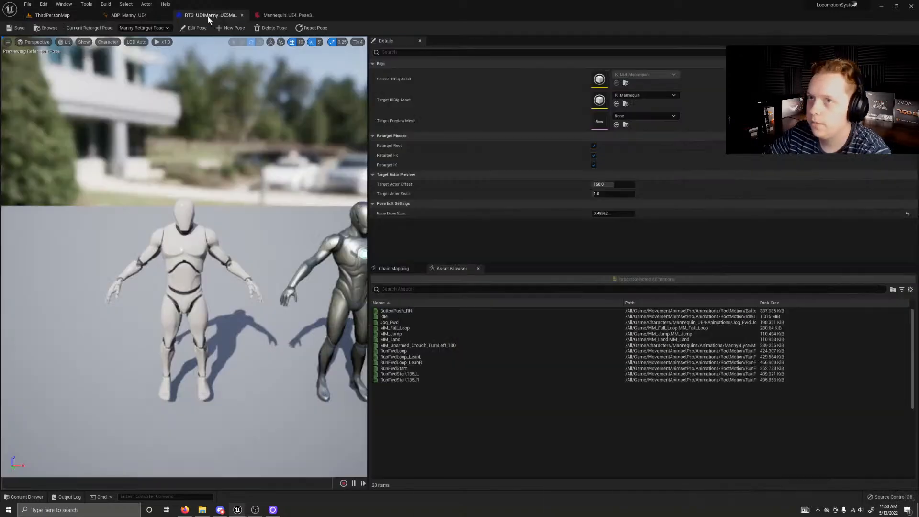
Search 'runfwd' and set the content drawer back to the Content root folder.
text(runfwd)
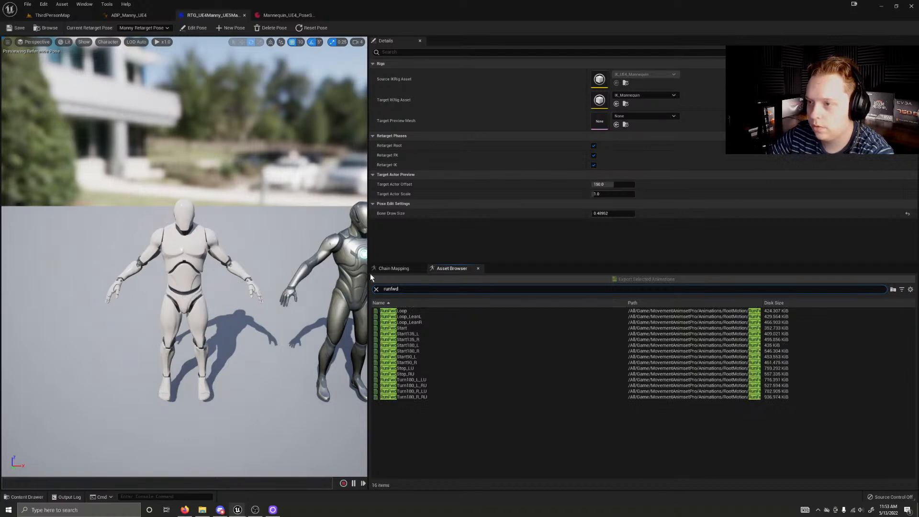
key(ctrl+space)
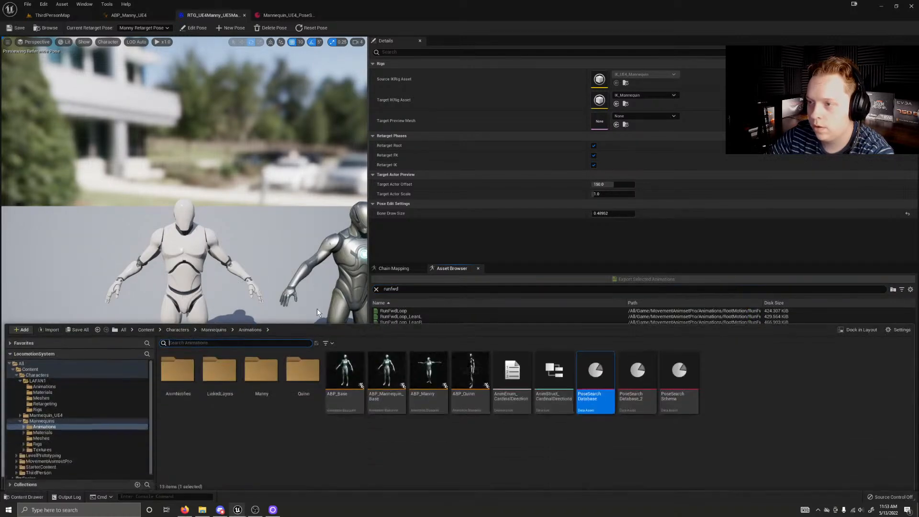
click(142, 330)
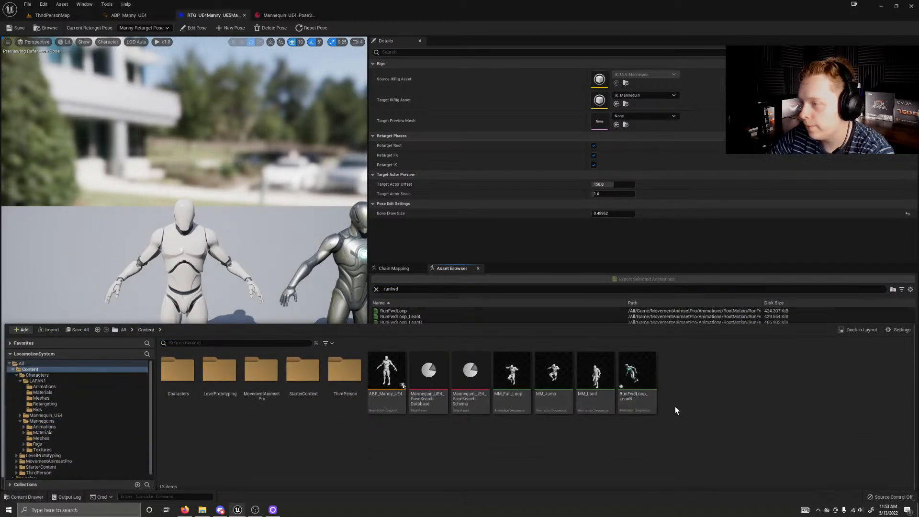
key(ctrl+space)
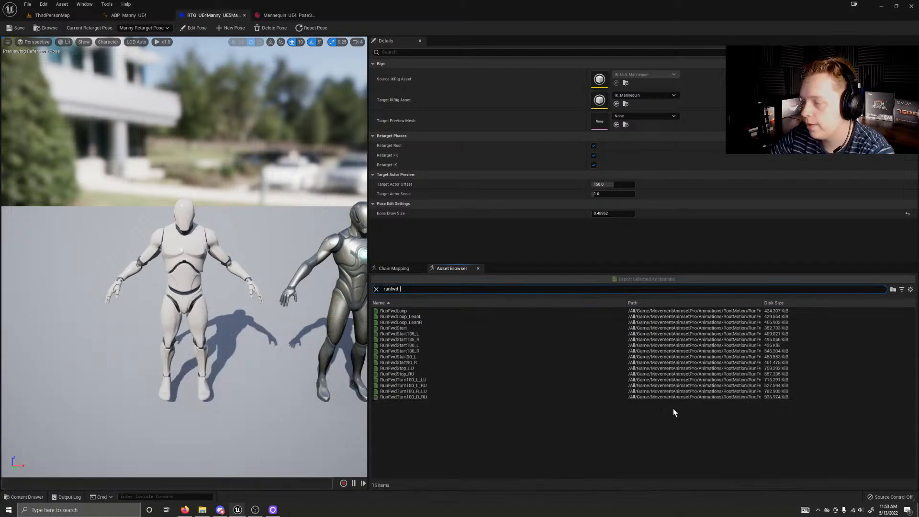
Preview RunFwdLoop_LeanL on both mannequins and export it retargeted to the Content folder.
click(466, 317)
double_click(467, 315)
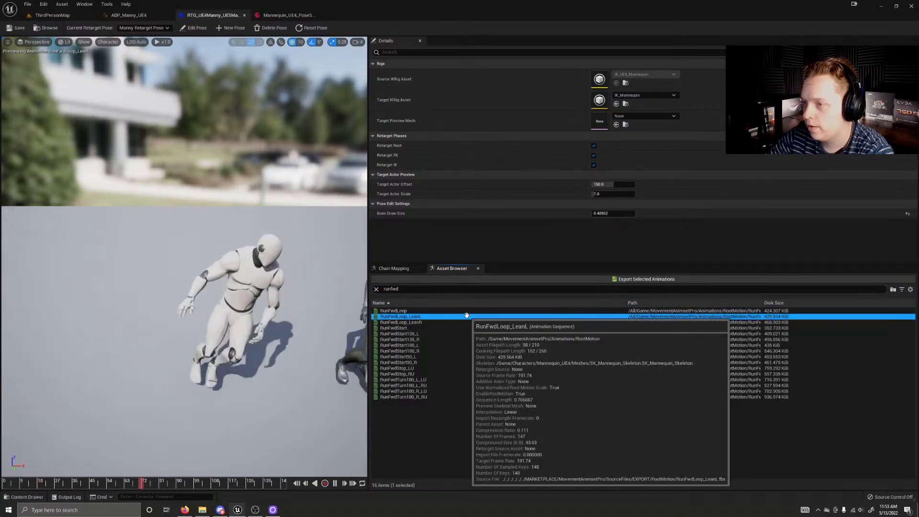
right_drag(277, 296, 315, 311)
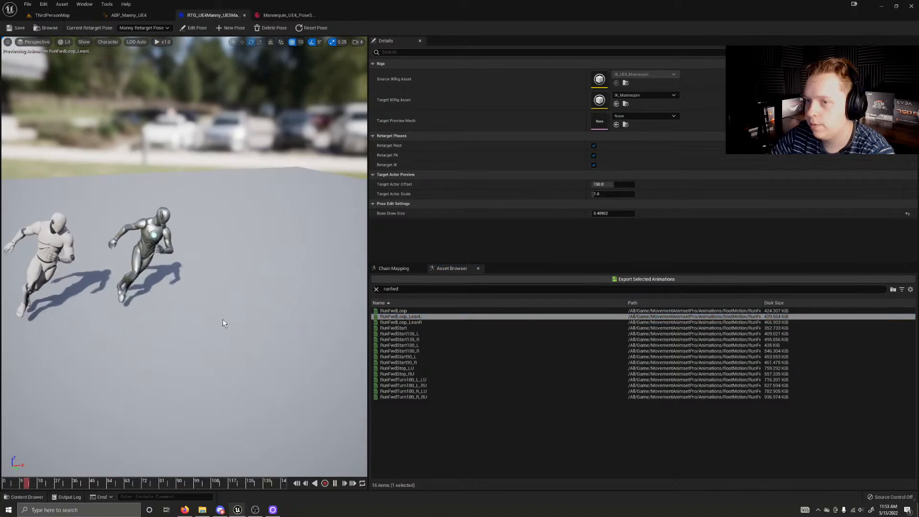
right_drag(226, 324, 179, 312)
click(641, 279)
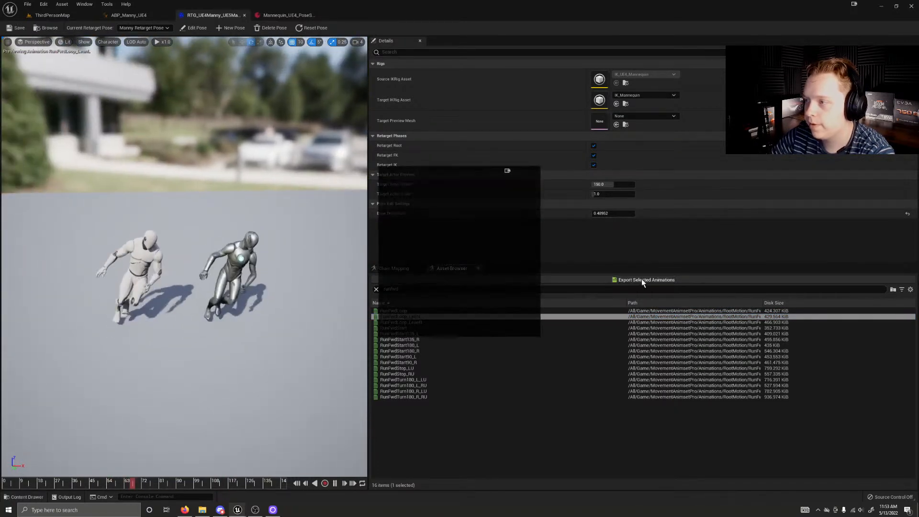
click(524, 329)
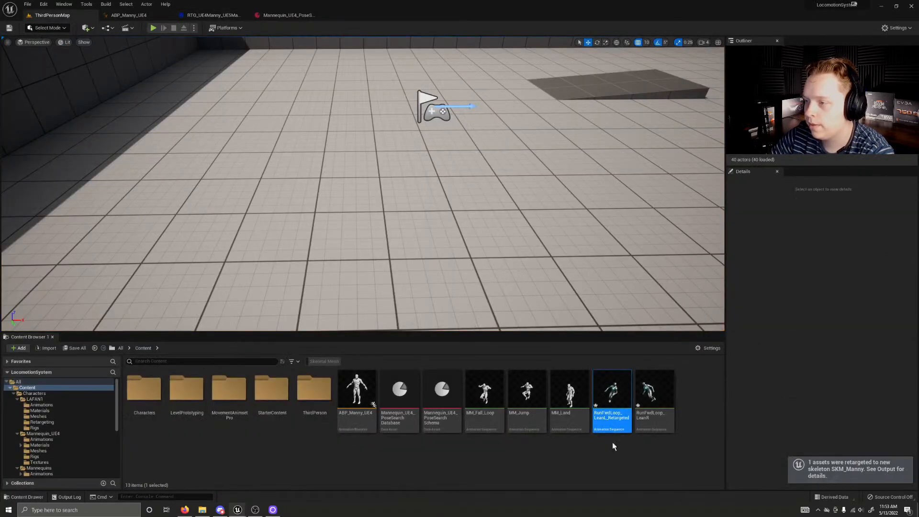
Rename the retargeted clip to RunFwdLoop_LeanL and open it in the animation editor.
click(623, 400)
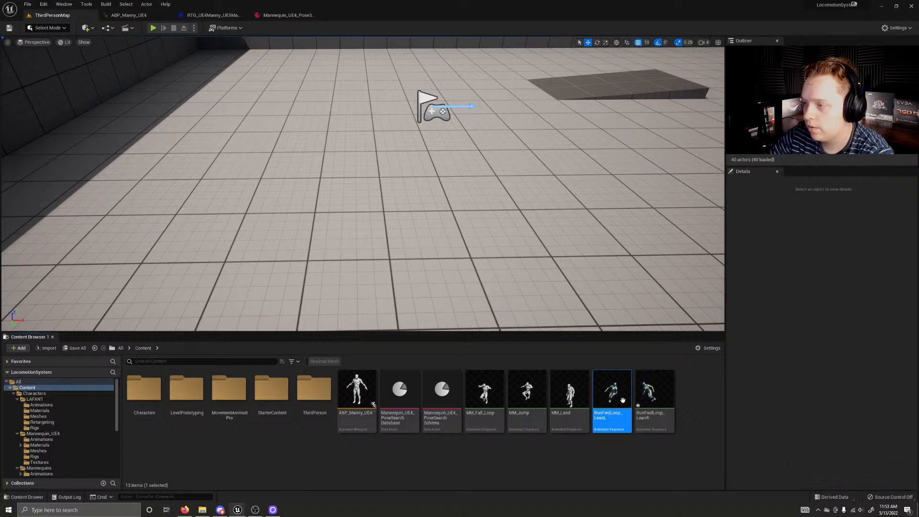
double_click(623, 400)
right_drag(559, 236, 618, 263)
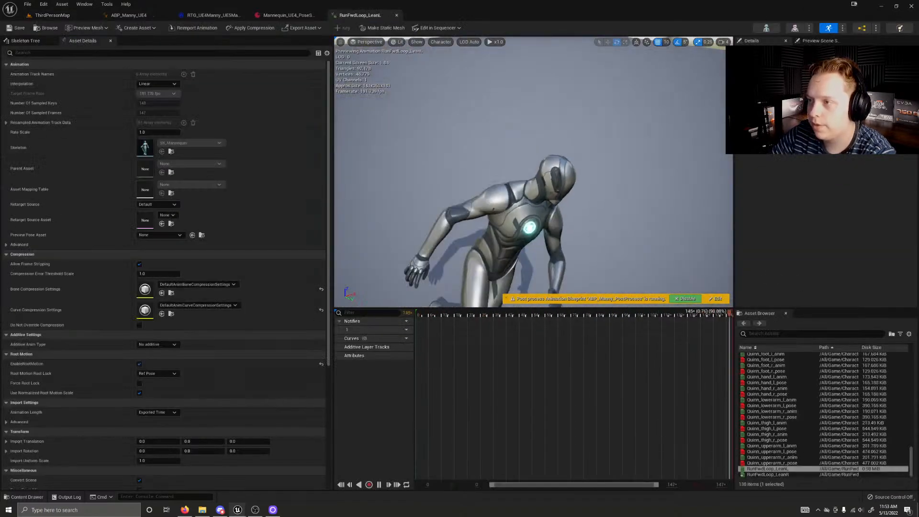
scroll(559, 237, down, 8)
Check the center_of_mass and root bones, close the editor, and also select RunFwdLoop_LeanR.
click(33, 41)
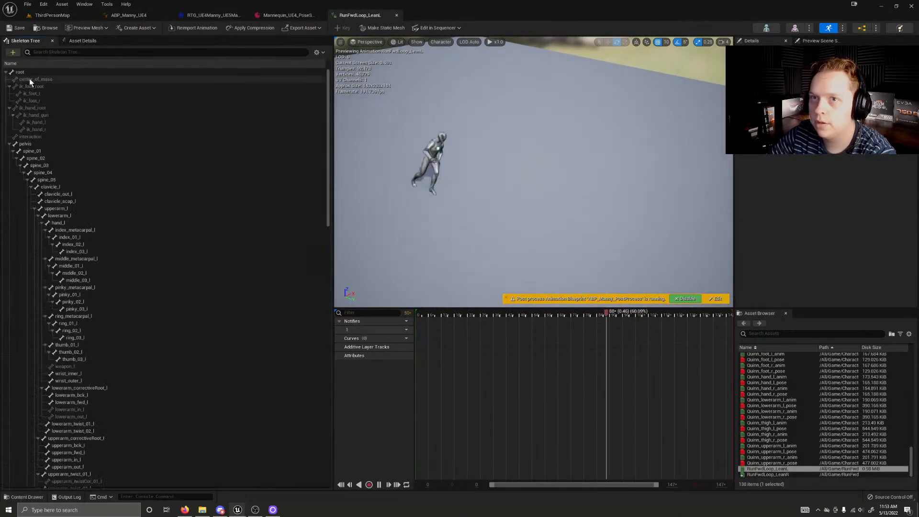
click(31, 79)
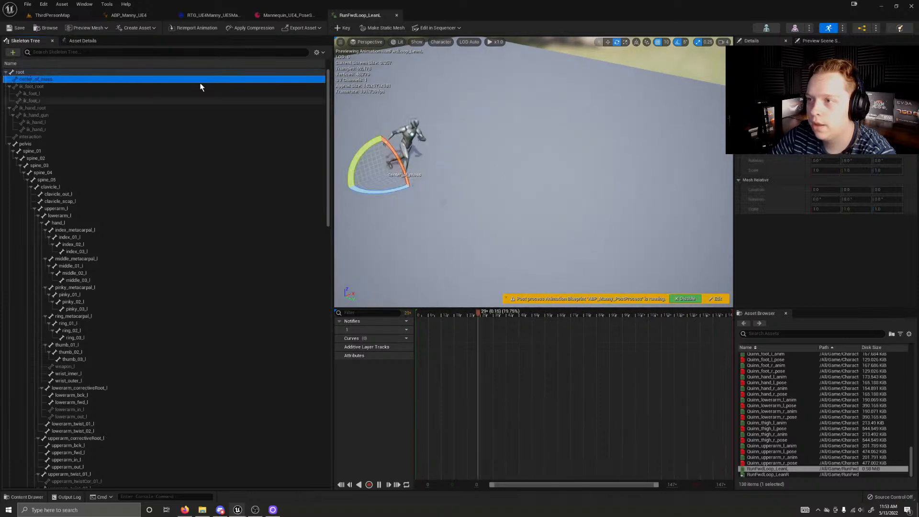
click(35, 72)
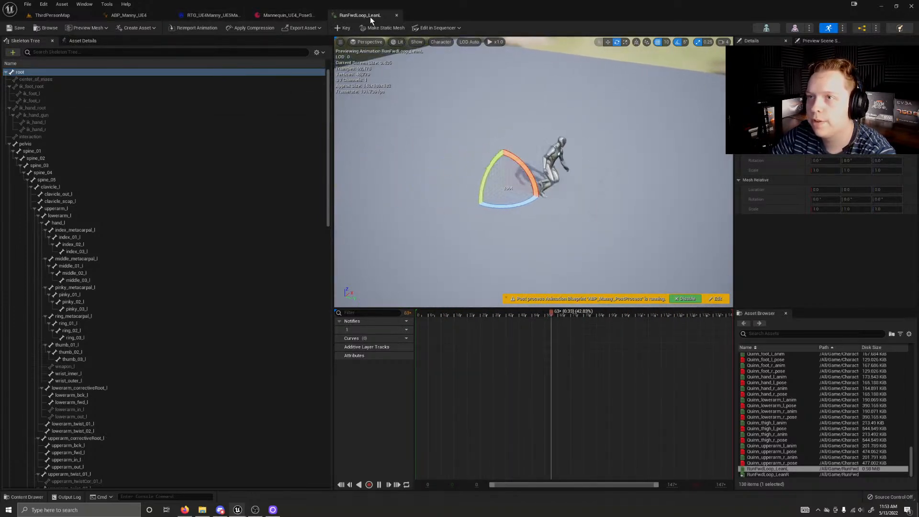
click(397, 15)
click(72, 15)
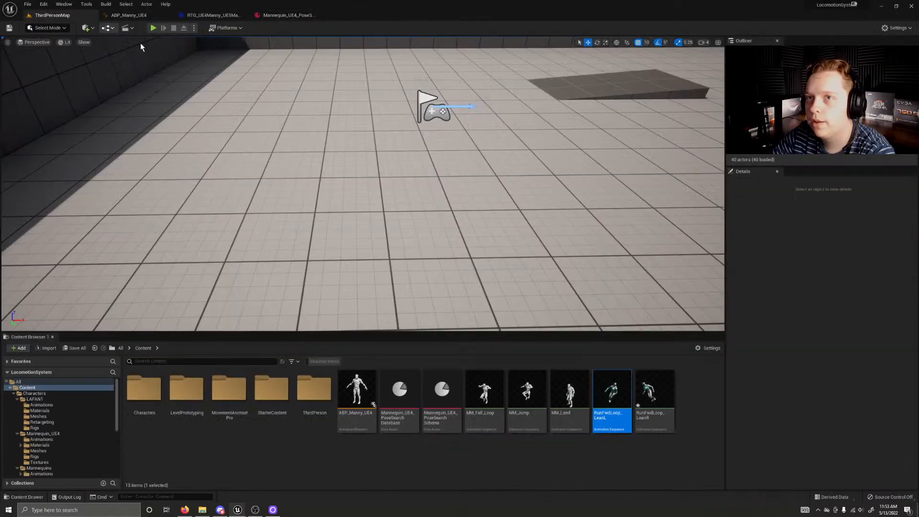
ctrl+click(653, 395)
Force delete RunFwdLoop_LeanL and RunFwdLoop_LeanR and confirm the permanent removal.
key(Delete)
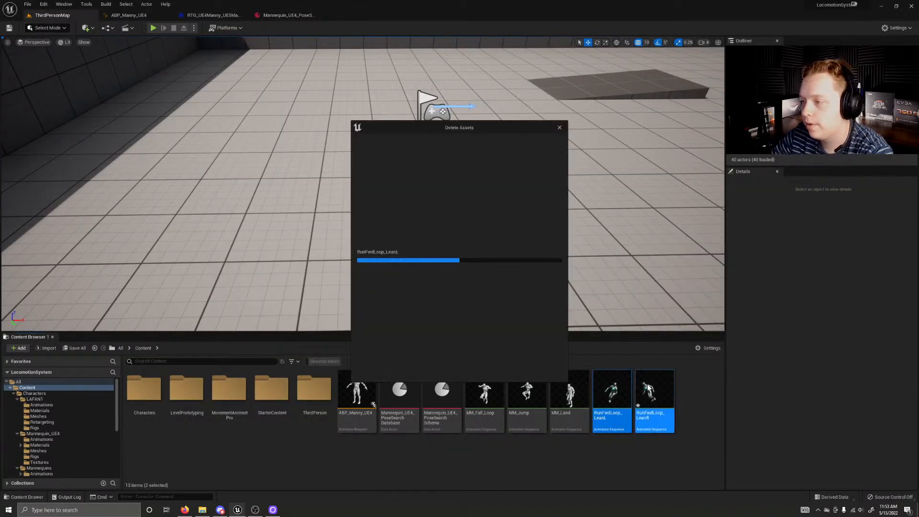
click(447, 369)
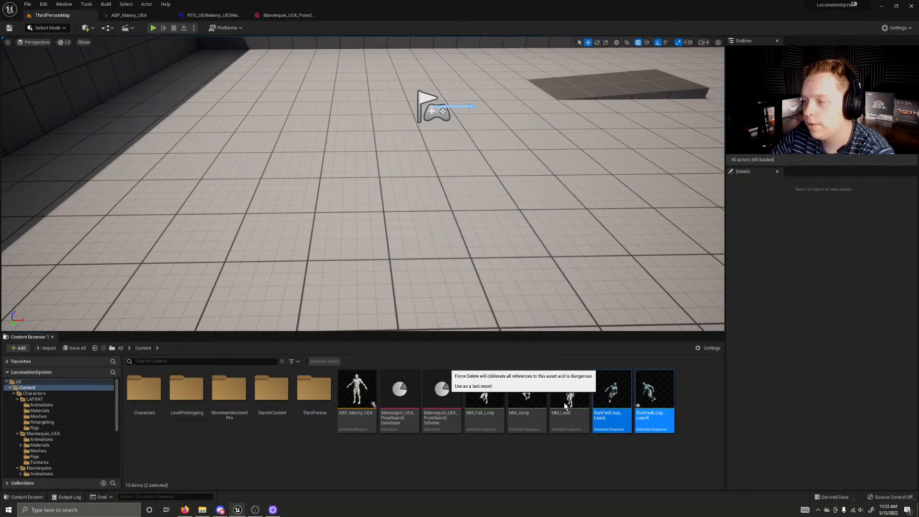
click(526, 397)
click(352, 447)
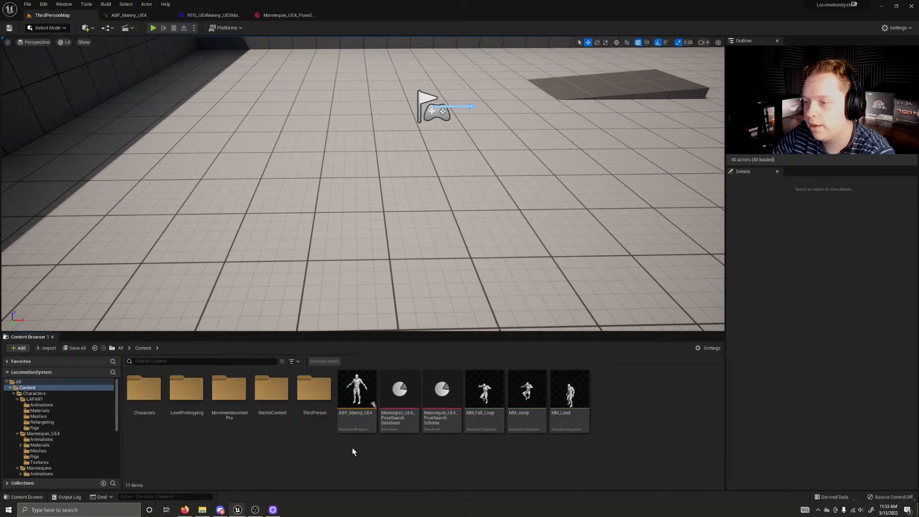
In MovementAnimsetPro > Animations > RootMotion, search 'runfwd' and open RunFwdLoop.
double_click(238, 414)
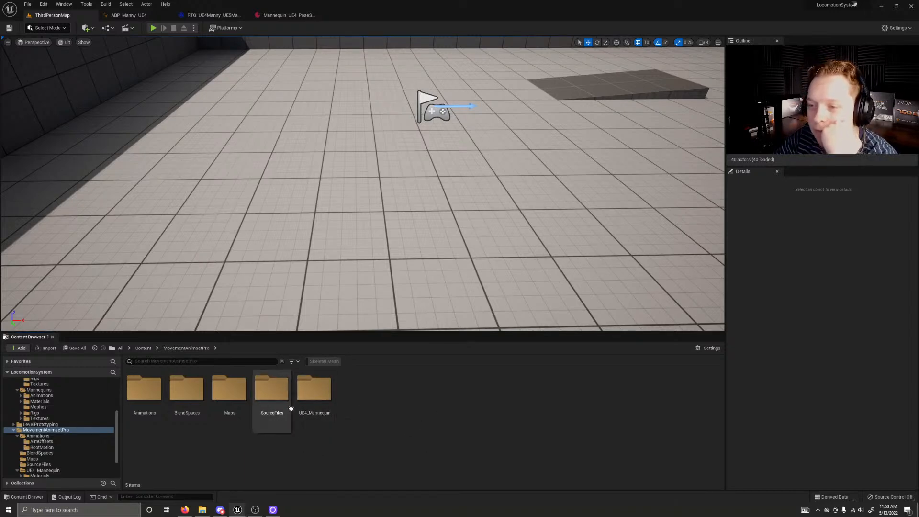
double_click(311, 389)
click(191, 349)
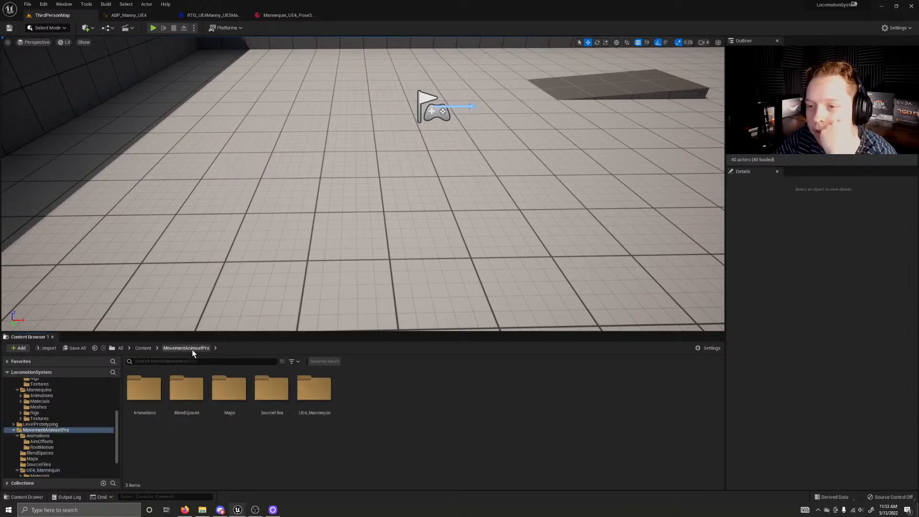
double_click(144, 388)
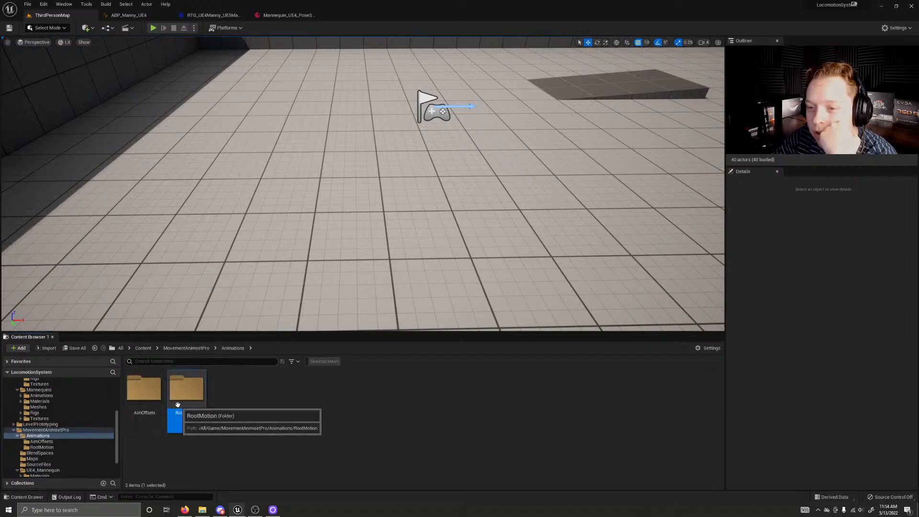
double_click(178, 404)
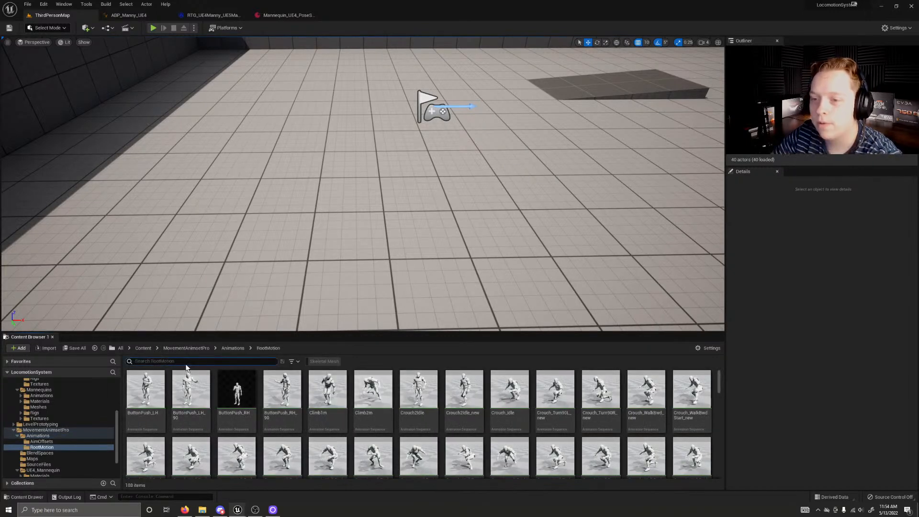
click(185, 364)
text(runfwd)
click(146, 395)
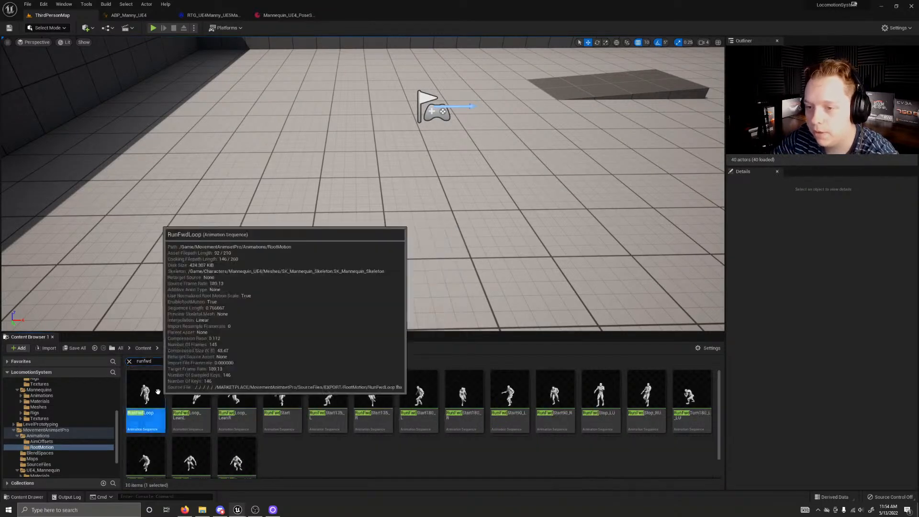
double_click(146, 395)
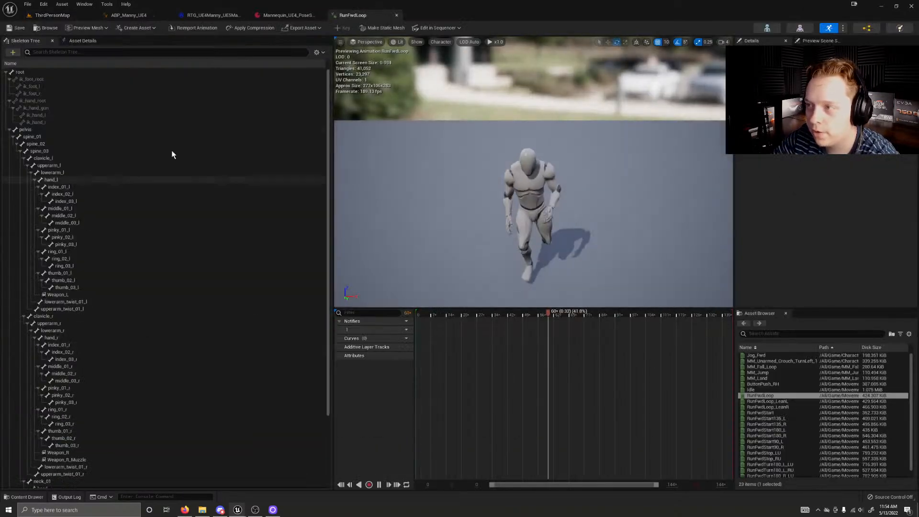
Uncheck EnableRootMotion on RunFwdLoop, check the root bone's motion, and save.
click(84, 40)
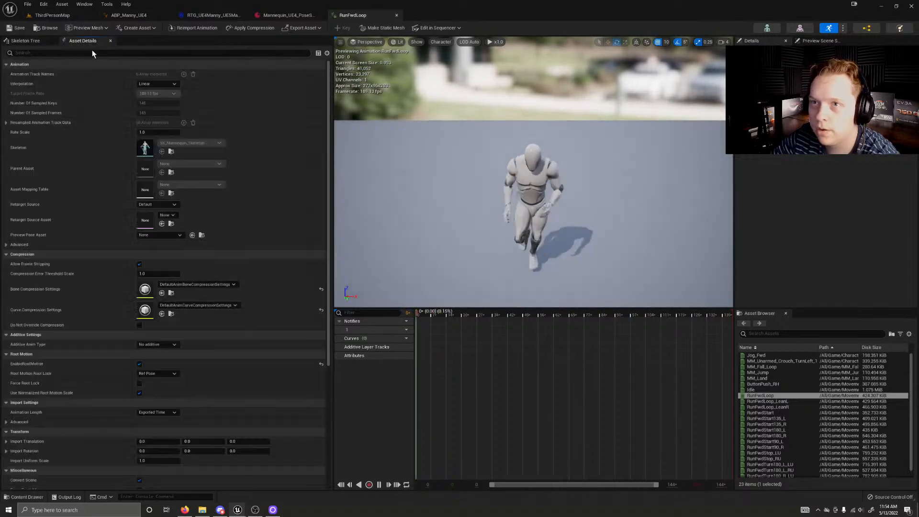
click(140, 364)
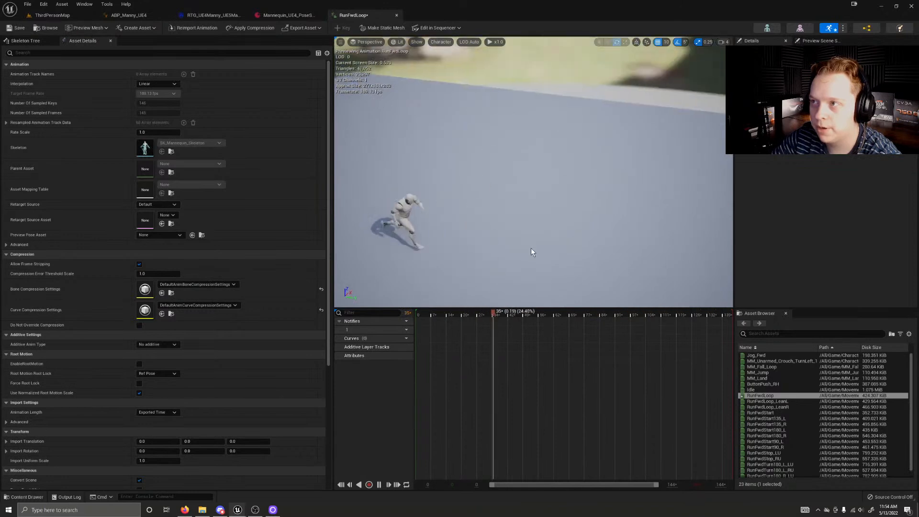
click(36, 41)
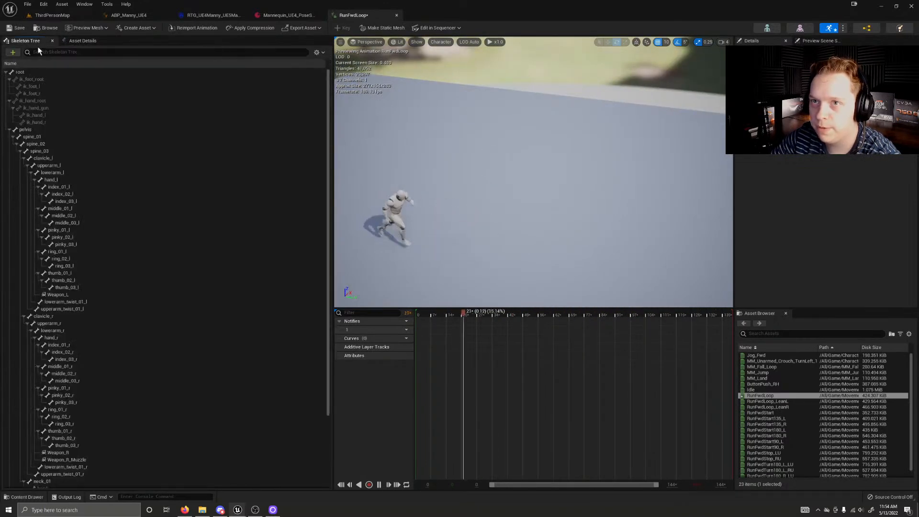
click(41, 72)
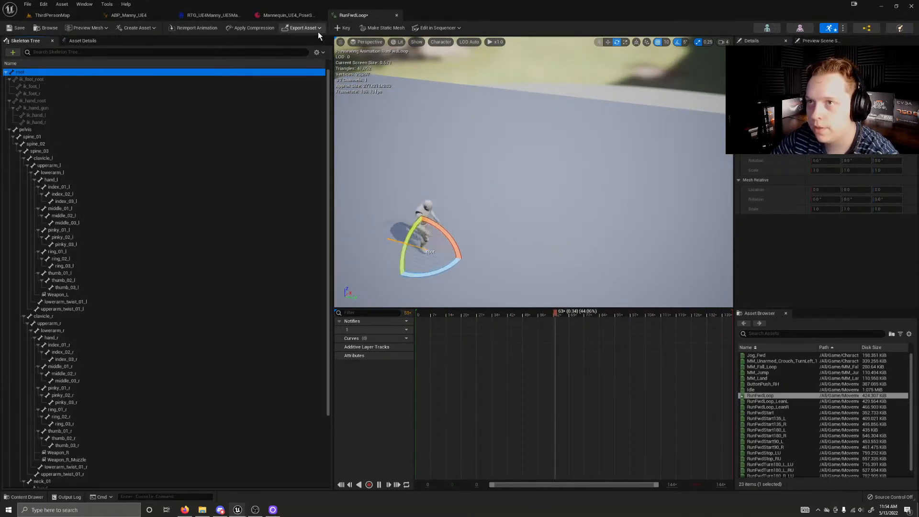
click(22, 28)
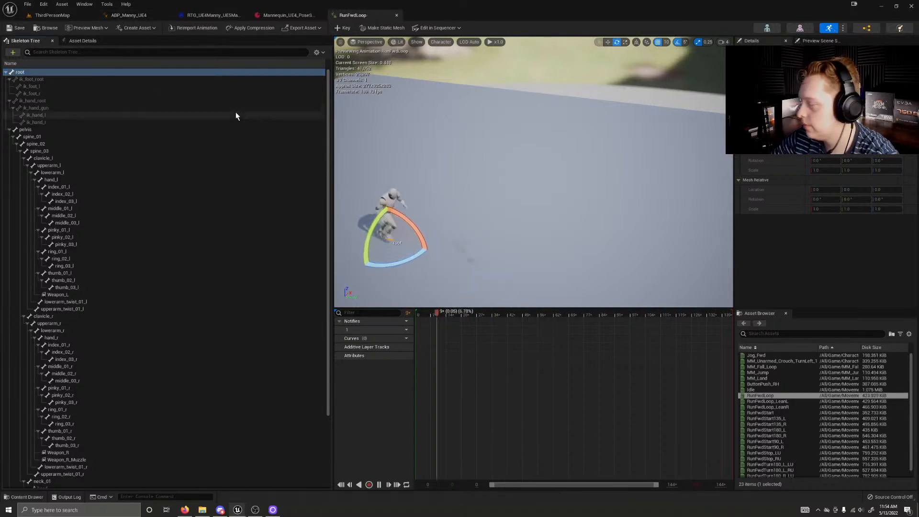
Close the RunFwdLoop editor and switch to the ABP_Manny_UE4 animation blueprint.
click(397, 15)
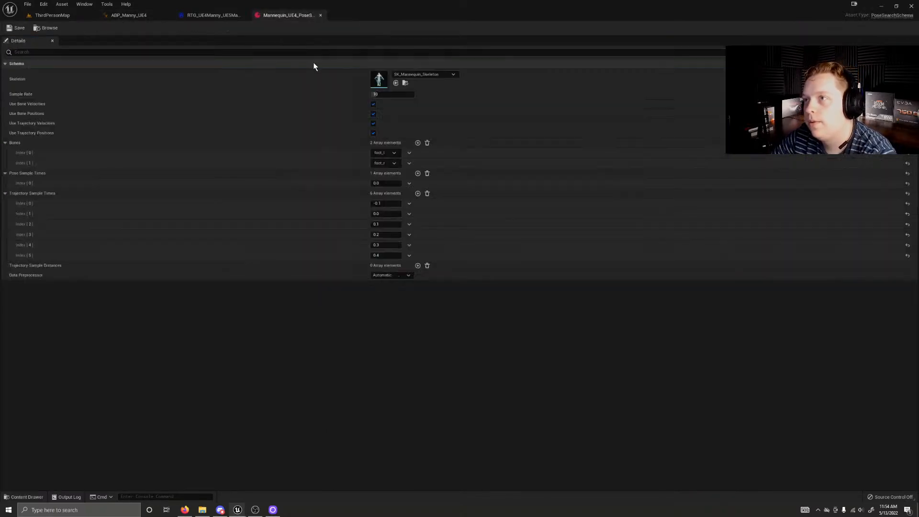
double_click(194, 8)
double_click(356, 12)
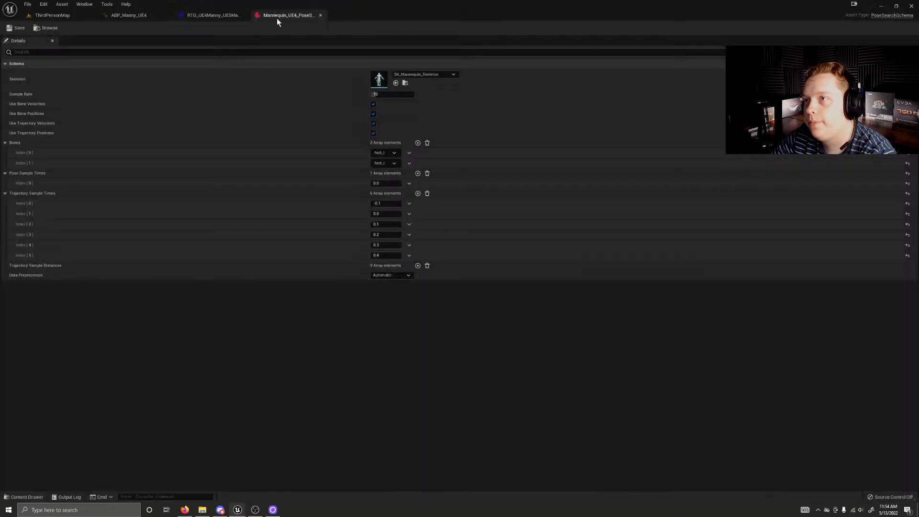
click(143, 16)
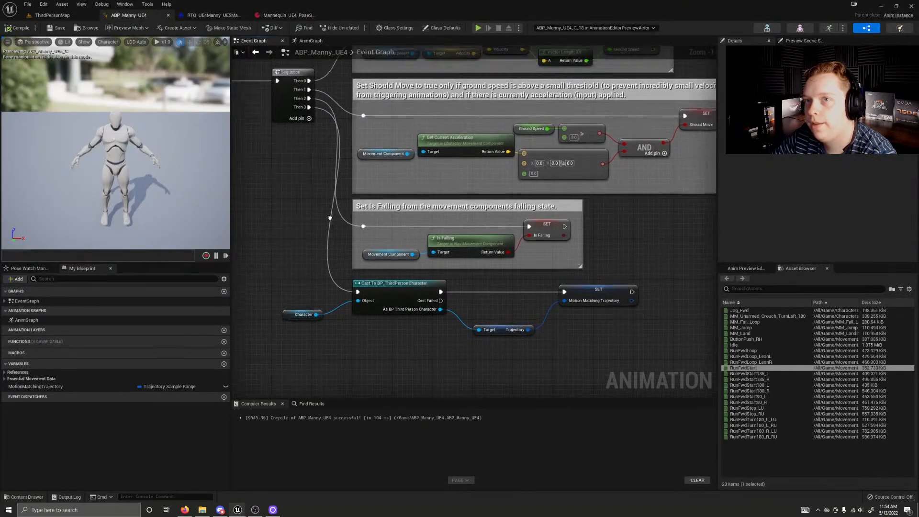
key(ctrl+space)
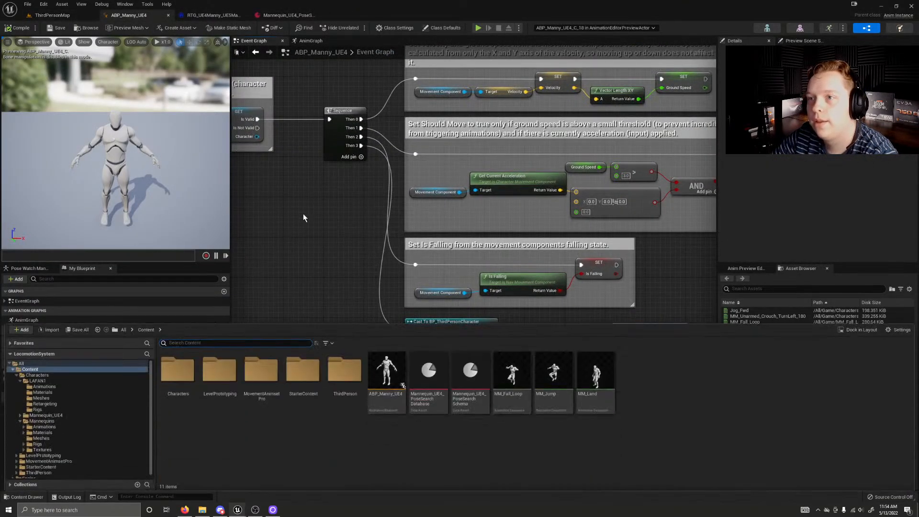
click(330, 231)
scroll(337, 239, down, 4)
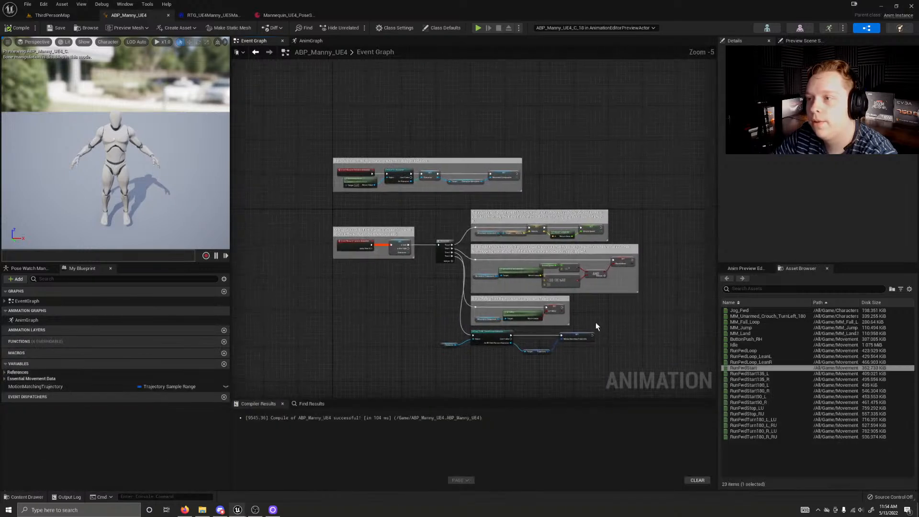
Add a RunFwdStart sequence player node to the AnimGraph.
click(311, 41)
right_drag(381, 180, 335, 142)
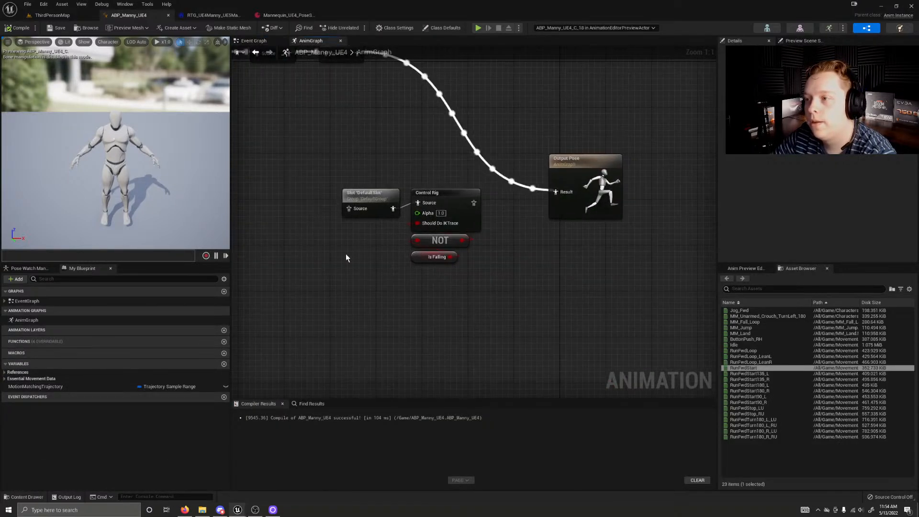
right_click(338, 269)
click(751, 368)
drag(752, 371, 419, 143)
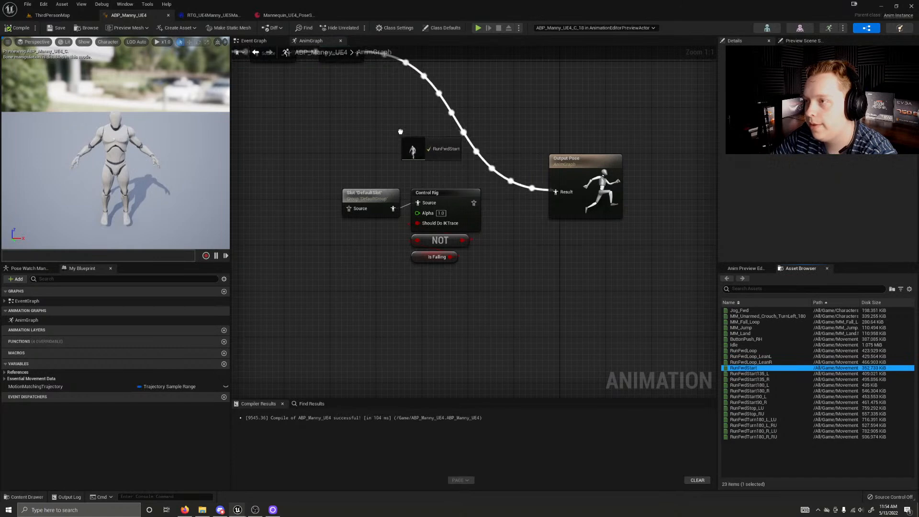
Play ThirdPersonMap, run the character forward with W, then exit with Esc.
click(19, 28)
click(52, 14)
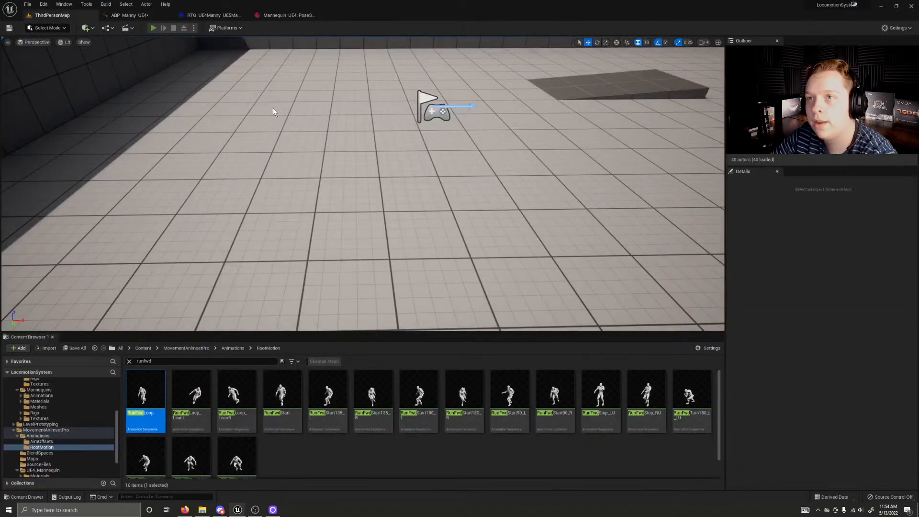
click(258, 99)
key(w)
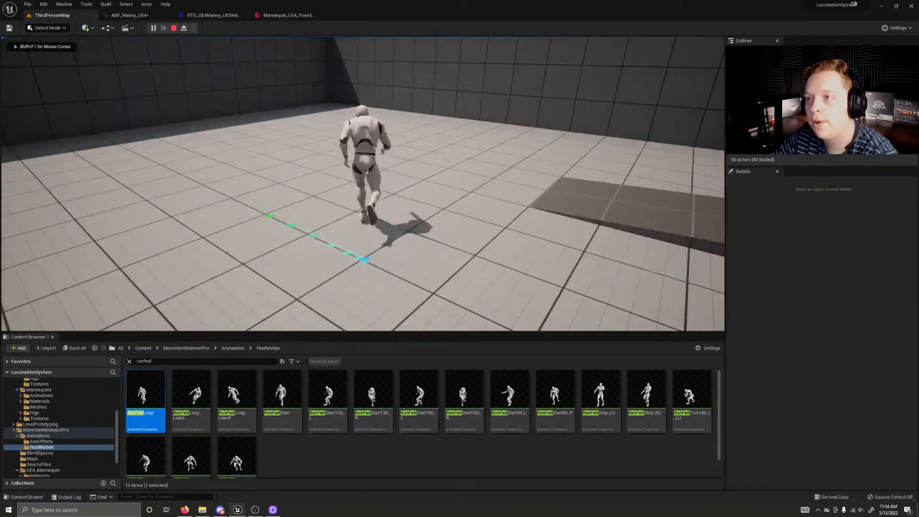
key(w)
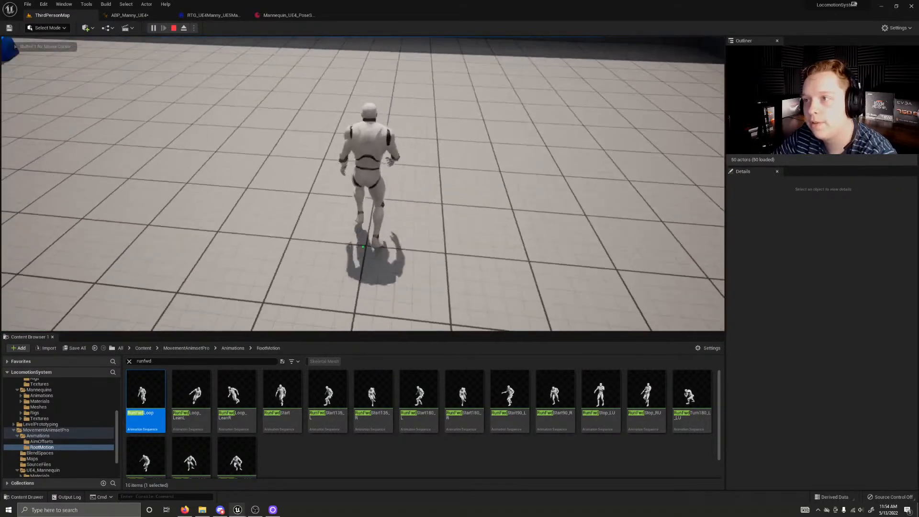
key(Escape)
Wire Pose History into Output Pose, compile, and delete the RunFwdStart node.
click(131, 16)
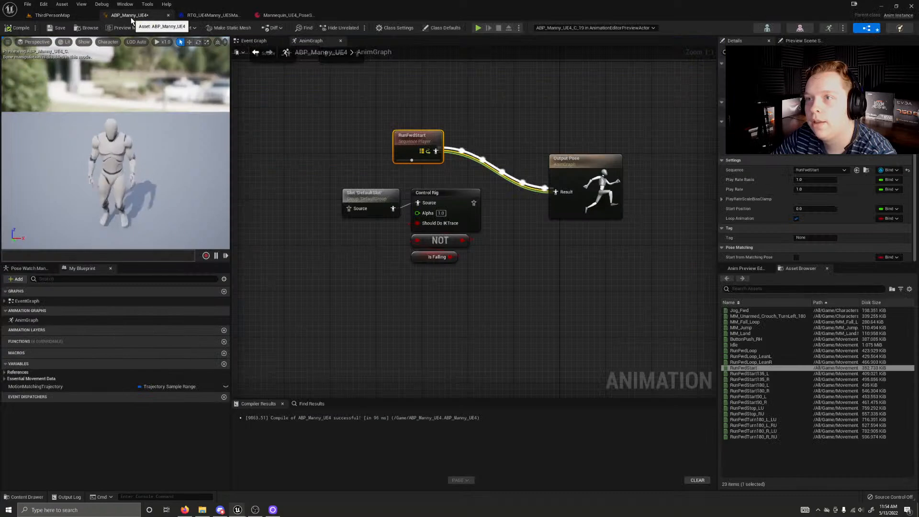
right_drag(470, 192, 483, 308)
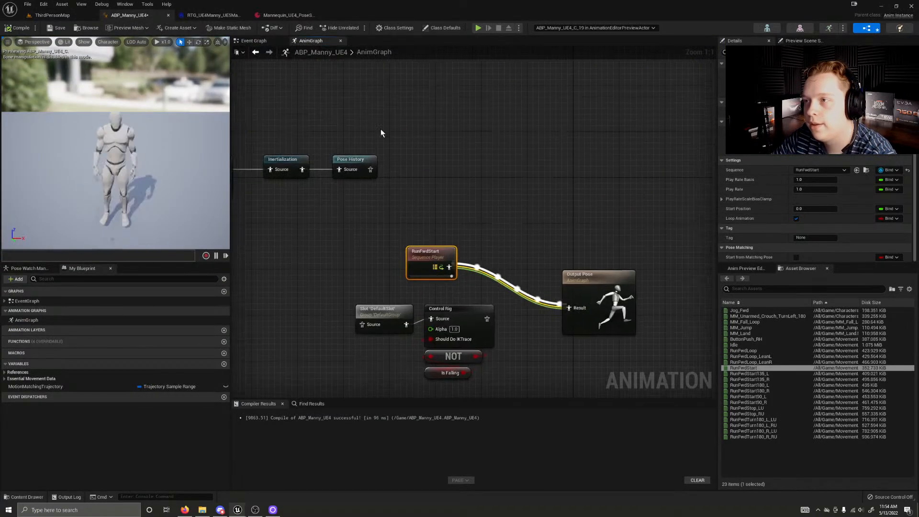
drag(370, 169, 569, 307)
click(21, 28)
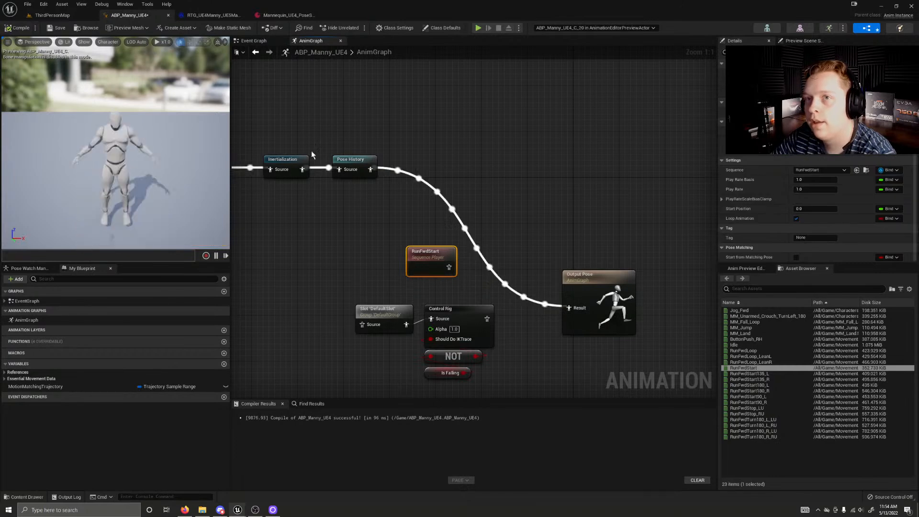
key(Delete)
drag(579, 276, 422, 135)
Set Motion Matching's database to Mannequin_UE4_PoseSearchDatabase, recompile, and open the PoseSearchSchema.
right_drag(342, 148, 594, 213)
click(475, 241)
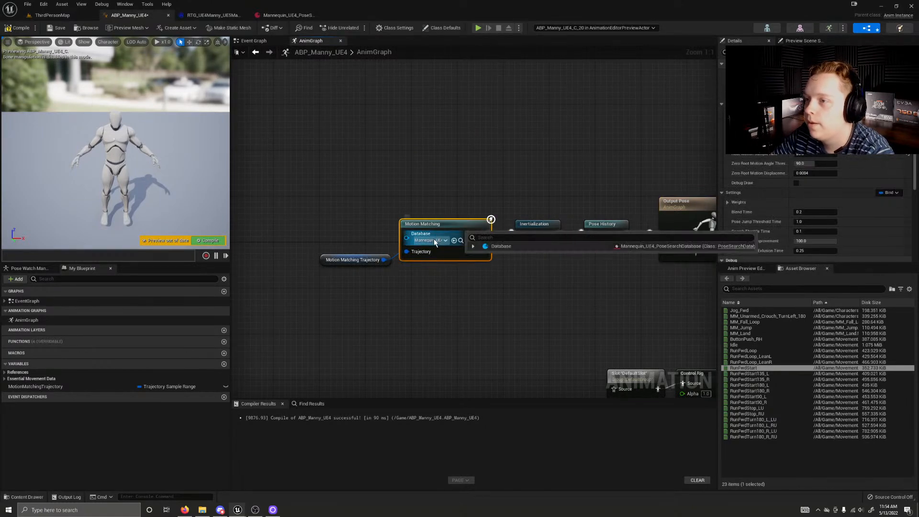
click(432, 239)
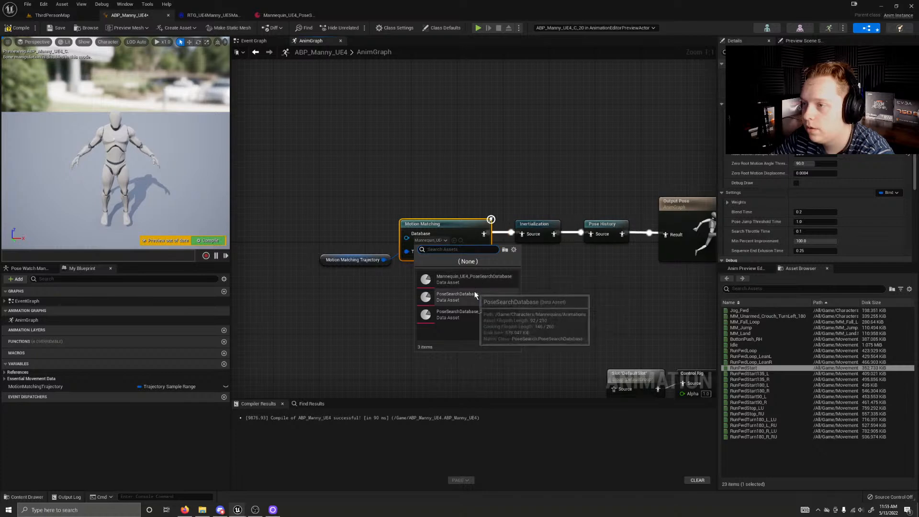
click(474, 297)
click(430, 240)
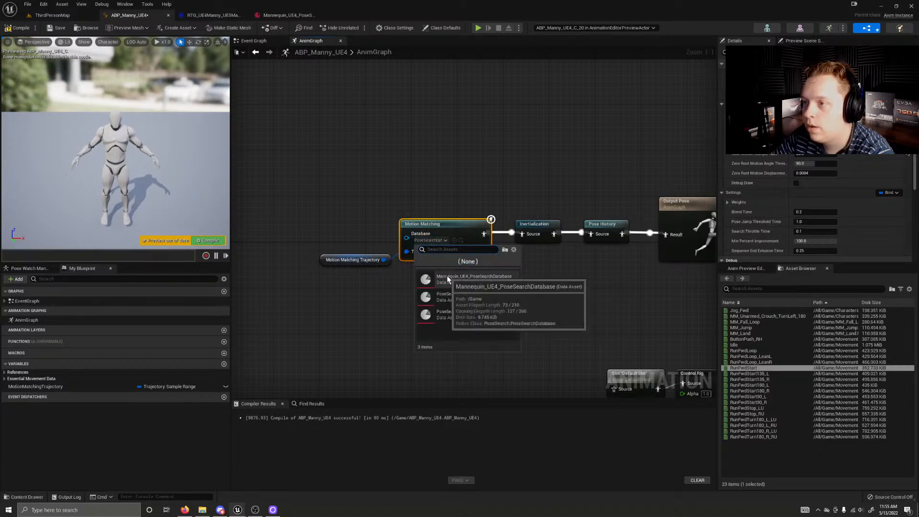
click(469, 278)
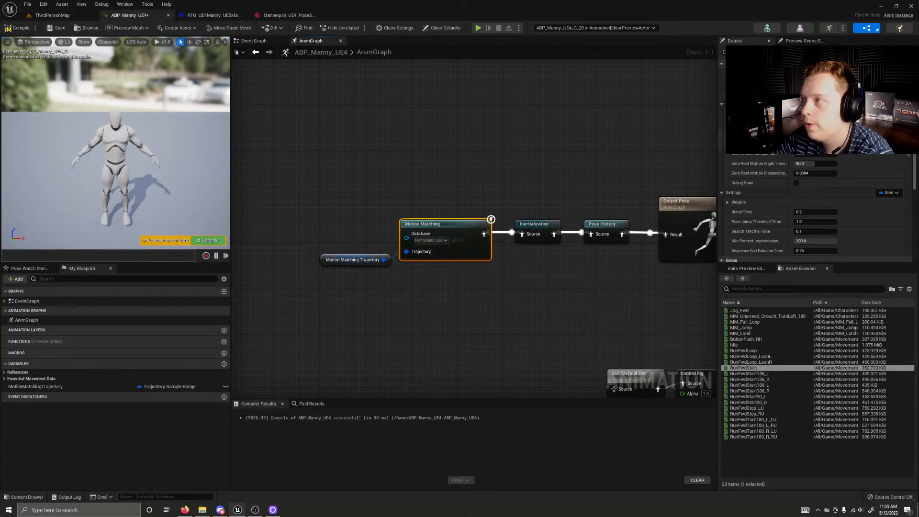
click(14, 28)
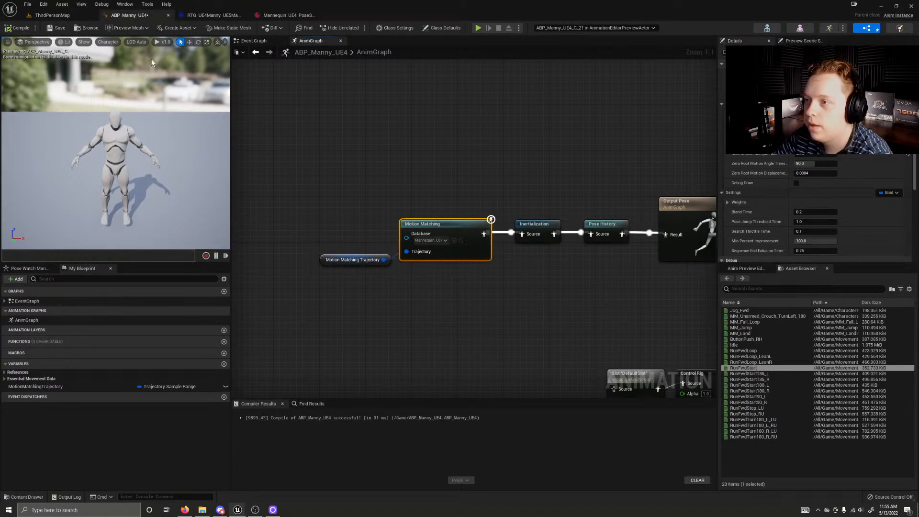
click(213, 17)
click(293, 16)
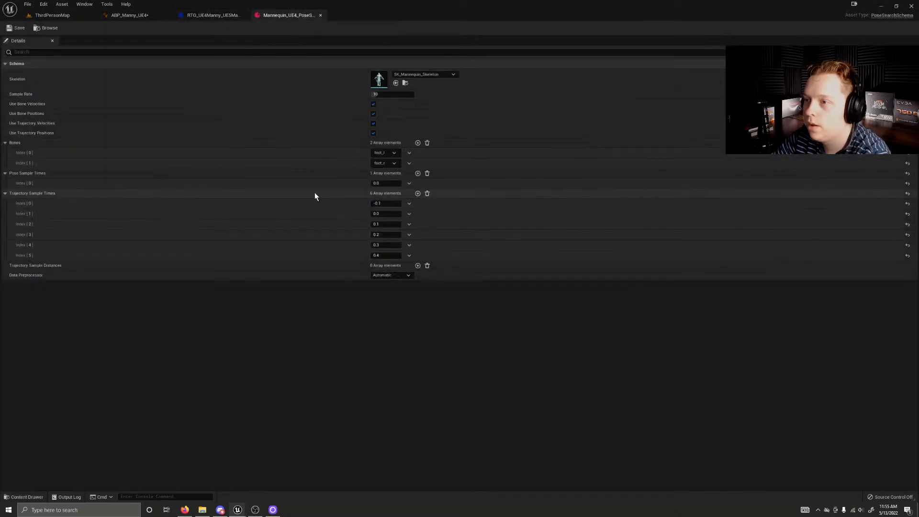
Collapse the Trajectory Sample Times, Pose Sample Times and Bones arrays, then open the Mannequin_UE4 PoseSearch Database.
click(5, 193)
click(5, 172)
click(5, 143)
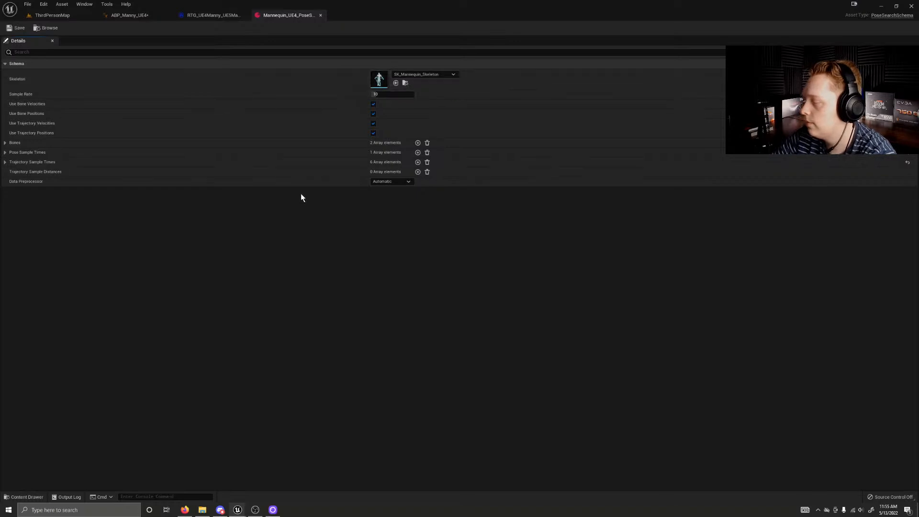
key(ctrl+space)
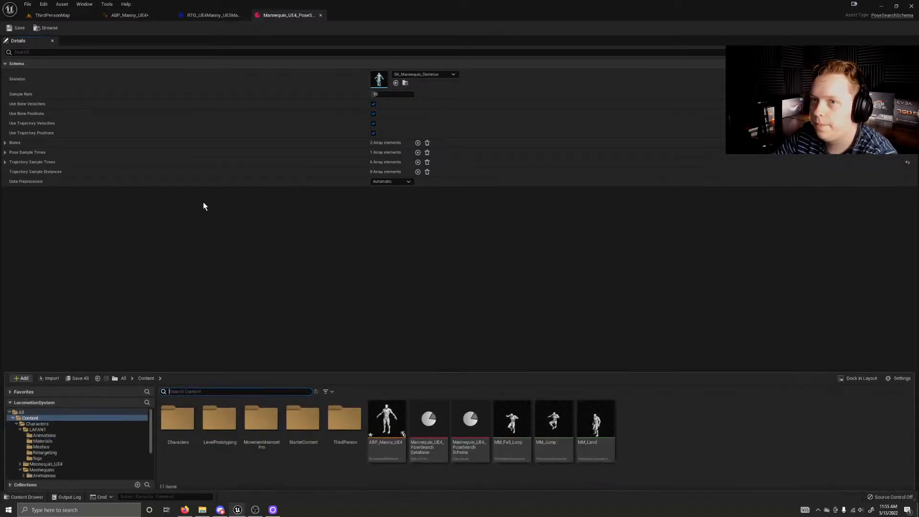
double_click(429, 421)
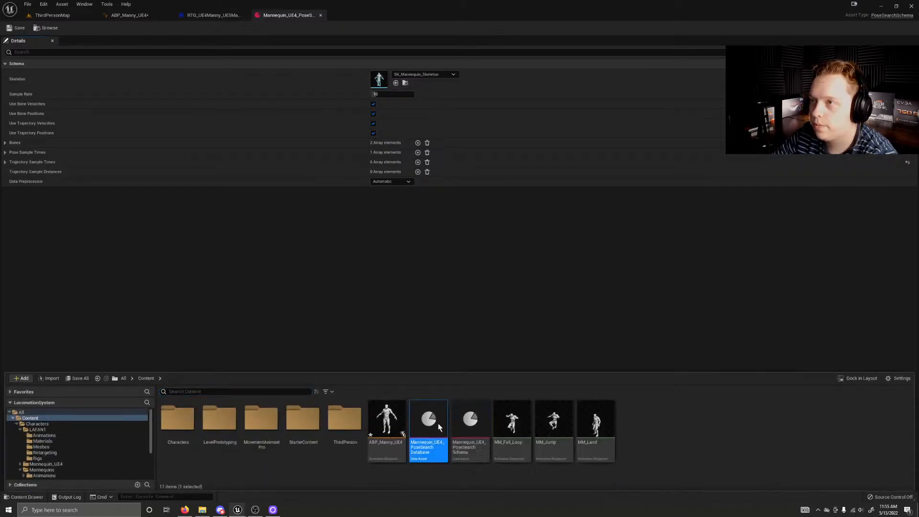
Dismiss the Content Drawer and expand the database's Sequences array and its Index [0] entry.
key(ctrl+space)
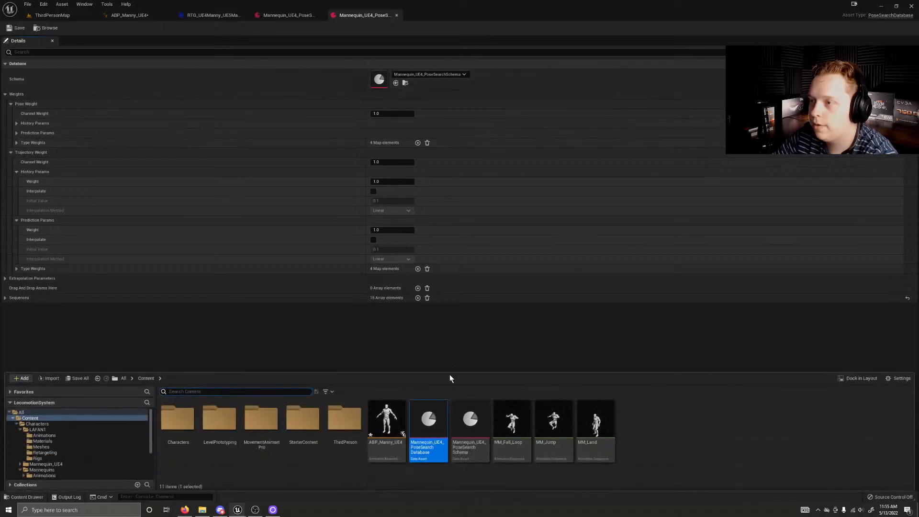
click(253, 327)
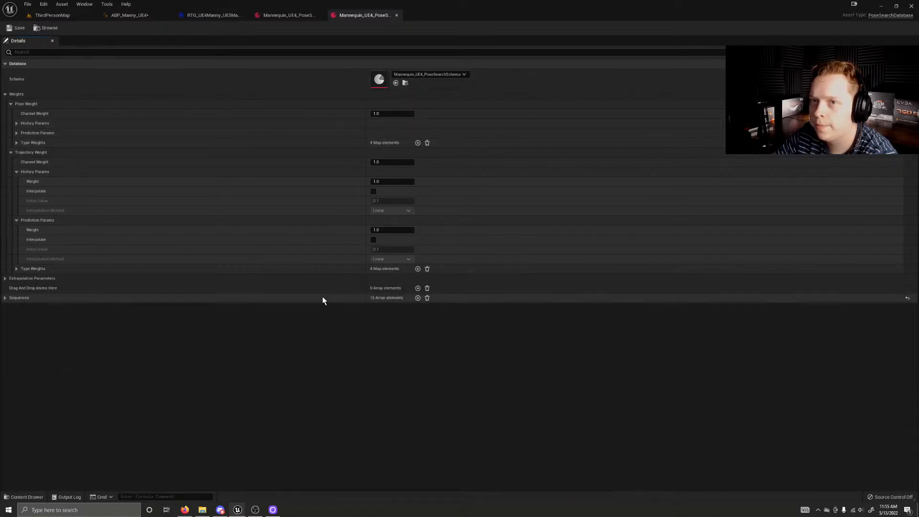
click(6, 298)
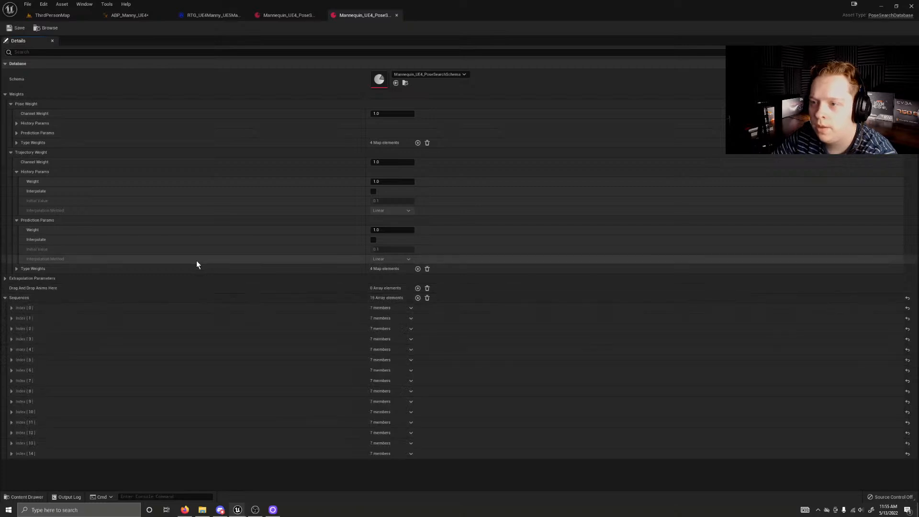
click(11, 308)
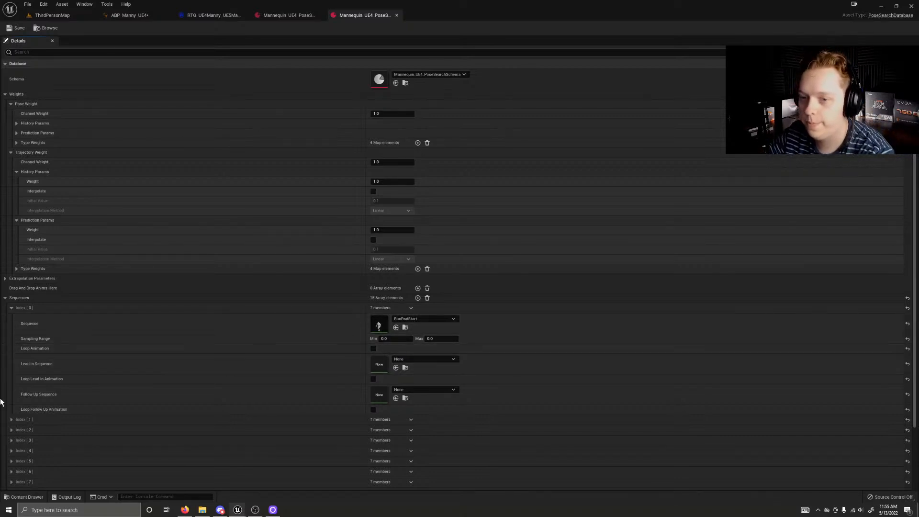
Expand Sequences entries Index [1] through Index [5] while scrolling down the list.
scroll(11, 391, down, 3)
click(11, 362)
scroll(148, 360, down, 5)
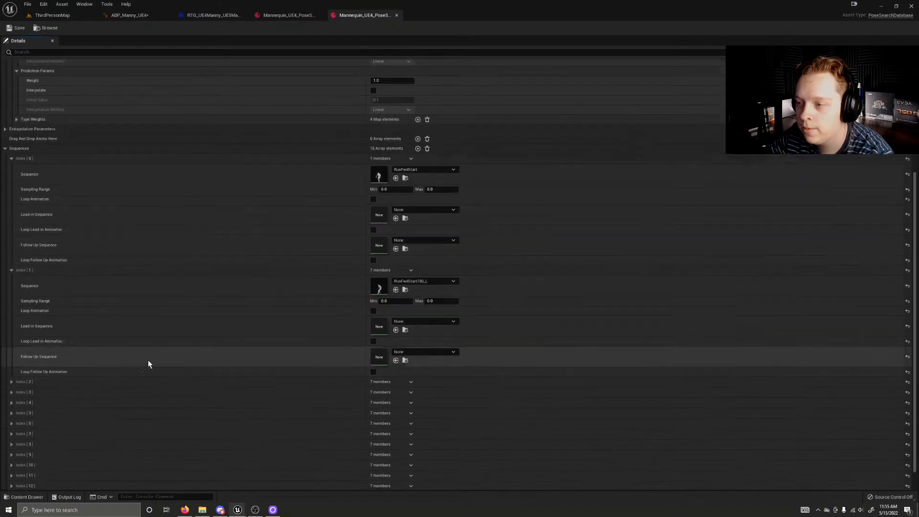
click(11, 370)
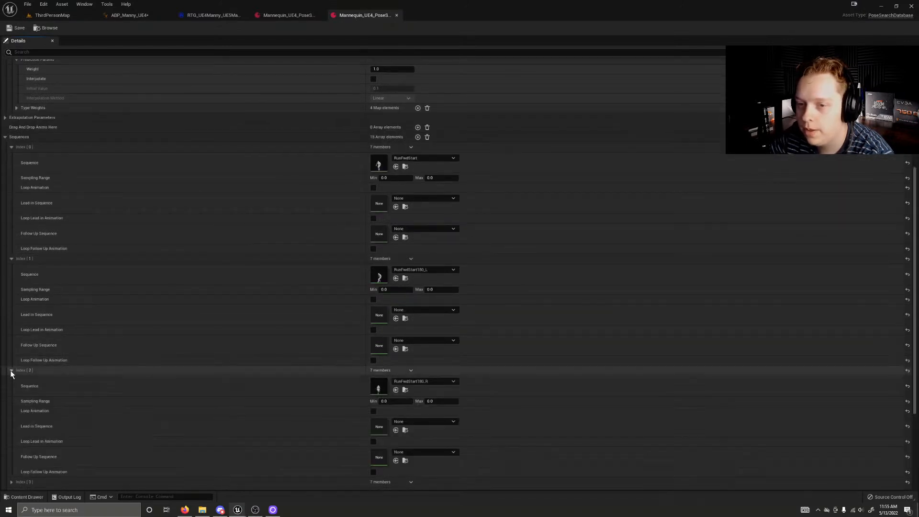
scroll(128, 354, down, 5)
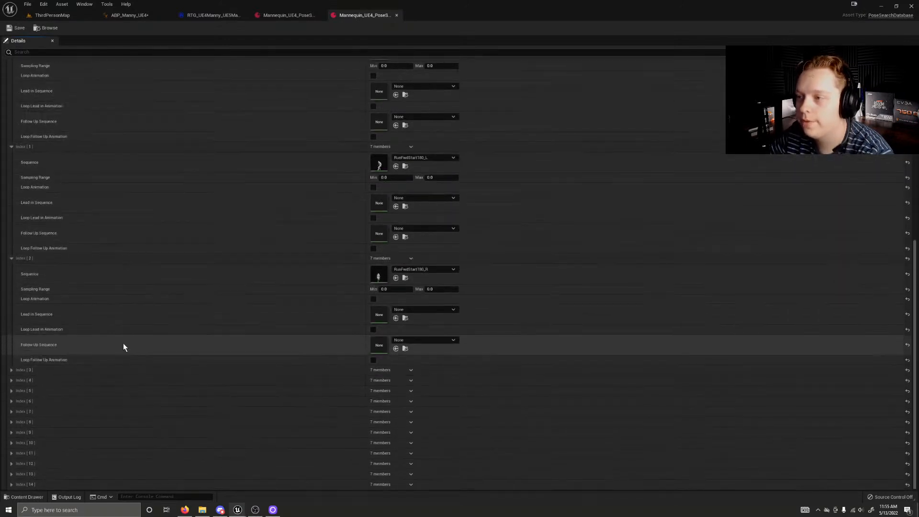
click(12, 371)
scroll(35, 384, down, 4)
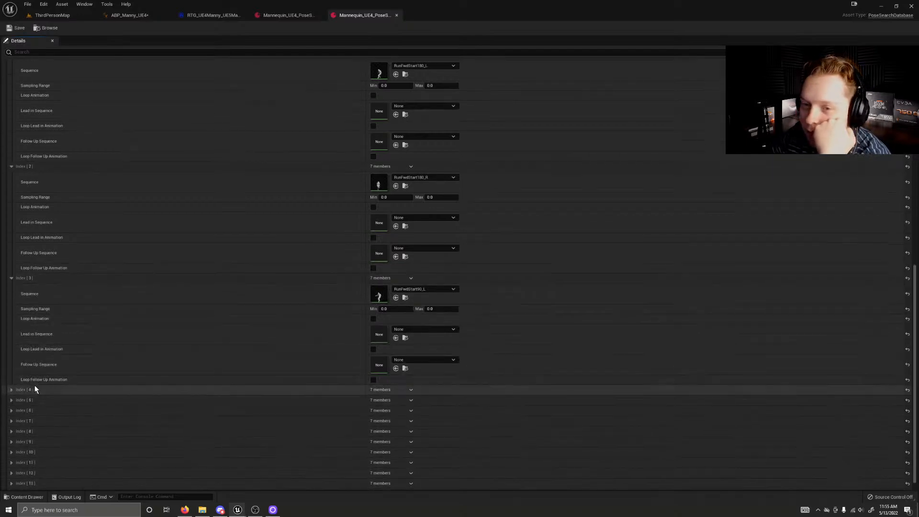
click(11, 391)
scroll(34, 389, down, 5)
scroll(44, 392, down, 1)
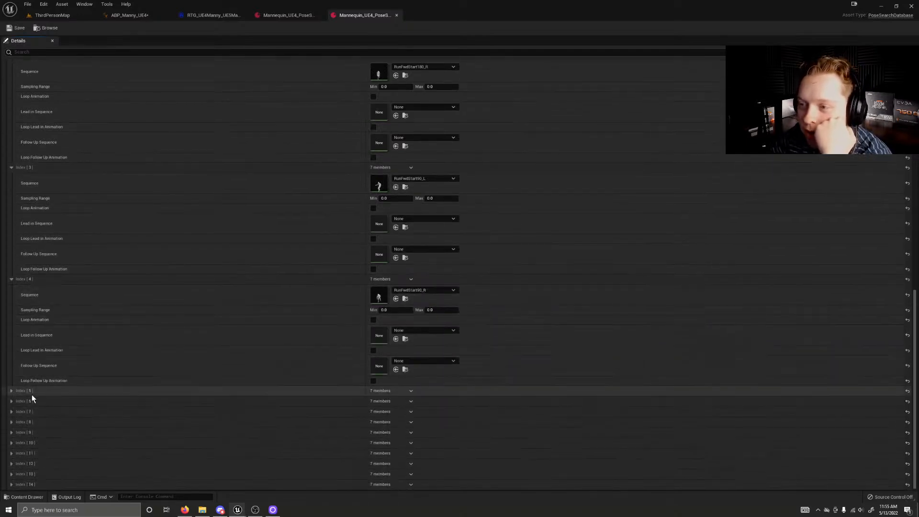
click(12, 391)
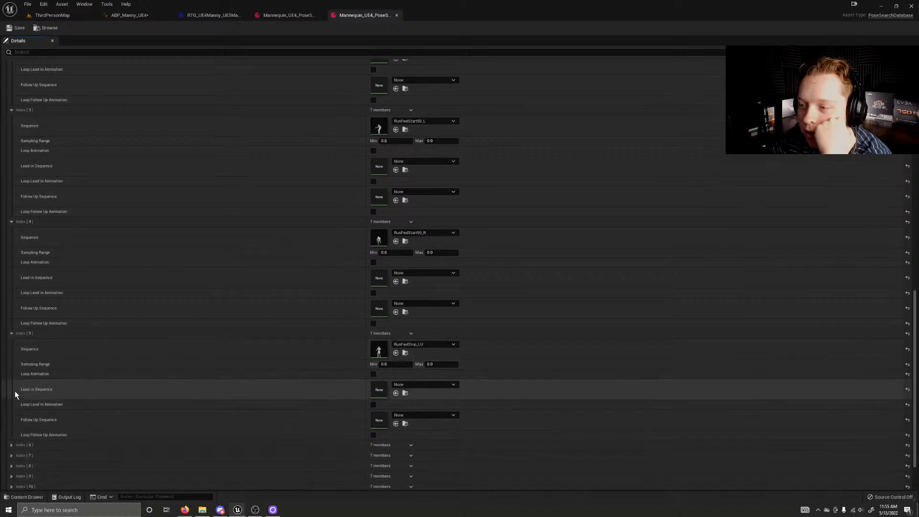
scroll(14, 390, down, 5)
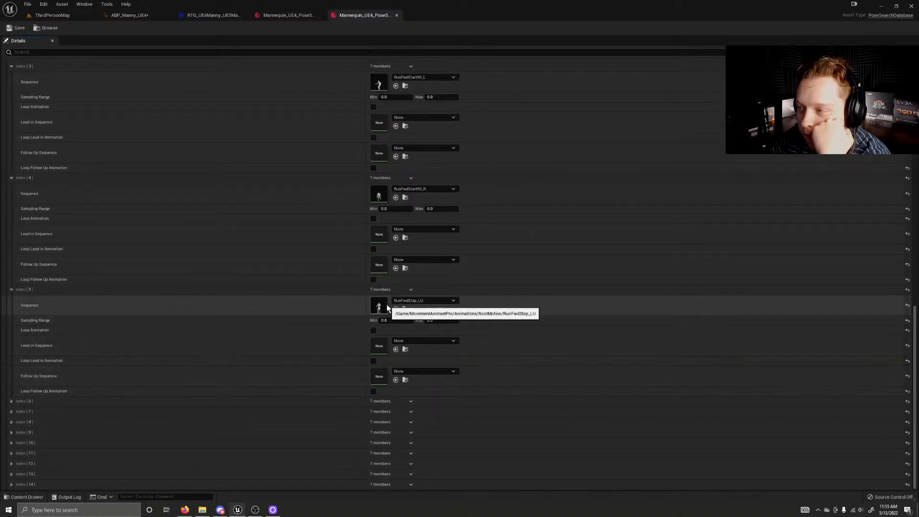
Expand the remaining Sequences entries from Index [14] back up to Index [6].
click(12, 483)
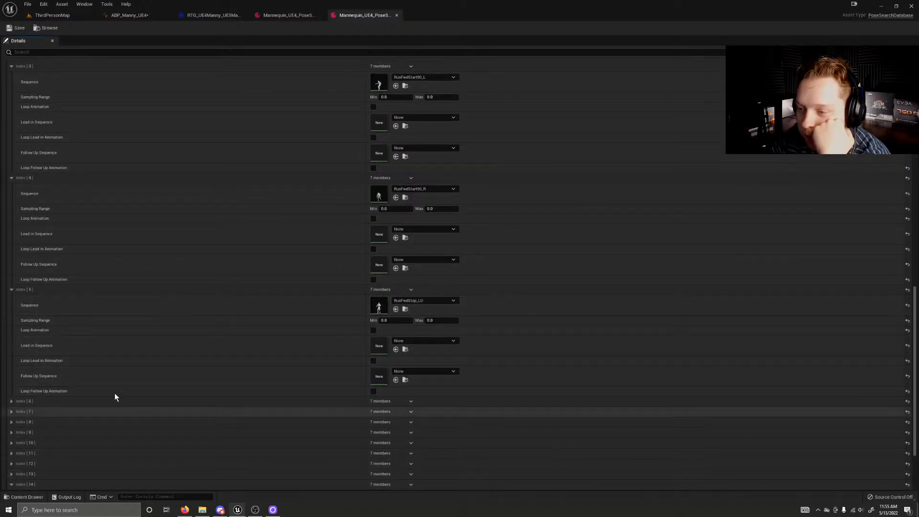
scroll(71, 424, down, 5)
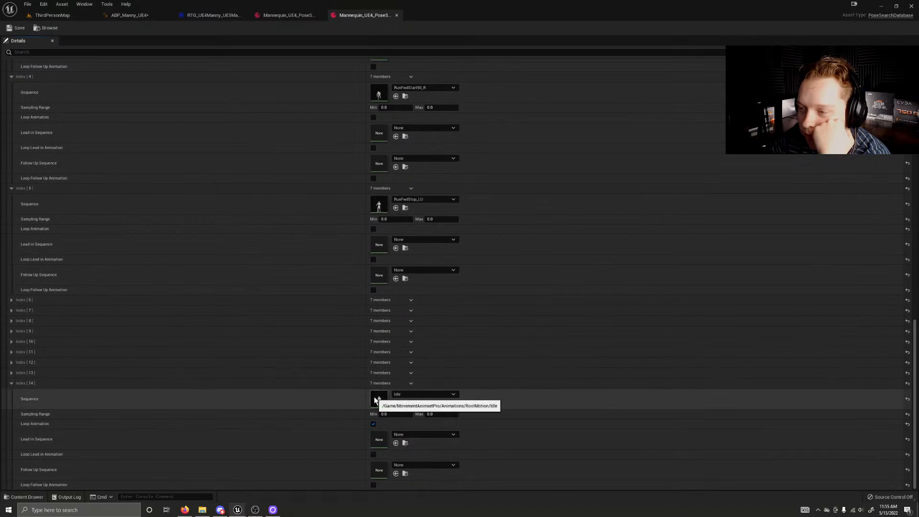
click(11, 373)
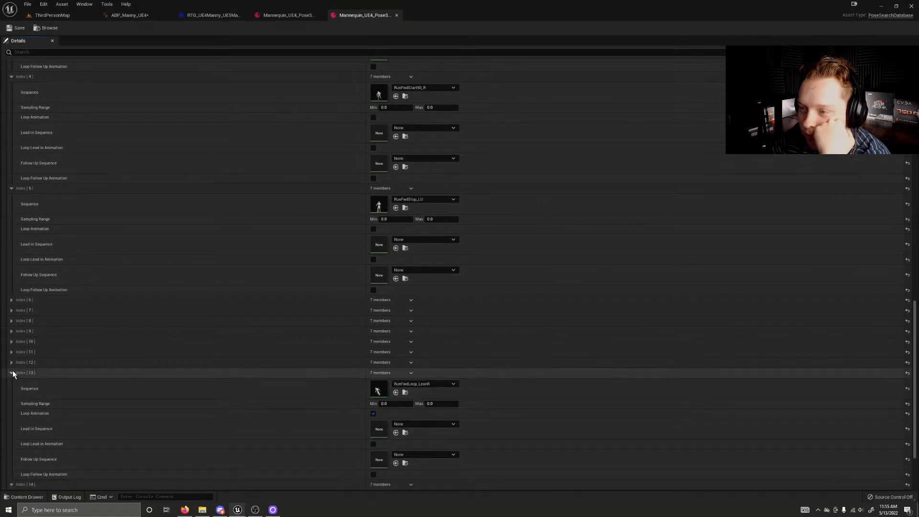
click(11, 362)
click(12, 351)
click(12, 341)
click(11, 331)
click(12, 321)
click(11, 310)
click(11, 300)
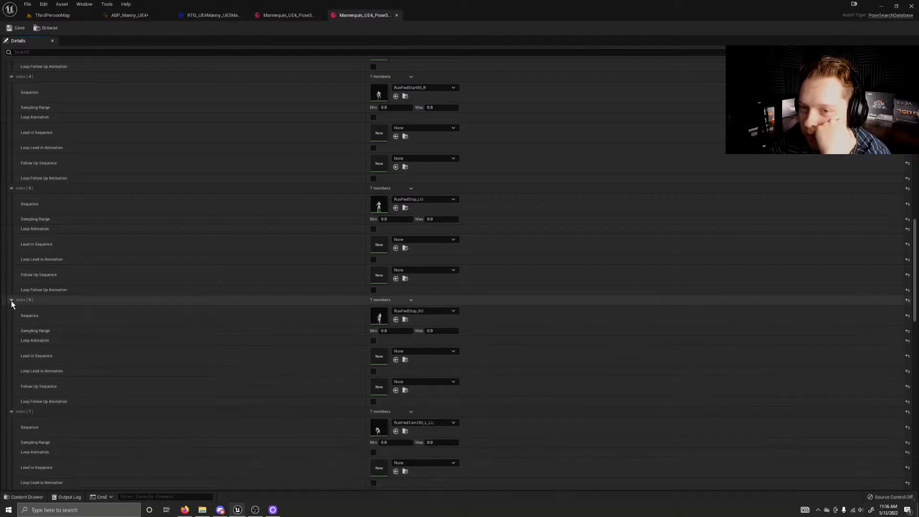
Scroll to the end of the Sequences list and locate the Idle animation at Index [14].
scroll(373, 316, down, 3)
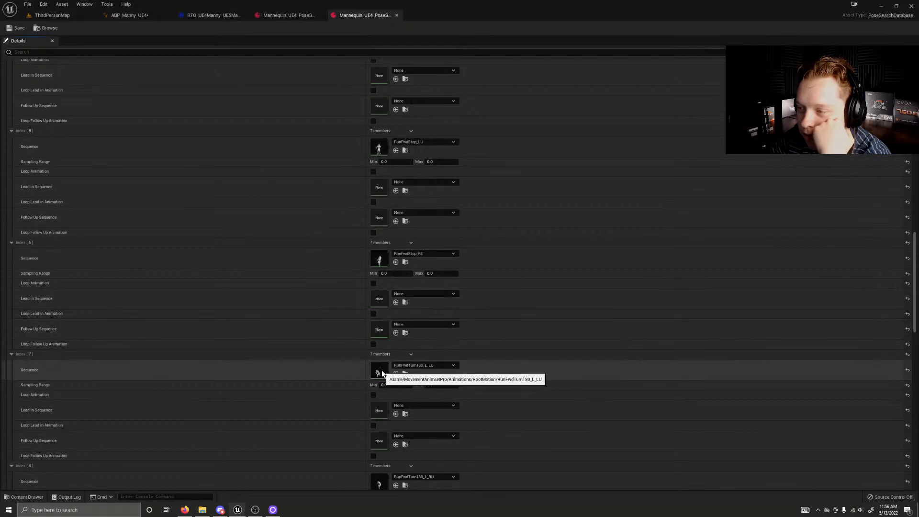
scroll(381, 369, down, 9)
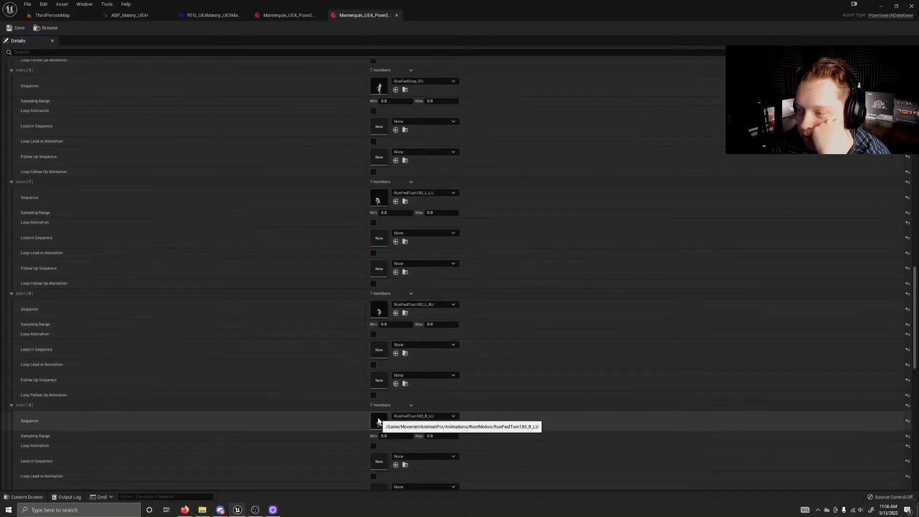
scroll(277, 412, down, 7)
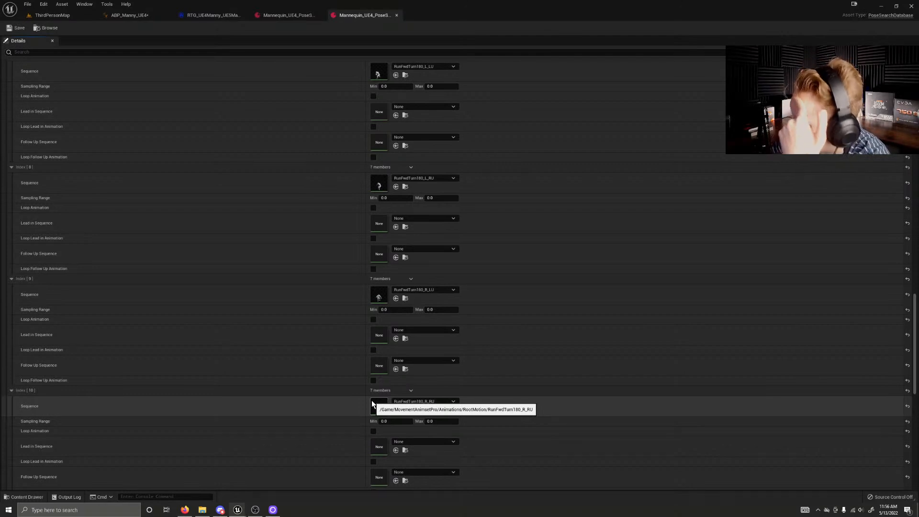
scroll(371, 400, down, 5)
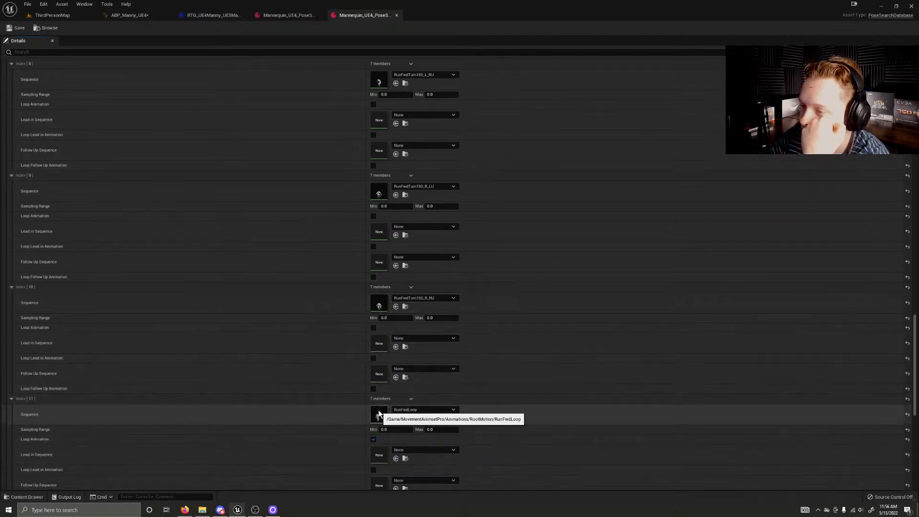
scroll(380, 414, down, 5)
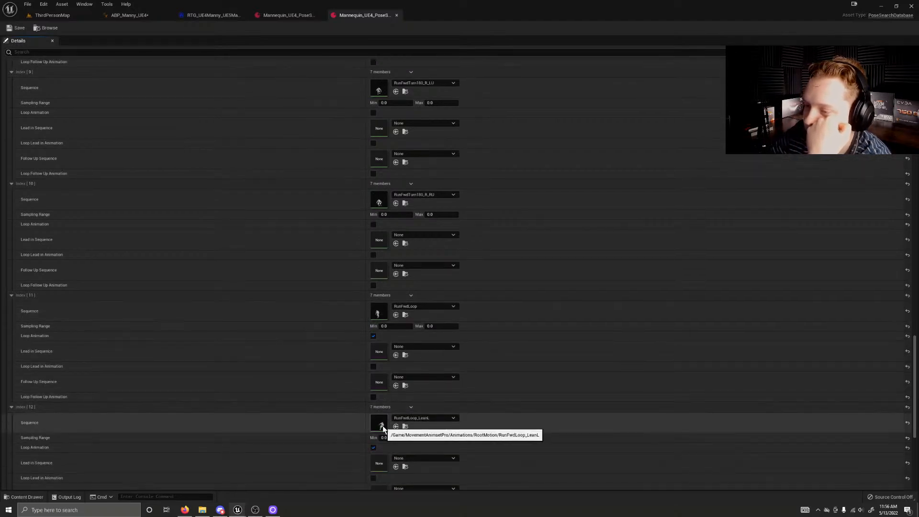
scroll(384, 420, down, 9)
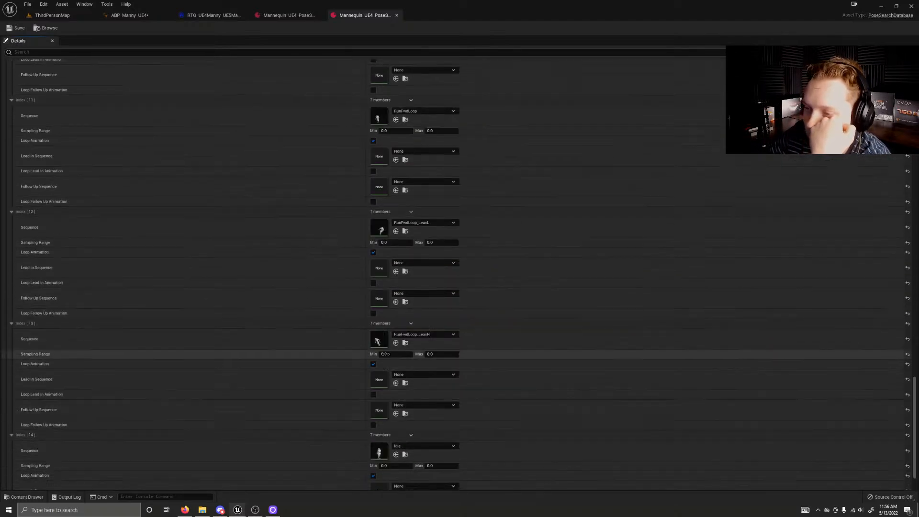
scroll(382, 367, down, 2)
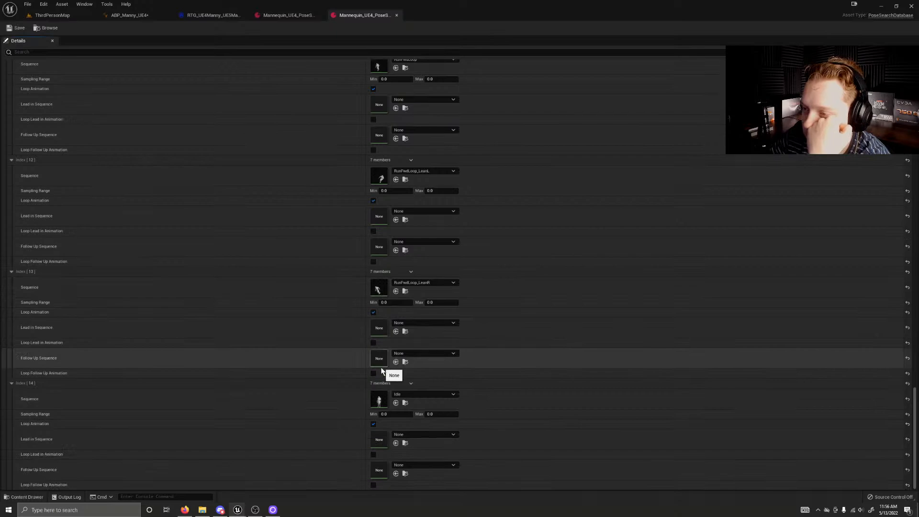
click(405, 403)
Preview the Idle animation, then save the ABP_Manny_UE4 animation blueprint.
double_click(530, 455)
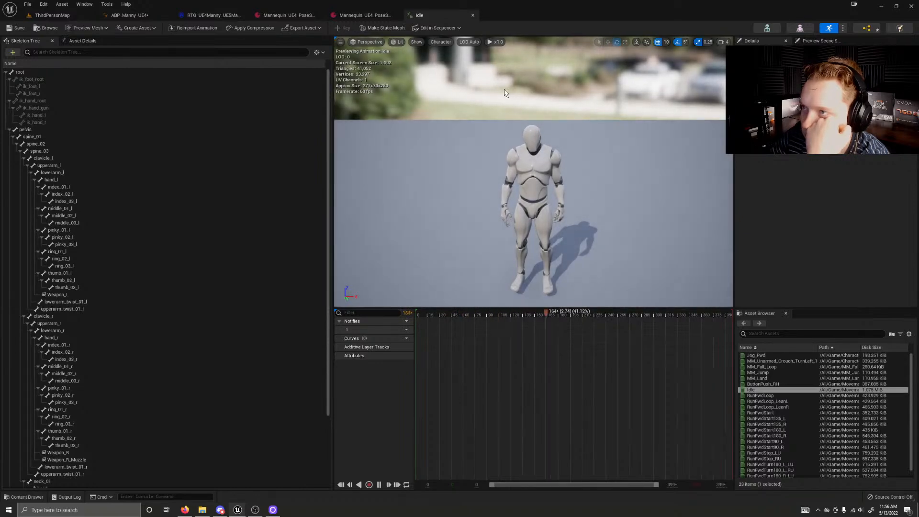
click(473, 15)
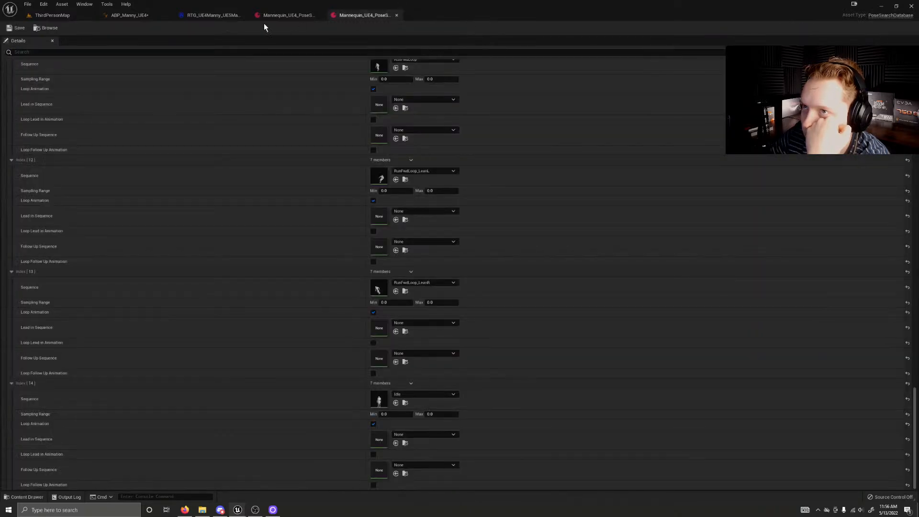
click(133, 18)
click(49, 29)
Tick Debug Draw on the Motion Matching node and return to the ThirdPersonMap level.
right_drag(598, 180, 451, 167)
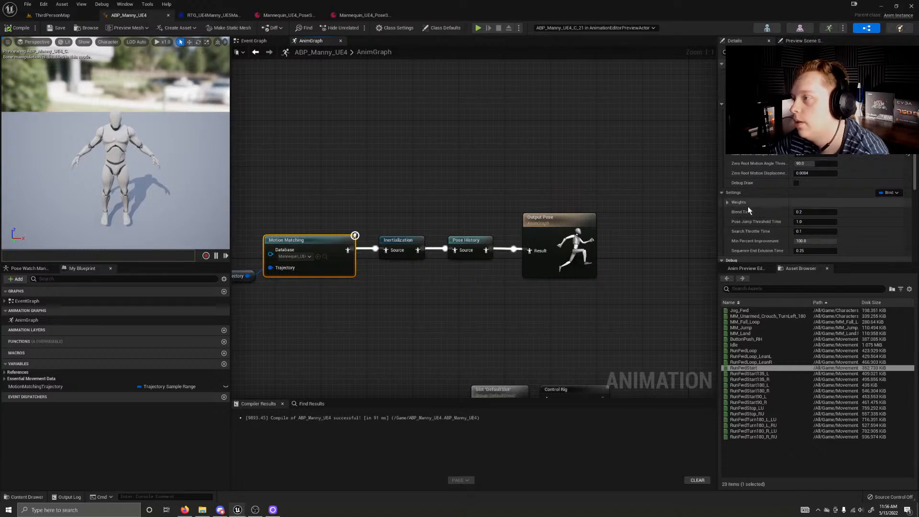
scroll(748, 206, down, 2)
click(796, 161)
click(51, 16)
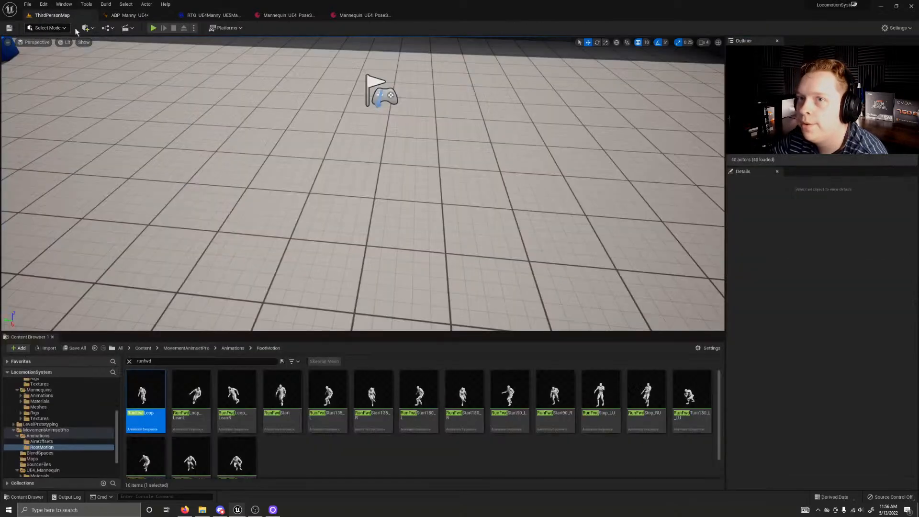
Play the level, running the mannequin up the ramp and jumping onto the blocks.
click(154, 28)
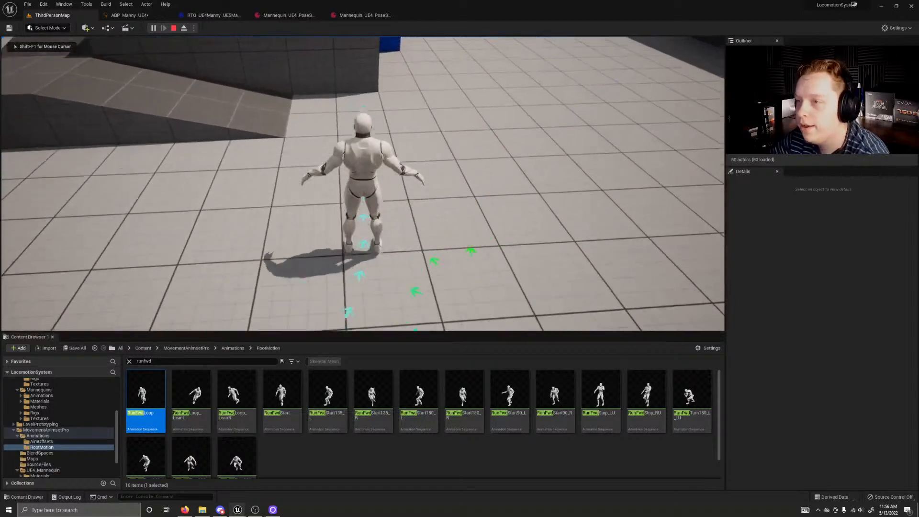
key(a)
key(w)
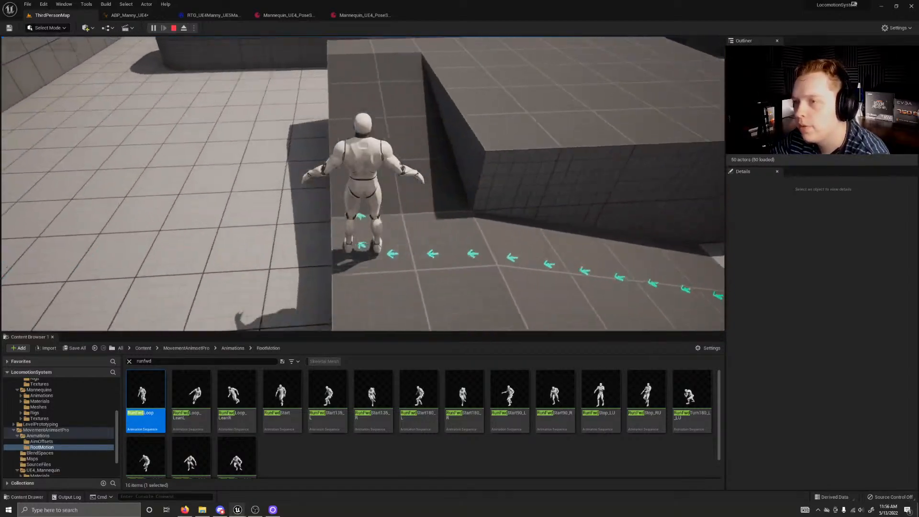
key(d)
key(w)
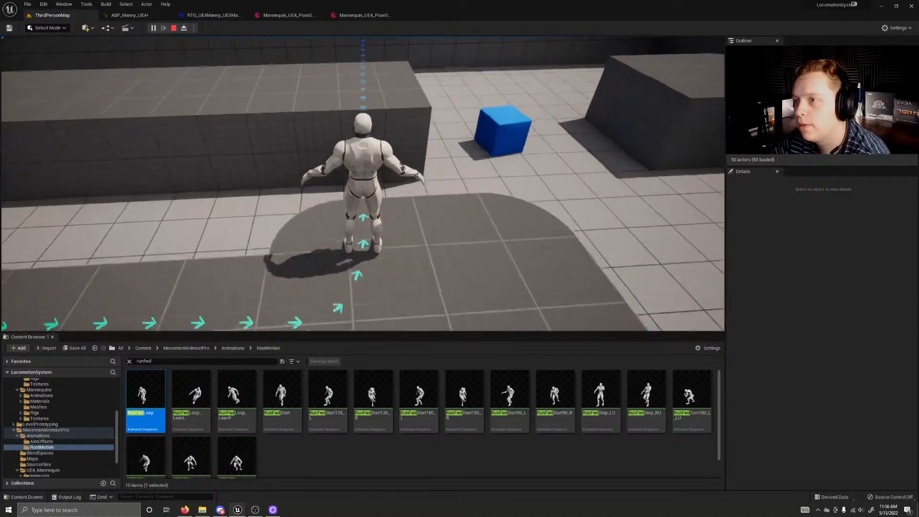
key(space)
key(w)
key(space)
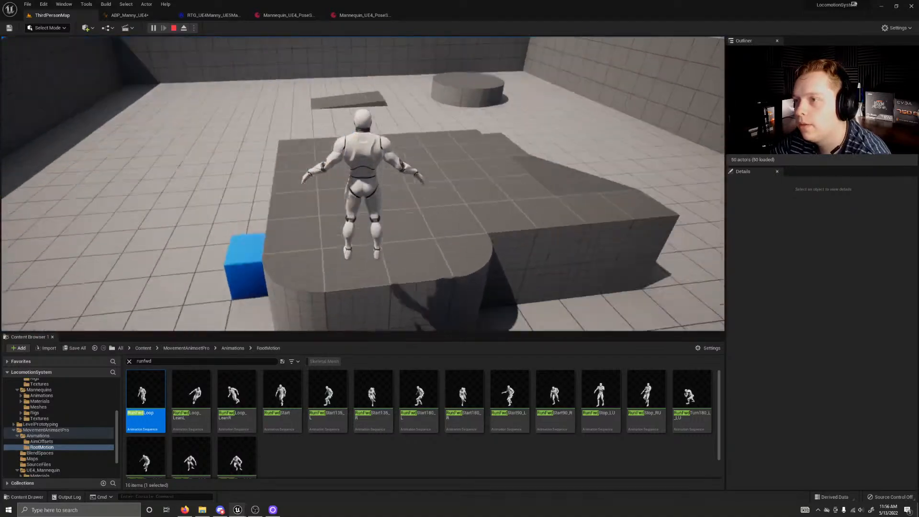
key(d)
key(space)
key(w)
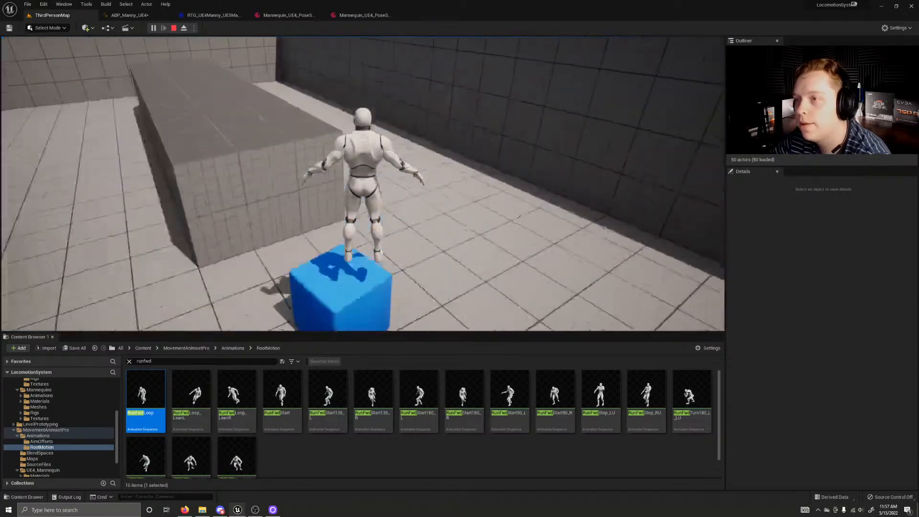
key(w)
key(space)
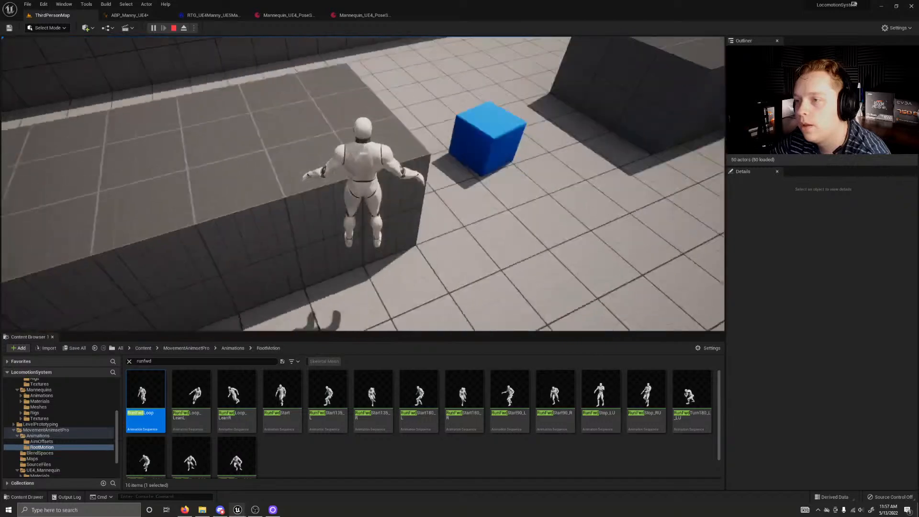
key(space)
Keep jumping over the blue cube and long block, stop play, and return to the pose search schema.
key(w)
key(space)
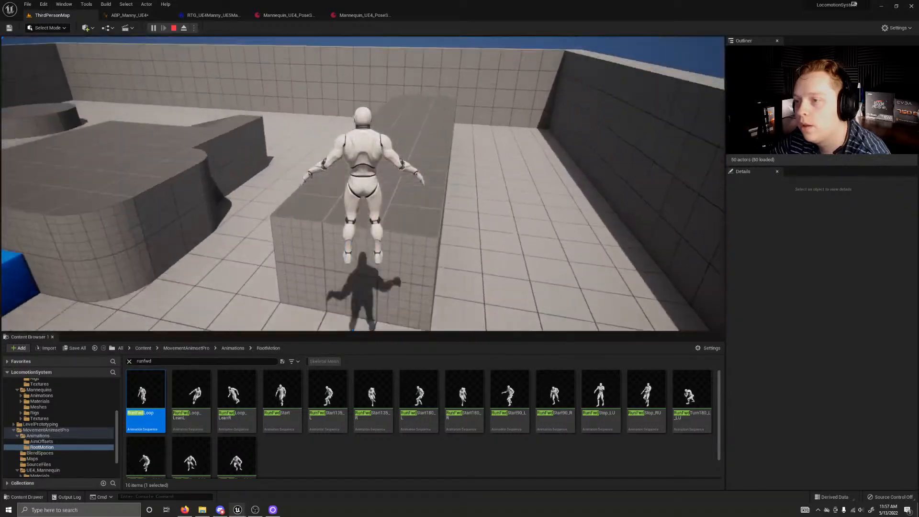
key(space)
key(w)
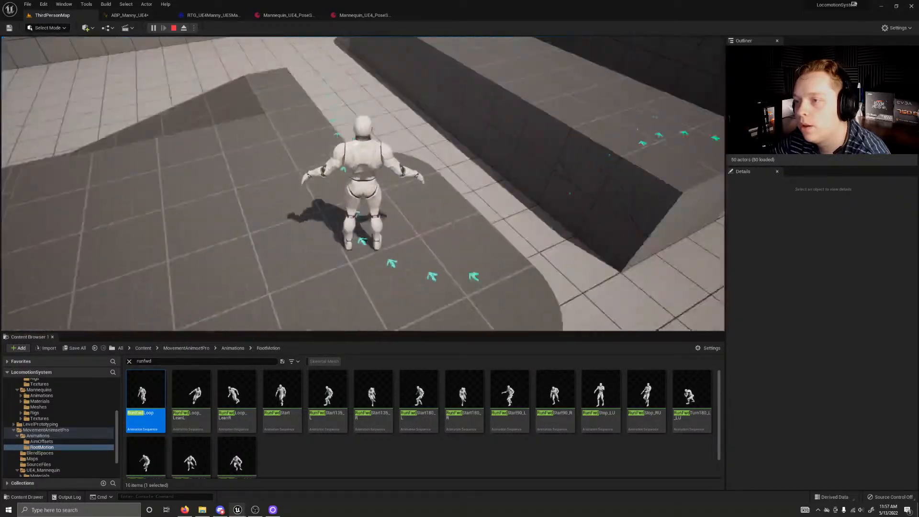
key(space)
key(w)
key(space)
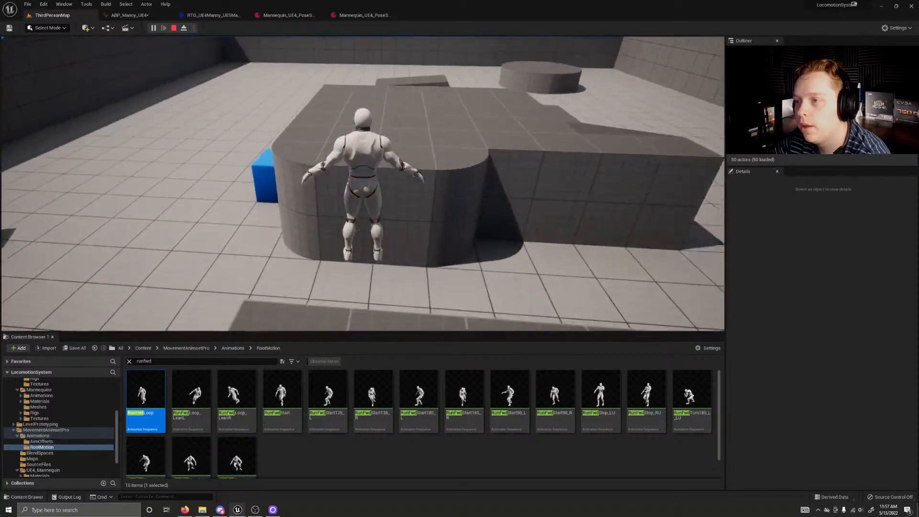
key(space)
key(w)
key(space)
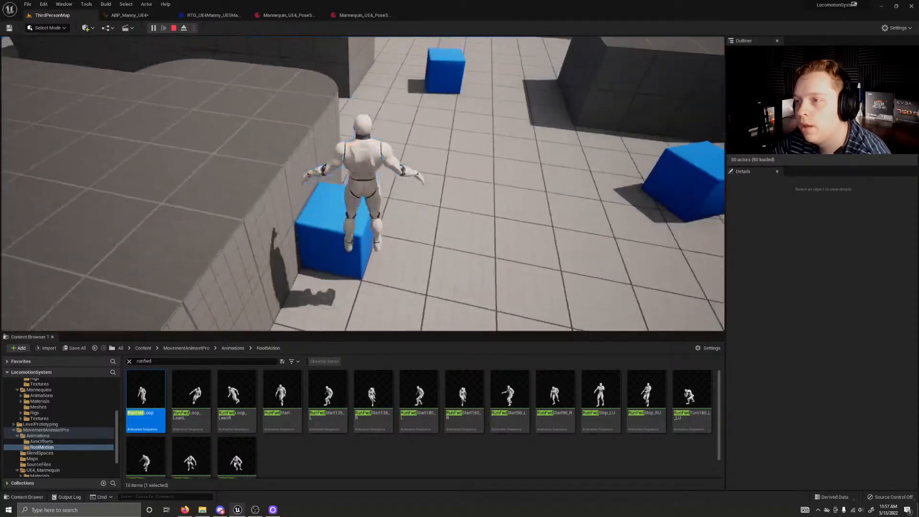
key(space)
key(w)
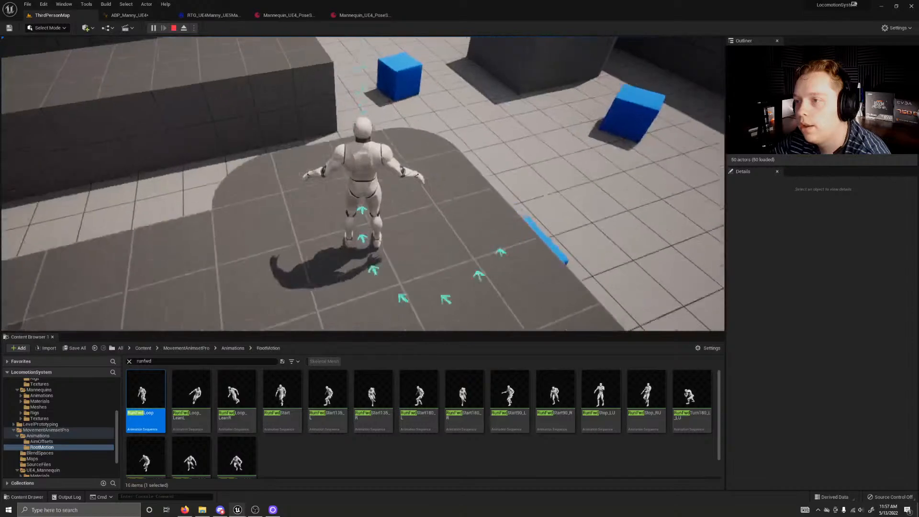
key(space)
key(w)
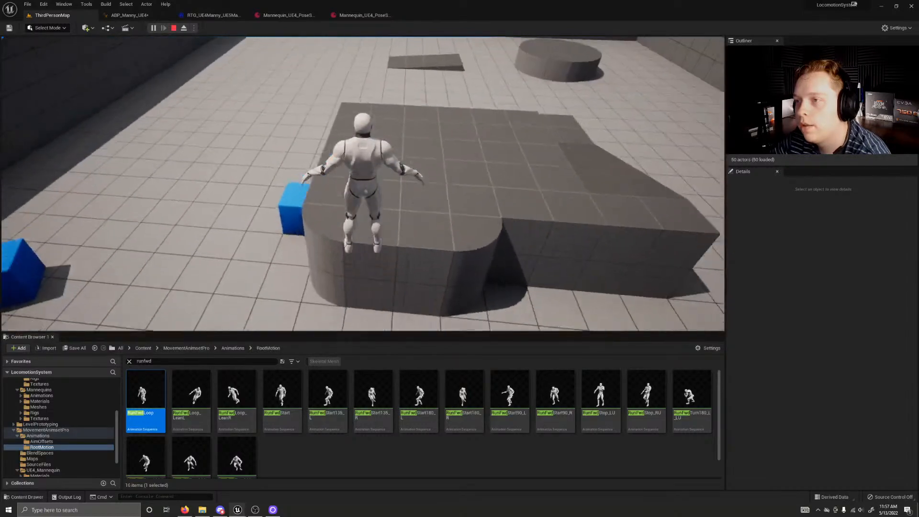
key(Escape)
click(317, 13)
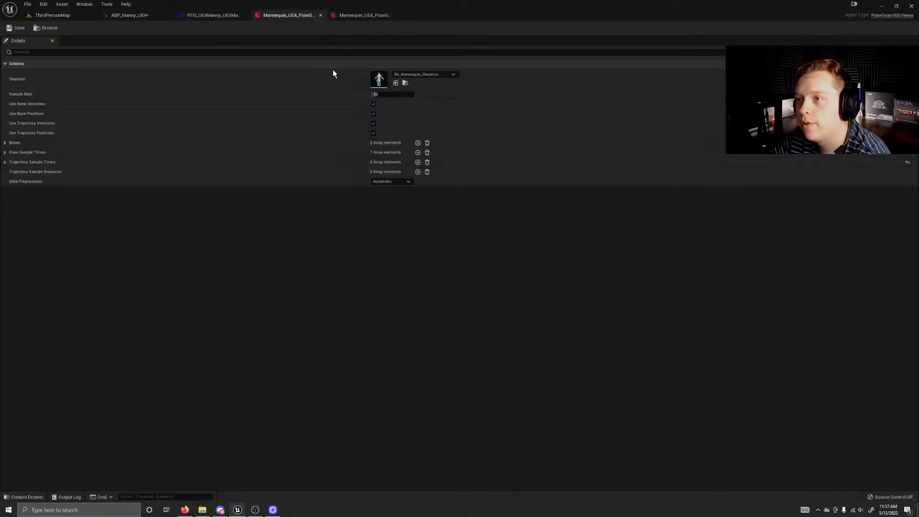
Expand the schema's Bones, Trajectory and Pose Sample Times arrays, then briefly playtest the level.
click(5, 142)
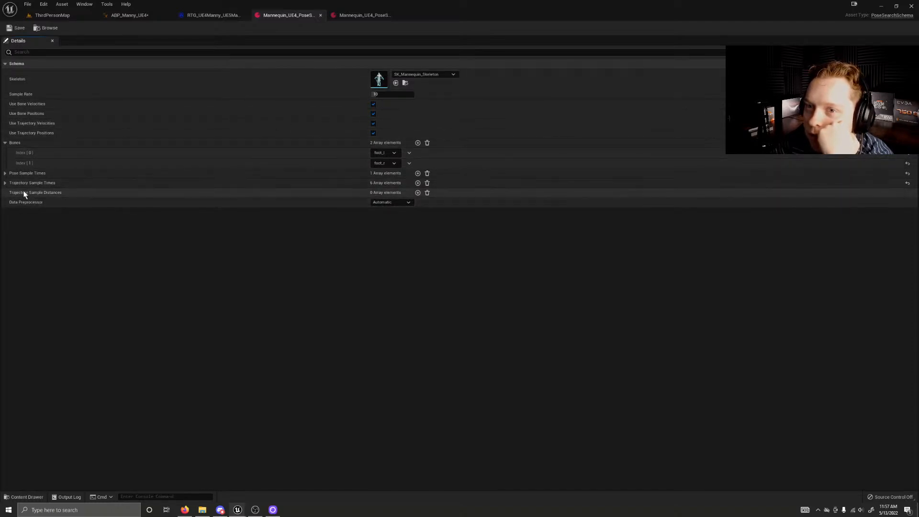
click(6, 183)
click(5, 173)
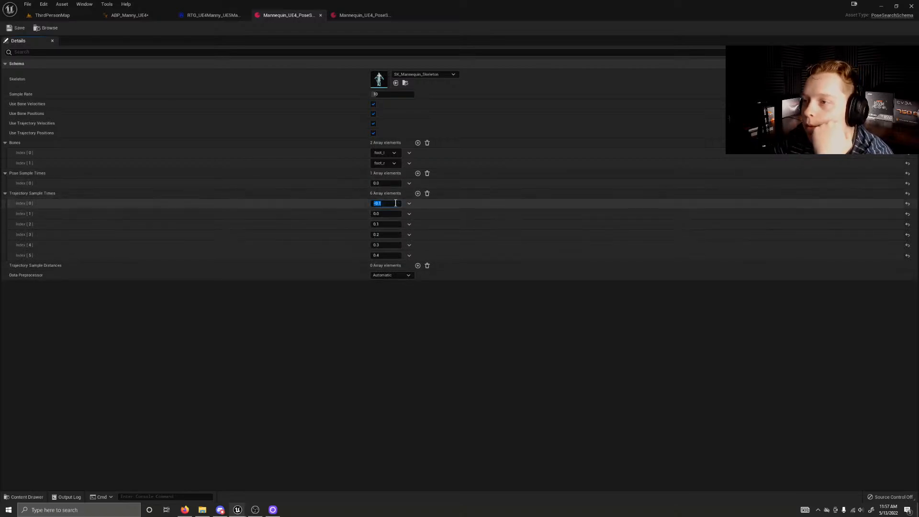
click(80, 16)
click(154, 29)
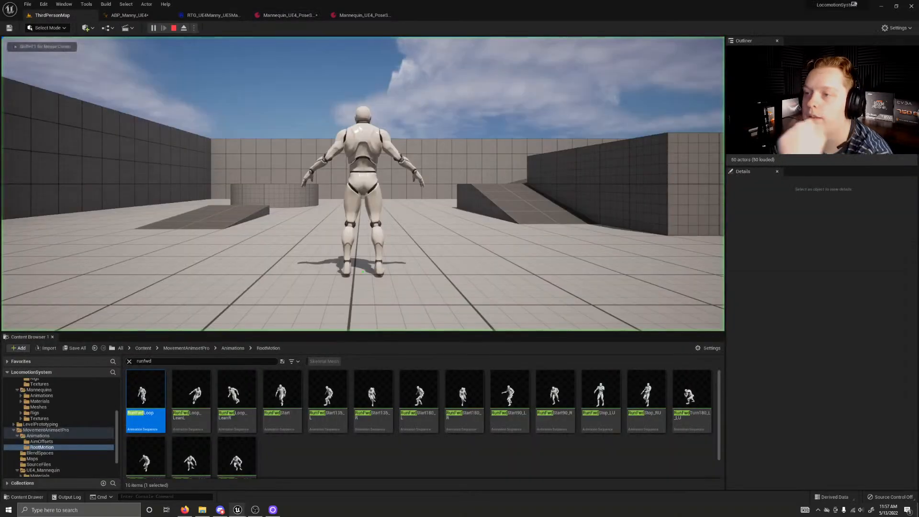
key(Escape)
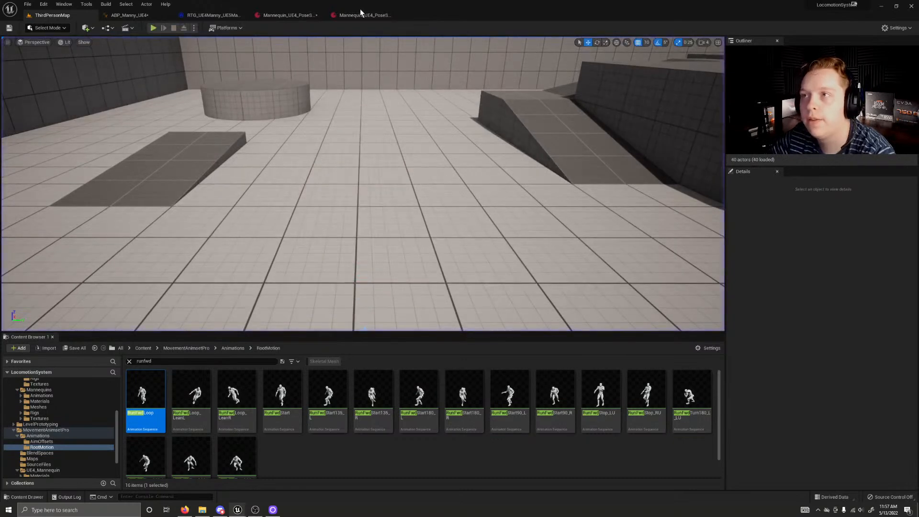
Save the pose search schema, then open the RTG_UE4Manny_UE5Manny retargeter and widen its viewport.
click(362, 15)
click(297, 15)
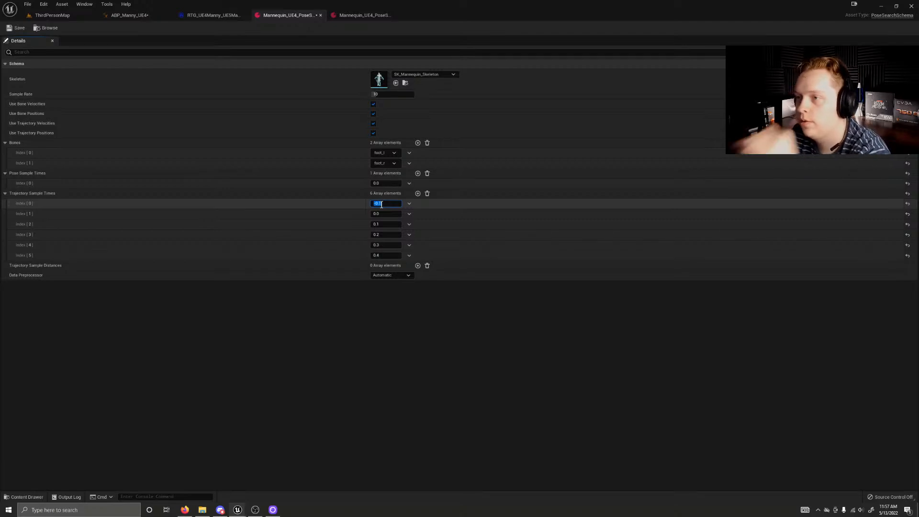
click(17, 28)
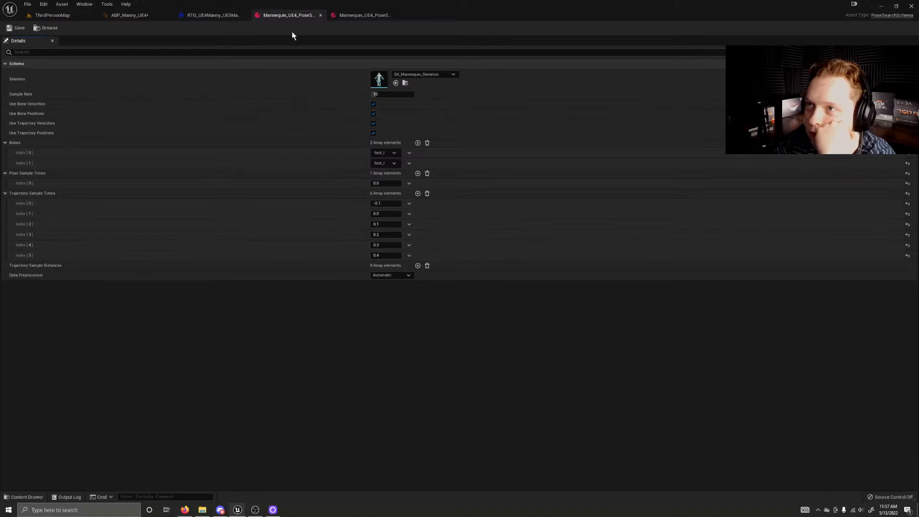
click(223, 16)
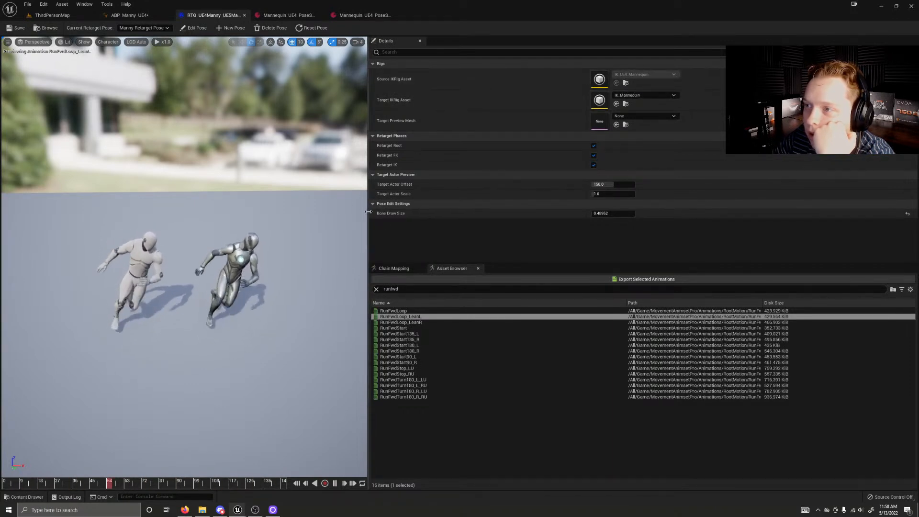
drag(368, 213, 537, 214)
In the IK_Mannequin rig, set the root bone as Retarget Root, then go back to the retargeter.
double_click(701, 101)
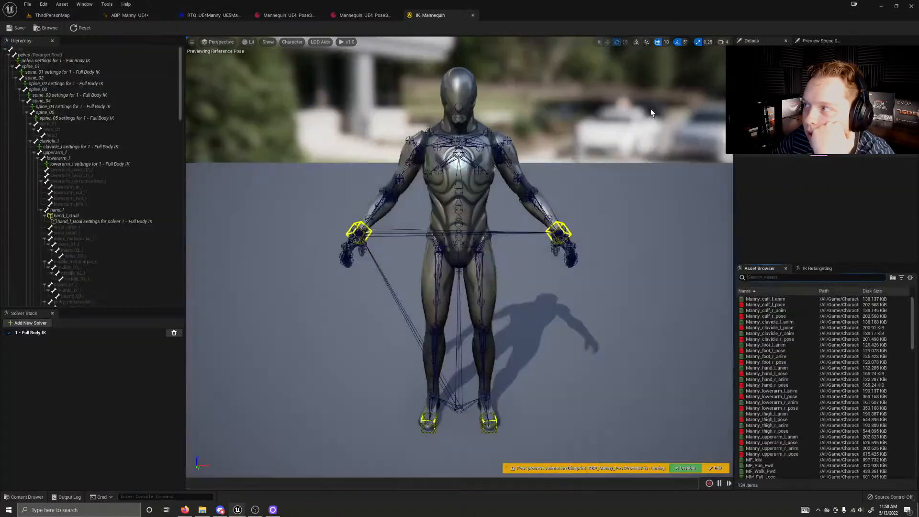
click(45, 48)
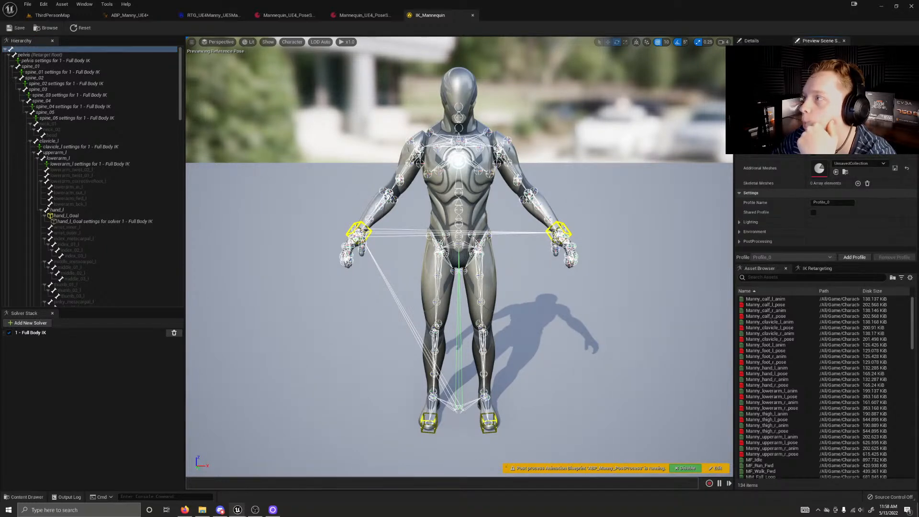
click(752, 40)
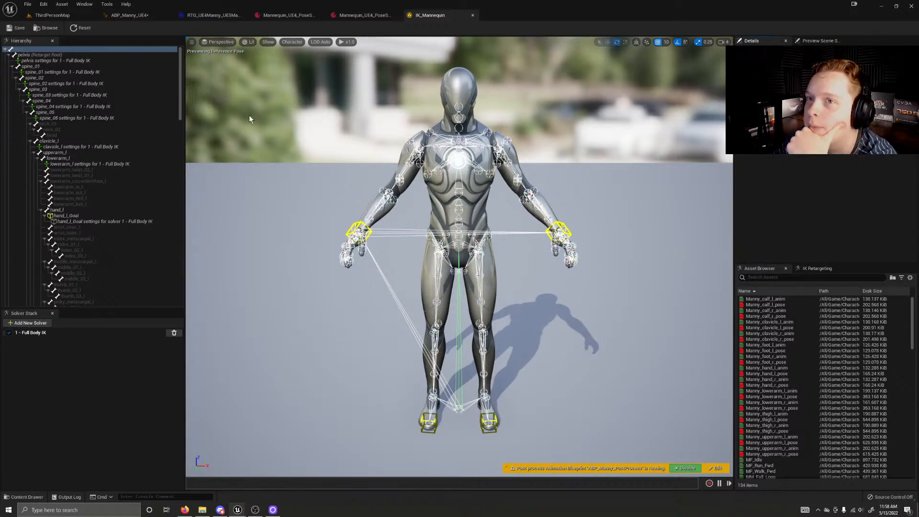
right_click(58, 51)
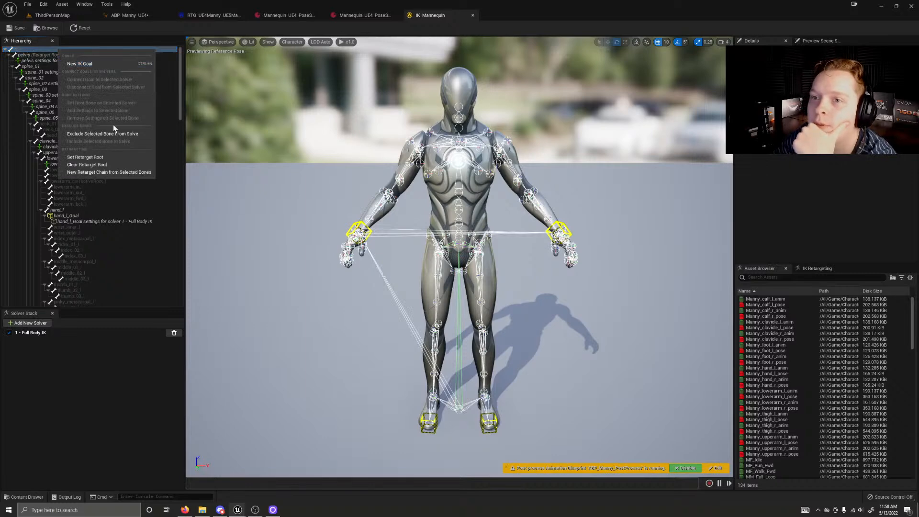
click(85, 157)
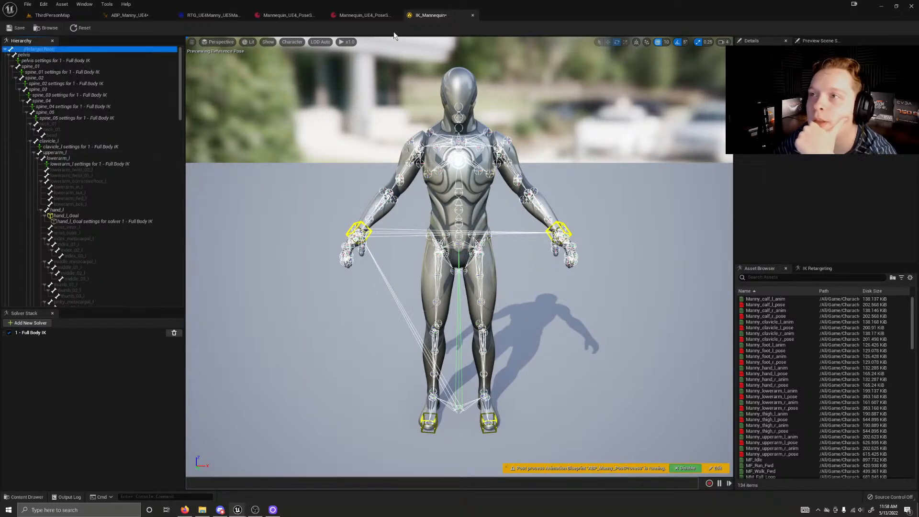
click(191, 17)
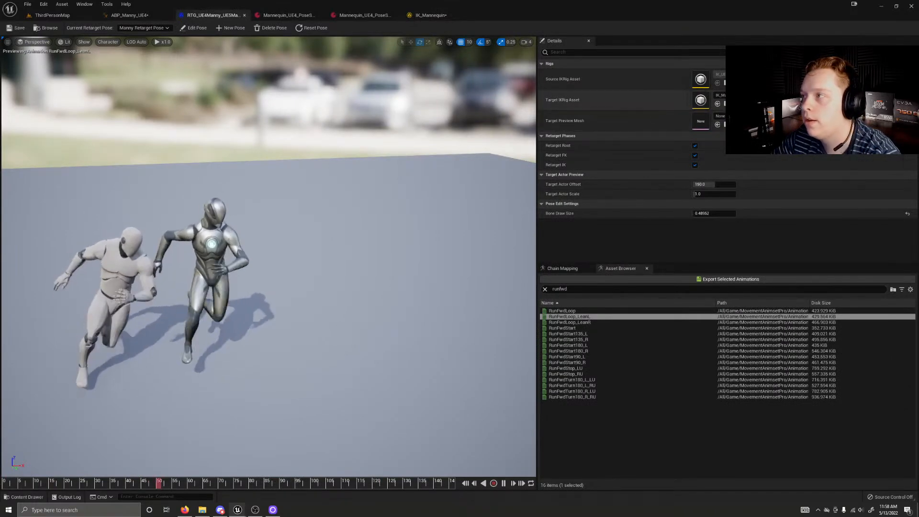
Set root as retarget root in IK_UE4_Mannequin, then toggle Retarget IK off and on to compare.
double_click(705, 79)
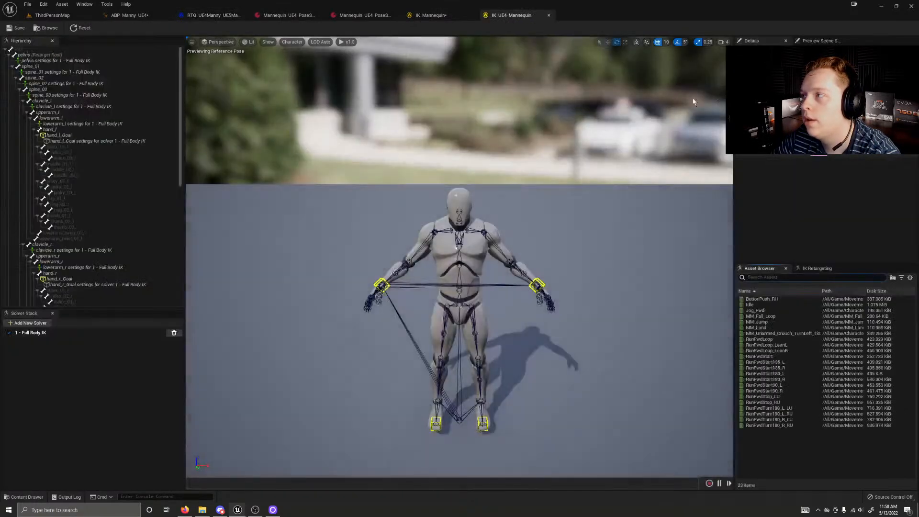
right_click(27, 50)
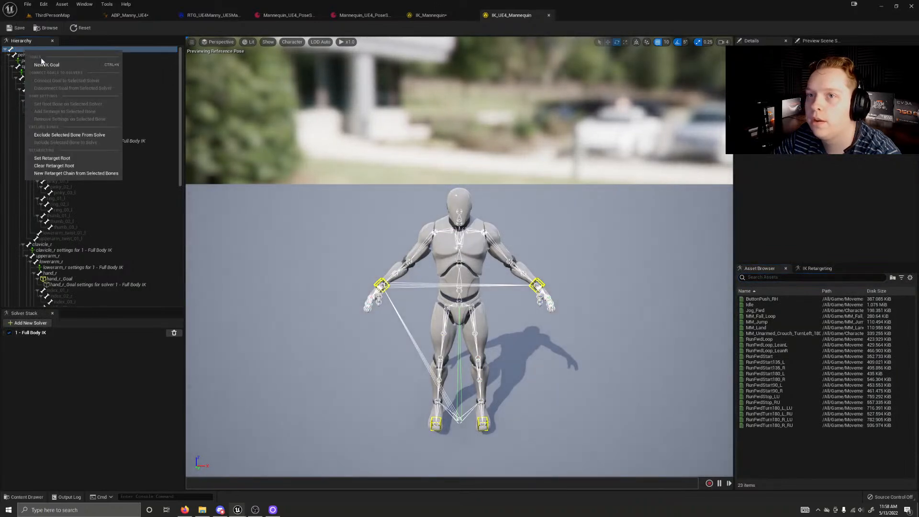
click(67, 159)
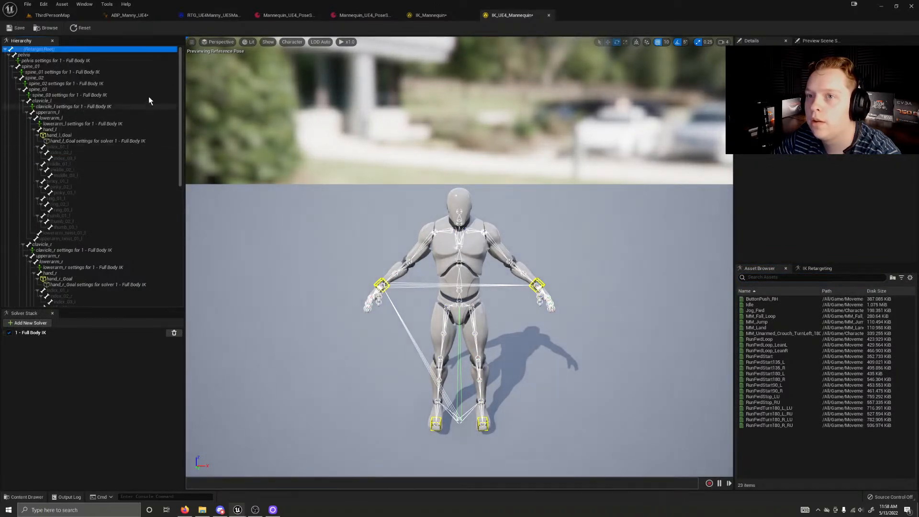
click(225, 16)
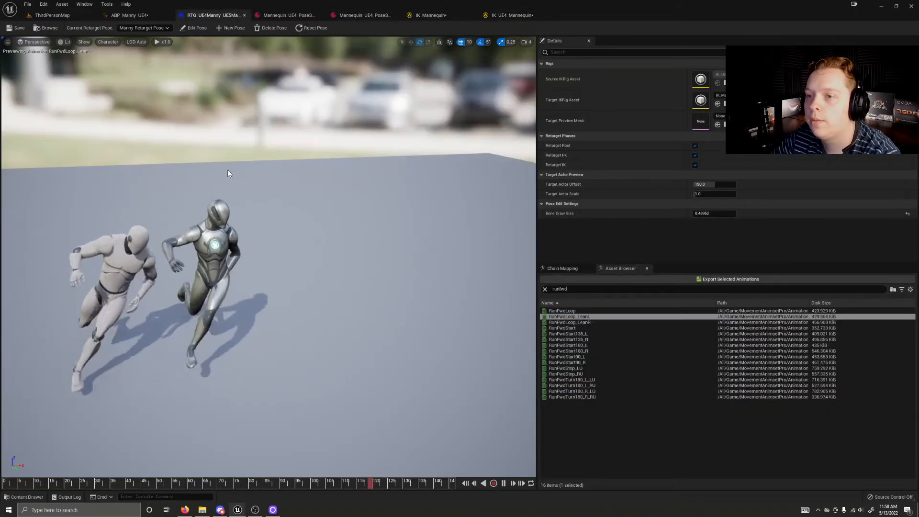
right_drag(335, 213, 330, 217)
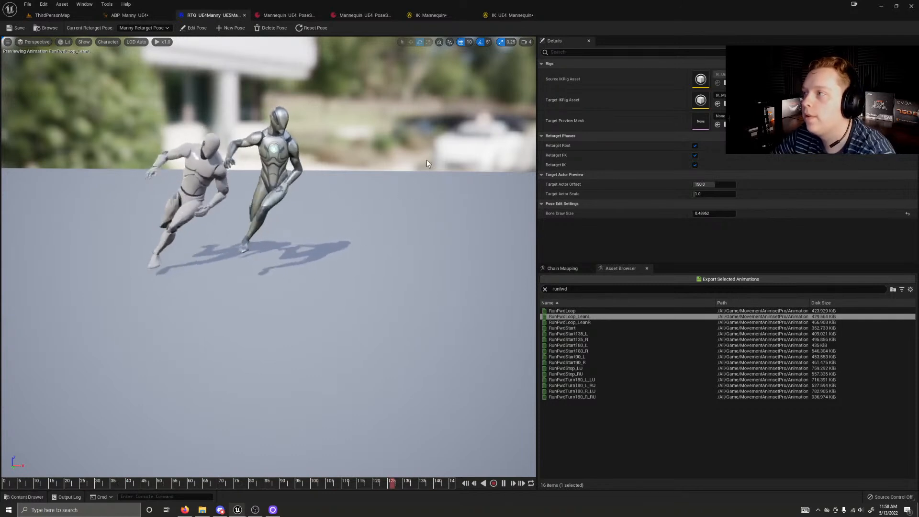
click(695, 165)
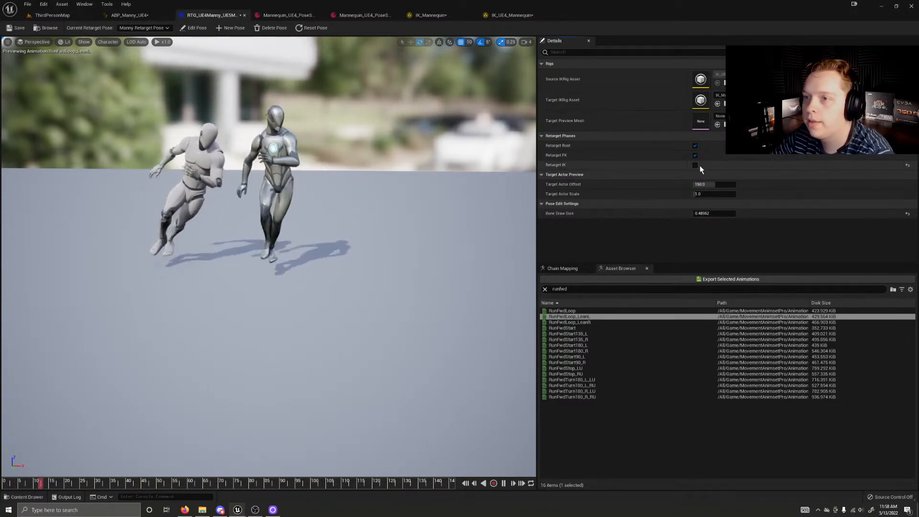
click(694, 165)
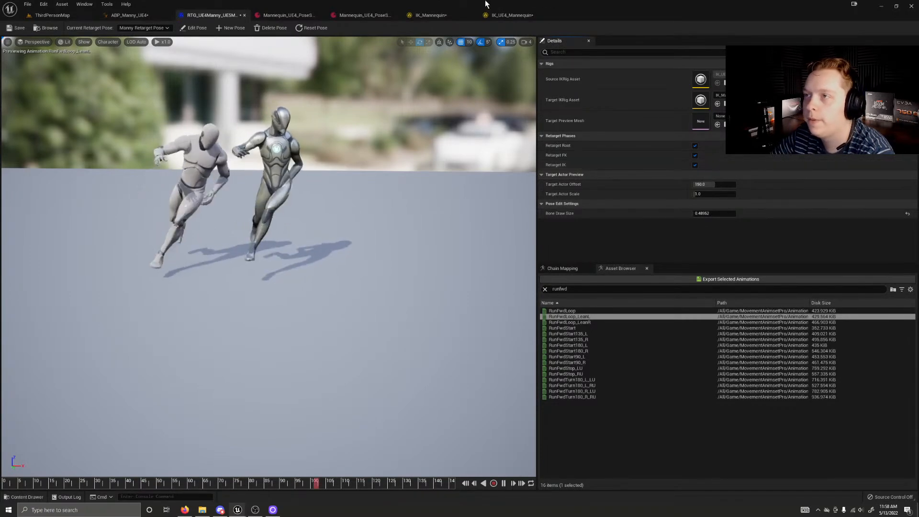
Set pelvis as the retarget root in both IK_Mannequin and IK_UE4_Mannequin, then recheck the run preview.
click(423, 16)
right_click(24, 55)
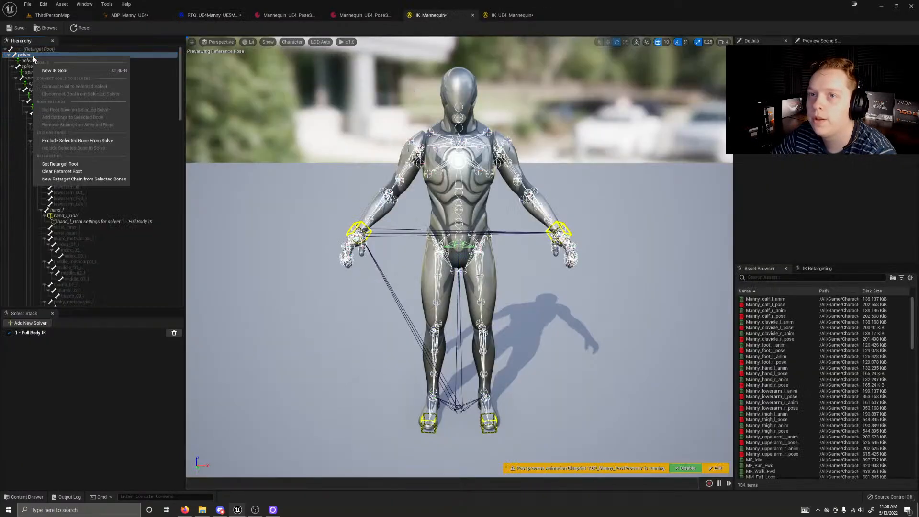
click(67, 164)
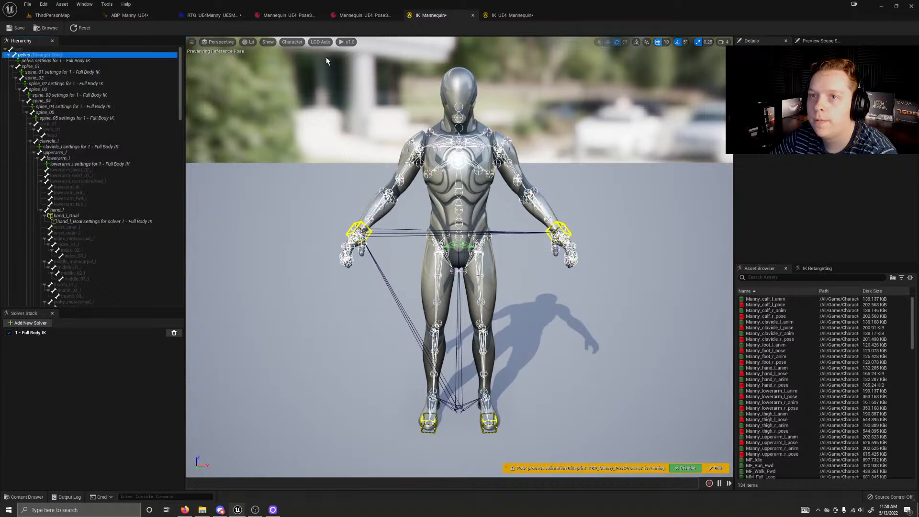
click(509, 16)
right_click(25, 55)
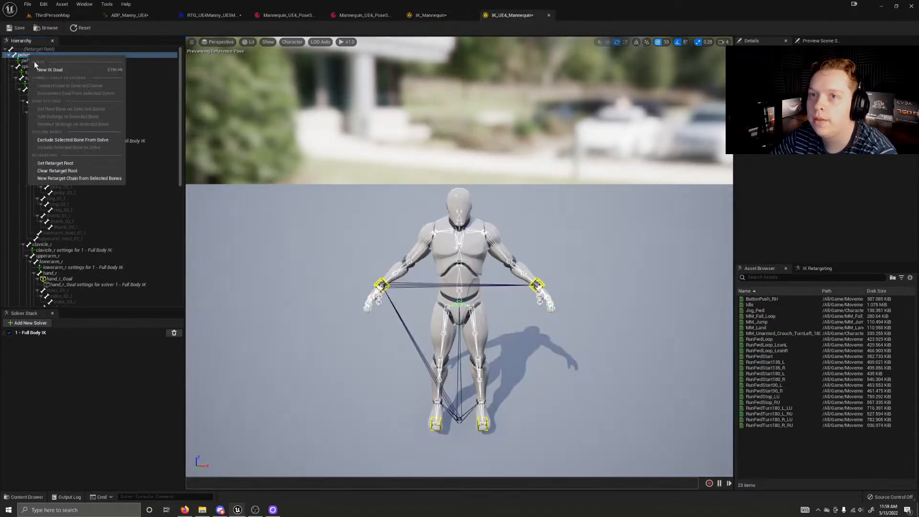
click(54, 164)
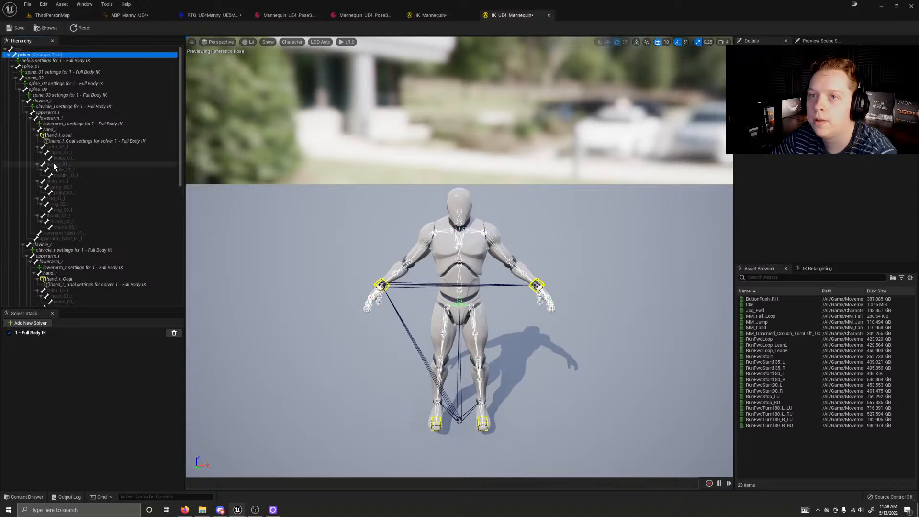
click(207, 15)
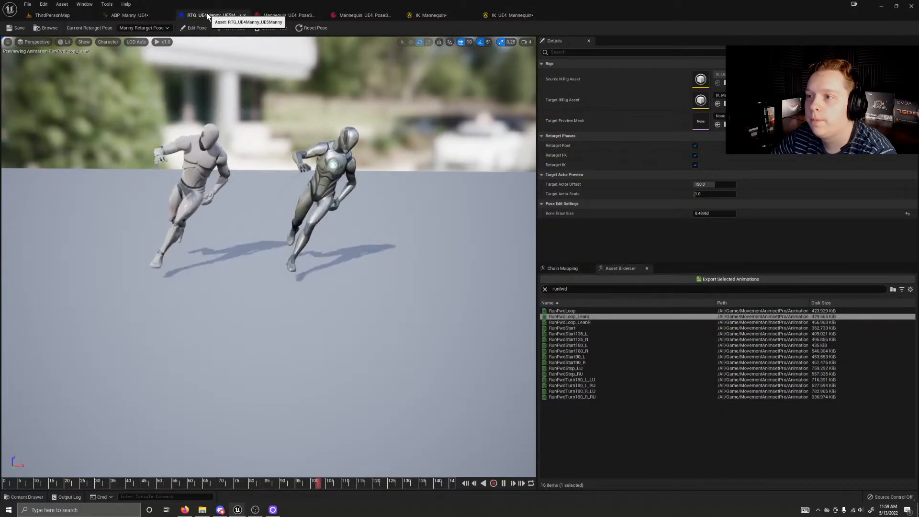
click(502, 15)
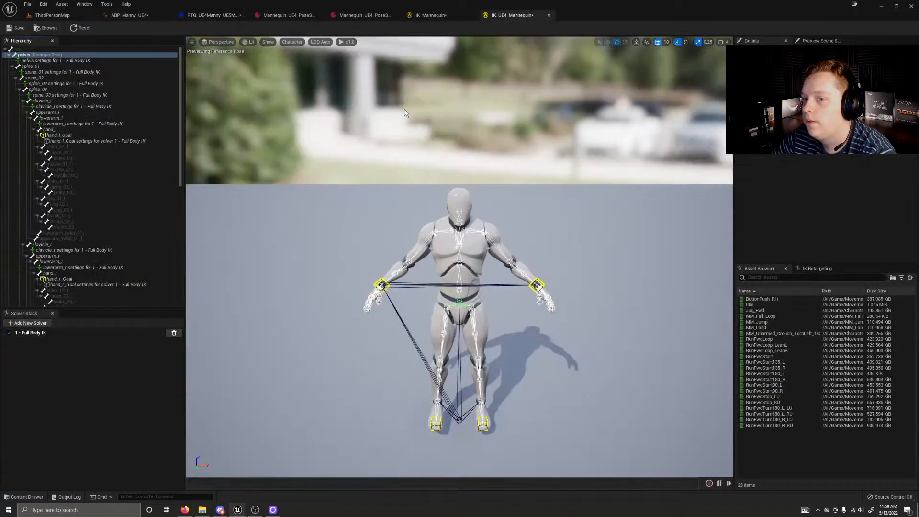
click(365, 159)
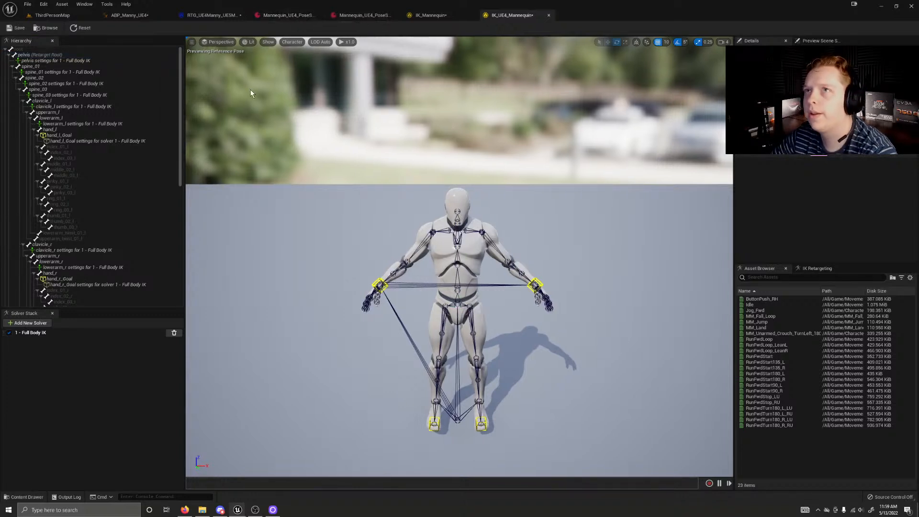
Open RunFwdStart, reset then undo its Curve Compression Settings, and save and close it.
click(52, 15)
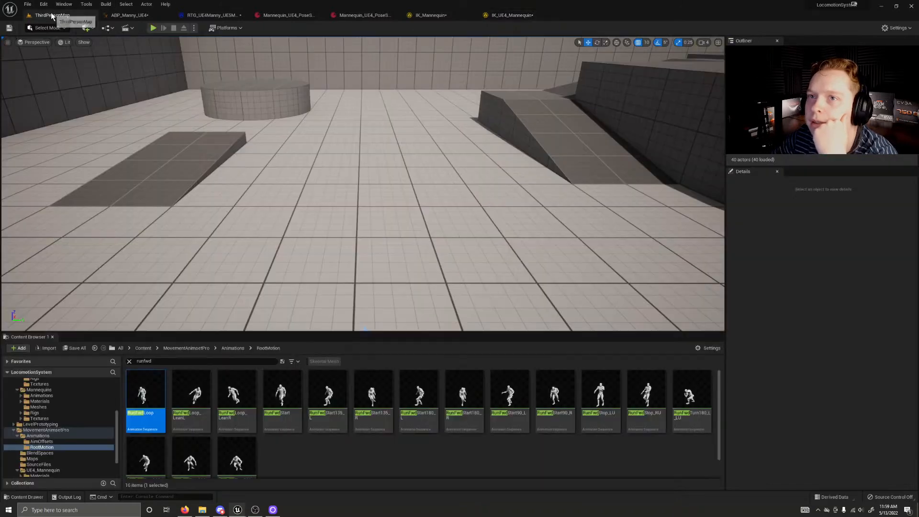
double_click(282, 397)
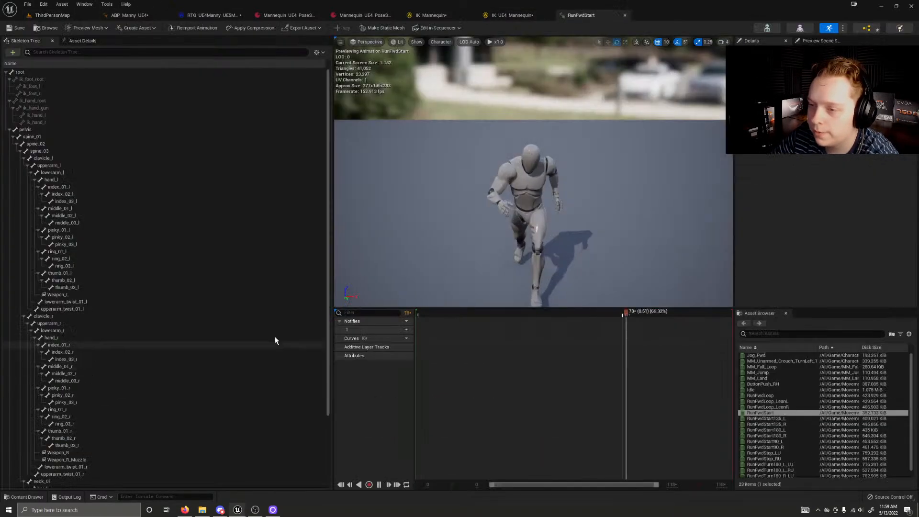
click(91, 41)
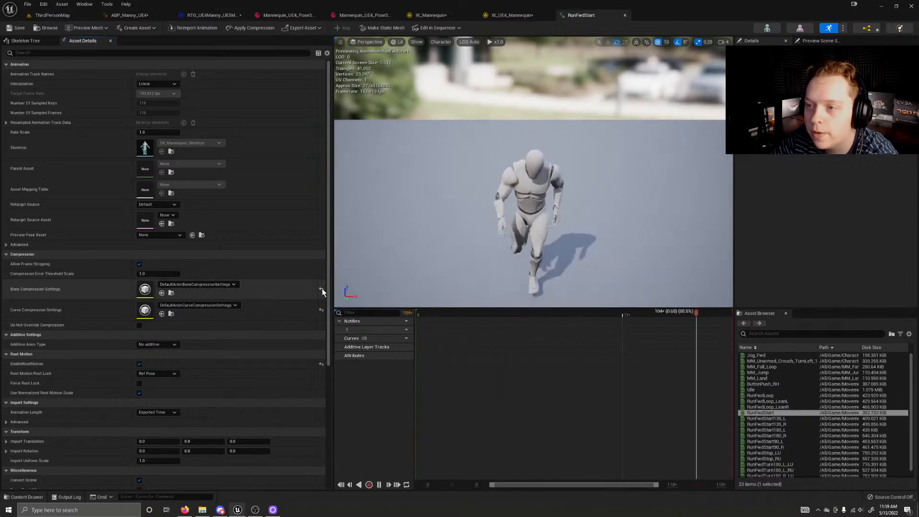
click(321, 309)
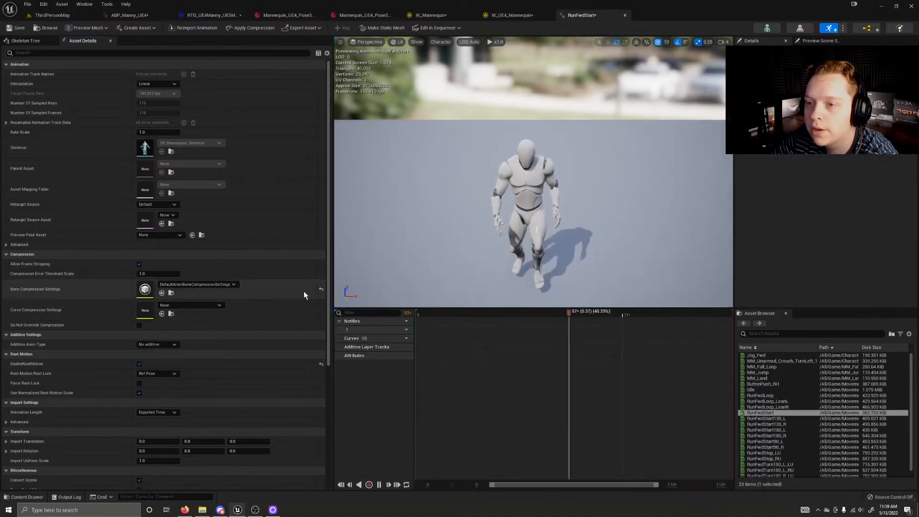
key(ctrl+z)
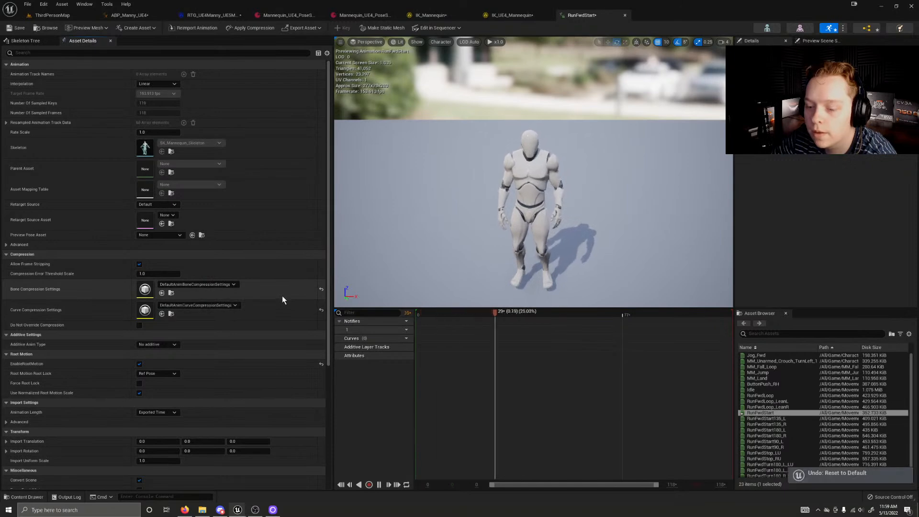
click(16, 28)
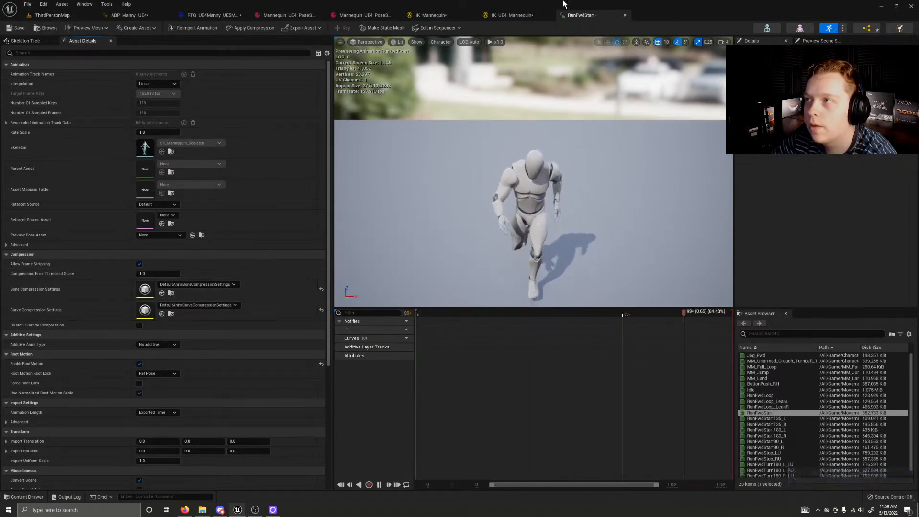
click(623, 16)
Return to the retargeter, open Chain Mapping, and select the Root chain to view its settings.
click(231, 17)
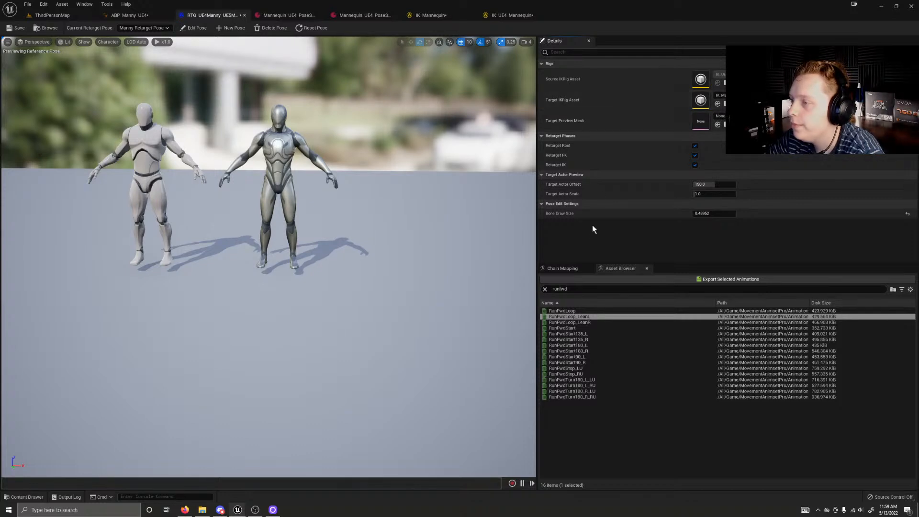
click(559, 267)
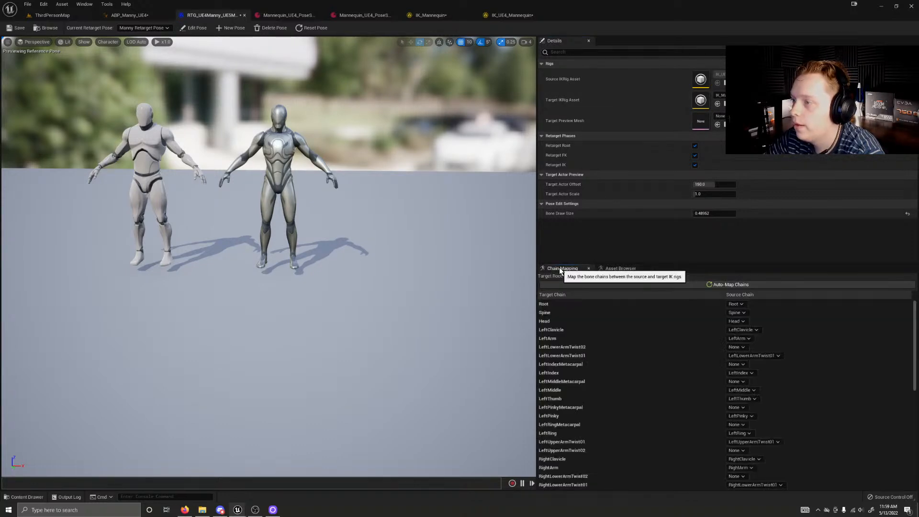
click(595, 305)
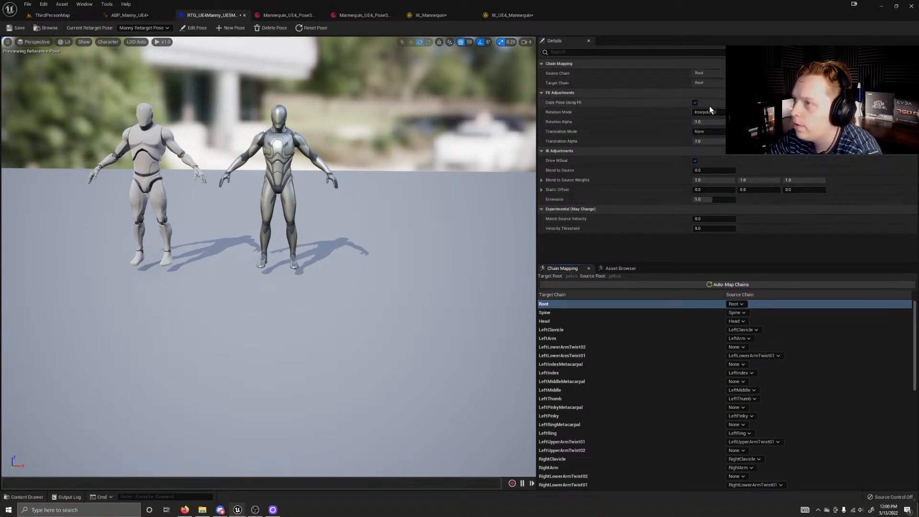
Set the Root chain's translation mode to Globally Scaled.
click(707, 131)
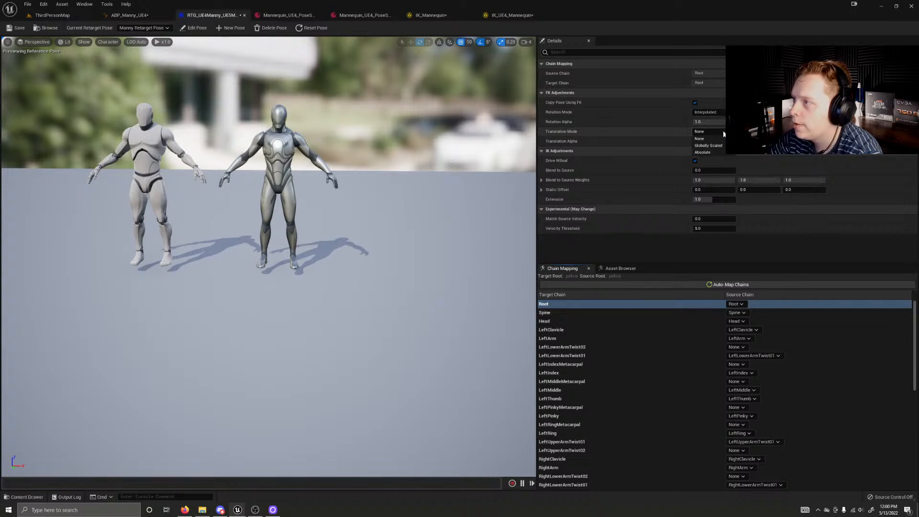
click(713, 146)
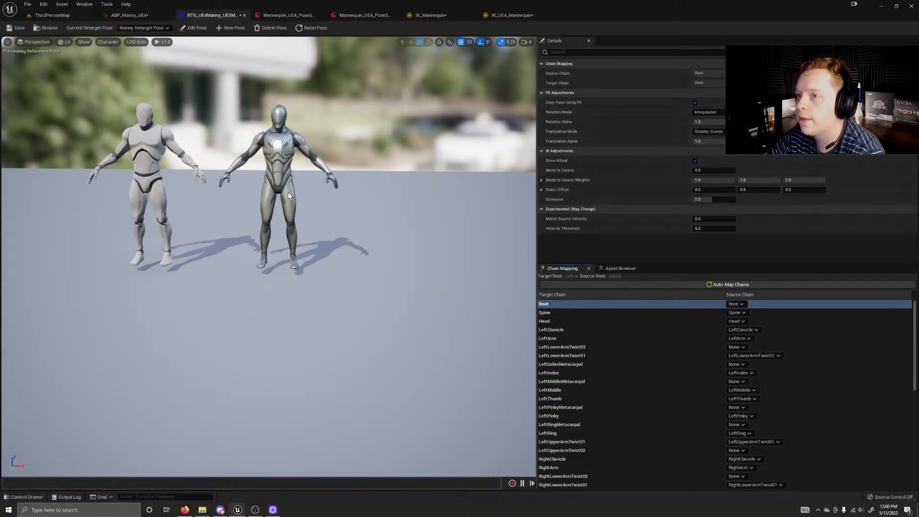
click(606, 267)
click(560, 267)
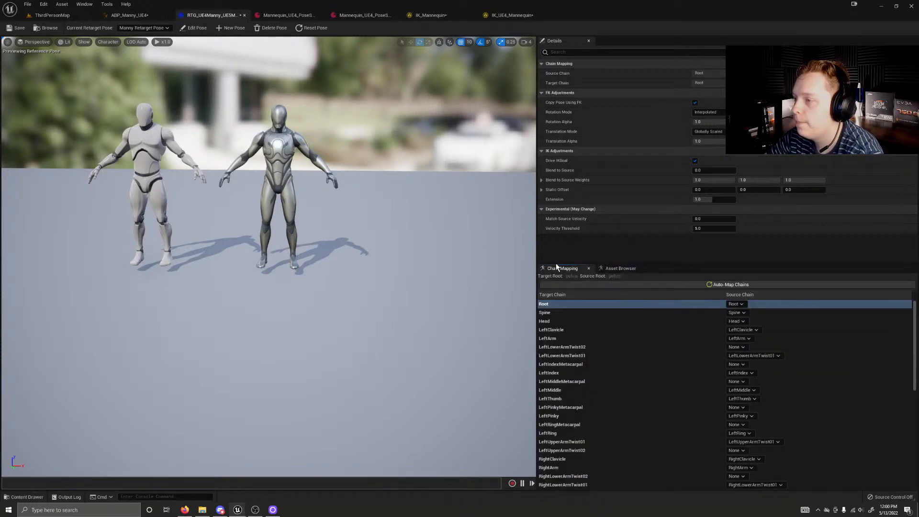
Select RunFwdLoop in the filtered animation list and export it as a retargeted animation.
click(614, 269)
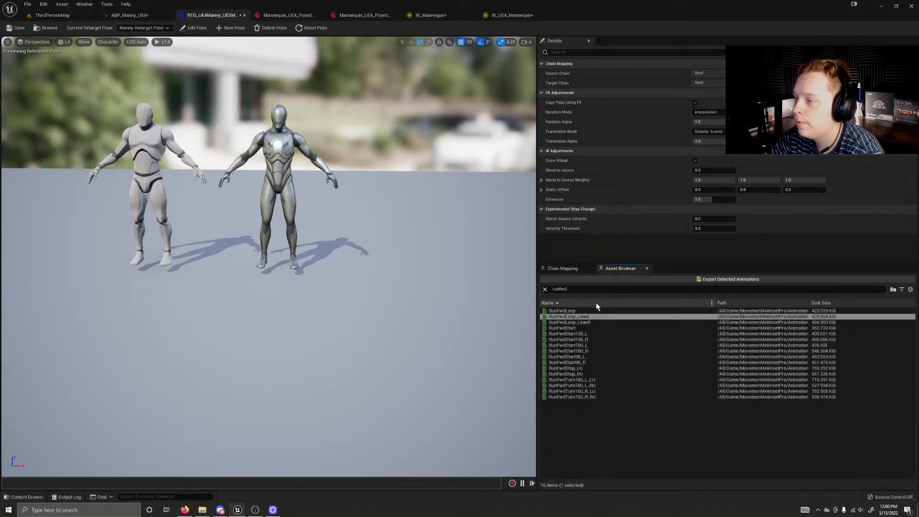
click(571, 310)
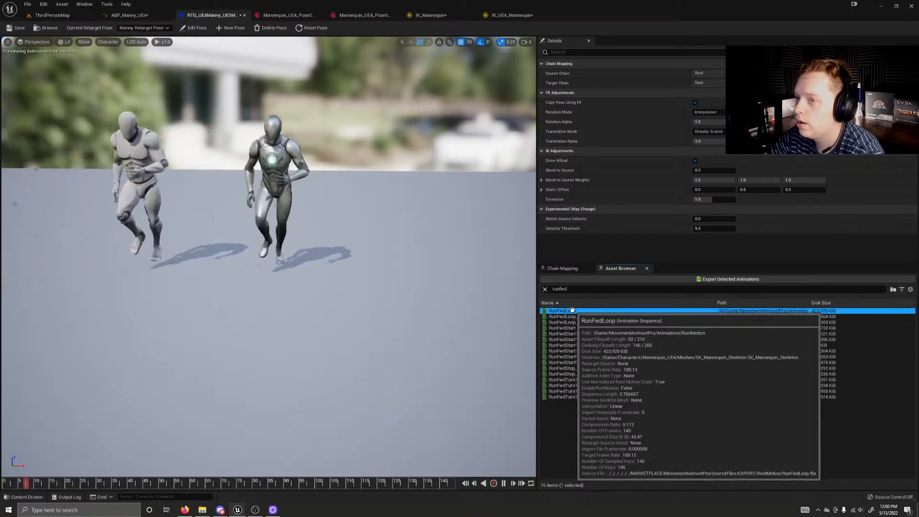
click(694, 279)
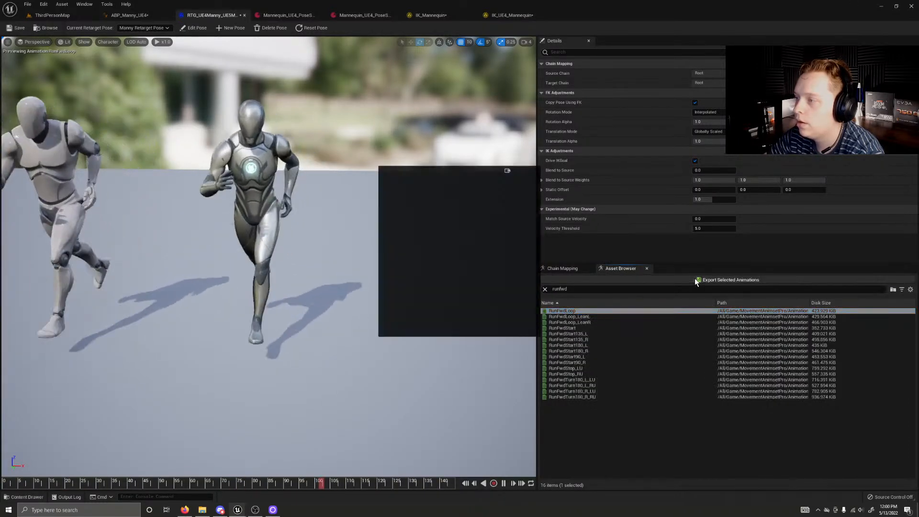
Confirm the export, open RunFwdLoop_Retargeted and select its root bone in the Skeleton Tree.
click(487, 331)
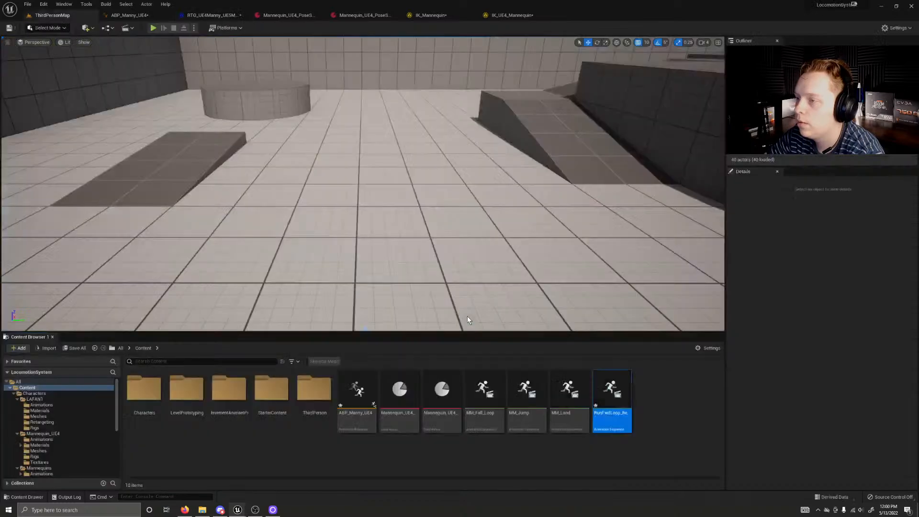
double_click(605, 388)
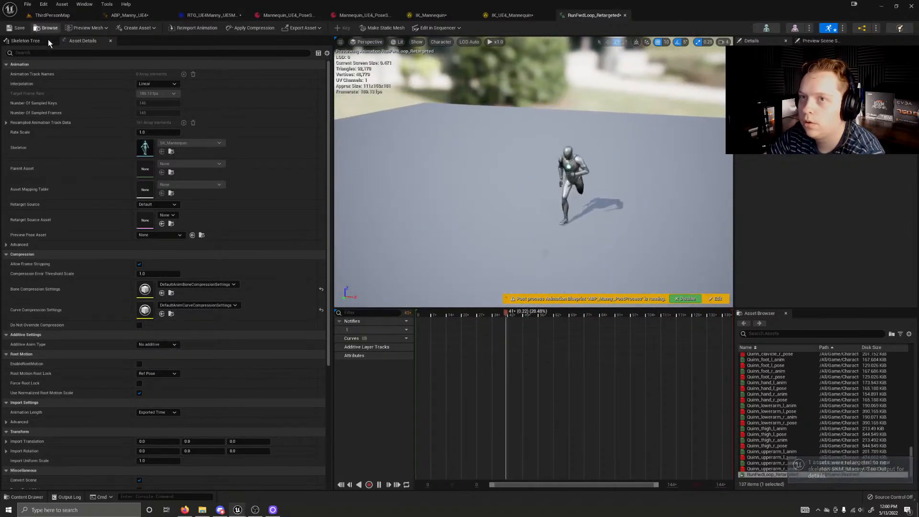
click(26, 41)
click(32, 73)
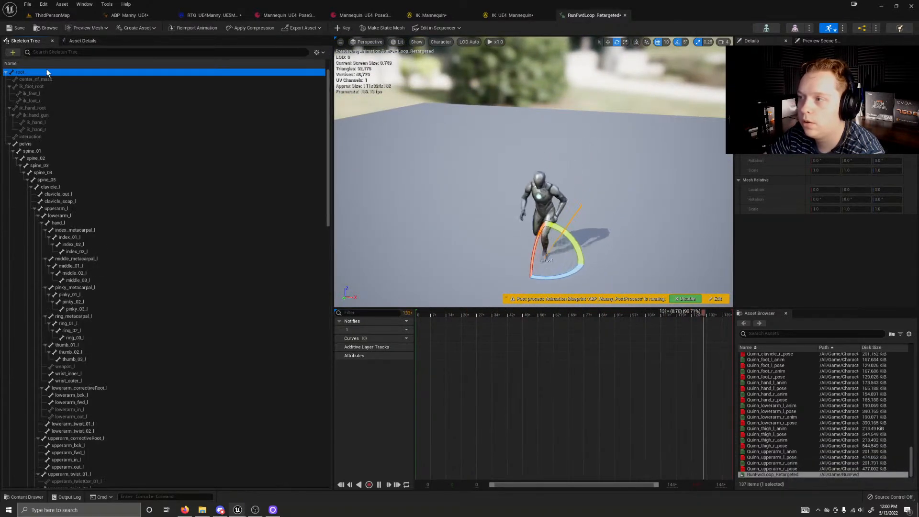
Toggle Enable Root Motion on and back off, then return to the RTG_UE4Manny retargeter.
click(82, 40)
click(139, 363)
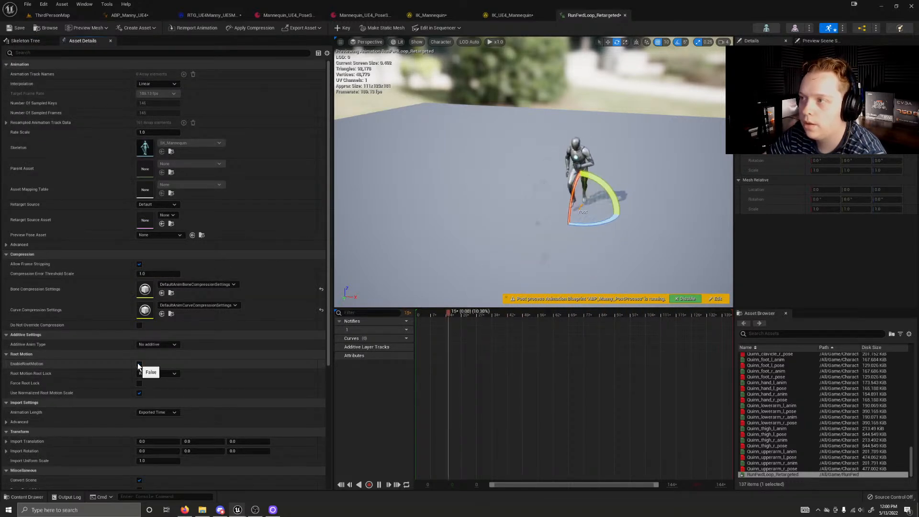
click(139, 364)
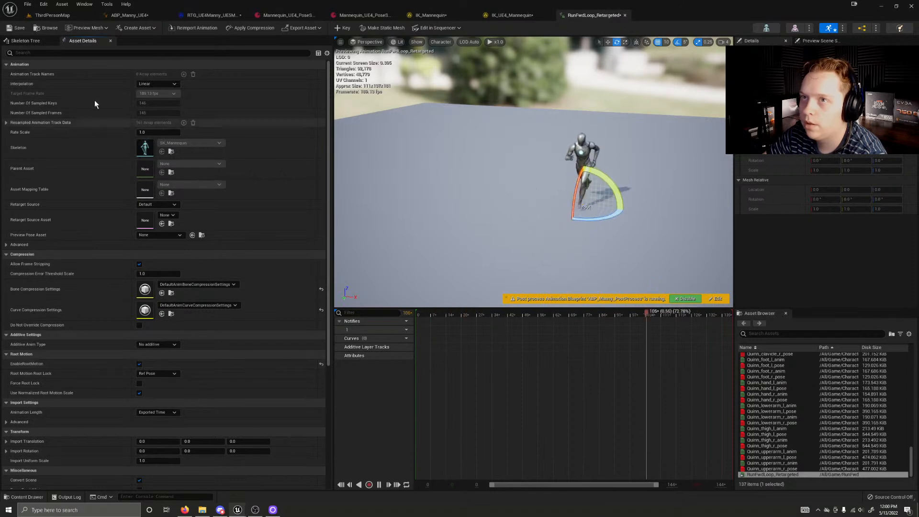
click(46, 18)
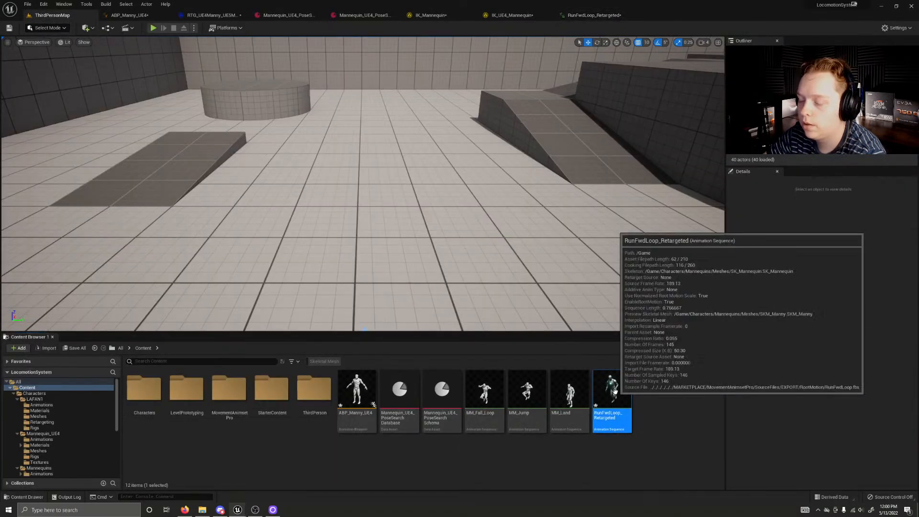
click(430, 14)
click(213, 15)
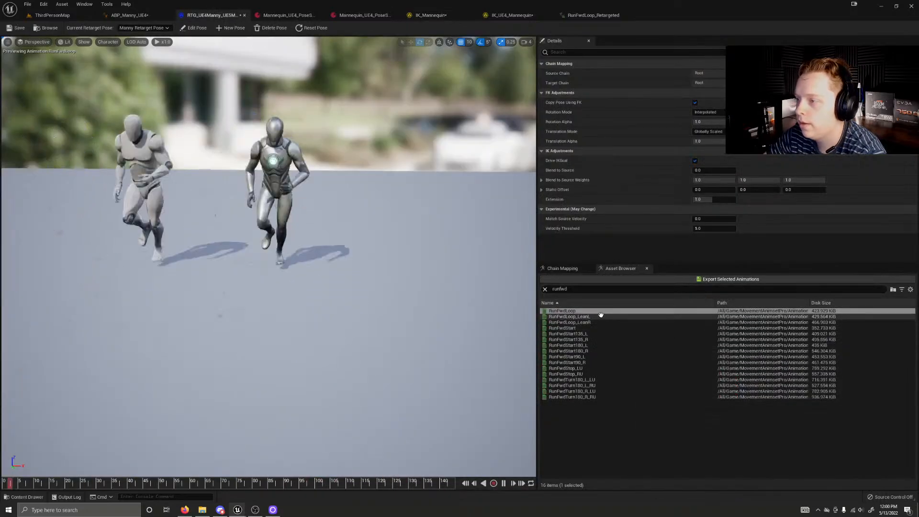
Export retargeted copies of the fifteen RunFwd animations from RunFwdLoop_LeanL to RunFwdTurn180_R_RU.
shift+click(586, 396)
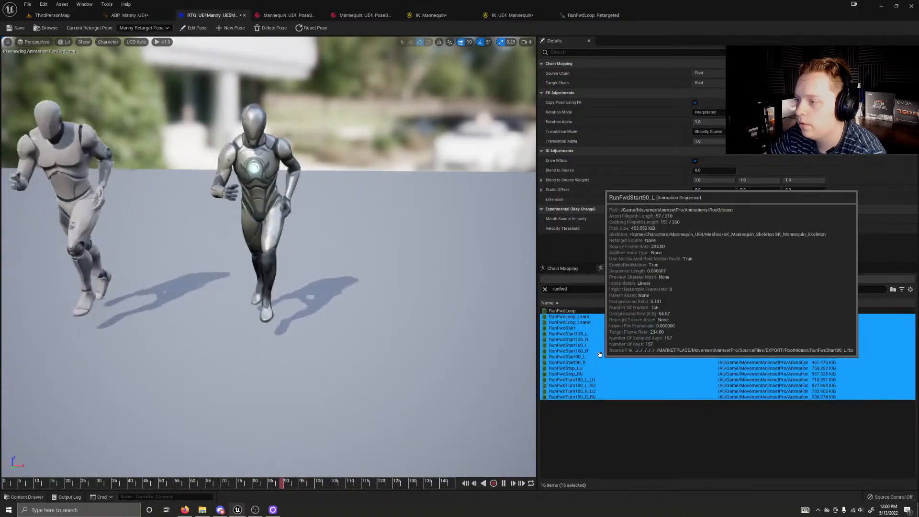
click(691, 280)
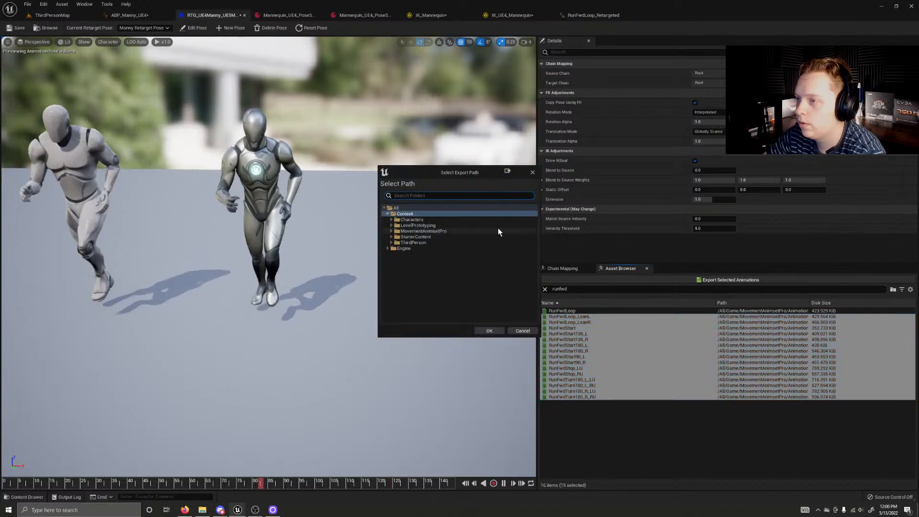
click(492, 331)
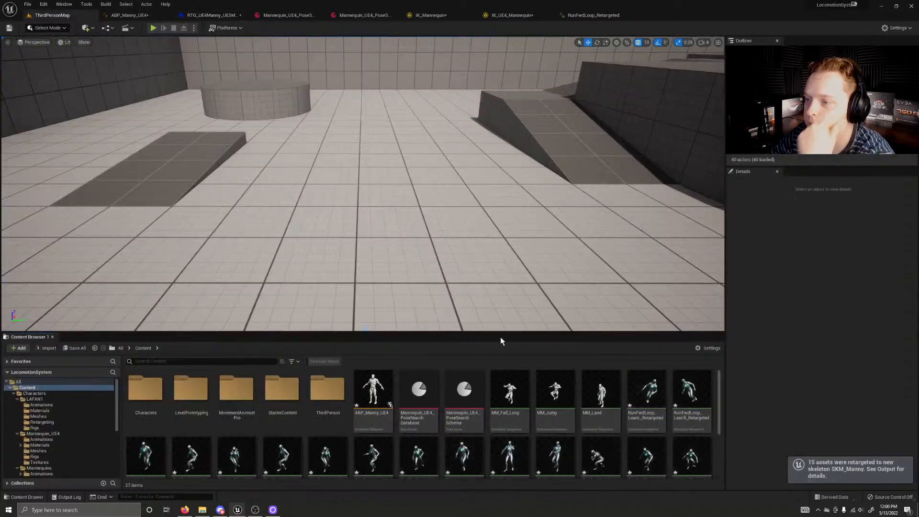
Select all the new retargeted animations and save them with Ctrl+S.
scroll(526, 421, down, 1)
scroll(527, 421, up, 1)
scroll(296, 467, down, 1)
click(146, 455)
scroll(150, 452, up, 1)
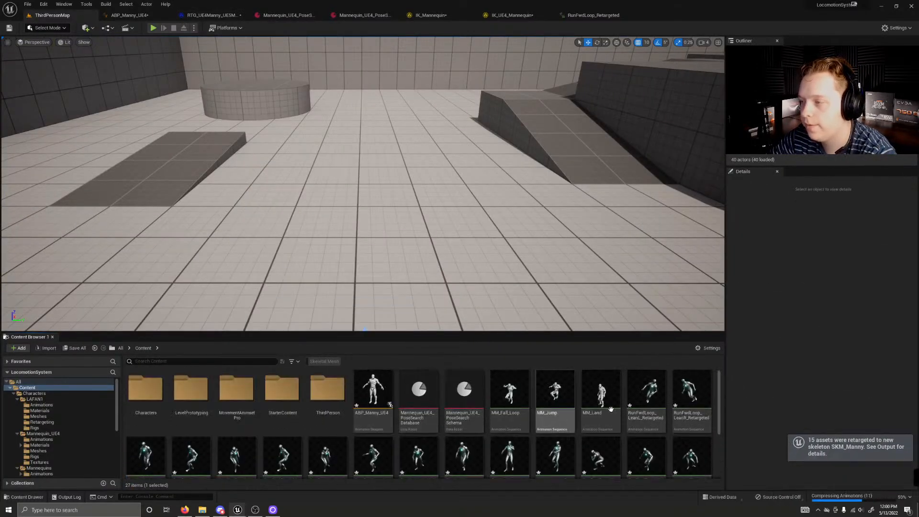
shift+click(639, 402)
key(ctrl+s)
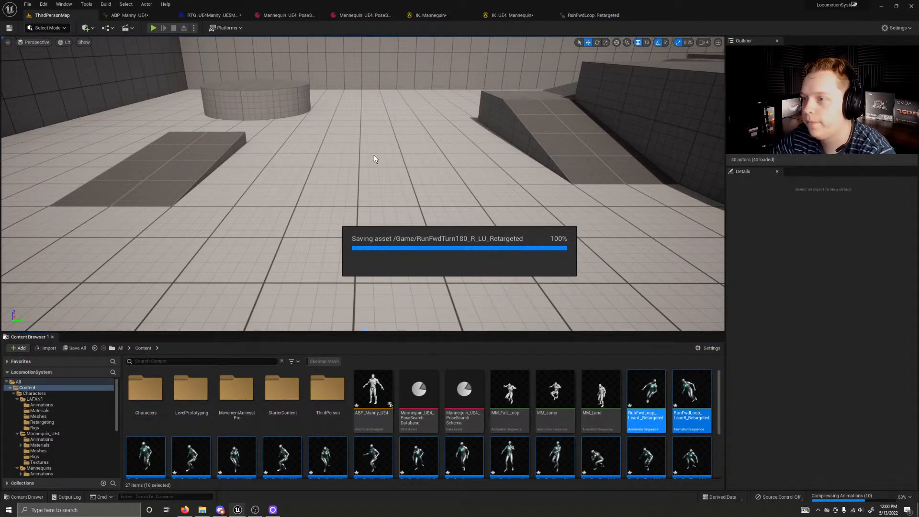
Look over the schema and retargeter tabs, then close the ABP_Manny_UE4 editor.
click(281, 15)
click(208, 15)
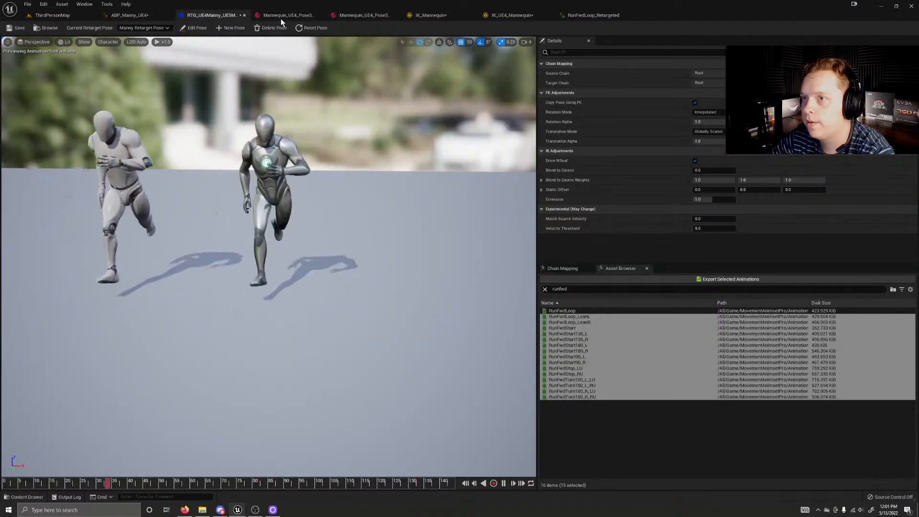
click(126, 14)
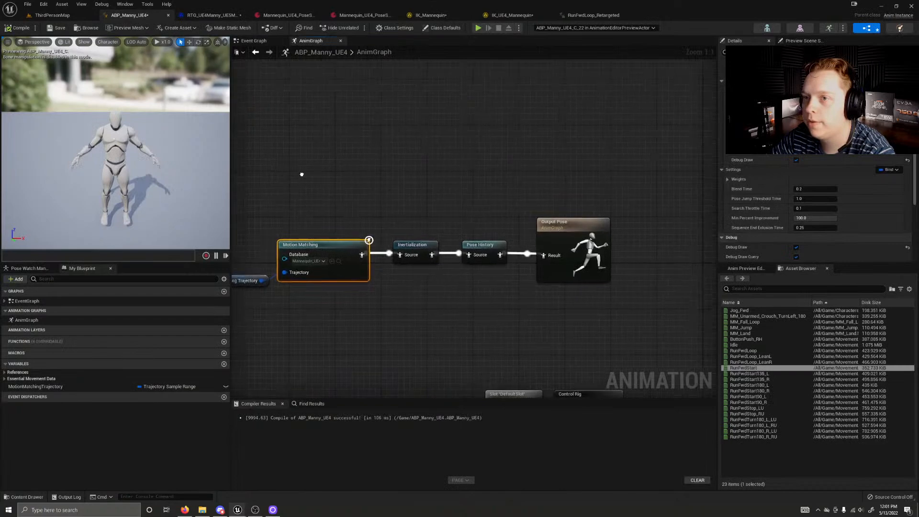
click(67, 15)
click(169, 15)
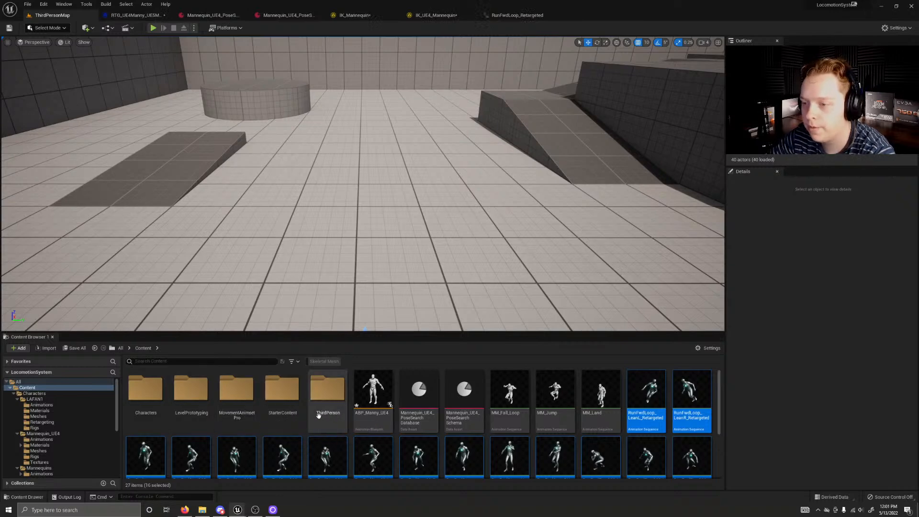
Open BP_ThirdPersonCharacter from the Content/ThirdPerson/Blueprints folder.
double_click(327, 397)
click(148, 400)
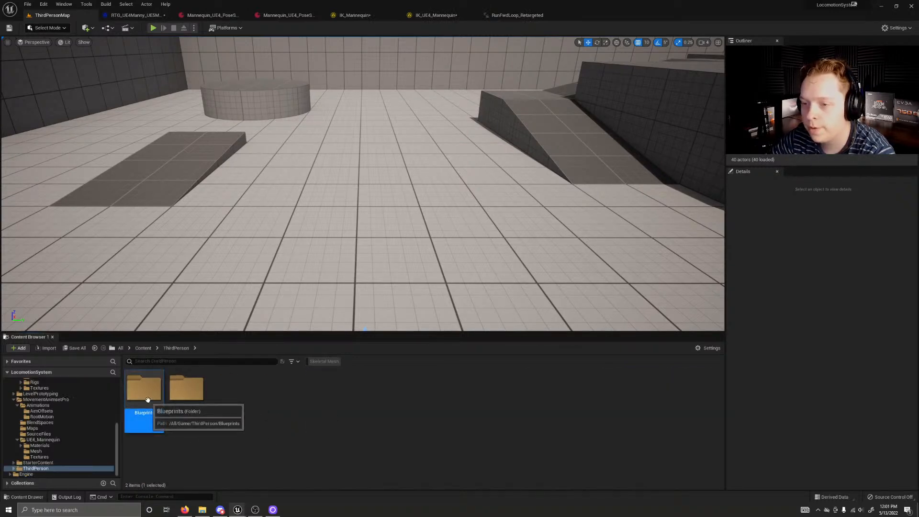
double_click(148, 399)
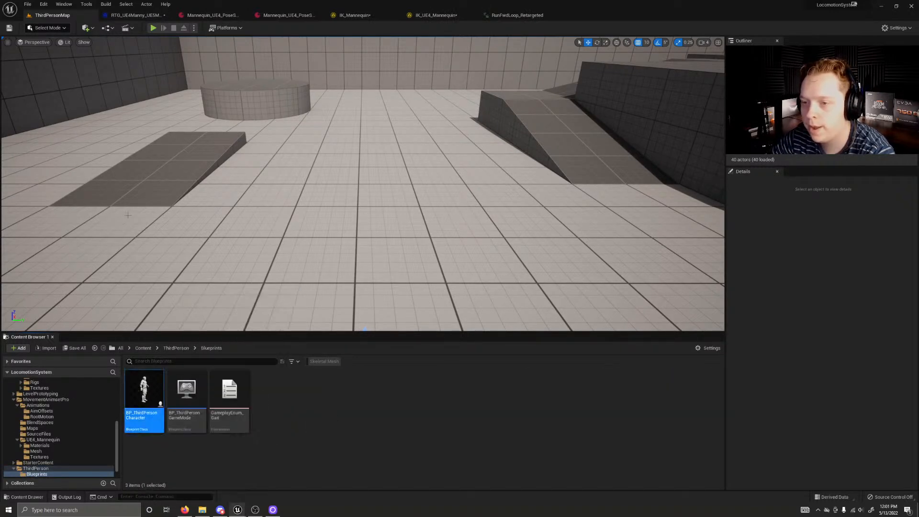
double_click(143, 390)
Set the Mesh component to SKM_Manny with Anim Class ABP_Manny, then compile.
click(41, 97)
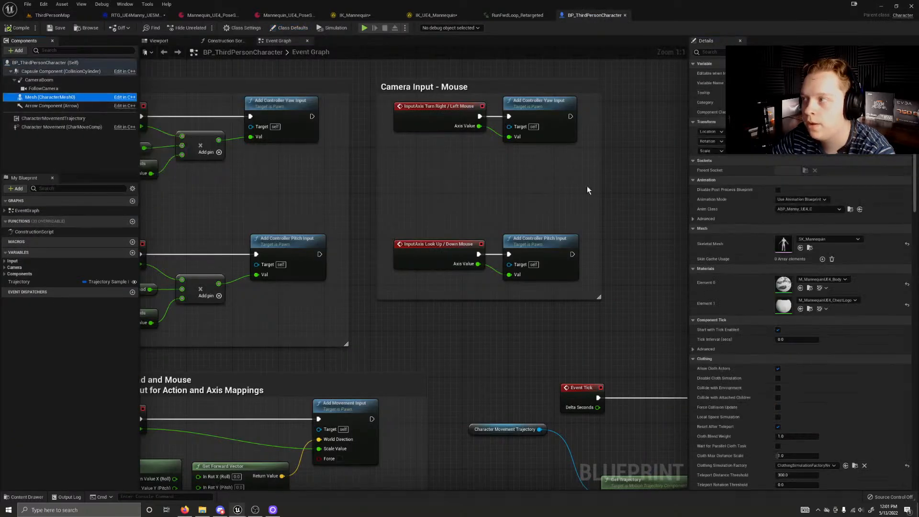
click(809, 239)
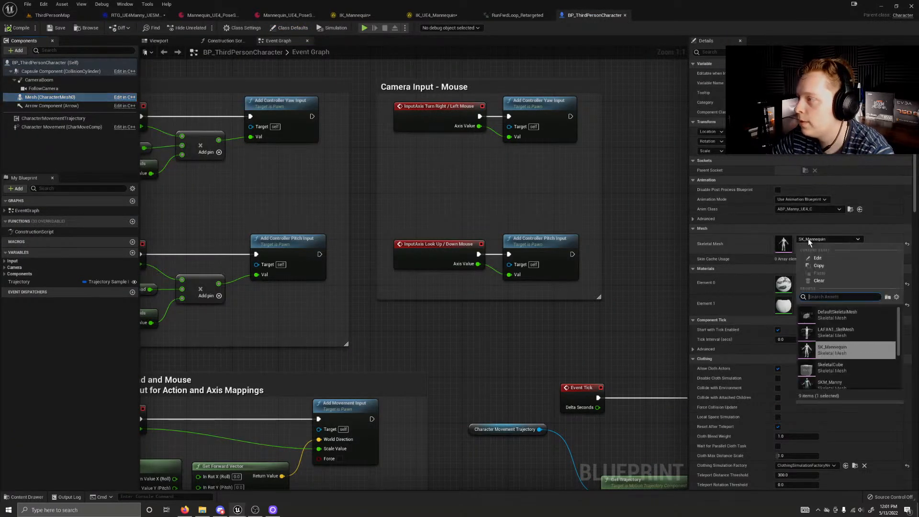
click(831, 381)
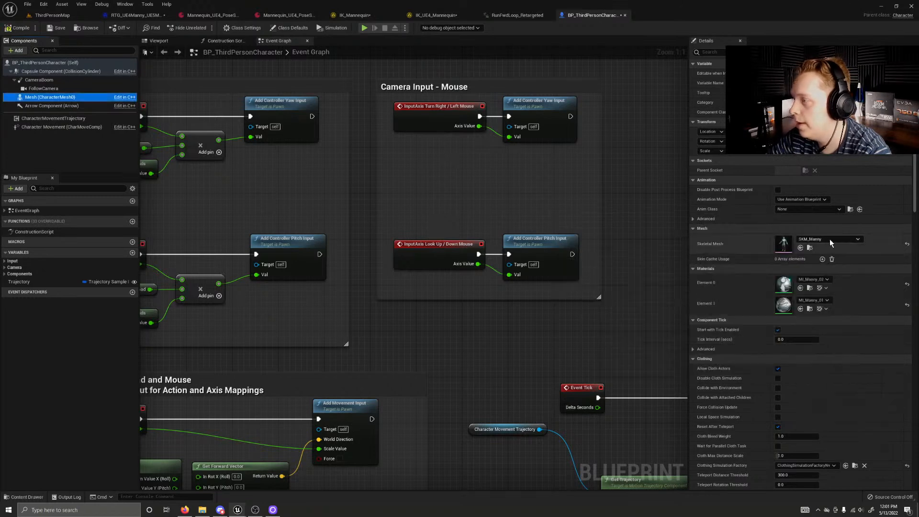
click(802, 209)
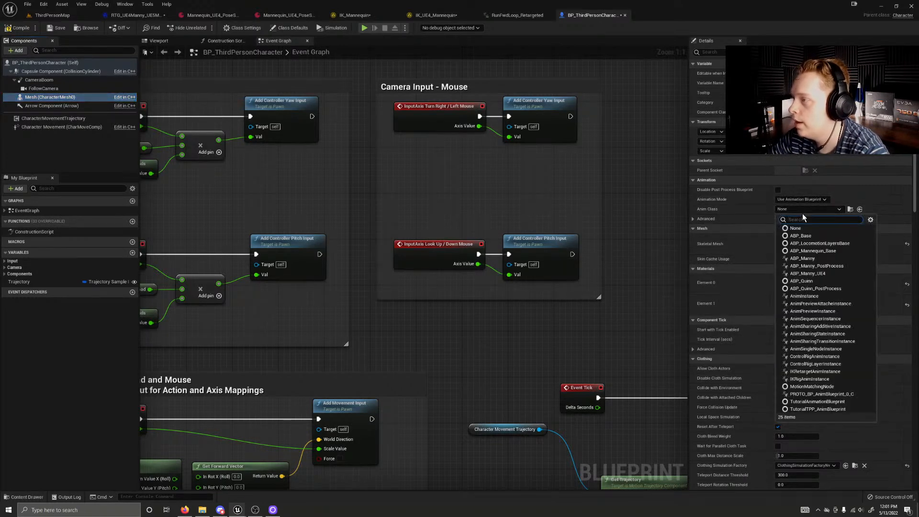
click(804, 259)
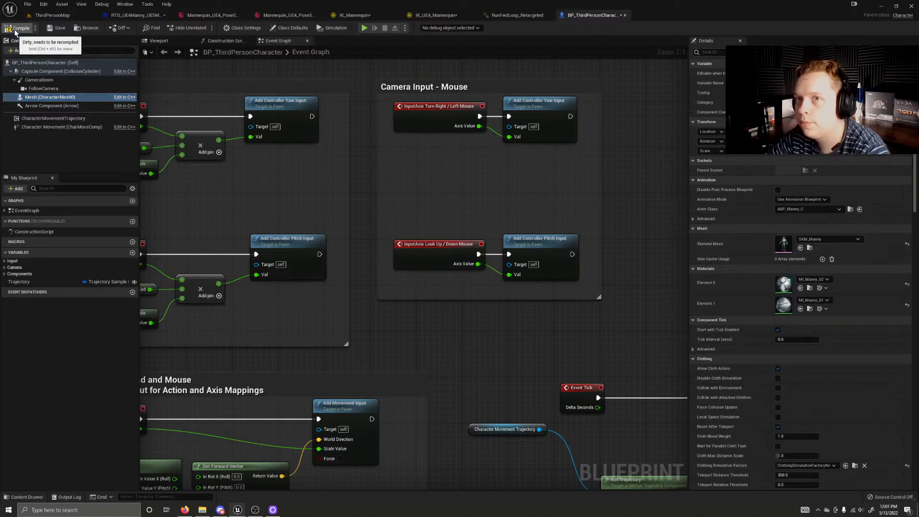
click(59, 28)
Test-run the character in a ThirdPersonMap play session, then stop it.
click(51, 15)
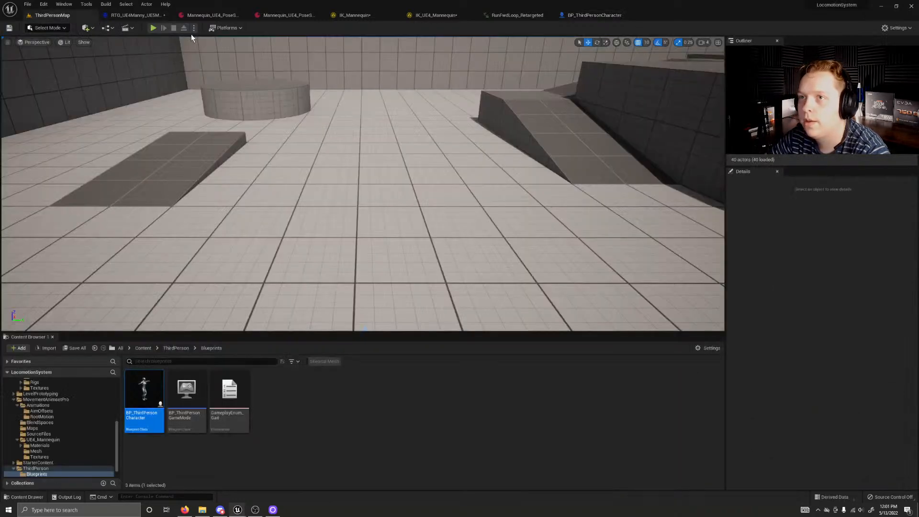
click(153, 28)
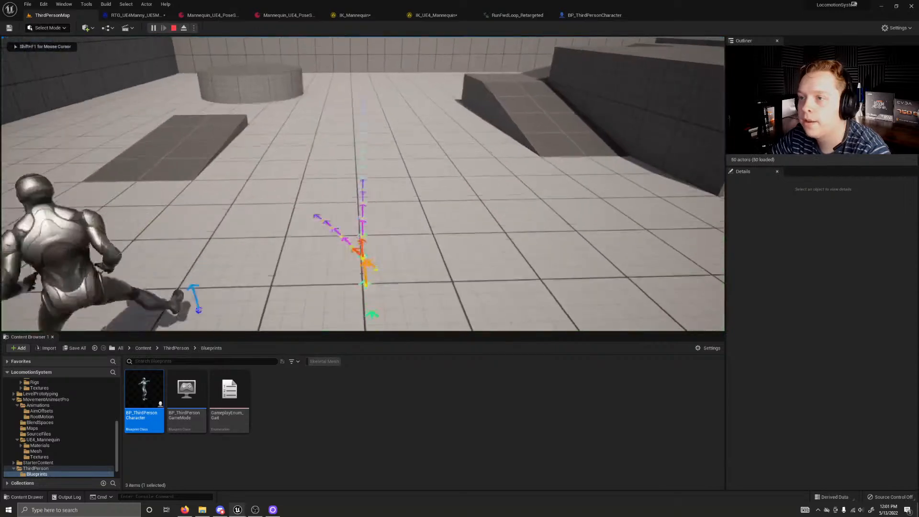
key(s)
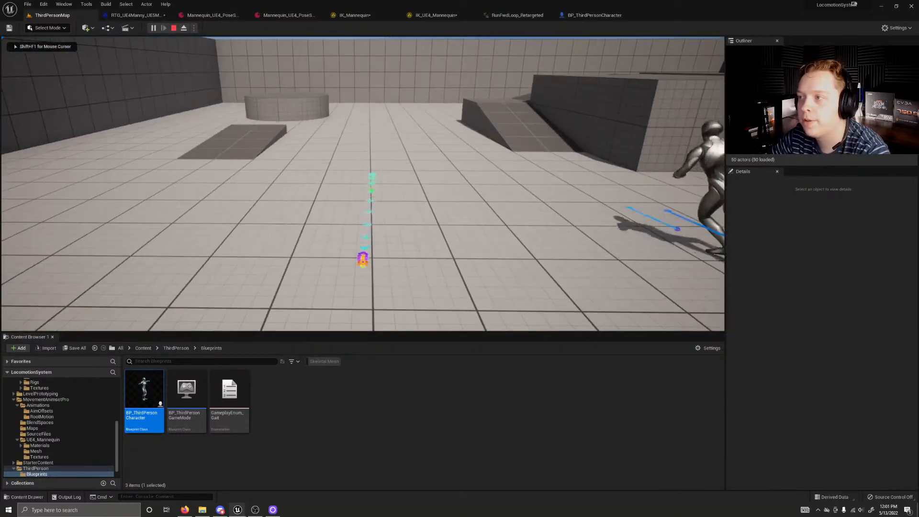
key(Escape)
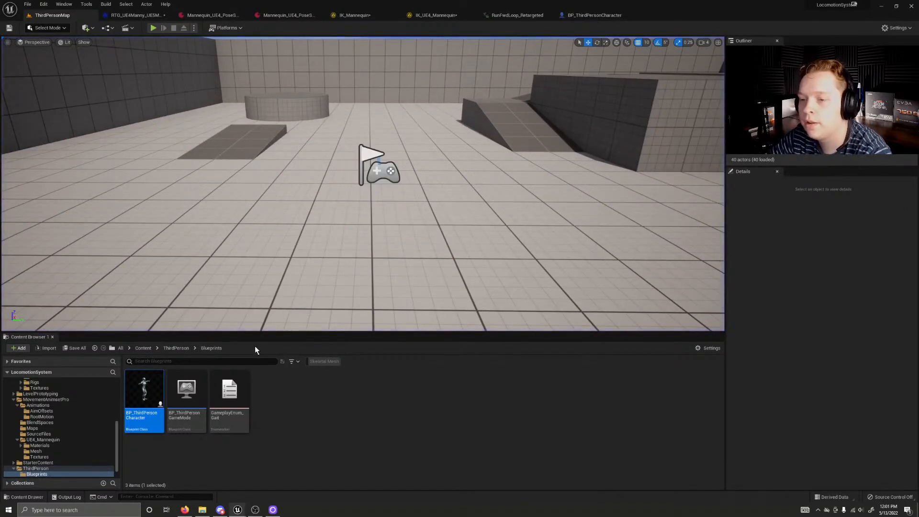
key(ctrl+space)
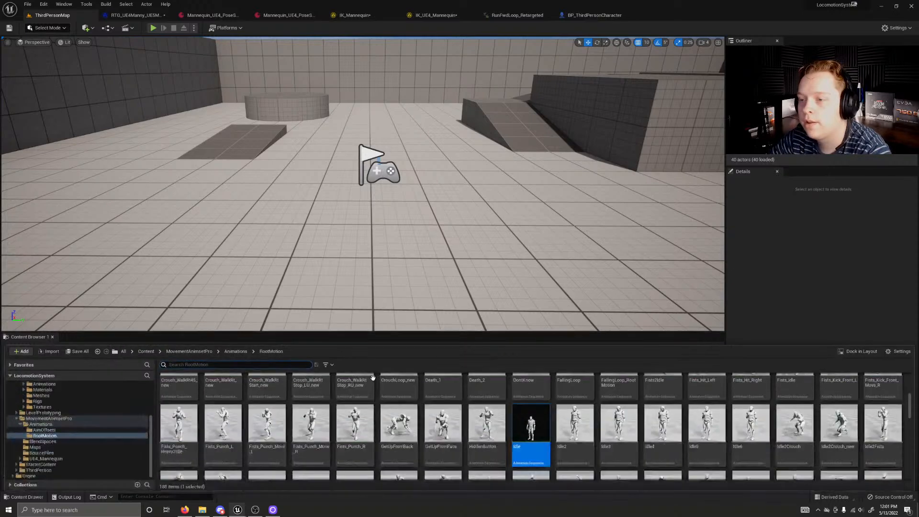
Select RunFwdLoop_LeanL_Retargeted, then inspect the retargeter's Root chain mapping.
click(145, 352)
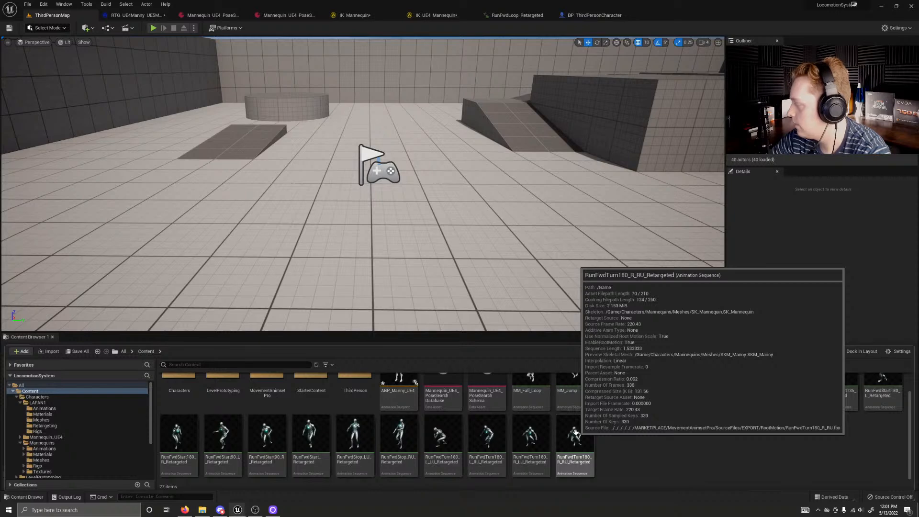
scroll(622, 435, up, 1)
click(662, 418)
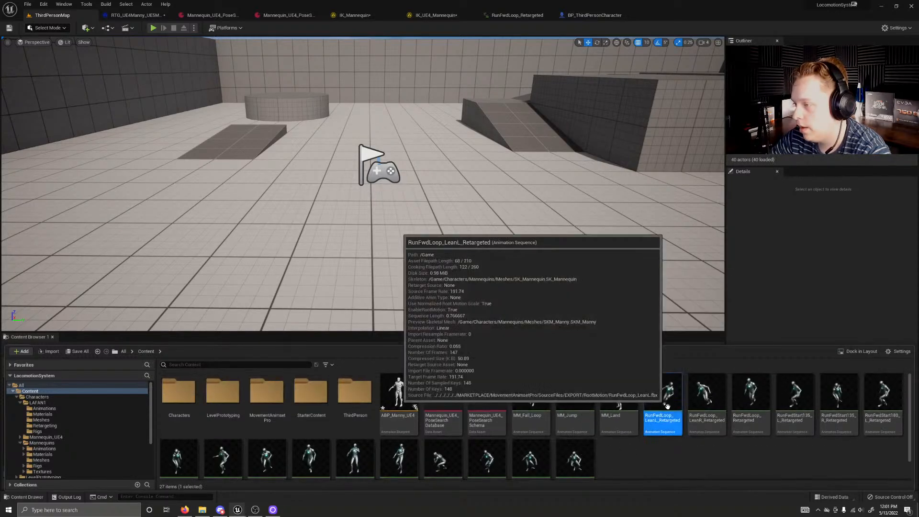
scroll(627, 469, down, 1)
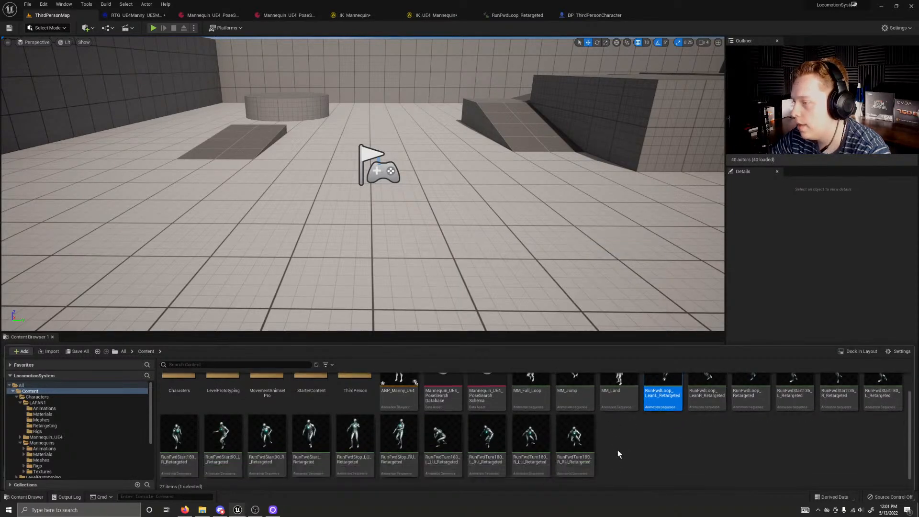
click(144, 18)
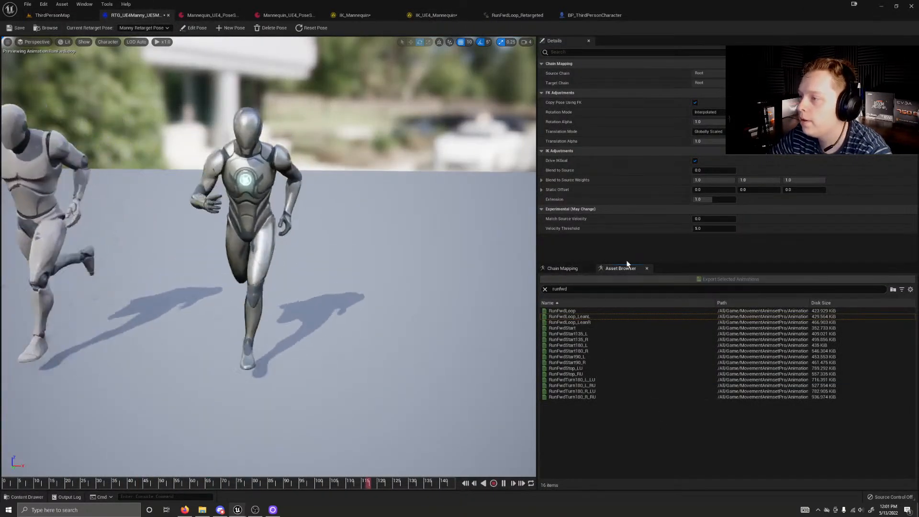
click(562, 269)
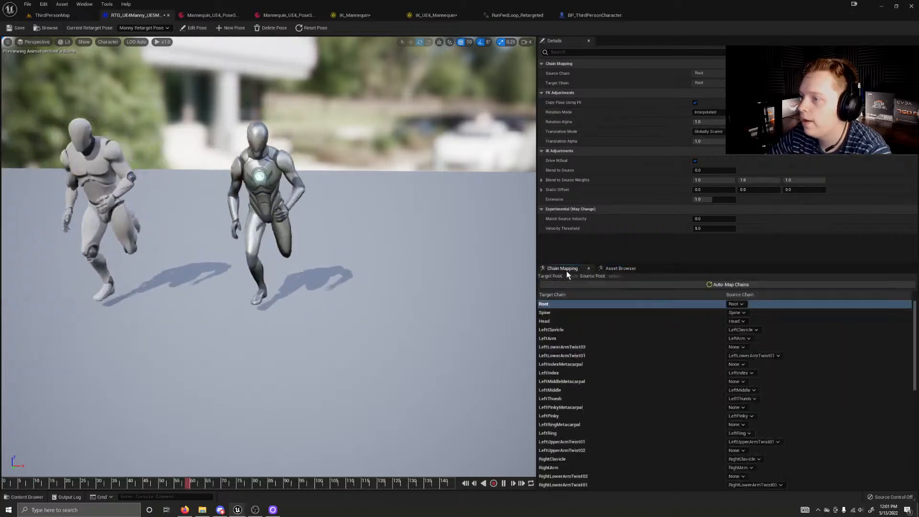
click(562, 305)
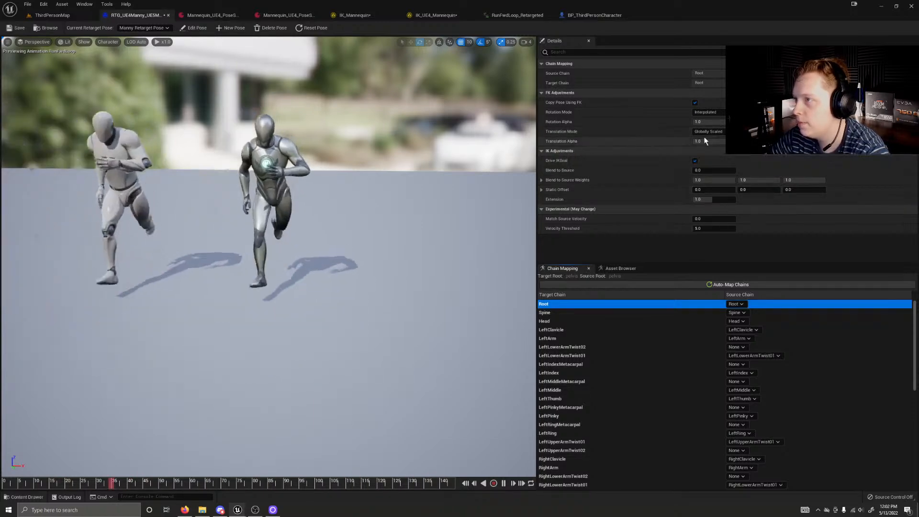
click(55, 17)
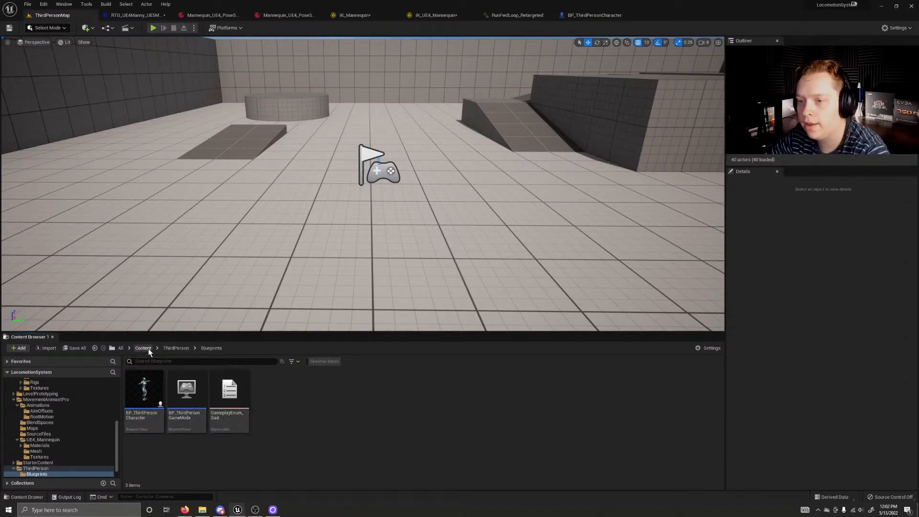
Open ABP_Manny from Characters/Mannequins/Animations and list the Motion Matching node's databases.
click(144, 390)
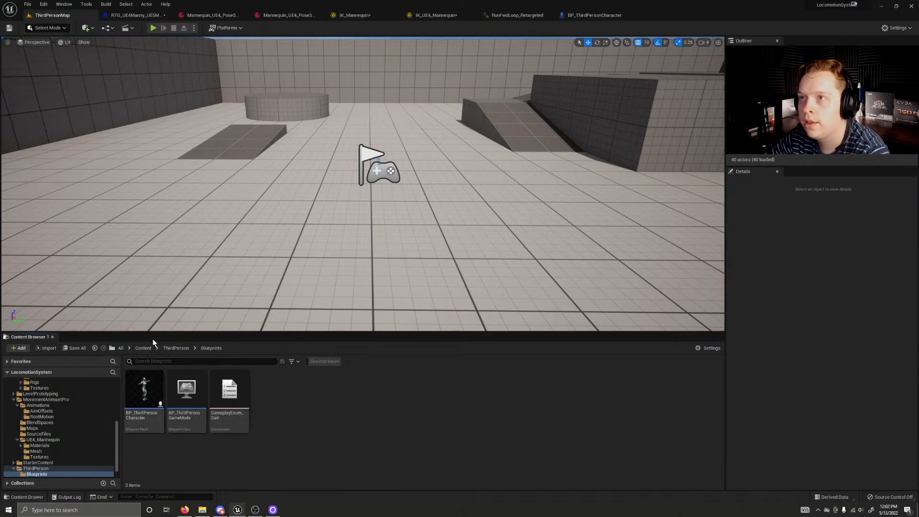
click(143, 348)
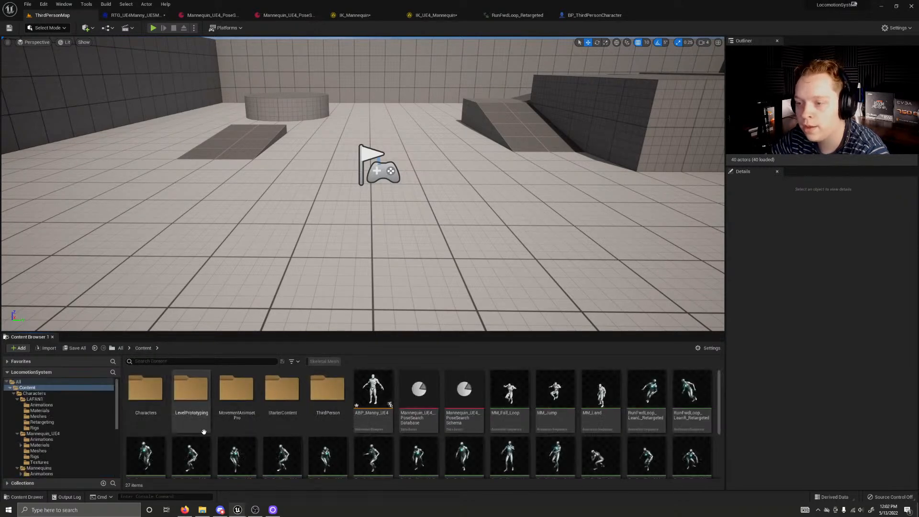
double_click(140, 392)
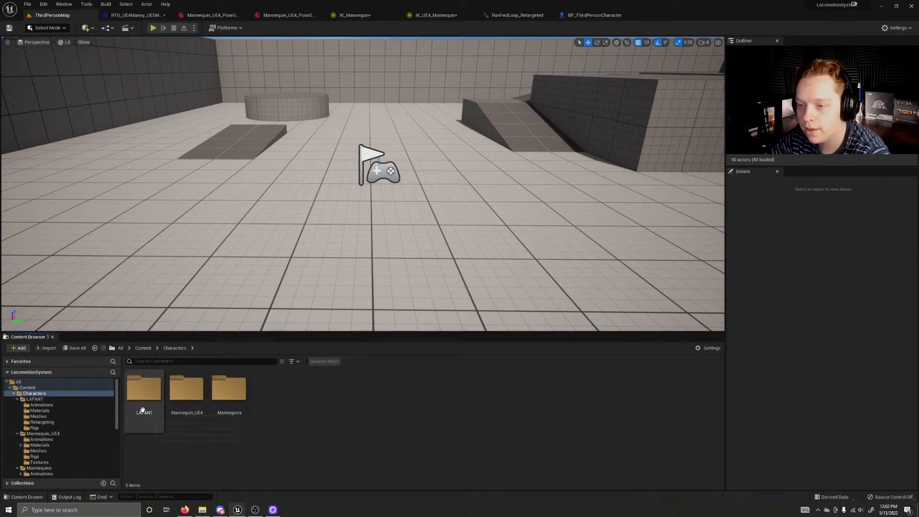
double_click(229, 401)
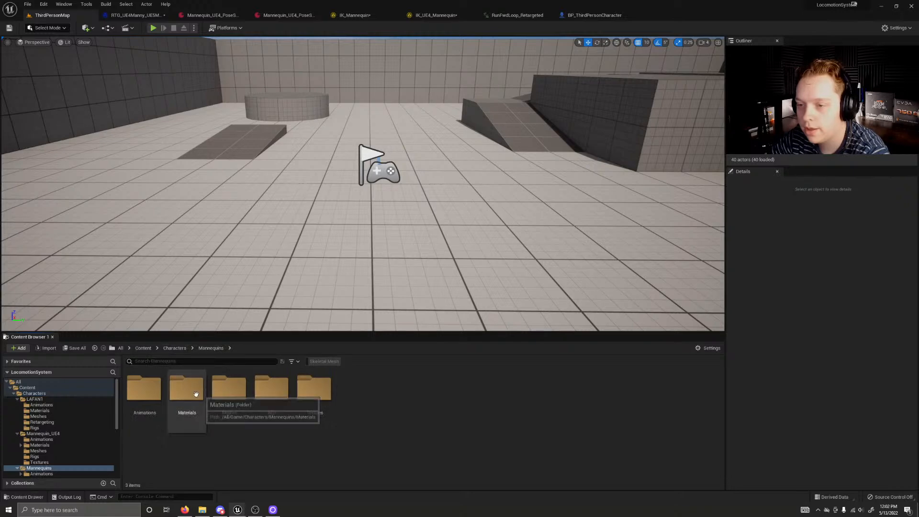
double_click(144, 388)
click(391, 395)
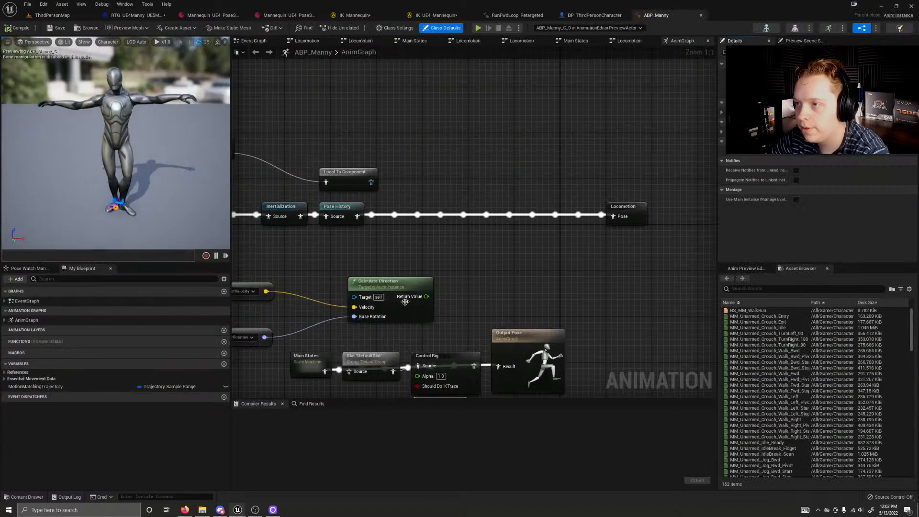
right_drag(295, 289, 554, 318)
click(431, 252)
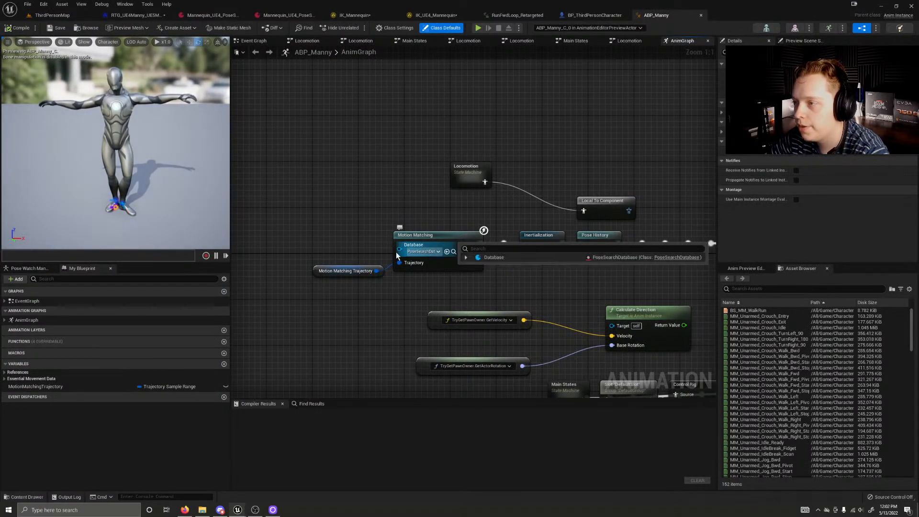
Open the PoseSearch Database and empty its Sequences array.
click(453, 252)
double_click(570, 397)
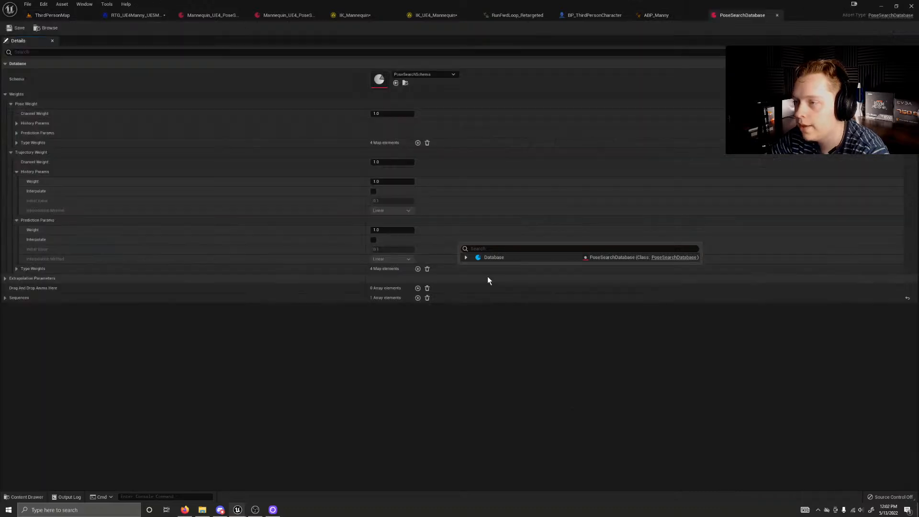
click(5, 298)
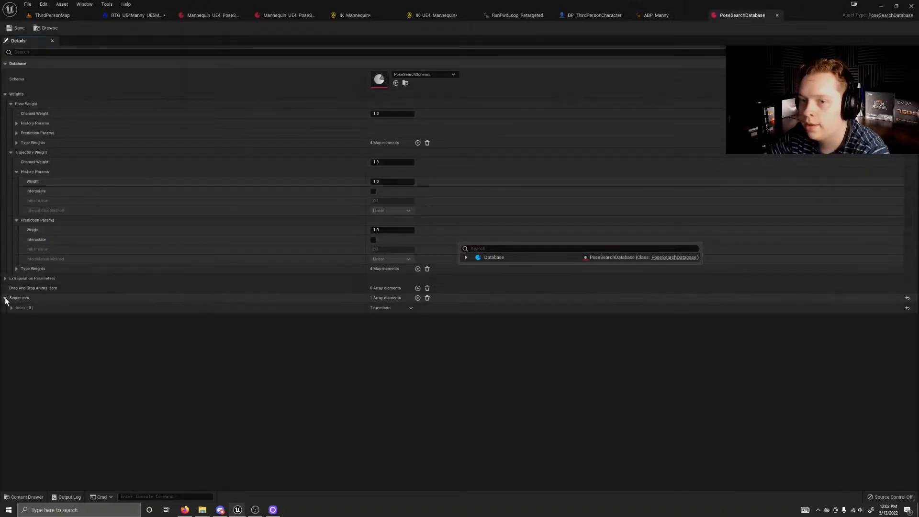
click(12, 308)
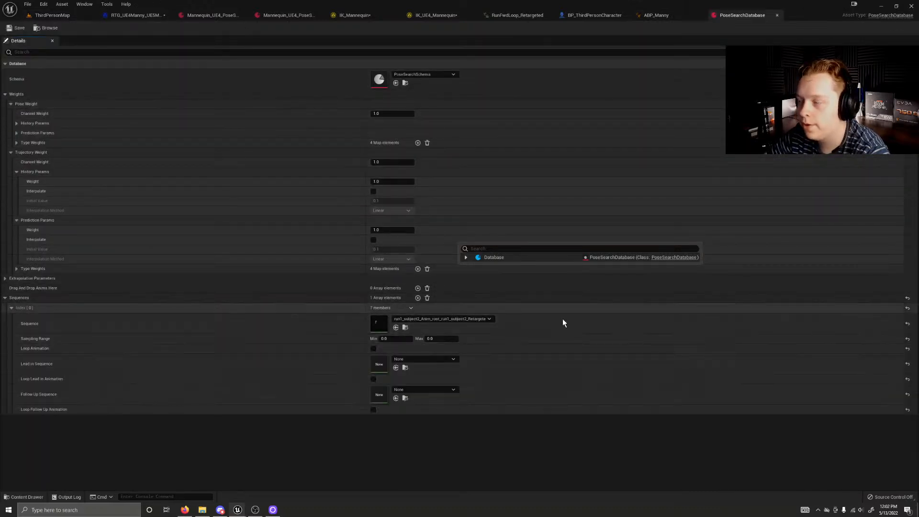
click(427, 297)
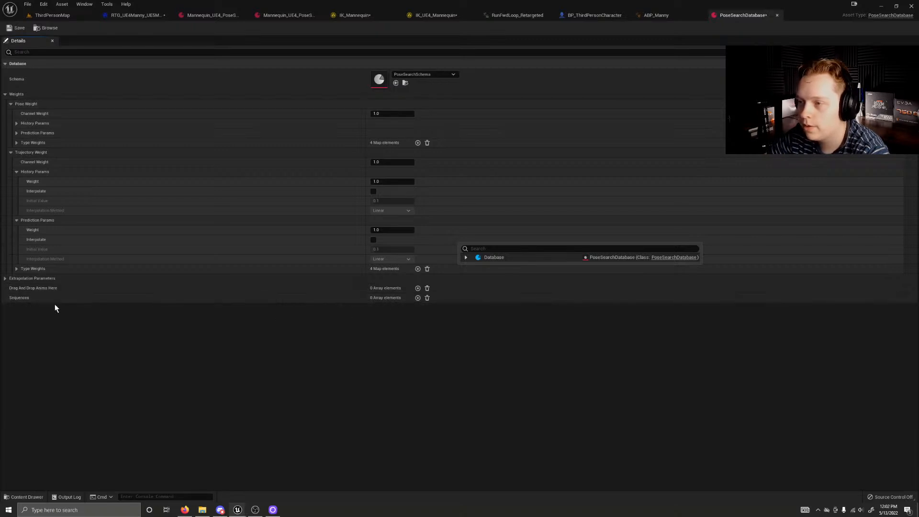
click(418, 299)
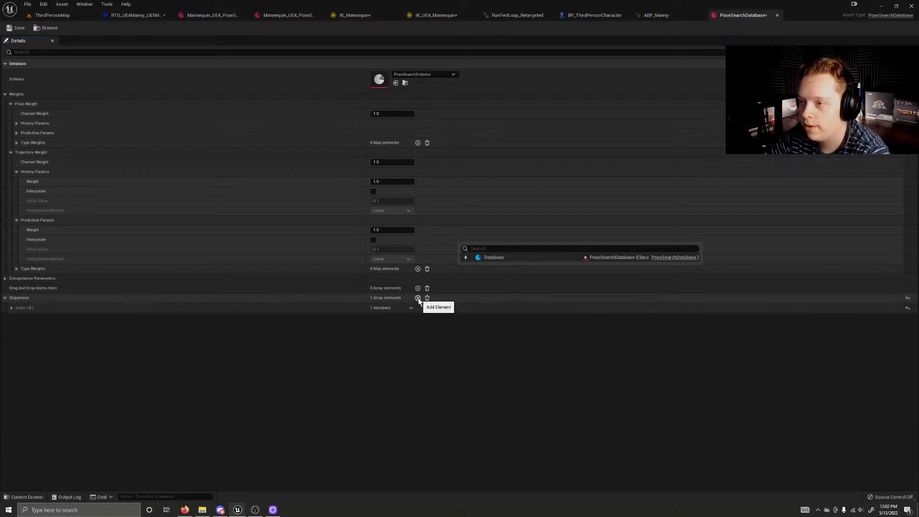
click(426, 298)
Float the database editor over the level editor and browse to the Content root.
drag(729, 11, 572, 96)
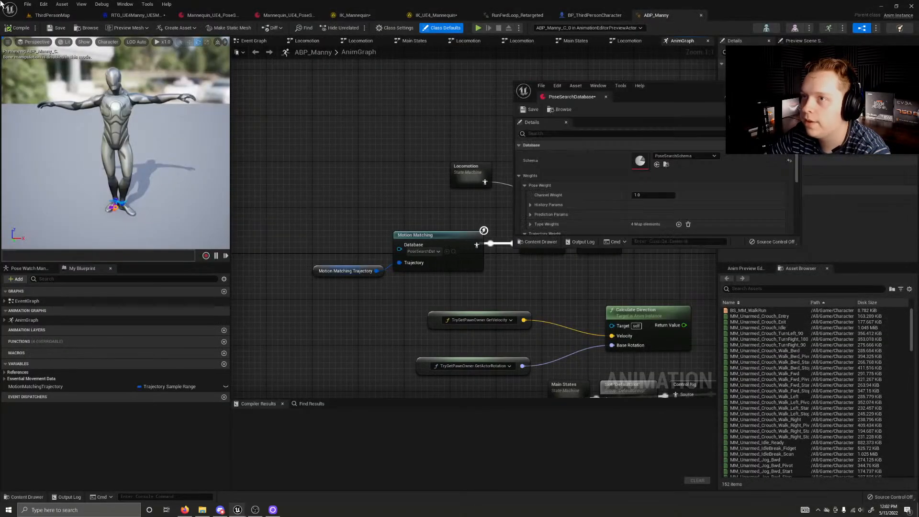
click(48, 16)
click(143, 348)
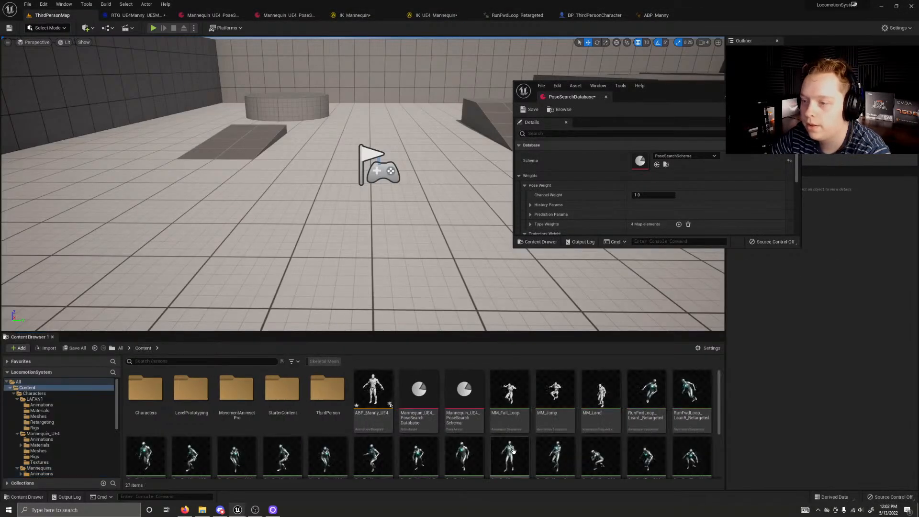
scroll(669, 421, down, 1)
Add Sequences entries and assign RunFwdLoop_LeanL_Retargeted to Index [0].
drag(646, 397, 574, 233)
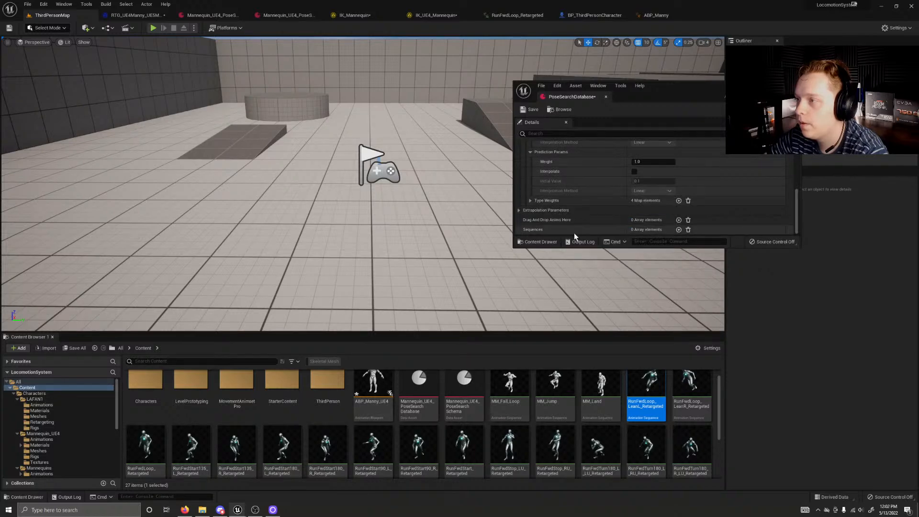
click(678, 230)
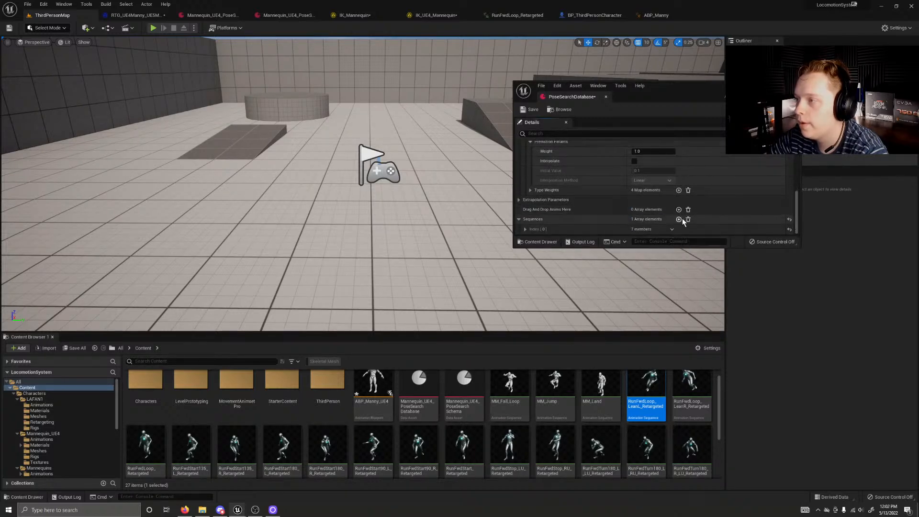
scroll(559, 203, down, 2)
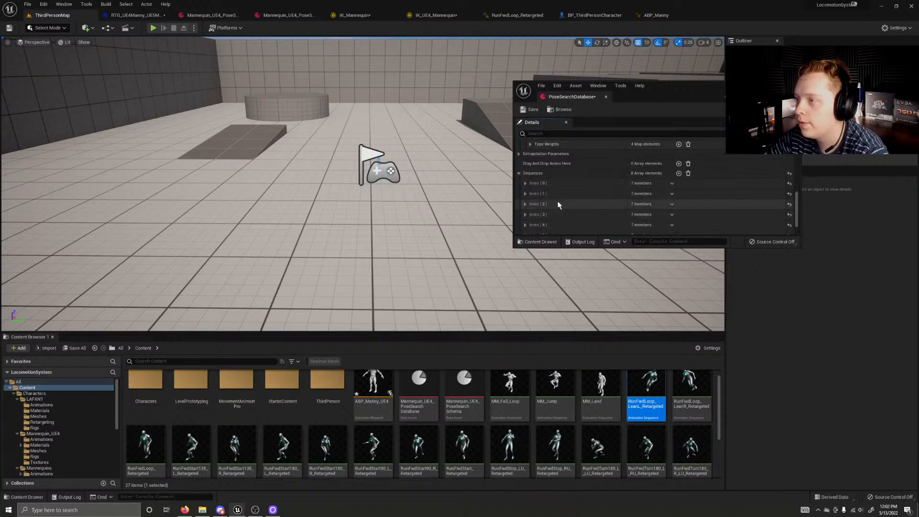
click(524, 183)
drag(649, 396, 642, 199)
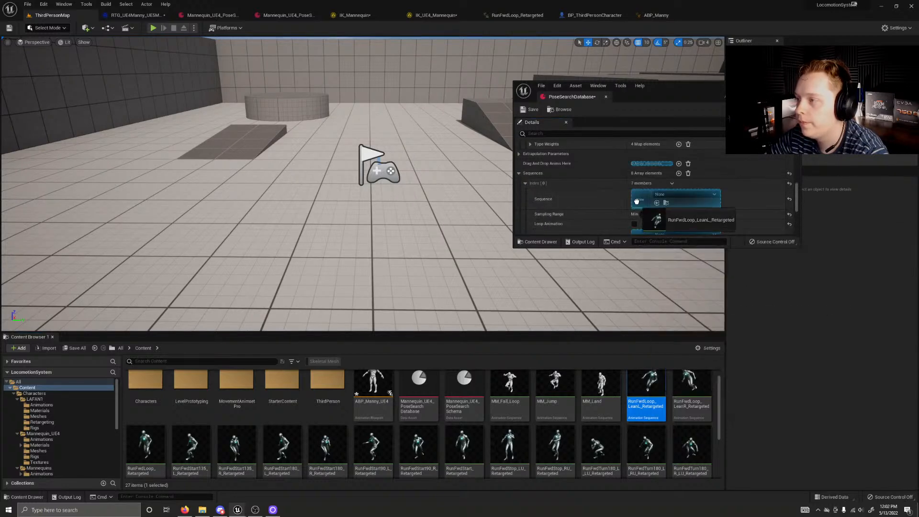
click(525, 183)
click(525, 183)
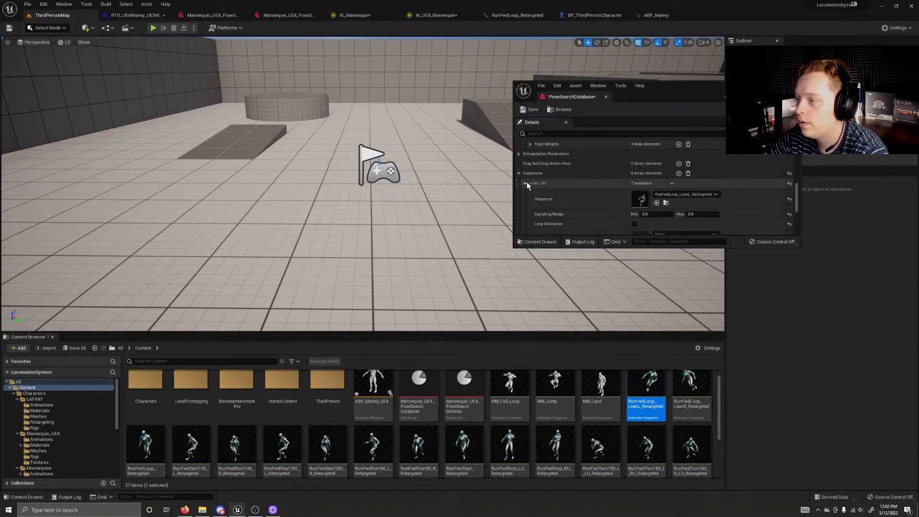
click(525, 183)
Assign RunFwdLoop_LeanR_Retargeted to Index [1] and RunFwdLoop_Retargeted to Index [2].
scroll(560, 196, down, 1)
click(525, 182)
click(691, 390)
drag(690, 390, 640, 200)
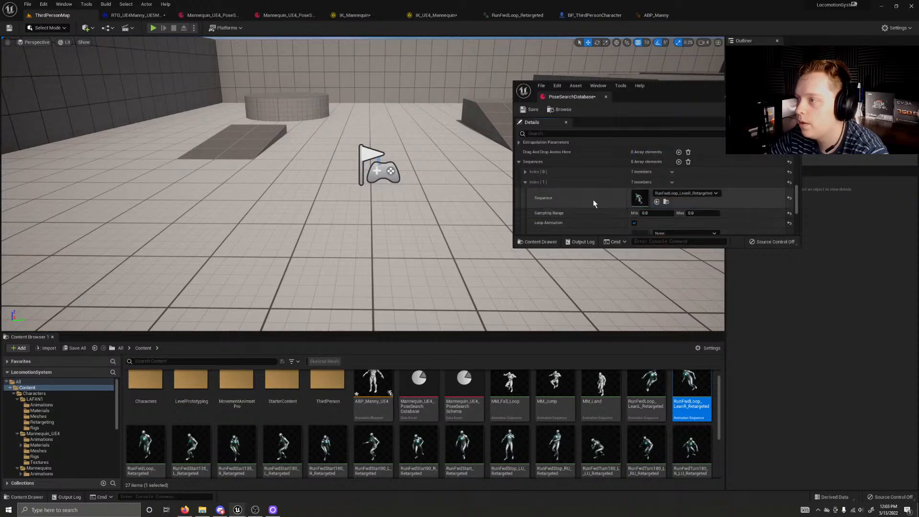
click(525, 183)
scroll(582, 192, down, 2)
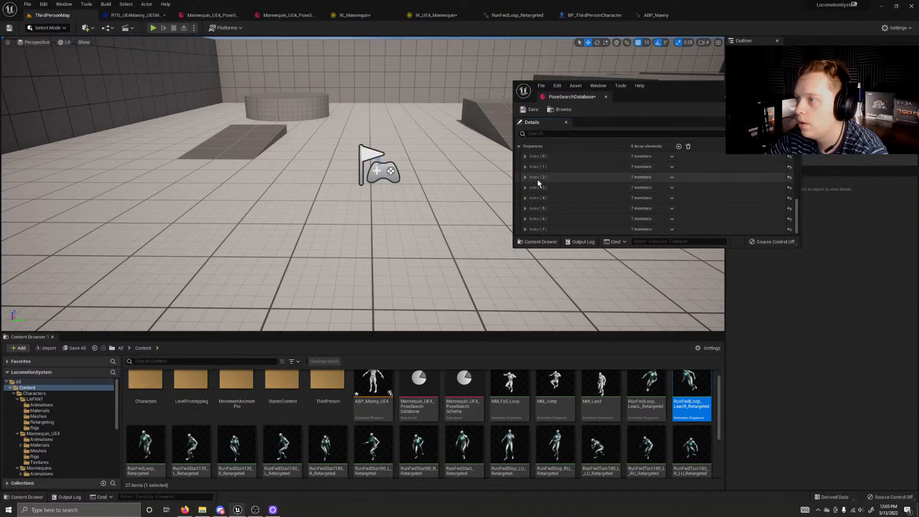
drag(148, 453, 587, 208)
drag(644, 198, 645, 198)
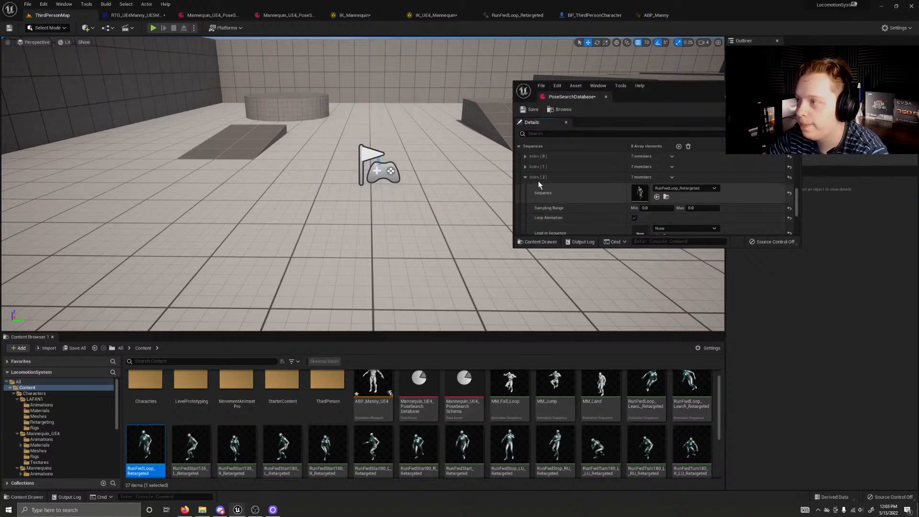
click(525, 177)
Assign RunFwdStart135_L_Retargeted and RunFwdStart135_R_Retargeted to Index [3] and [4].
click(526, 187)
scroll(534, 188, down, 1)
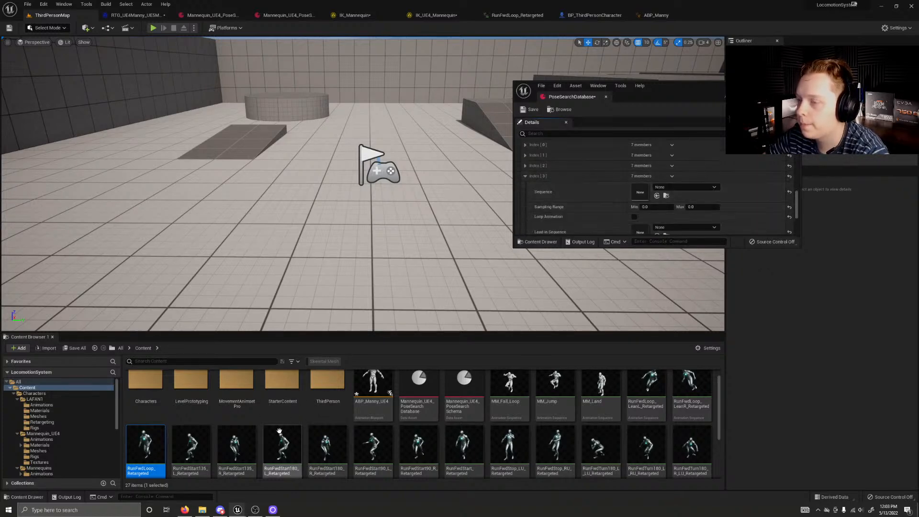
drag(178, 464, 645, 195)
click(525, 176)
click(525, 188)
click(526, 188)
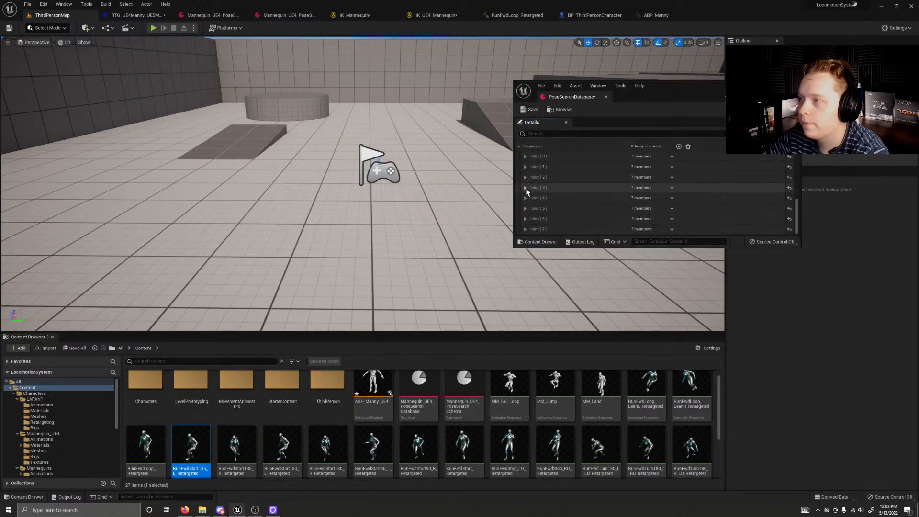
click(526, 196)
scroll(532, 194, down, 1)
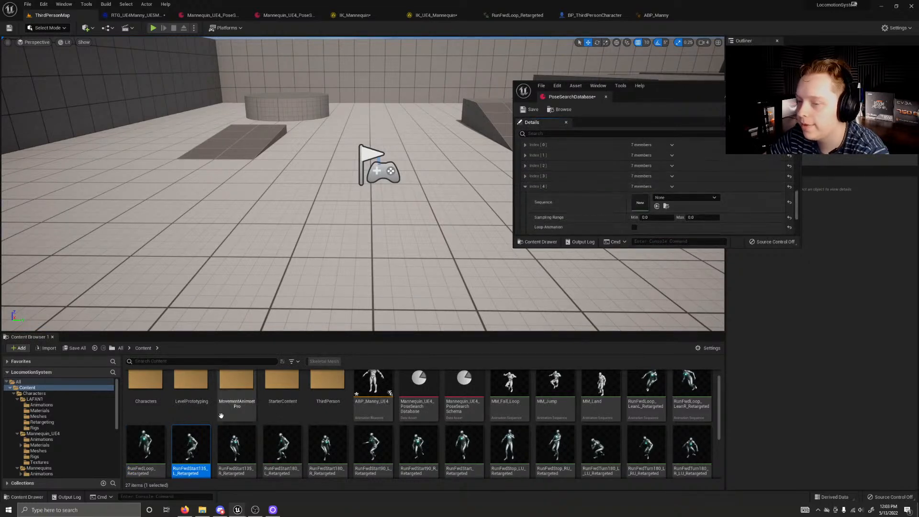
drag(236, 447, 642, 203)
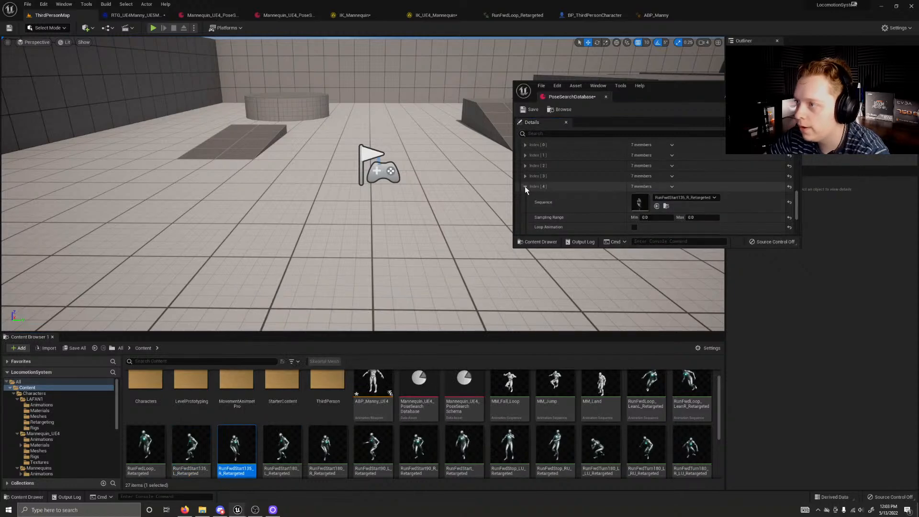
Assign RunFwdStart180_L and RunFwdStart180_R retargeted animations to Index [5] and [6].
click(525, 208)
scroll(527, 209, down, 3)
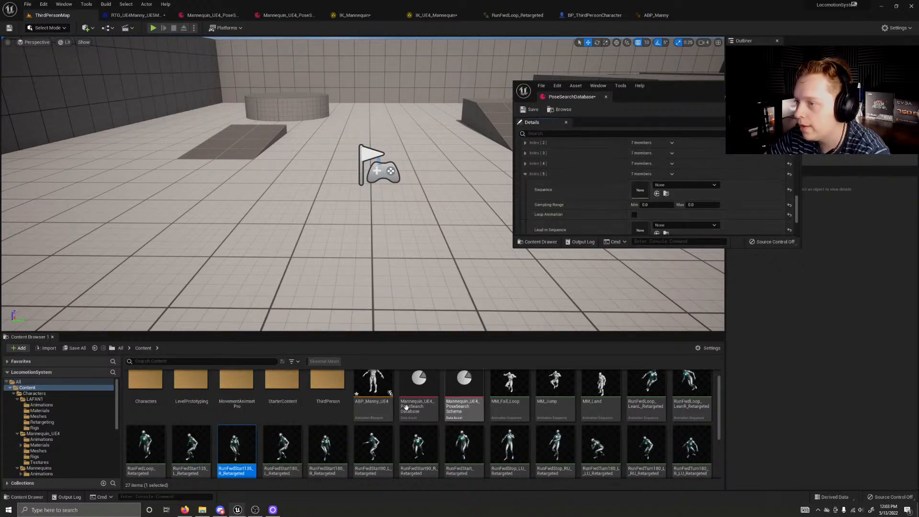
drag(286, 453, 640, 190)
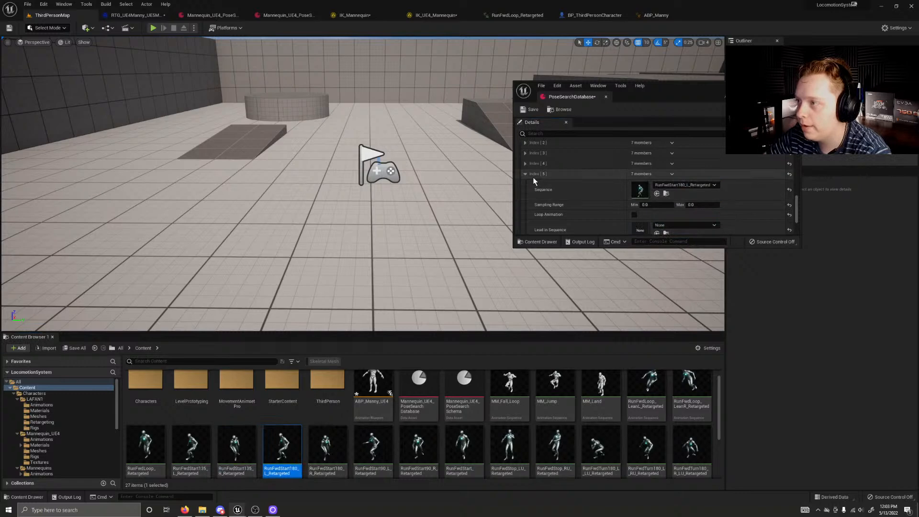
click(526, 175)
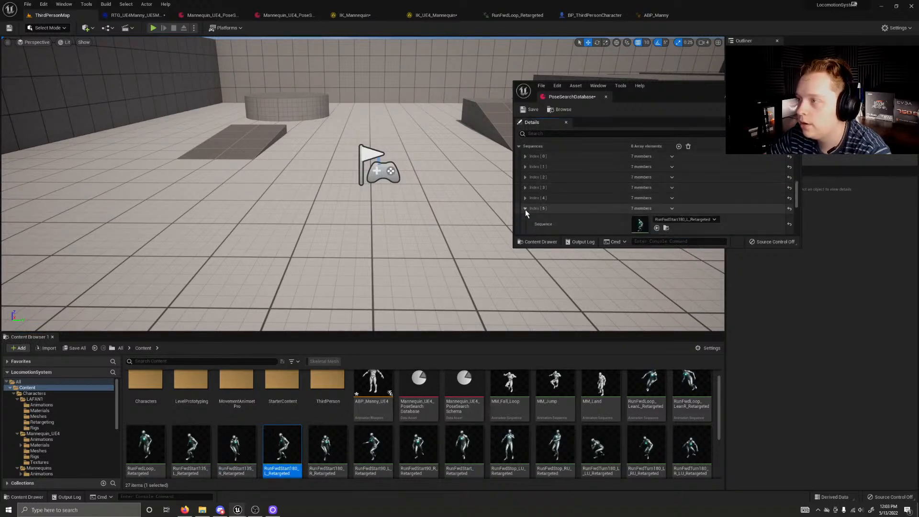
click(525, 218)
scroll(561, 212, down, 3)
scroll(560, 212, down, 1)
drag(327, 447, 640, 166)
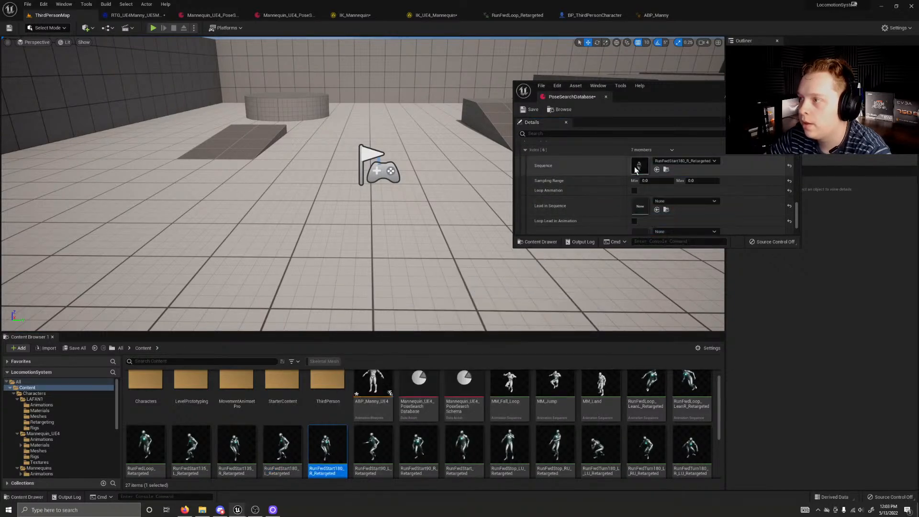
click(524, 150)
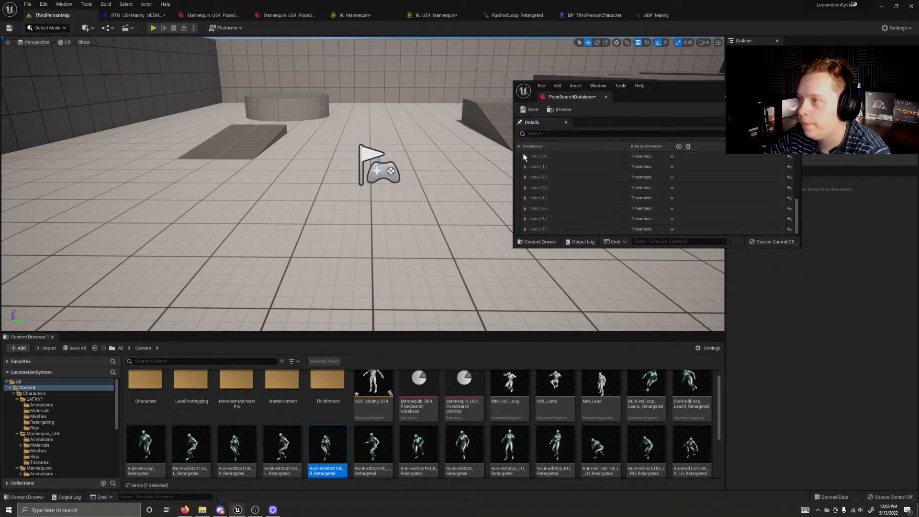
click(525, 229)
scroll(548, 197, down, 3)
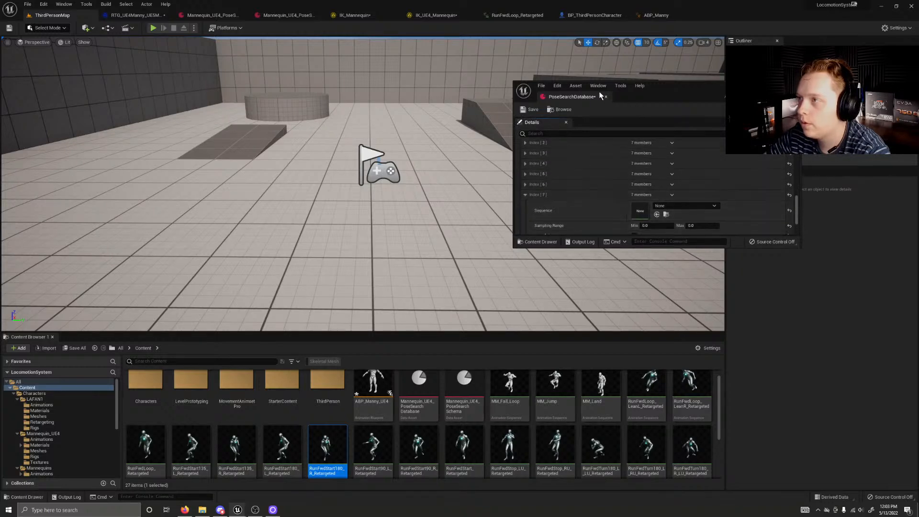
drag(684, 91, 216, 41)
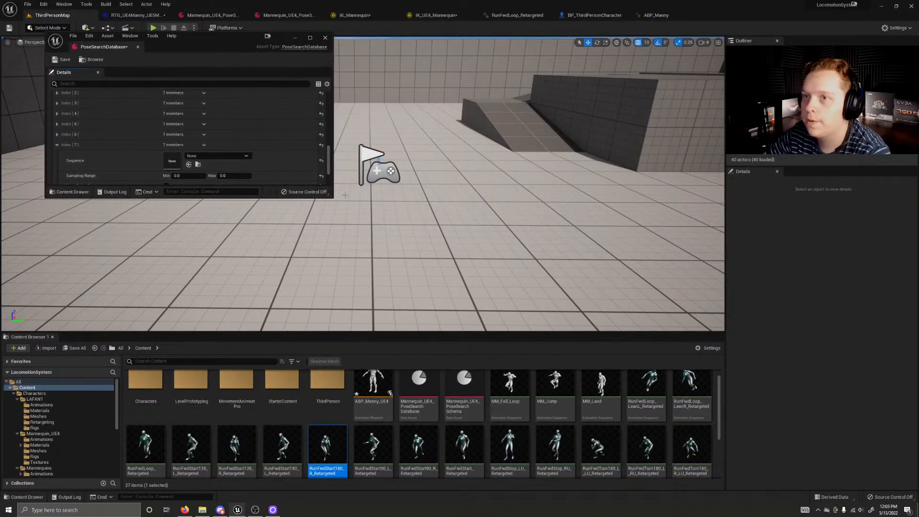
Enlarge the database window and expand Index [0] through [6] to review their sequences.
drag(333, 196, 483, 421)
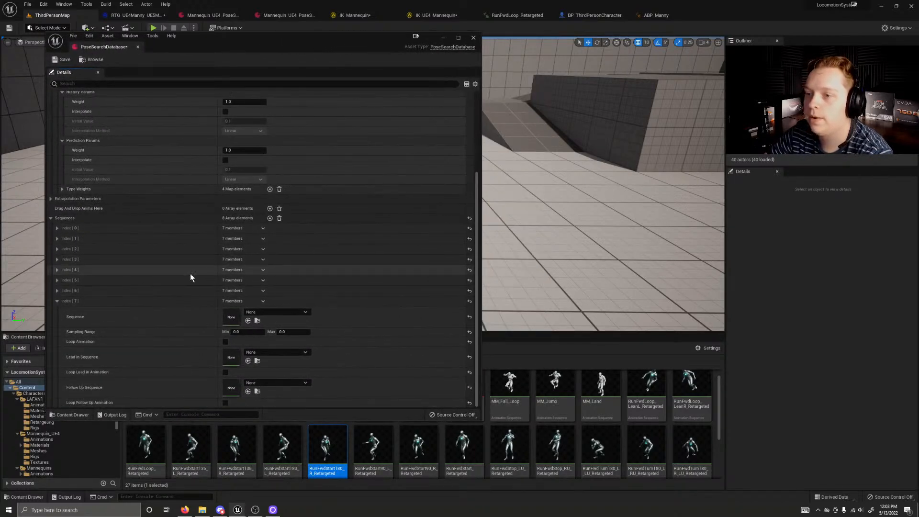
click(57, 290)
click(57, 280)
click(56, 269)
click(57, 259)
click(57, 248)
click(57, 238)
click(58, 228)
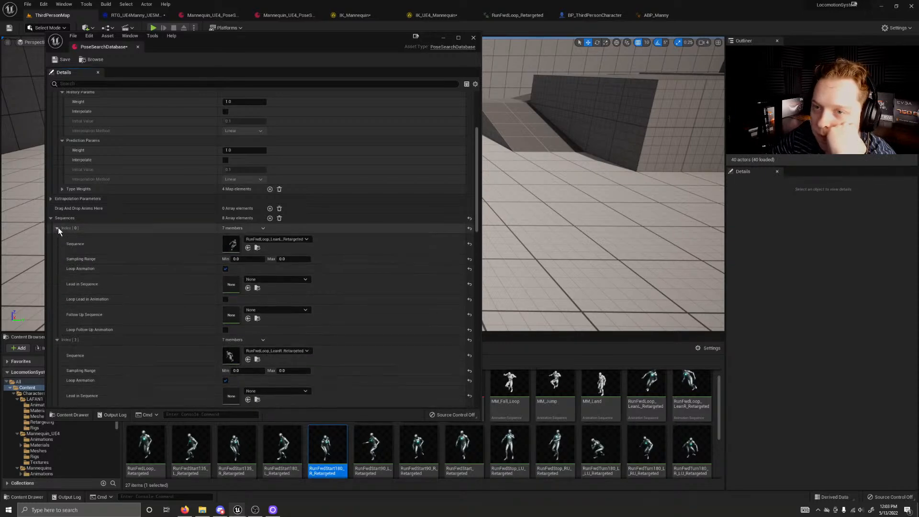
Assign RunFwdStart90_L_Retargeted to Index [7] and add a ninth Sequences element.
scroll(116, 261, down, 3)
scroll(117, 267, down, 4)
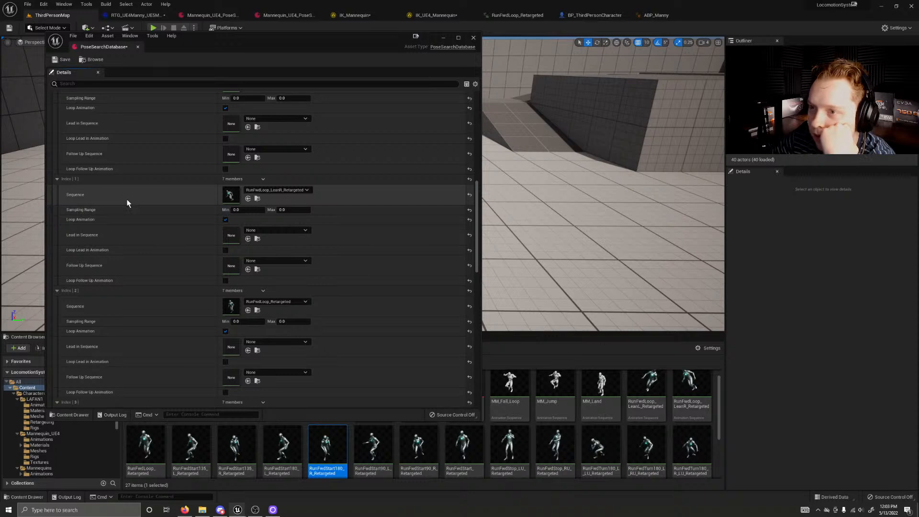
scroll(132, 212, down, 2)
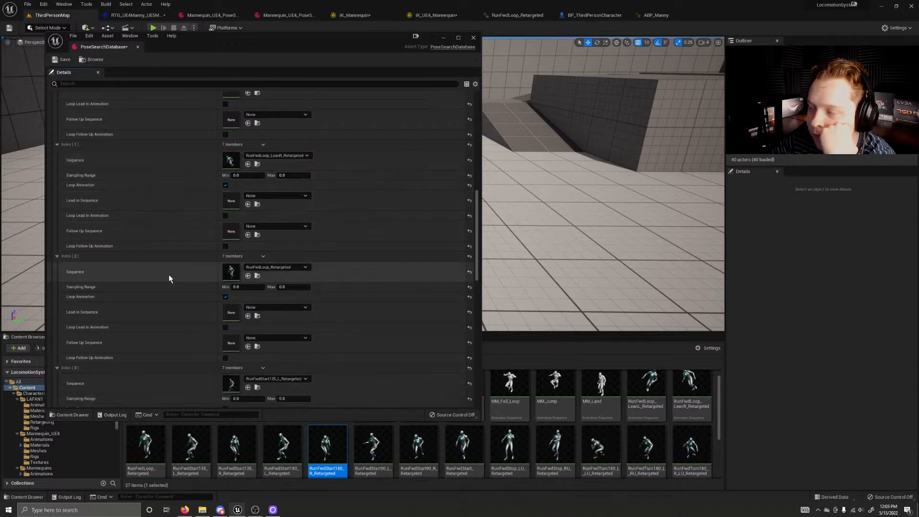
scroll(168, 274, down, 4)
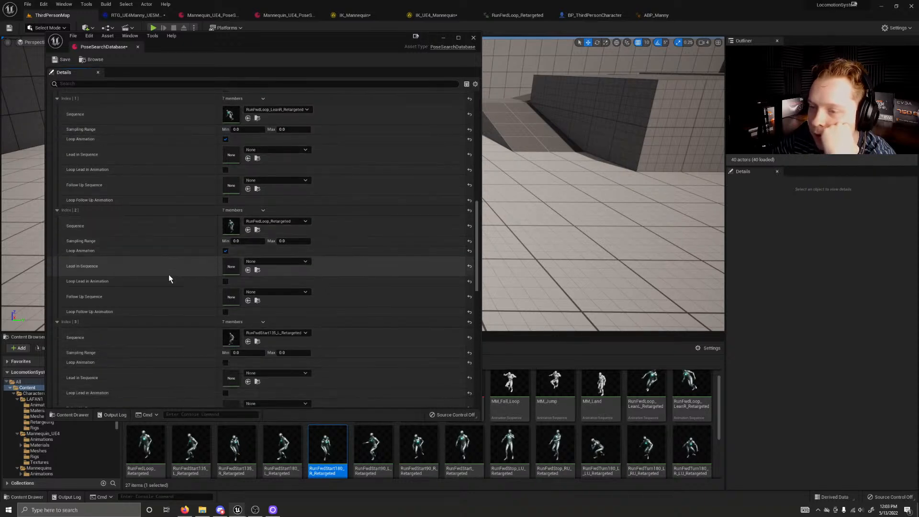
scroll(158, 304, down, 4)
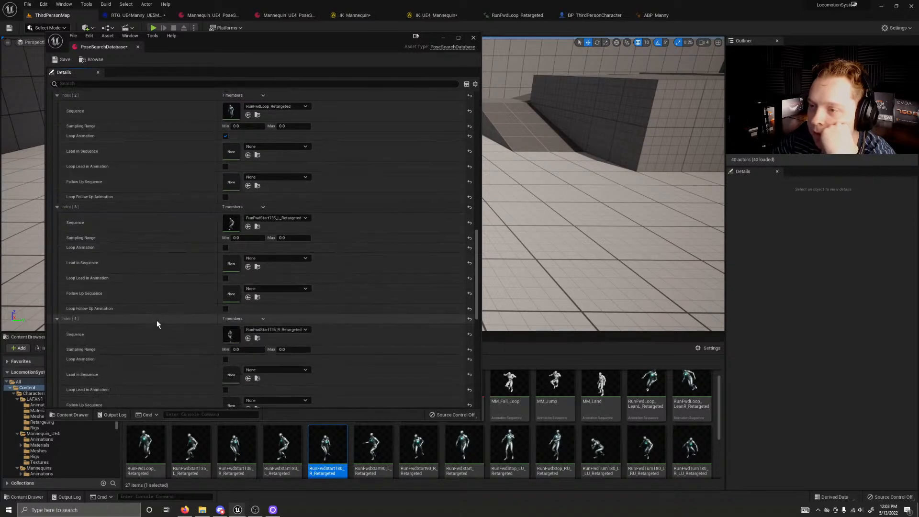
scroll(158, 334, down, 4)
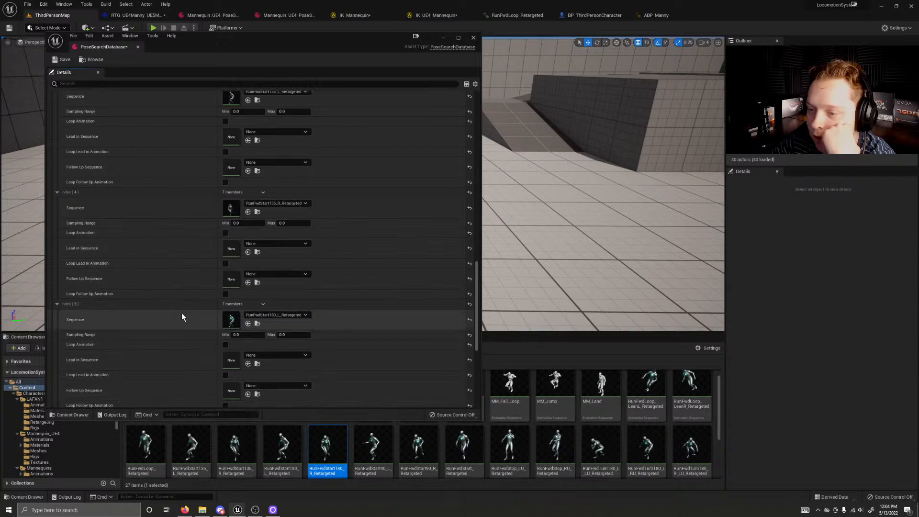
scroll(181, 317, down, 6)
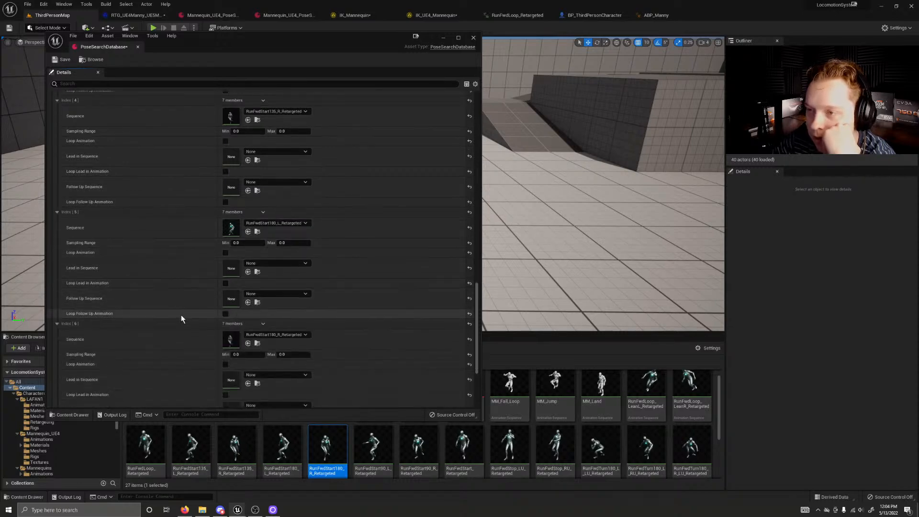
scroll(168, 286, down, 3)
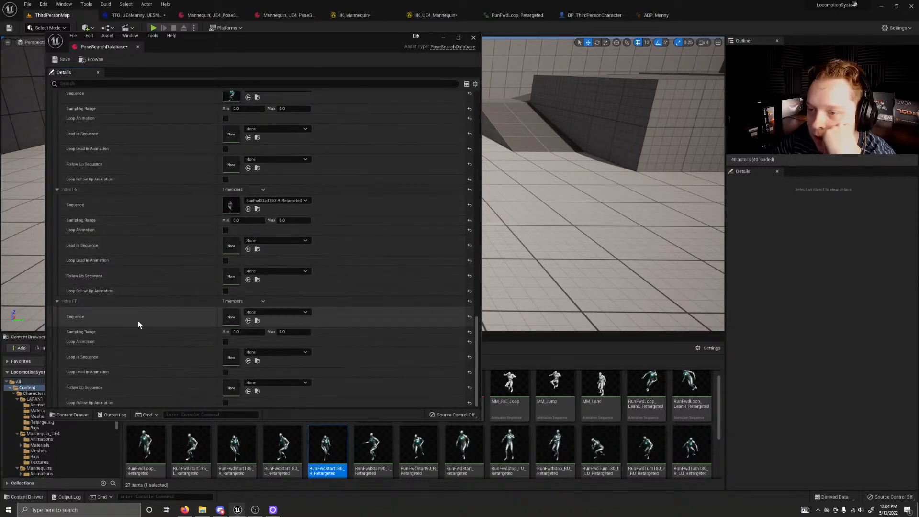
drag(372, 448, 226, 325)
drag(478, 346, 287, 185)
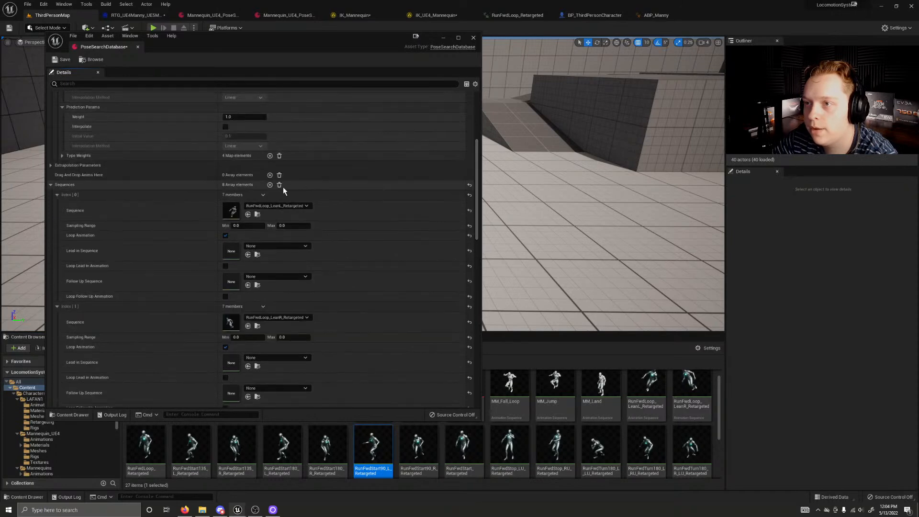
click(269, 185)
Assign RunFwdStart90_R_Retargeted to Index [8], dismissing an accidental move/copy prompt.
drag(477, 229, 470, 408)
drag(422, 441, 234, 339)
click(58, 402)
scroll(234, 380, down, 1)
scroll(233, 381, down, 3)
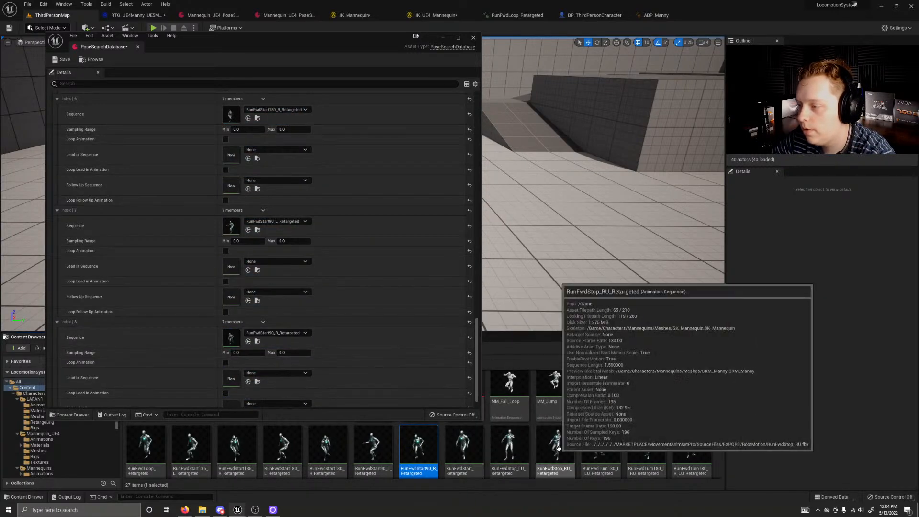
scroll(562, 446, down, 1)
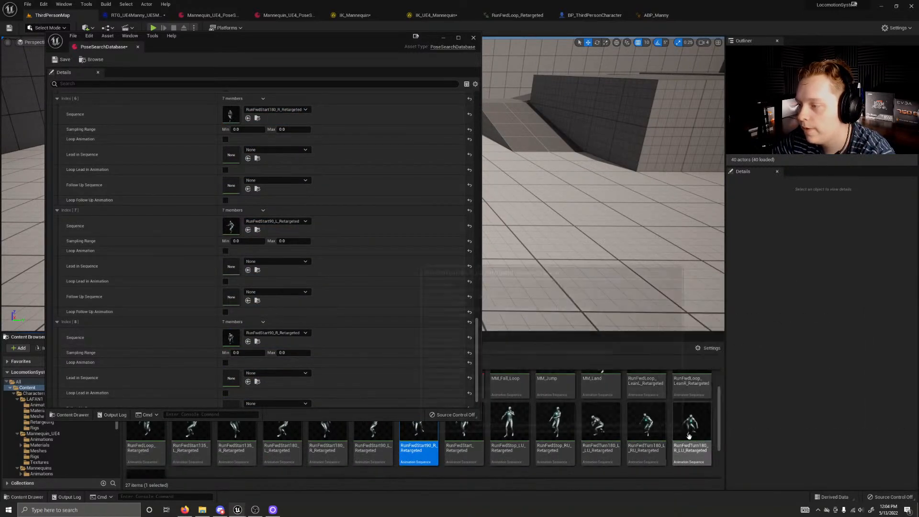
scroll(306, 306, up, 5)
scroll(268, 239, up, 15)
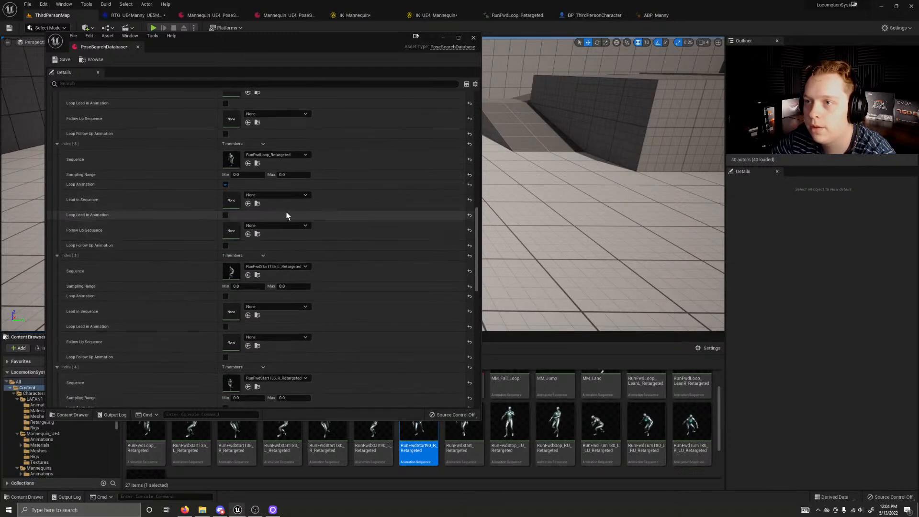
Add a Sequences element and assign RunFwdStart_Retargeted to Index [9].
click(270, 259)
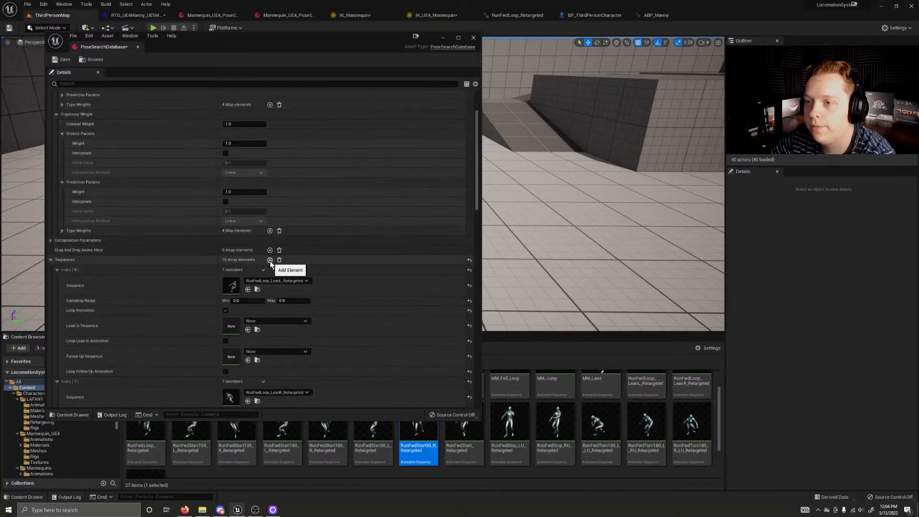
drag(477, 202, 484, 403)
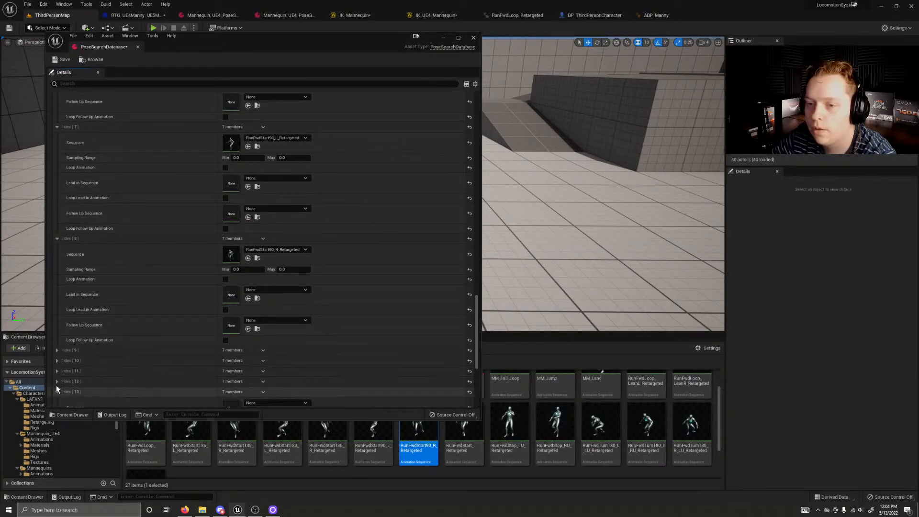
click(57, 350)
scroll(79, 342, down, 5)
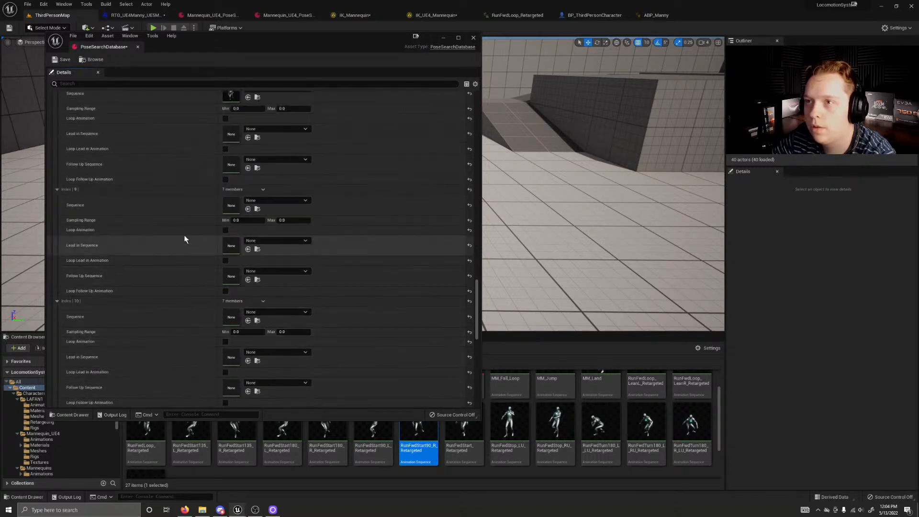
drag(469, 441, 247, 206)
Fill Index [10]–[14] with RunFwdStop LU/RU and RunFwdTurn180 retargeted clips, then play the level.
drag(515, 436, 249, 320)
scroll(174, 324, down, 3)
drag(555, 426, 235, 335)
scroll(201, 321, down, 2)
scroll(201, 321, down, 2)
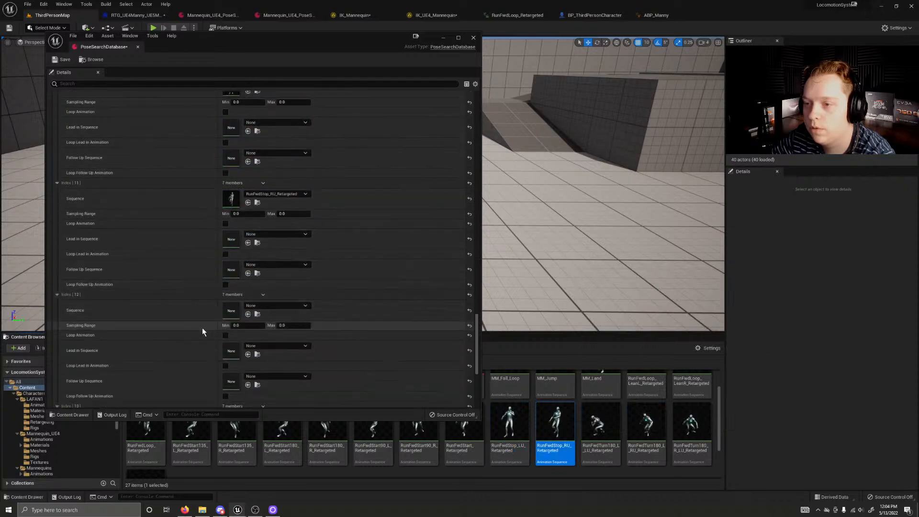
drag(601, 424, 225, 316)
scroll(206, 335, down, 3)
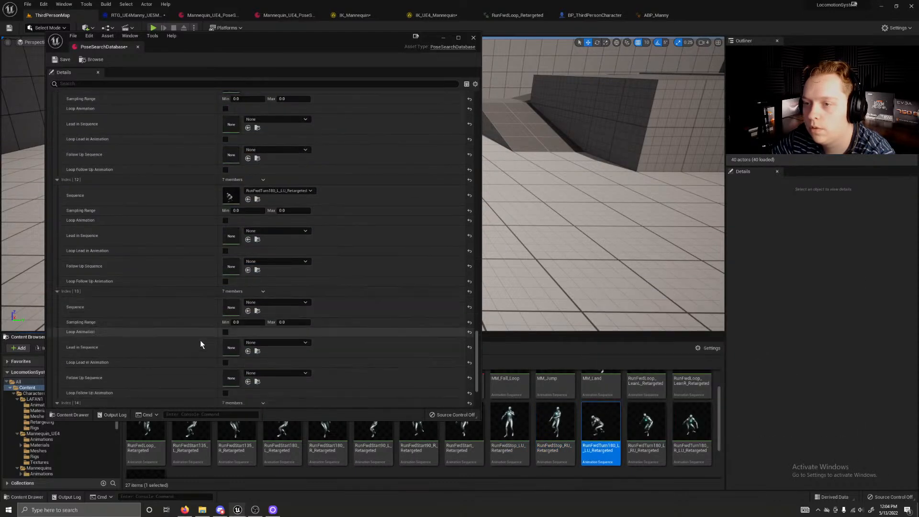
drag(634, 421, 259, 295)
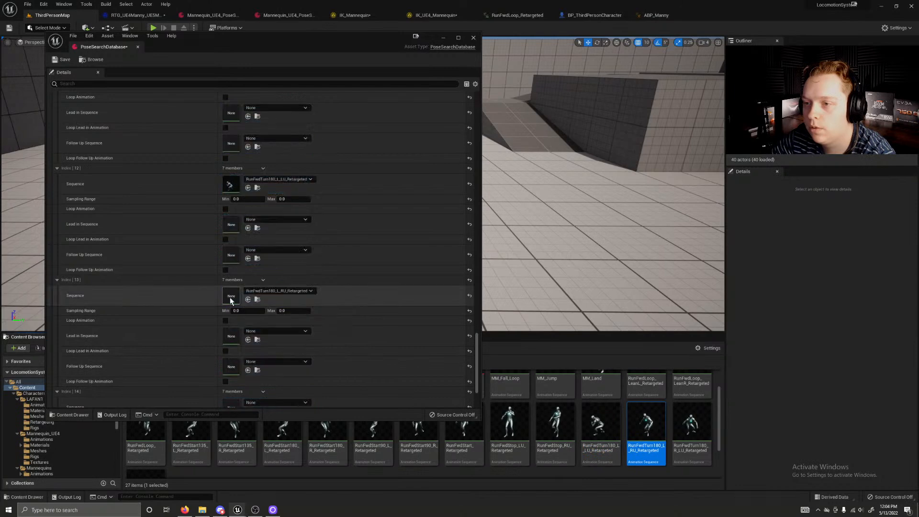
scroll(201, 316, down, 2)
drag(692, 423, 231, 317)
click(153, 28)
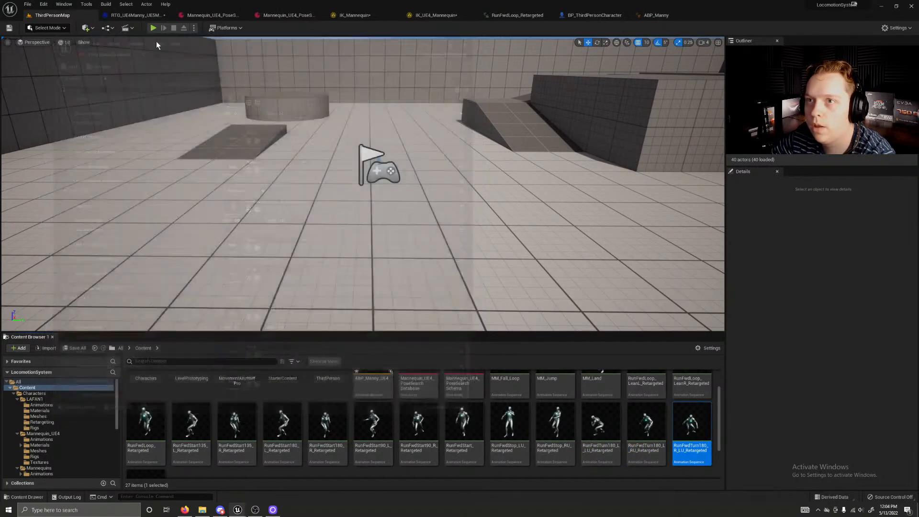
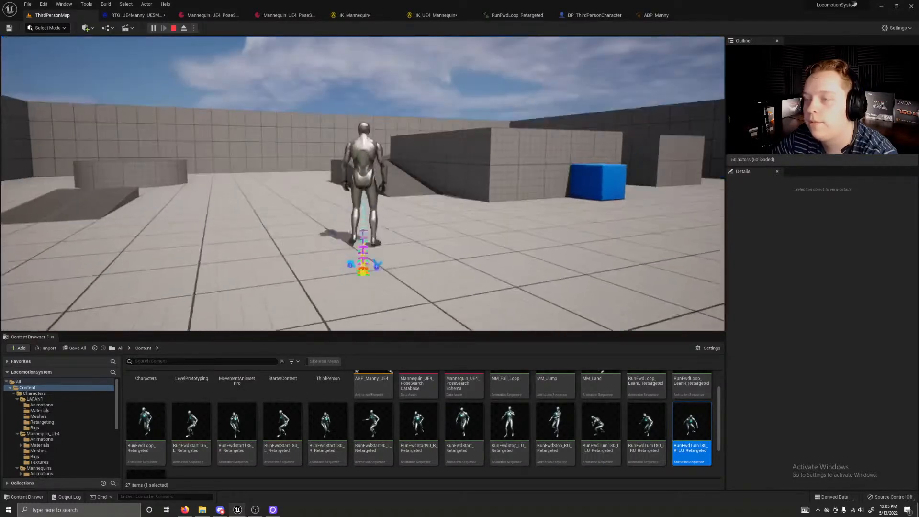
Finish the test run and open RunFwdLoop_LeanL_Retargeted in the animation editor.
key(w)
key(s)
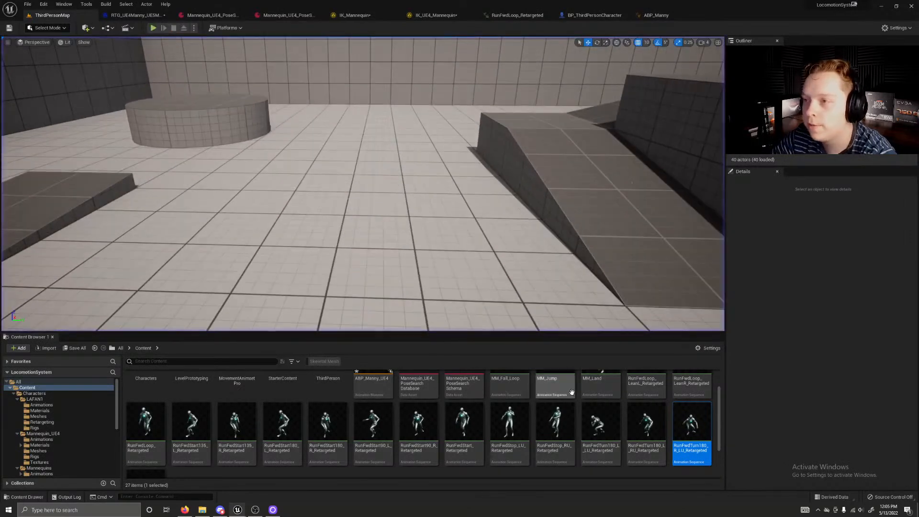
double_click(646, 404)
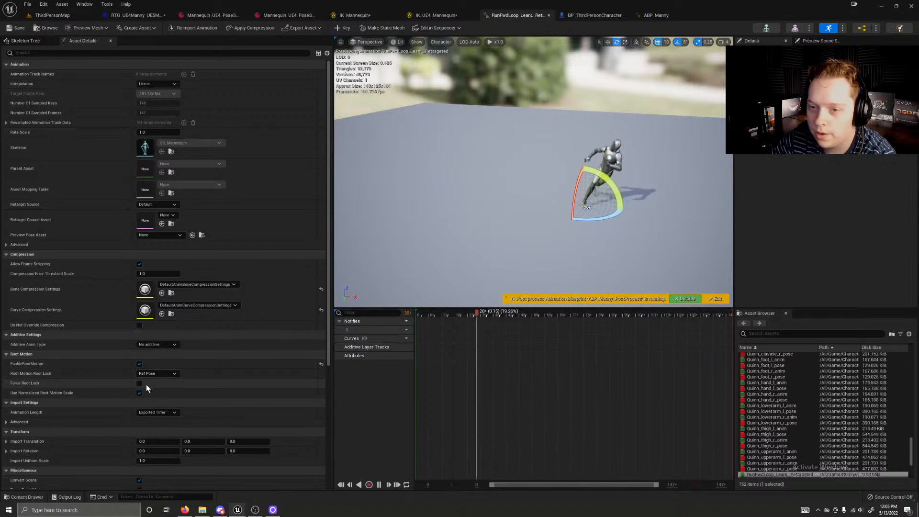
right_drag(483, 191, 536, 230)
click(479, 206)
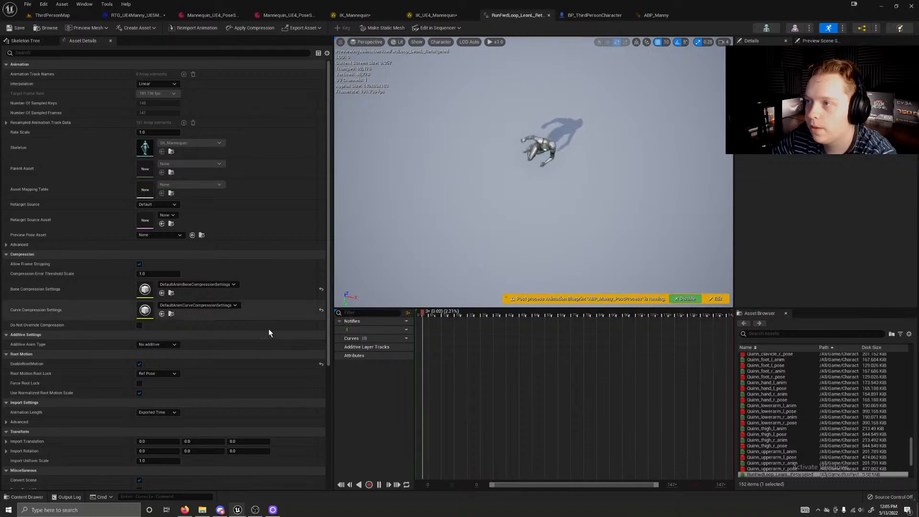
Enable root motion and Force Root Lock on RunFwdLoop_LeanL_Retargeted and save it.
click(139, 364)
click(139, 383)
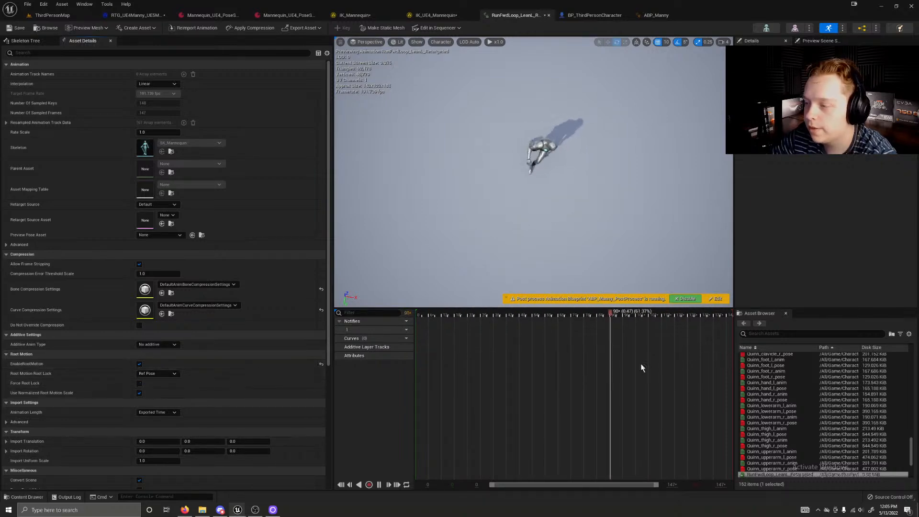
key(ctrl+space)
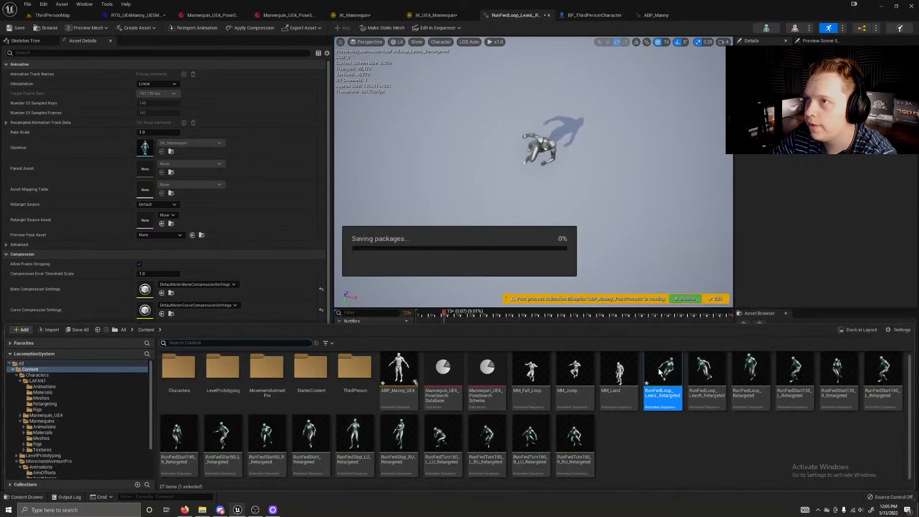
click(137, 14)
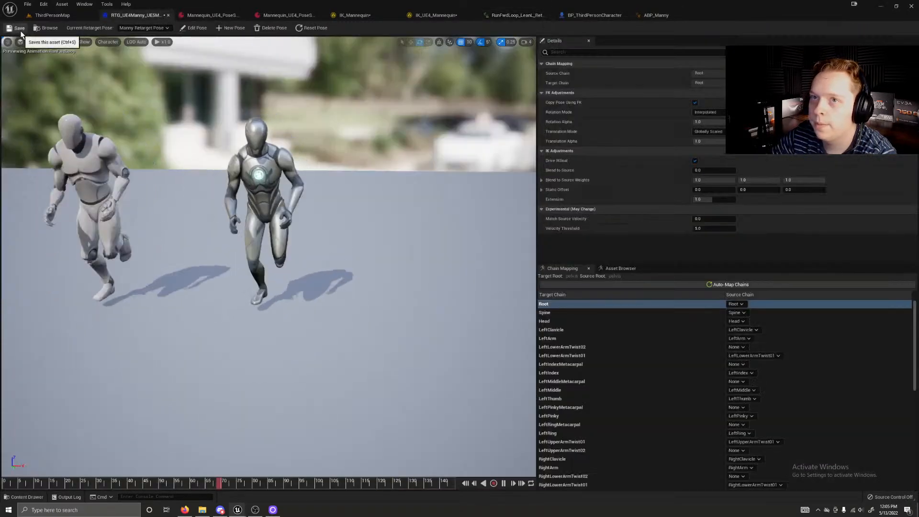
Close the retargeter, pose search, IK rig, animation and character blueprint editor tabs.
click(167, 16)
click(168, 16)
click(168, 16)
click(168, 16)
click(166, 17)
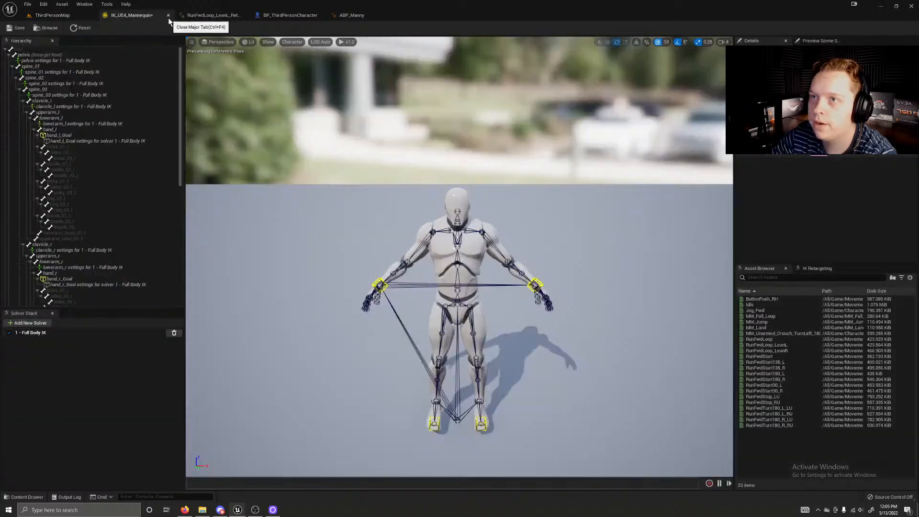
click(168, 16)
click(168, 15)
click(168, 15)
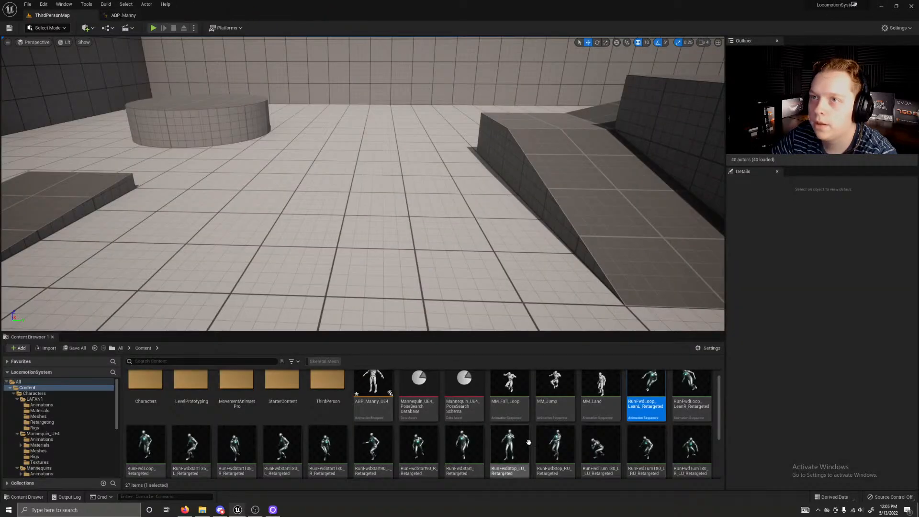
Open the selected retargeted run animations each in its own editor window.
shift+click(695, 433)
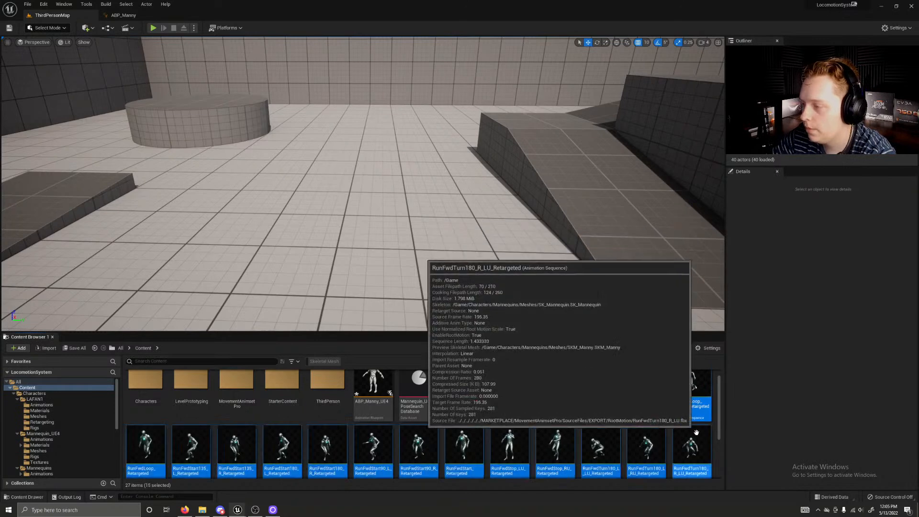
right_click(697, 431)
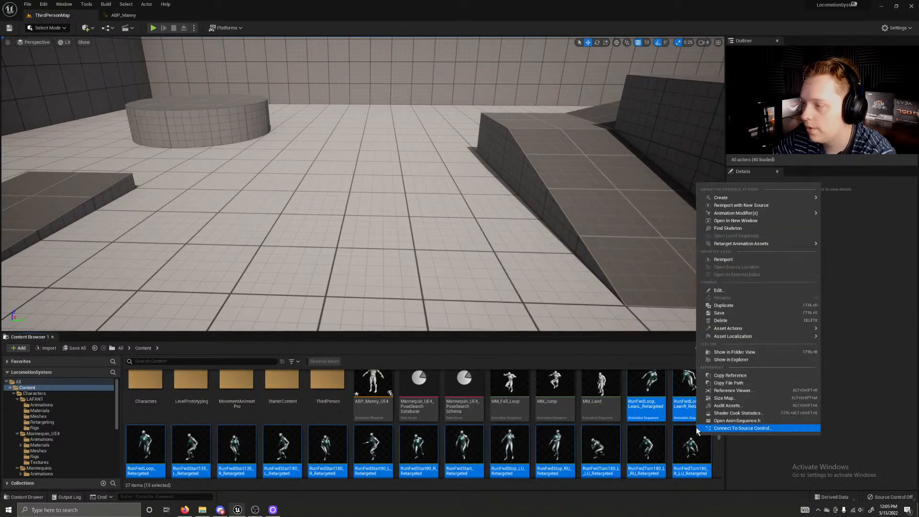
click(746, 223)
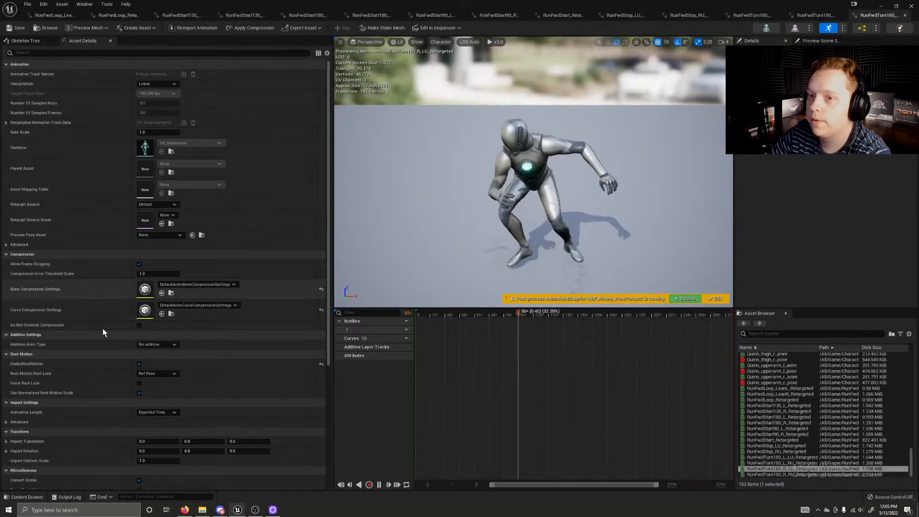
Enable Force Root Lock on RunFwdTurn180_R_LU, L_RU and L_LU, saving L_RU.
click(140, 384)
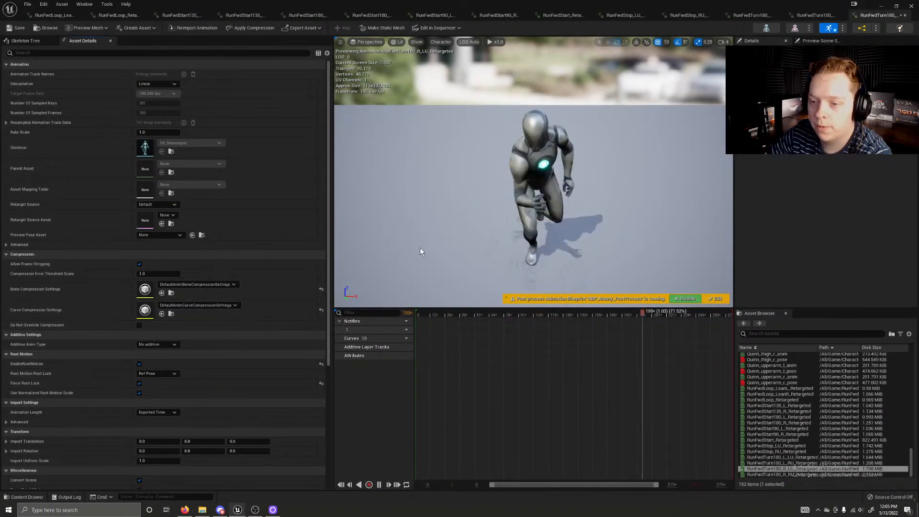
click(904, 15)
click(139, 383)
key(ctrl+s)
click(905, 15)
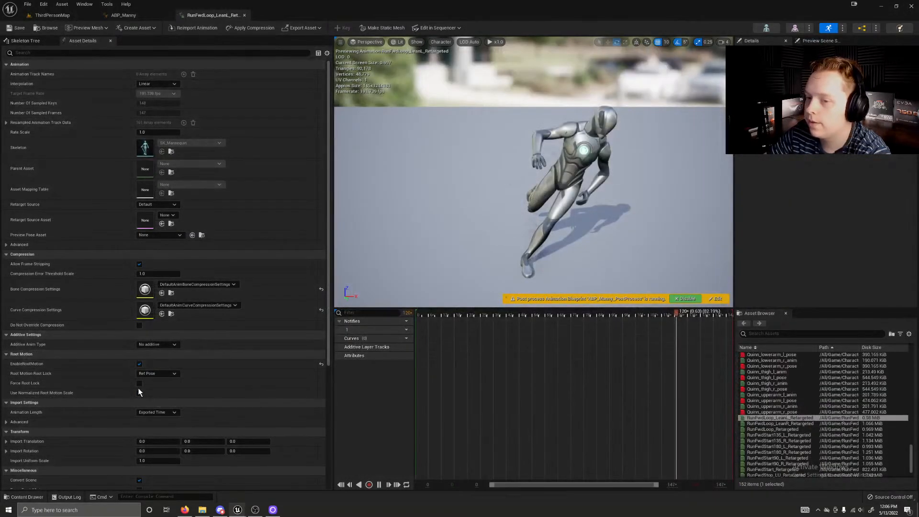
click(139, 384)
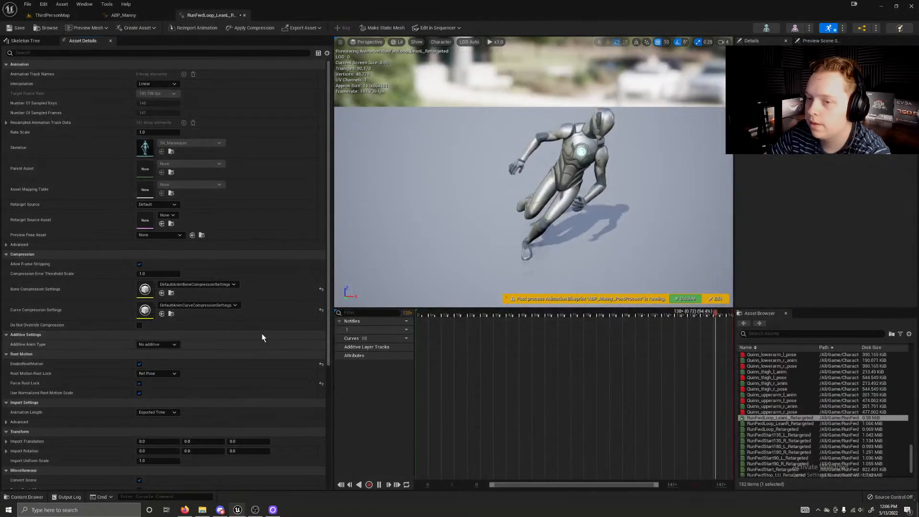
Close the LeanL editor and reopen RunFwdLoop_LeanL_Retargeted from the level editor.
click(244, 15)
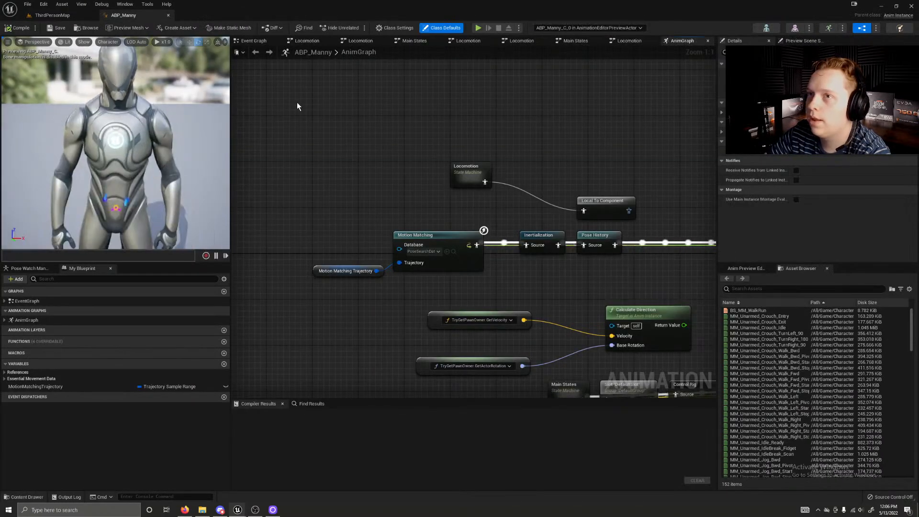
click(62, 15)
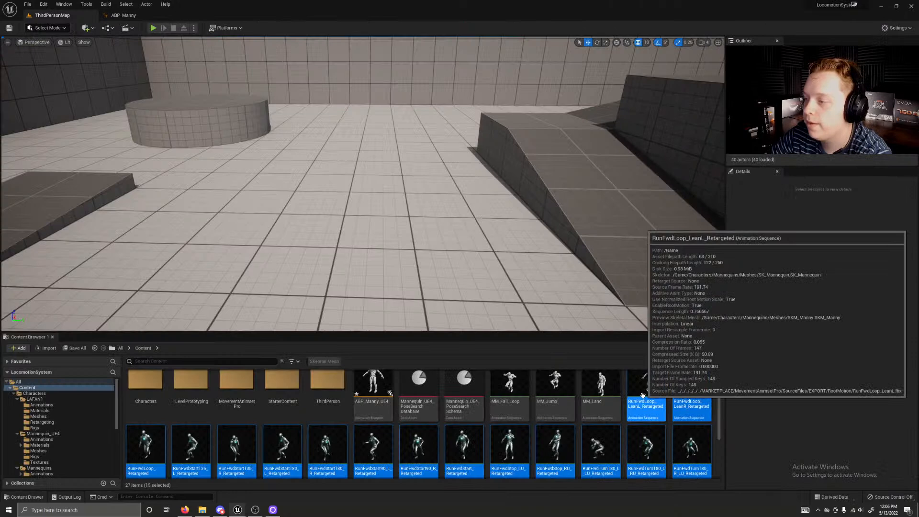
scroll(335, 431, down, 1)
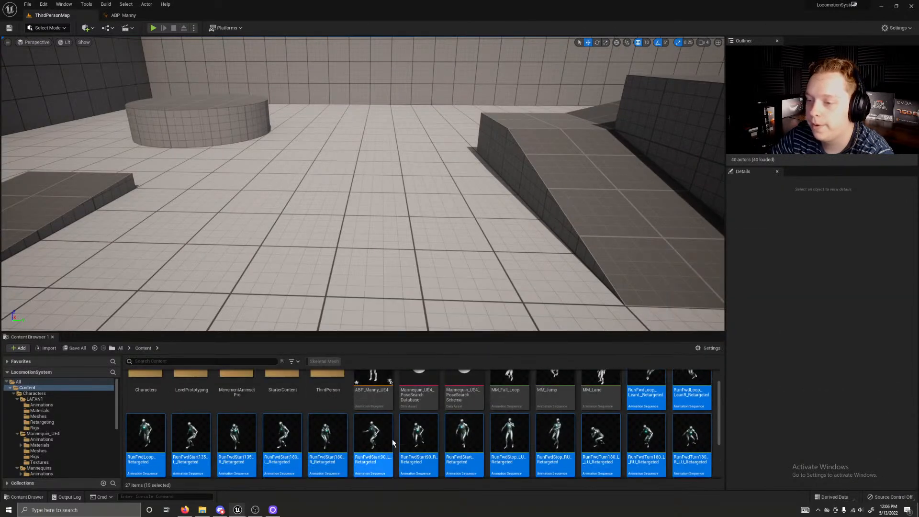
double_click(646, 391)
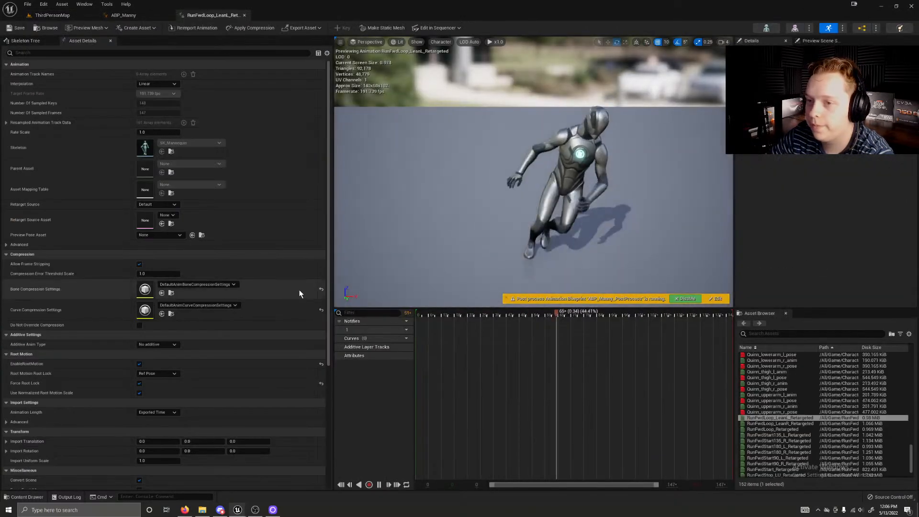
Open RunFwdLoop_LeanR_Retargeted and enable its Force Root Lock.
key(ctrl+space)
double_click(706, 373)
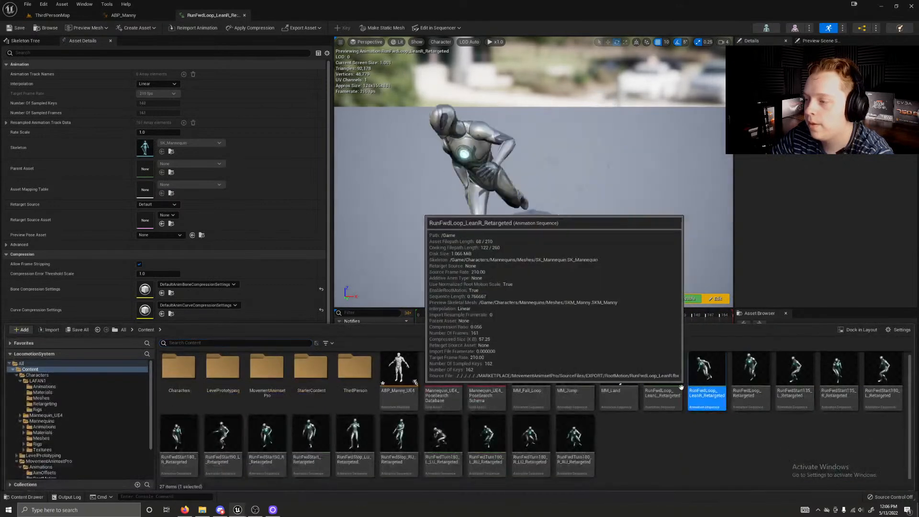
click(510, 270)
key(ctrl+space)
click(486, 255)
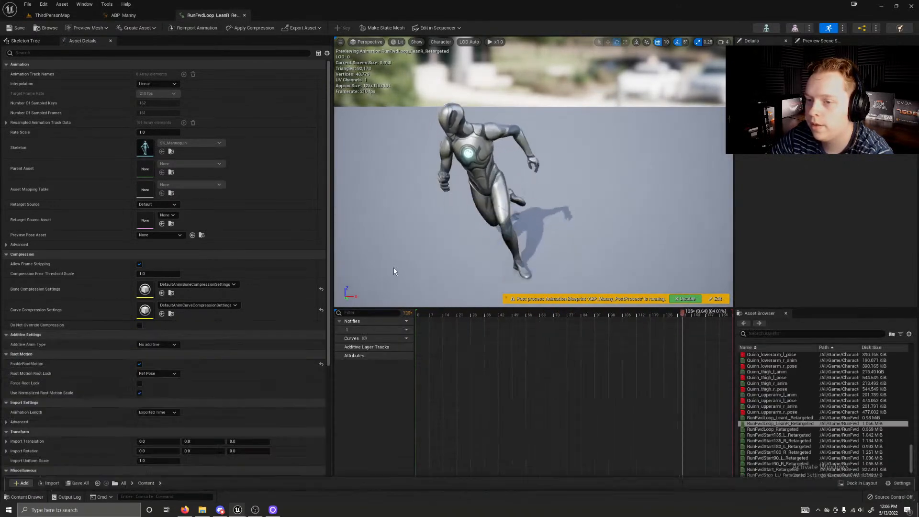
click(140, 383)
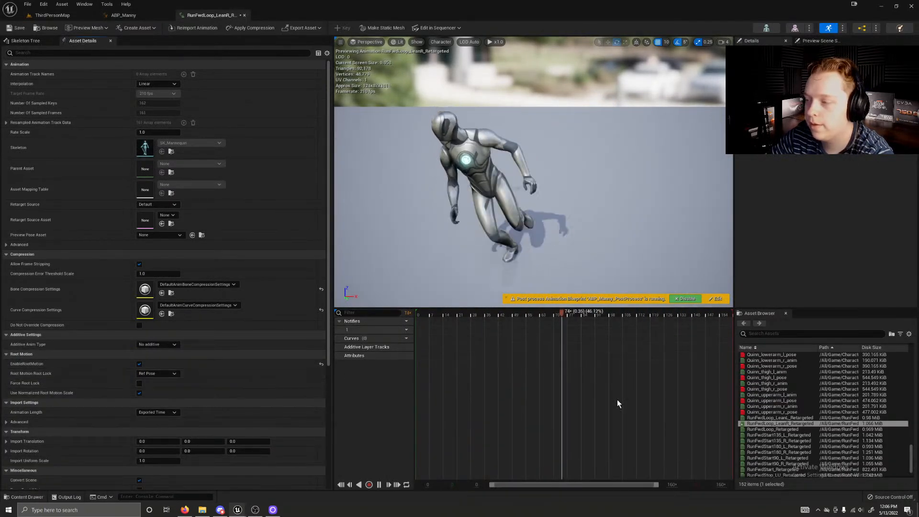
key(ctrl+space)
click(192, 309)
click(140, 382)
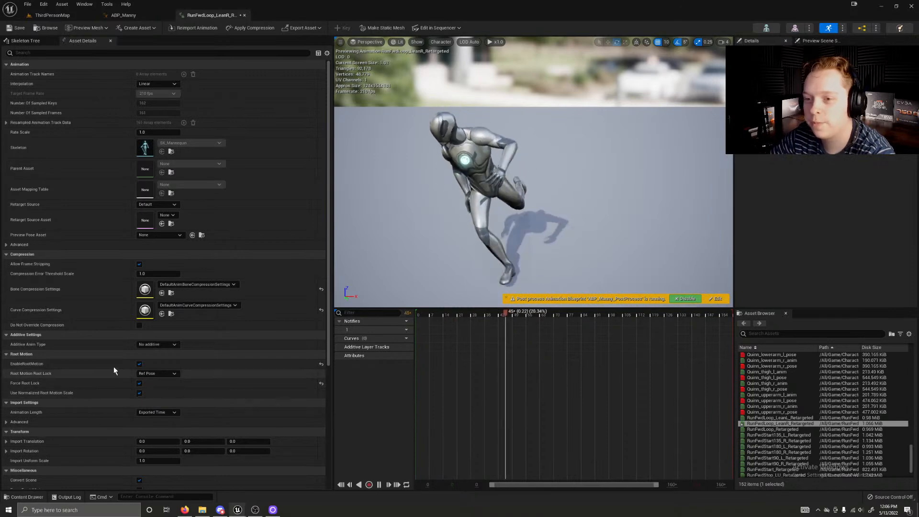
Open the RunFwdLoop and RunFwdStart135_L/R retargeted animations.
key(ctrl+space)
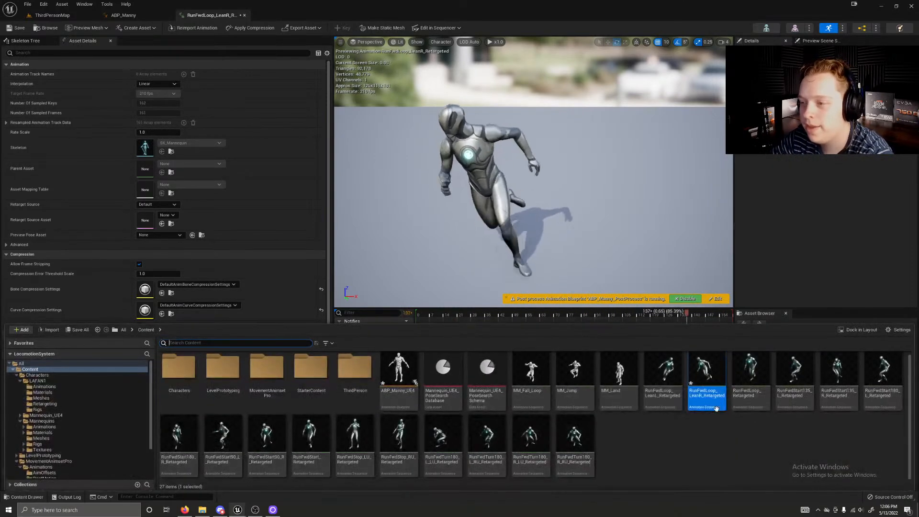
double_click(747, 387)
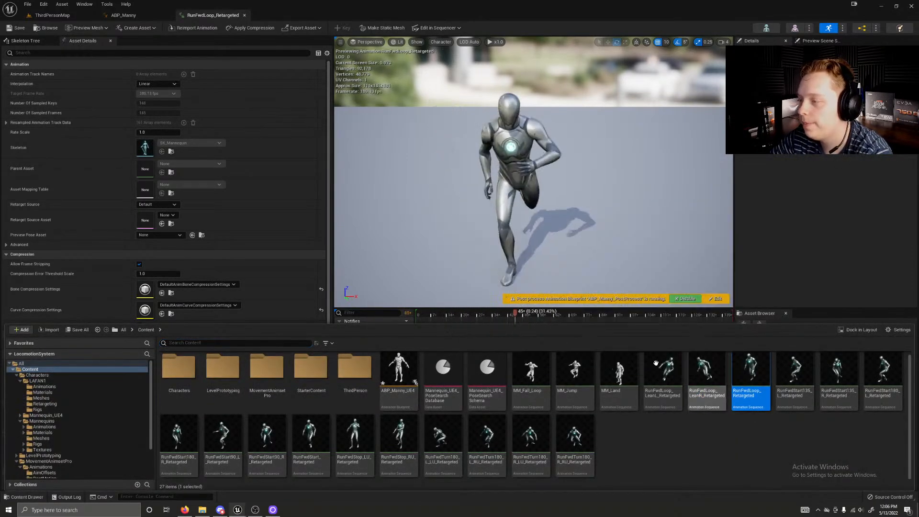
key(ctrl+space)
double_click(788, 384)
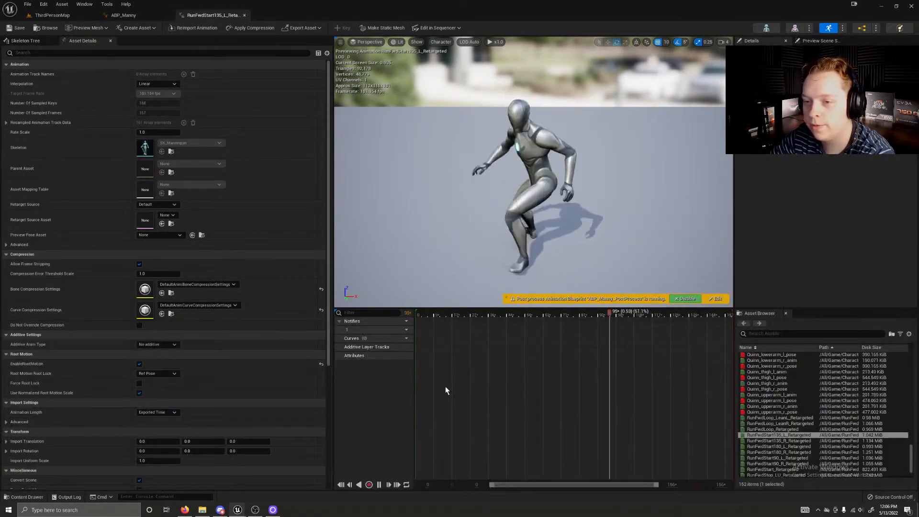
key(ctrl+space)
click(832, 376)
key(ctrl+space)
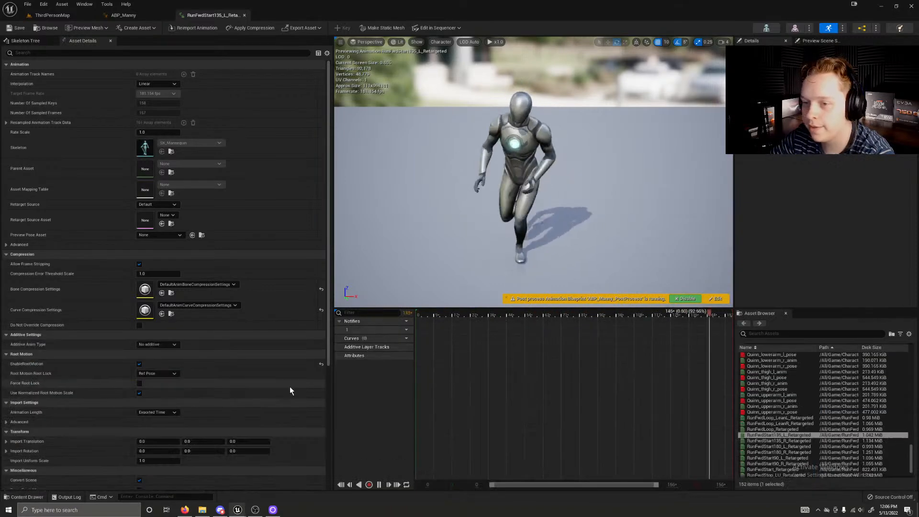
Open the RunFwdStart180_L/R and RunFwdStart90_L/R retargeted animations.
key(ctrl+space)
double_click(883, 392)
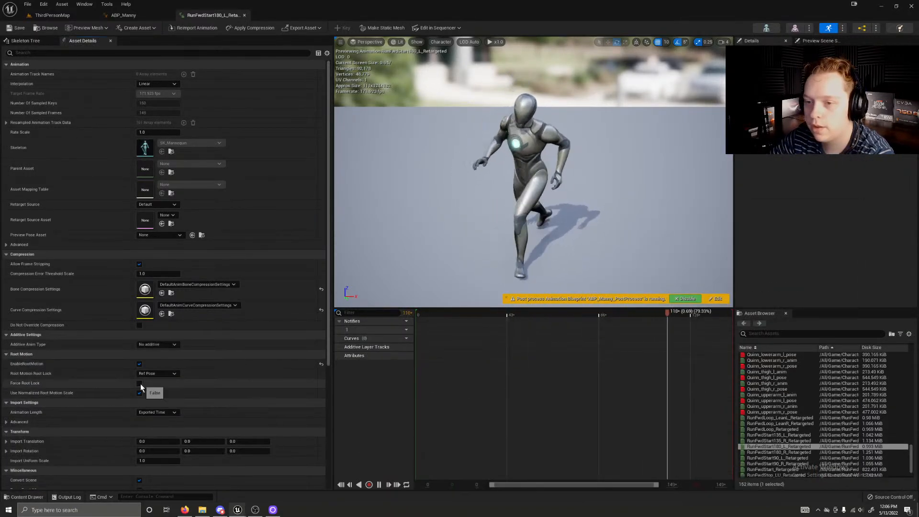
key(ctrl+space)
double_click(178, 447)
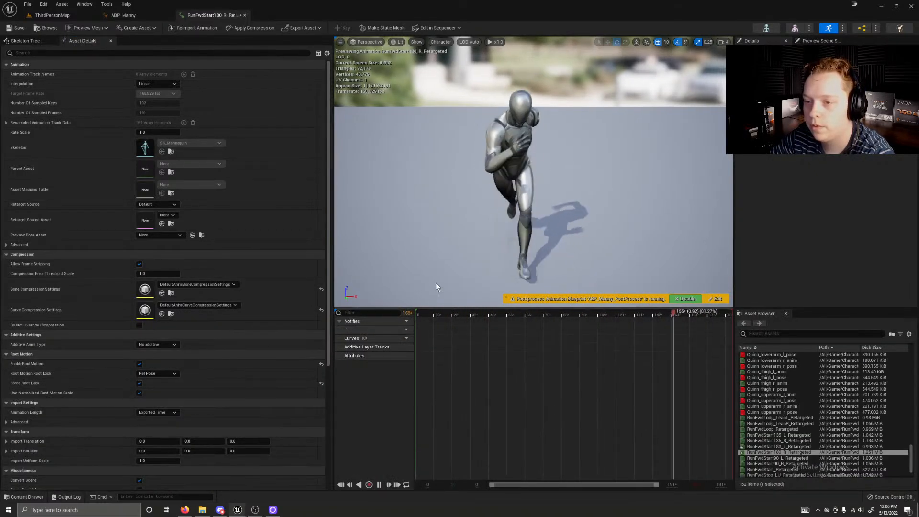
key(ctrl+space)
double_click(222, 438)
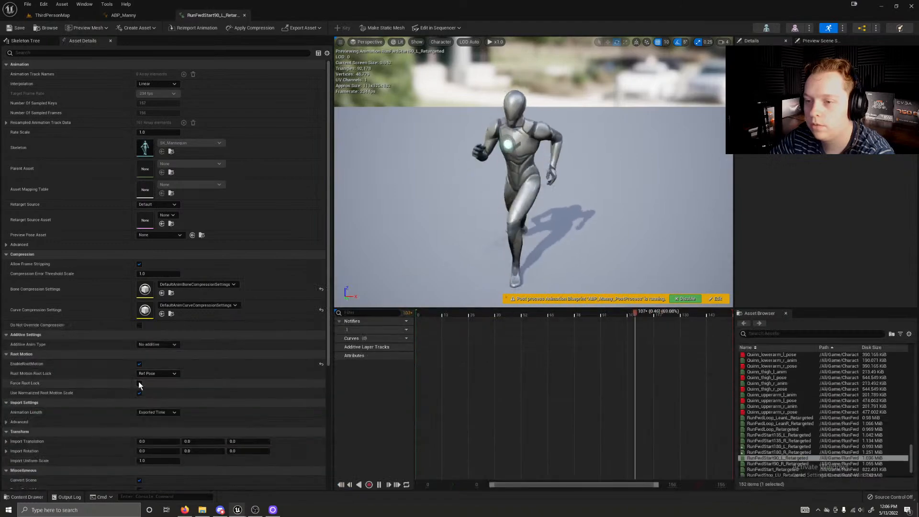
key(ctrl+space)
double_click(264, 445)
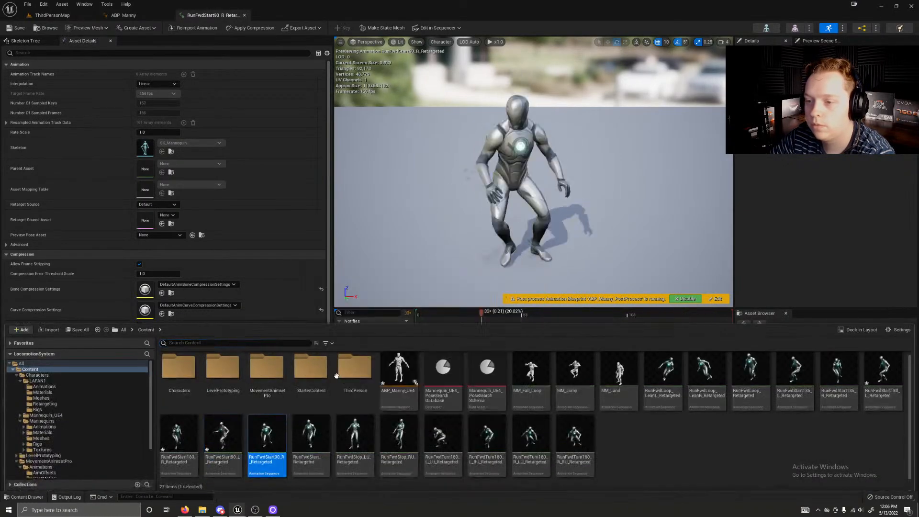
Open RunFwdStart_Retargeted and the RunFwdStop_LU/RU retargeted animations.
key(ctrl+space)
click(311, 433)
double_click(311, 433)
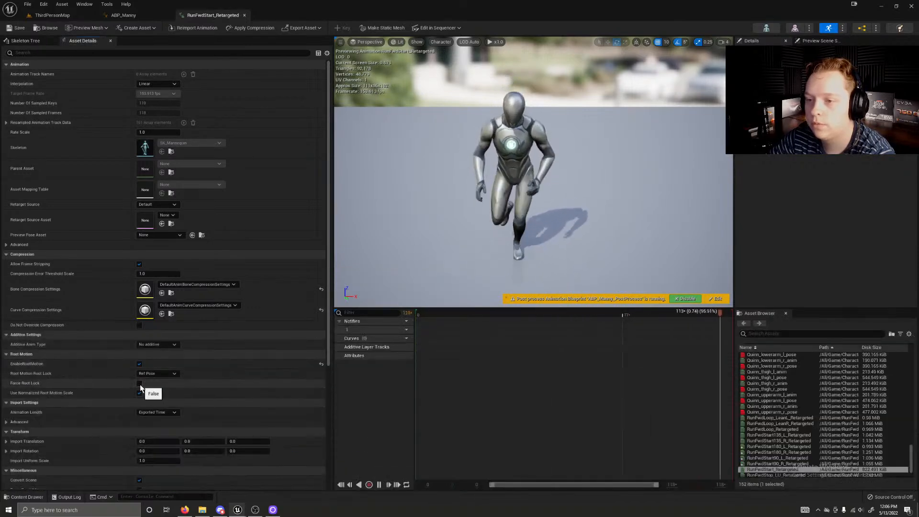
key(ctrl+space)
click(354, 433)
double_click(354, 433)
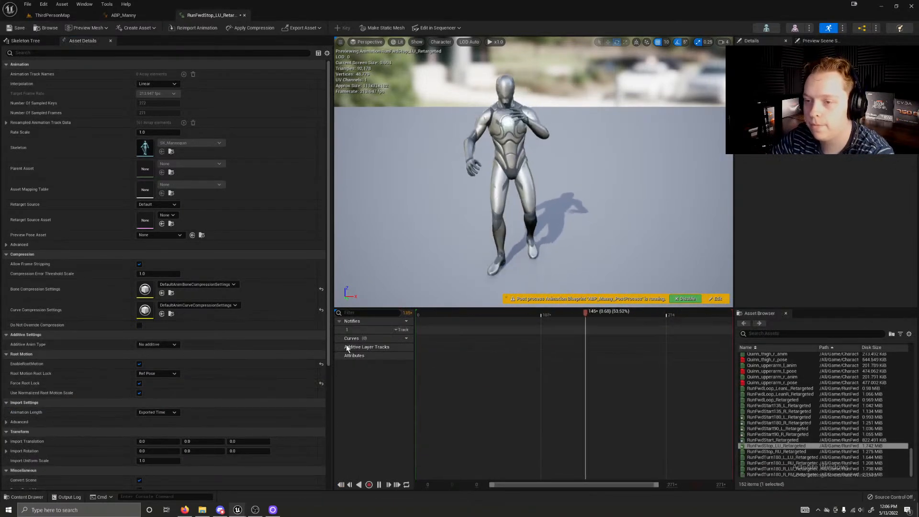
key(ctrl+space)
click(426, 432)
double_click(401, 432)
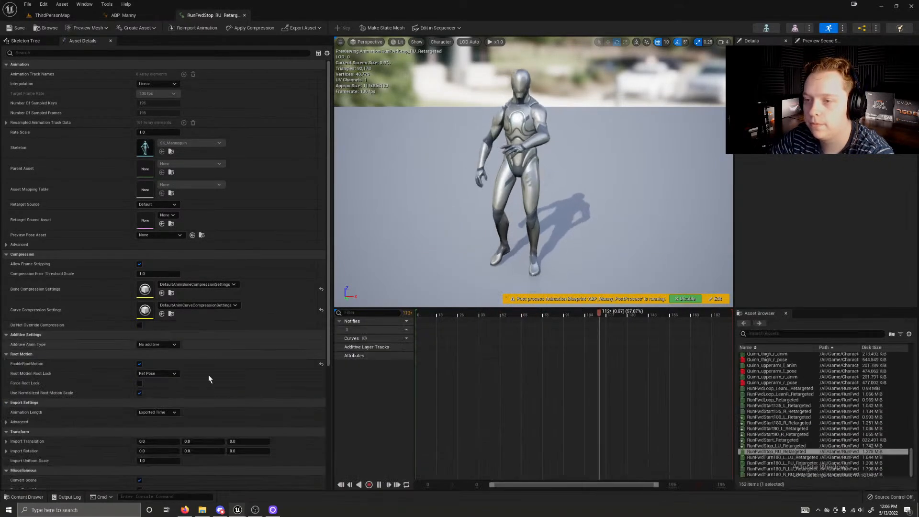
Open the four RunFwdTurn180 retargeted animations: L_LU, L_RU, R_LU and R_RU.
key(ctrl+space)
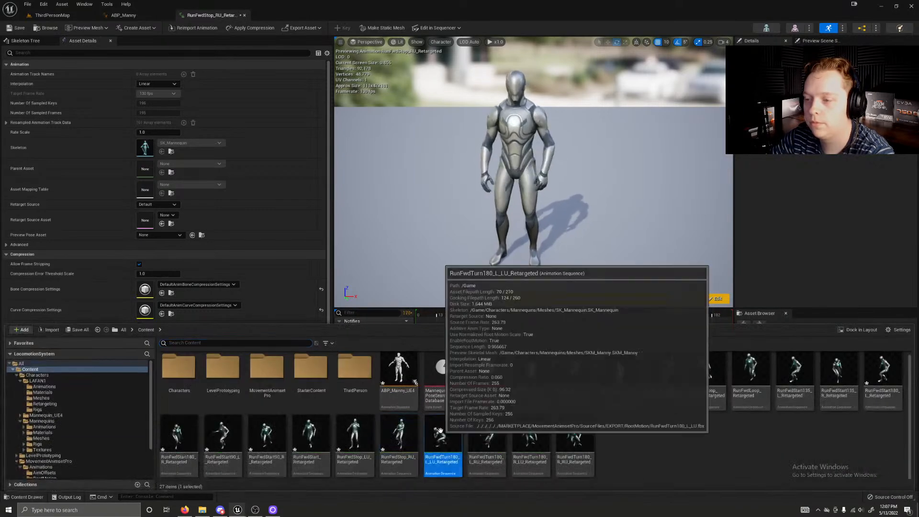
double_click(445, 433)
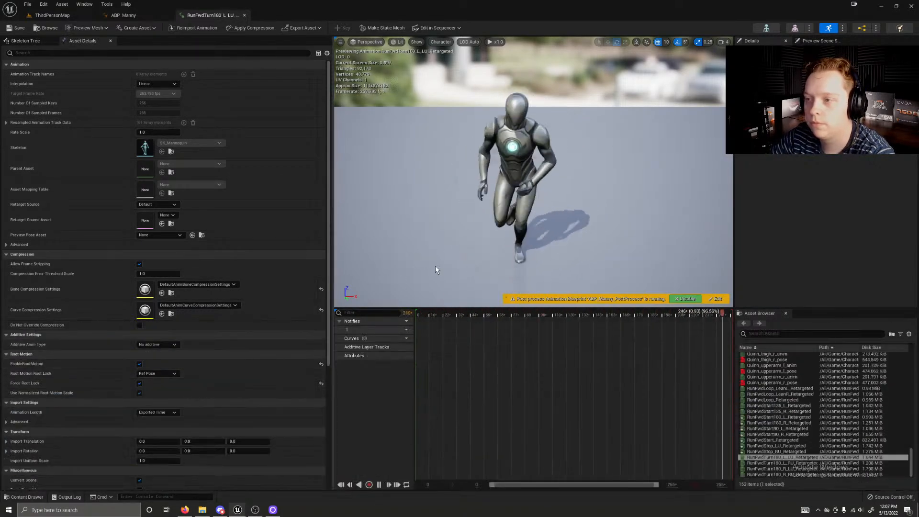
key(ctrl+space)
double_click(486, 433)
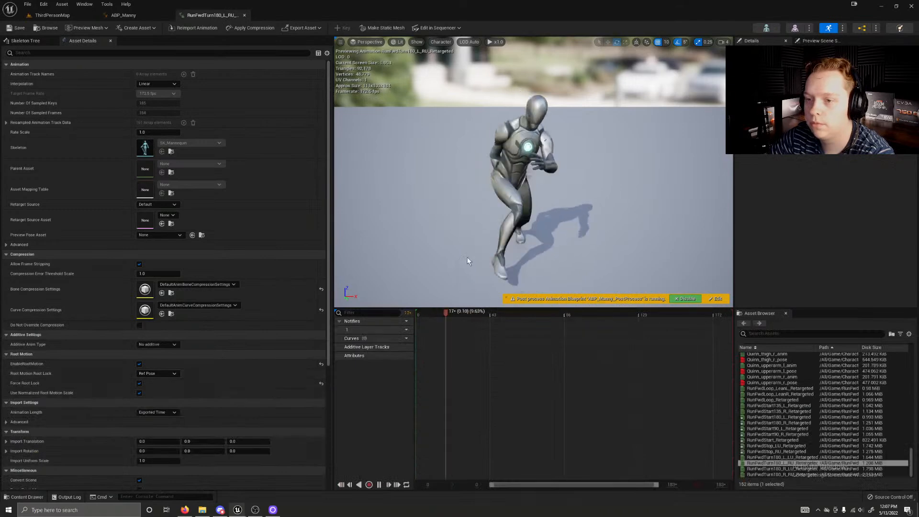
key(ctrl+space)
double_click(528, 424)
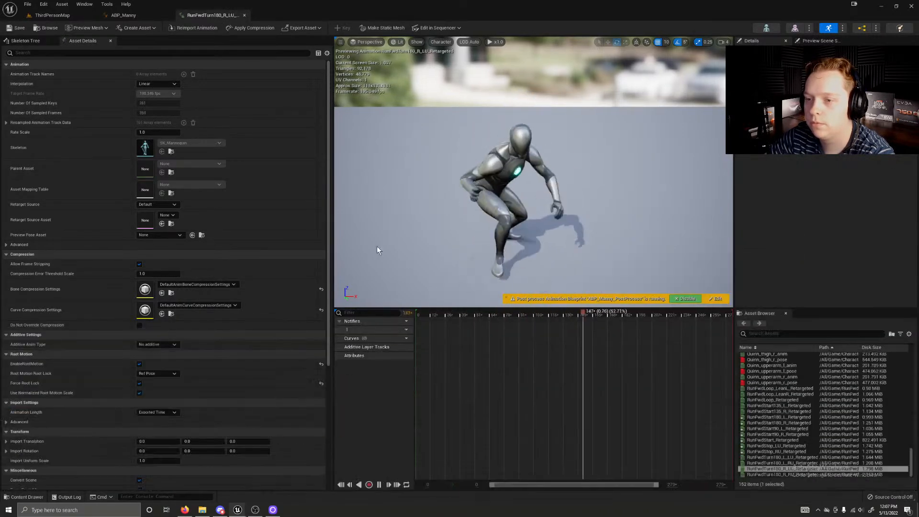
key(ctrl+space)
drag(574, 433, 573, 440)
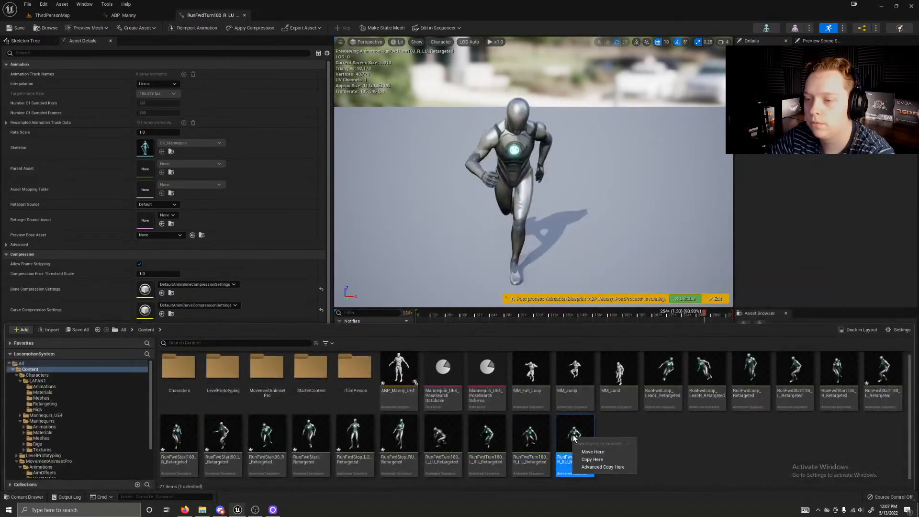
double_click(573, 439)
Enable Force Root Lock on RunFwdTurn180_R_RU_Retargeted and Save All modified assets.
click(139, 383)
click(27, 4)
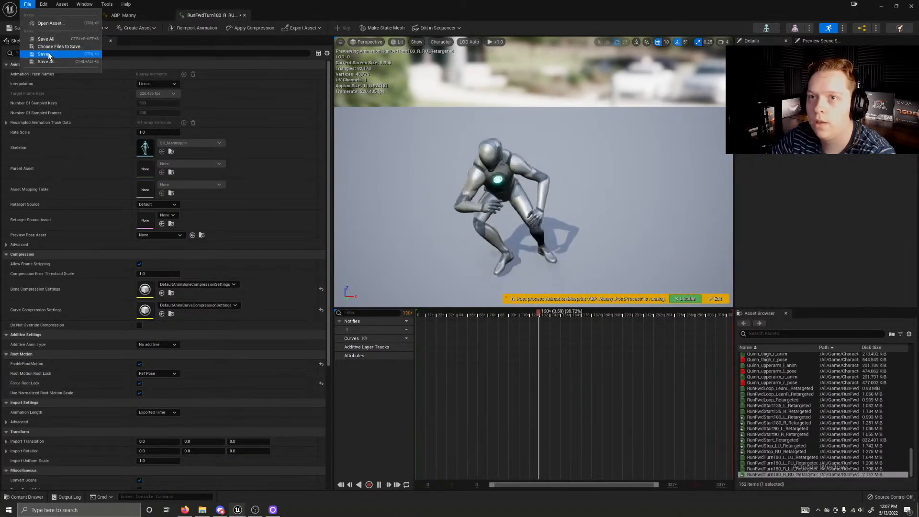
click(58, 39)
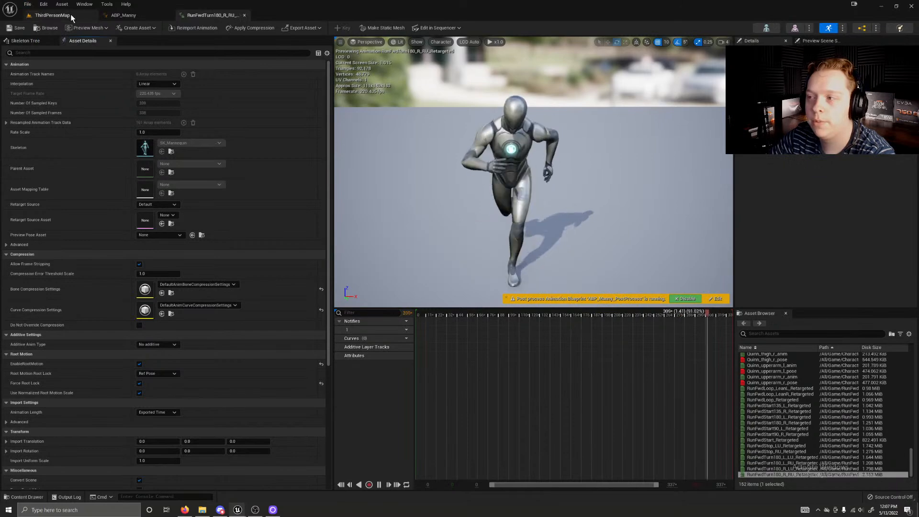
click(70, 13)
Play the level, running forward, back, left and right and up the ramp to test stops and pivots.
click(153, 28)
key(w)
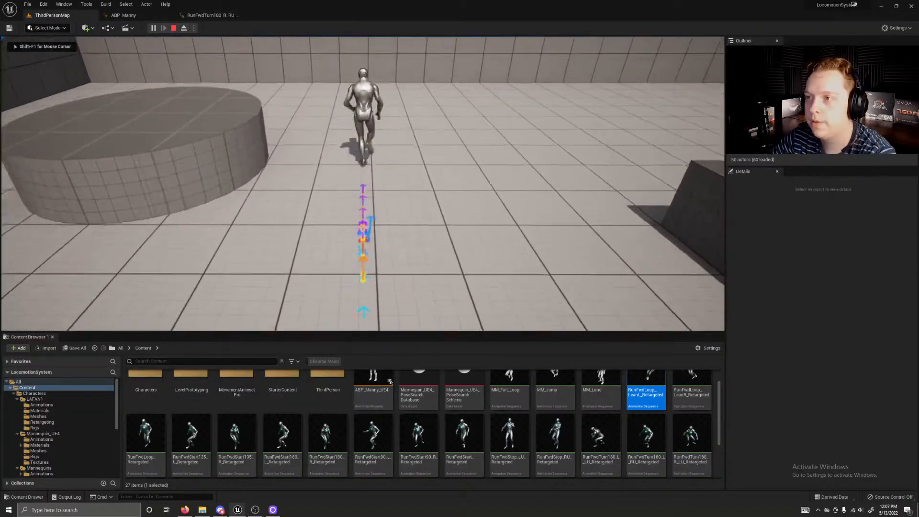
key(s)
key(s)
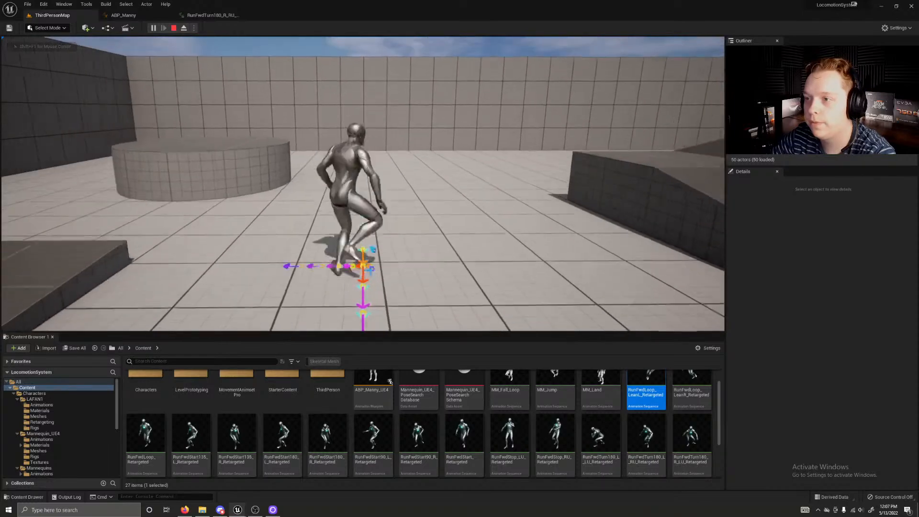
key(w)
key(d)
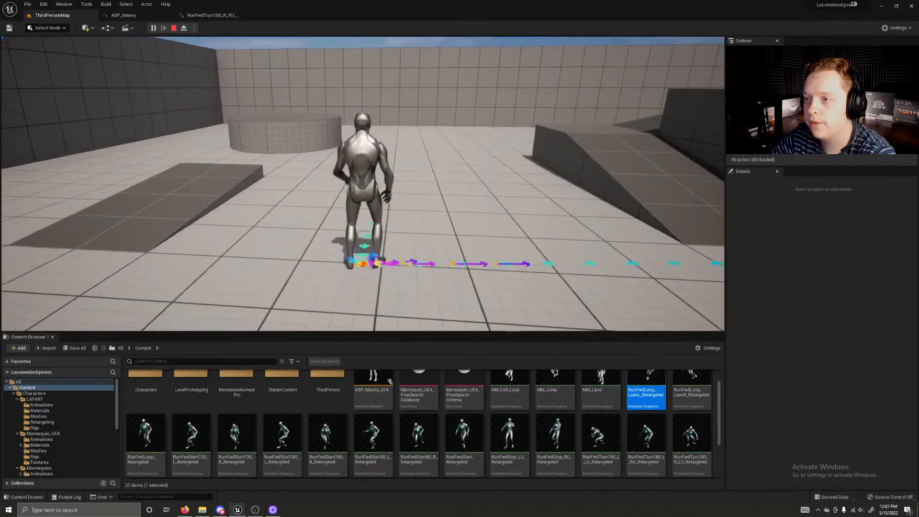
key(a)
key(d)
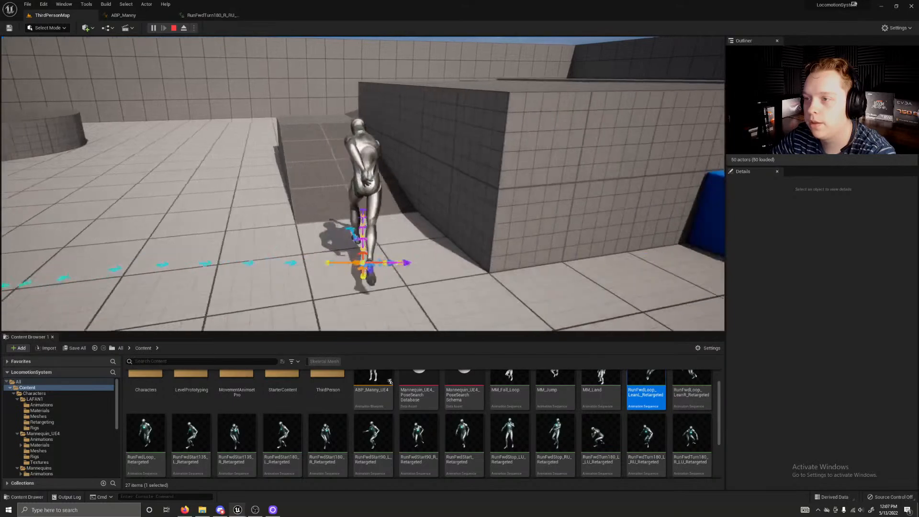
key(a)
key(w)
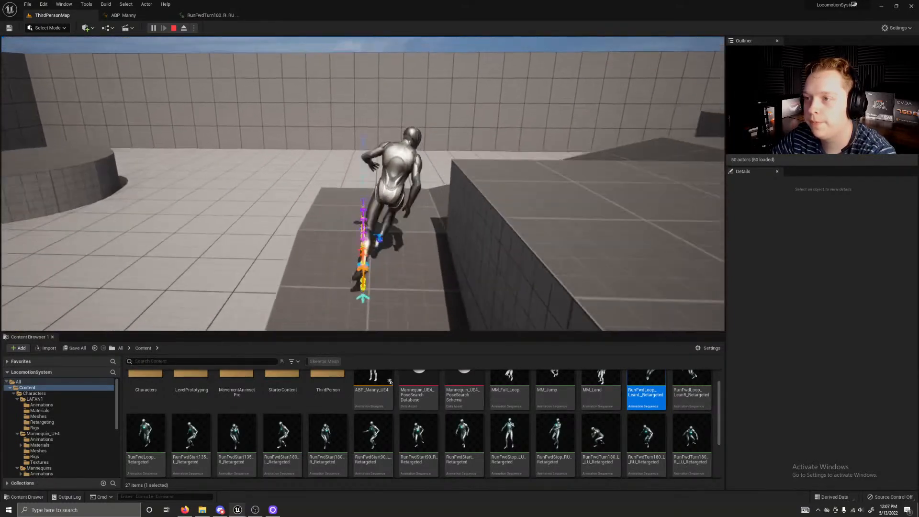
Run the character off the ramp and across the floor, then stop the play session.
key(d)
key(w)
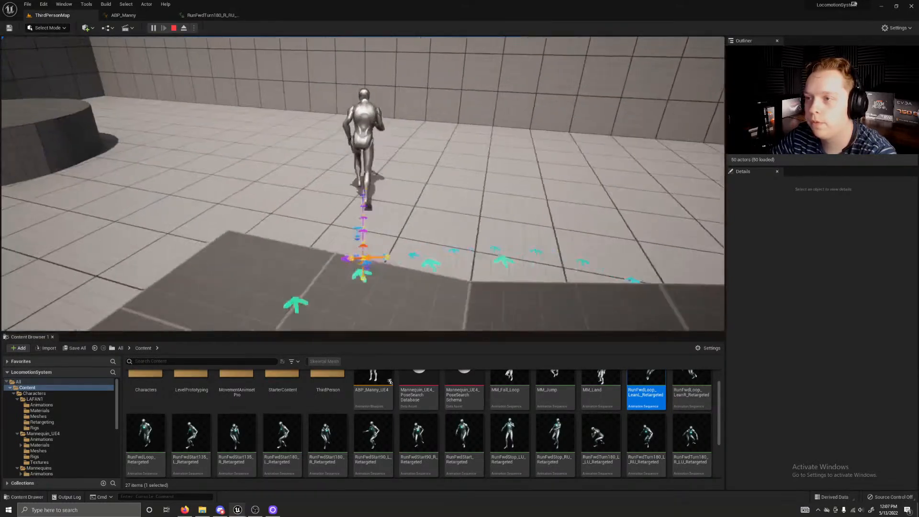
key(Escape)
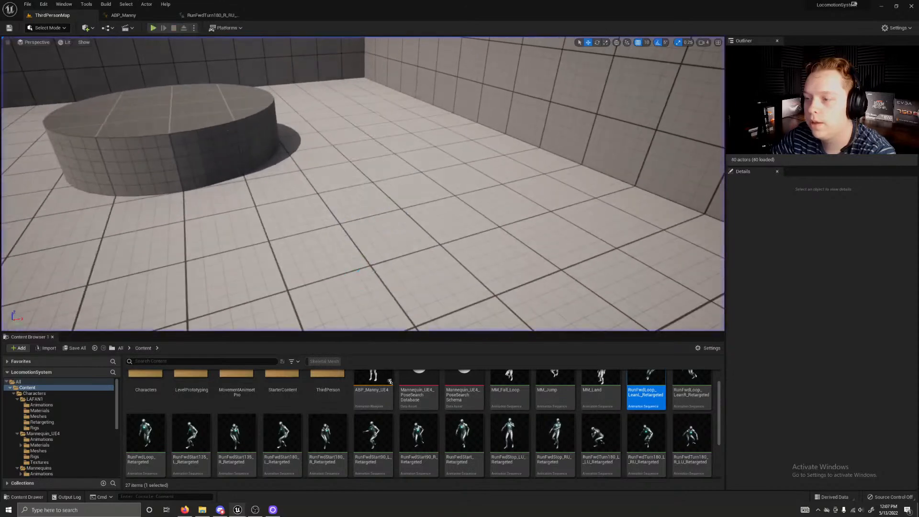
Recheck RunFwdTurn180_R_RU_Retargeted and RunFwdLoop_Retargeted root settings, closing both editors.
scroll(356, 407, down, 2)
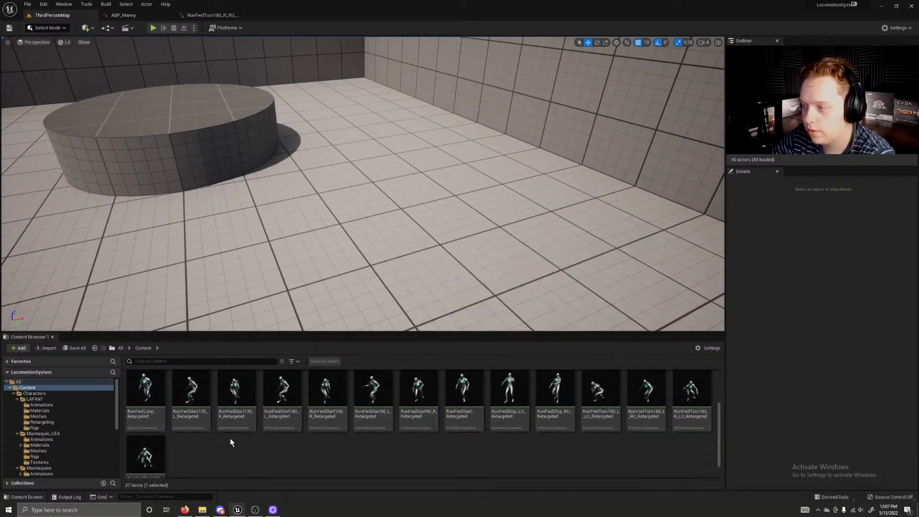
double_click(145, 454)
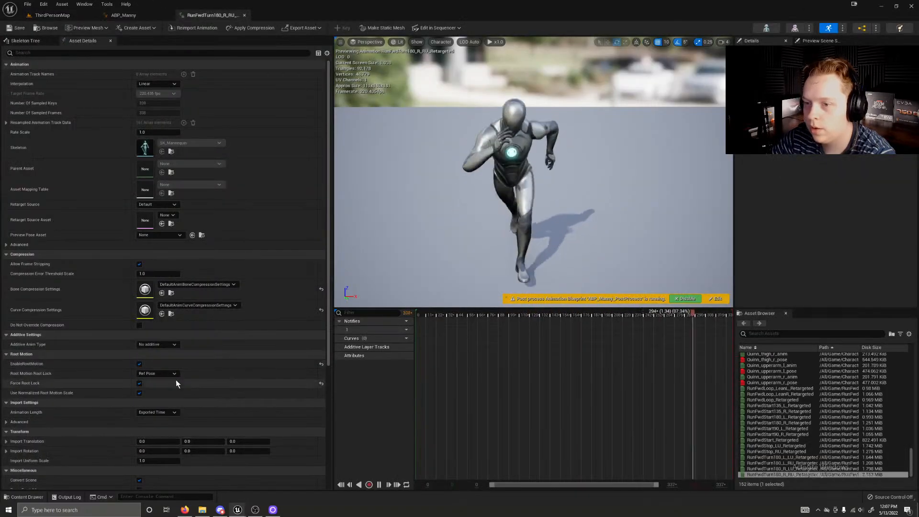
click(245, 15)
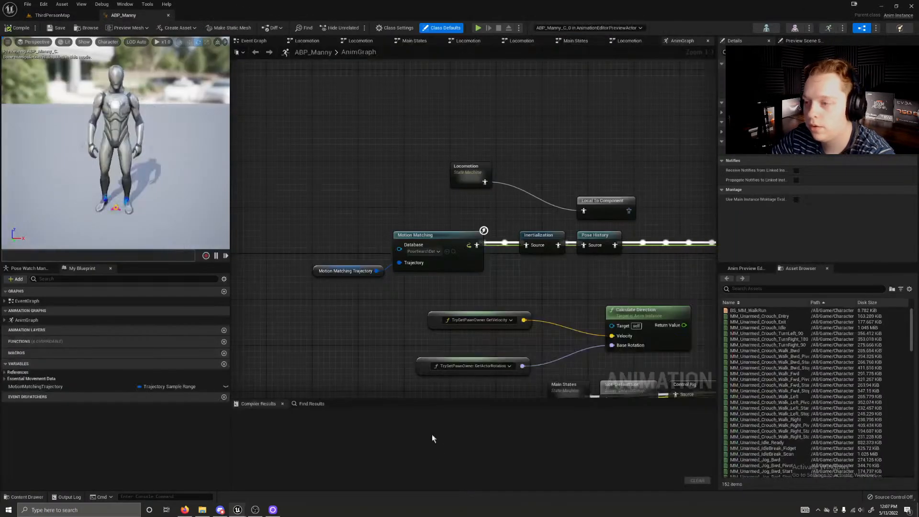
key(ctrl+space)
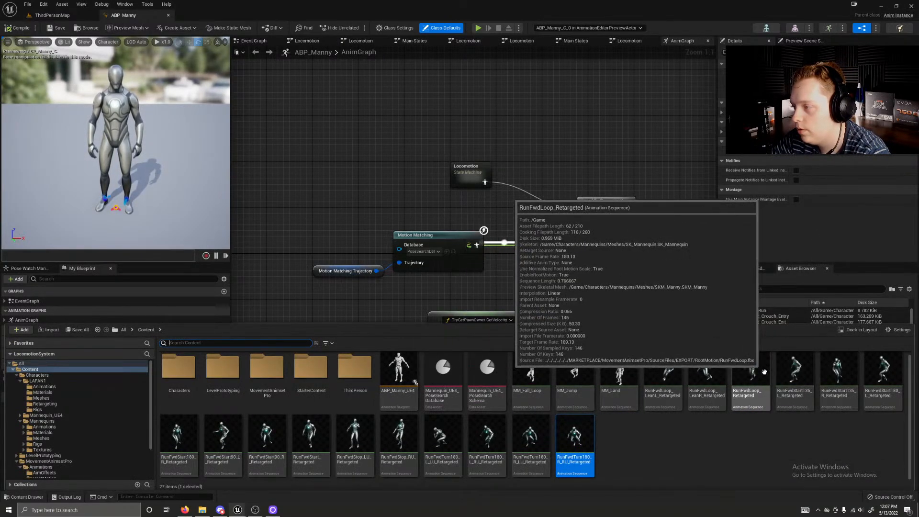
double_click(750, 378)
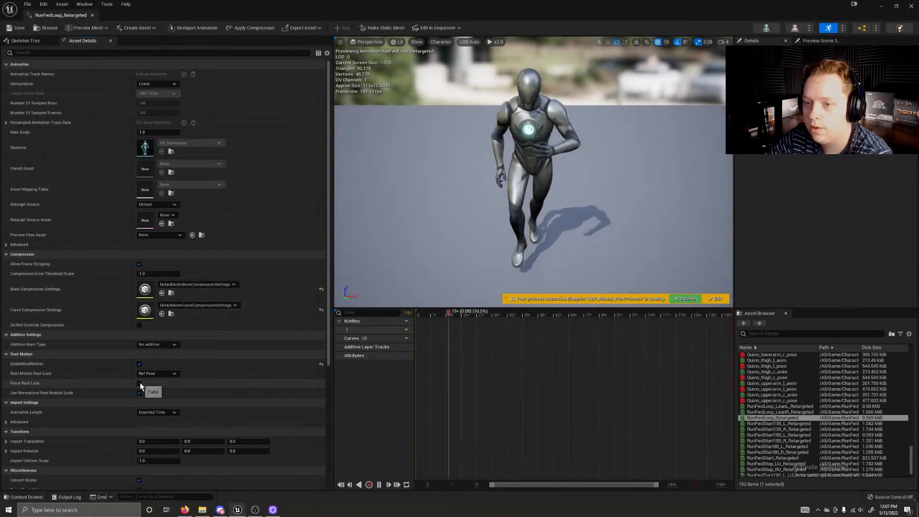
click(92, 15)
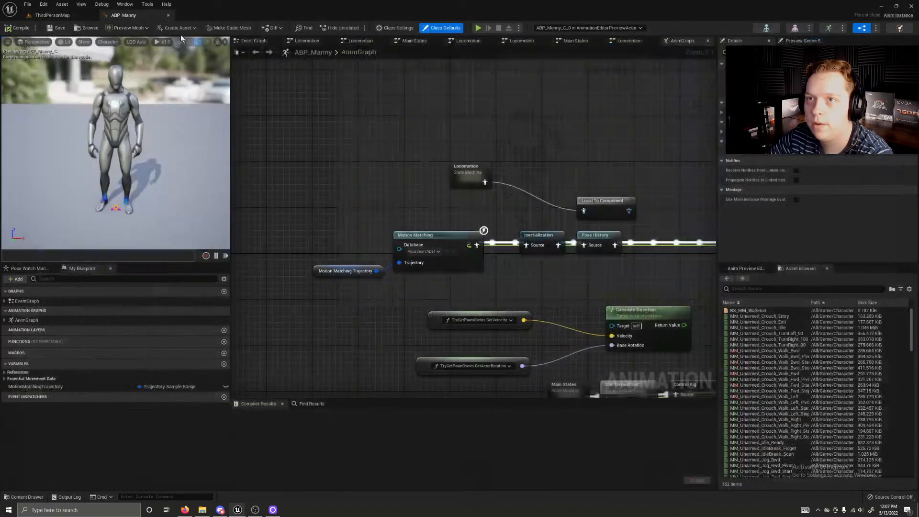
click(84, 16)
Start another Play-in-Editor session, run the character around the level, then stop it.
click(153, 29)
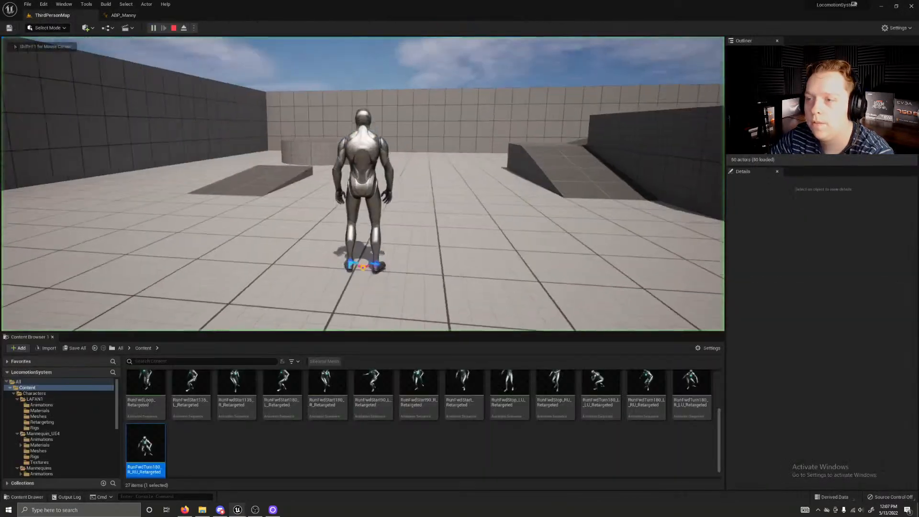
key(w)
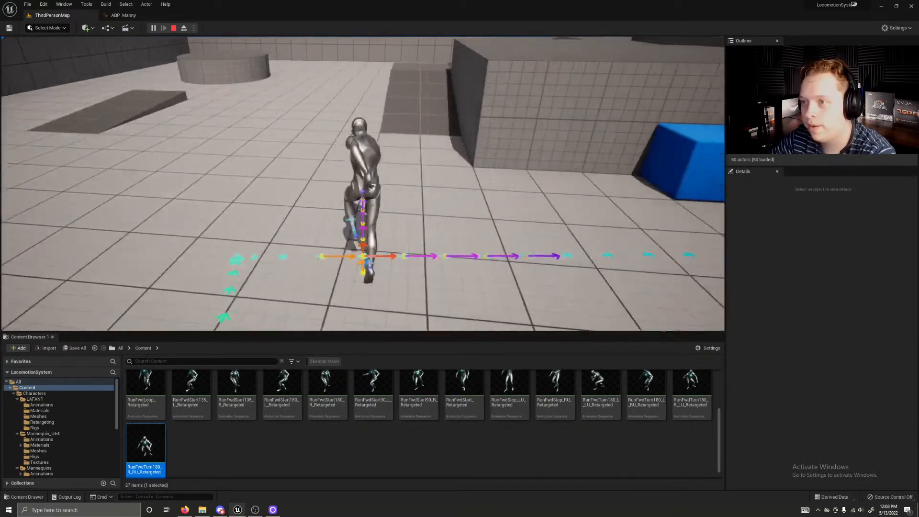
key(Escape)
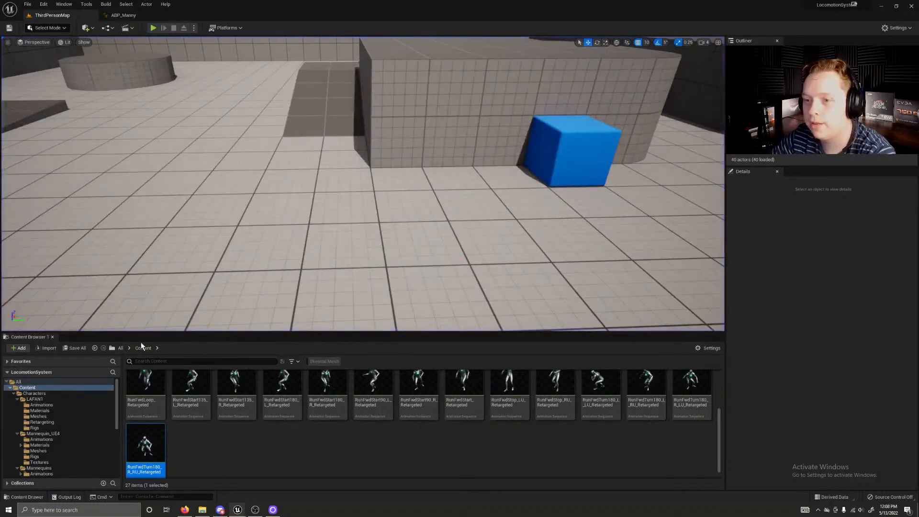
Open BP_ThirdPersonCharacter from Content > ThirdPerson > Blueprints.
click(121, 347)
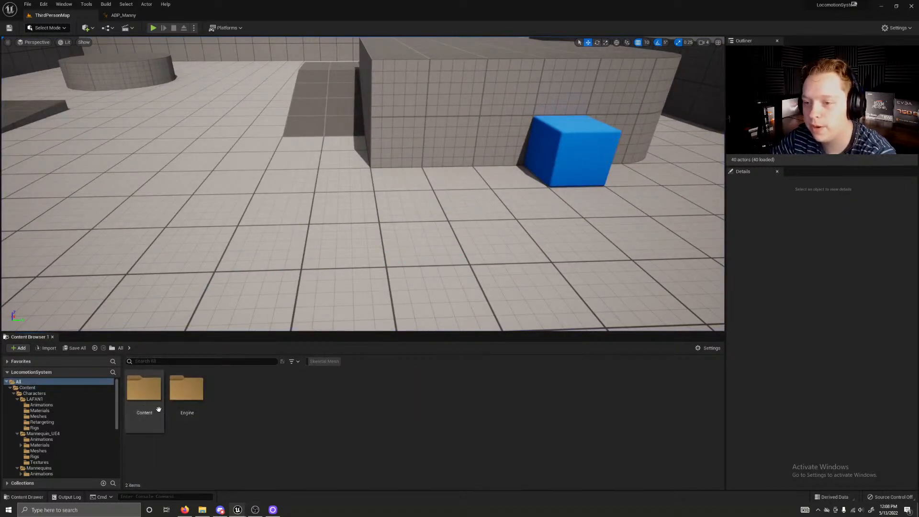
double_click(156, 409)
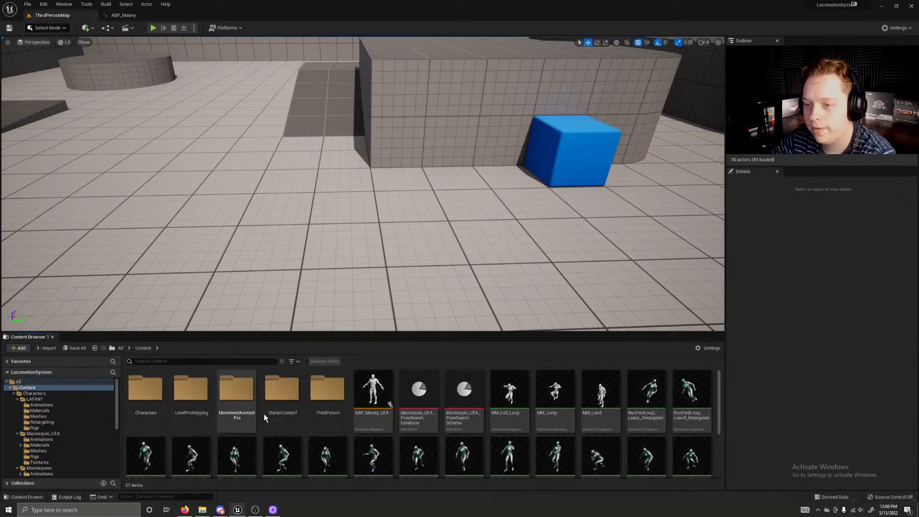
double_click(319, 412)
double_click(150, 413)
double_click(144, 390)
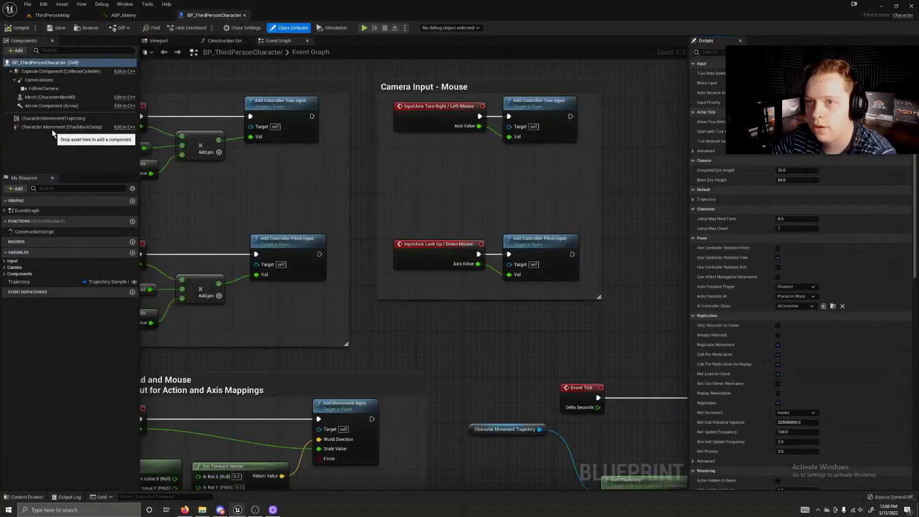
Search the Character Movement details for 'orient rota' and the class settings for 'yaw'.
click(52, 128)
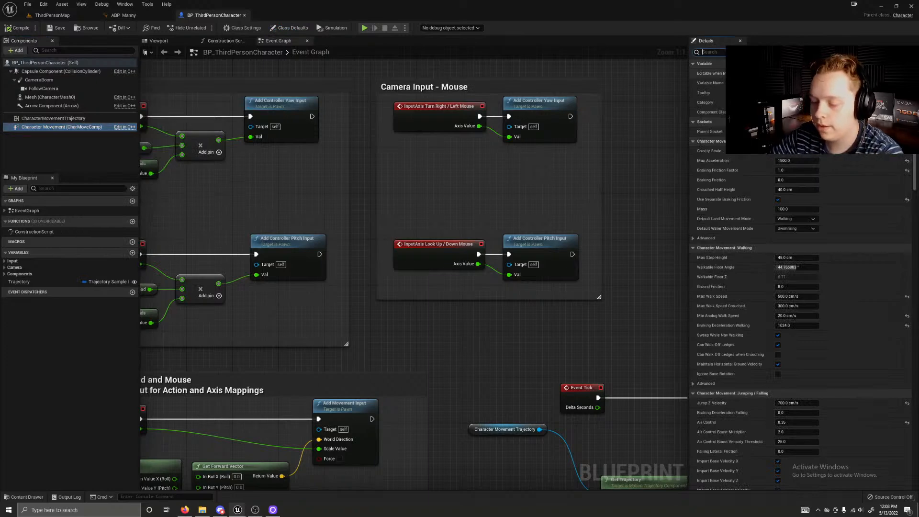
text(orie)
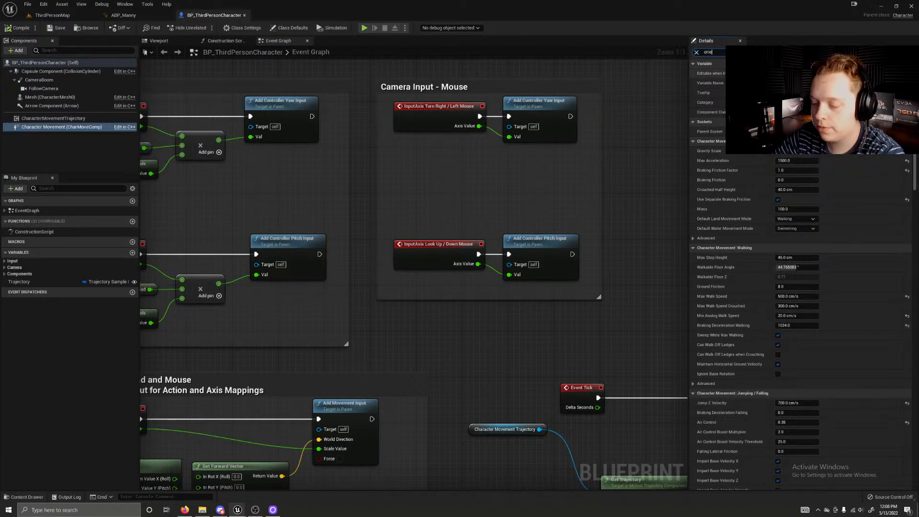
text(nt rota)
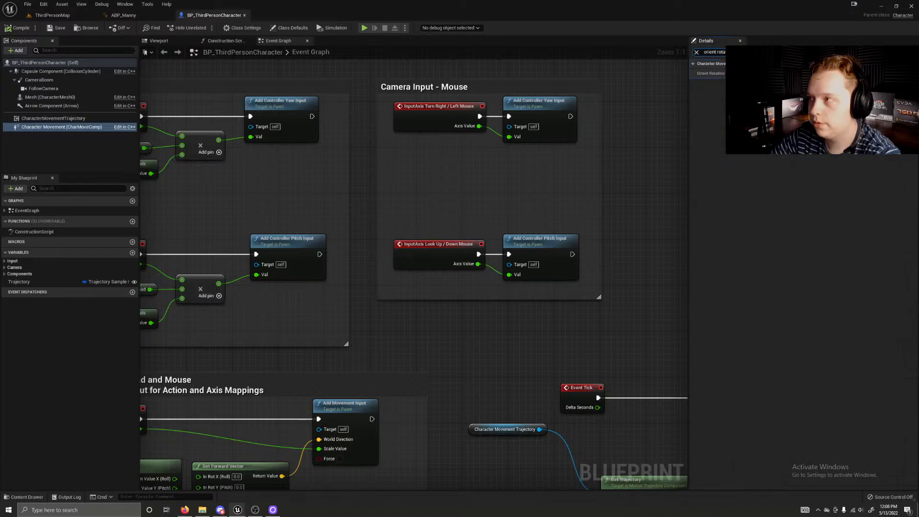
click(33, 62)
click(697, 52)
text(yaw)
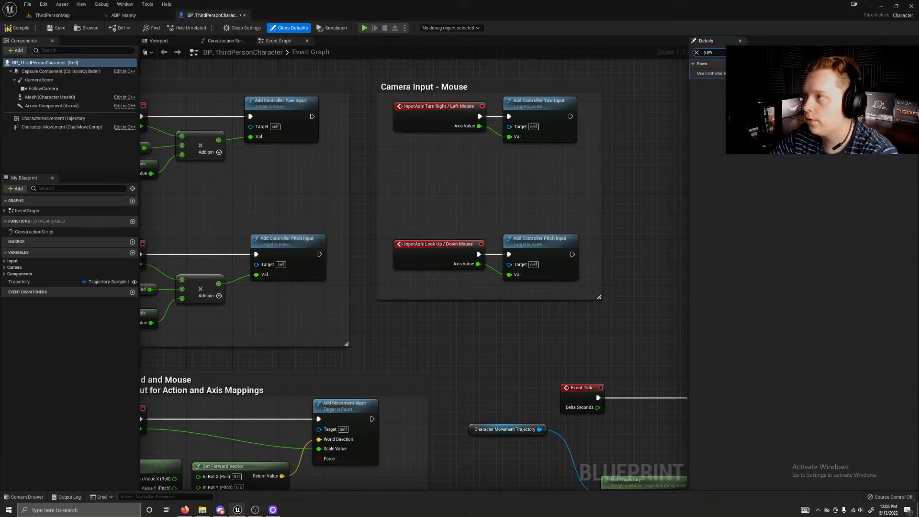
click(47, 14)
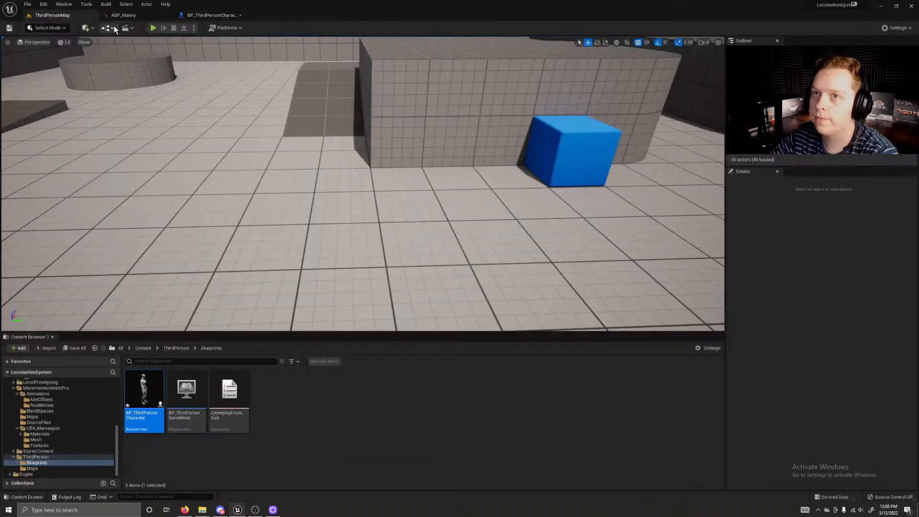
click(151, 28)
key(w)
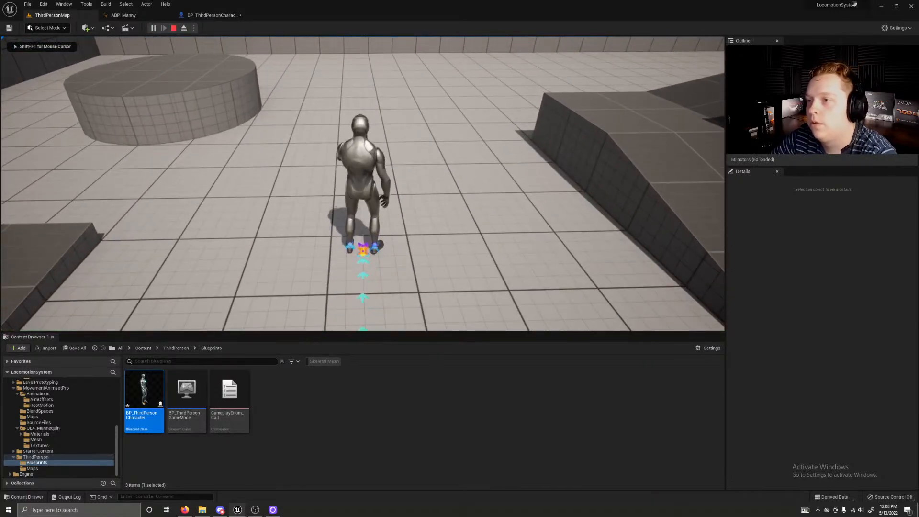
key(w)
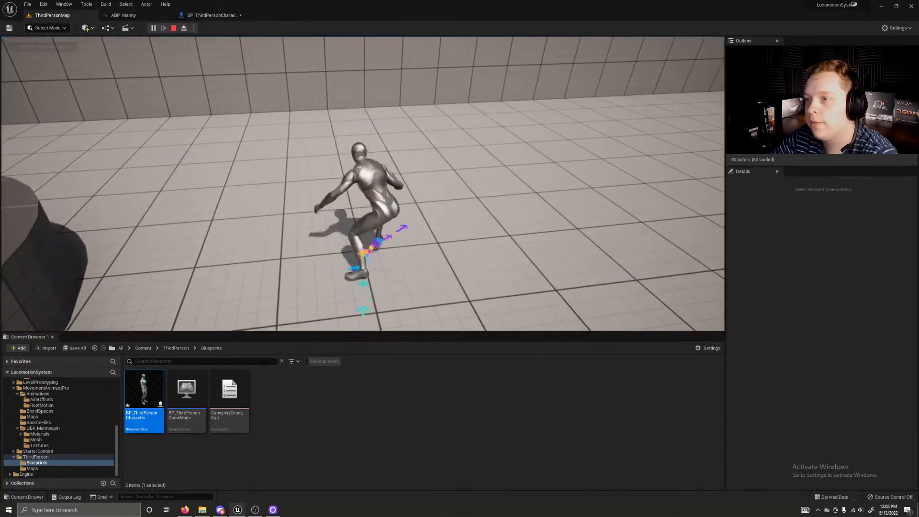
key(w)
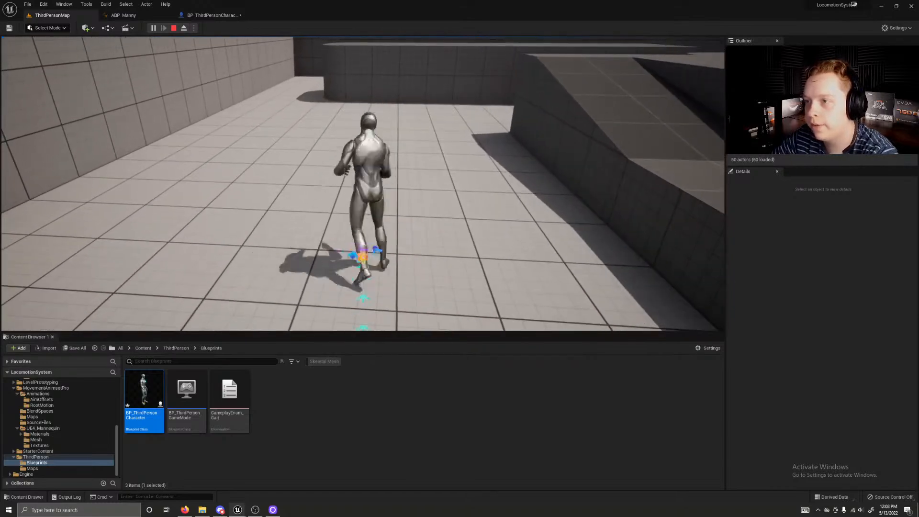
key(w)
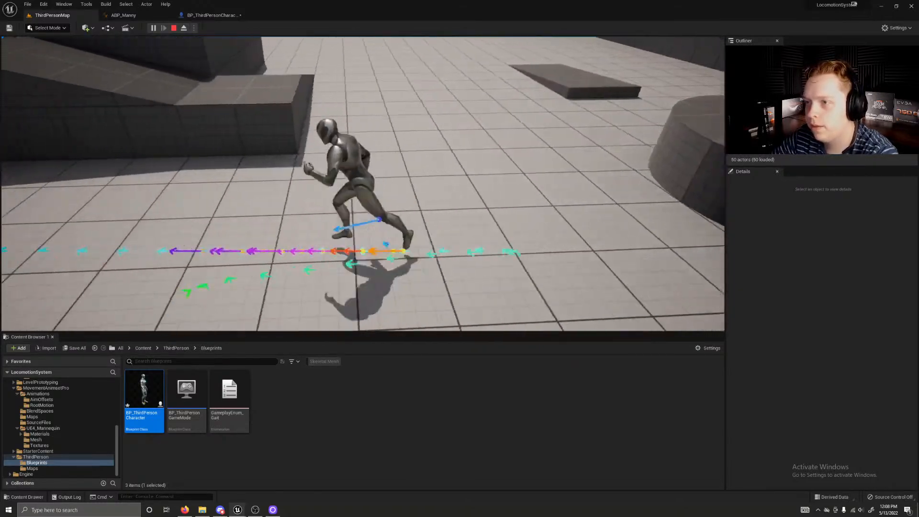
key(a)
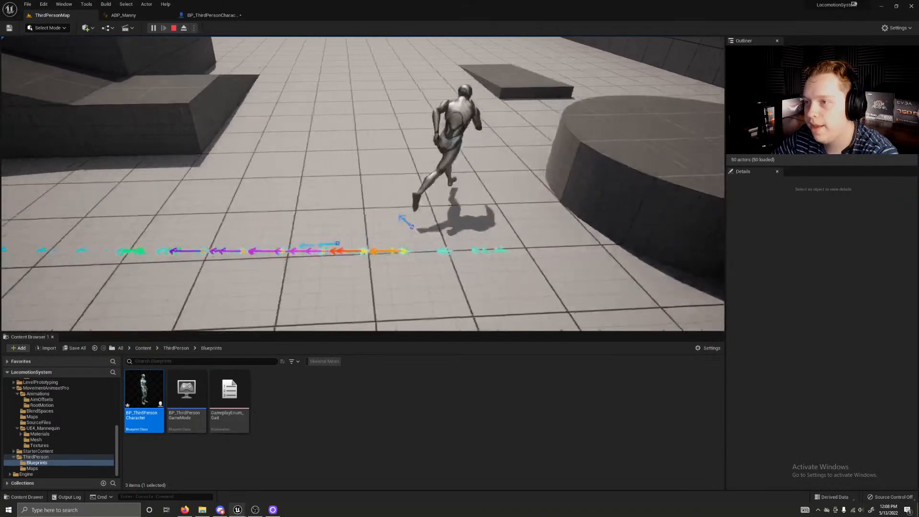
key(d)
key(a)
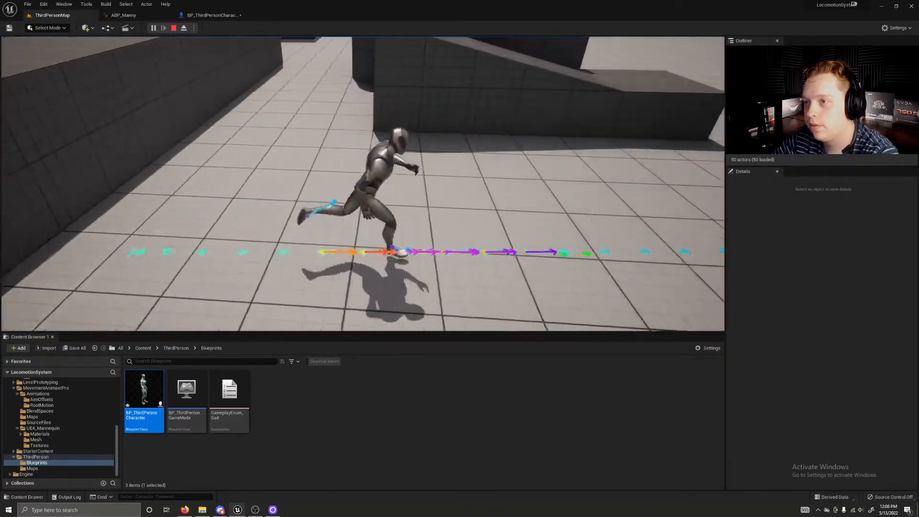
key(w)
key(s)
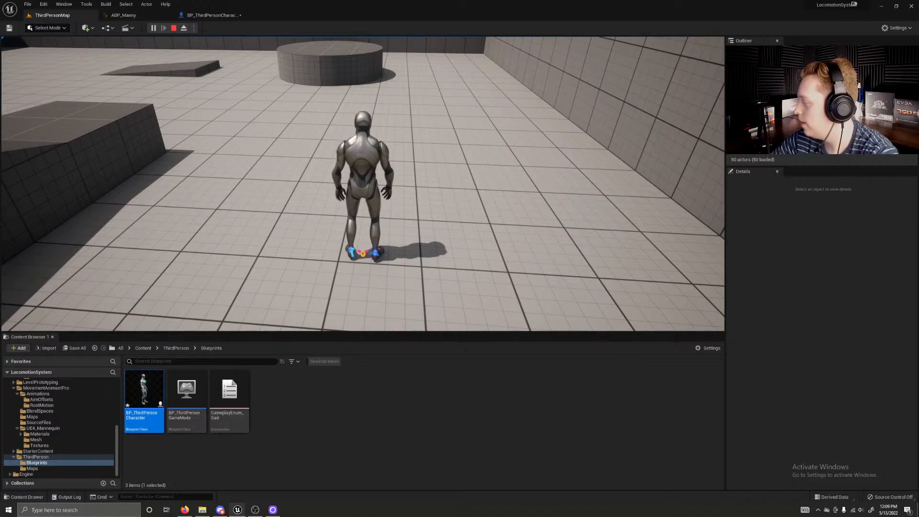
key(space)
key(space)
key(space)
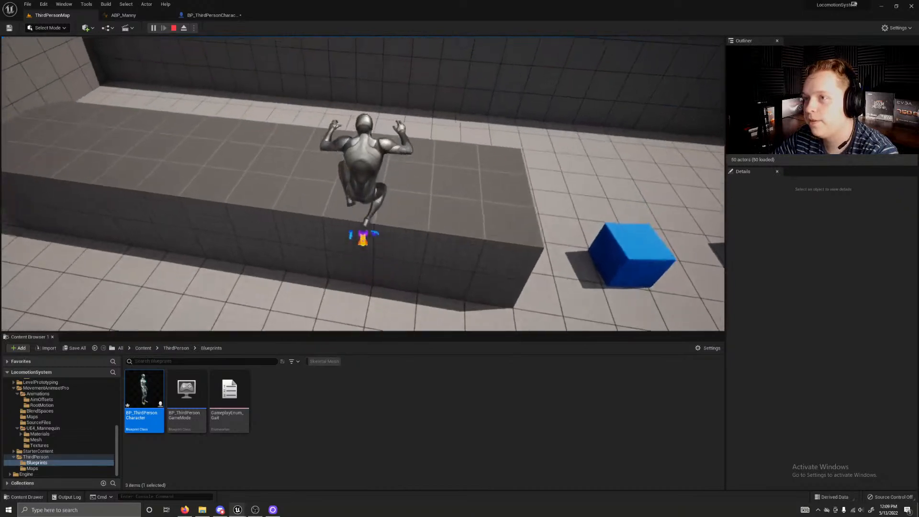
key(space)
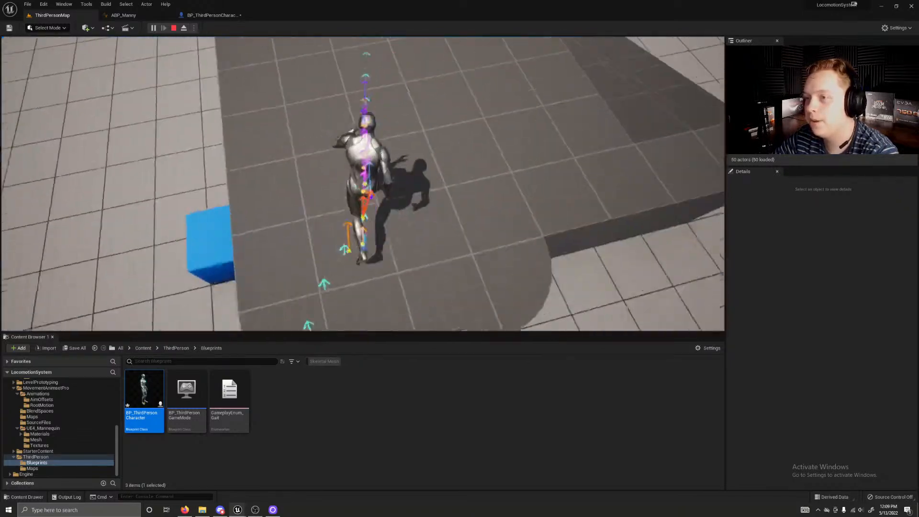
key(space)
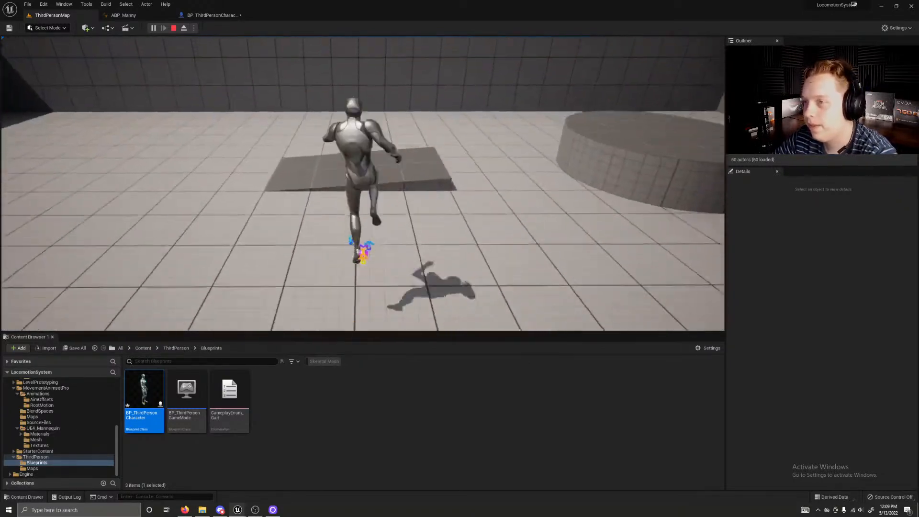
key(space)
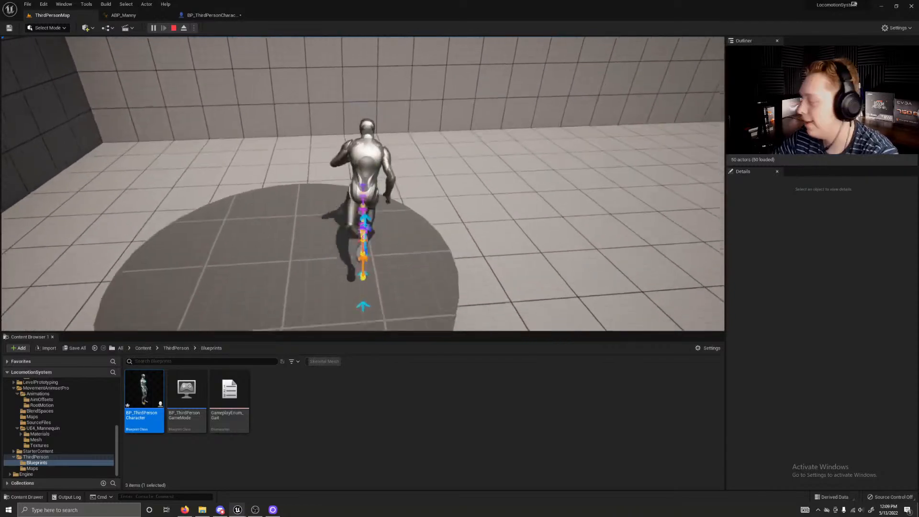
key(w)
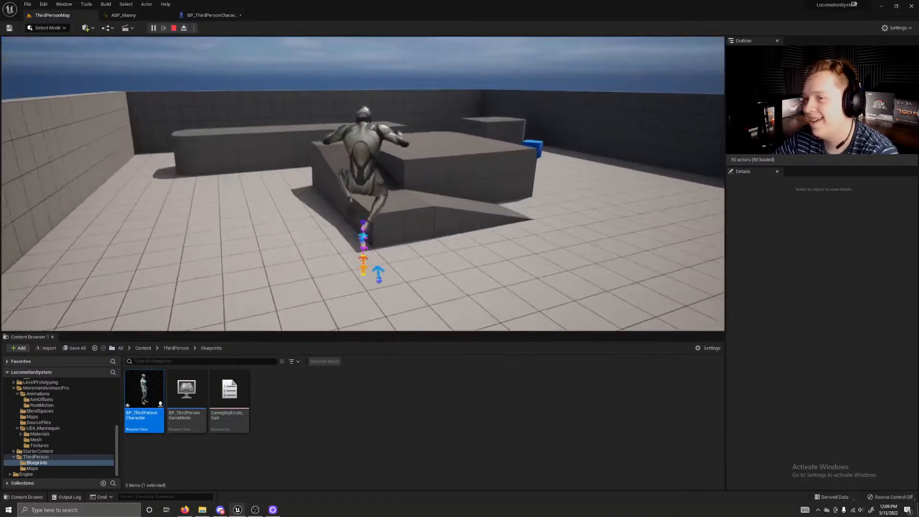
key(Escape)
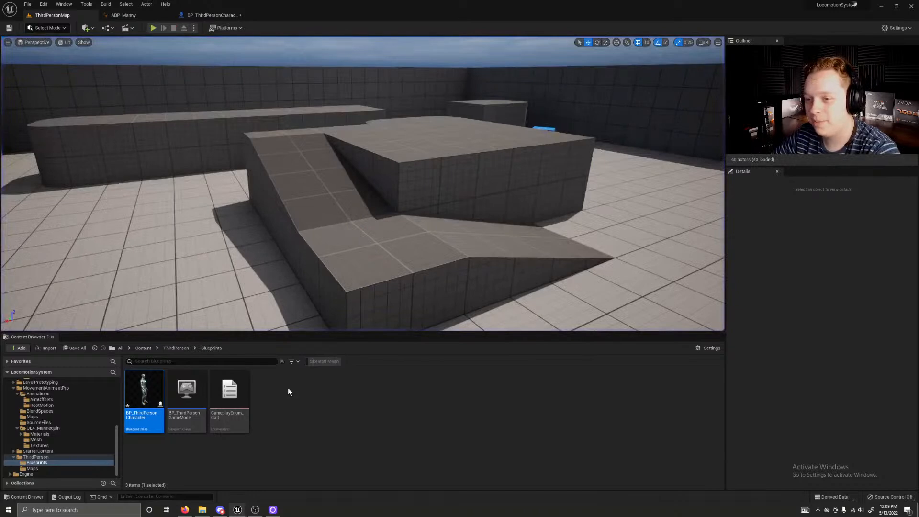
Select all animation sequences in Content from MM_Fall_Loop onward and open them in Bulk Edit via Property Matrix.
click(168, 348)
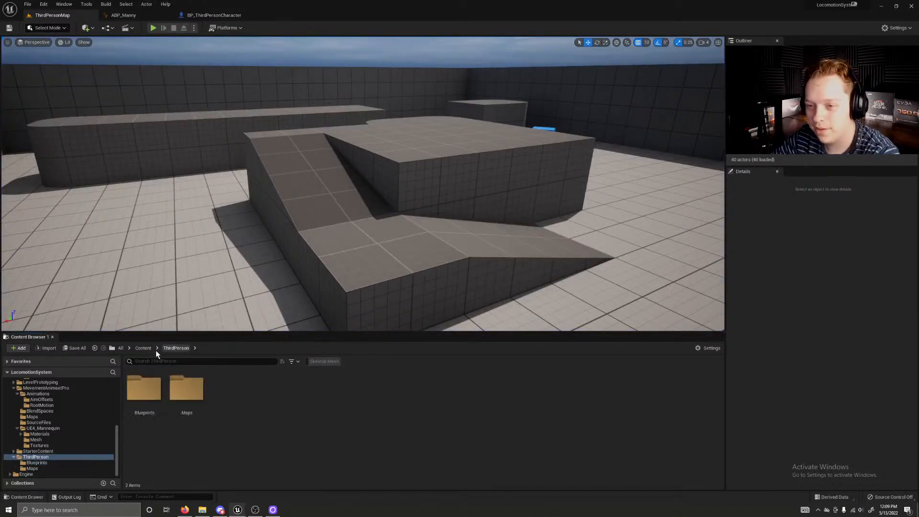
click(147, 350)
click(510, 401)
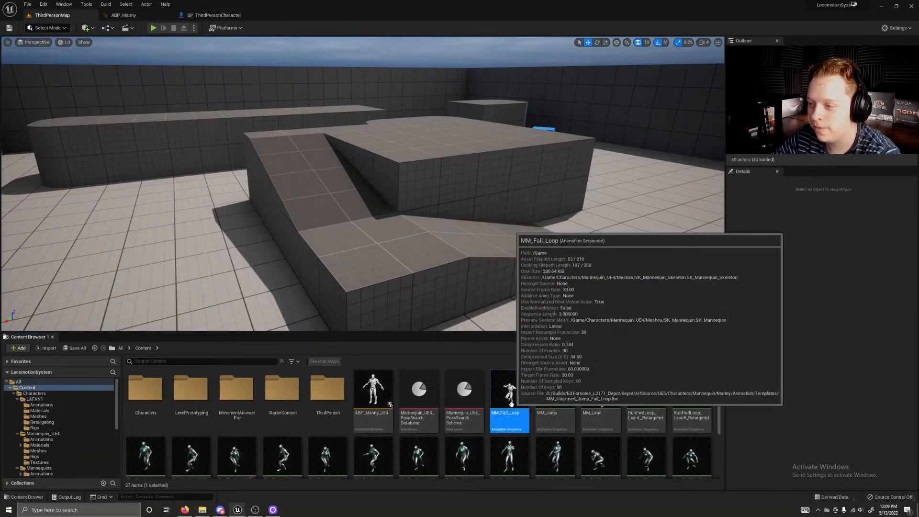
scroll(469, 431, down, 3)
click(146, 445)
shift+click(258, 405)
right_click(282, 389)
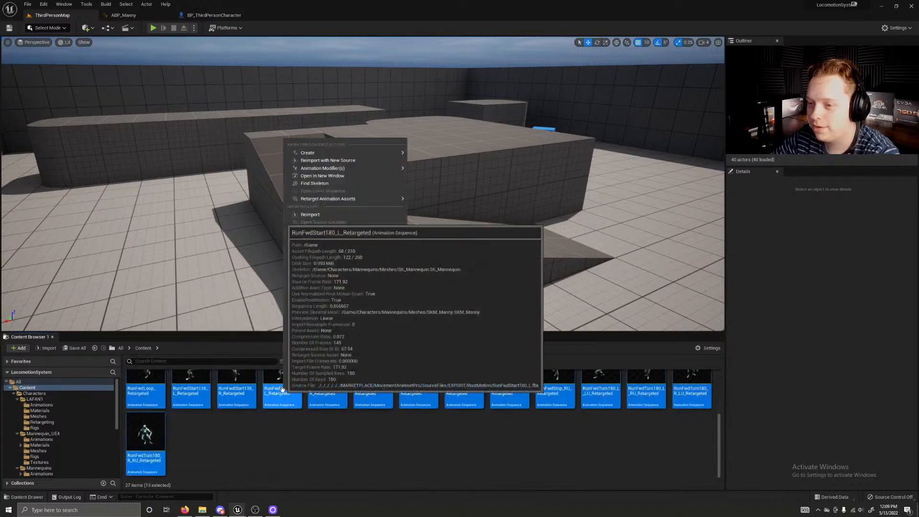
mouse_move(351, 198)
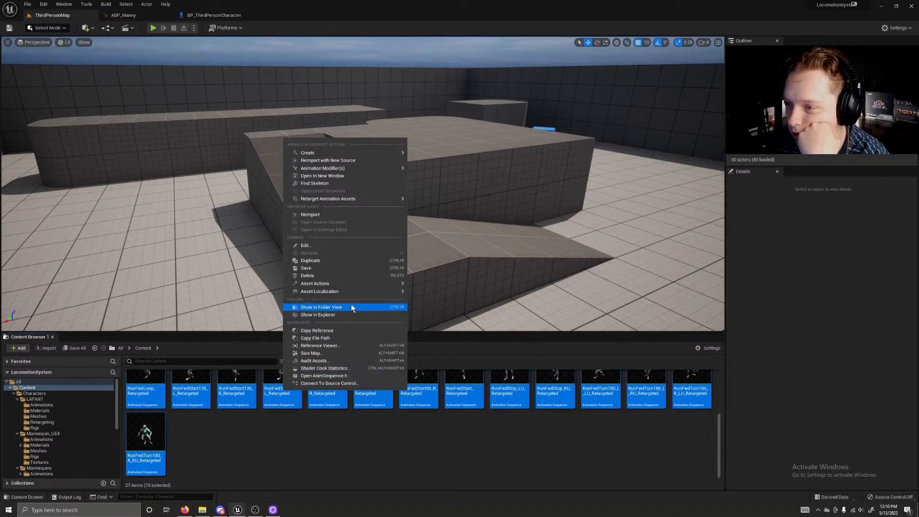
mouse_move(343, 285)
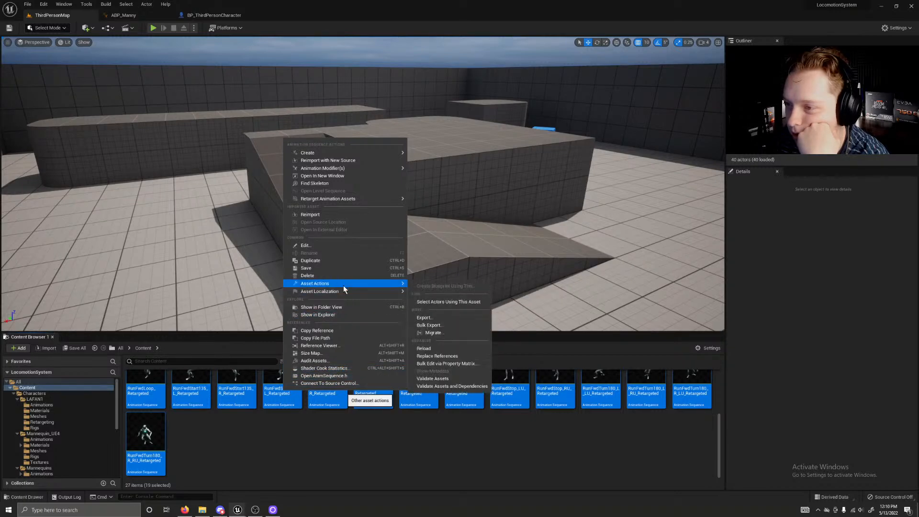
click(442, 364)
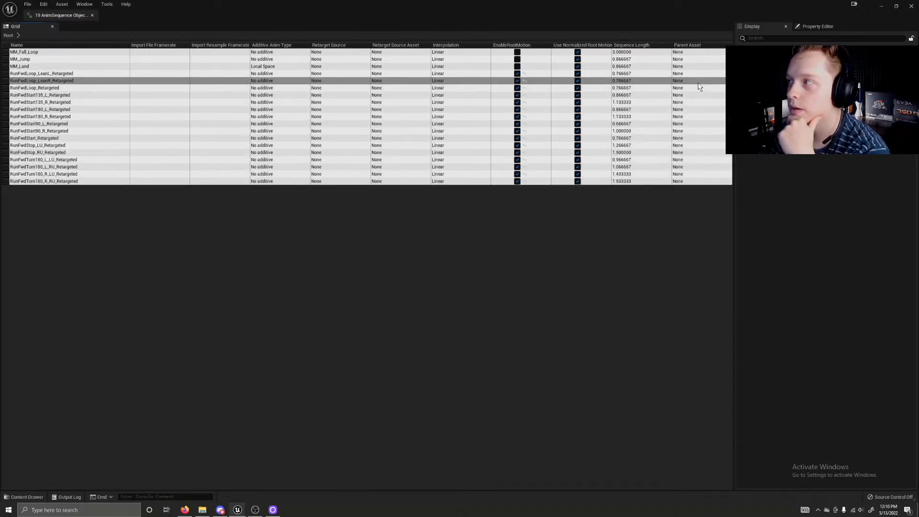
Review EnableRootMotion for MM_Fall_Loop, MM_Jump, MM_Land and the RunFwd loop and start rows.
click(740, 49)
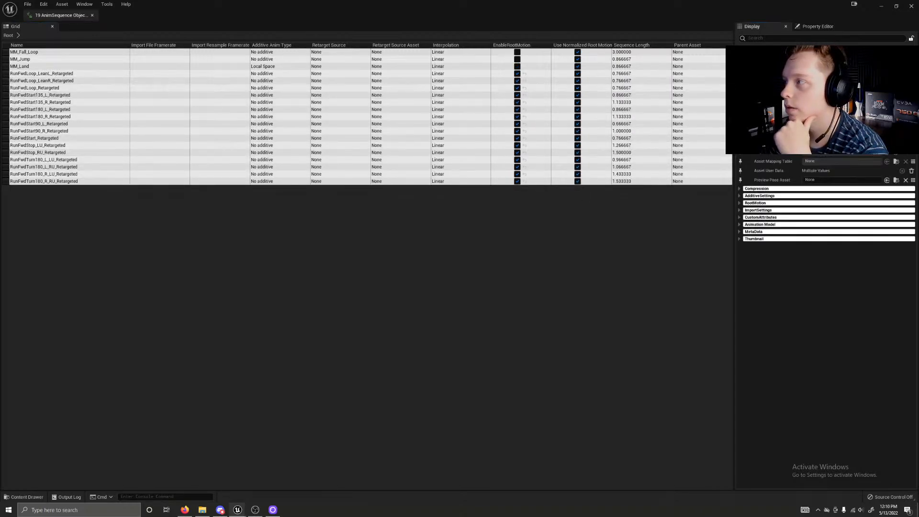
click(740, 49)
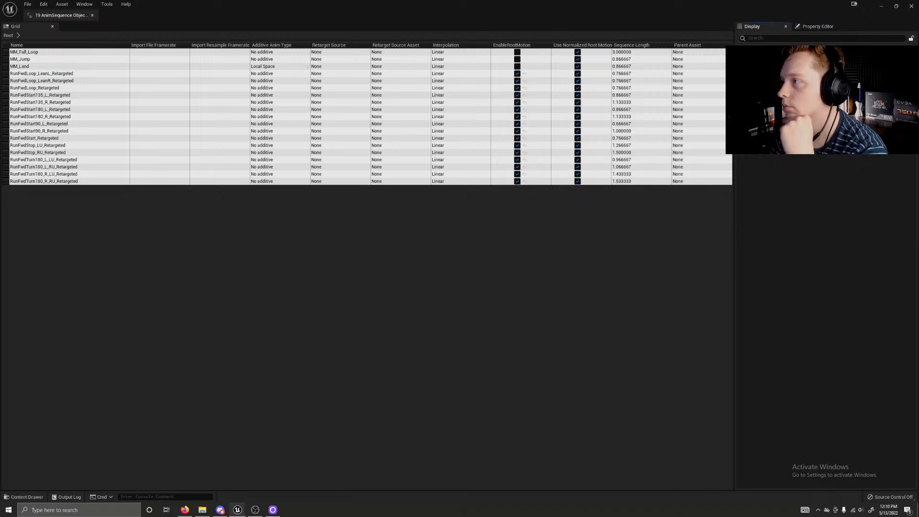
click(117, 53)
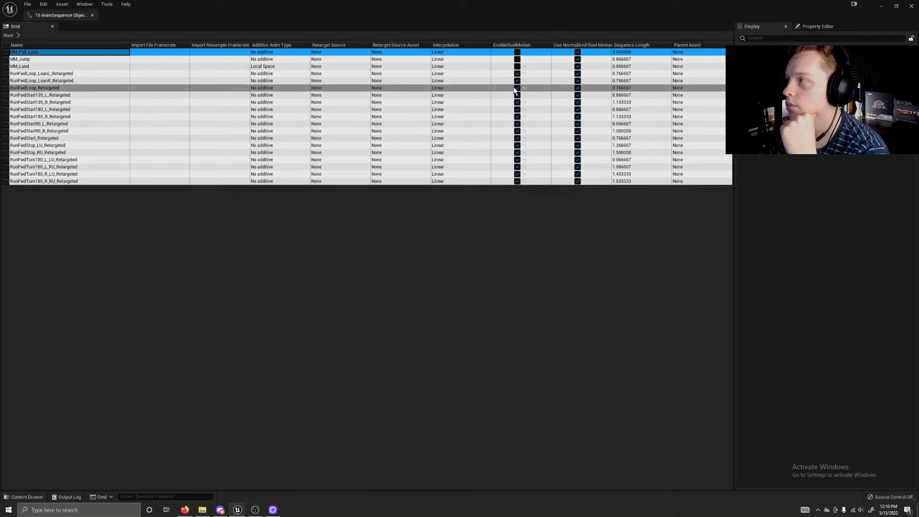
click(109, 60)
click(108, 65)
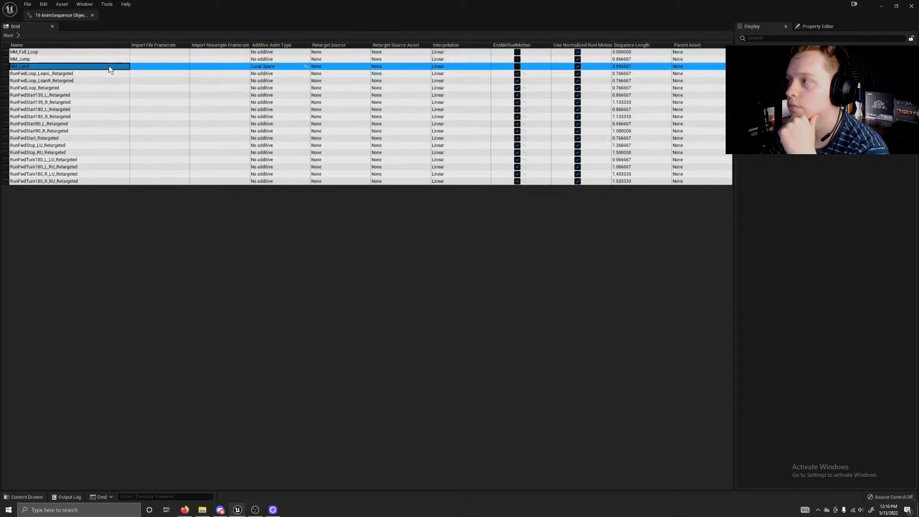
click(109, 72)
click(109, 80)
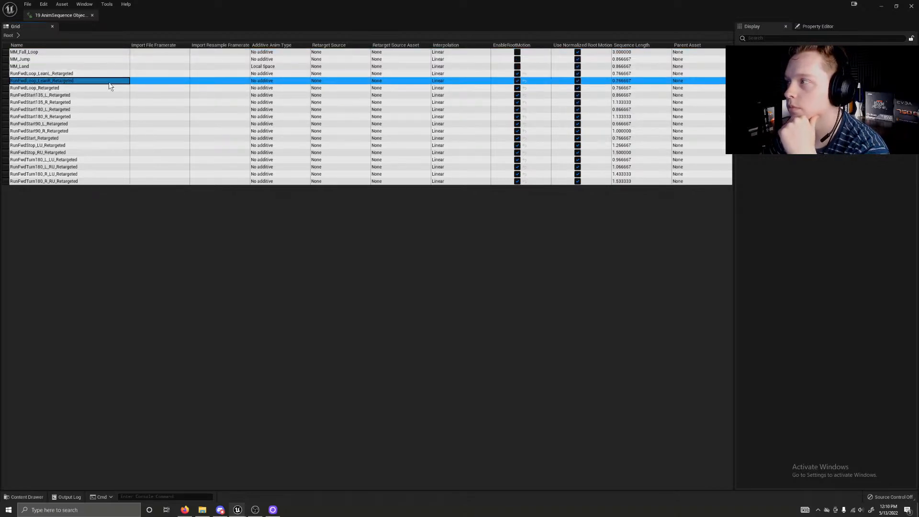
click(108, 87)
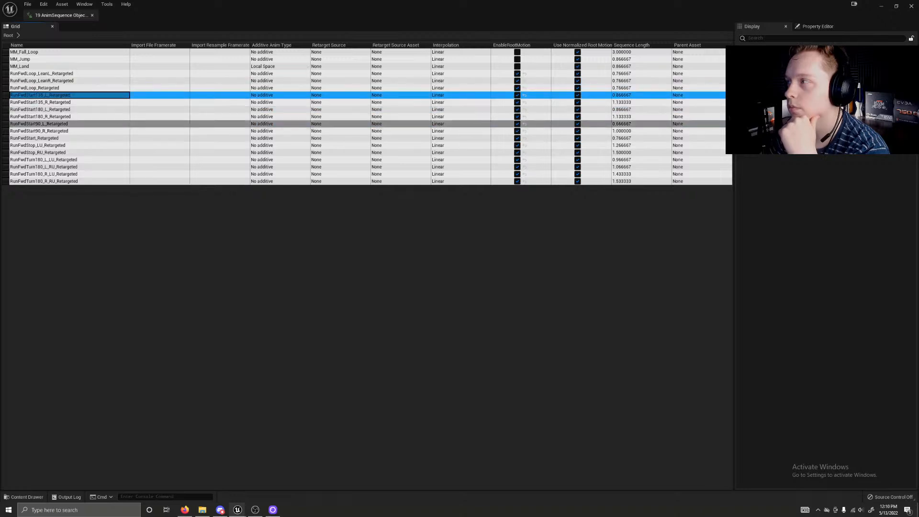
click(110, 95)
click(123, 102)
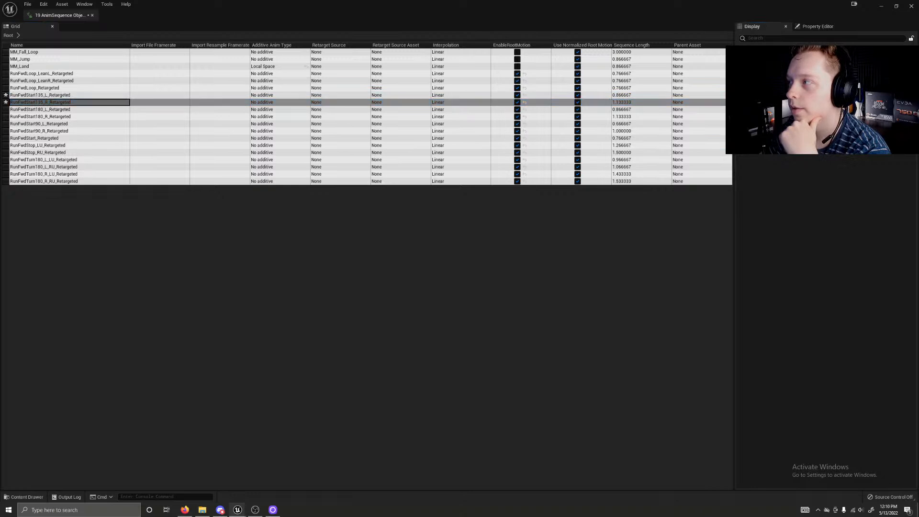
shift+click(145, 110)
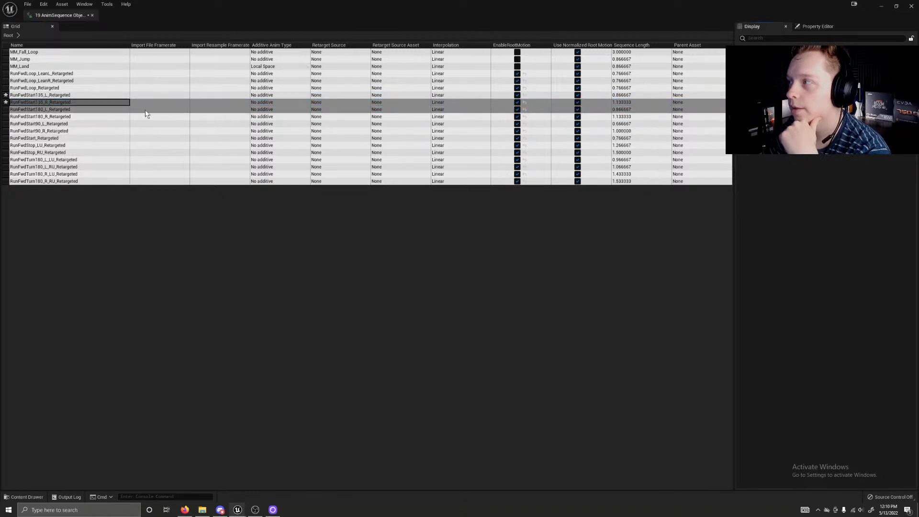
Check root motion on the remaining RunFwdStart, Stop and Turn180 retargeted sequences.
click(104, 118)
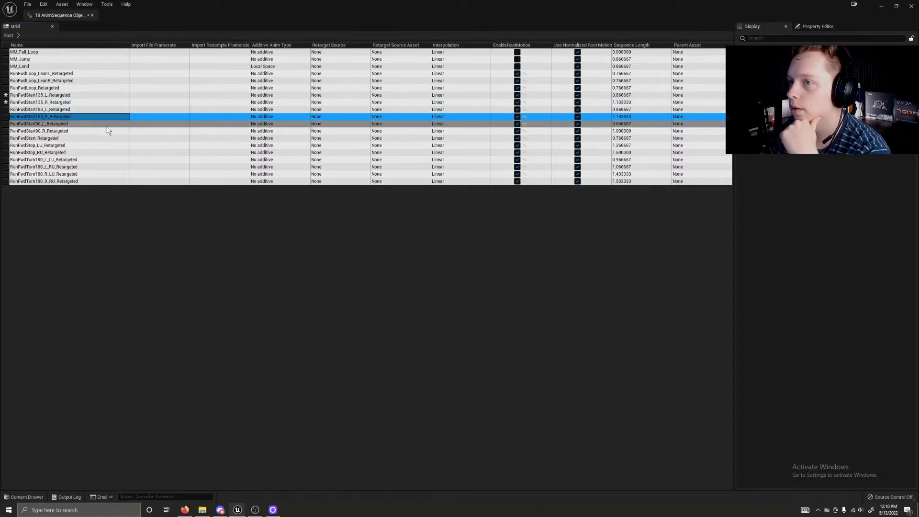
click(106, 123)
click(108, 131)
click(109, 138)
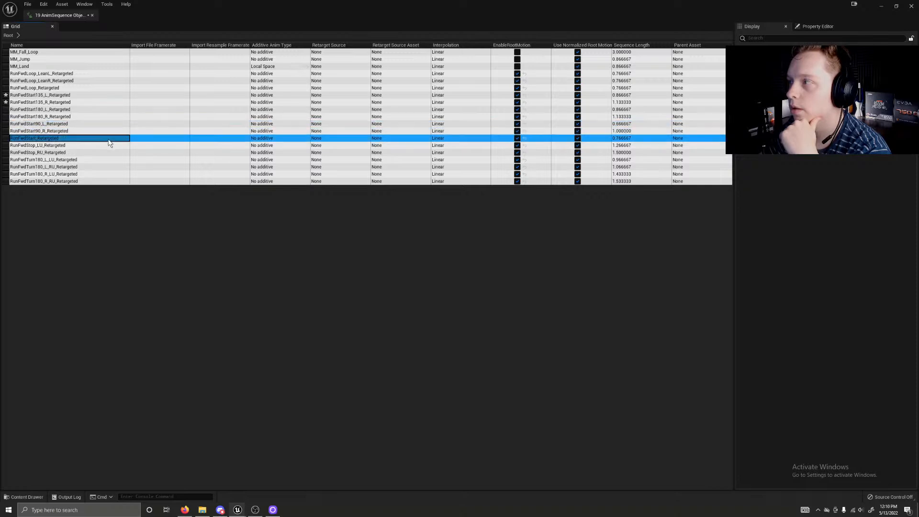
click(108, 145)
click(108, 152)
click(107, 159)
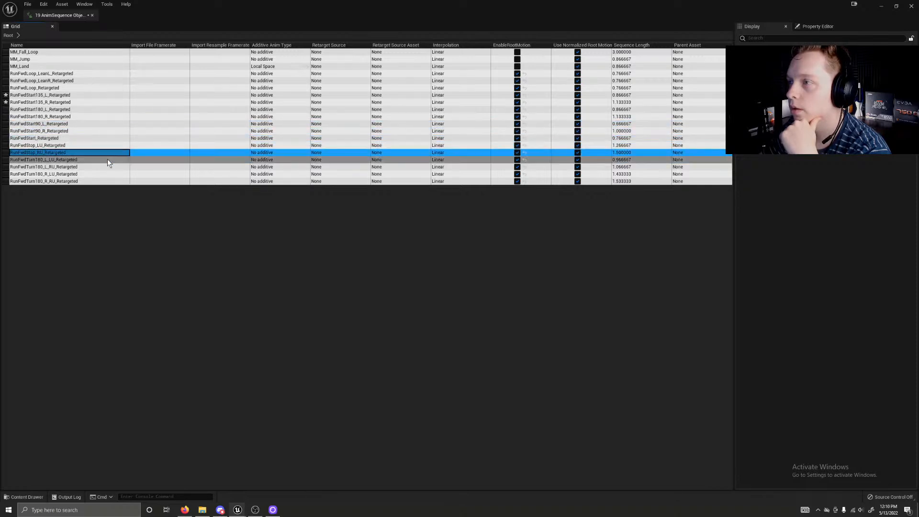
click(107, 166)
click(109, 174)
click(108, 181)
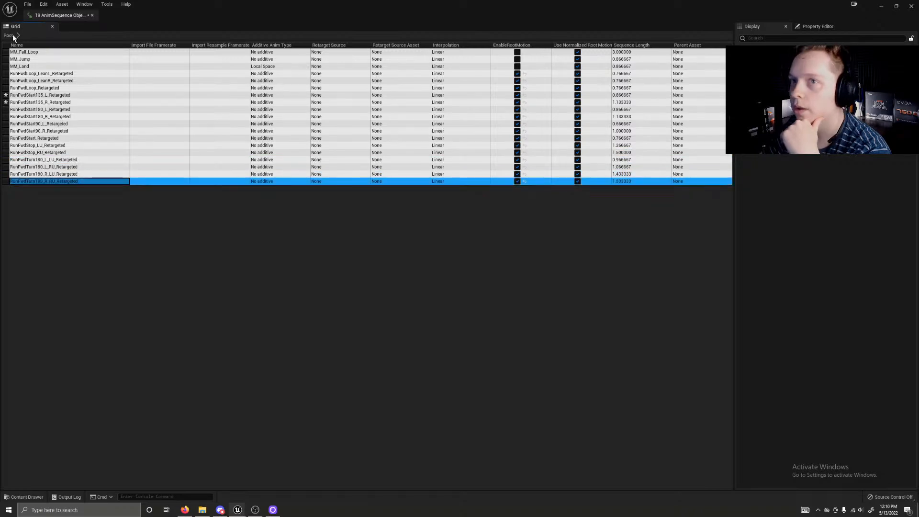
Close the Property Matrix grid and AnimSequence tabs, then use the File menu.
click(53, 27)
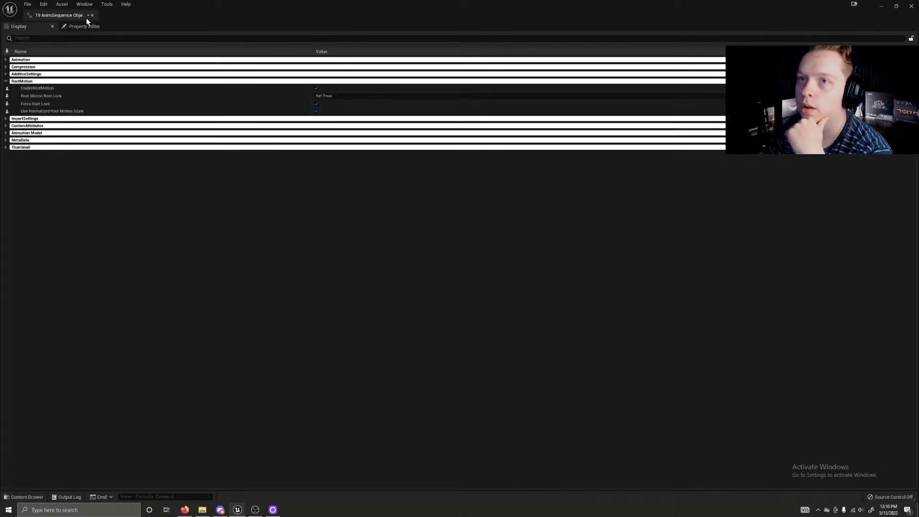
click(92, 15)
click(29, 4)
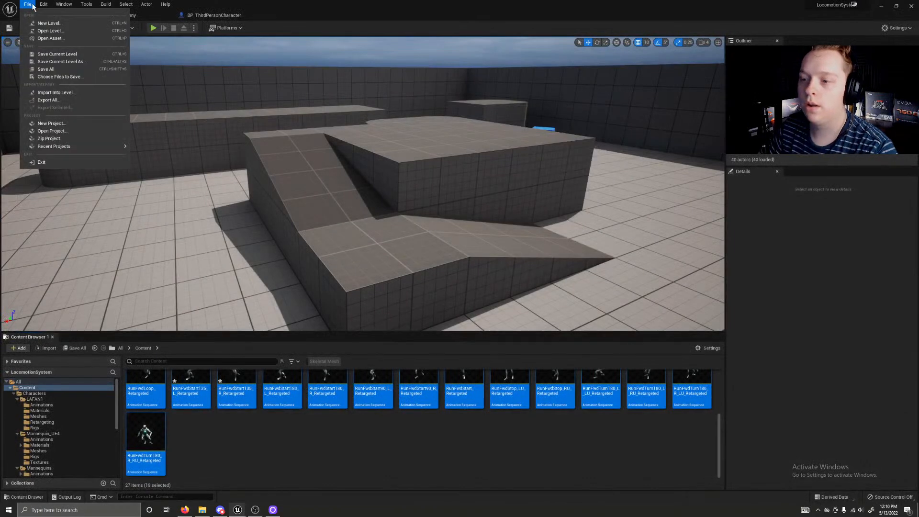
click(68, 68)
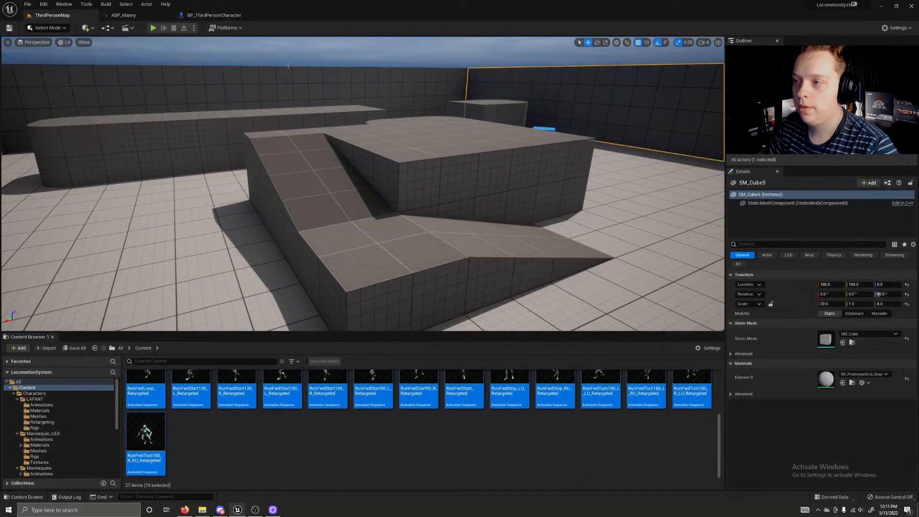
click(153, 28)
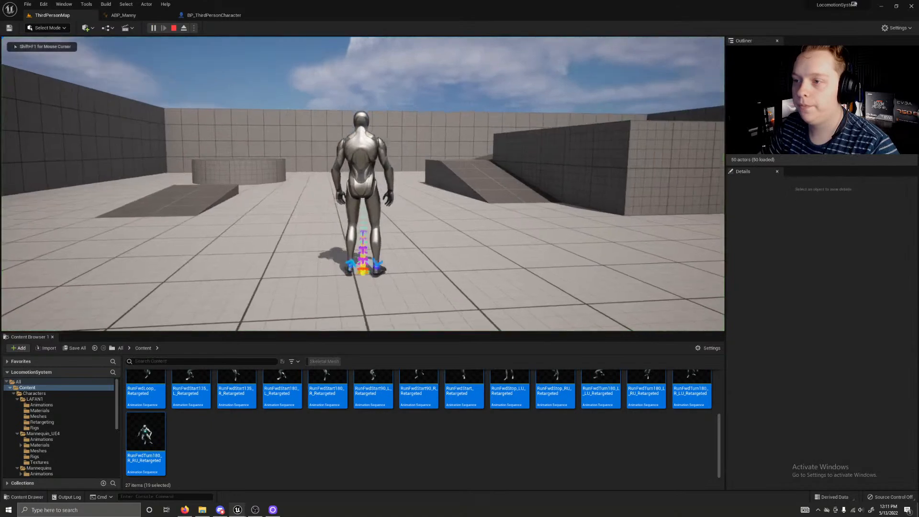
key(w)
key(a)
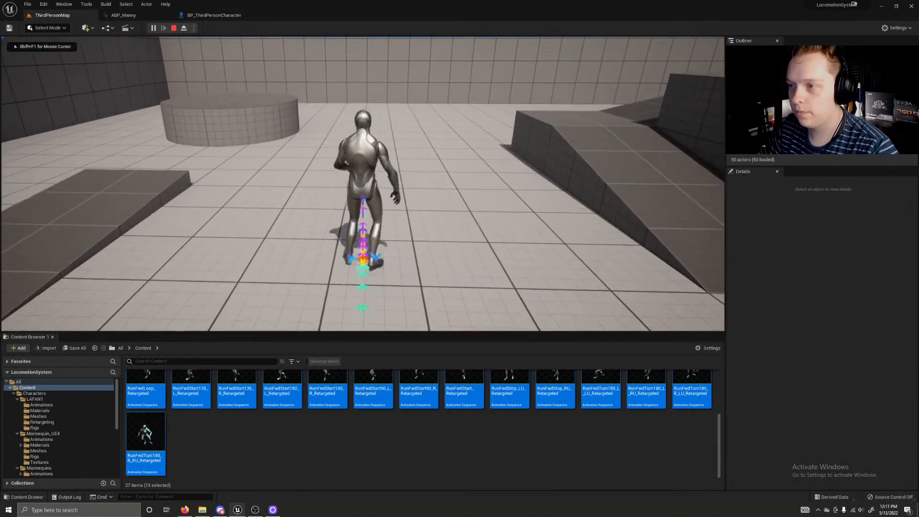
key(w)
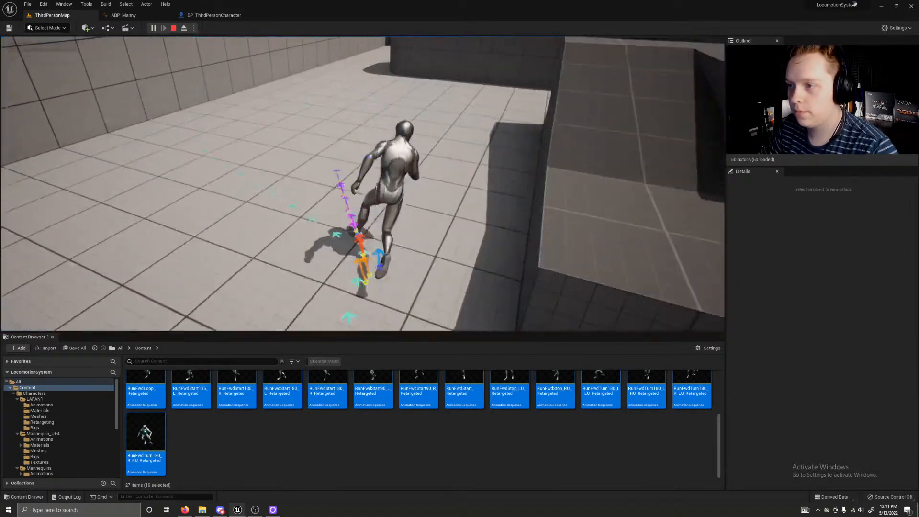
key(a)
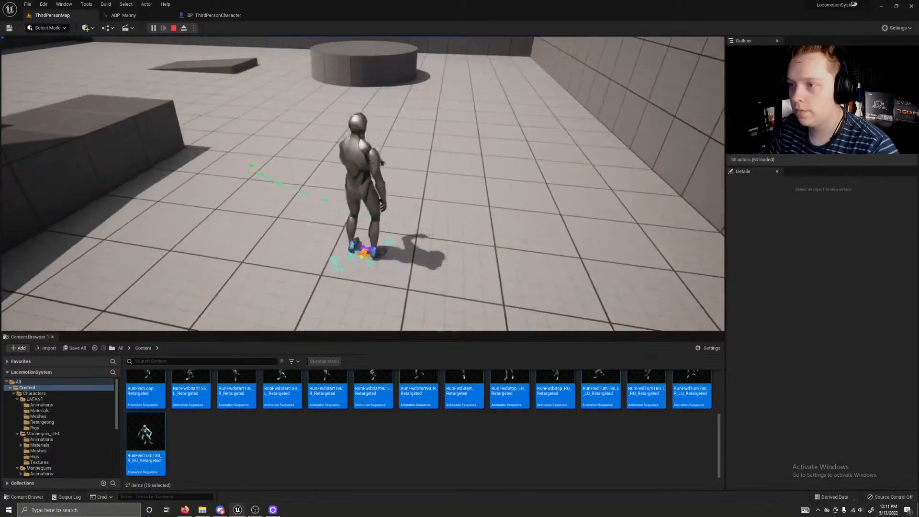
key(w)
key(a)
key(s)
key(a)
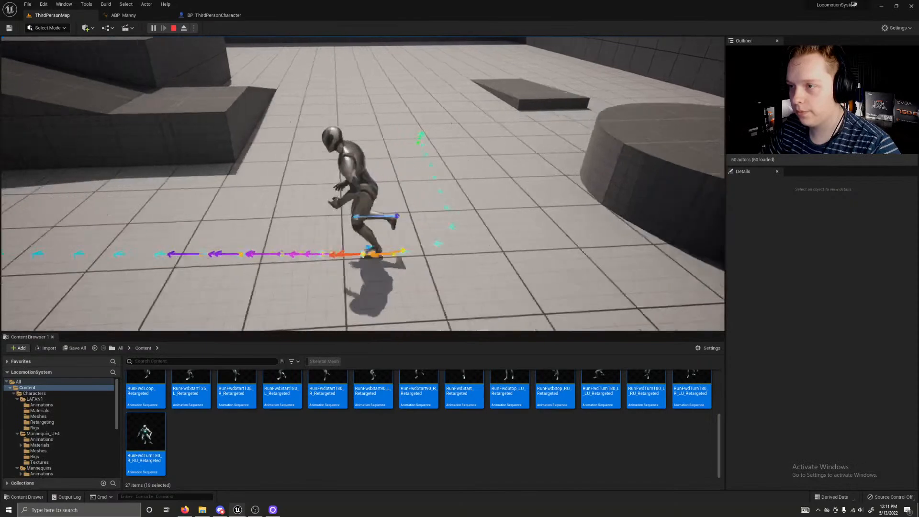
key(a)
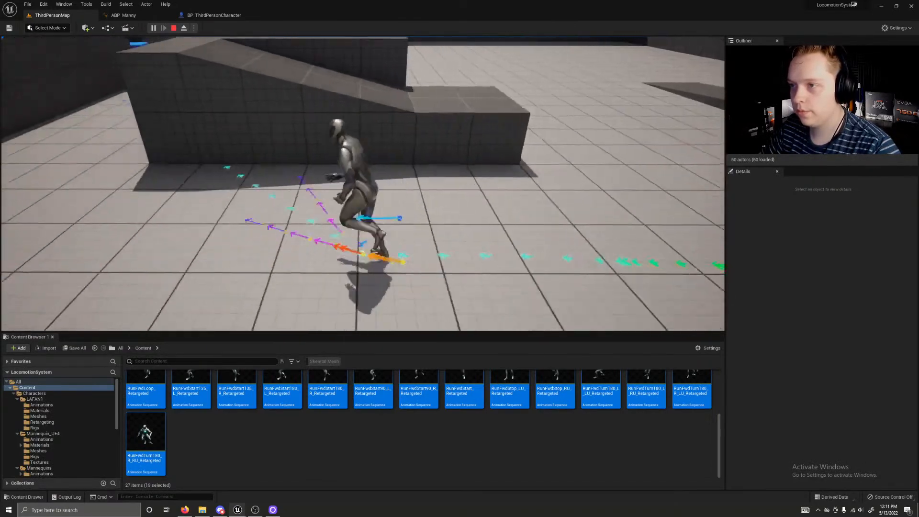
key(w)
key(a)
key(d)
key(a)
key(d)
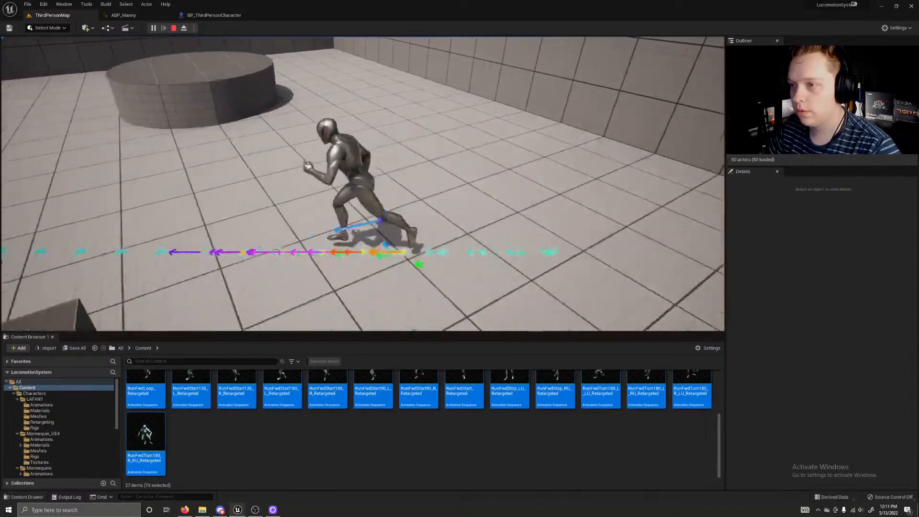
key(a)
key(Escape)
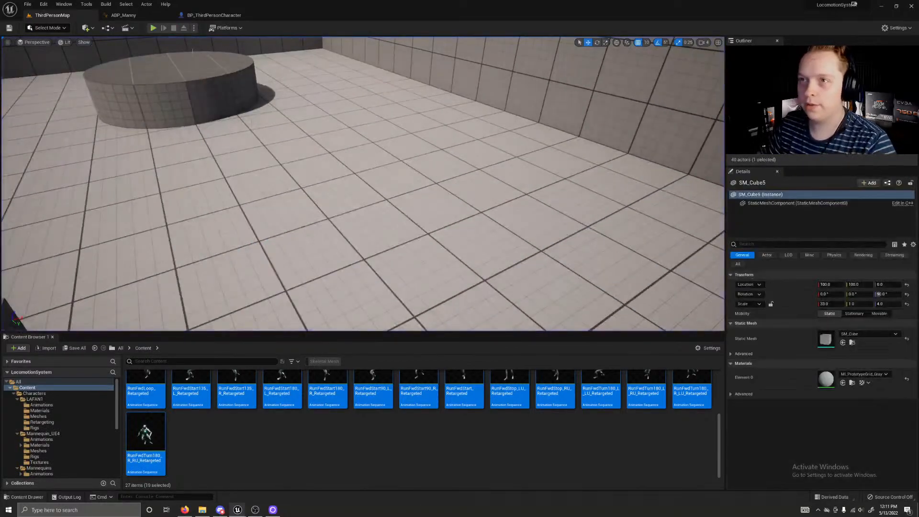
click(213, 15)
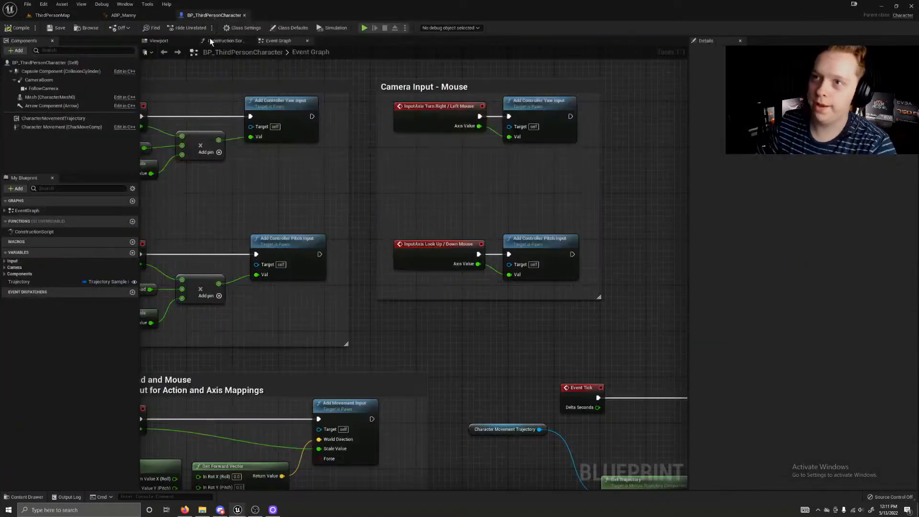
click(58, 127)
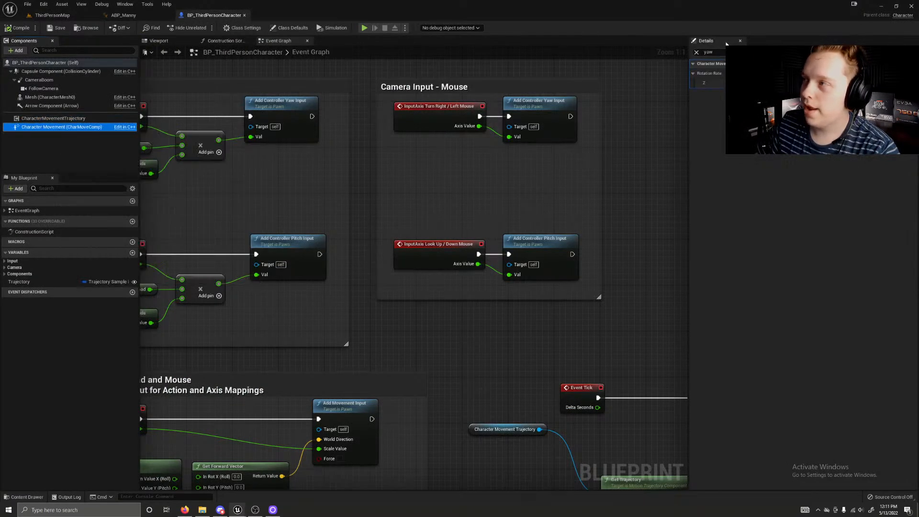
click(696, 52)
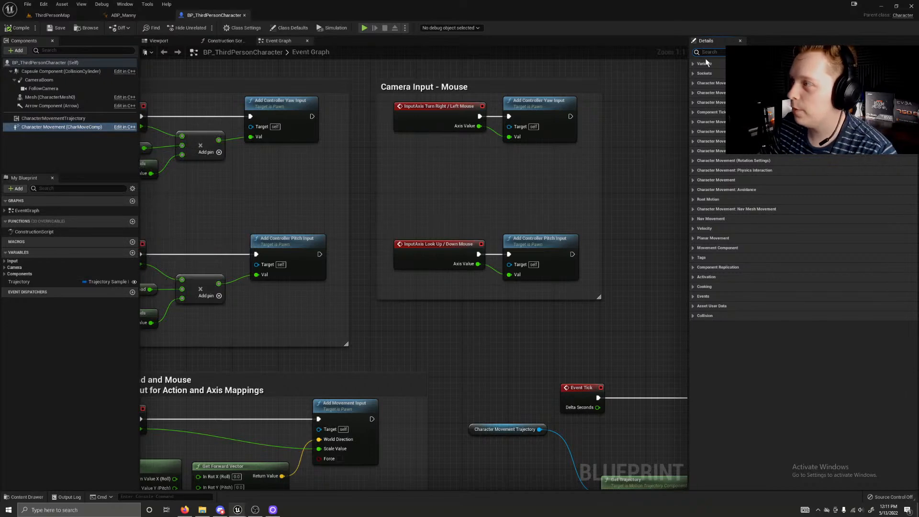
text(movement speed)
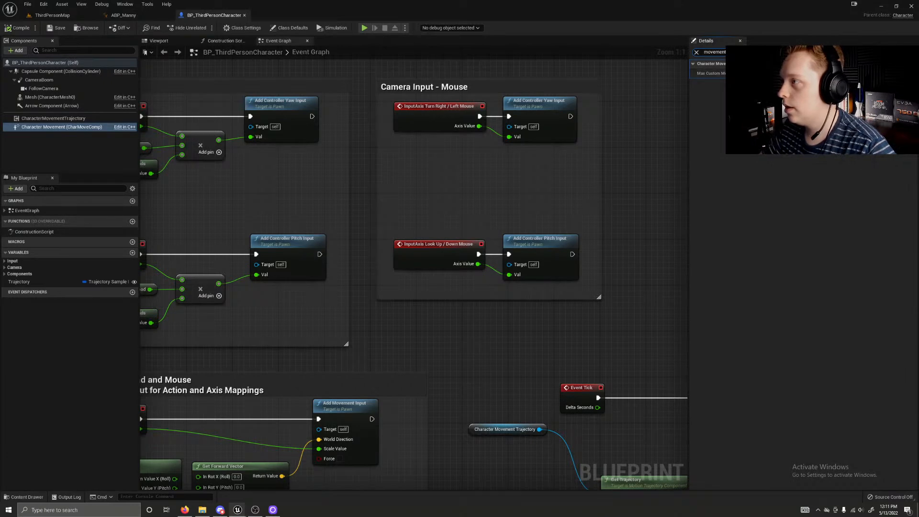
key(ctrl+a)
text(walk)
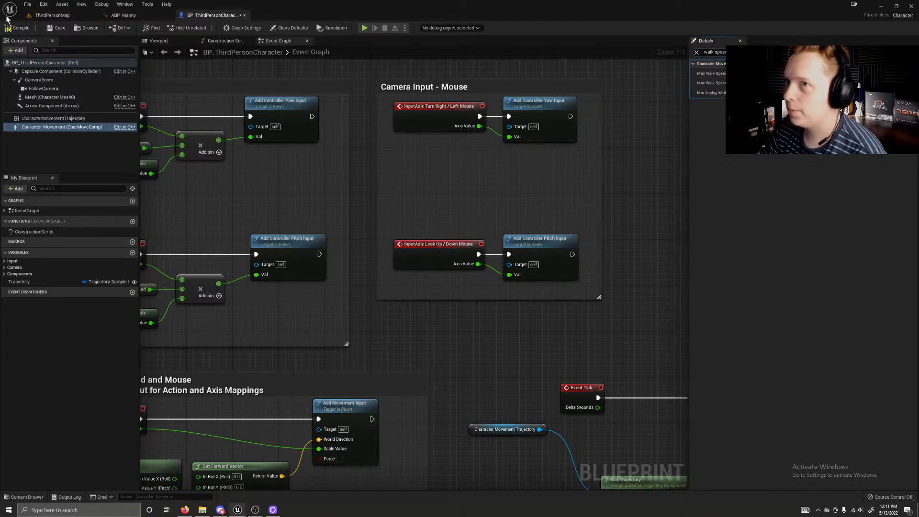
click(51, 16)
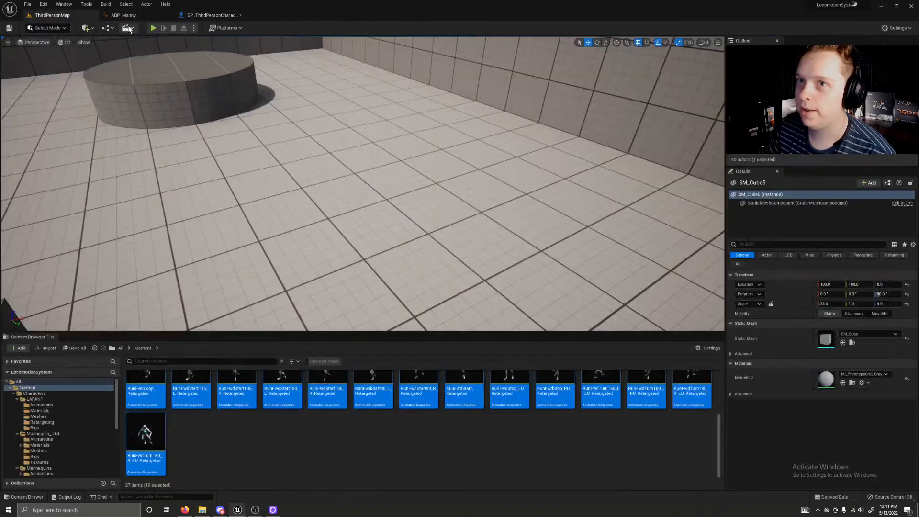
Start a Play In Editor test and run the mannequin forward, freeing the mouse with Shift+F1.
click(157, 28)
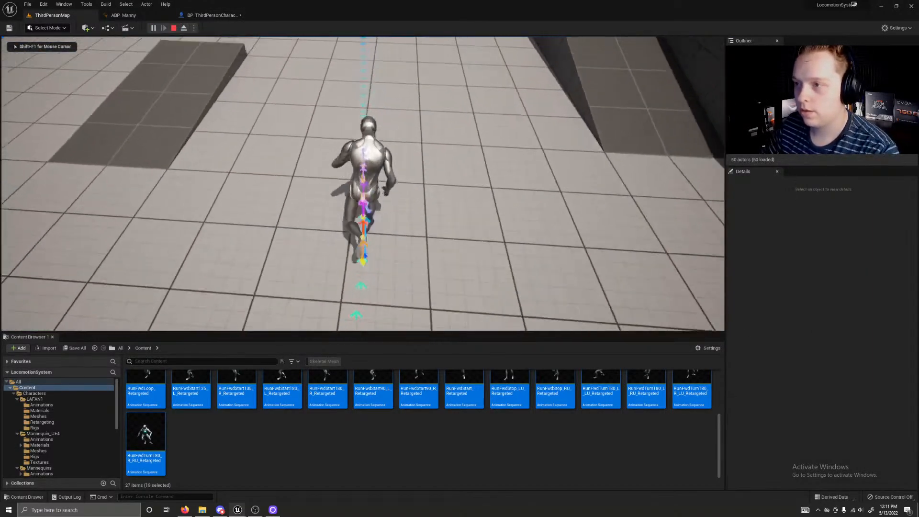
key(w)
key(shift+F1)
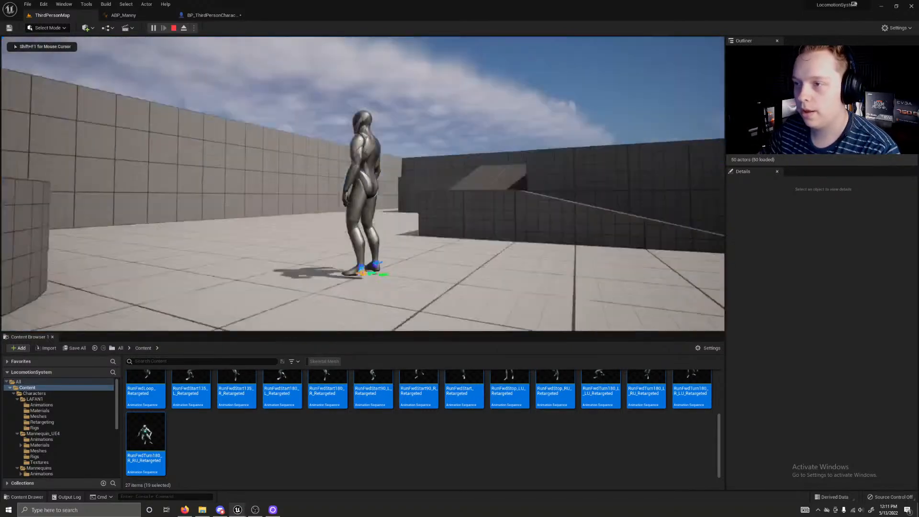
key(w)
key(shift+F1)
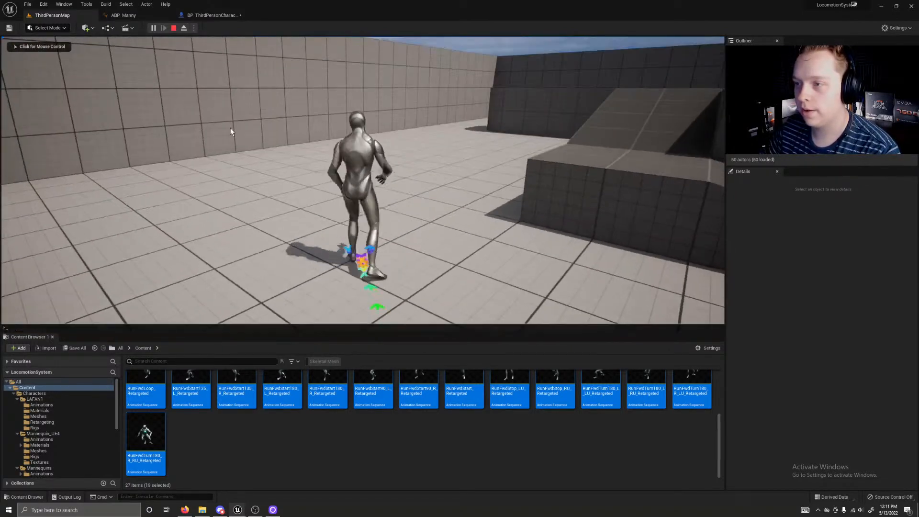
click(231, 128)
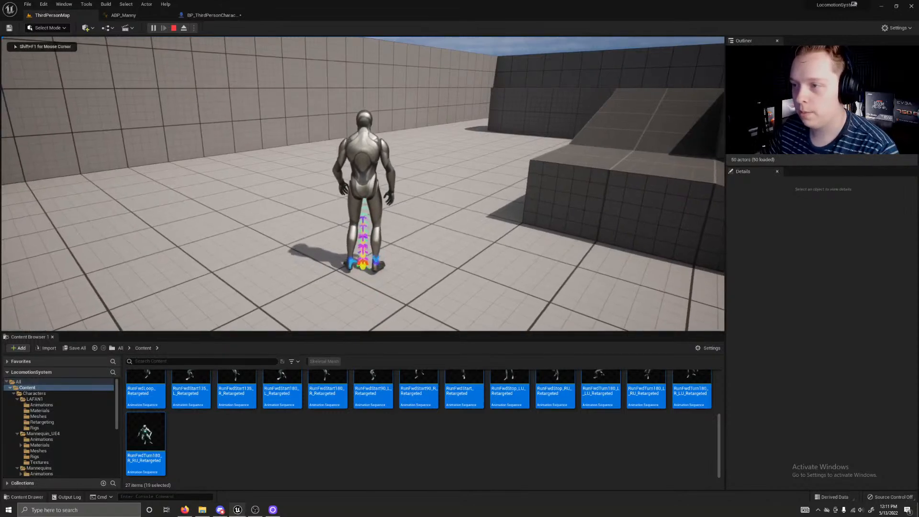
key(w)
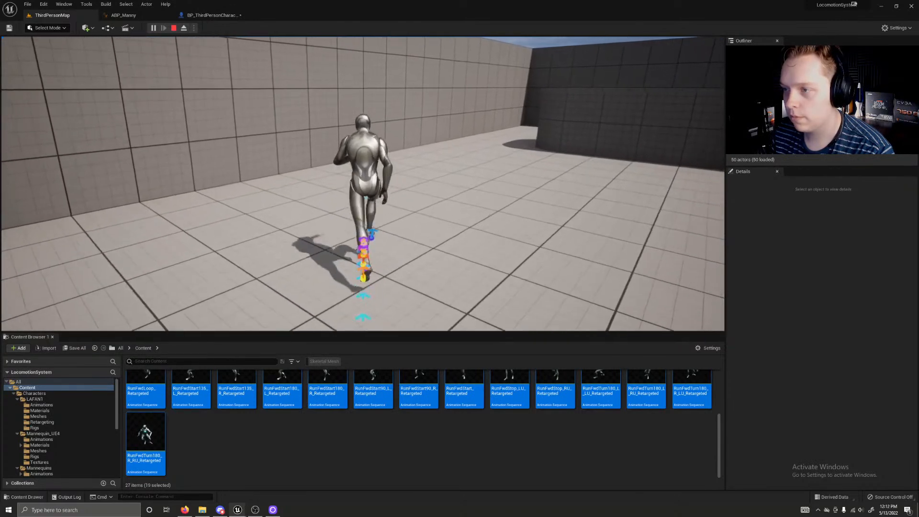
key(shift+F1)
Enter 'slomo' in the console, then run the mannequin forward, back, and side to side.
key(grave)
text(slomo)
click(230, 128)
key(w)
key(s)
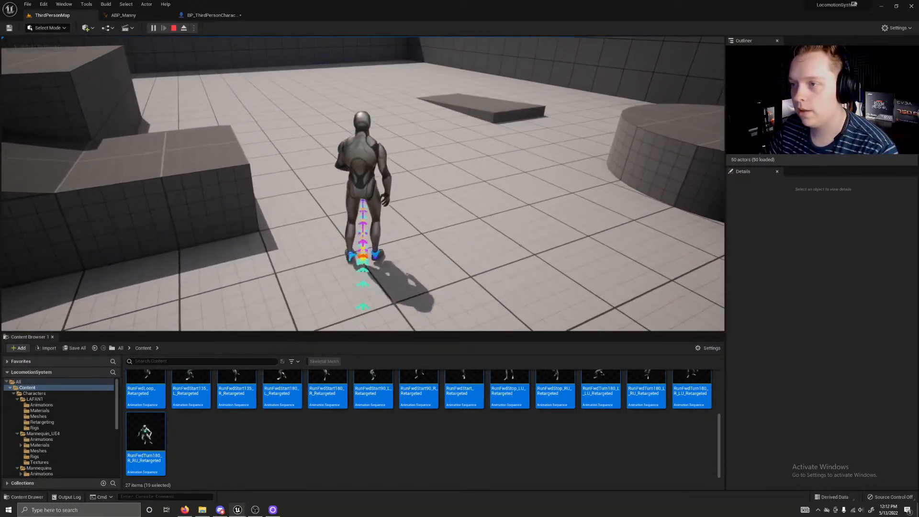
key(w)
key(d)
key(a)
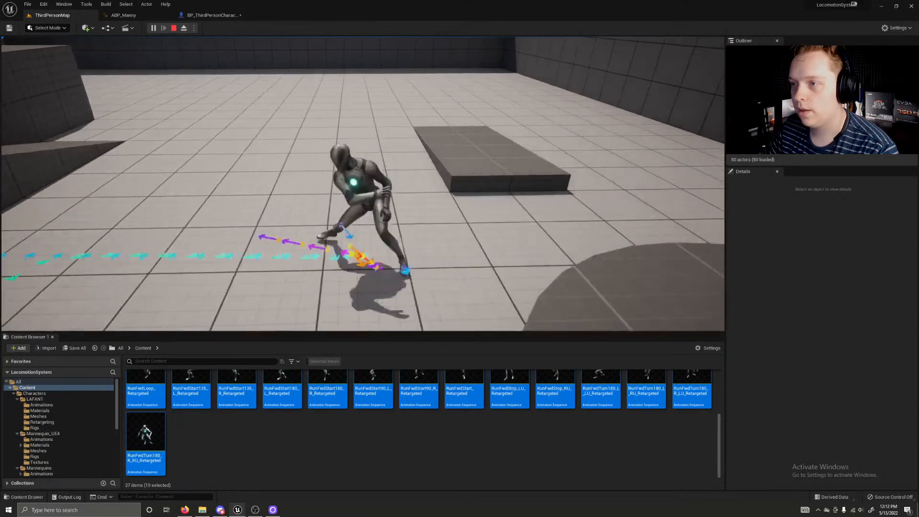
key(d)
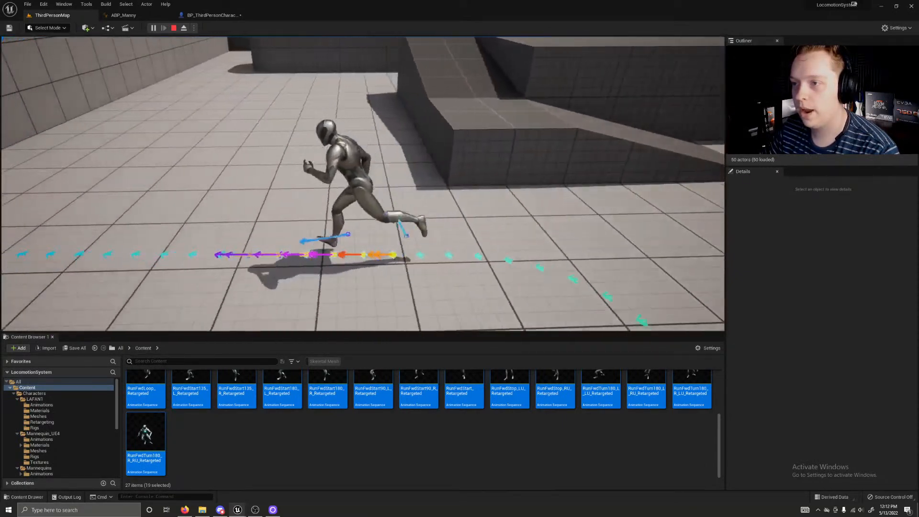
Pivot the mannequin repeatedly right and left, brake to a stop, and end the play session.
key(d)
key(a)
key(d)
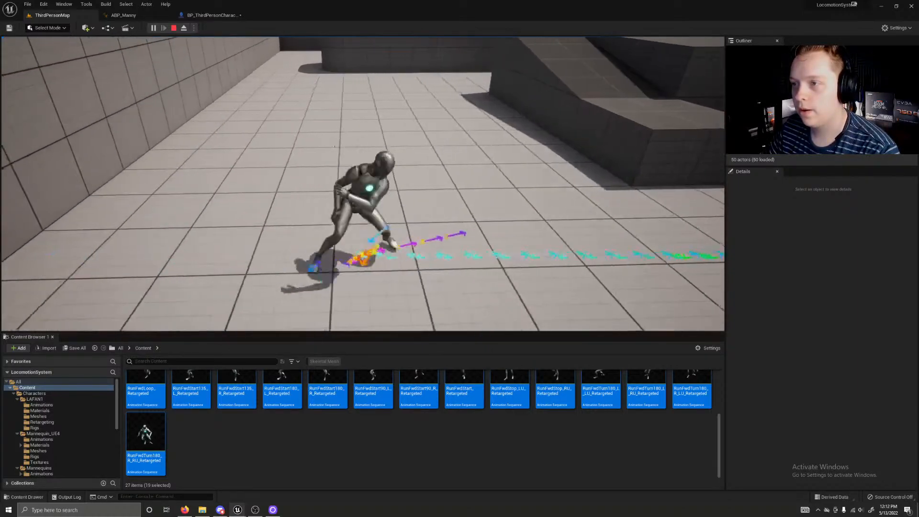
key(a)
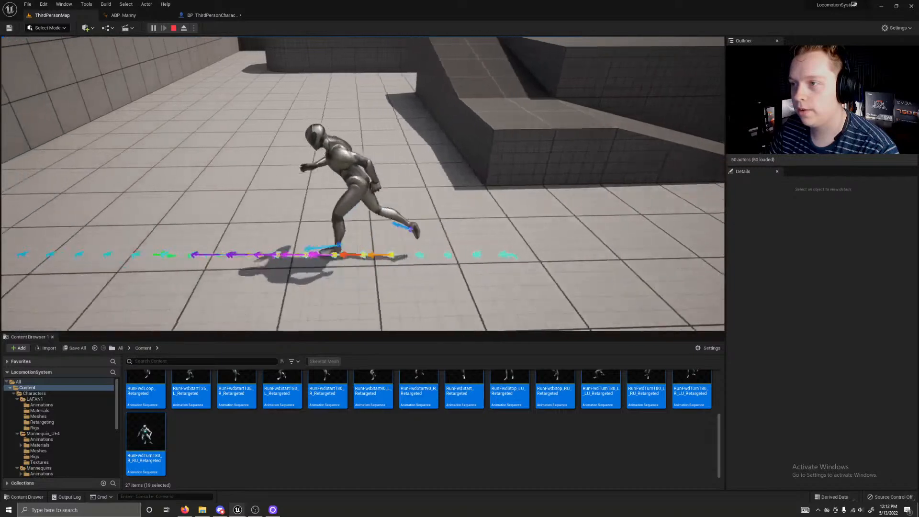
key(d)
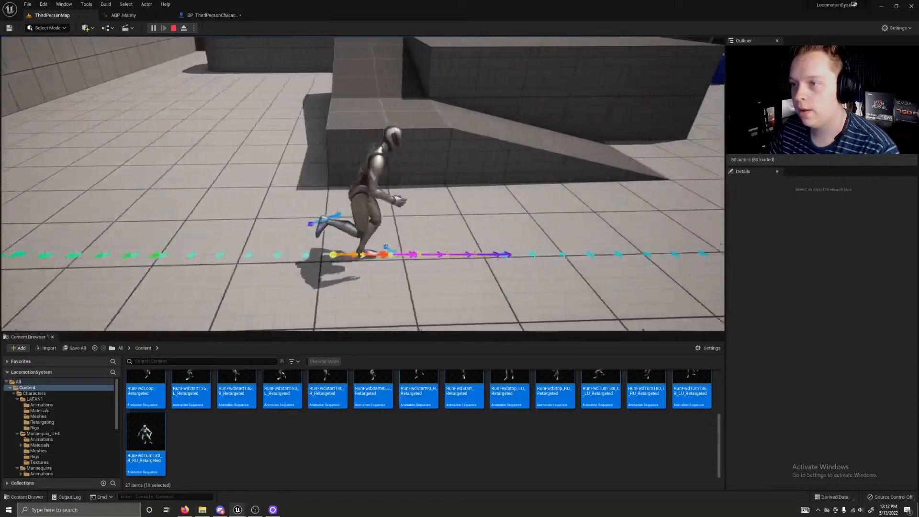
key(w)
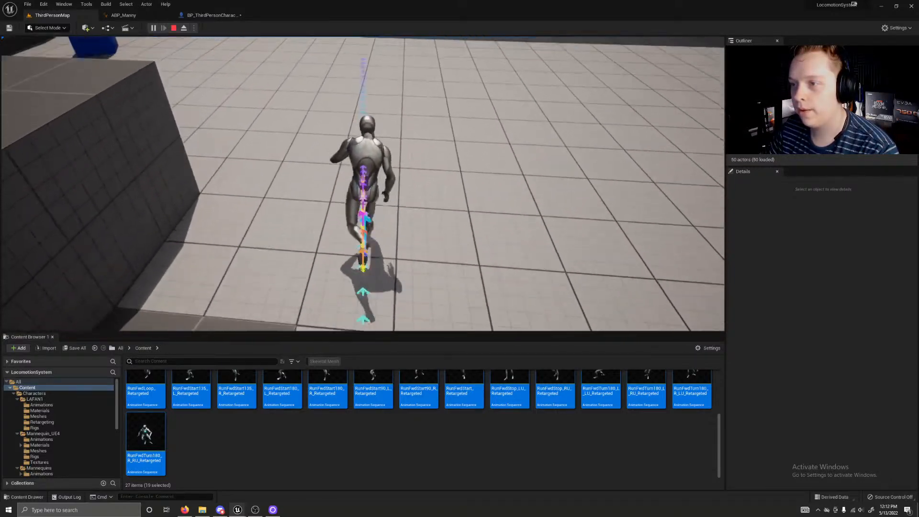
key(Escape)
Inspect the Motion Matching node in ABP_Manny, then start a play test in ThirdPersonMap.
click(225, 14)
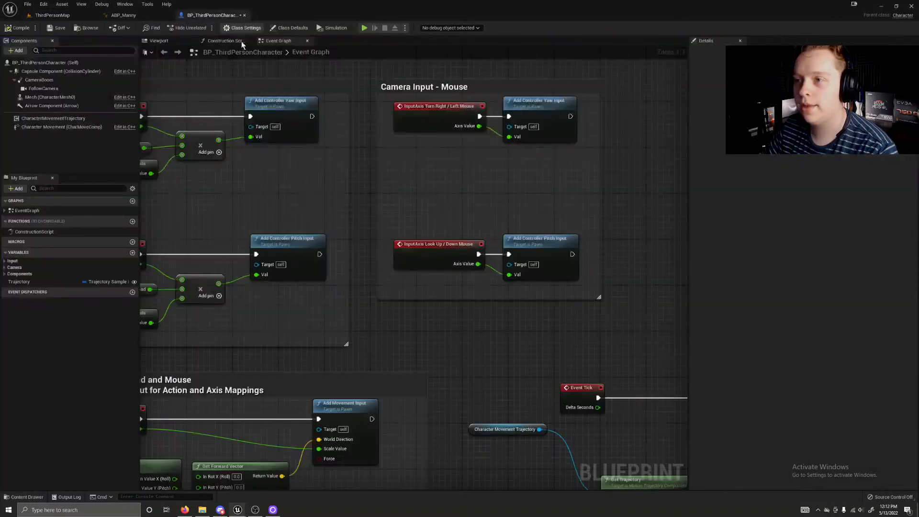
scroll(287, 169, down, 2)
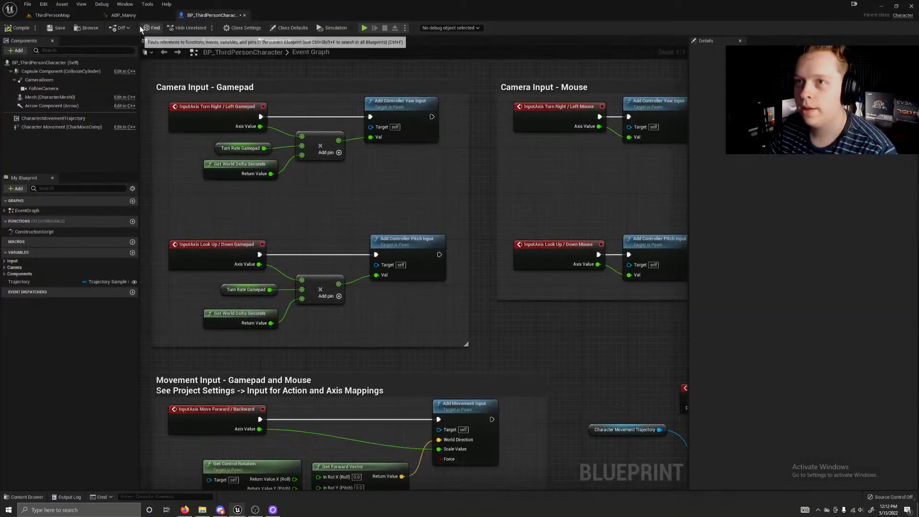
click(133, 15)
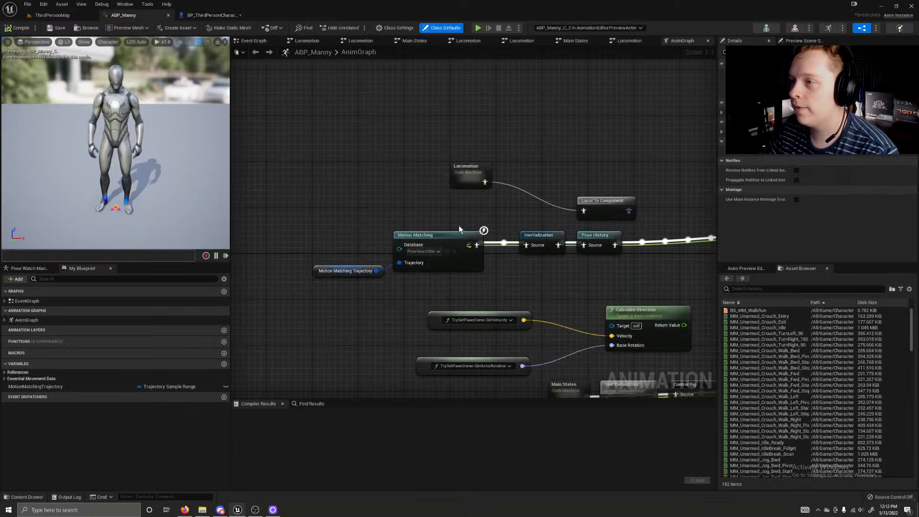
click(484, 230)
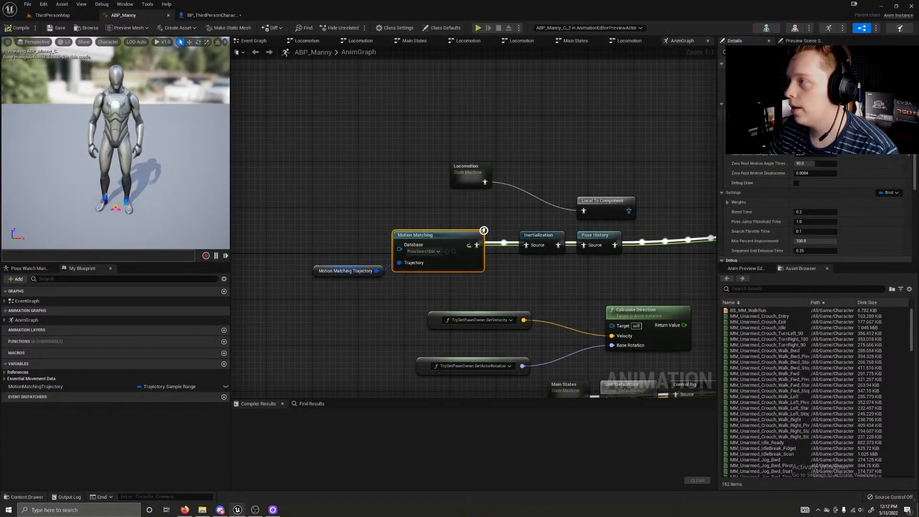
click(53, 17)
click(153, 27)
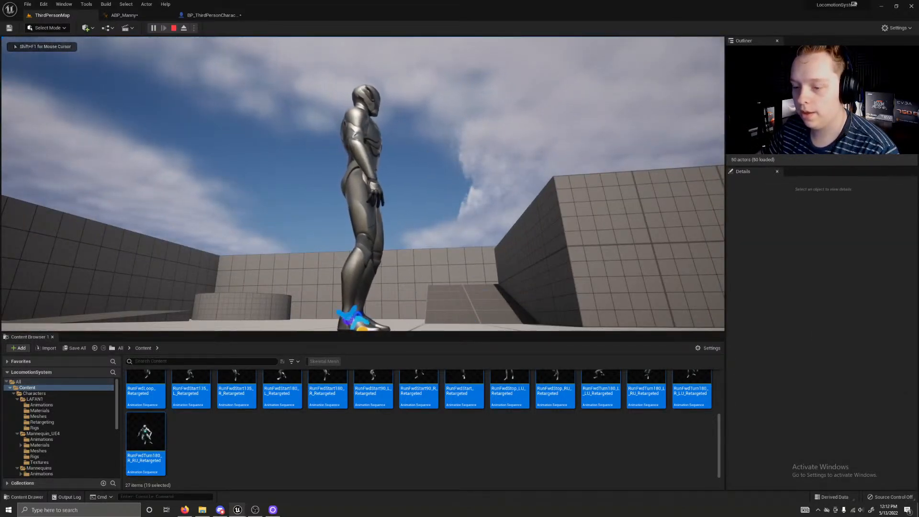
Rerun 'slomo .25' in the console and watch the character run at quarter speed.
key(d)
key(grave)
key(Up)
key(Up)
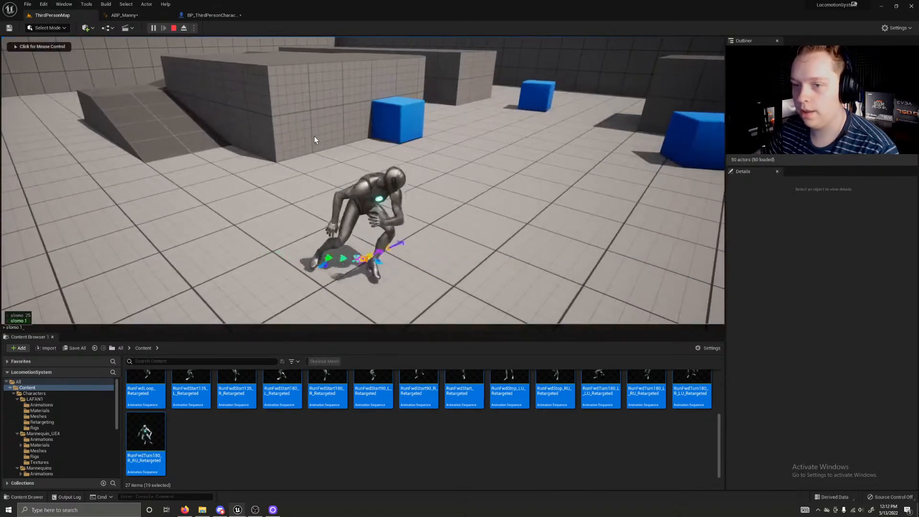
key(Return)
key(d)
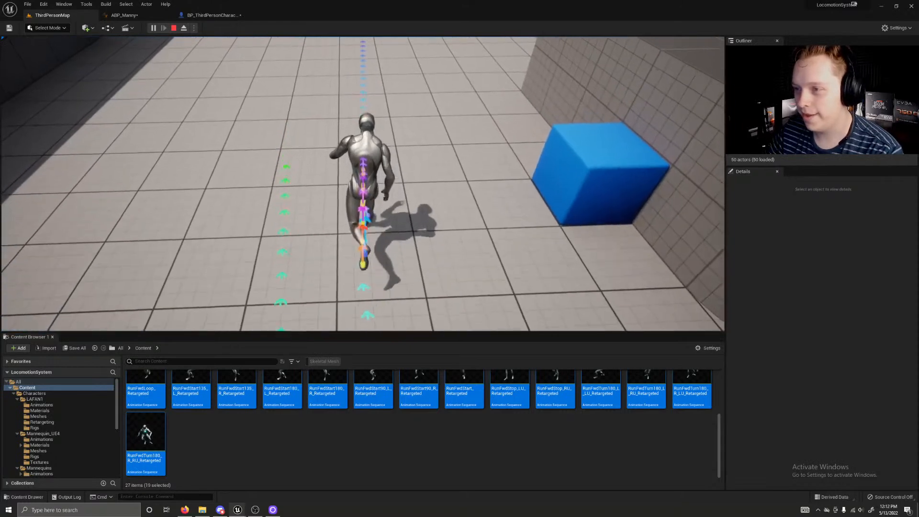
Restore normal speed with 'slomo 1' and resume running the character forward.
key(shift+F1)
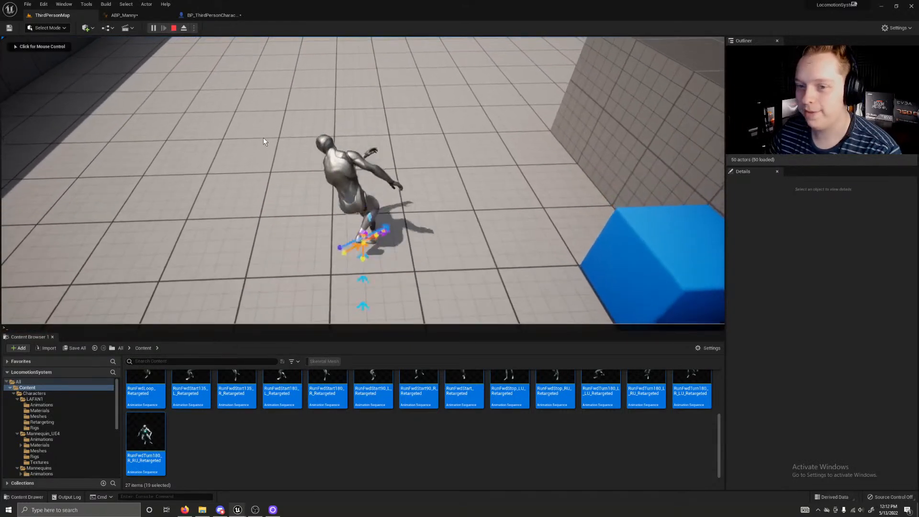
key(Up)
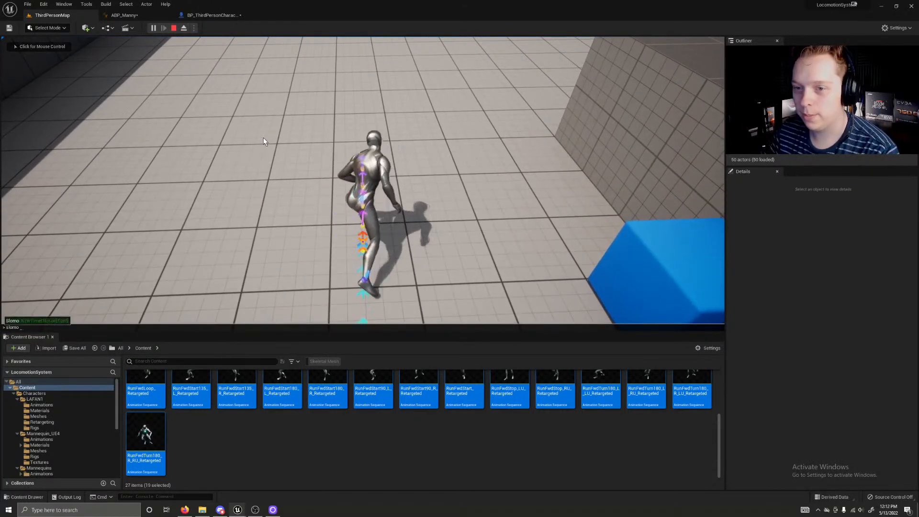
key(Return)
click(263, 139)
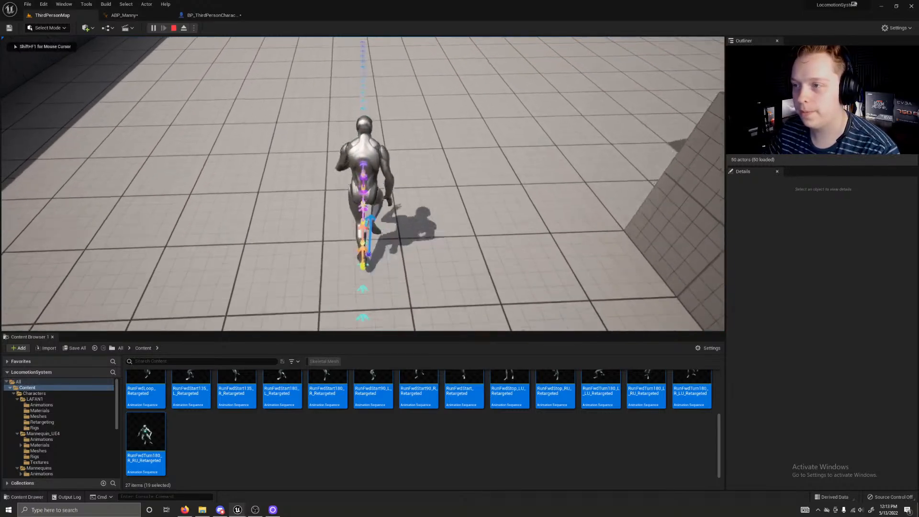
key(w)
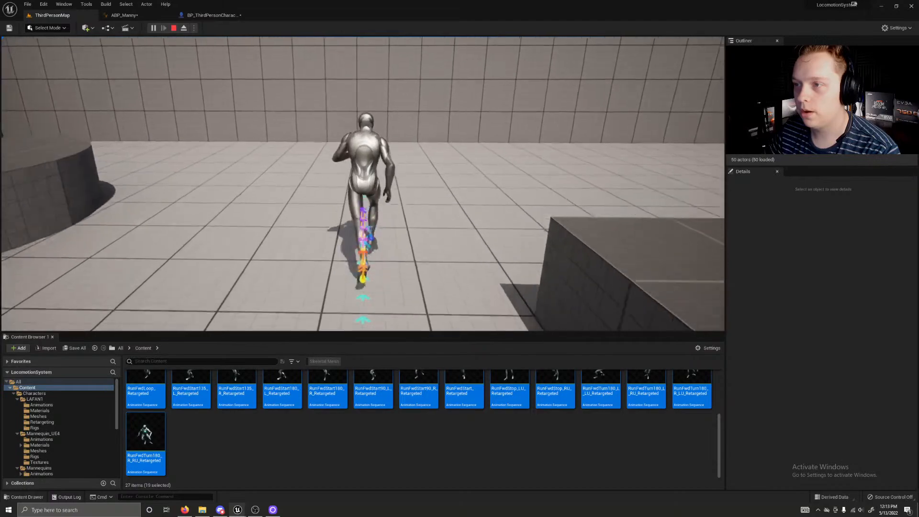
Steer the running character through repeated left-right reversals.
key(a)
key(d)
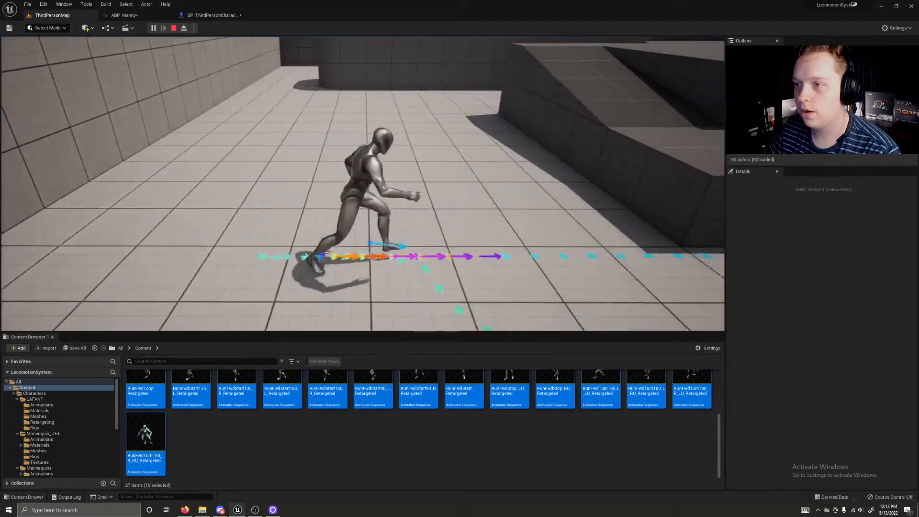
key(a)
key(d)
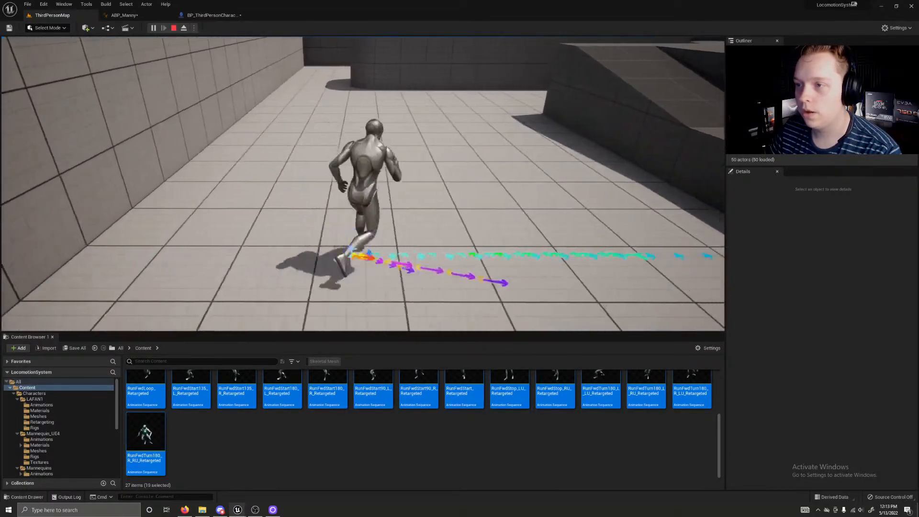
key(a)
key(d)
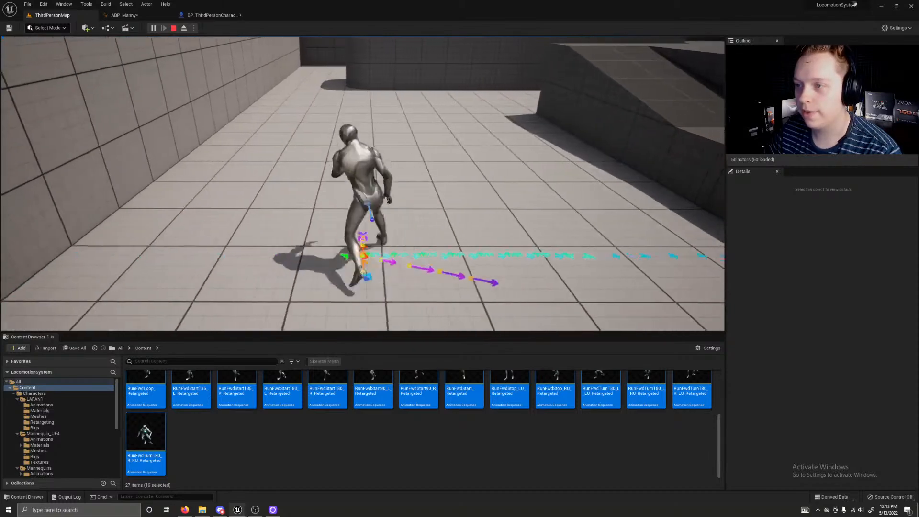
key(a)
key(d)
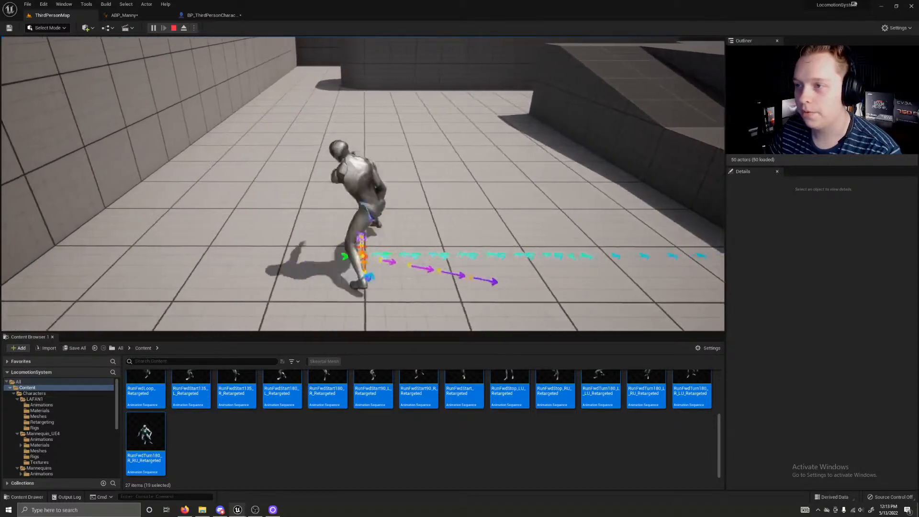
key(a)
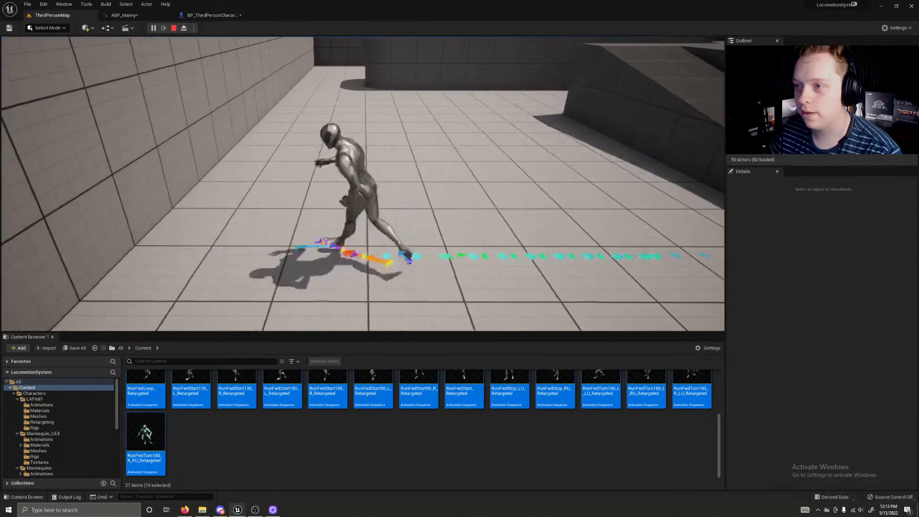
Turn the character away, toward the camera, and run it along both diagonals.
key(w)
key(s)
key(d)
key(s)
key(d)
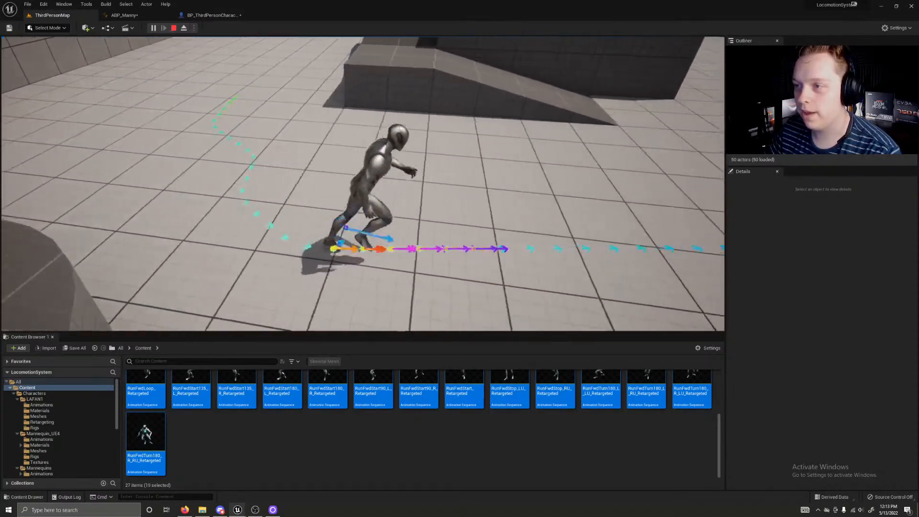
key(a)
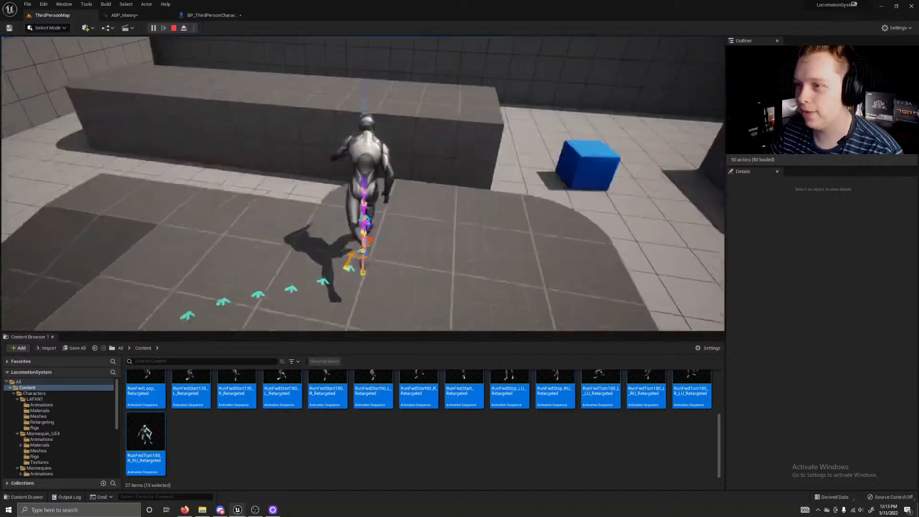
Stop the play session and switch to the ABP_Manny animation blueprint.
key(Escape)
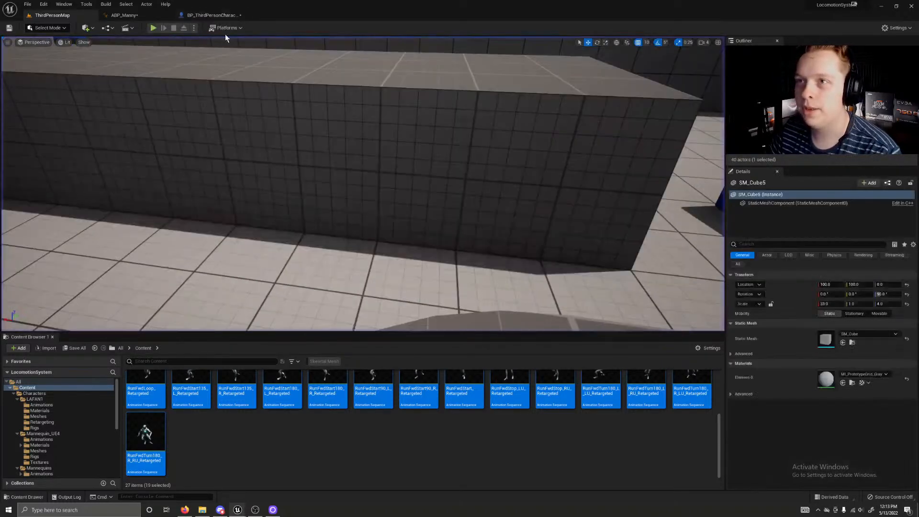
click(223, 15)
click(123, 16)
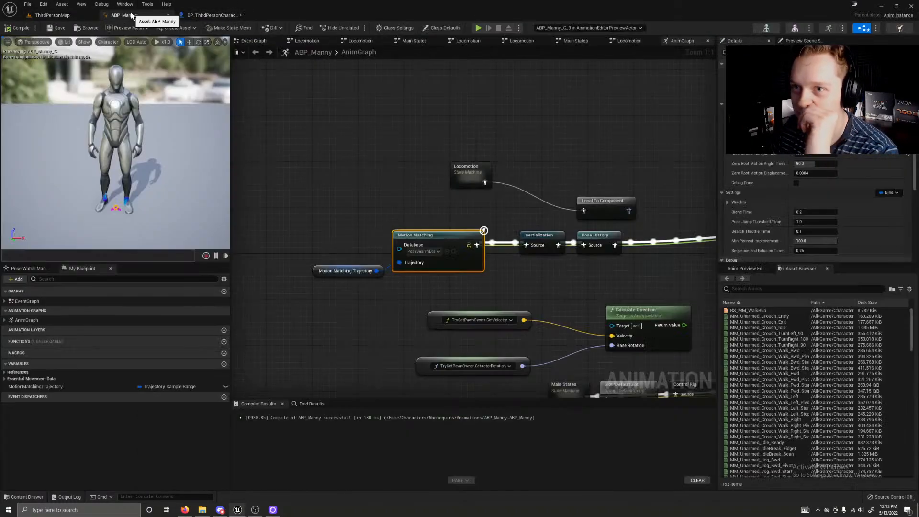
In the Anim Preview Editor defaults, set Root Motion Mode to Root Motion from Everything.
click(745, 268)
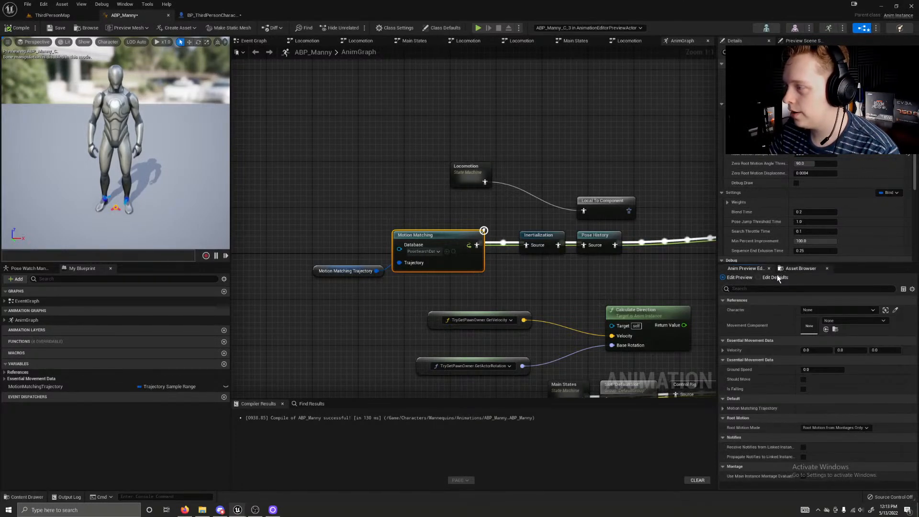
click(779, 277)
click(758, 288)
text(root motion)
click(832, 311)
click(835, 331)
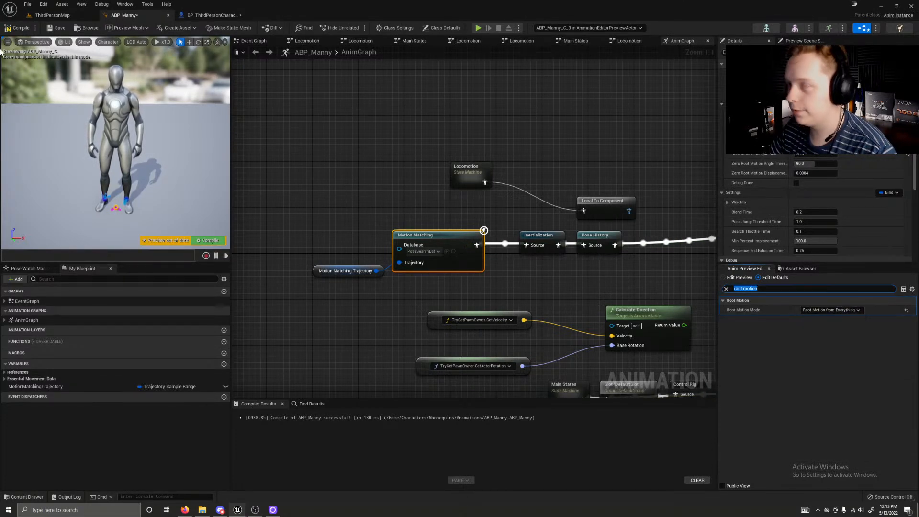
click(58, 17)
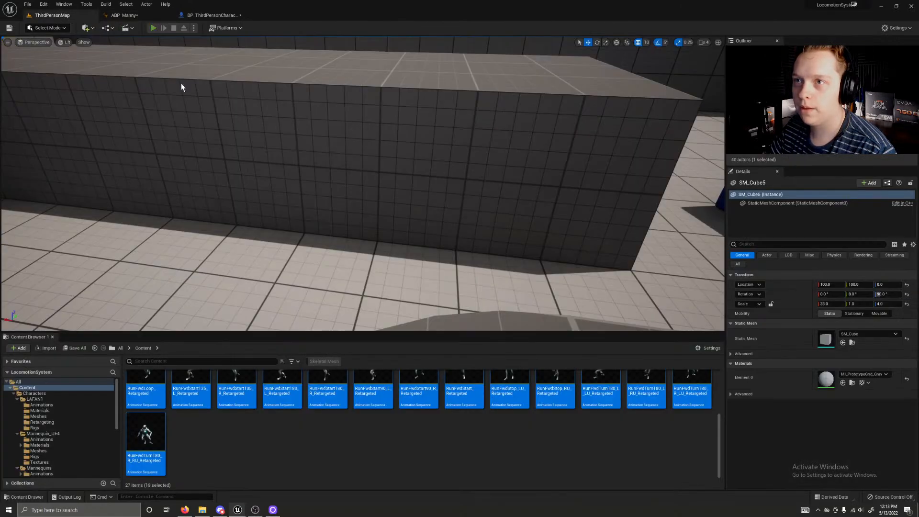
Play-test running into and away from the wall with left, right and back turns, then stop.
key(alt+p)
key(w)
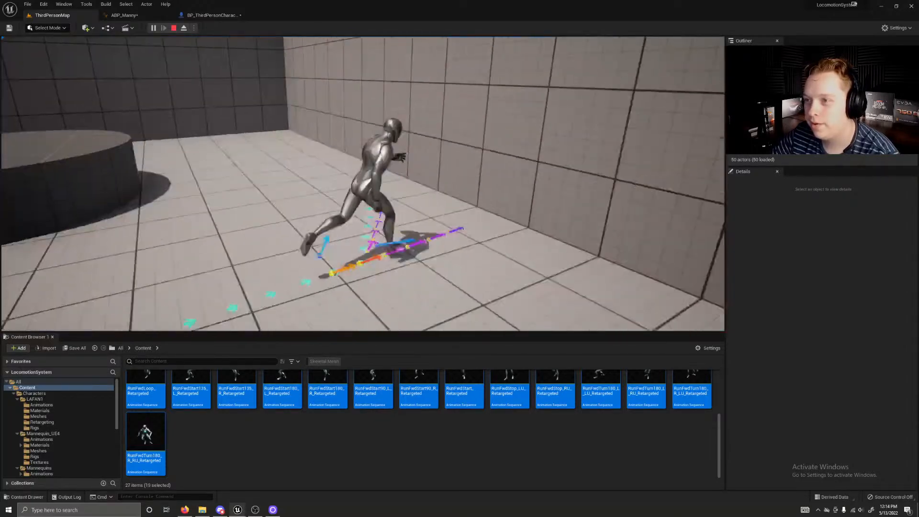
key(w)
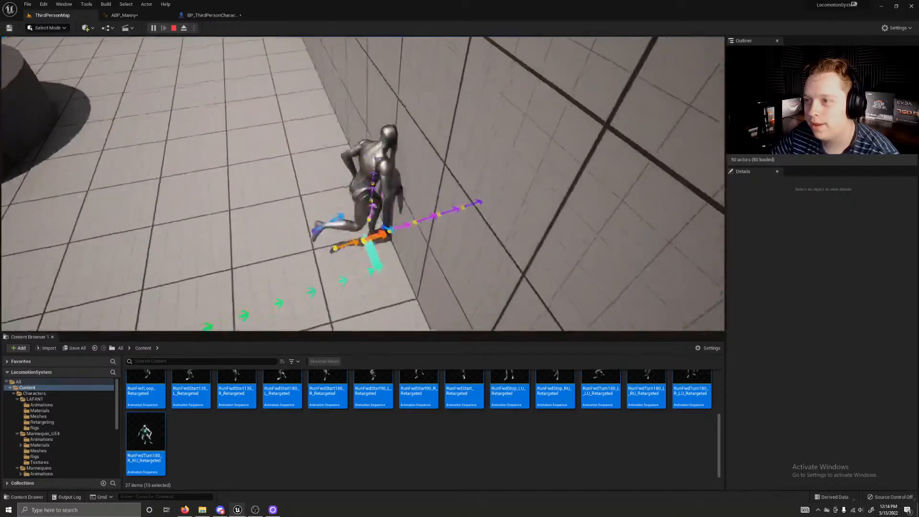
key(w)
key(w)
key(a)
key(s)
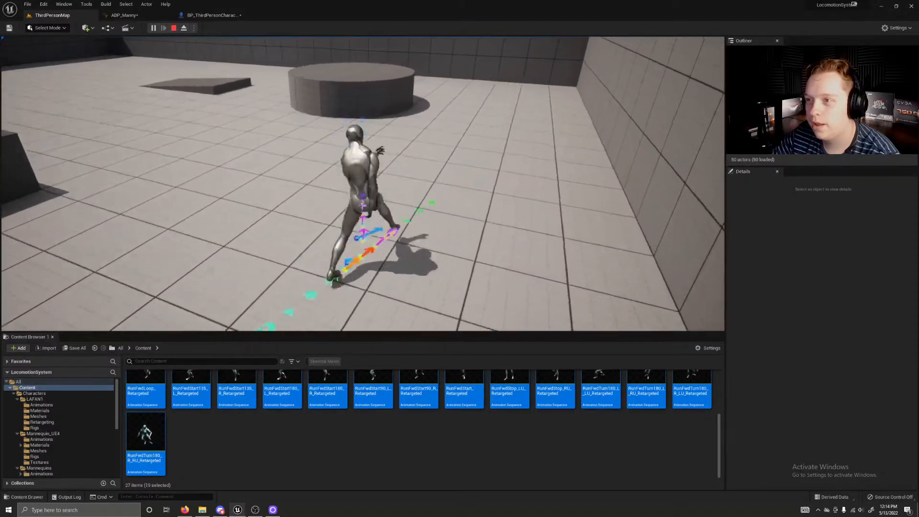
key(d)
key(w)
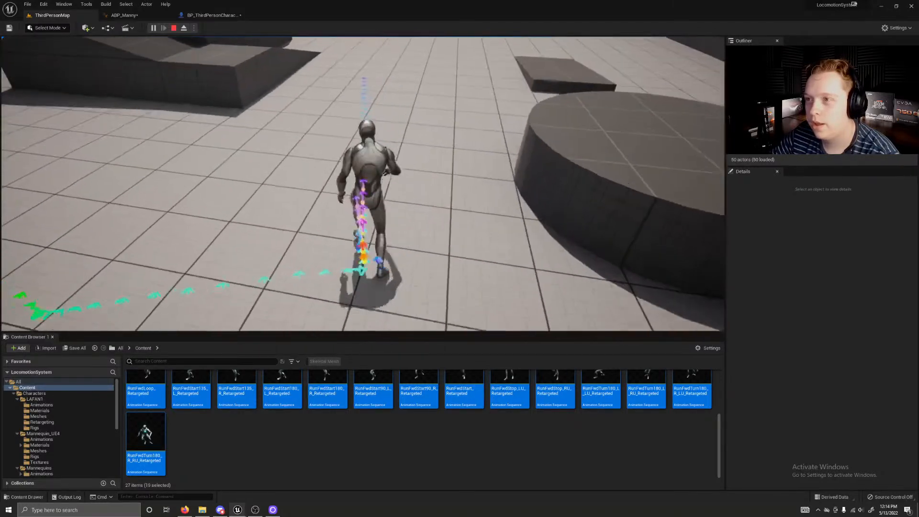
key(a)
key(d)
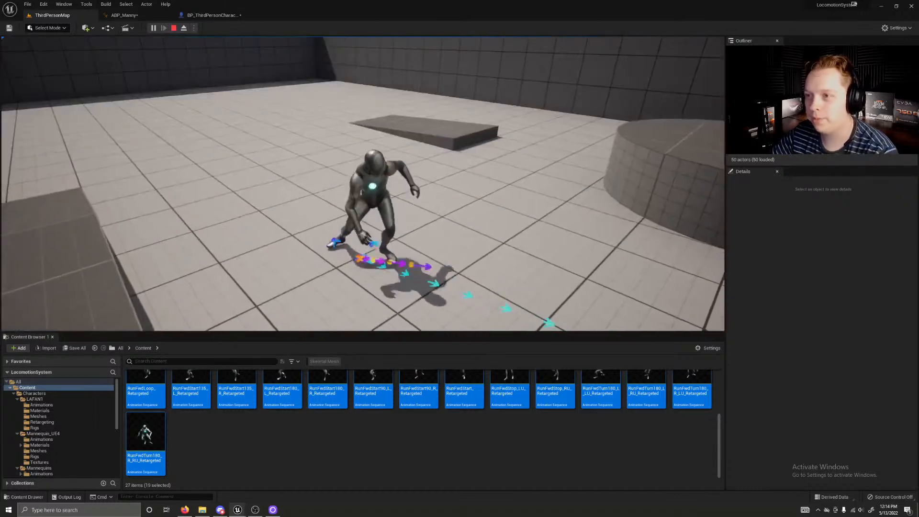
key(Escape)
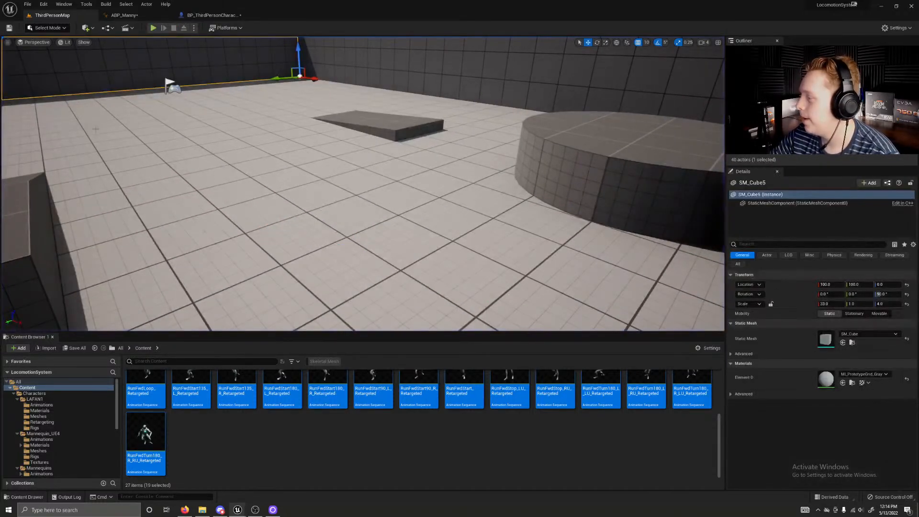
Run a second play test with left-right reversals and a run over the platform, then stop.
click(153, 29)
key(w)
key(a)
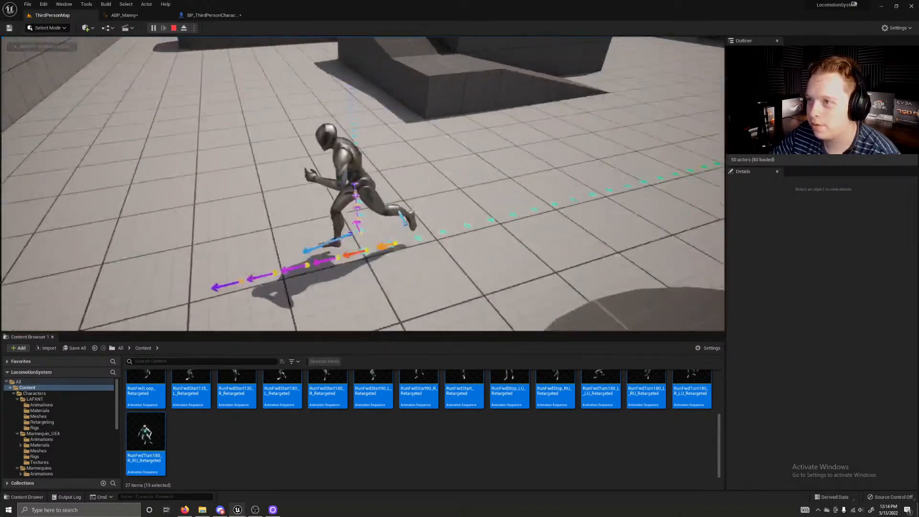
key(d)
key(a)
key(w)
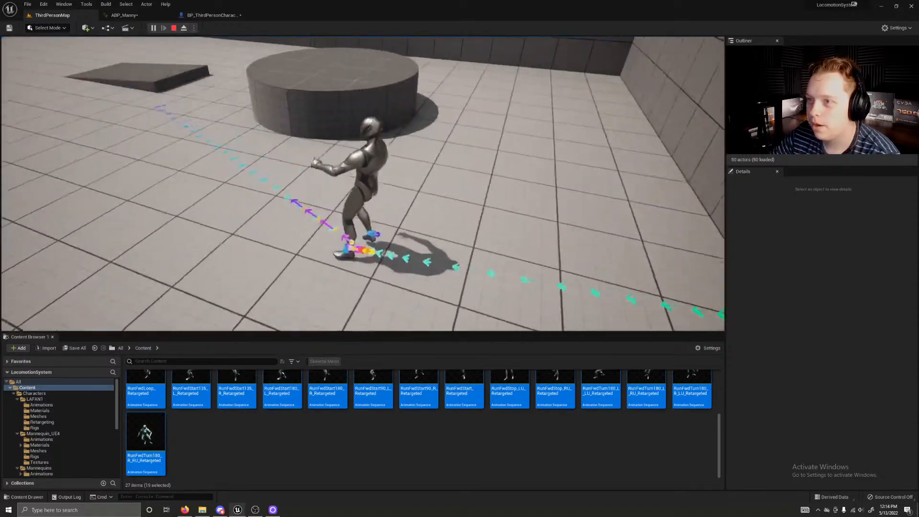
key(w)
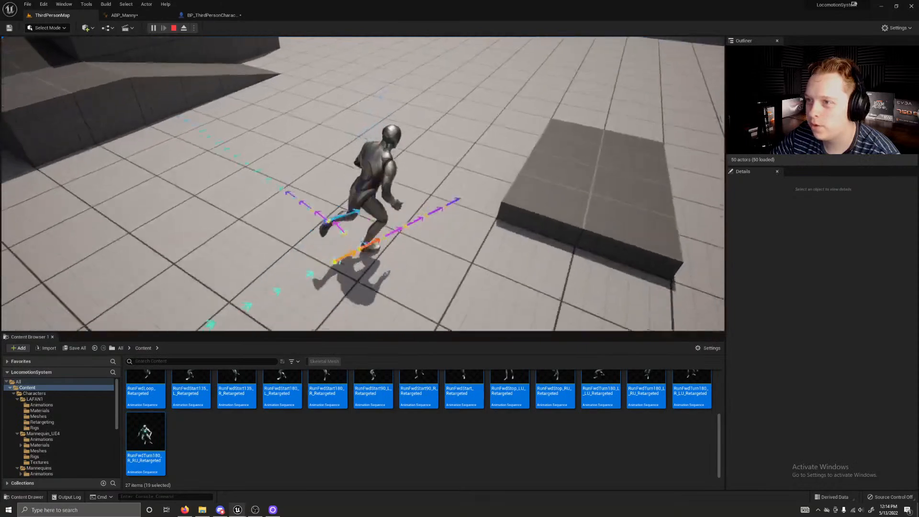
key(Escape)
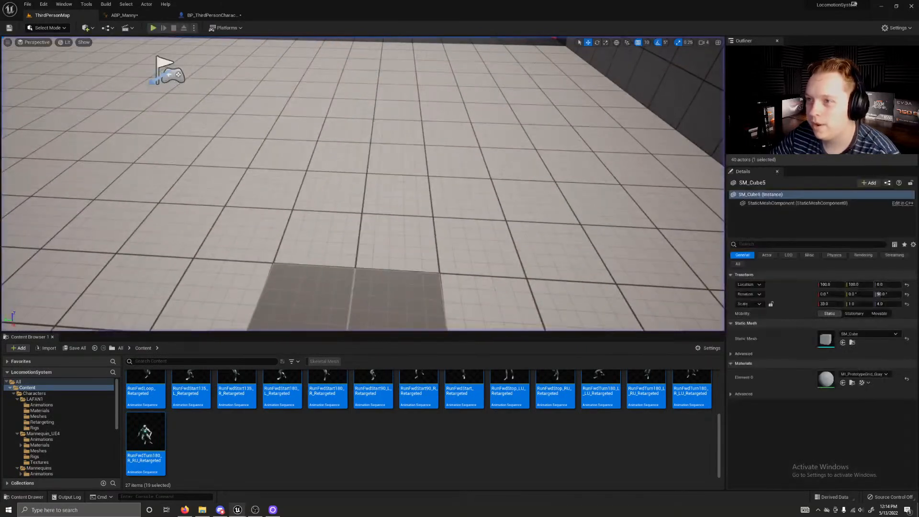
Add an Orientation Warping node to ABP_Manny's AnimGraph, wired between Pose History and Locomotion.
click(119, 15)
right_drag(576, 219, 382, 228)
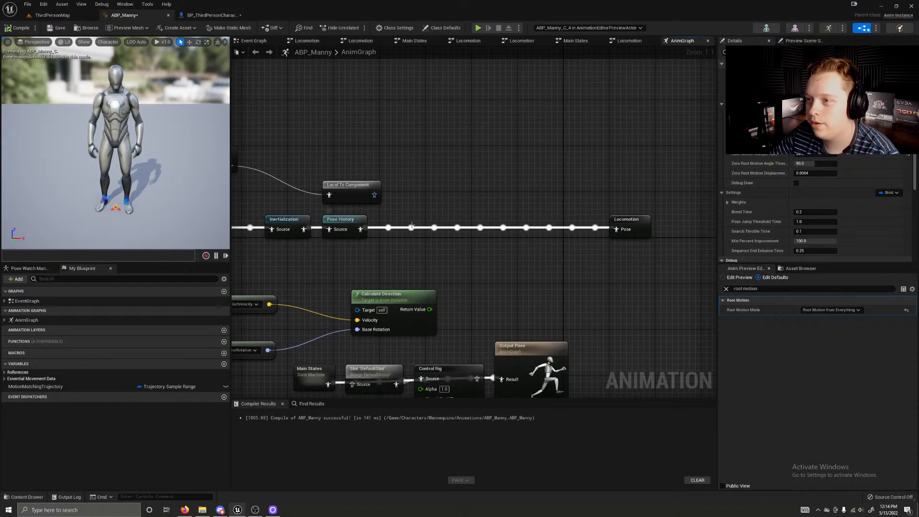
text(orientation)
click(435, 191)
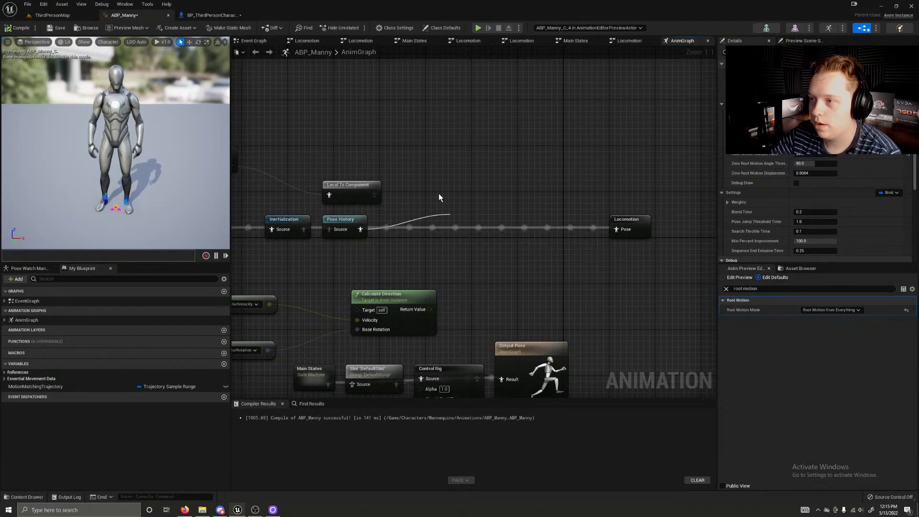
right_click(435, 191)
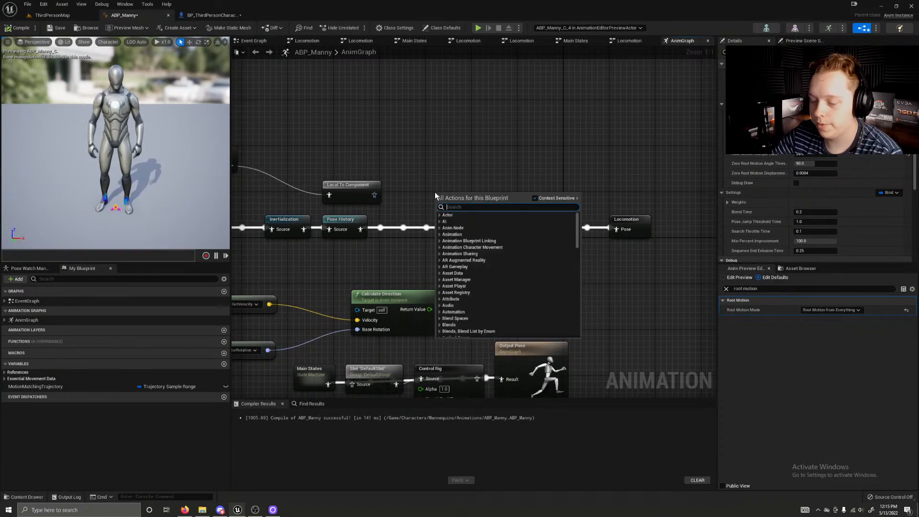
text(erient)
key(BackSpace)
key(BackSpace)
key(BackSpace)
key(BackSpace)
key(BackSpace)
key(BackSpace)
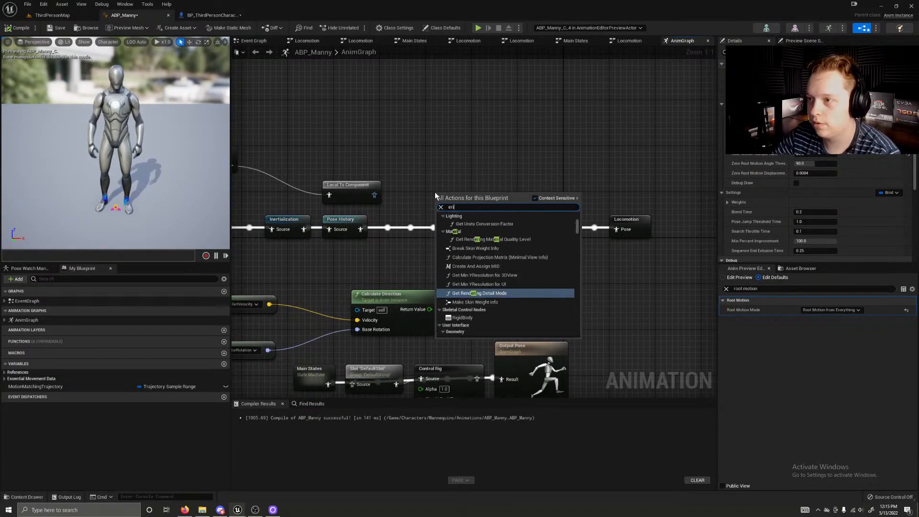
text(orientation)
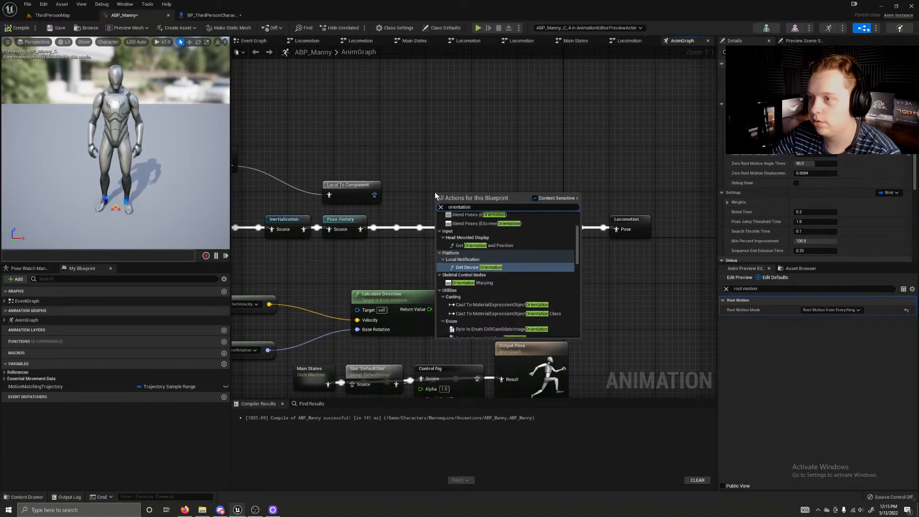
key(Down)
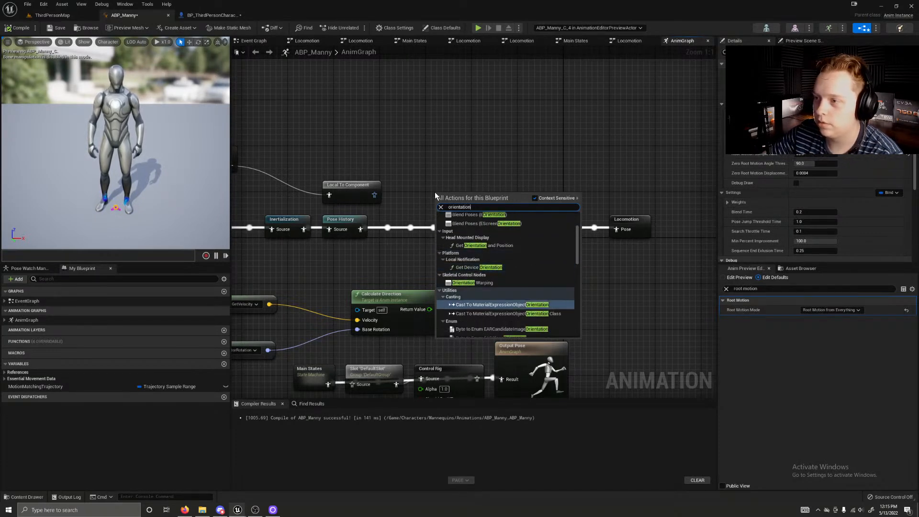
key(Return)
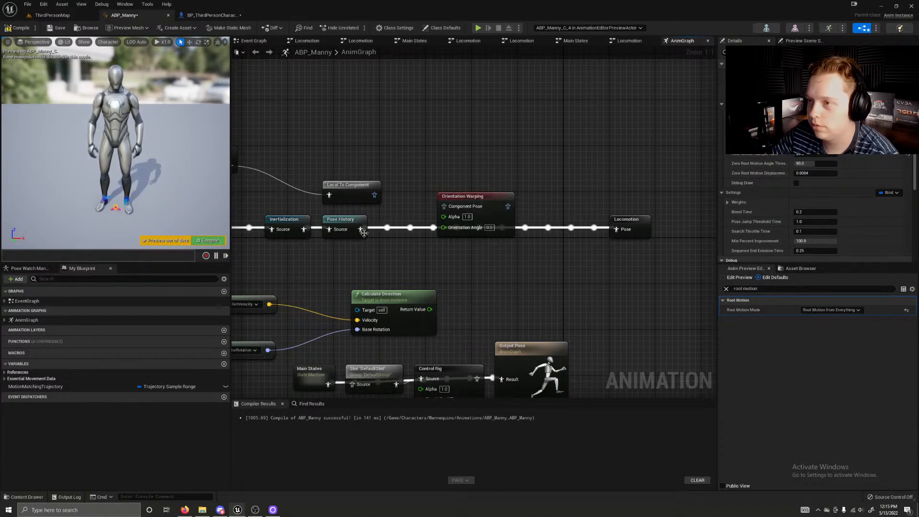
drag(360, 229, 445, 207)
drag(508, 206, 617, 229)
Set Orientation Warping's IK foot root to ik_foot_root and foot bones to ik_foot_l and ik_foot_r.
click(476, 197)
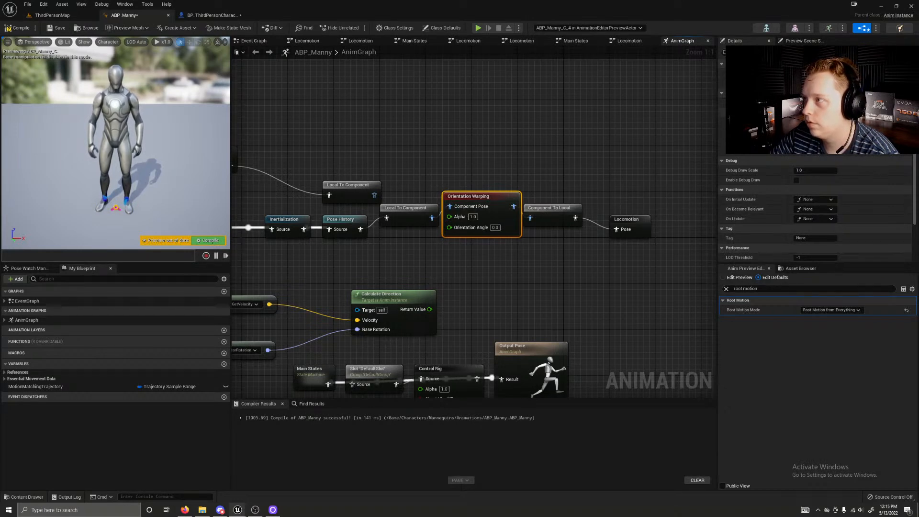
click(818, 113)
text(ik)
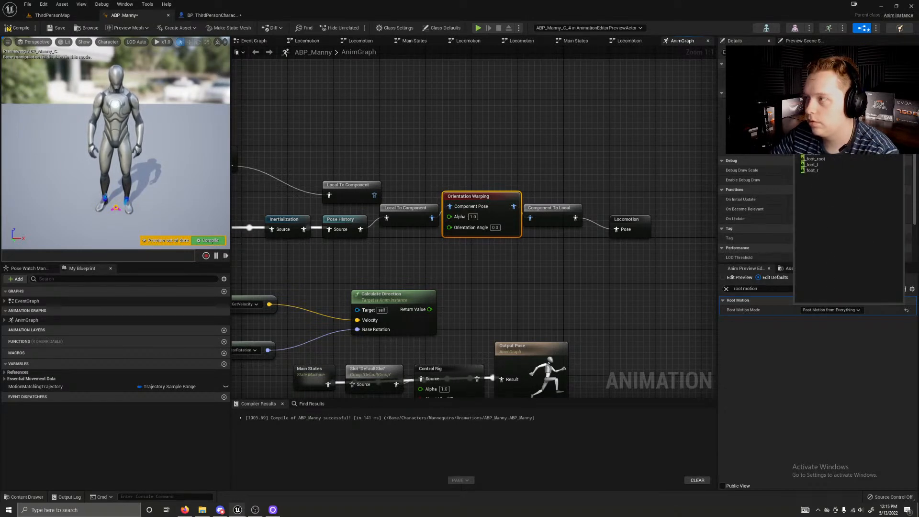
click(816, 159)
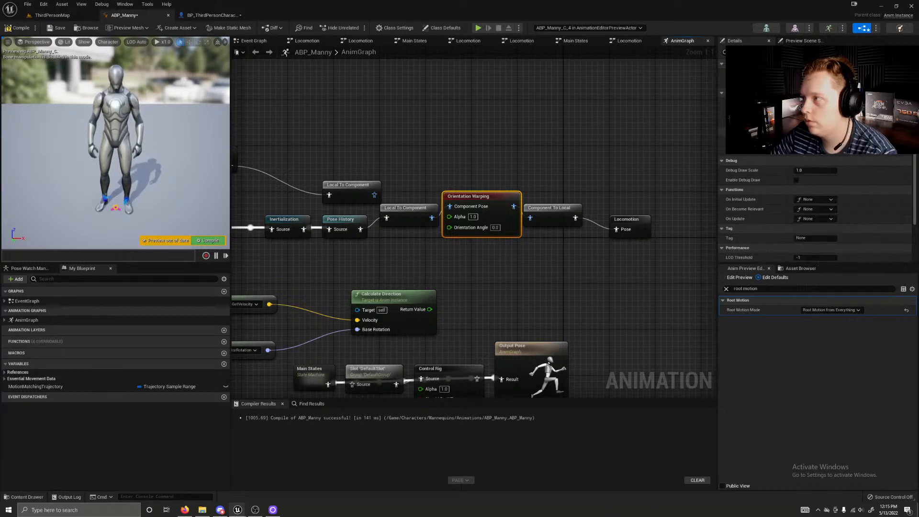
click(837, 122)
click(837, 122)
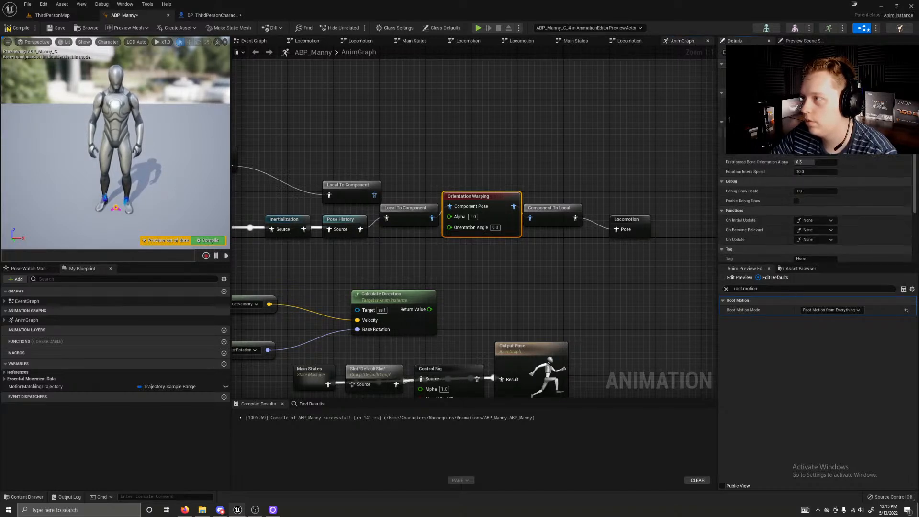
click(814, 133)
text(ik)
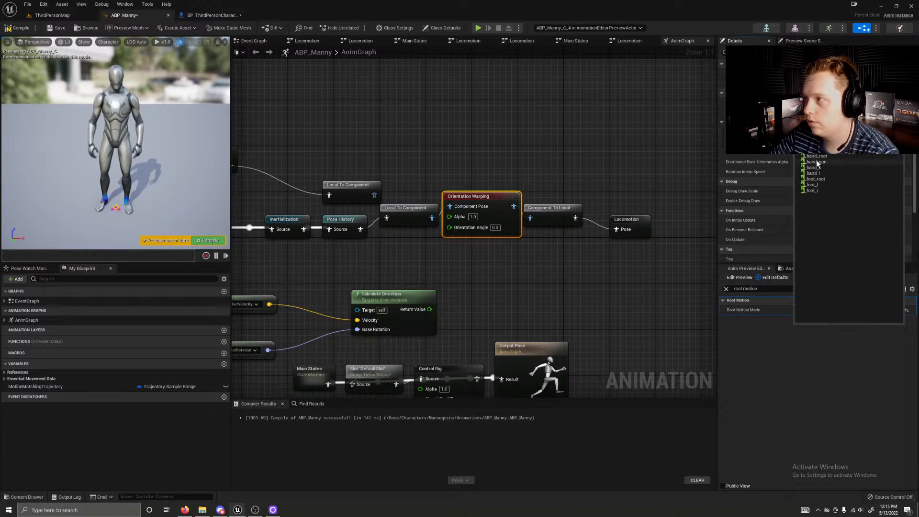
click(814, 185)
click(814, 143)
text(ik)
click(815, 200)
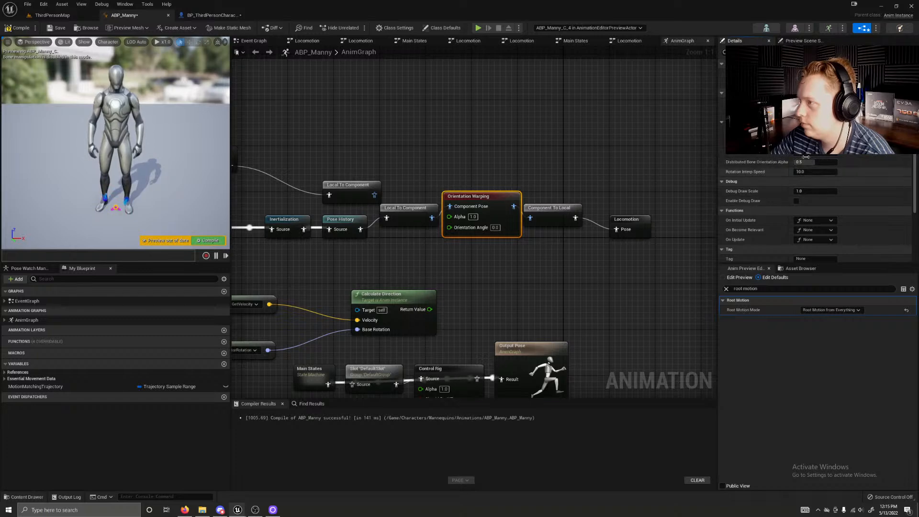
Add spine_03, spine_04 and spine_05 as spine bones and switch the angle input to Locomotion Angle.
scroll(815, 206, up, 4)
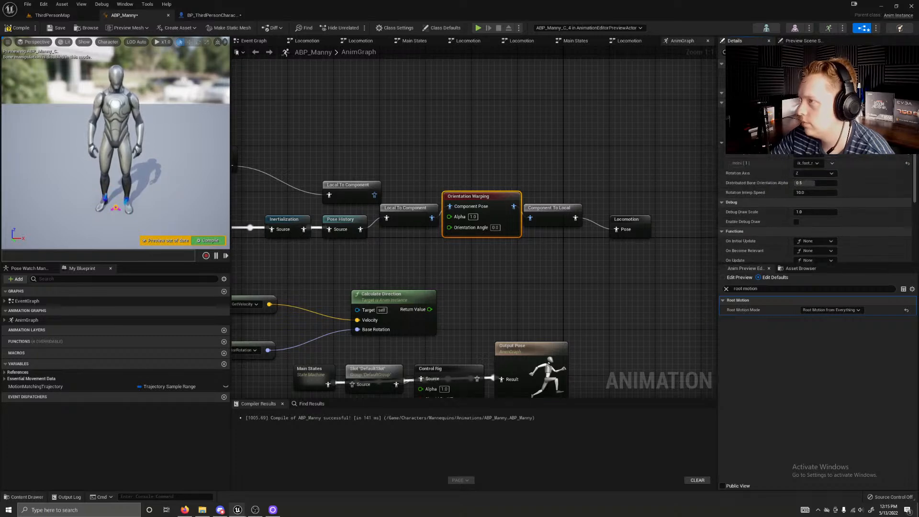
click(816, 114)
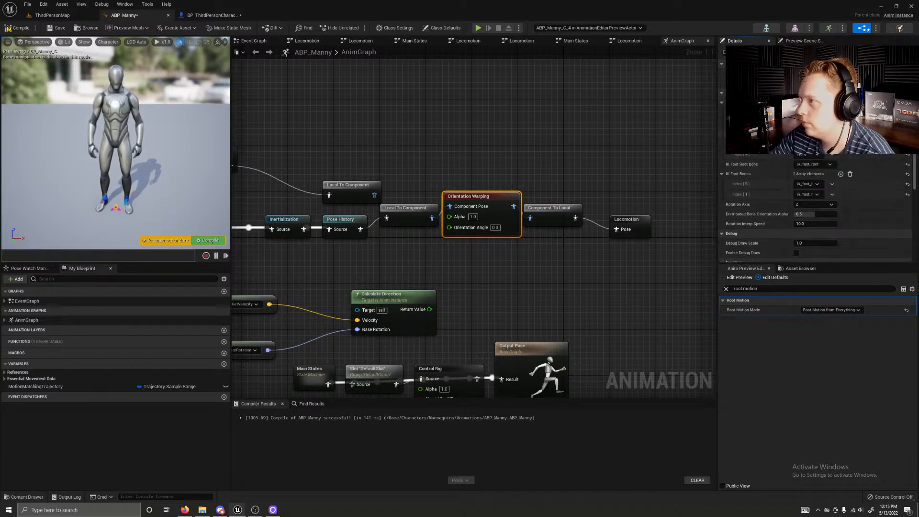
scroll(825, 169, up, 2)
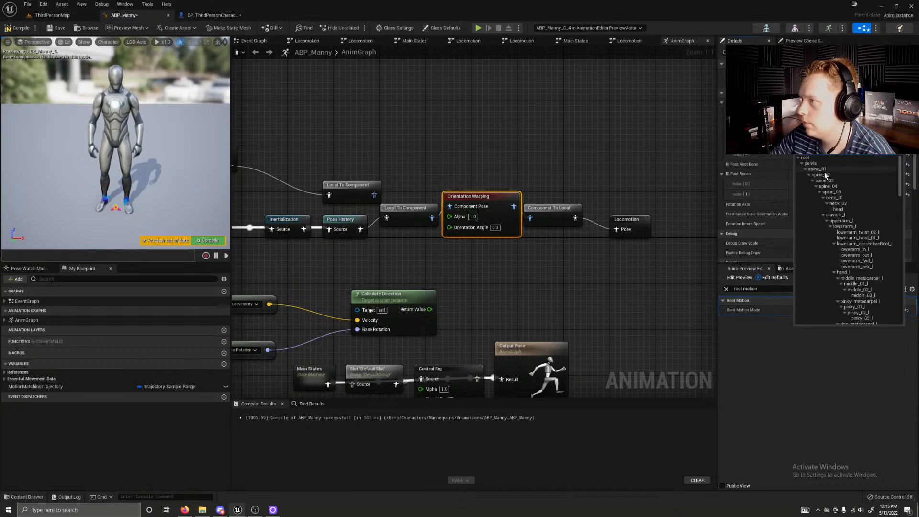
click(830, 181)
click(806, 144)
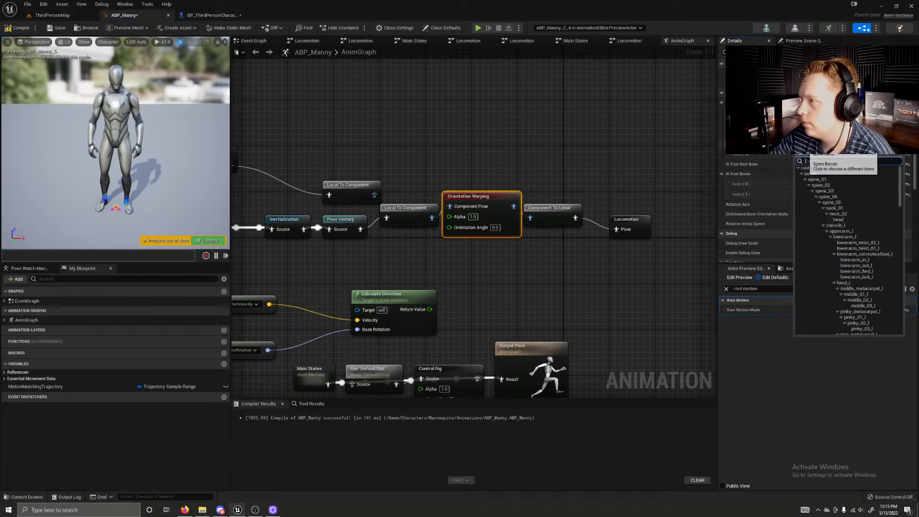
click(840, 196)
click(833, 184)
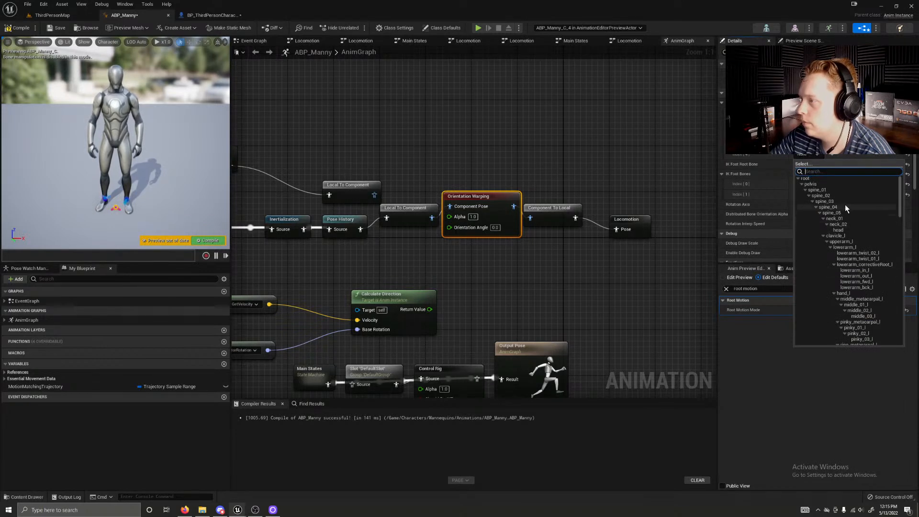
click(839, 213)
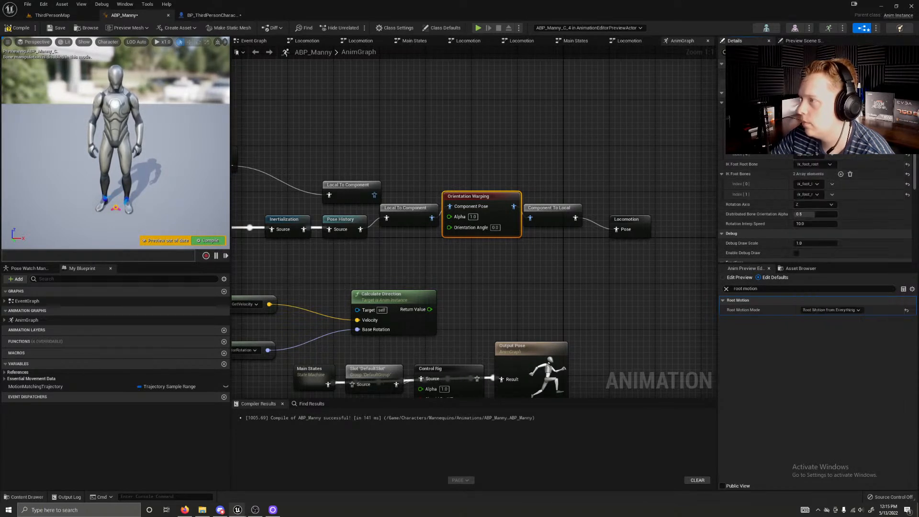
click(809, 90)
Move Orientation Warping, Component To Local and Locomotion further right to tidy the graph.
right_drag(469, 266, 514, 271)
drag(554, 178, 673, 234)
drag(520, 204, 560, 216)
drag(632, 225, 693, 212)
click(617, 204)
Connect Calculate Direction's Return Value to Orientation Warping's Locomotion Angle pin.
click(472, 272)
right_drag(472, 275, 519, 274)
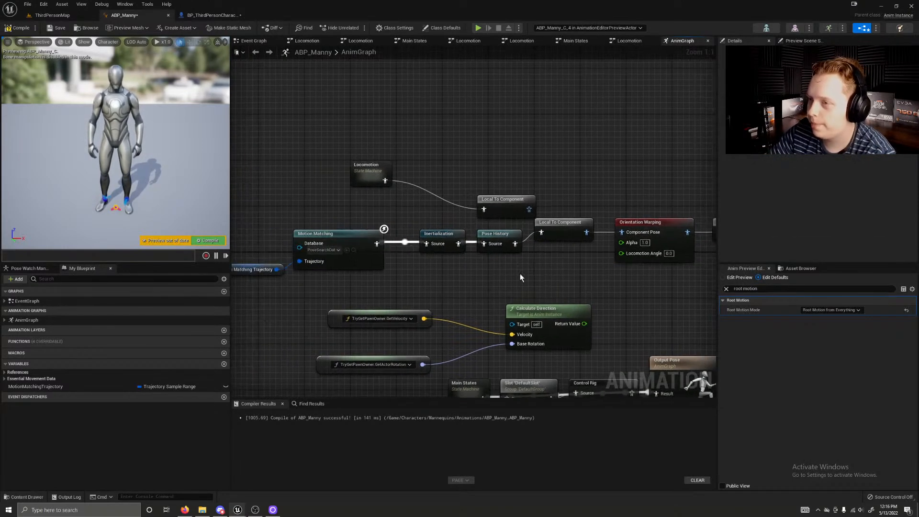
right_click(524, 270)
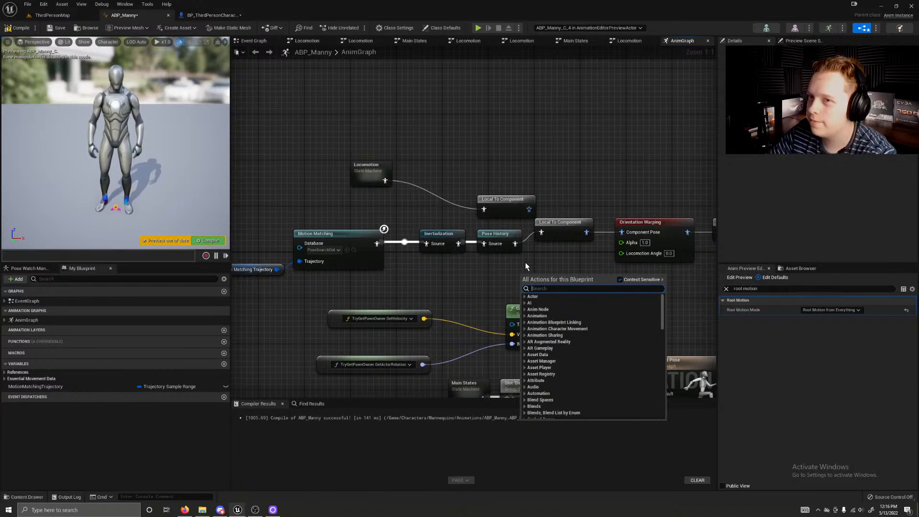
click(537, 258)
right_drag(584, 232, 453, 244)
right_drag(411, 269, 430, 277)
right_click(431, 277)
click(423, 280)
right_click(412, 281)
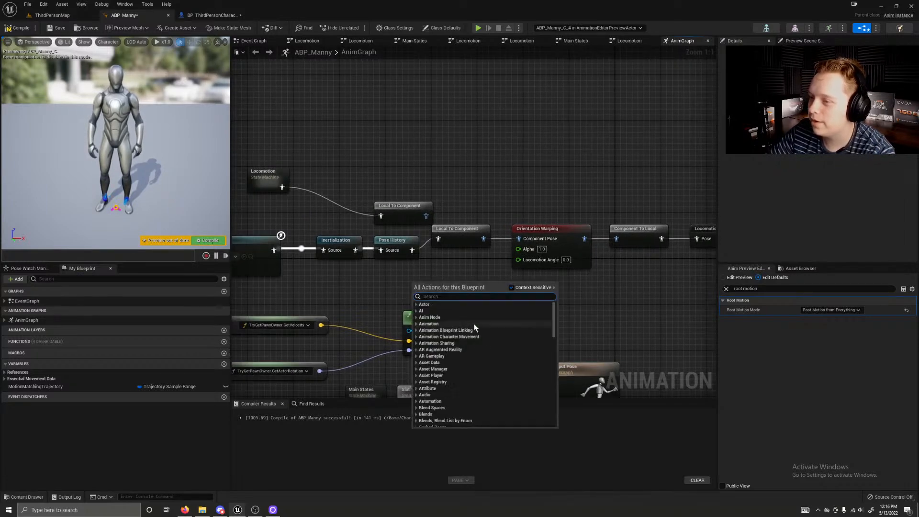
click(381, 309)
drag(481, 330, 521, 259)
Compile ABP_Manny and start a ThirdPersonMap play session, running the mannequin forward and right.
click(11, 30)
click(60, 15)
click(153, 28)
click(257, 99)
key(w)
key(d)
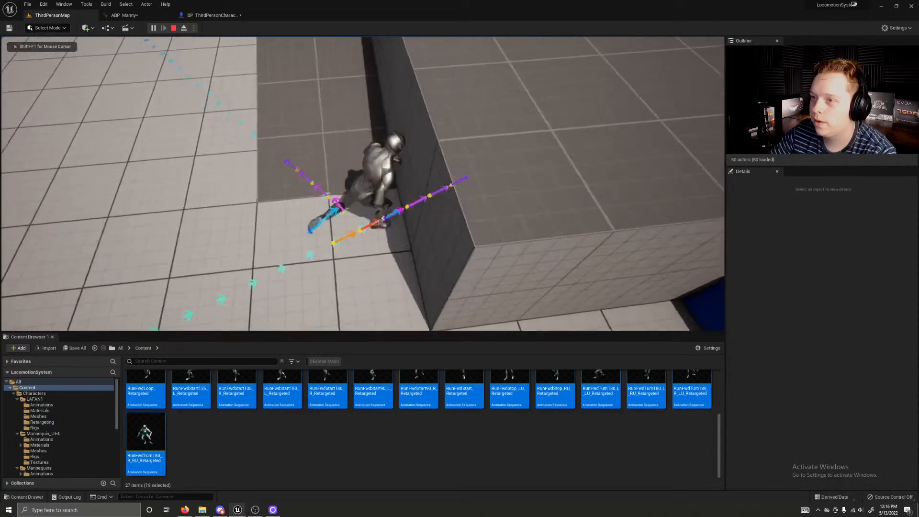
Reverse the running character between left and right several times near the ramp and wall.
key(a)
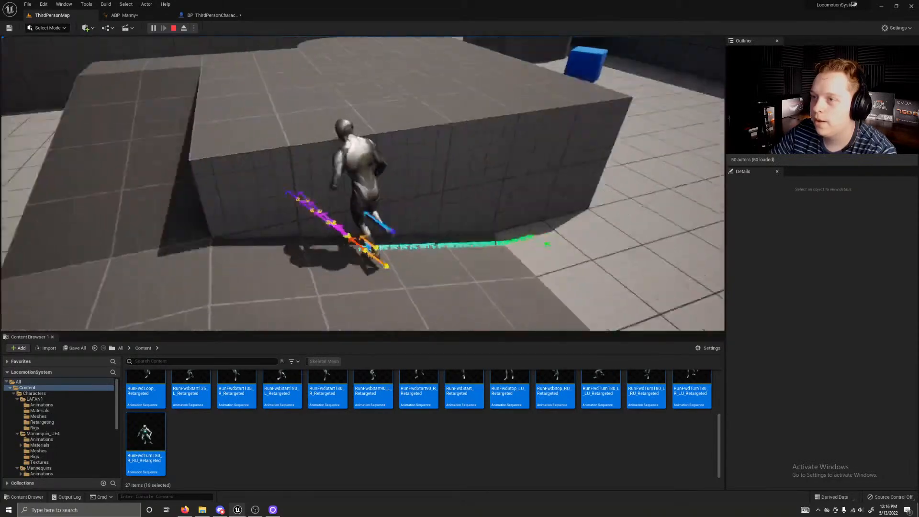
key(d)
key(w)
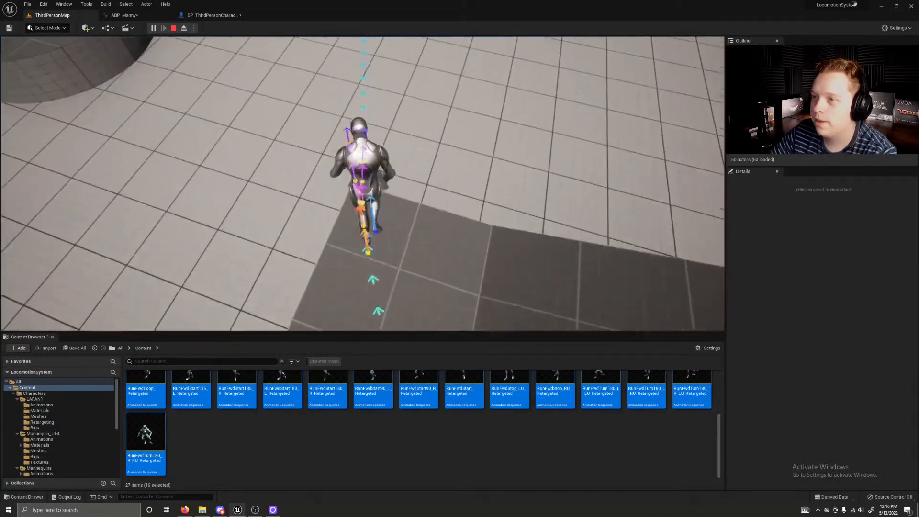
key(d)
key(a)
key(d)
key(a)
key(d)
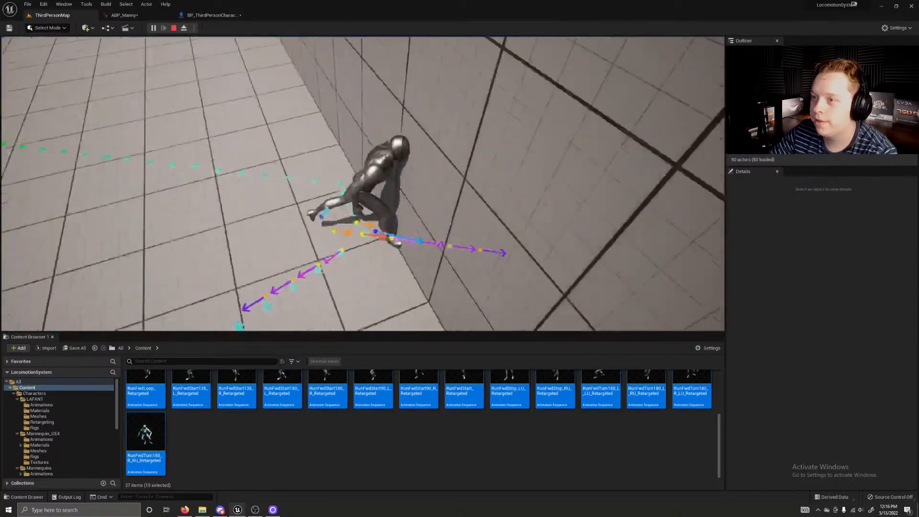
key(w)
key(a)
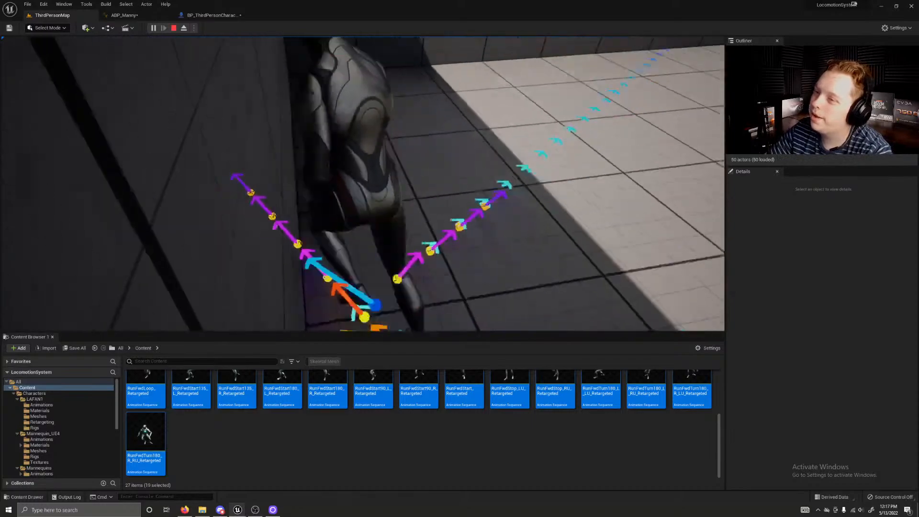
Run forward and pivot repeatedly between left and right, then stop the play session.
key(w)
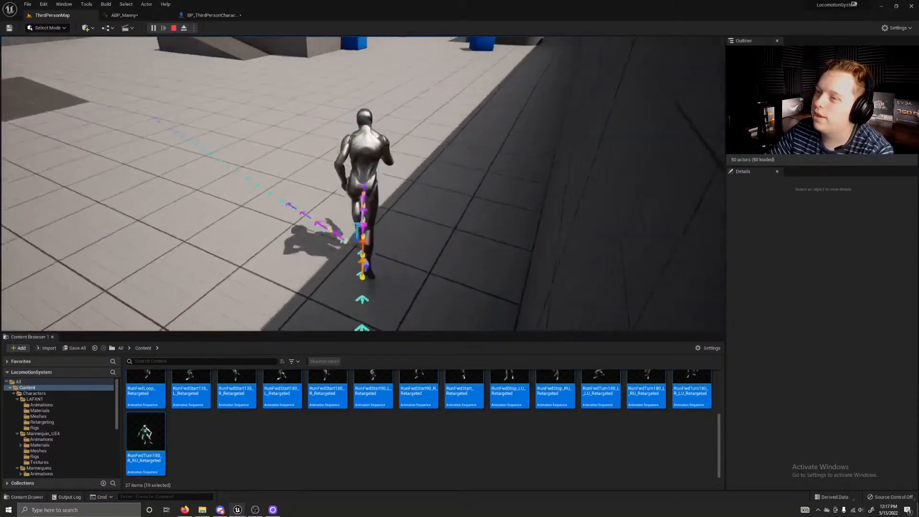
key(a)
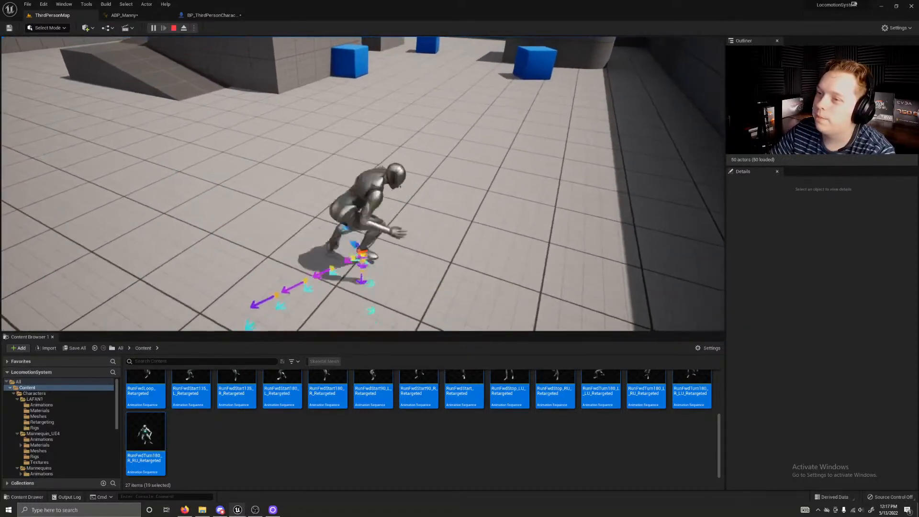
key(d)
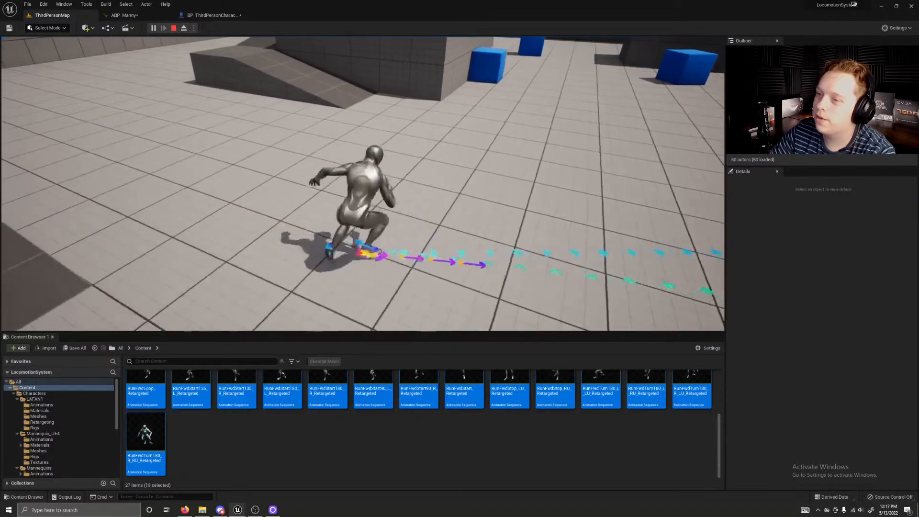
key(a)
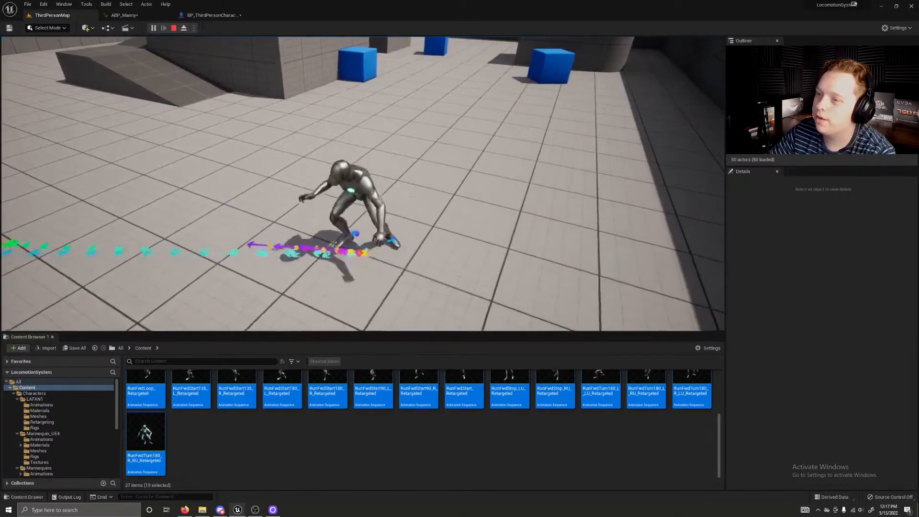
key(d)
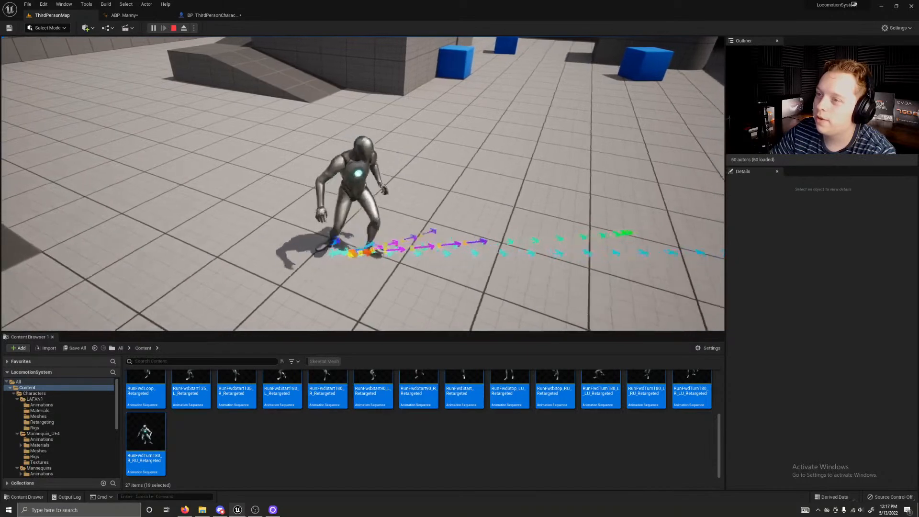
key(a)
key(d)
key(Escape)
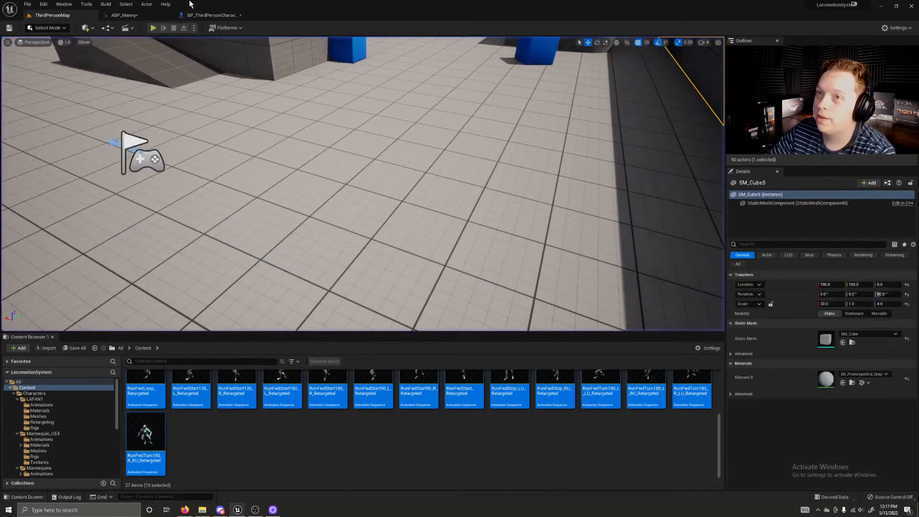
Set ABP_Manny's Root Motion Mode to Root Motion from Montages Only, recompile, and return to the level.
click(142, 18)
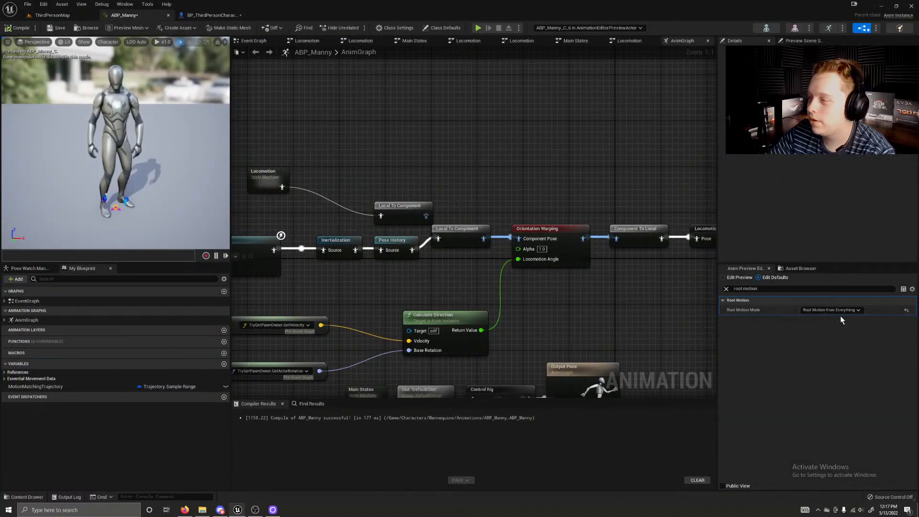
click(906, 310)
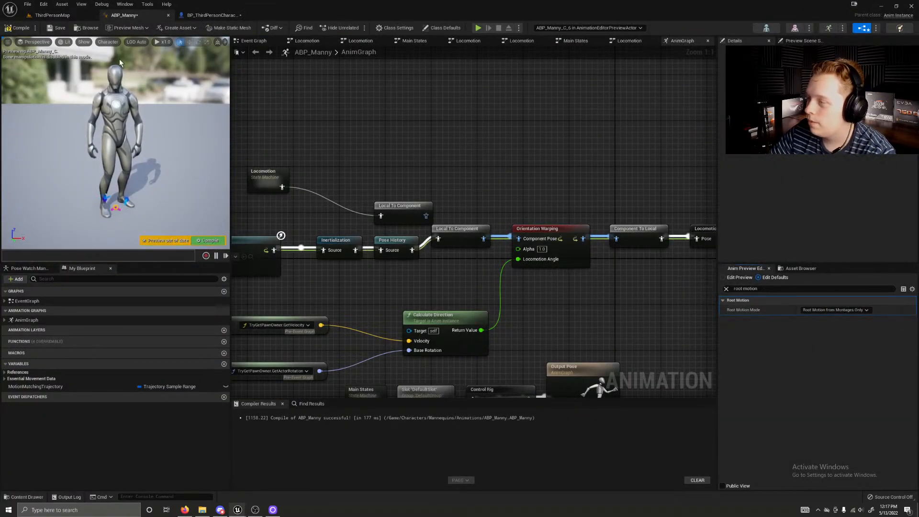
click(18, 28)
click(63, 4)
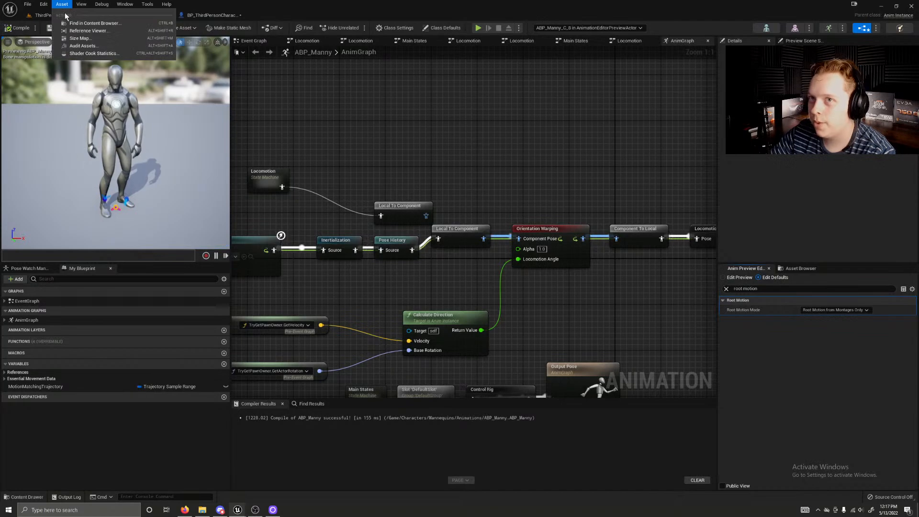
click(37, 16)
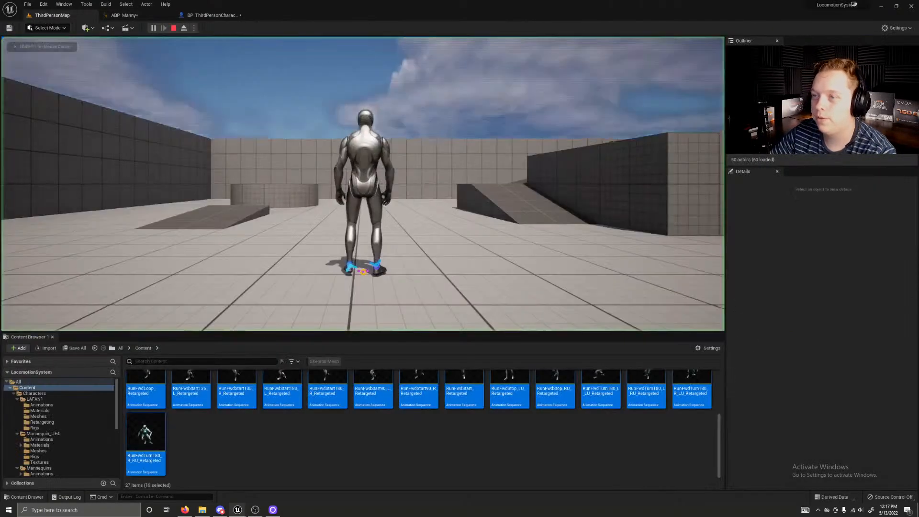
Test forward runs, stops and repeated braking turns between left and right.
key(w)
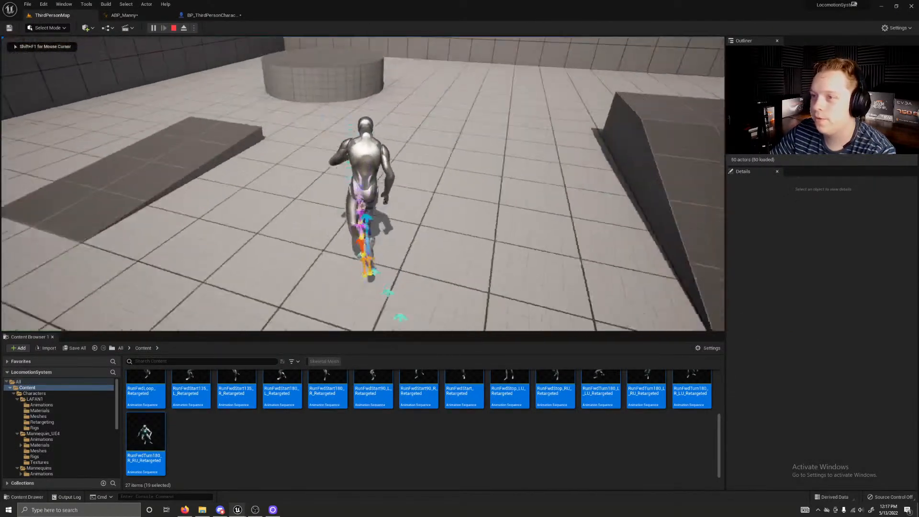
key(w)
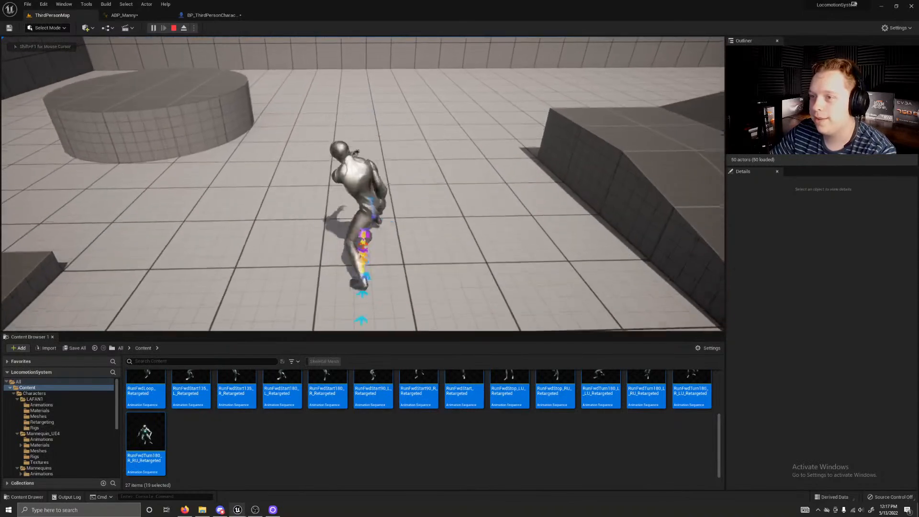
key(s)
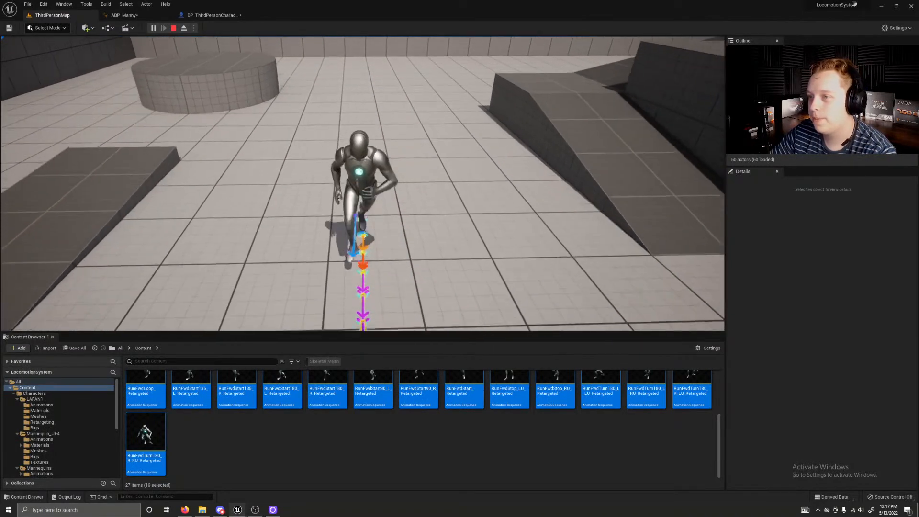
key(d)
key(d)
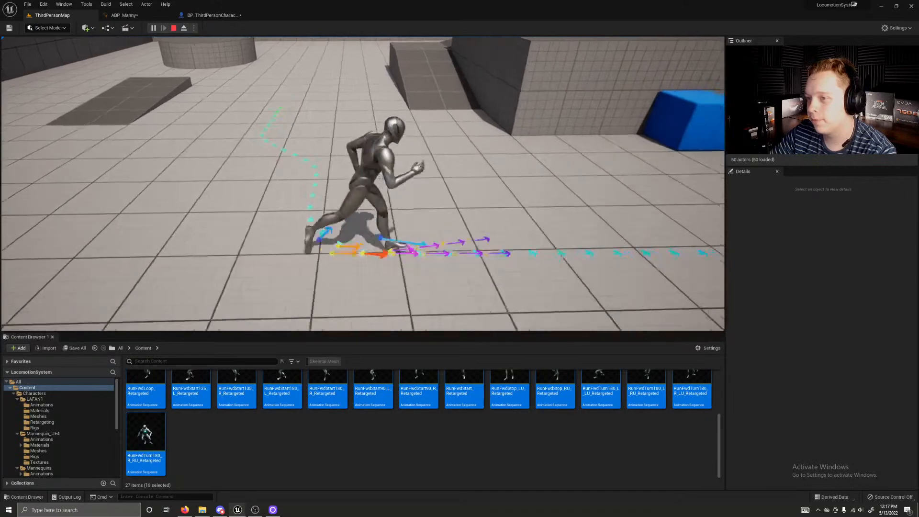
key(w)
key(a)
key(d)
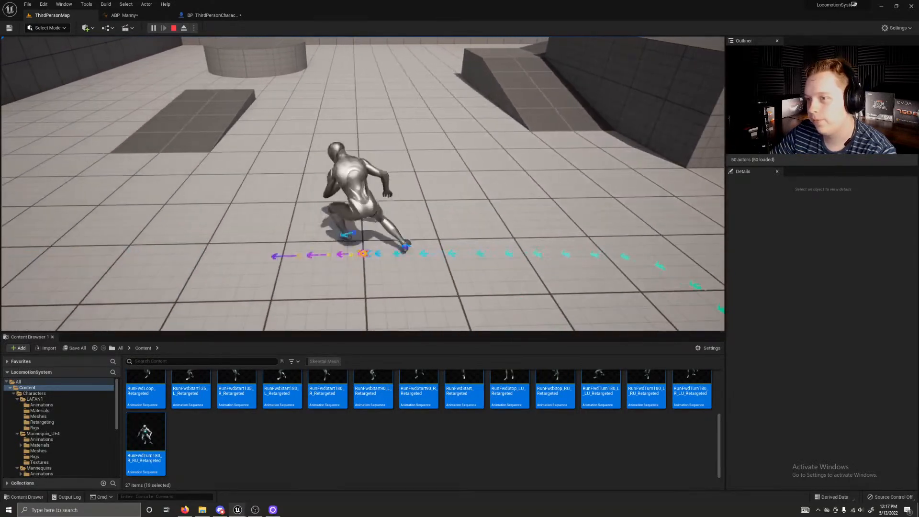
key(d)
key(a)
key(d)
key(a)
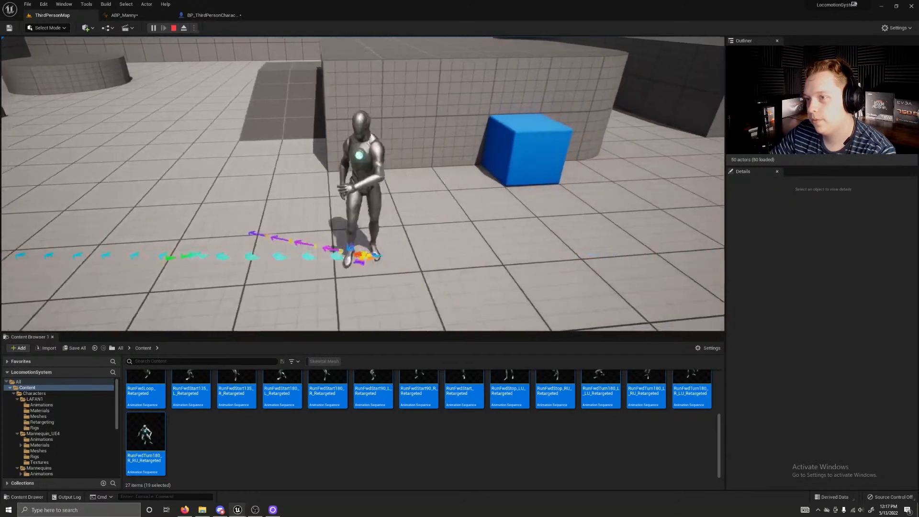
key(d)
key(a)
key(d)
key(a)
key(d)
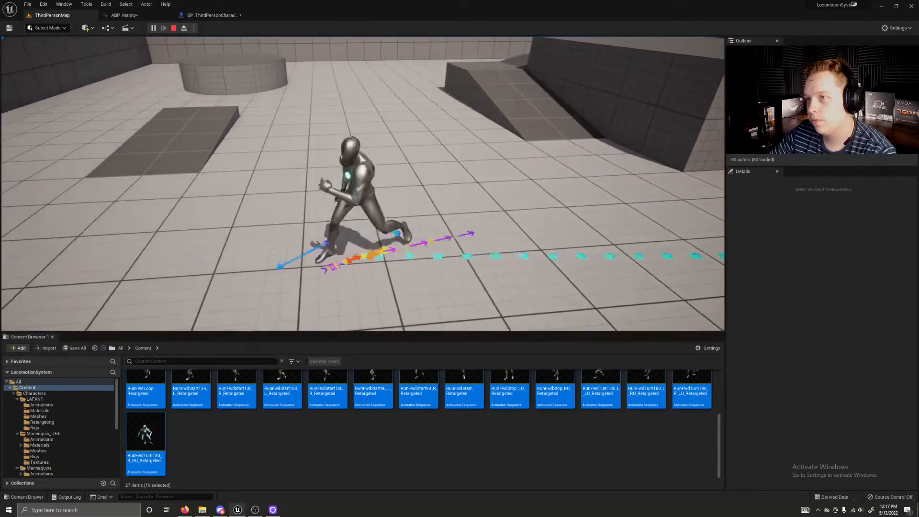
Stop playing and filter BP_ThirdPersonCharacter's Character Movement properties by 'orient'.
key(Escape)
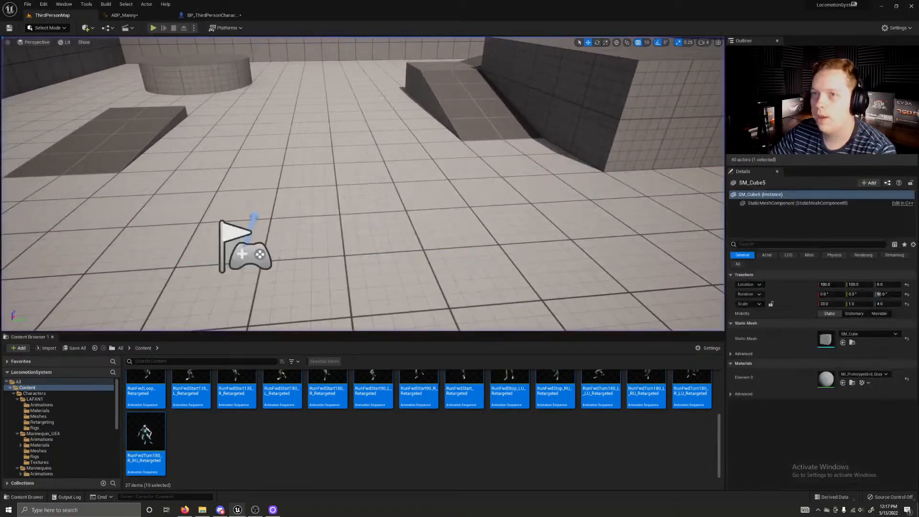
click(124, 15)
click(211, 15)
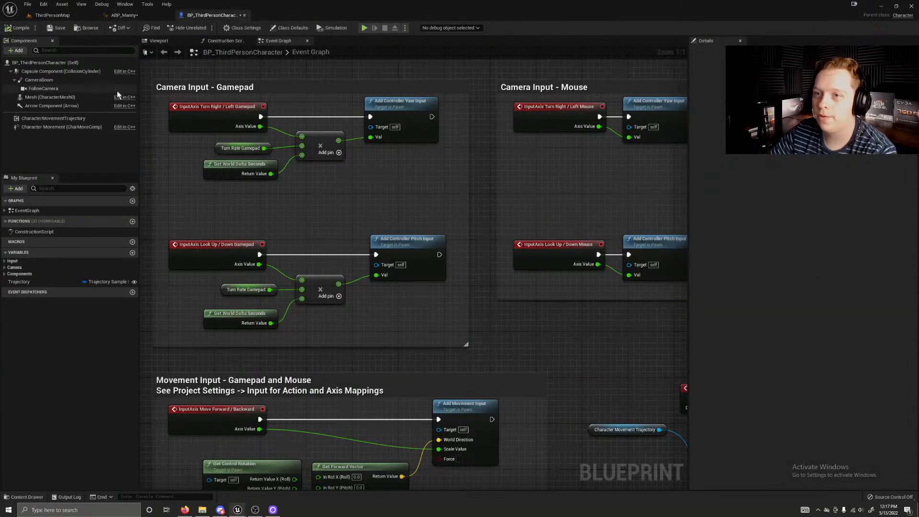
click(91, 126)
double_click(728, 52)
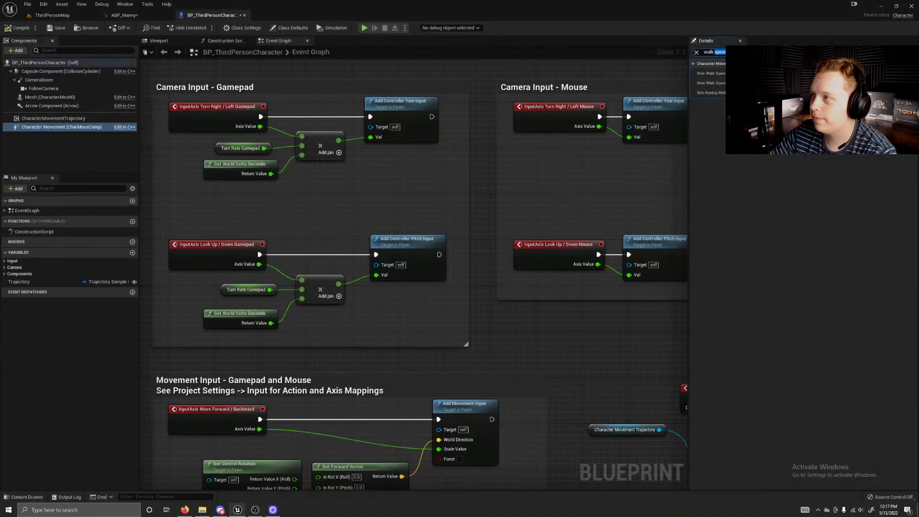
key(BackSpace)
key(BackSpace)
key(BackSpace)
key(BackSpace)
key(BackSpace)
text(orient)
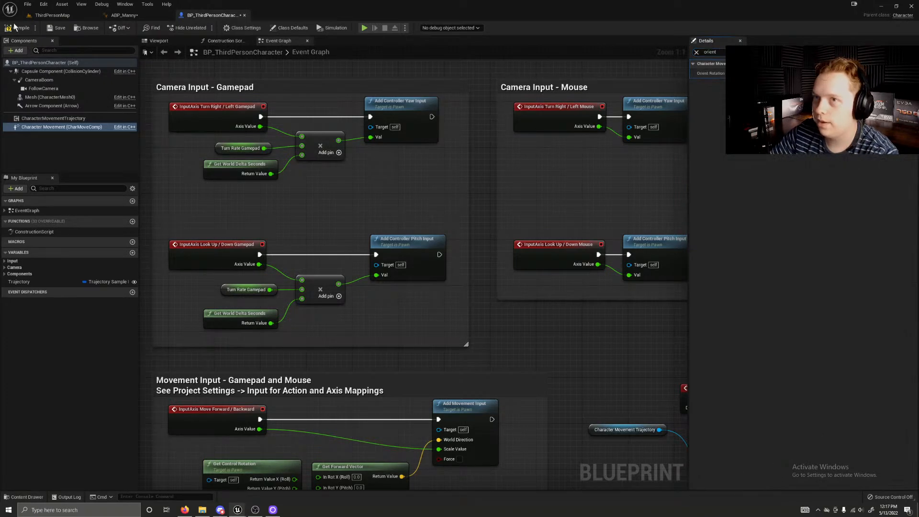
Play-test the character running forward and backward, then stop the session.
click(50, 18)
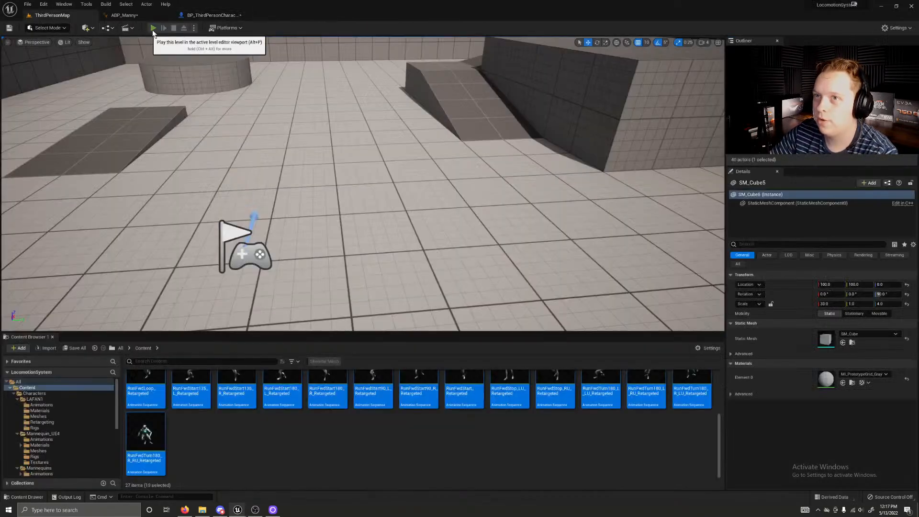
click(153, 28)
key(w)
key(w)
key(s)
key(w)
key(Escape)
Toggle Orient Rotation to Movement on Character Movement, clear the filter, and compile.
click(212, 14)
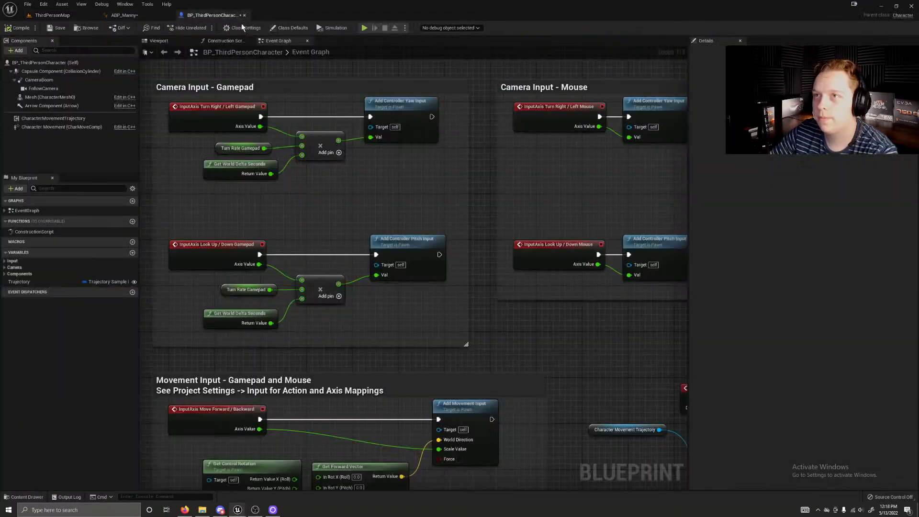
click(65, 127)
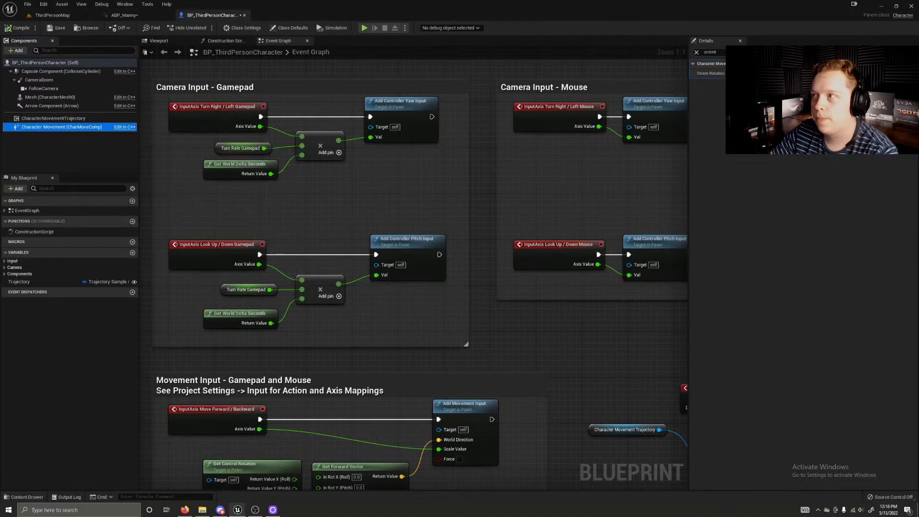
click(786, 74)
click(696, 52)
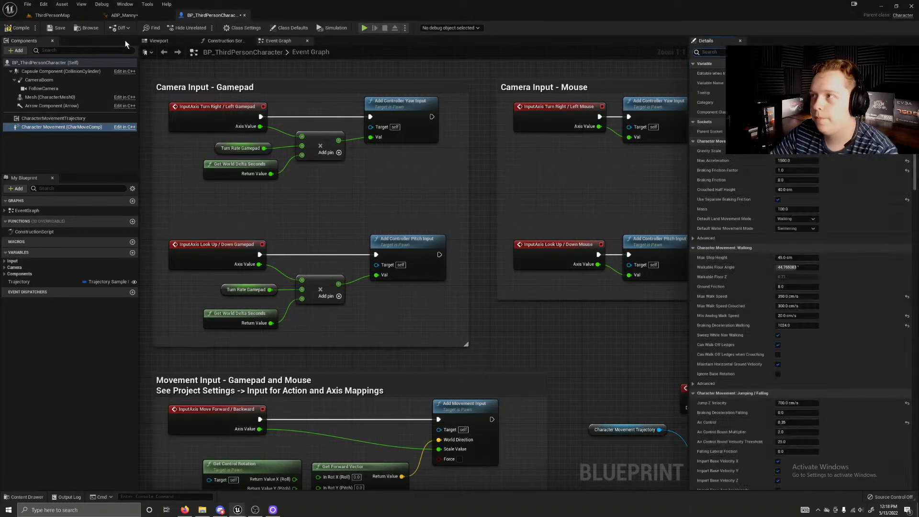
click(18, 27)
Start a new play session, run the character forward around the level, then turn left.
click(52, 15)
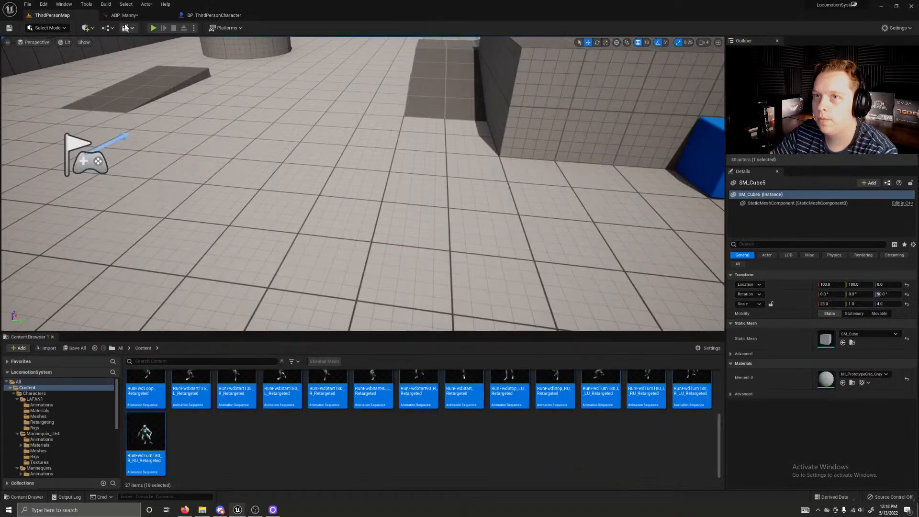
click(157, 26)
key(w)
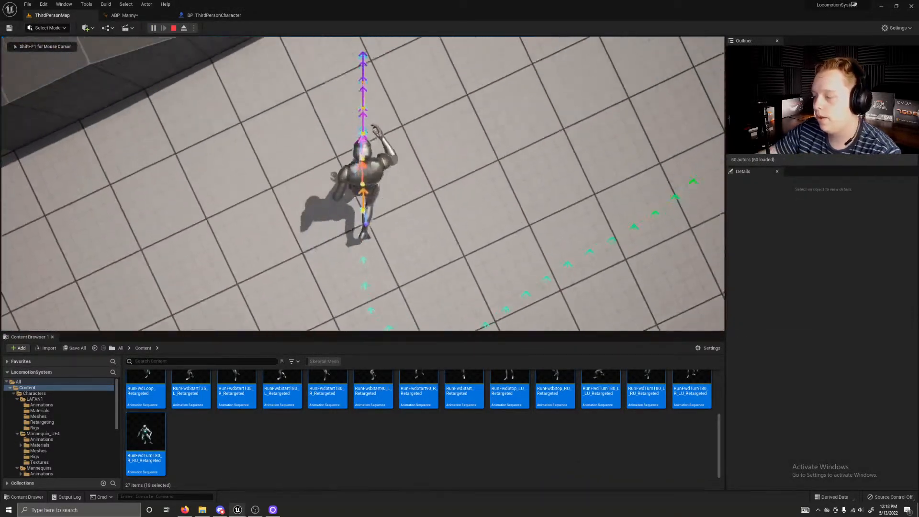
key(w)
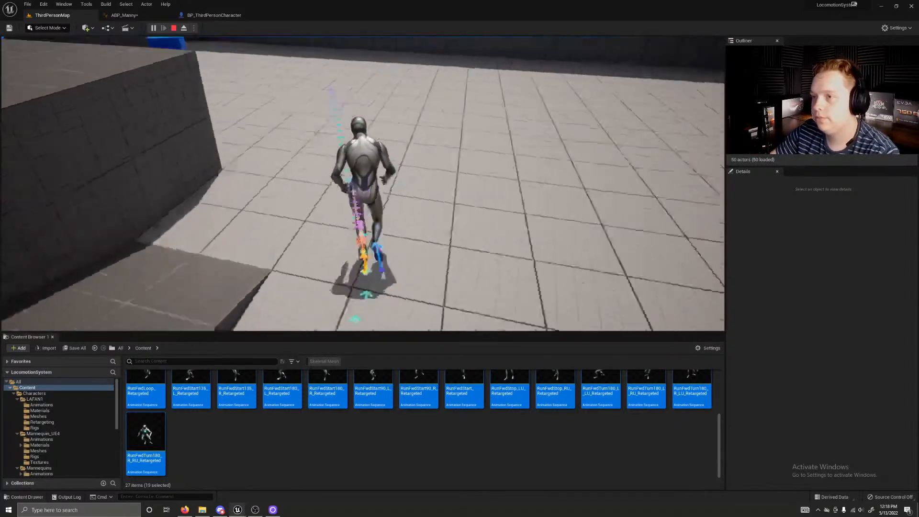
key(w)
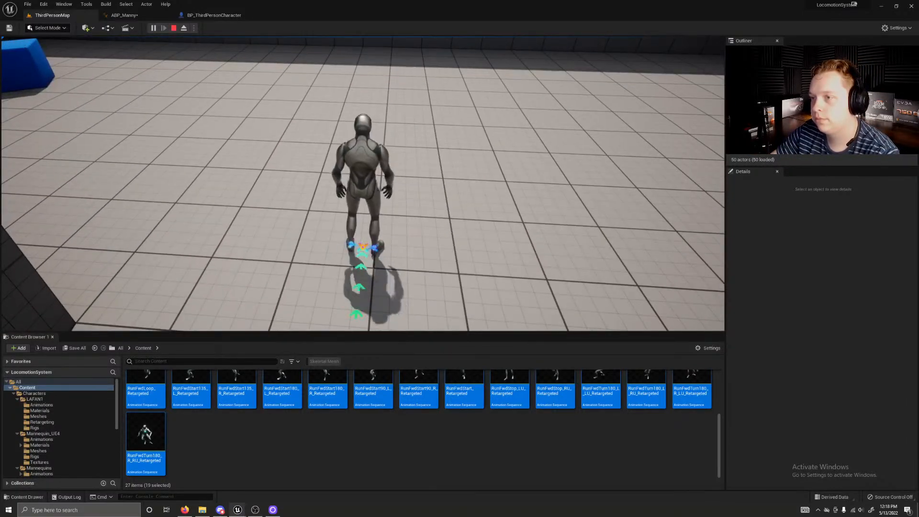
key(w)
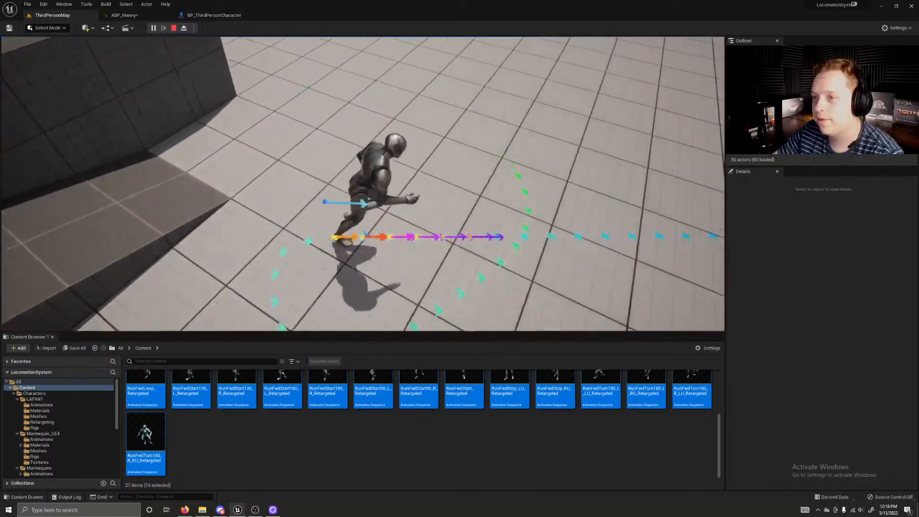
key(a)
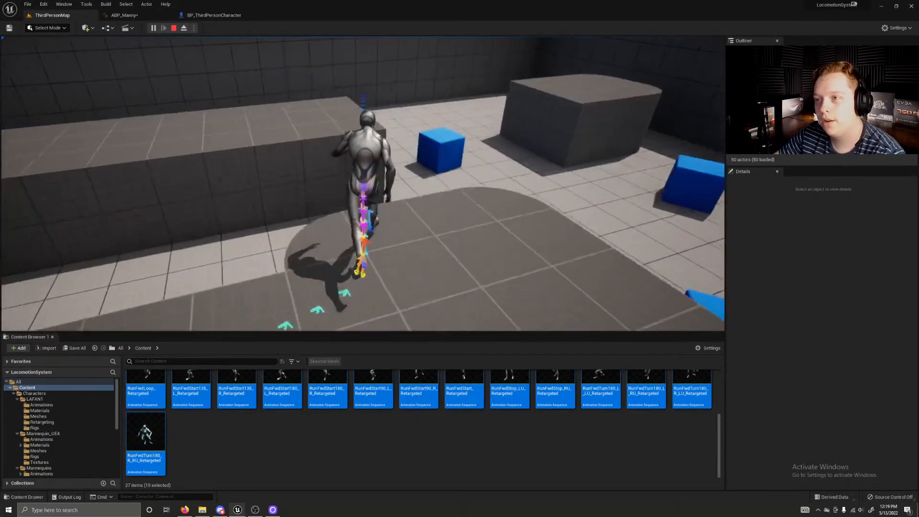
Jump the block, run around the wall's corner, and test stops and left-right braking.
key(space)
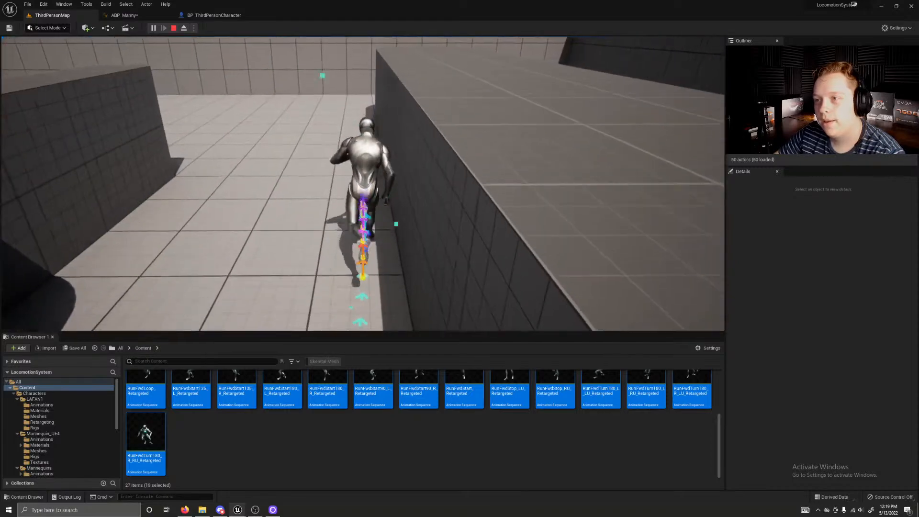
key(w)
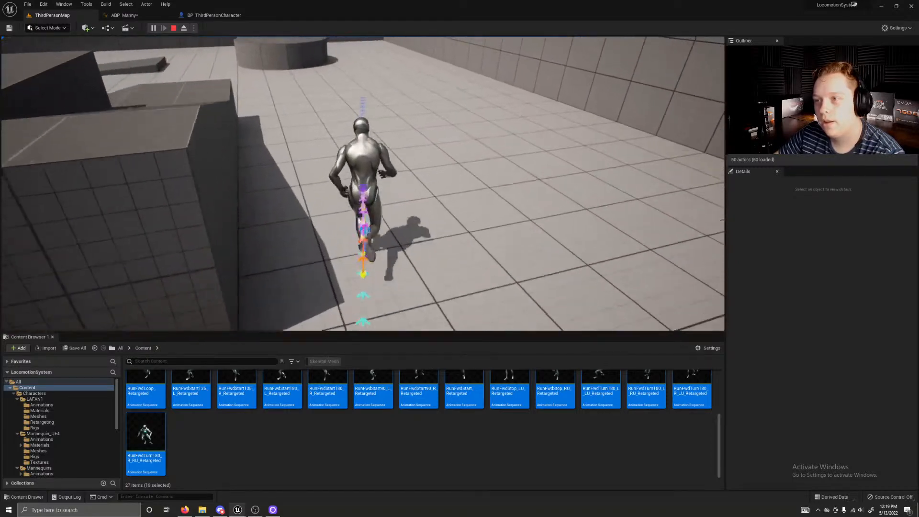
key(s)
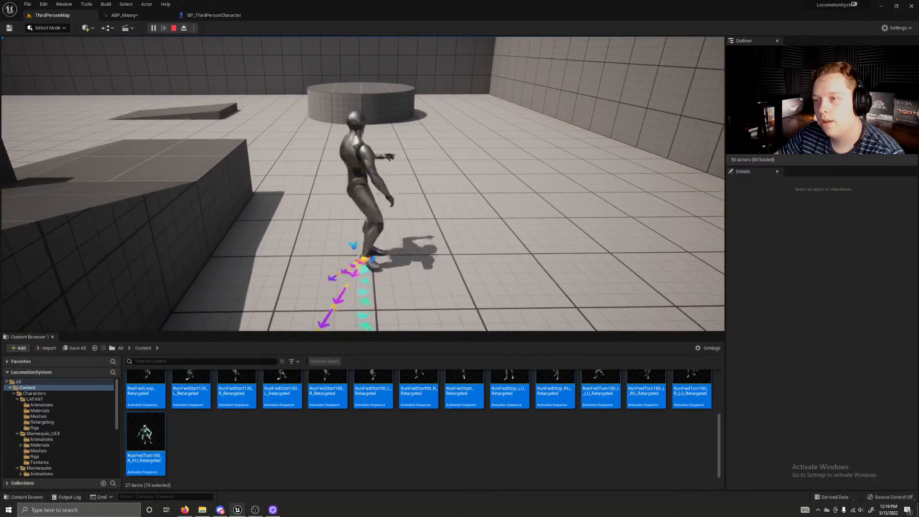
key(w)
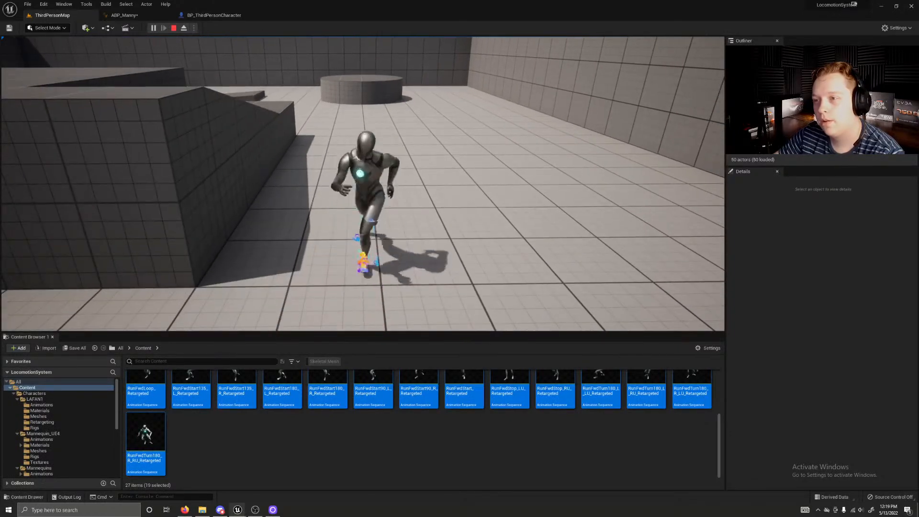
key(d)
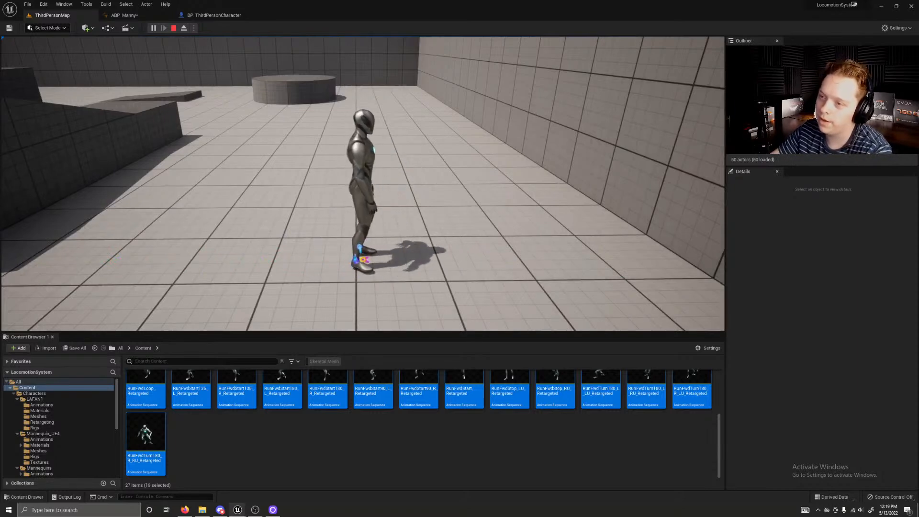
key(a)
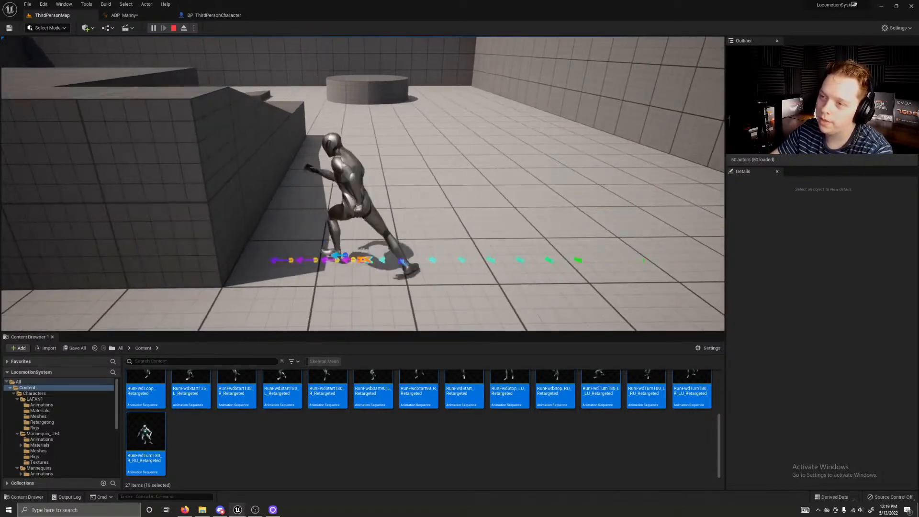
Regain game input, run toward and away from the camera with 180° turns, then end playing.
key(shift+F1)
click(256, 116)
key(s)
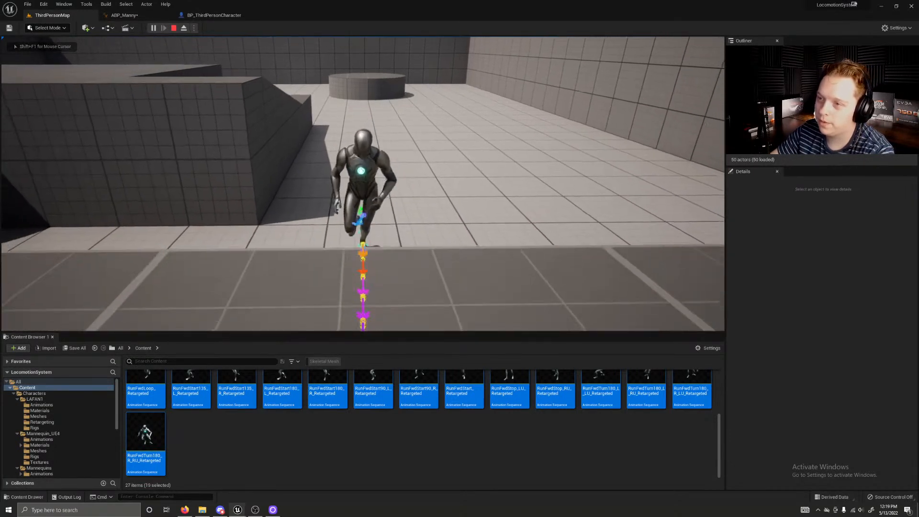
key(w)
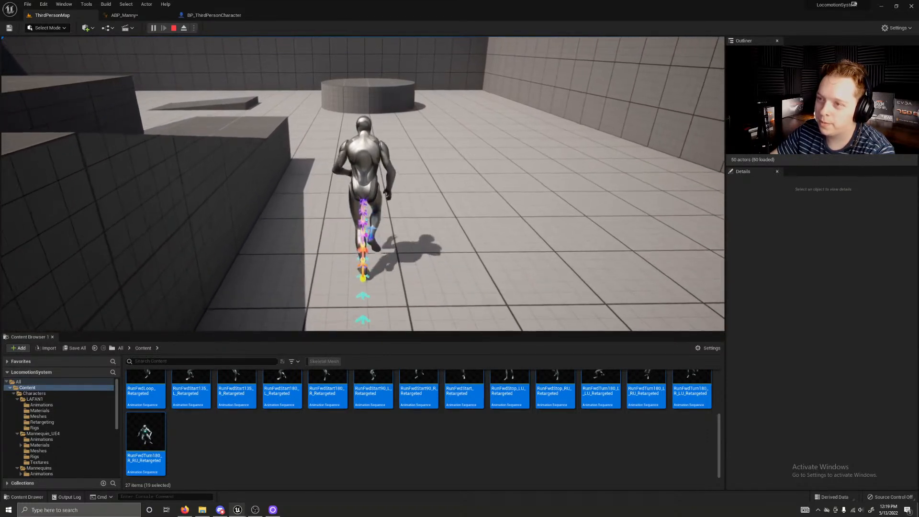
key(s)
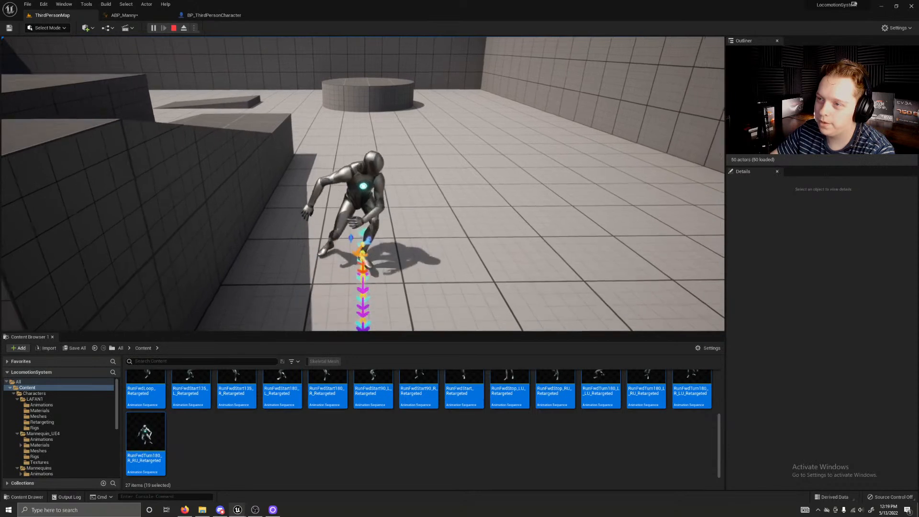
key(Escape)
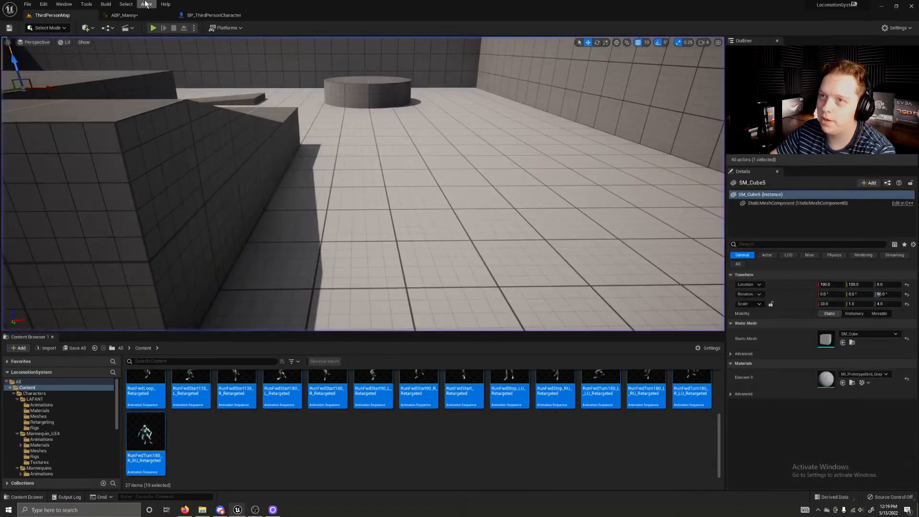
Set the Motion Matching node's Blend Time to 0 in ABP_Manny, then return to ThirdPersonMap.
click(124, 15)
right_drag(300, 214, 392, 226)
click(392, 226)
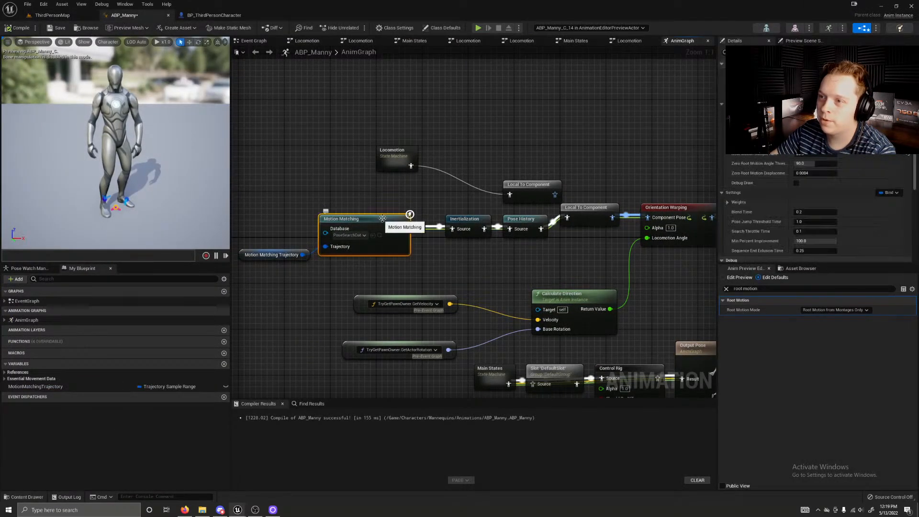
click(808, 211)
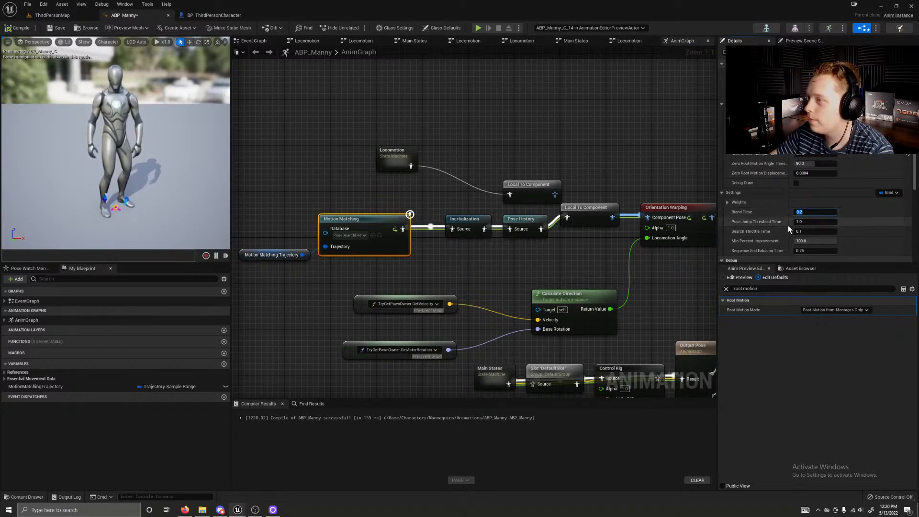
text(0)
key(Return)
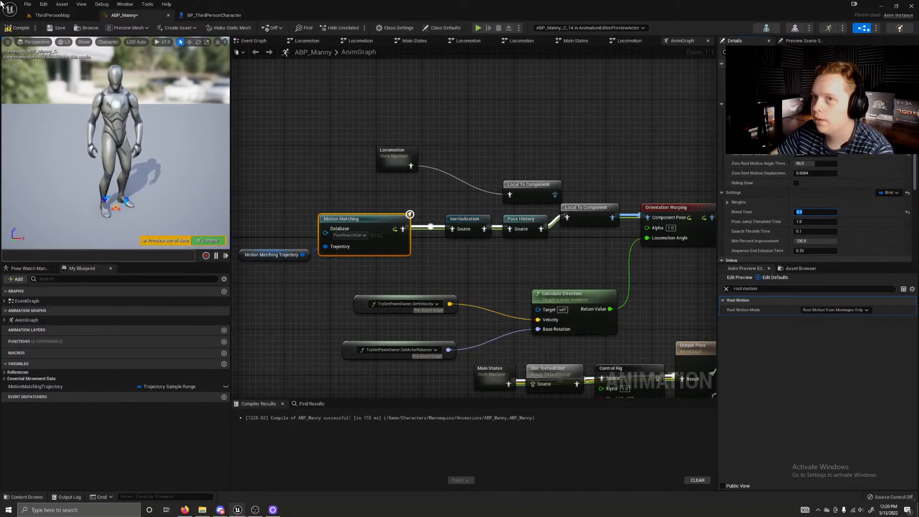
click(50, 14)
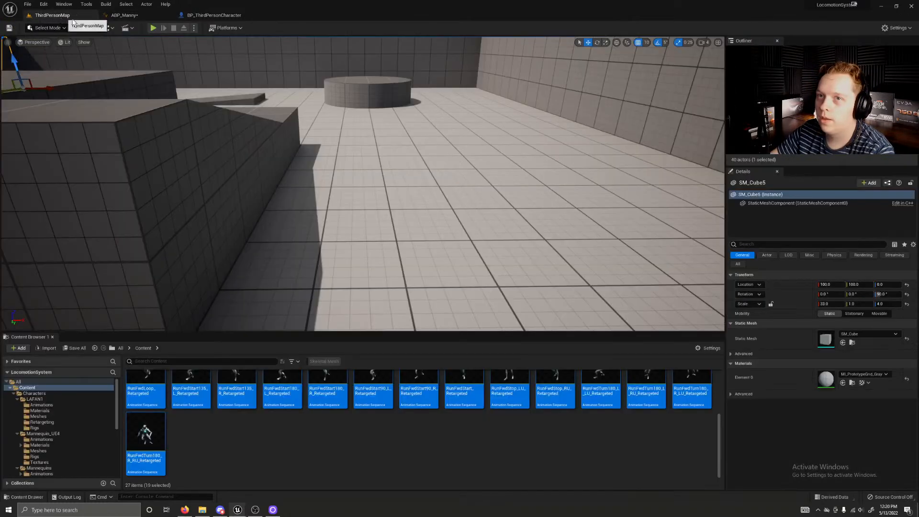
Play the level and test forward runs, stops and turns back toward the camera.
click(154, 28)
key(w)
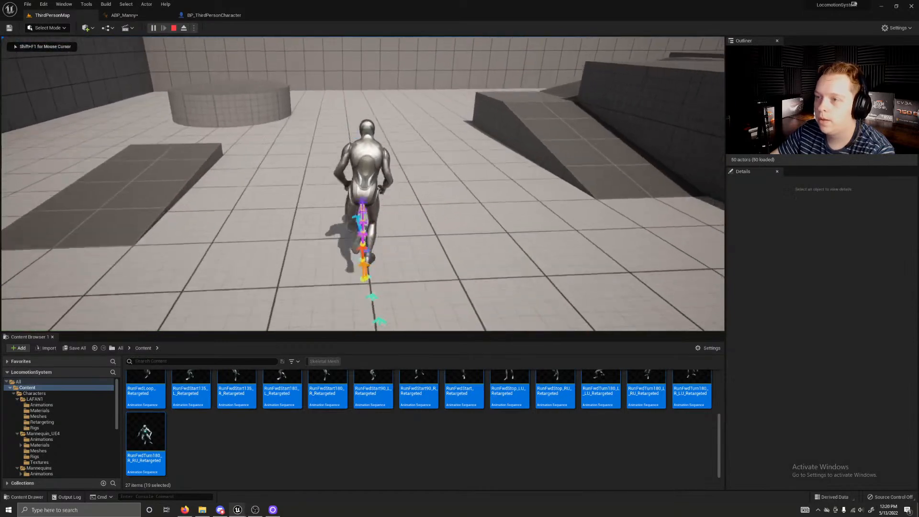
key(s)
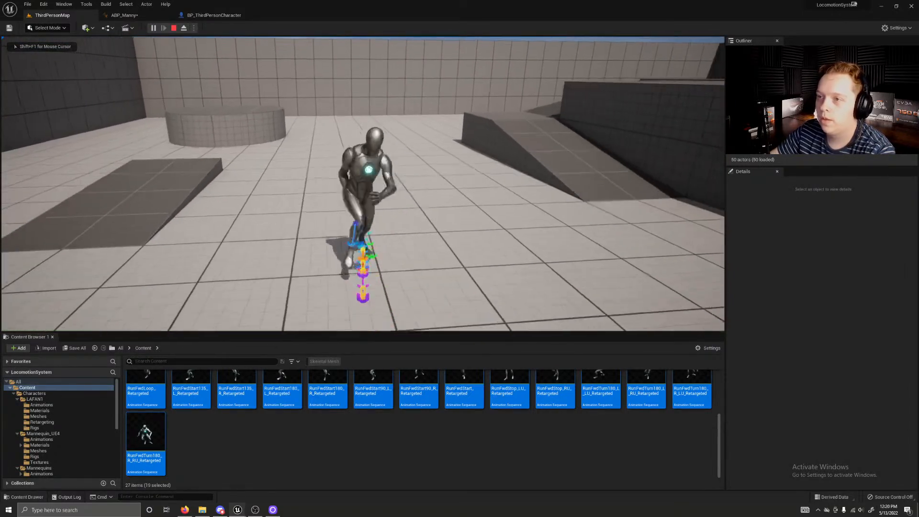
key(s)
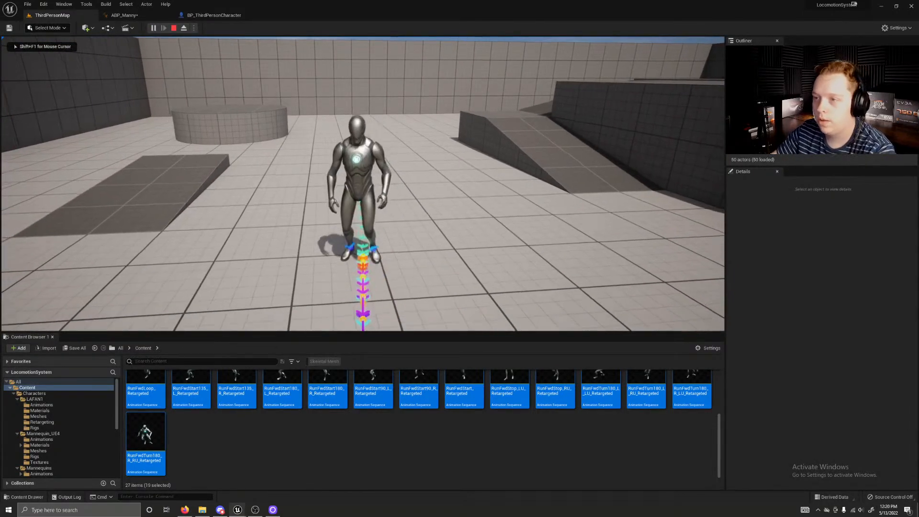
key(d)
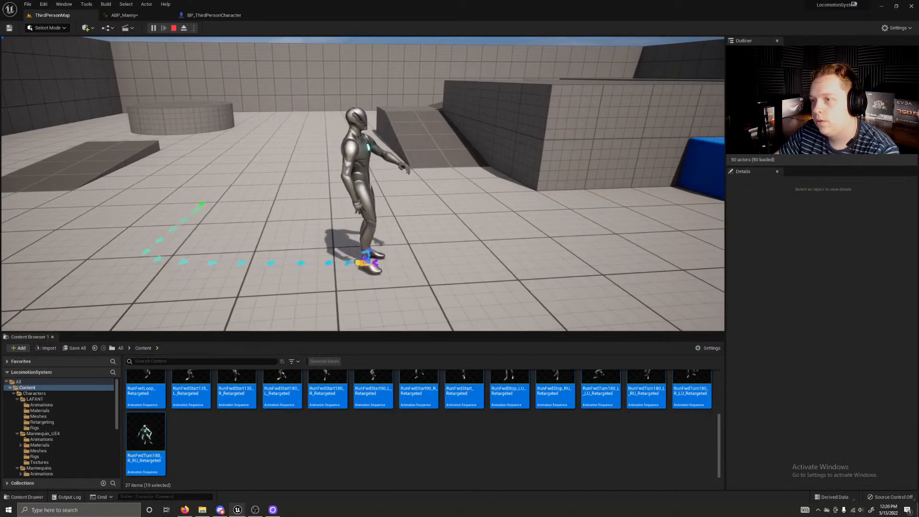
Test repeated left-right pivots with the zero Blend Time, then end Play In Editor.
key(a)
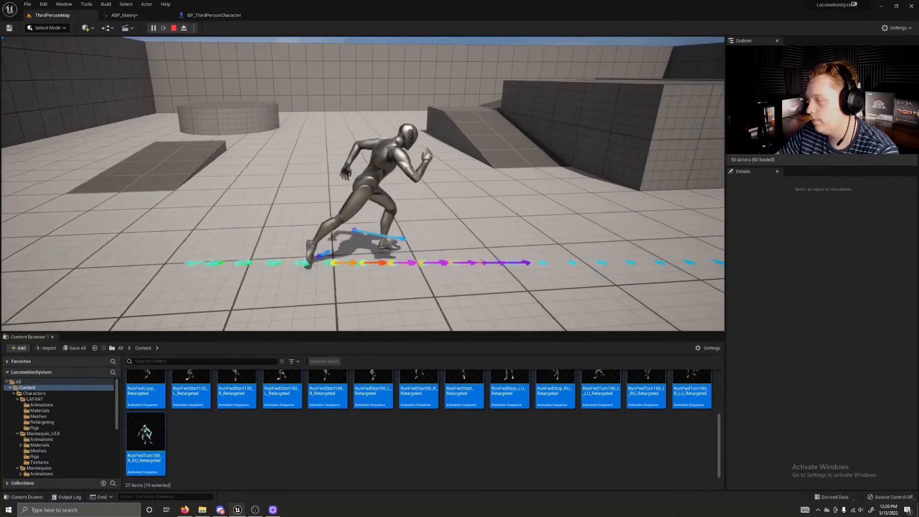
key(a)
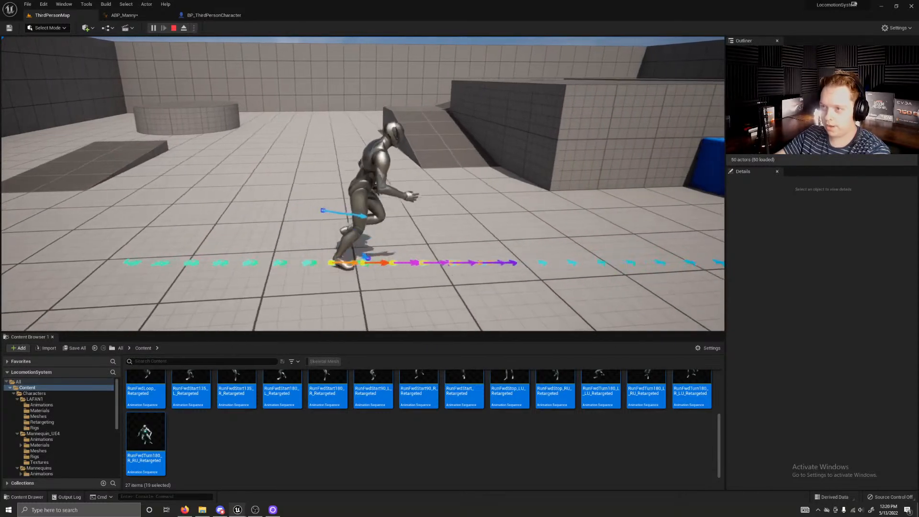
key(a)
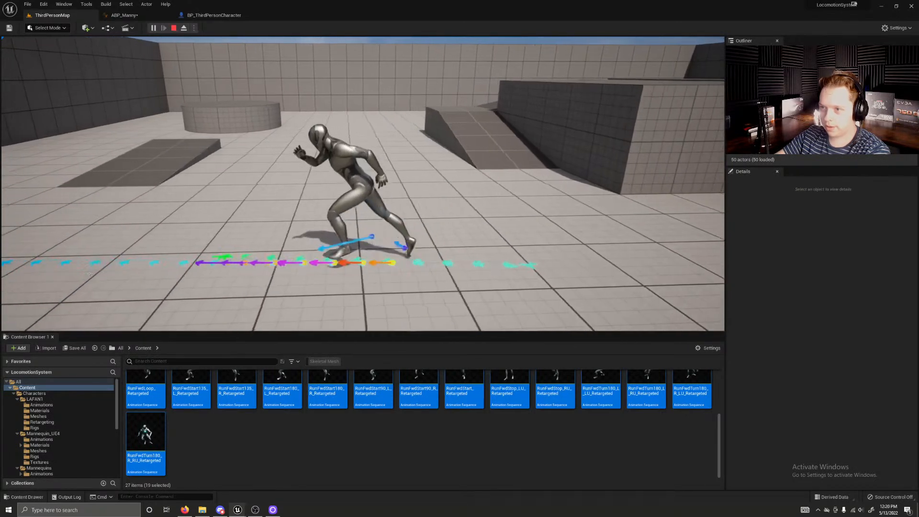
key(d)
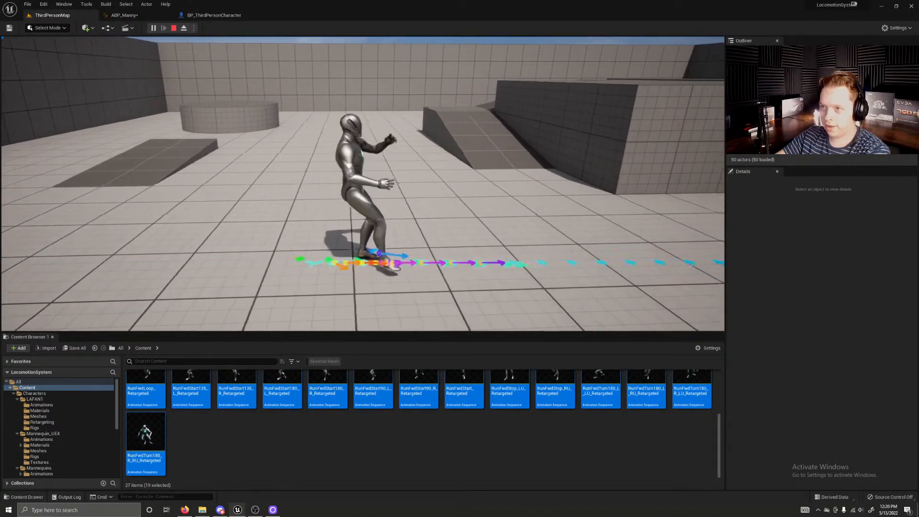
key(a)
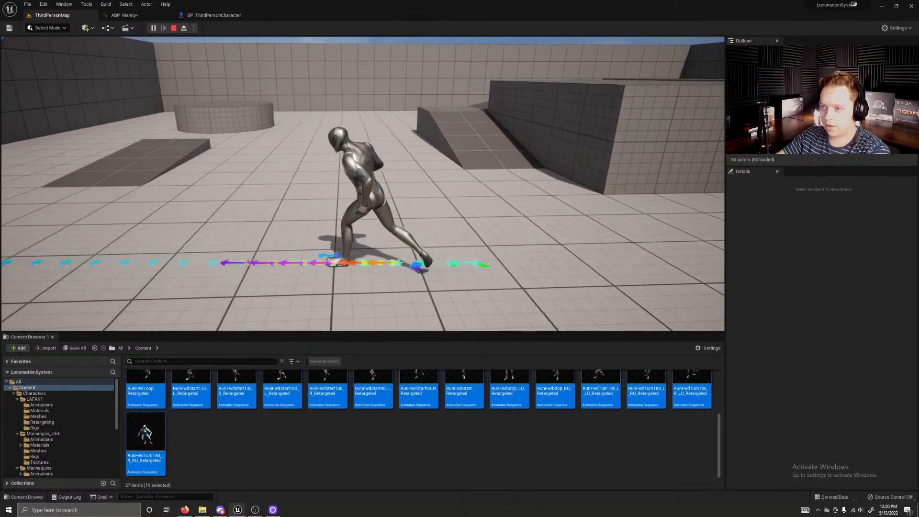
key(Escape)
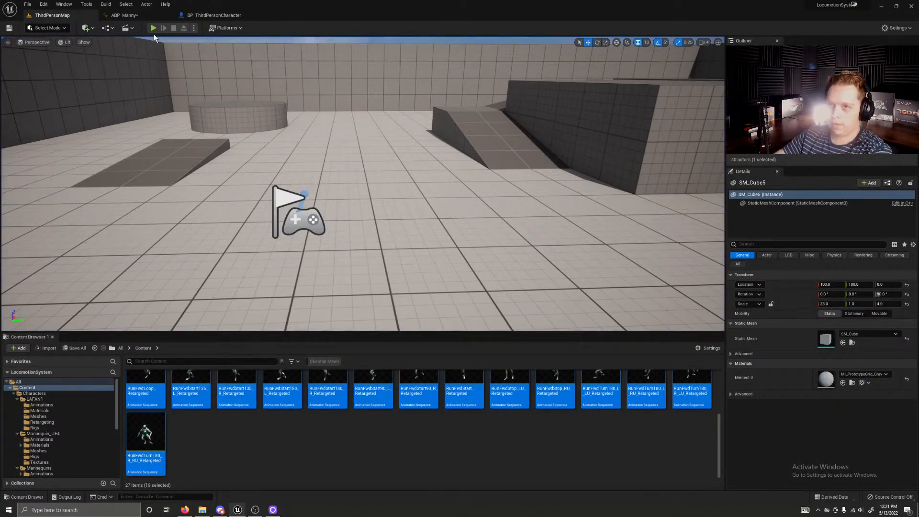
Start a new play session and pivot the character right, left and right again.
click(153, 28)
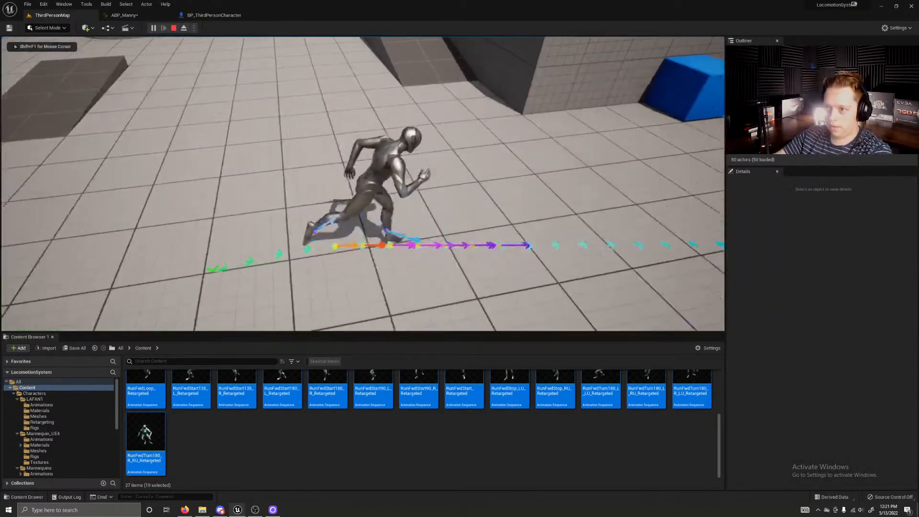
key(d)
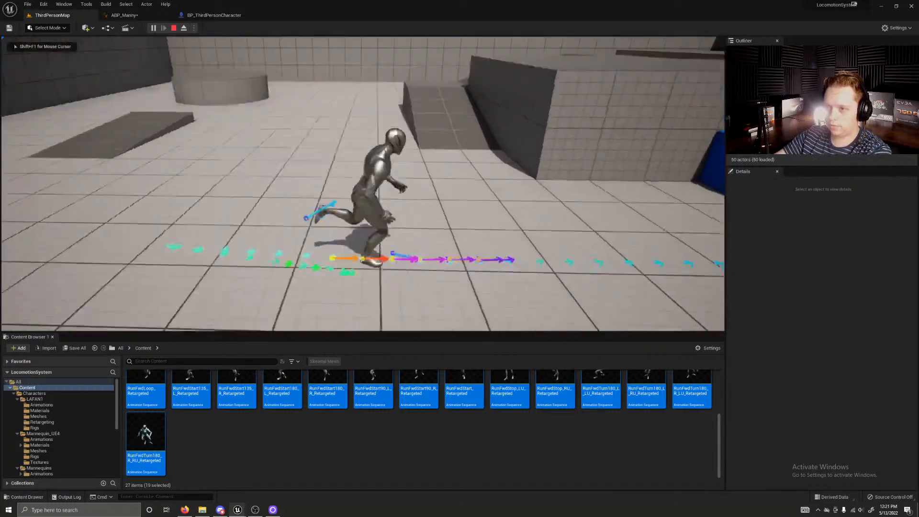
key(a)
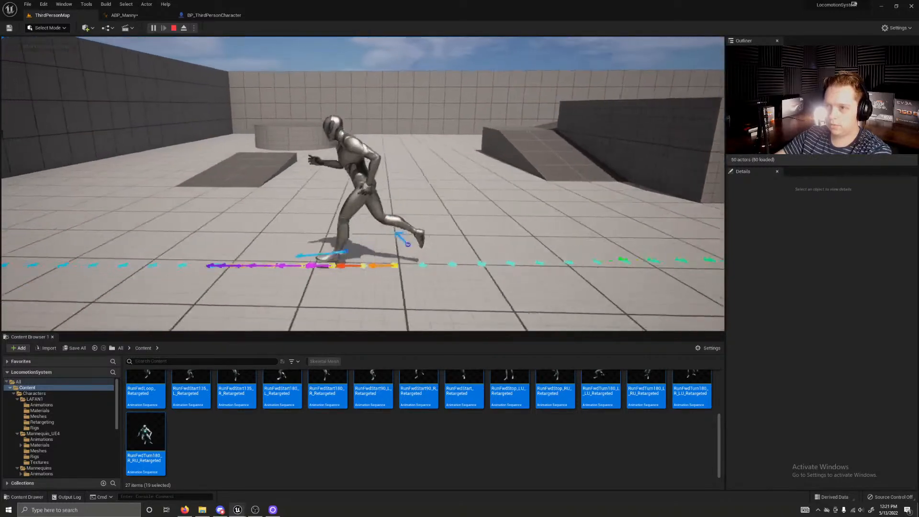
key(d)
Run away from the camera, jumping over the round platform and onto the ramp block.
key(w)
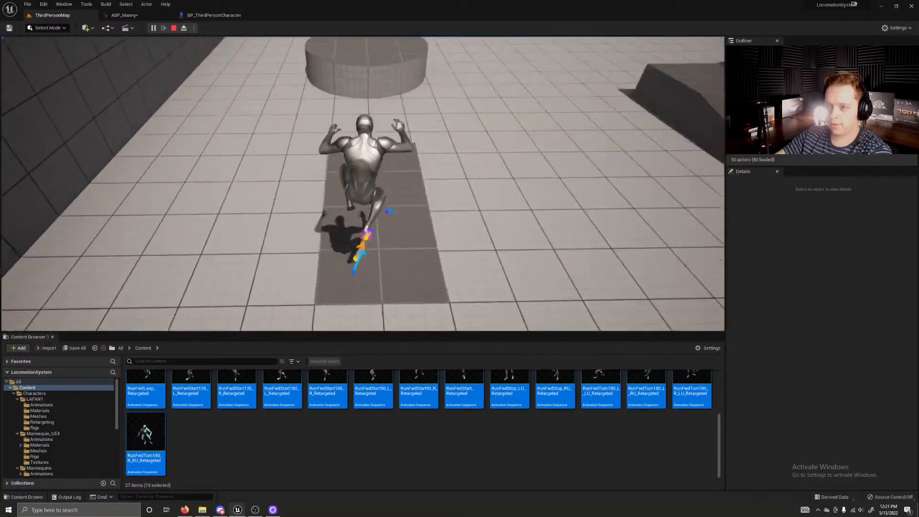
key(space)
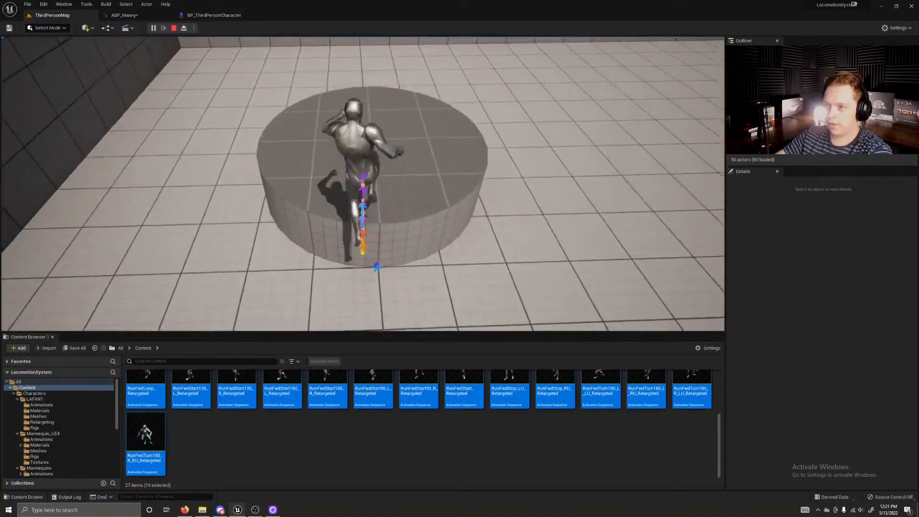
key(space)
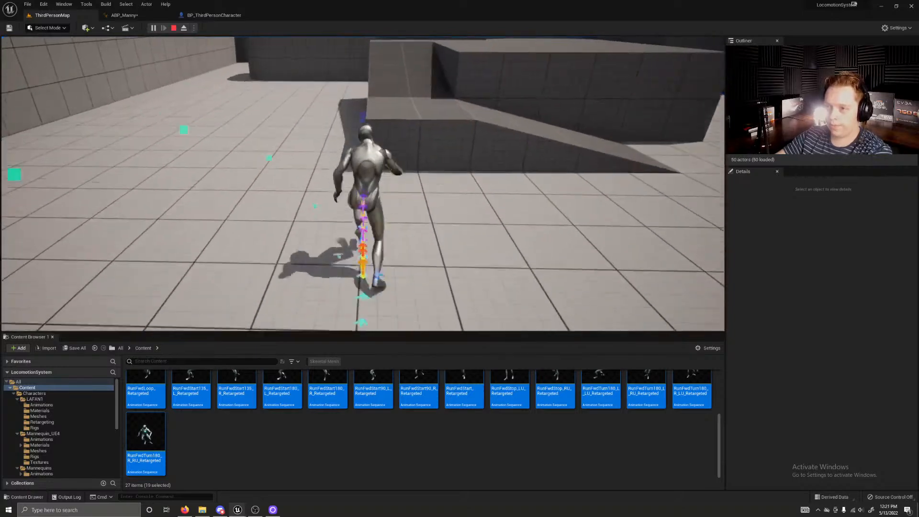
key(space)
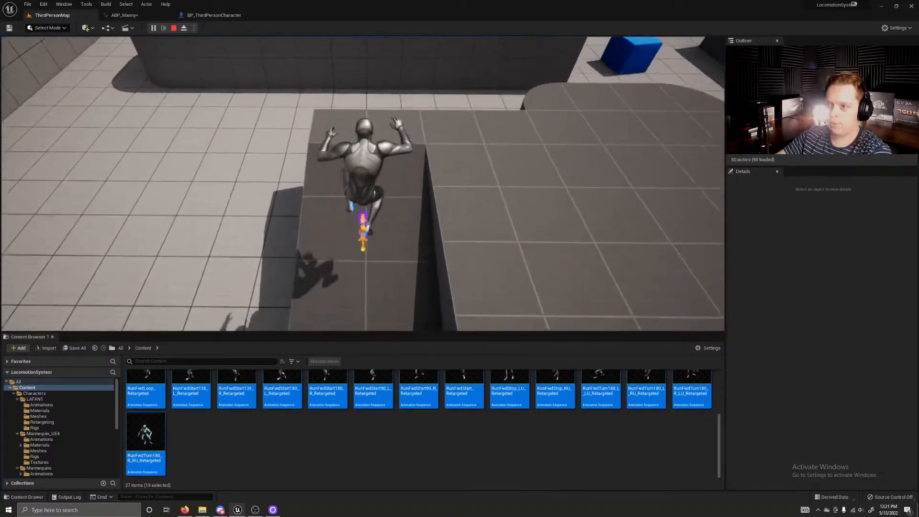
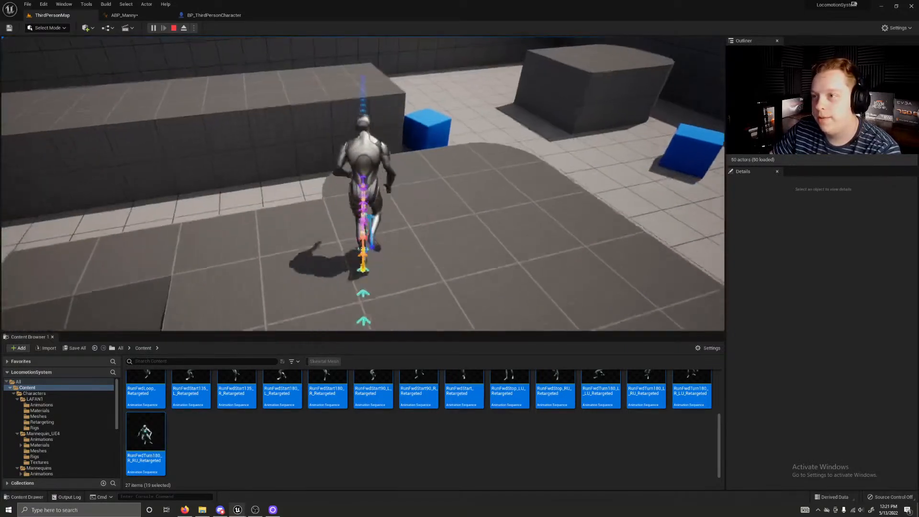
Run the character across the level, jumping onto the blue cube and the grey block.
key(w)
key(w)
key(space)
key(space)
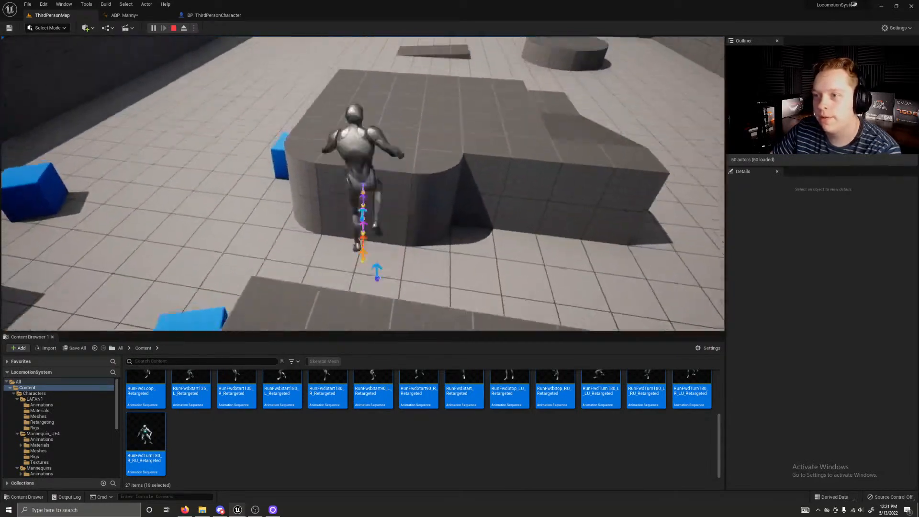
key(w)
key(space)
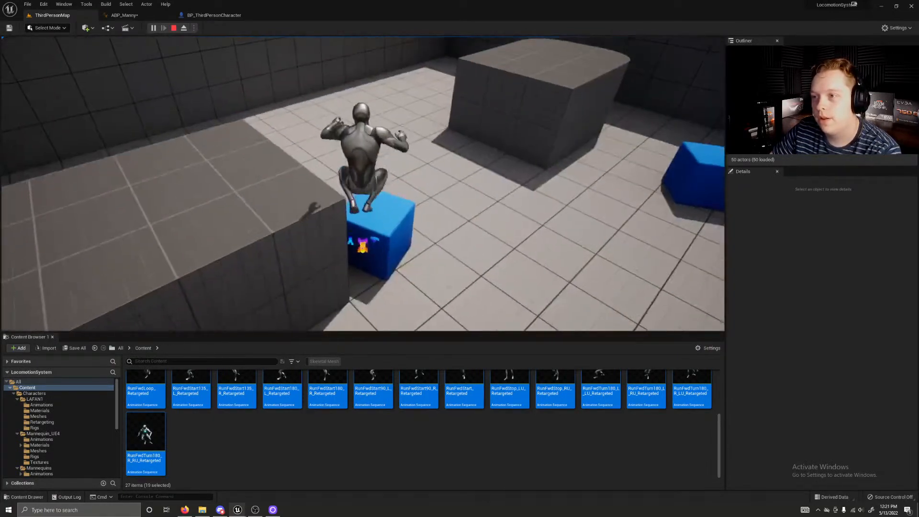
Keep running and jumping off the blue cube, then end the Play In Editor session.
key(space)
key(w)
key(space)
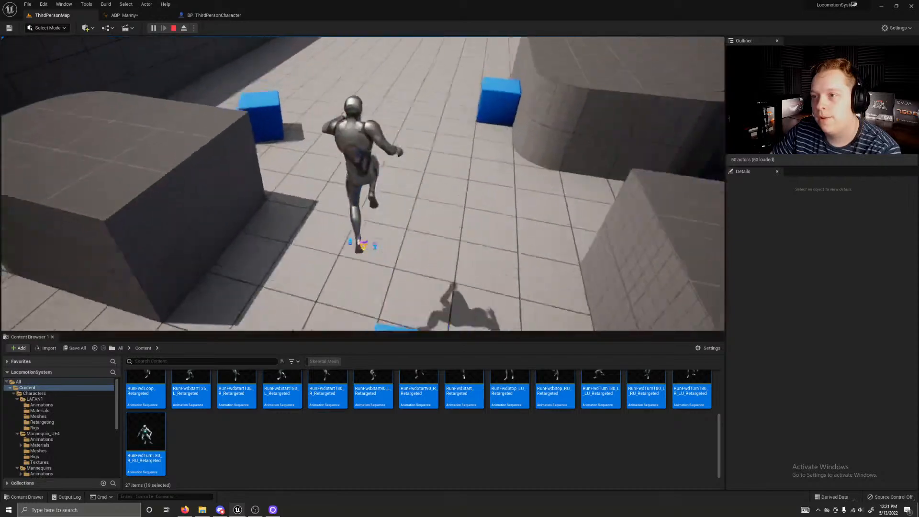
key(space)
key(w)
key(space)
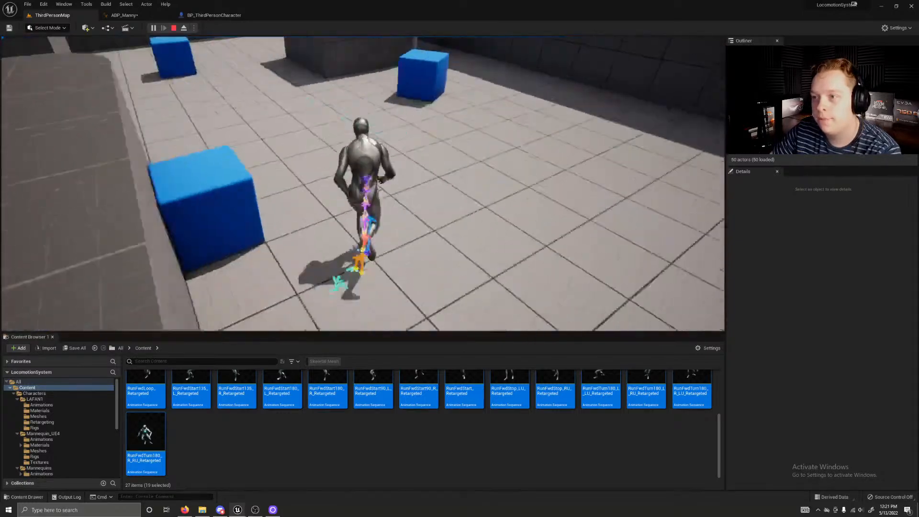
key(Escape)
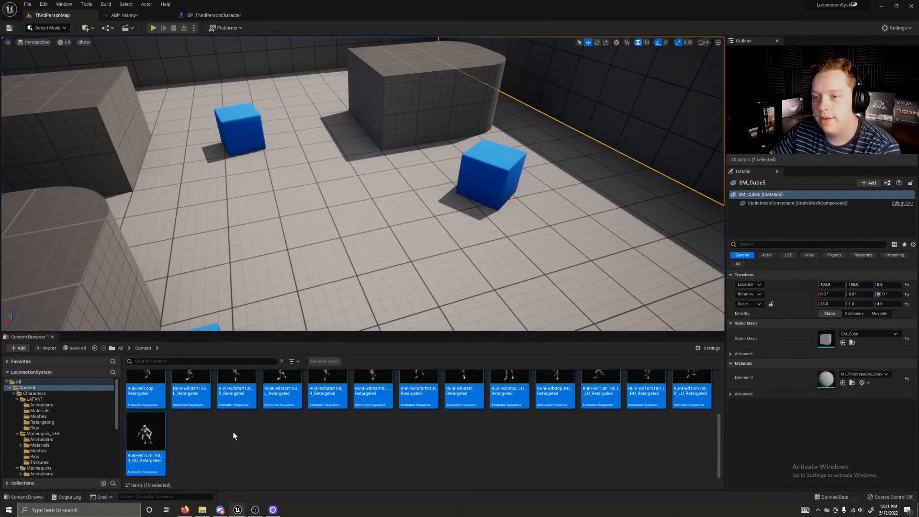
Open Mannequin_UE4_PoseSearchDatabase from the Content folder, scroll through its Sequences, then close it.
click(121, 348)
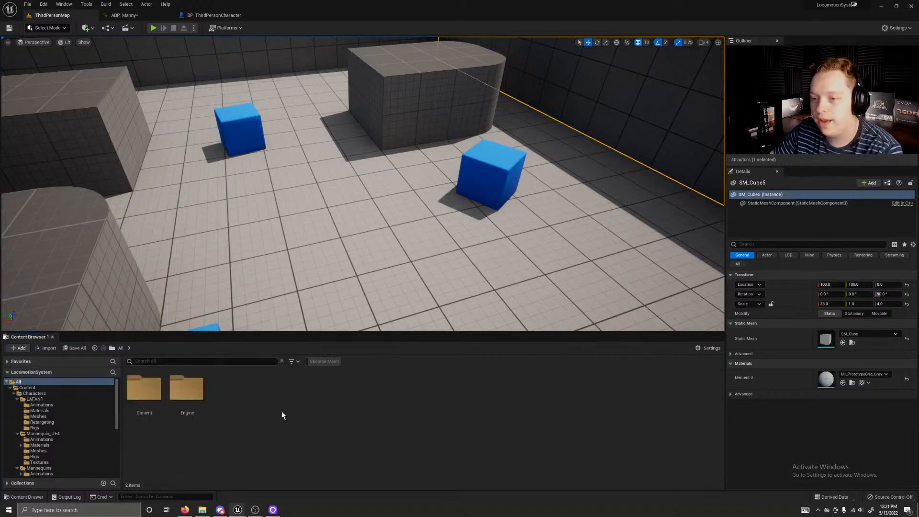
double_click(144, 390)
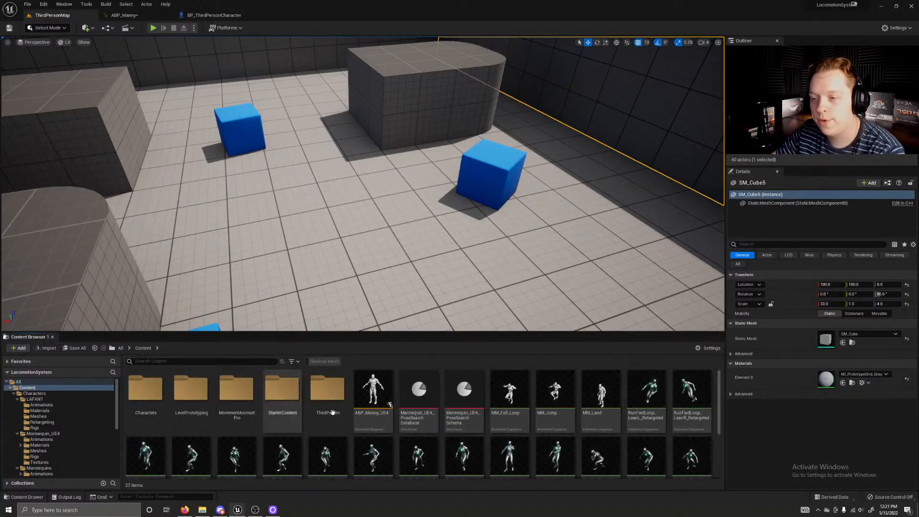
click(423, 407)
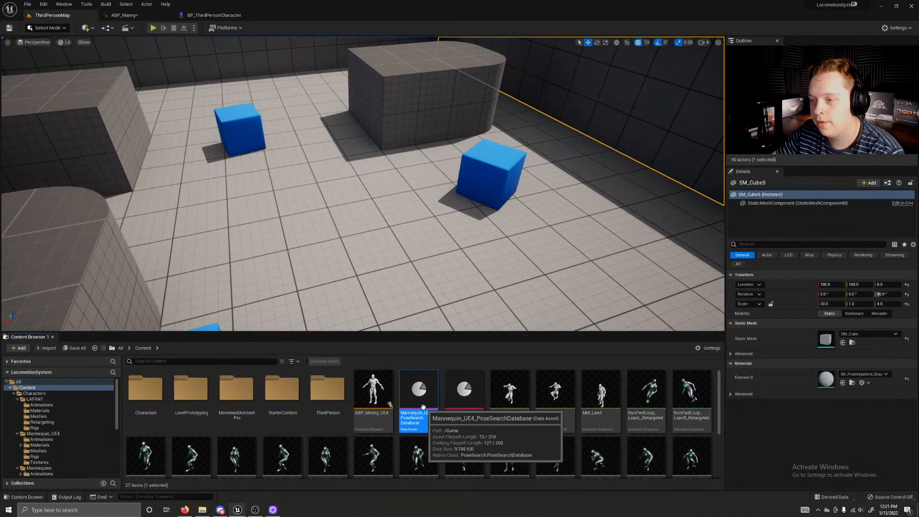
double_click(423, 407)
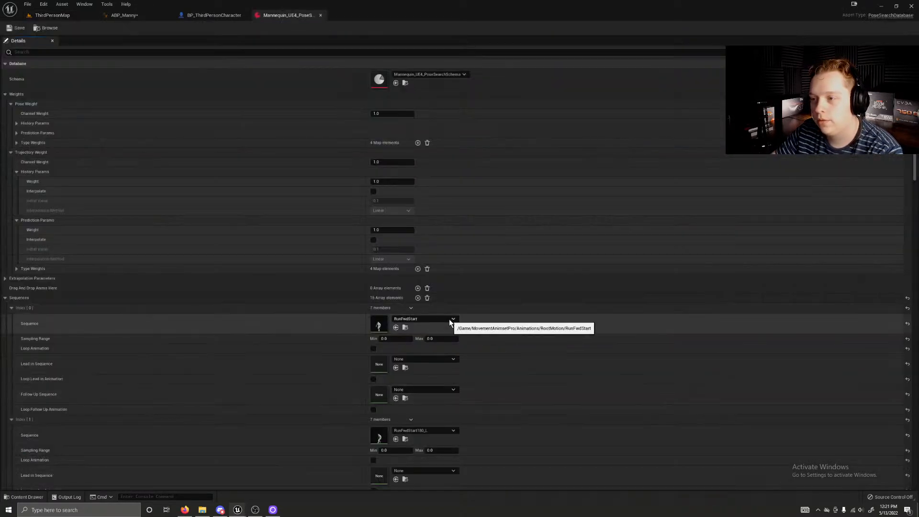
scroll(449, 325, down, 8)
scroll(450, 339, down, 10)
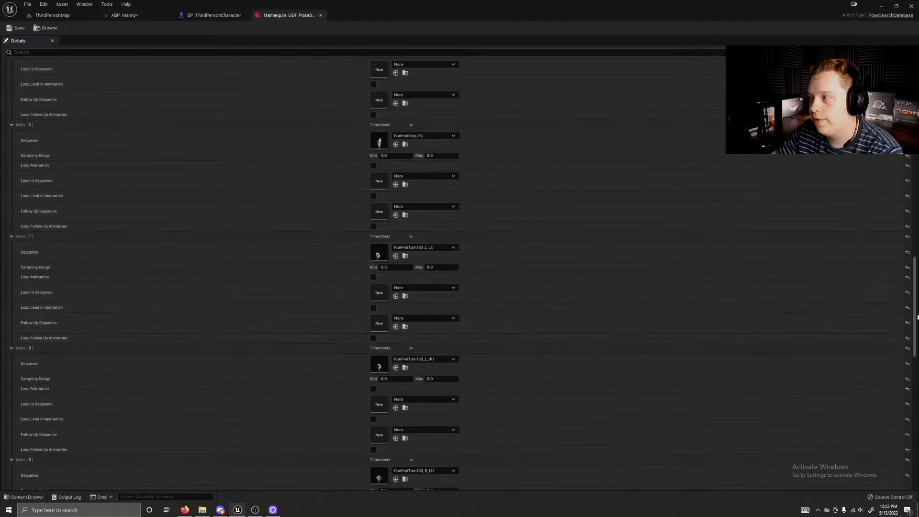
drag(915, 315, 908, 452)
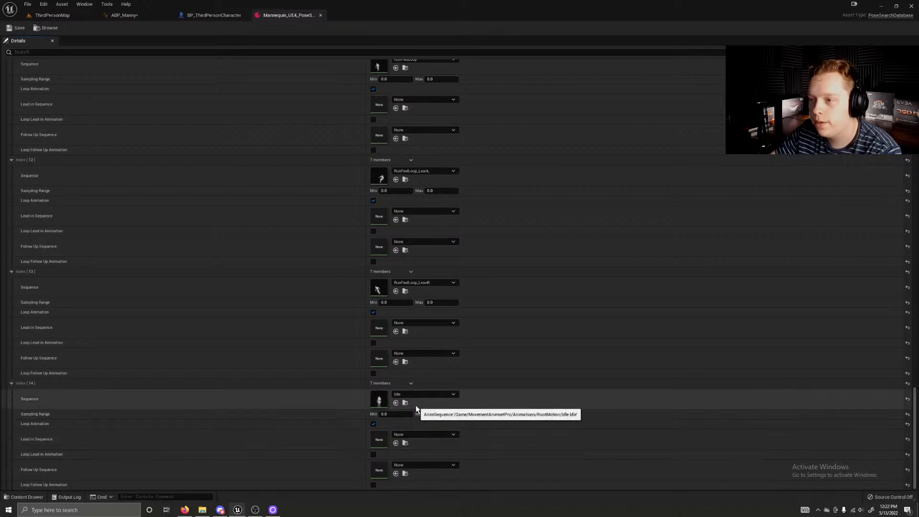
click(320, 15)
Force-delete the Mannequin_UE4 pose search schema and database from the Content Drawer.
key(ctrl+space)
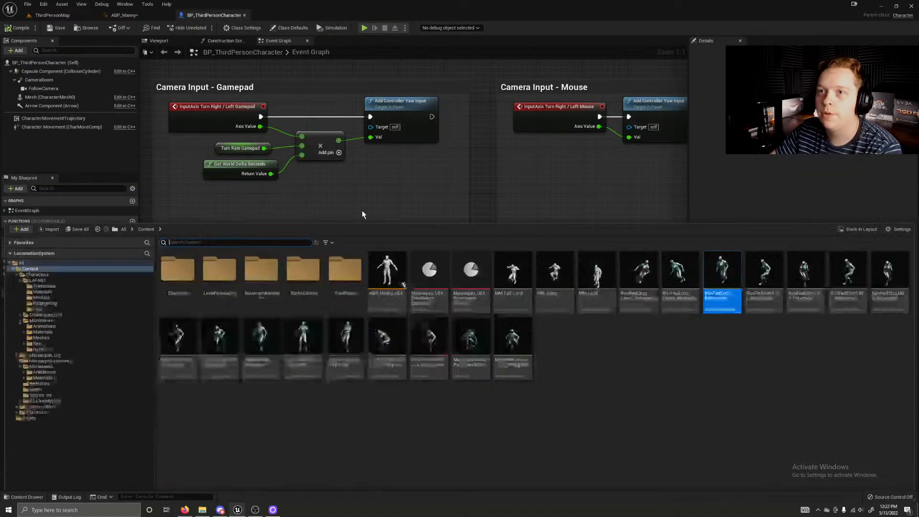
click(468, 228)
ctrl+click(430, 230)
key(Delete)
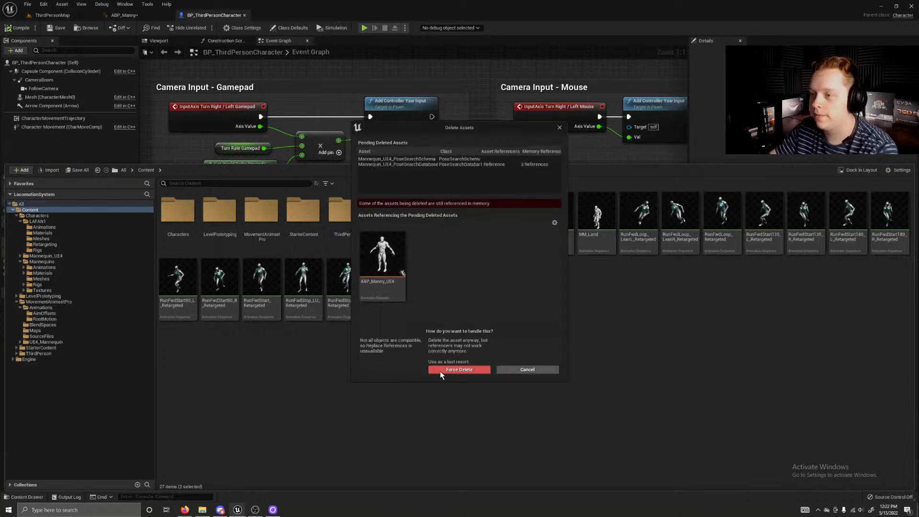
click(439, 372)
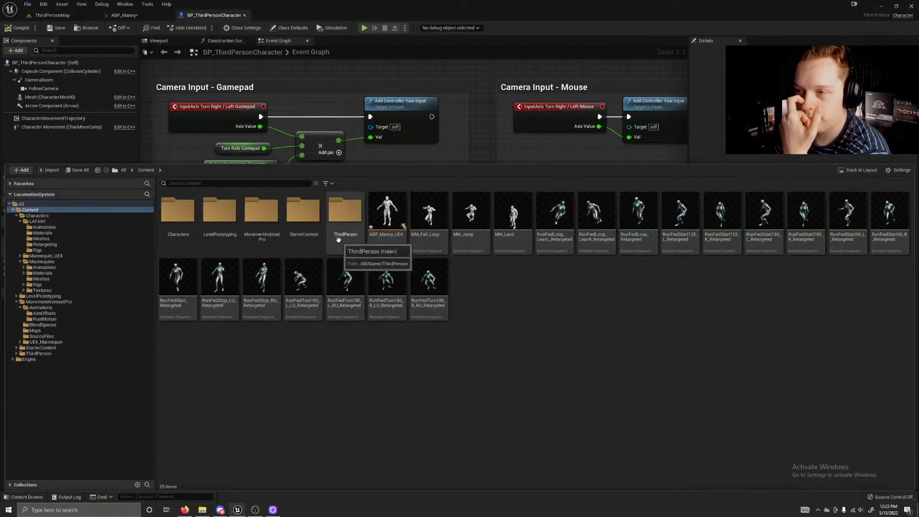
Browse to Characters > Mannequins > Animations and select the PoseSearchDatabase asset.
double_click(180, 230)
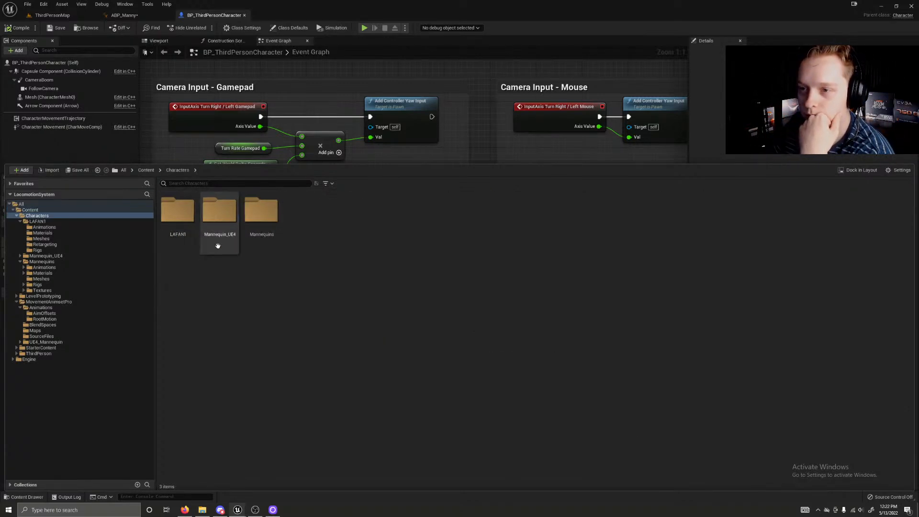
double_click(261, 225)
click(191, 238)
double_click(192, 238)
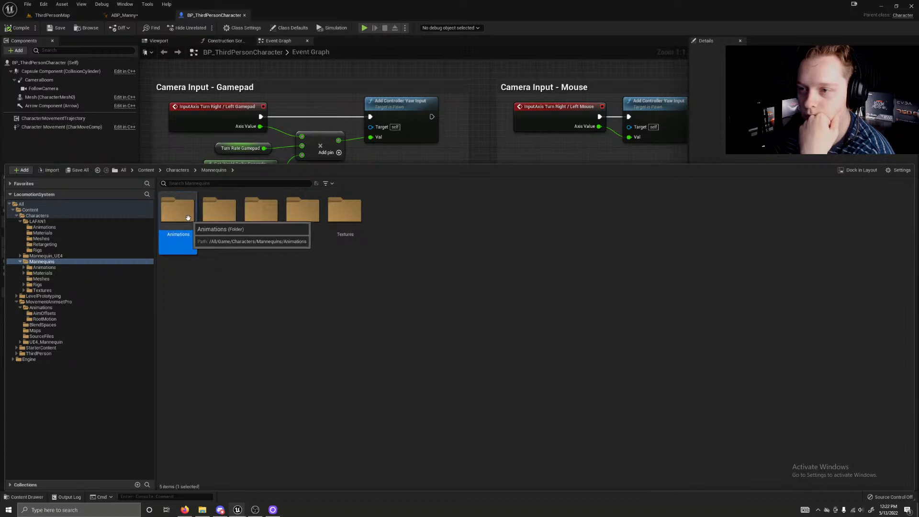
click(598, 232)
Open the PoseSearchDatabase and look through its existing sequence entries.
double_click(600, 229)
scroll(237, 321, down, 10)
scroll(234, 331, down, 15)
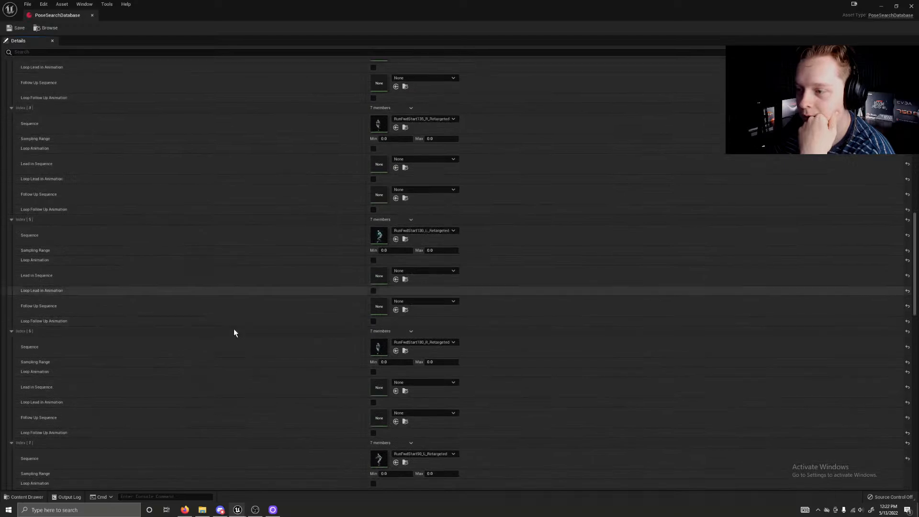
scroll(247, 337, down, 6)
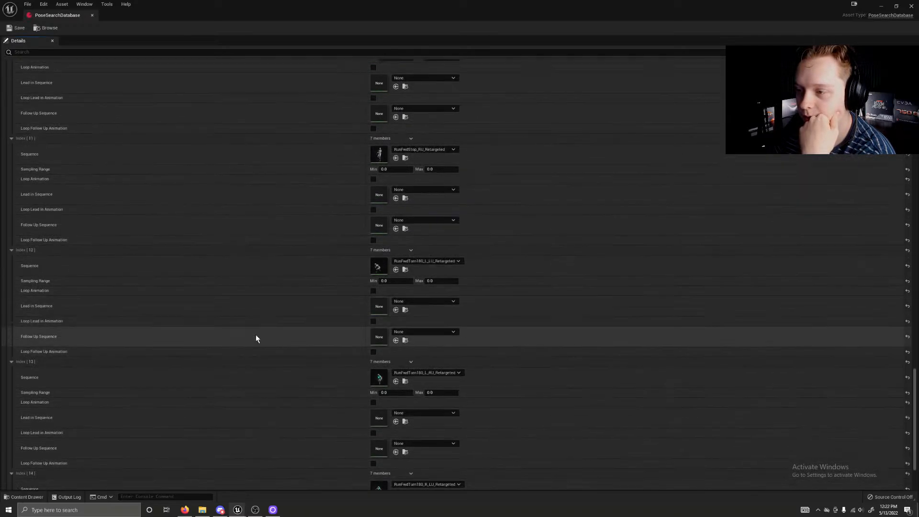
scroll(255, 359, up, 11)
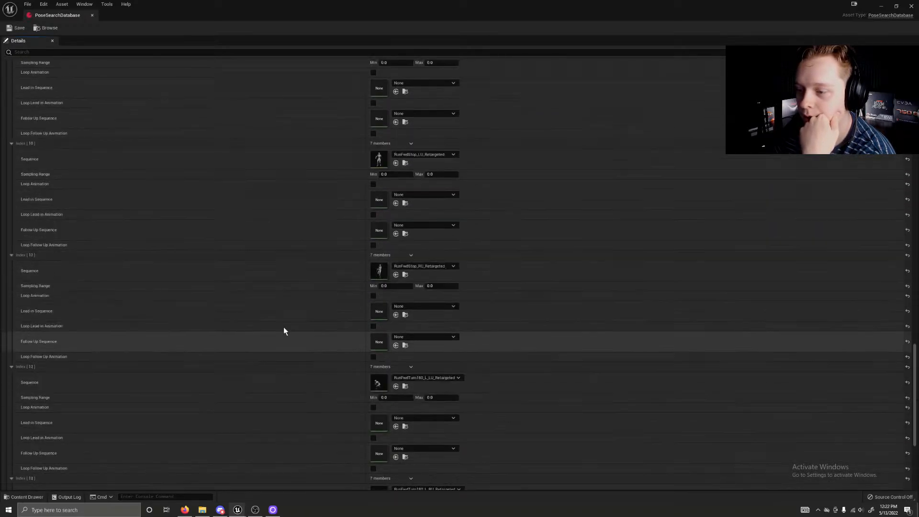
scroll(292, 314, up, 10)
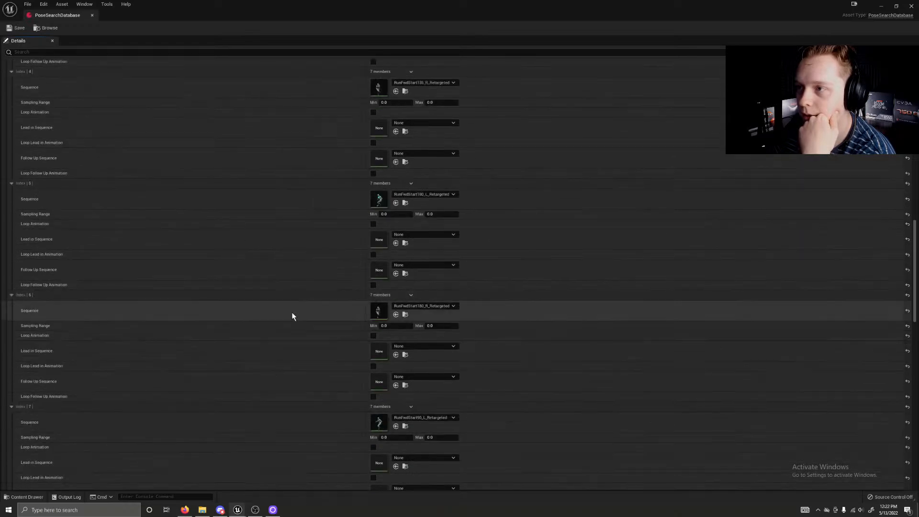
scroll(293, 309, up, 3)
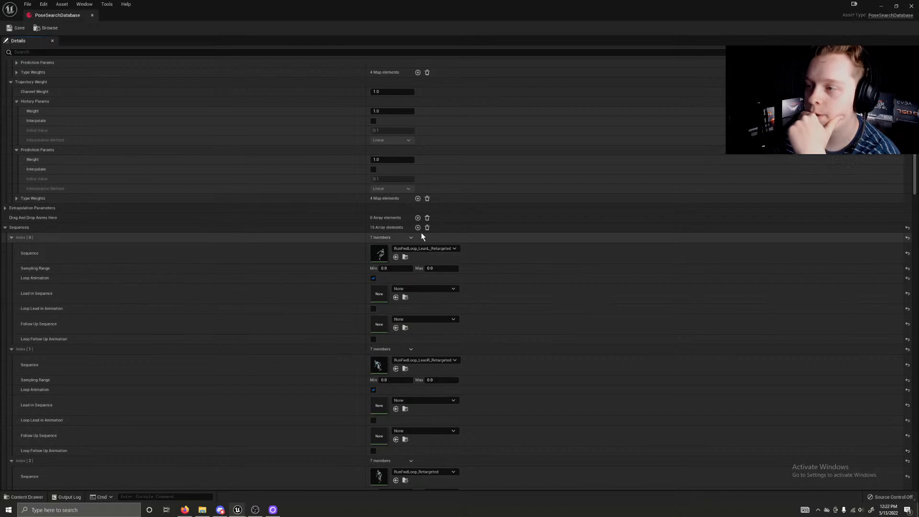
Add a new empty Index [15] sequence entry and dock the database editor among the main tabs.
click(418, 228)
scroll(892, 324, down, 20)
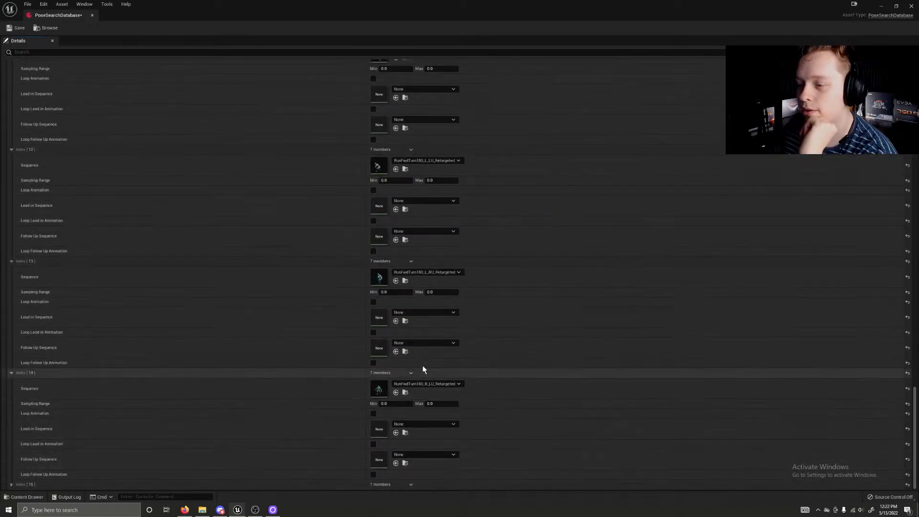
click(12, 484)
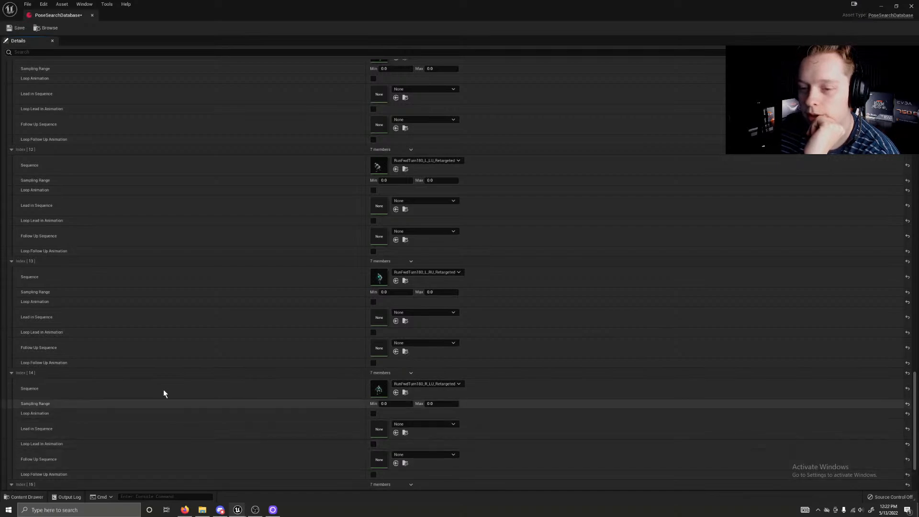
scroll(155, 401, down, 2)
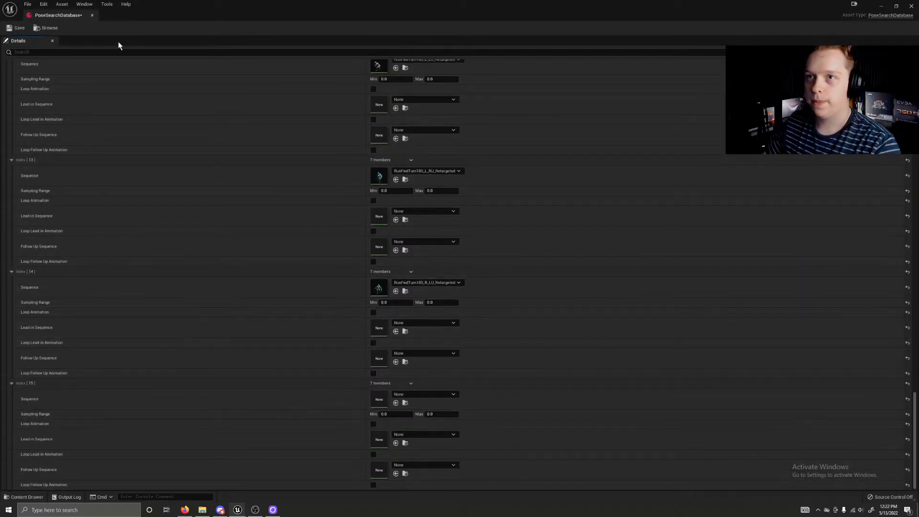
drag(77, 16, 200, 15)
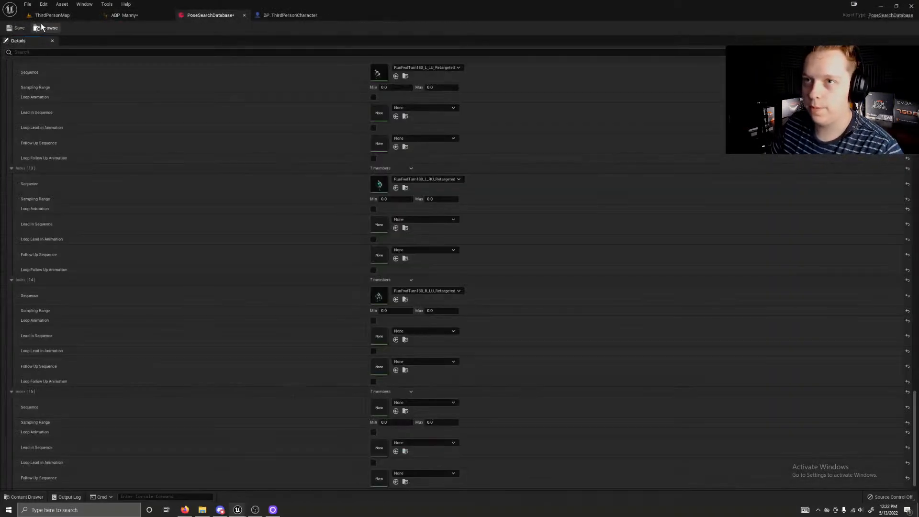
click(50, 15)
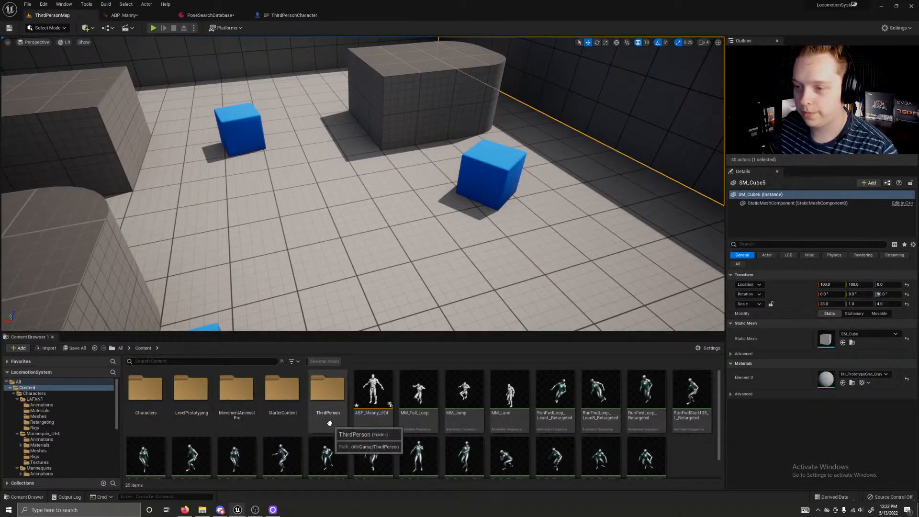
Open the RTG_Mannequin retargeter from Characters > Mannequins > Rigs, then close it again.
double_click(145, 390)
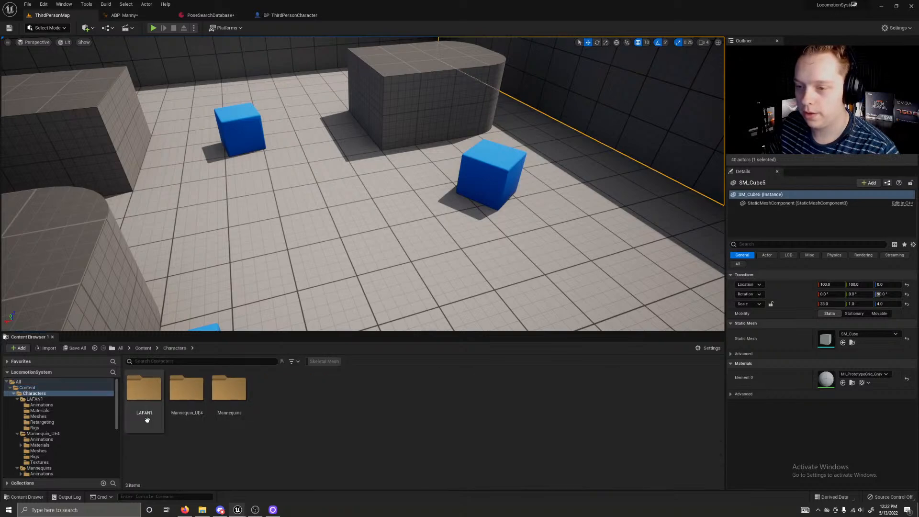
double_click(232, 402)
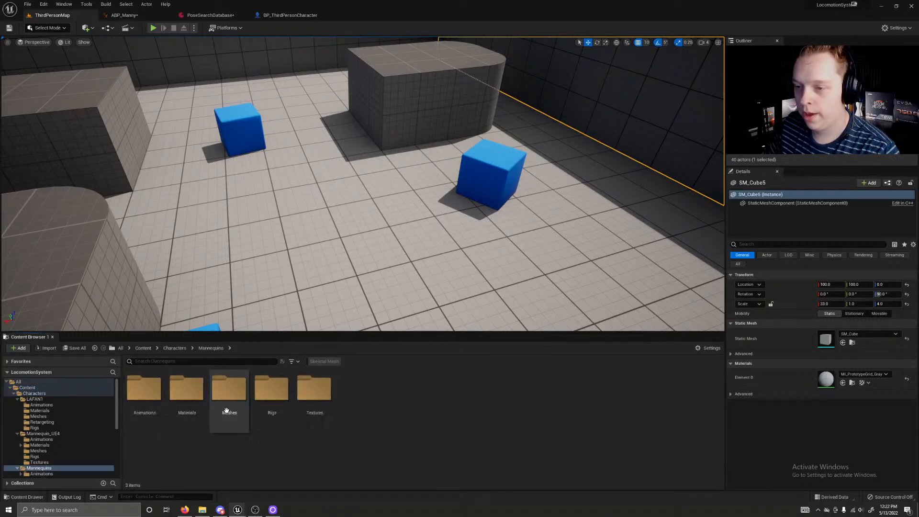
double_click(271, 392)
double_click(495, 390)
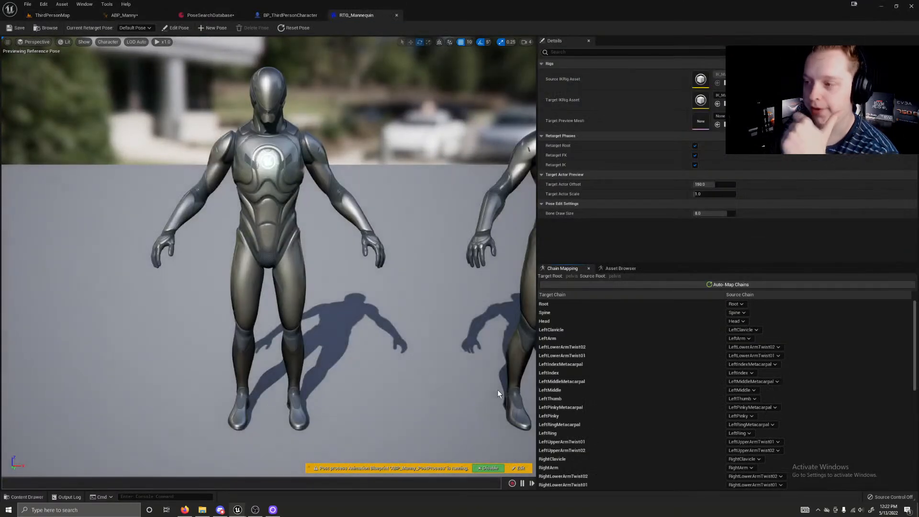
click(396, 15)
Open the RTG_UE4Manny_UE5Manny retargeter from the Mannequin_UE4 Rigs folder.
key(ctrl+space)
click(444, 318)
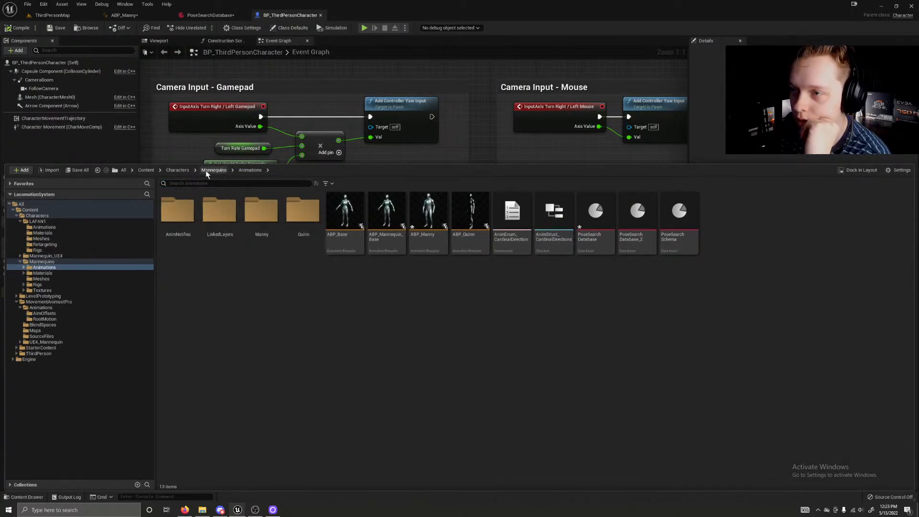
click(189, 171)
click(219, 211)
double_click(219, 211)
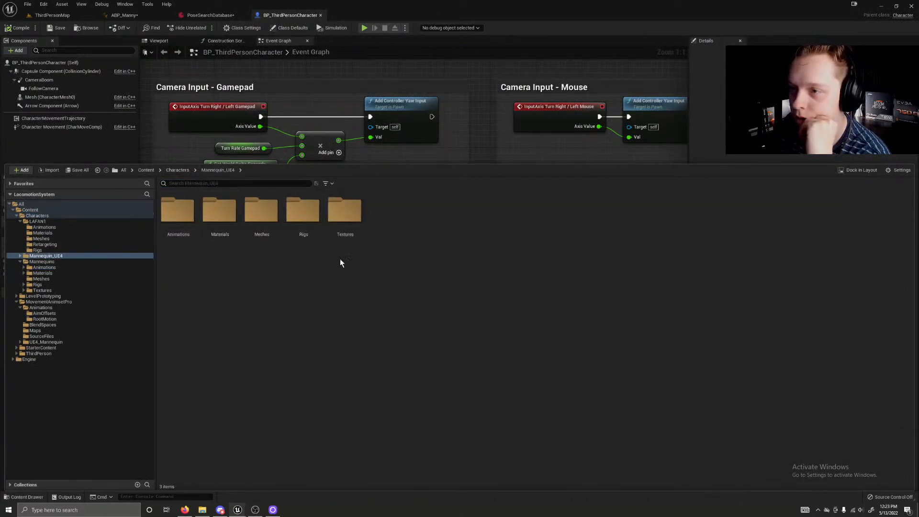
double_click(304, 235)
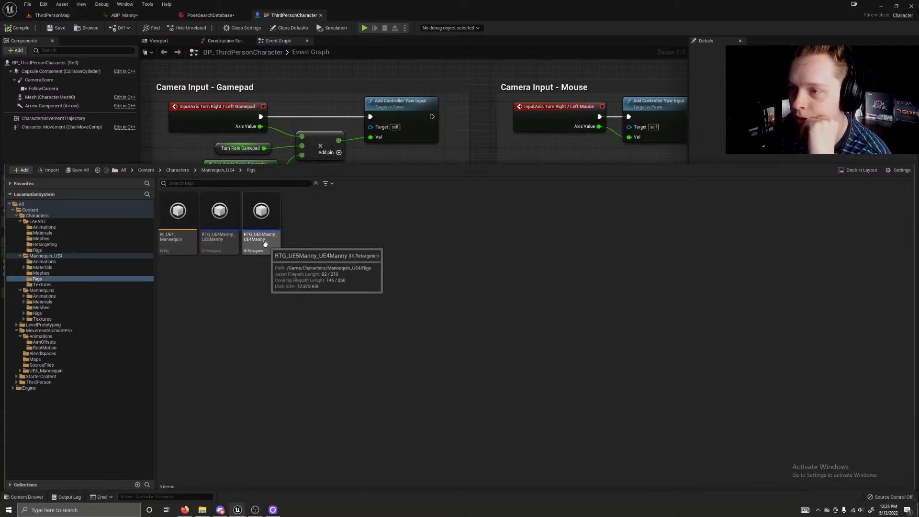
double_click(224, 242)
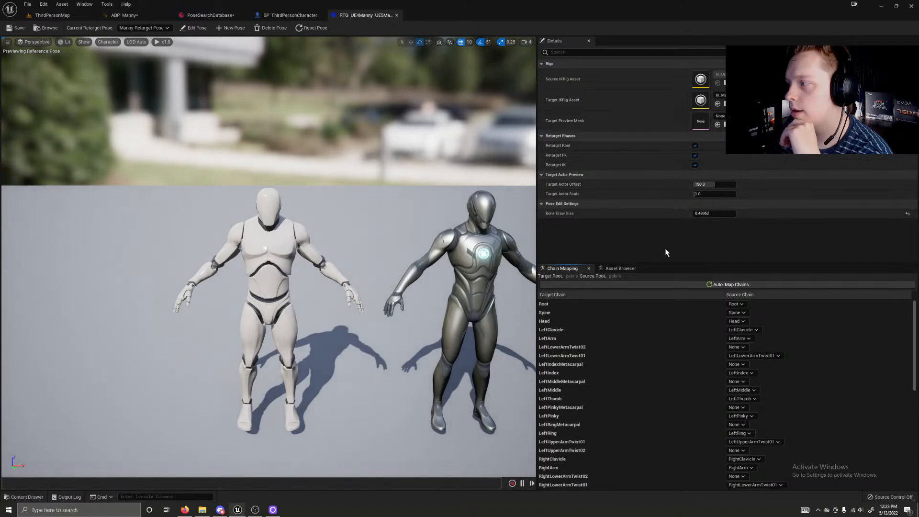
Search the Asset Browser for 'idle' and export Idle as a retargeted animation.
click(613, 269)
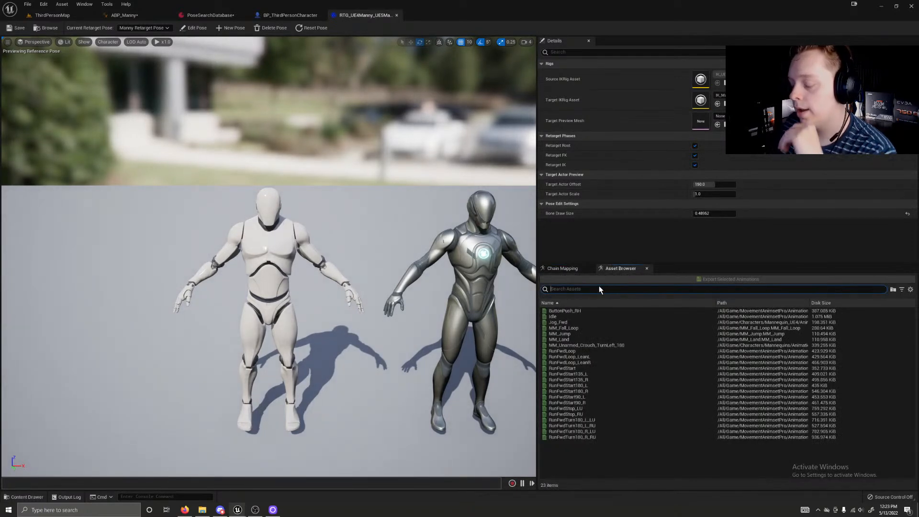
text(idle1)
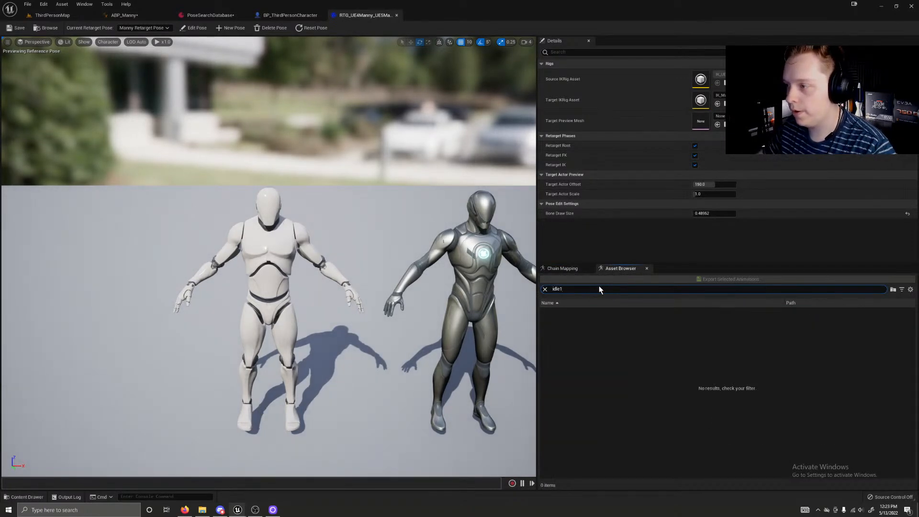
key(BackSpace)
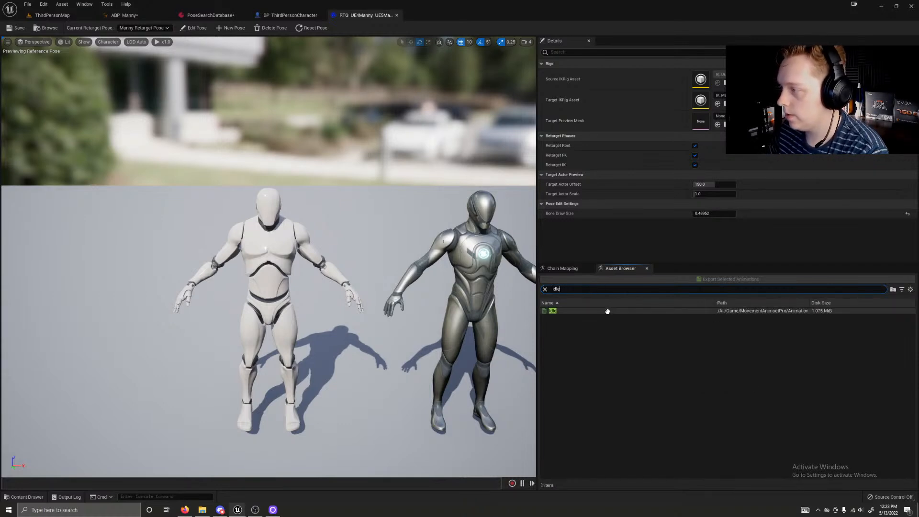
click(606, 310)
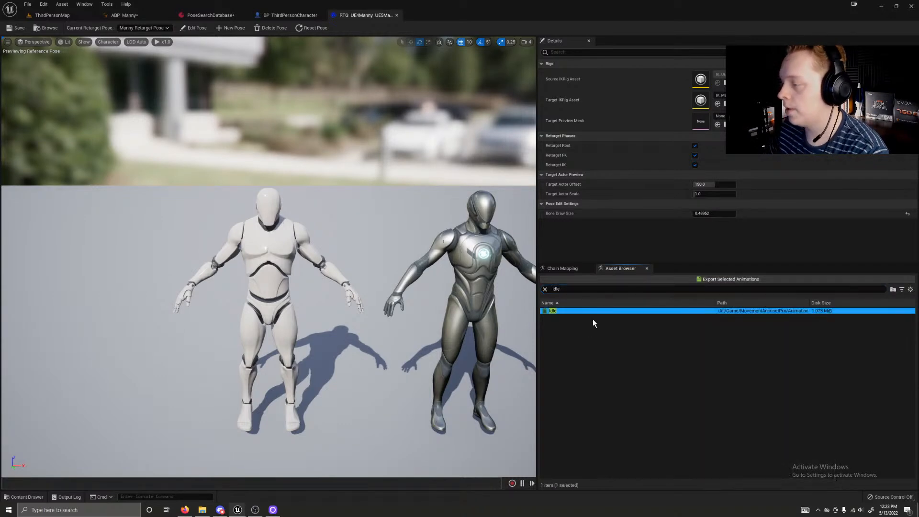
click(745, 279)
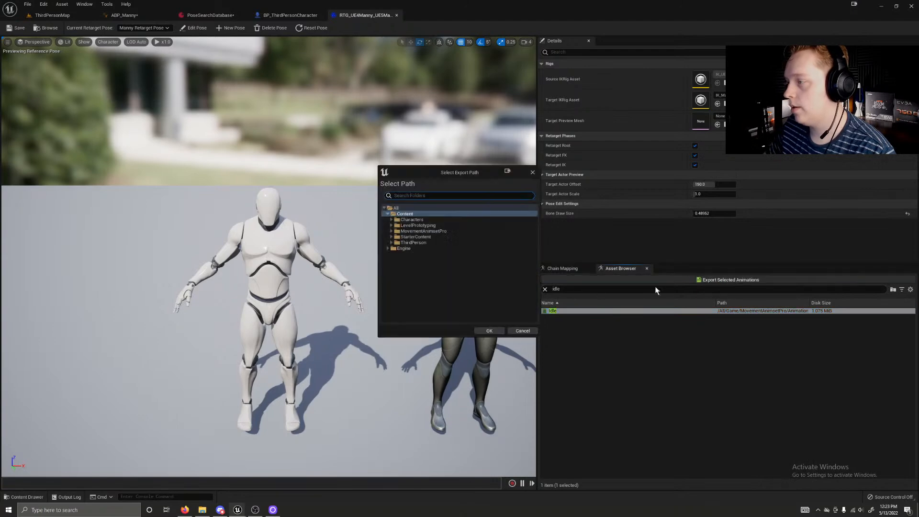
click(500, 329)
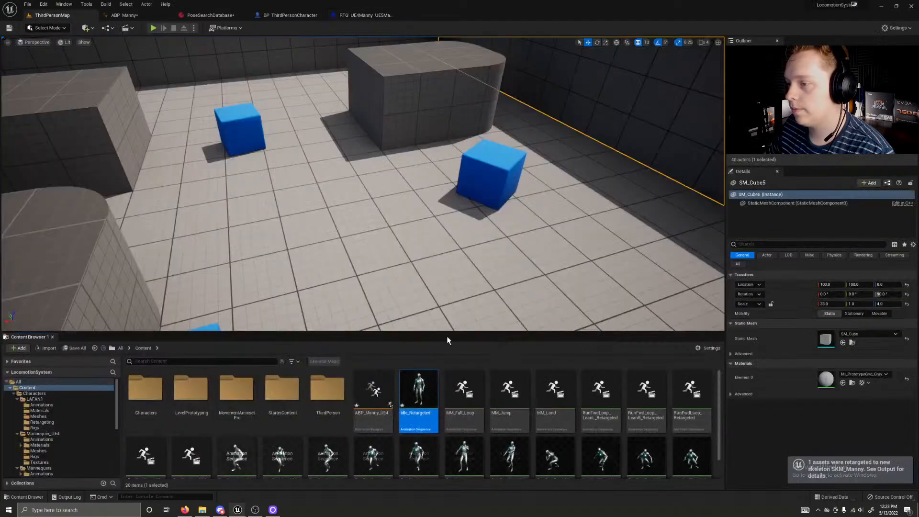
Float the PoseSearchDatabase editor in its own window and browse the Content Drawer to Content.
drag(210, 17, 226, 66)
key(ctrl+space)
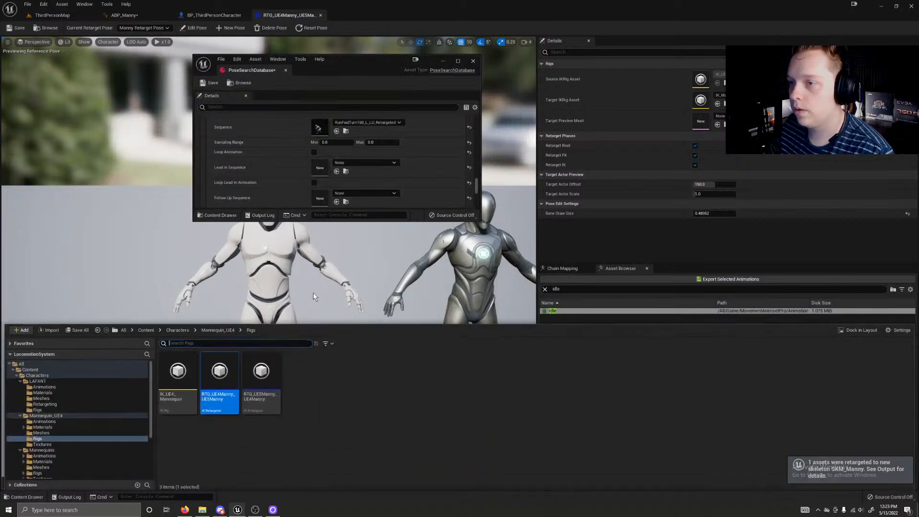
click(130, 328)
click(122, 329)
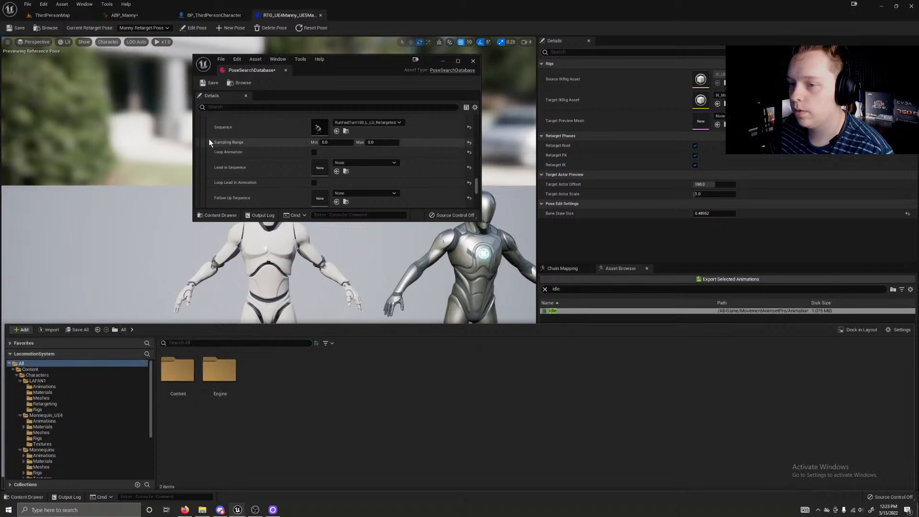
click(185, 380)
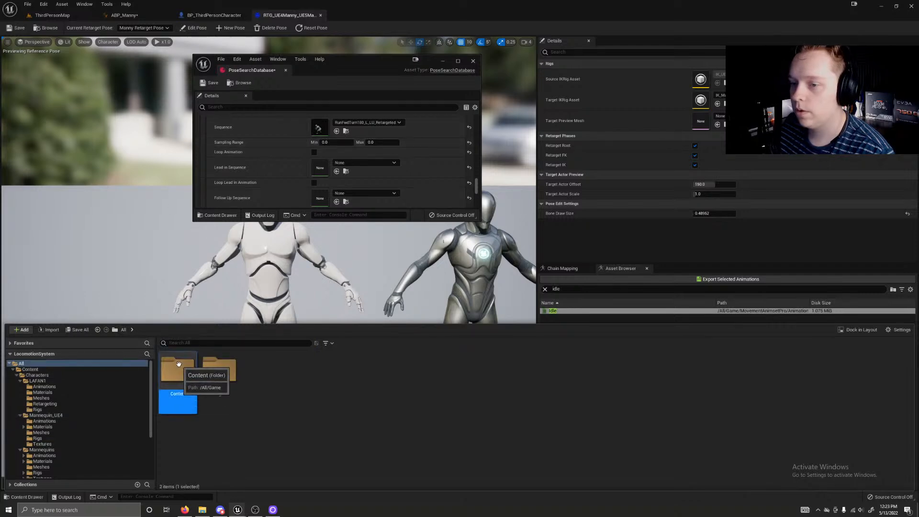
double_click(178, 363)
Assign Idle_Retargeted to the last entry's sequence slot and open it in the animation editor.
drag(194, 220, 41, 310)
scroll(151, 275, down, 3)
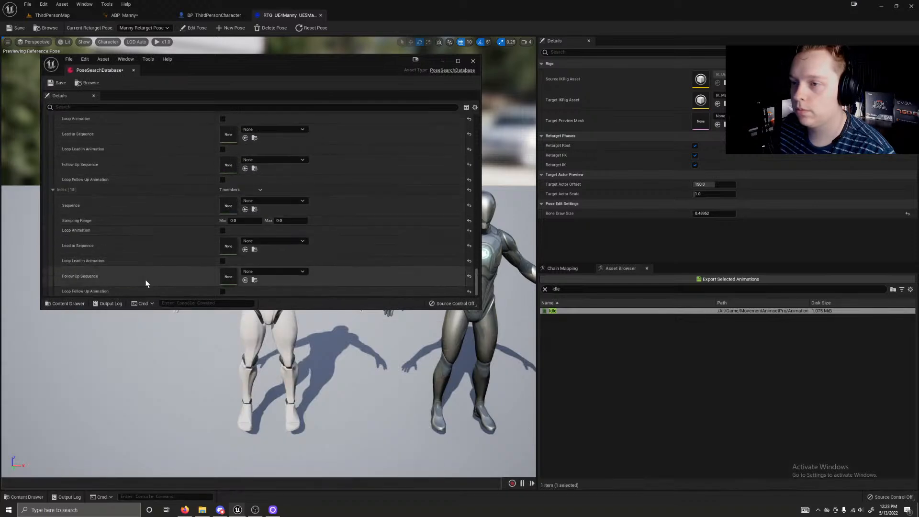
key(ctrl+space)
click(297, 399)
key(ctrl+space)
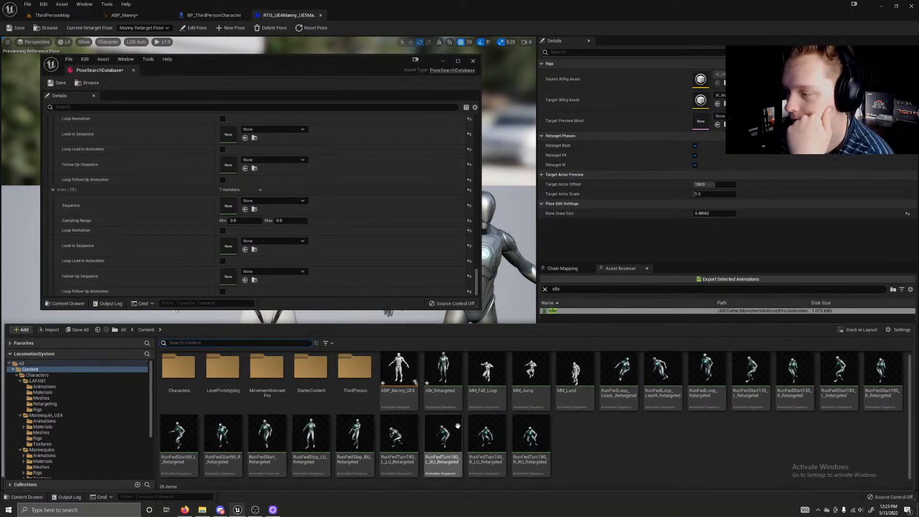
drag(442, 378, 233, 212)
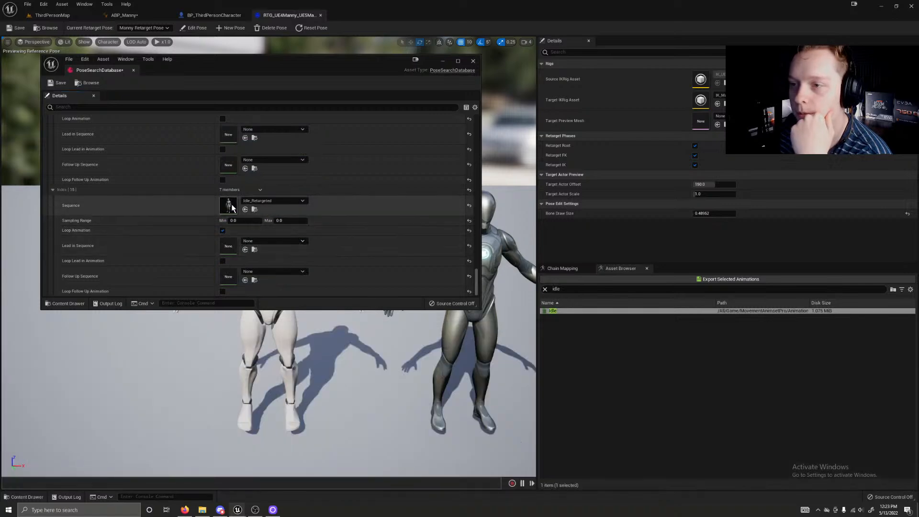
double_click(231, 204)
scroll(115, 225, down, 10)
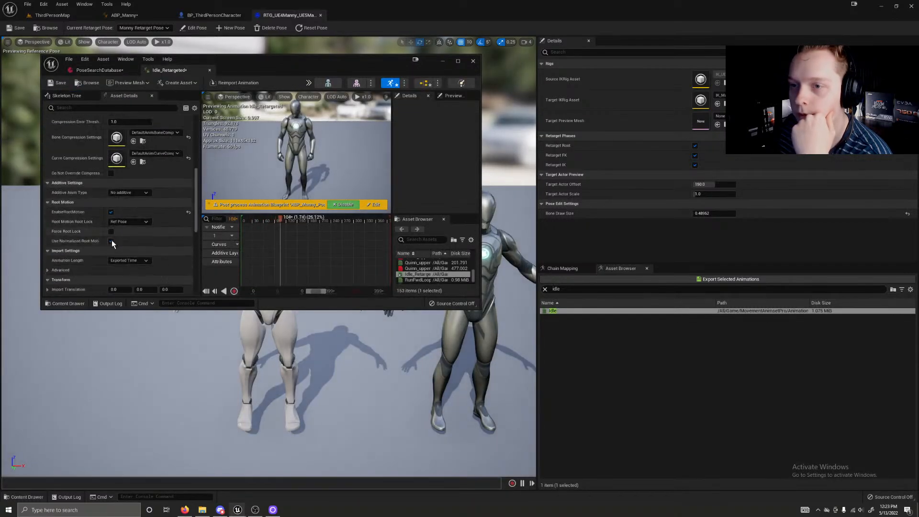
Save Idle_Retargeted and close the floating animation editor window.
click(57, 83)
click(76, 18)
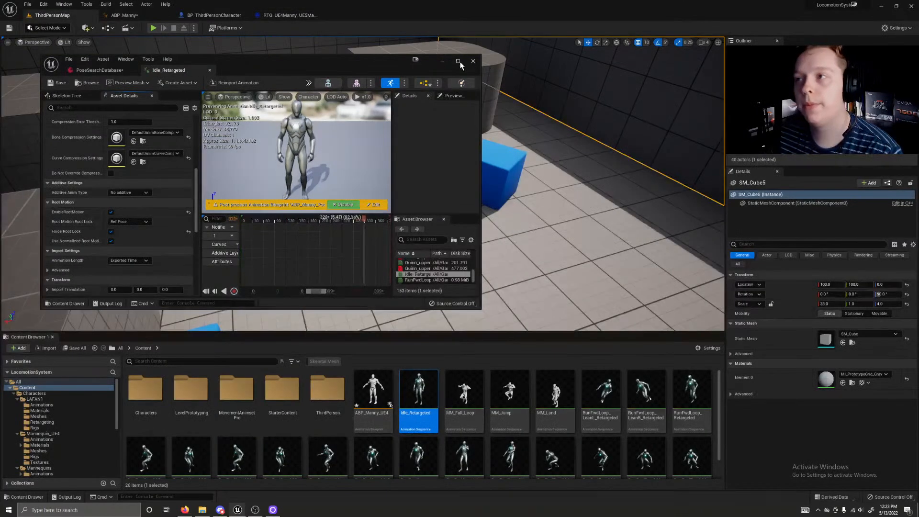
click(472, 62)
Play the level, walking and running the character forward from idle, then stop playing.
click(153, 28)
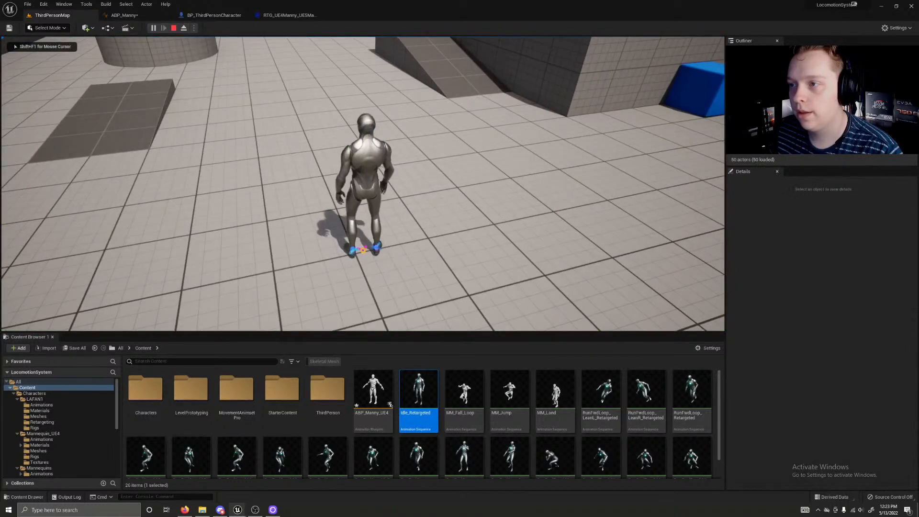
key(w)
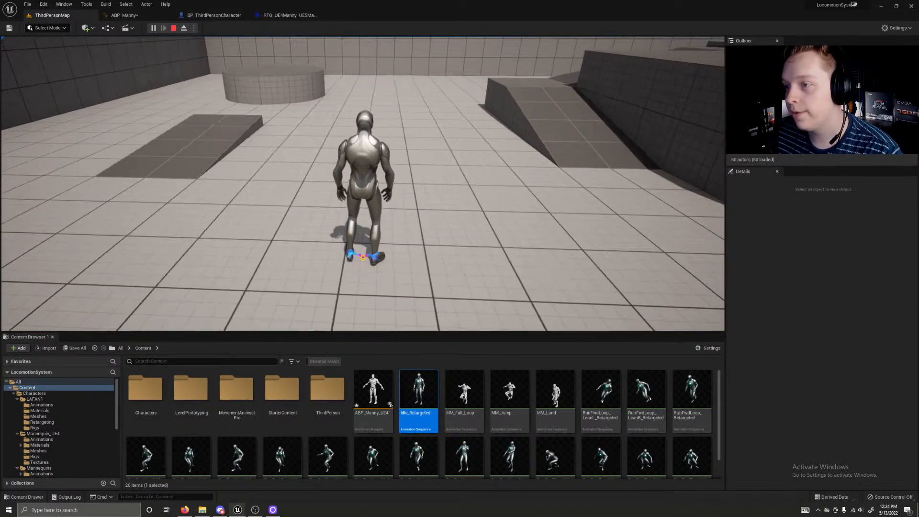
key(w)
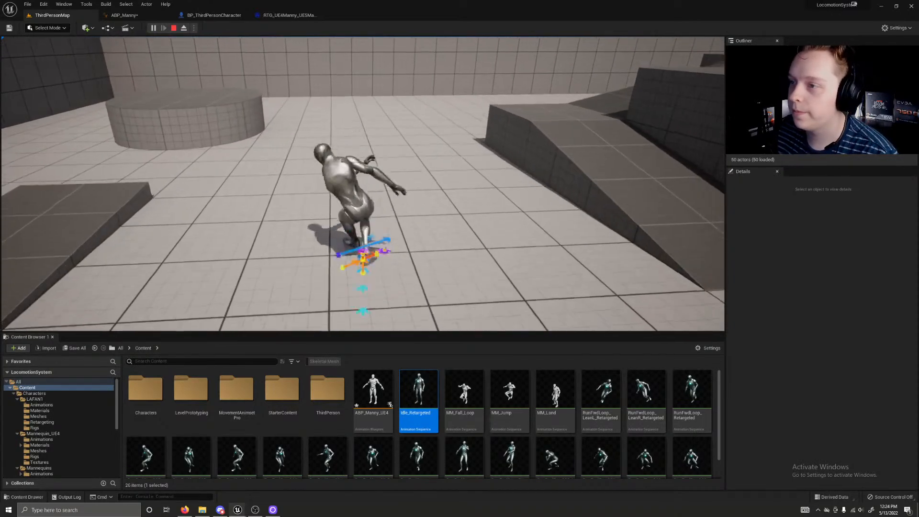
key(w)
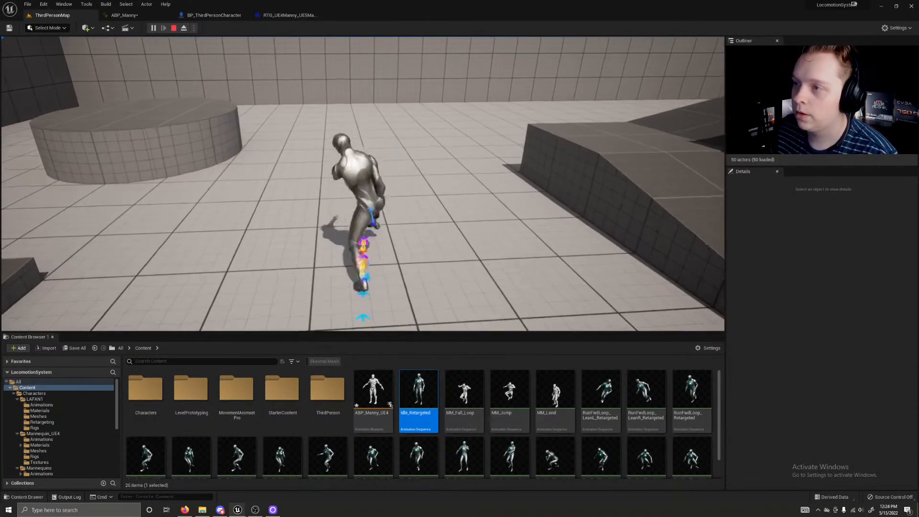
key(Escape)
Cycle through the ABP_Manny, BP_ThirdPersonCharacter and UE4-to-UE5 retargeter tabs, ending on ThirdPersonMap.
click(141, 16)
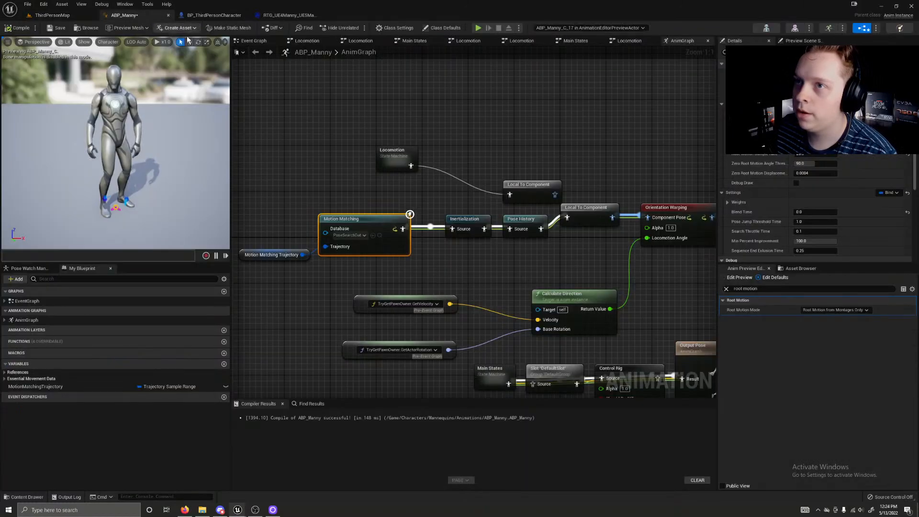
click(207, 16)
click(275, 16)
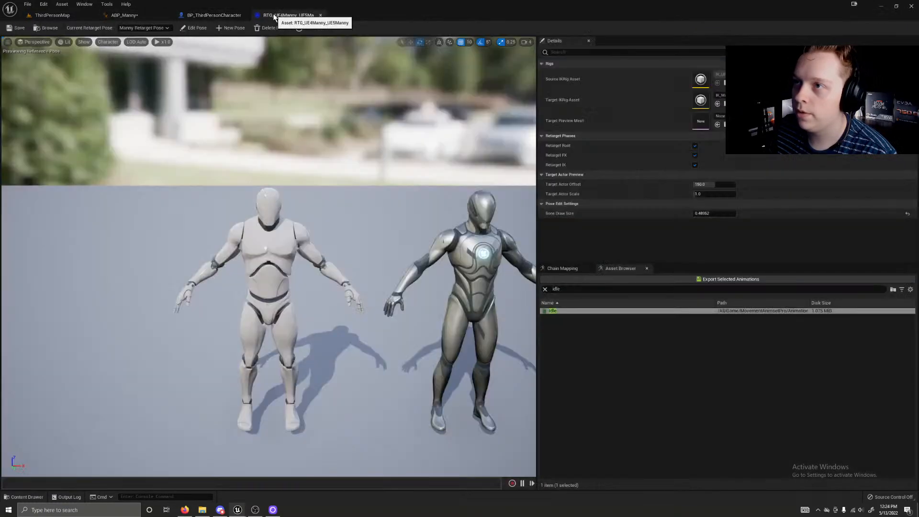
click(143, 17)
click(73, 19)
click(122, 15)
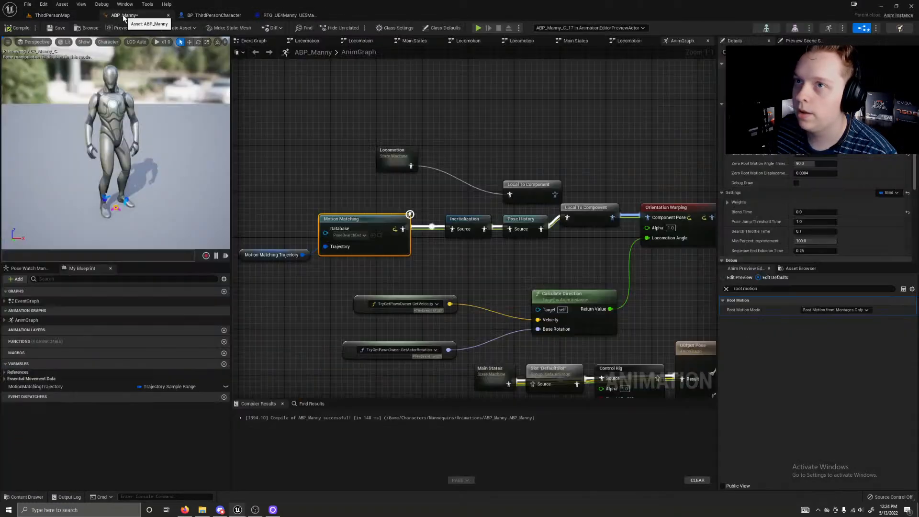
click(204, 15)
click(261, 14)
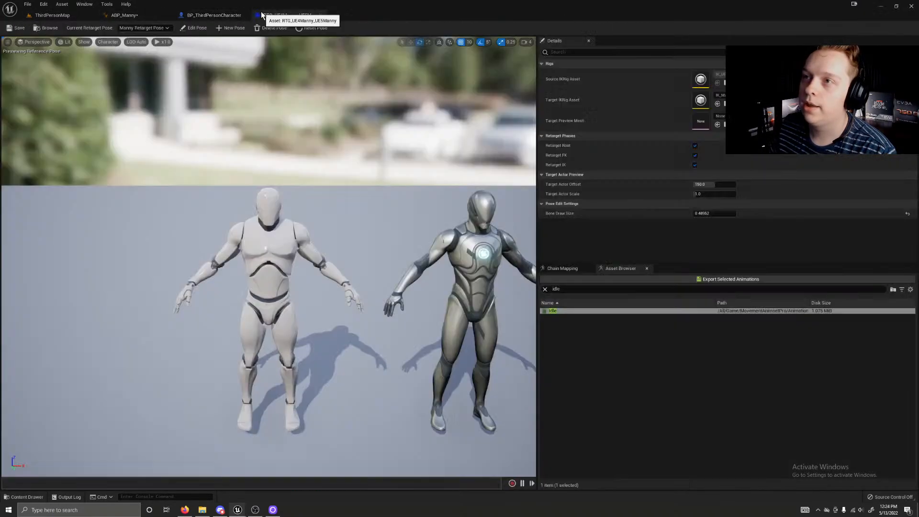
click(143, 14)
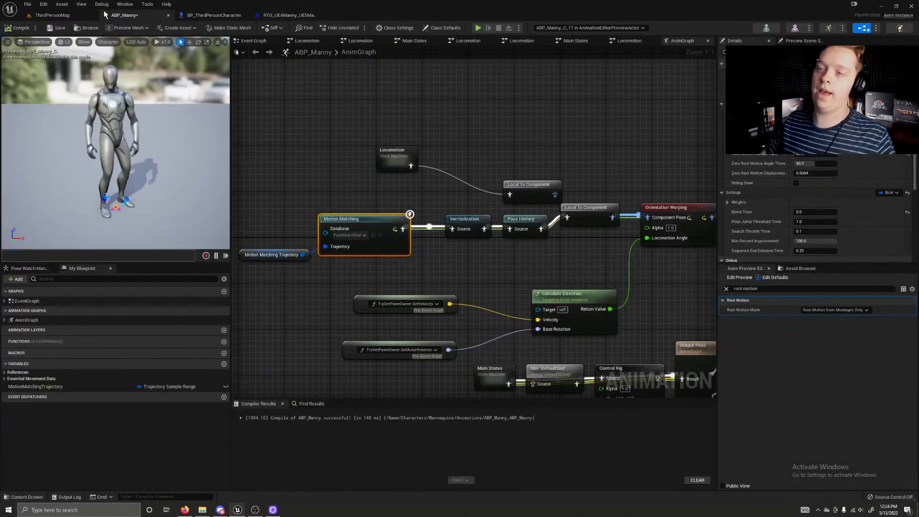
click(69, 17)
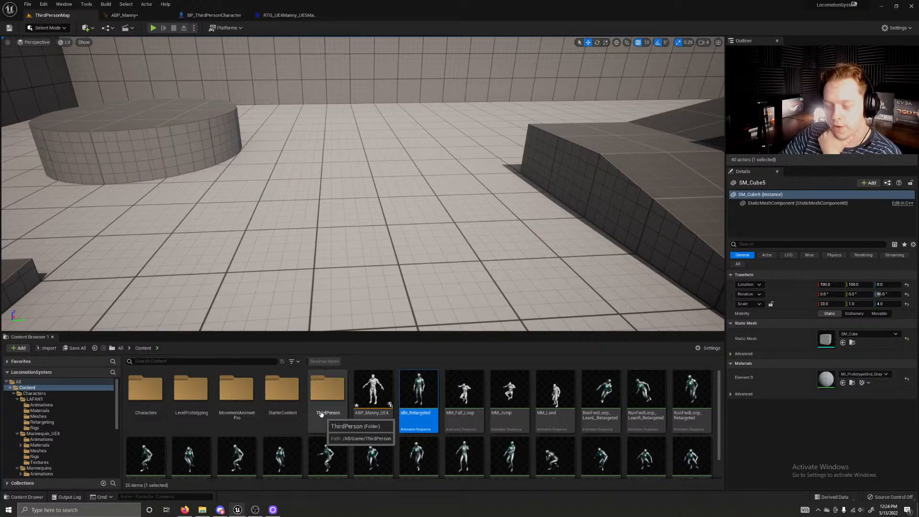
Glance at ABP_Manny once more, then return to ThirdPersonMap and browse the Content folder.
scroll(322, 415, down, 2)
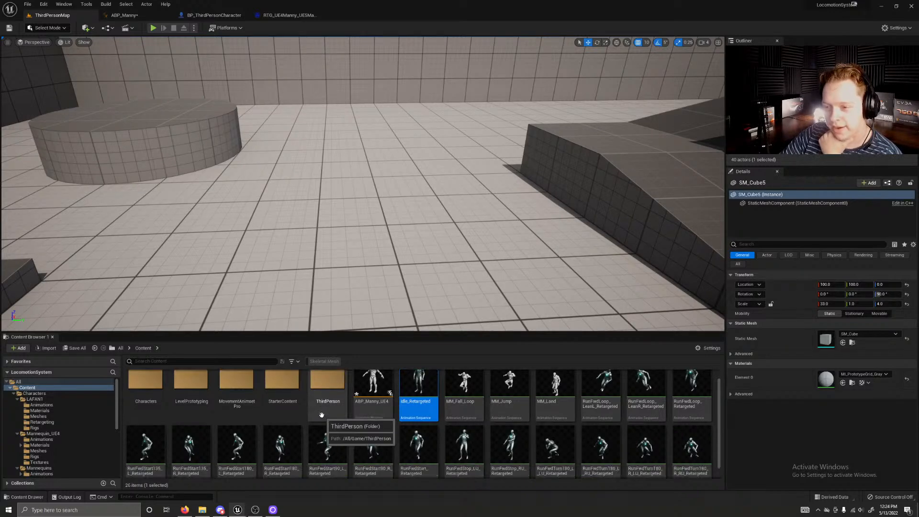
scroll(326, 417, up, 2)
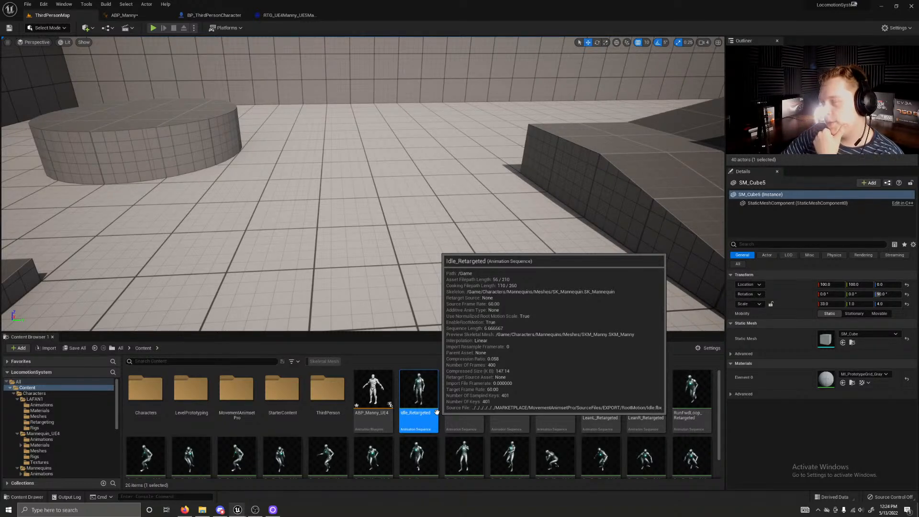
click(131, 15)
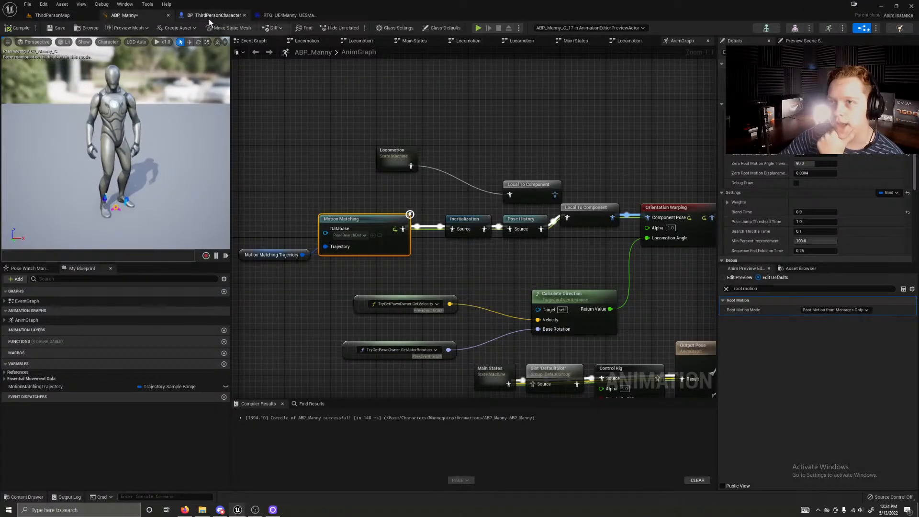
click(54, 15)
scroll(473, 402, up, 1)
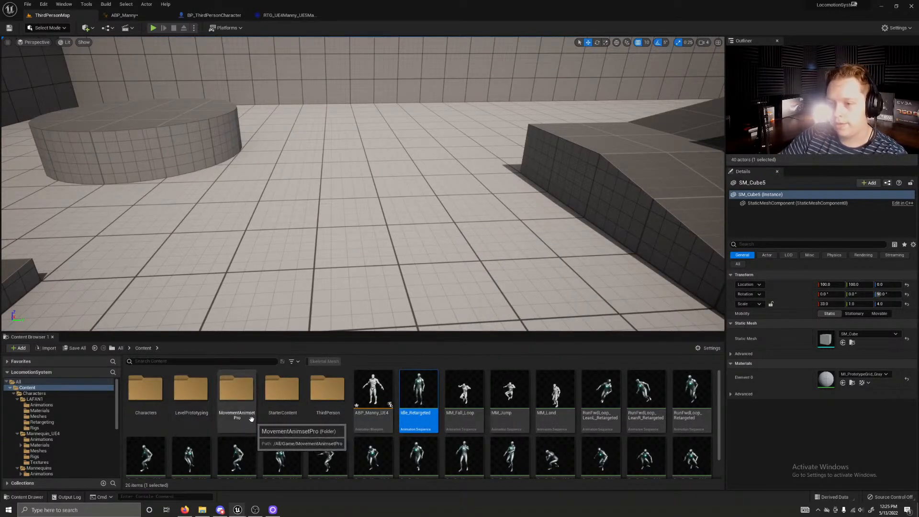
Open the PoseSearch Database from Characters > Mannequins > Animations in a floating window, then return to Content.
double_click(152, 419)
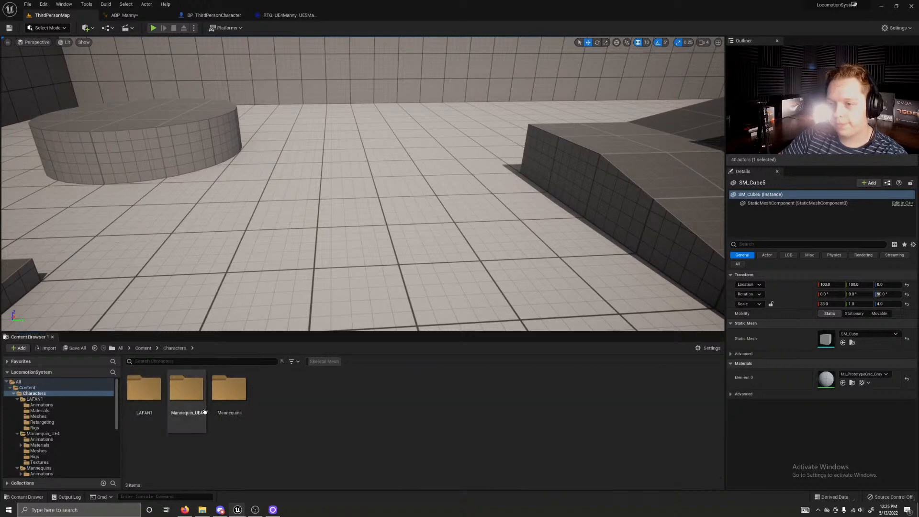
double_click(236, 404)
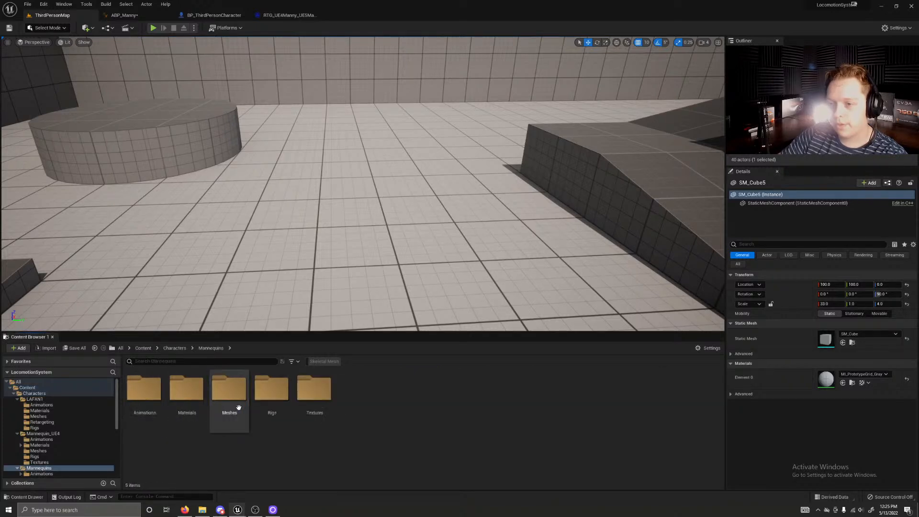
double_click(140, 413)
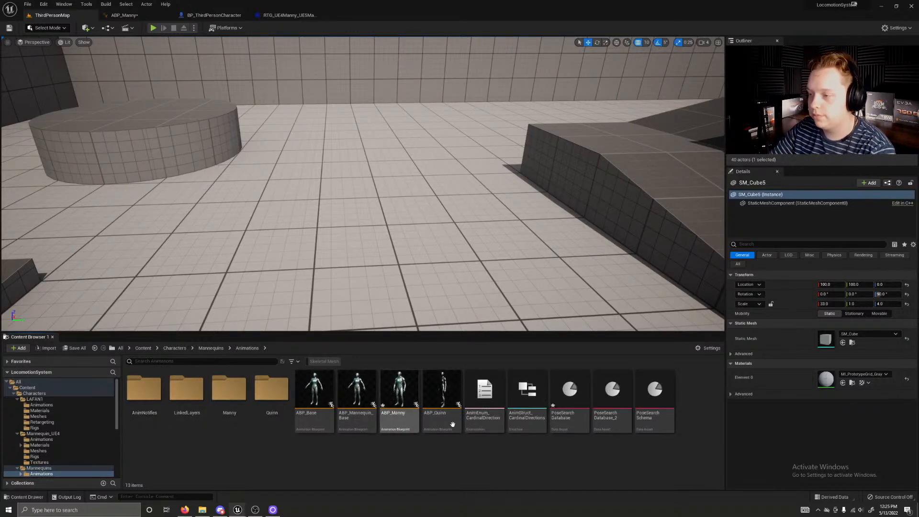
double_click(569, 394)
scroll(407, 258, down, 4)
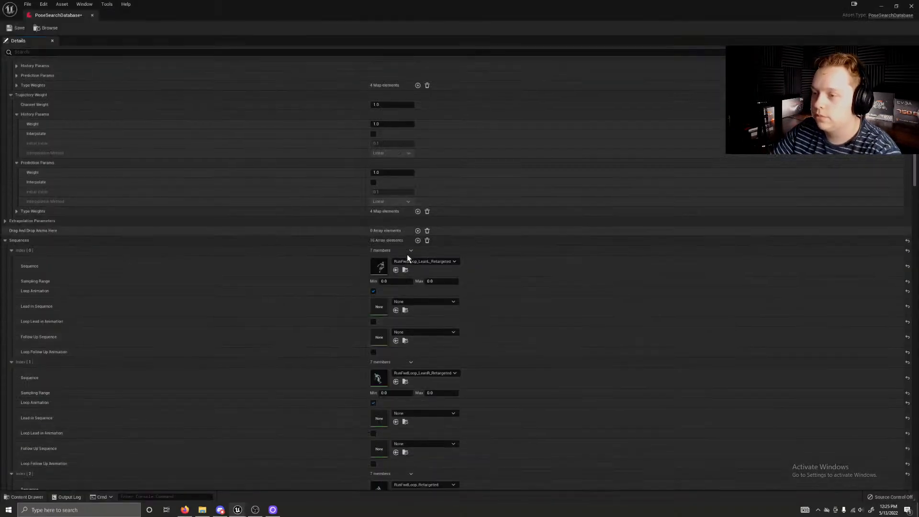
drag(359, 4, 344, 41)
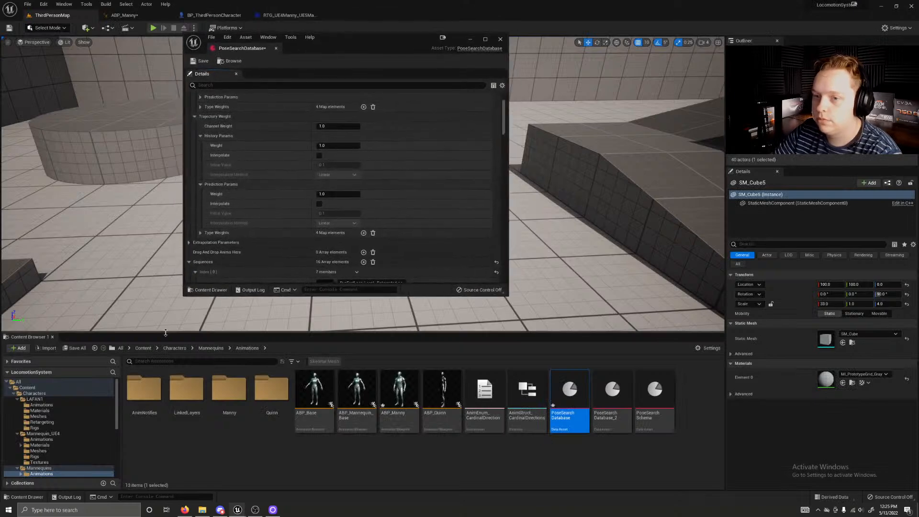
click(141, 348)
scroll(386, 219, down, 3)
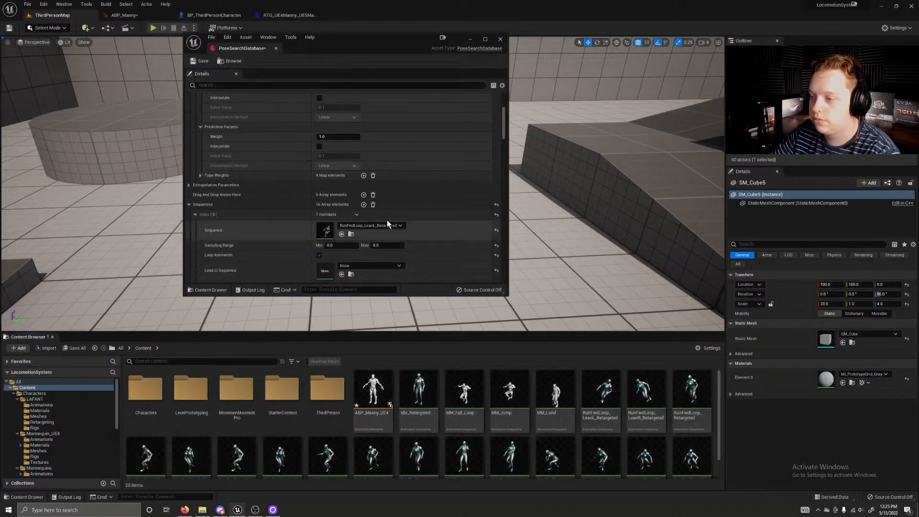
scroll(629, 400, down, 1)
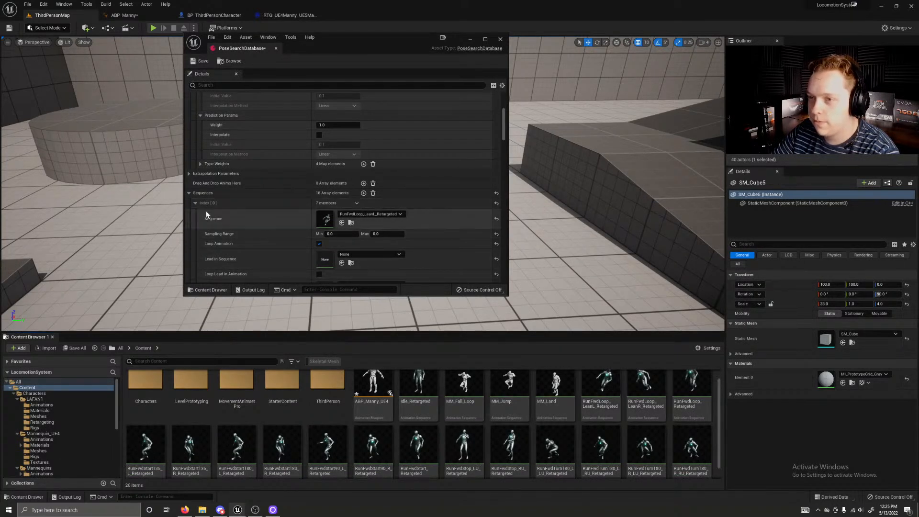
scroll(219, 211, down, 3)
Collapse sequence entries Index [0] through Index [9] in the database editor.
click(196, 111)
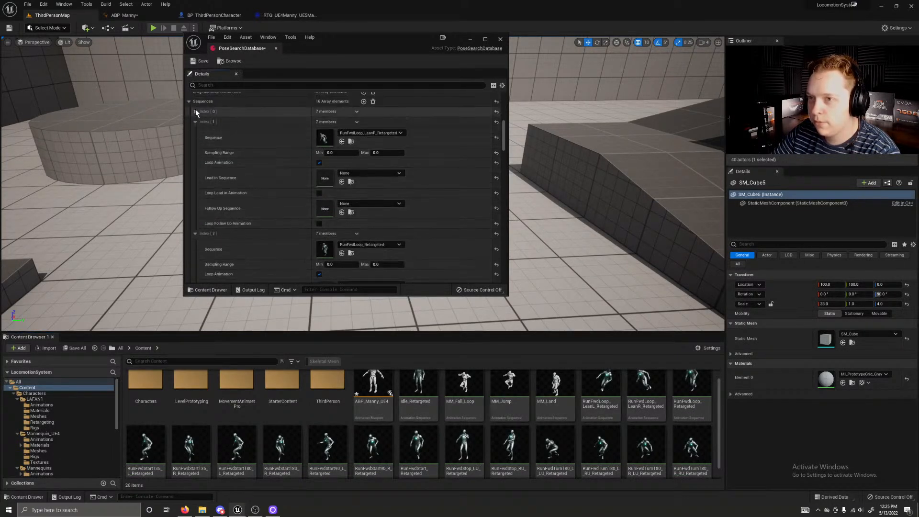
click(196, 121)
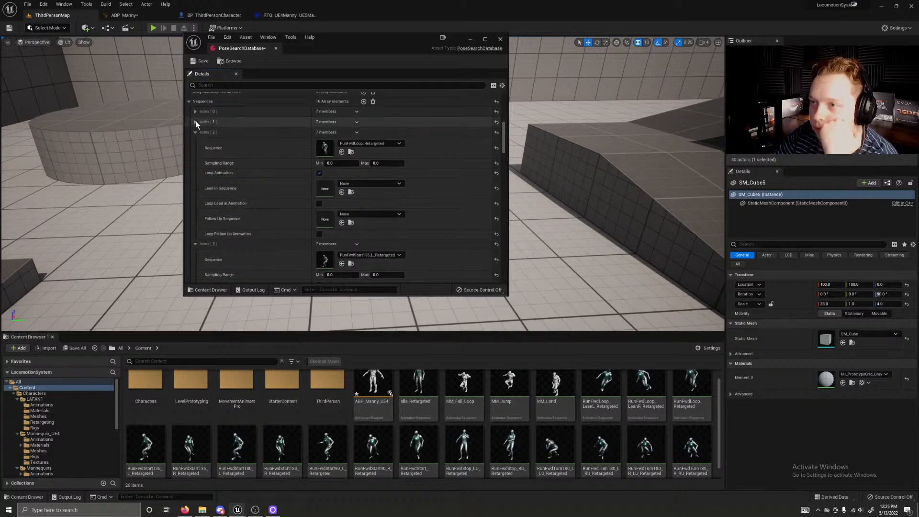
click(196, 132)
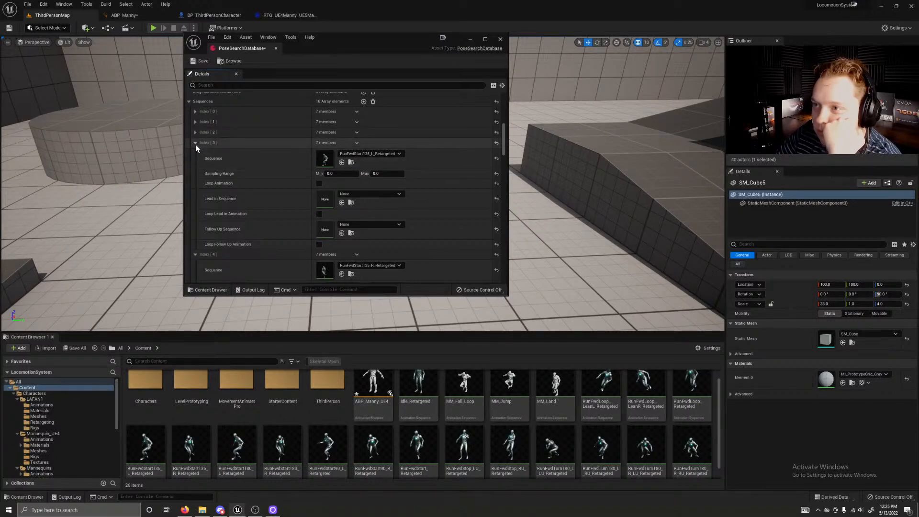
click(196, 143)
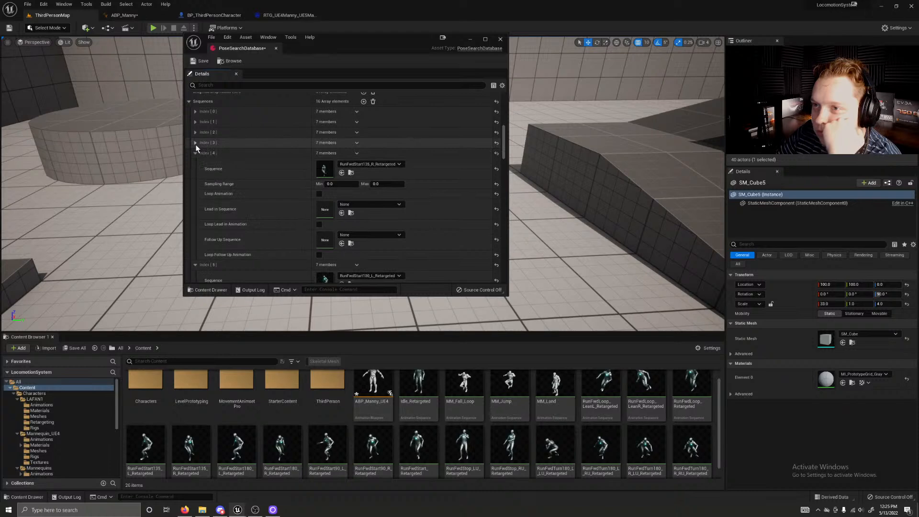
click(195, 152)
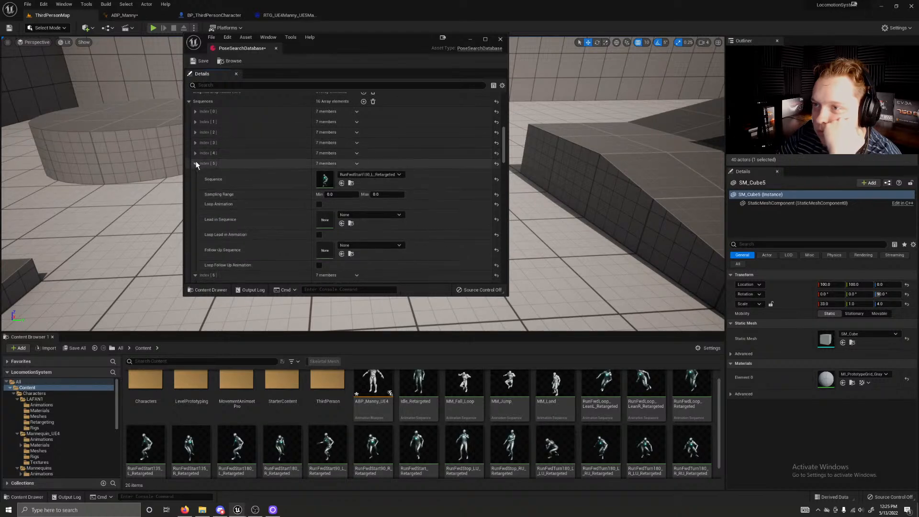
click(195, 163)
click(195, 174)
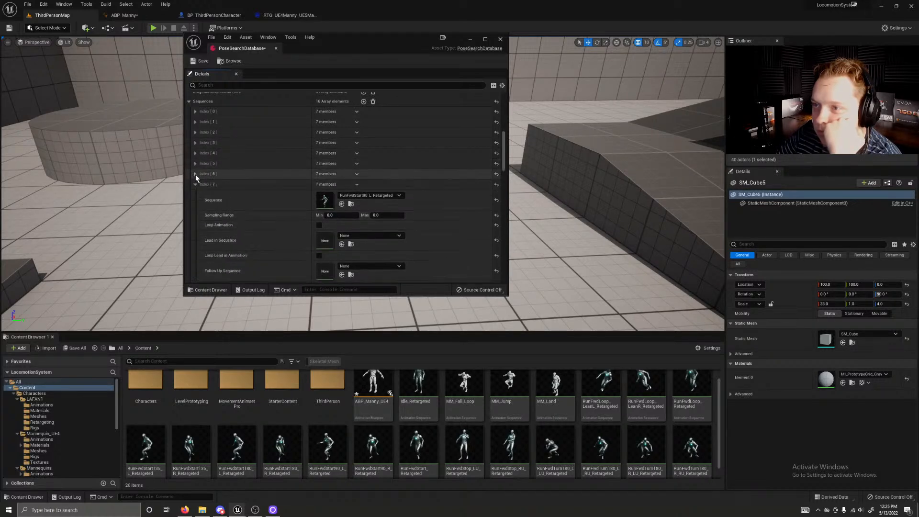
click(196, 184)
click(195, 195)
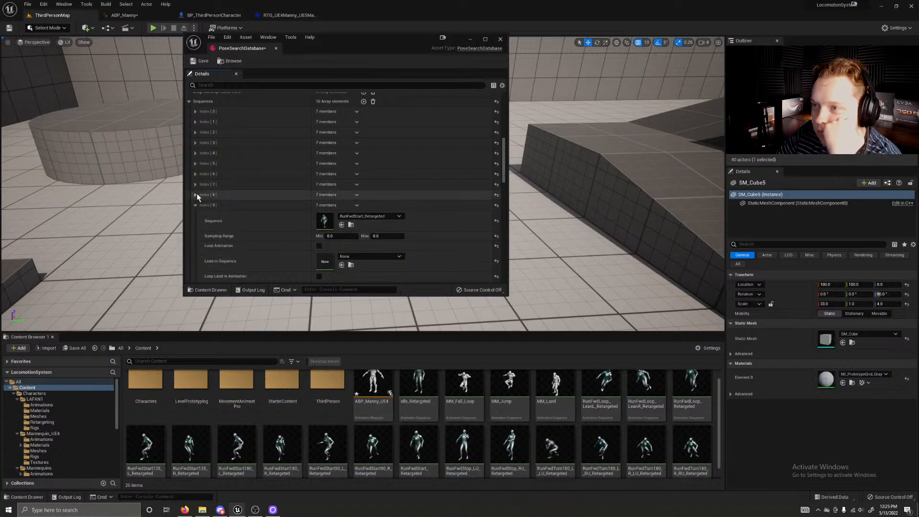
click(195, 205)
scroll(197, 205, down, 4)
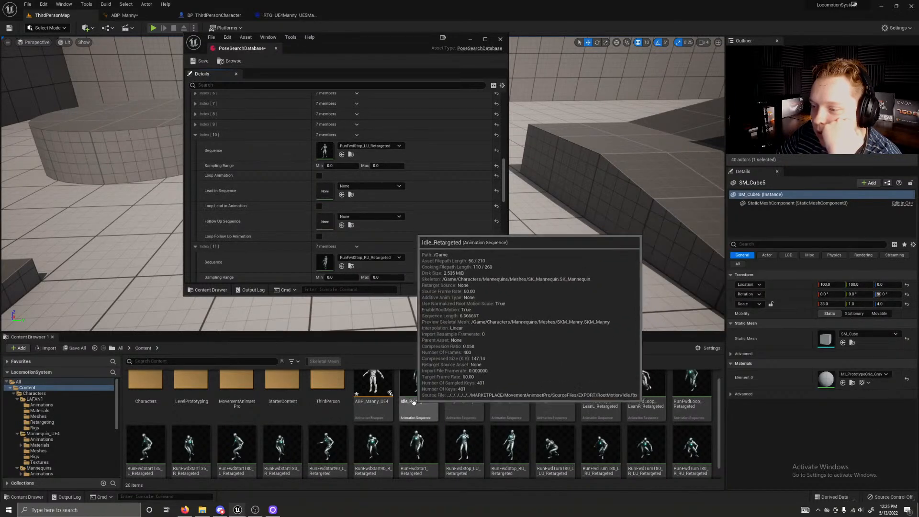
Give Index 10 a RunFwdLoop_LeanR_Retargeted lead-in and looping Idle_Retargeted follow-up; give Index 11 an Idle_Retargeted follow-up.
drag(661, 391, 330, 192)
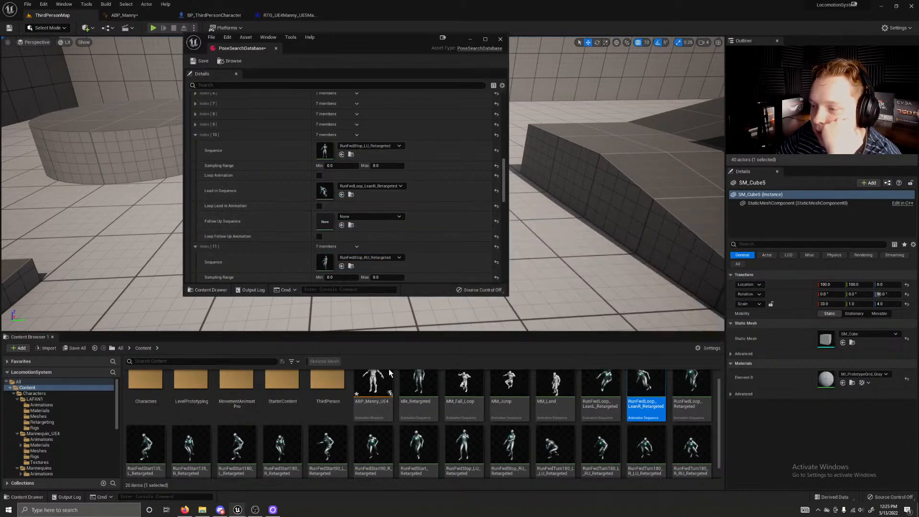
drag(425, 391, 364, 217)
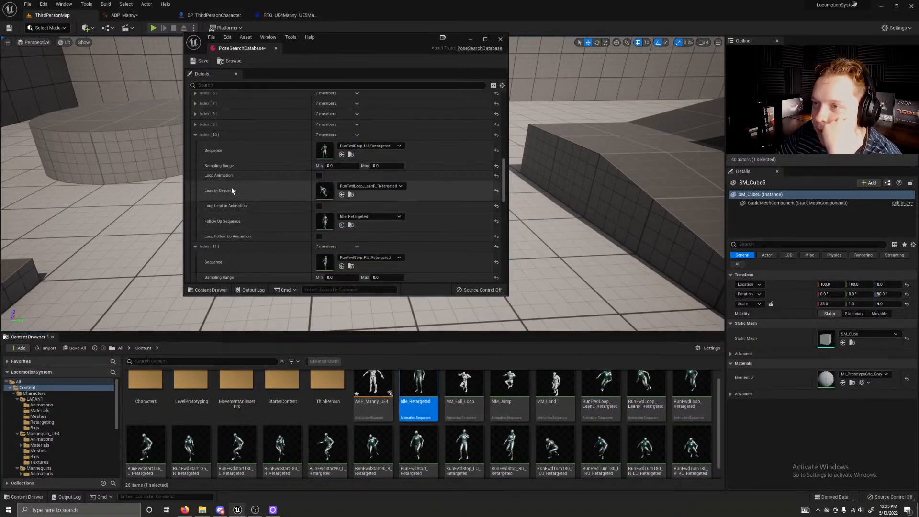
click(194, 135)
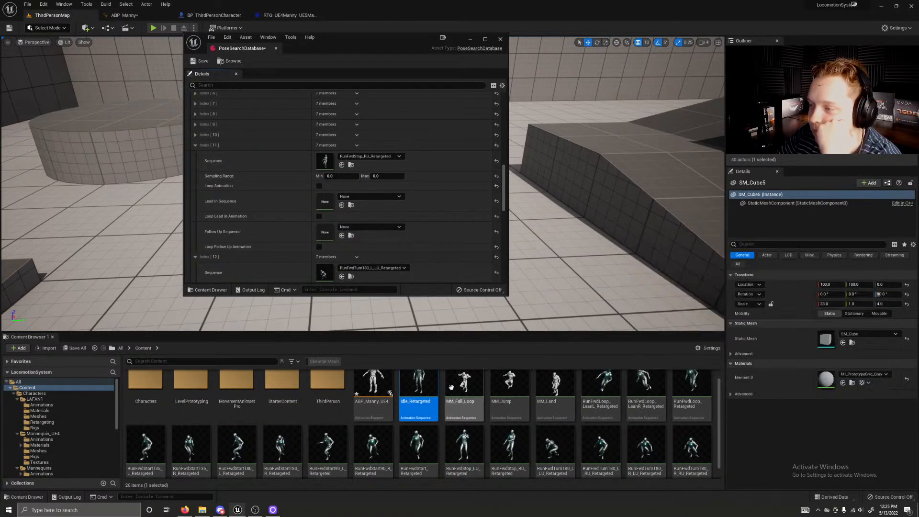
drag(608, 397, 326, 232)
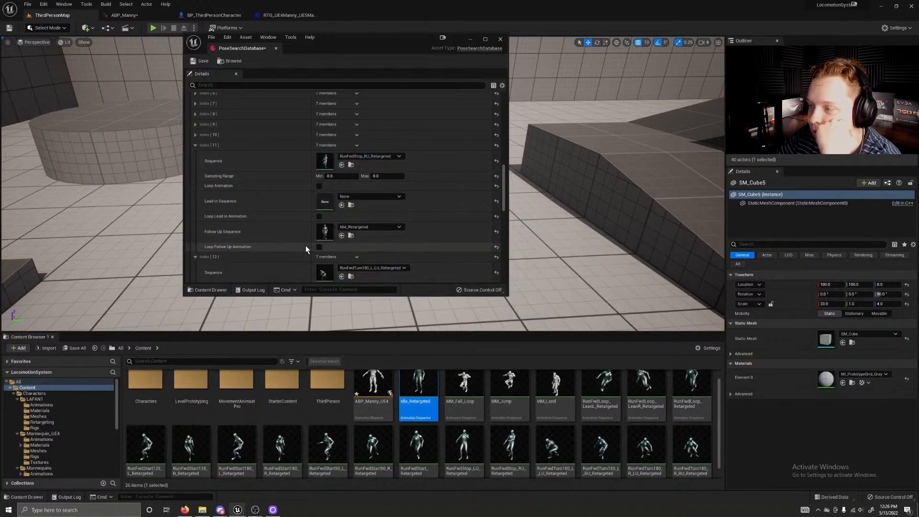
click(196, 135)
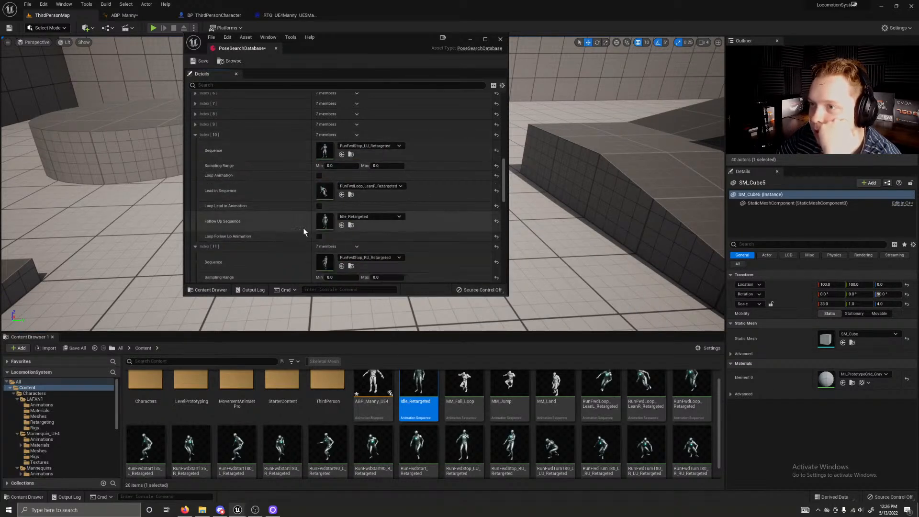
click(319, 236)
click(195, 135)
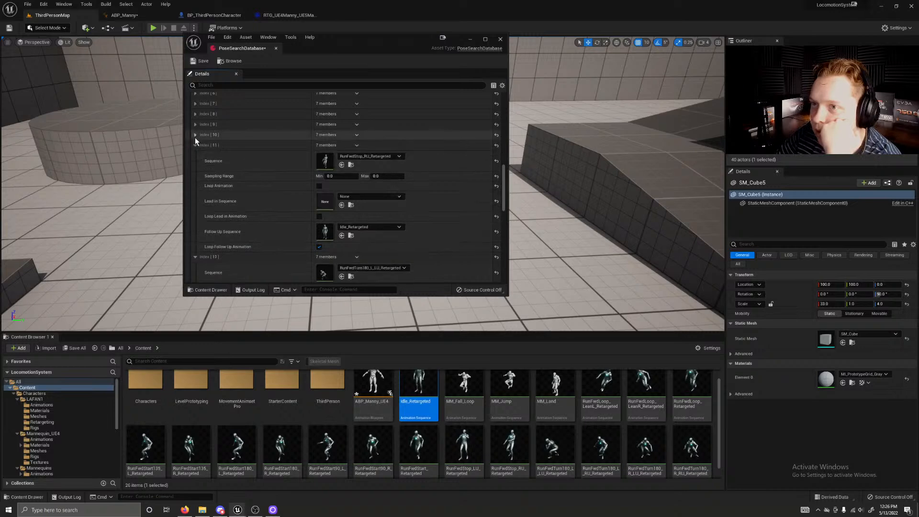
Set Index 11's lead-in sequence to RunFwdLoop_Retargeted.
drag(692, 388, 322, 201)
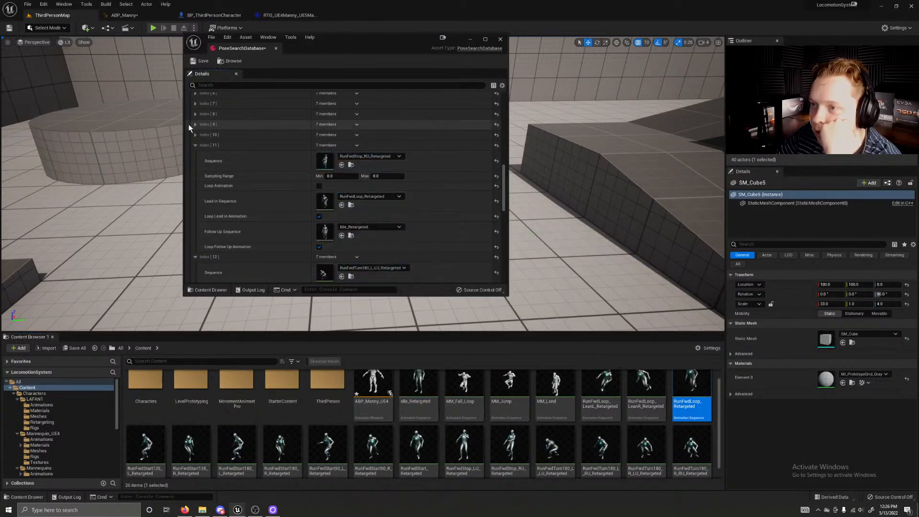
click(195, 135)
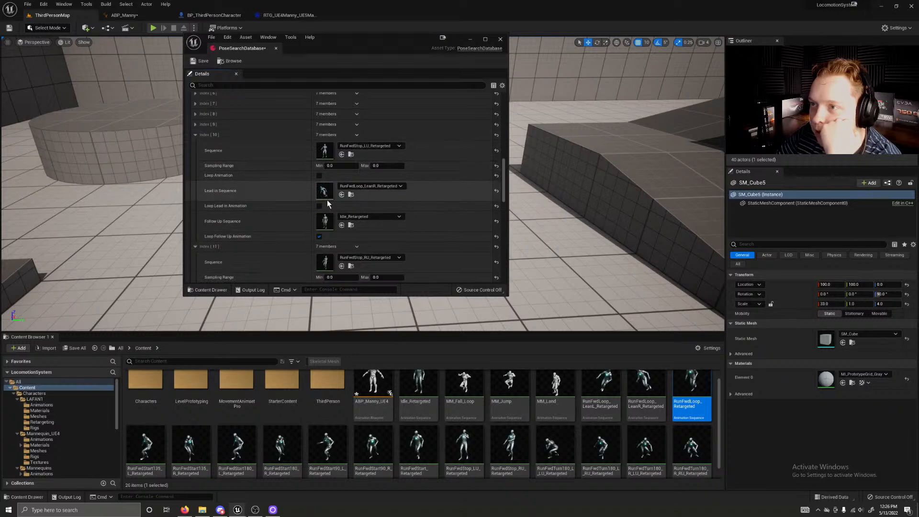
click(194, 136)
click(195, 145)
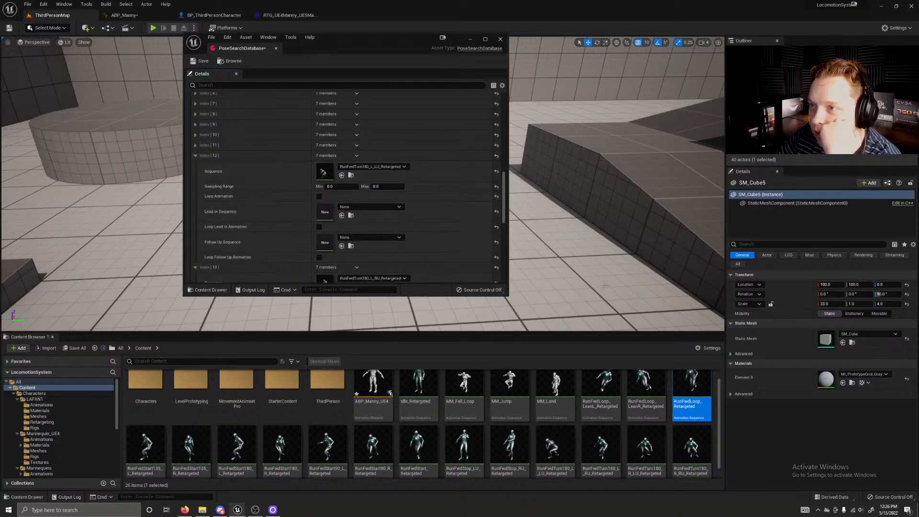
Give Index 12 looping RunFwdLoop_Retargeted lead-in and follow-up sequences.
drag(691, 390, 325, 212)
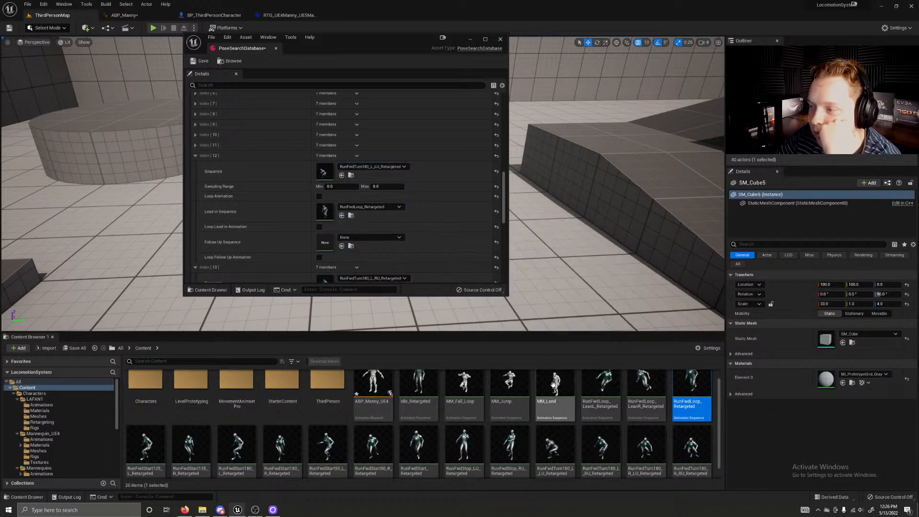
drag(428, 392, 321, 244)
click(319, 257)
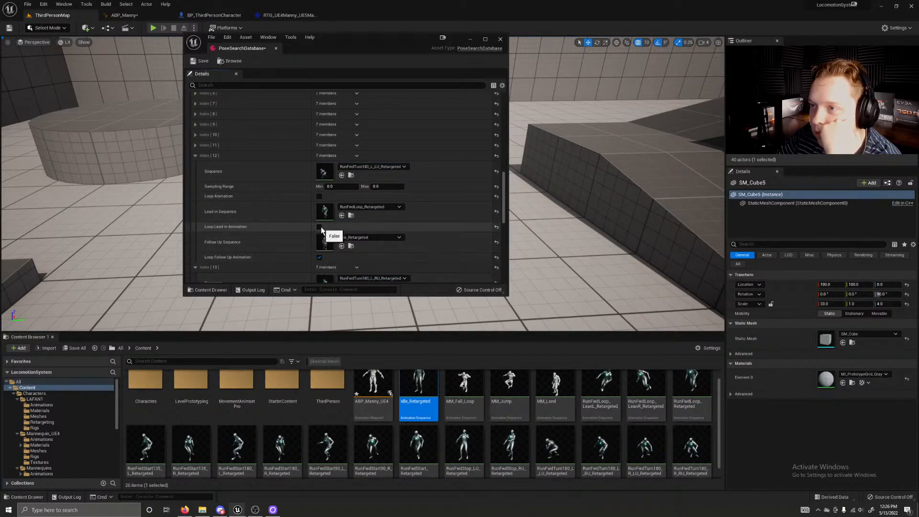
click(319, 227)
drag(707, 392, 328, 240)
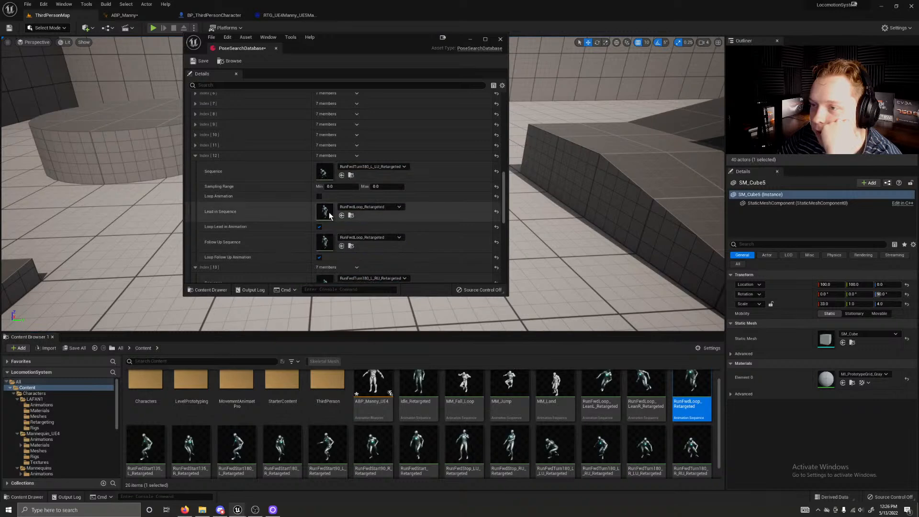
click(195, 155)
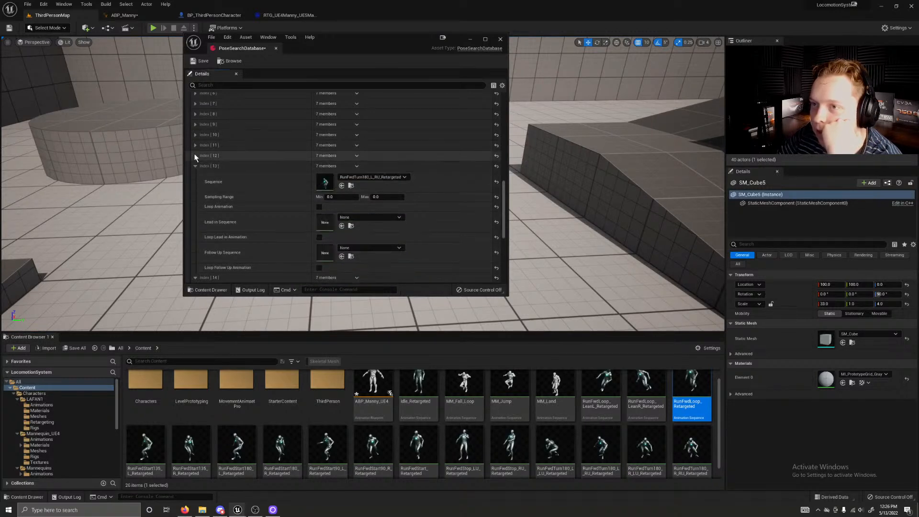
click(194, 145)
click(194, 145)
scroll(244, 188, down, 1)
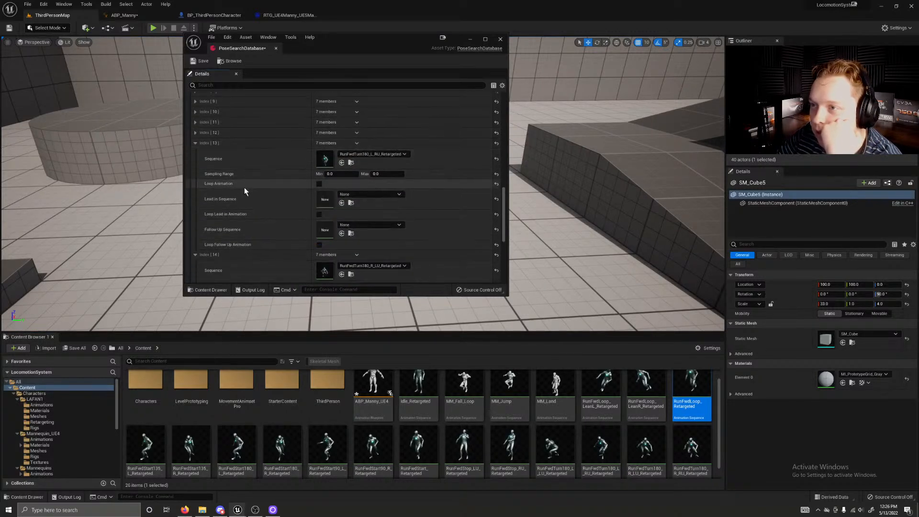
Set Index 13's lead-in to RunFwdLoop_Retargeted and loop both its lead-in and follow-up.
drag(695, 404, 327, 232)
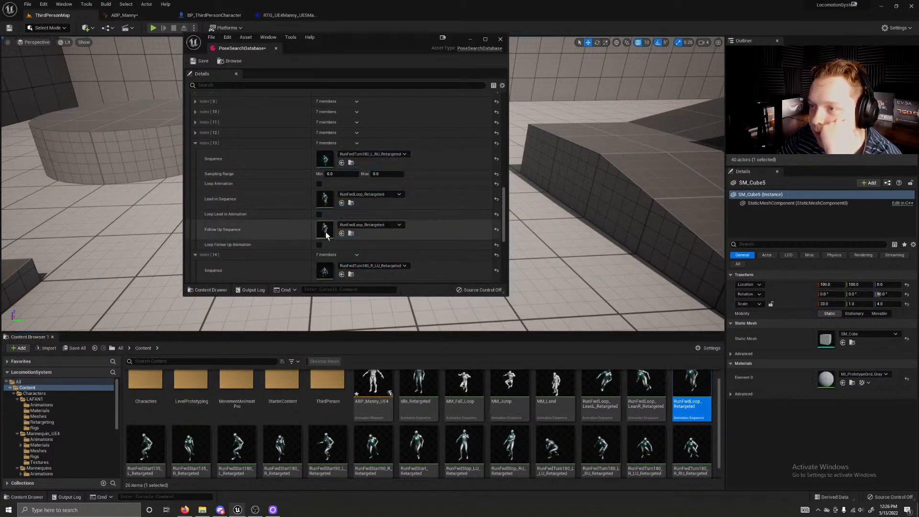
click(319, 245)
click(319, 214)
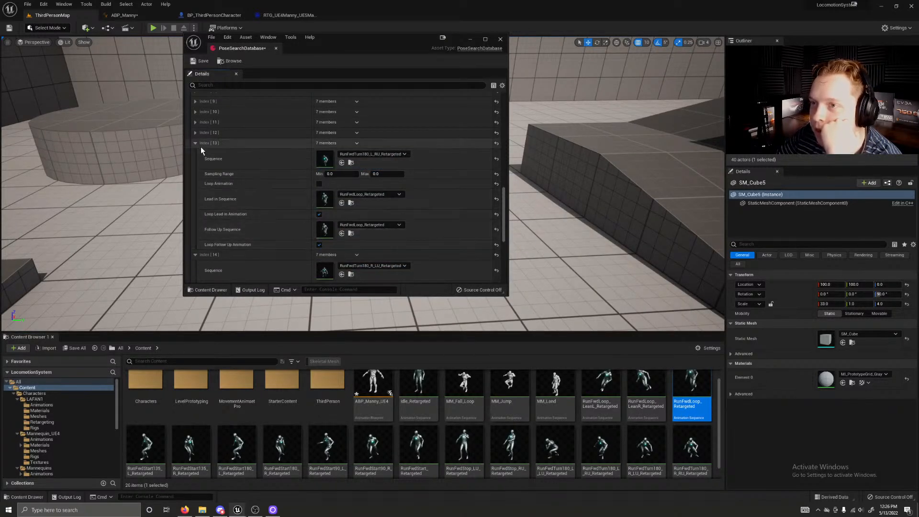
click(199, 146)
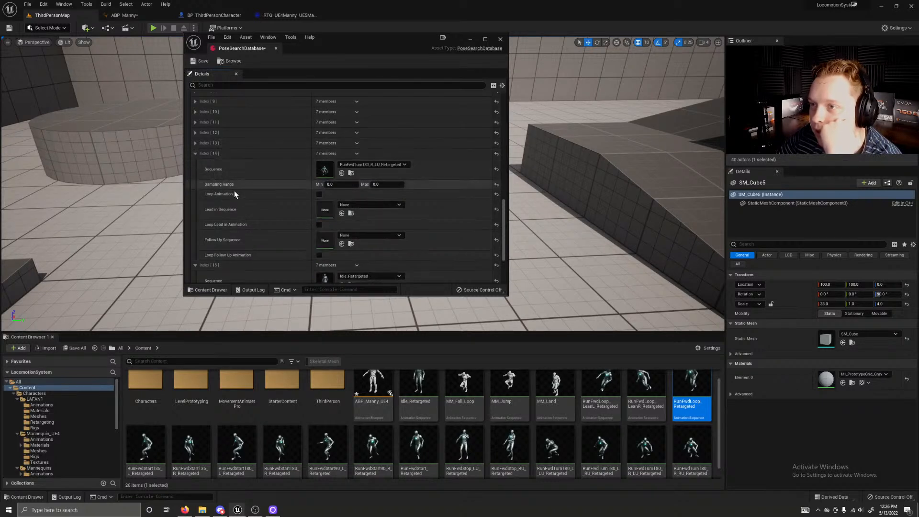
Give Index 14 looping RunFwdLoop_Retargeted lead-in and follow-up, then save and close the database.
drag(691, 392, 324, 198)
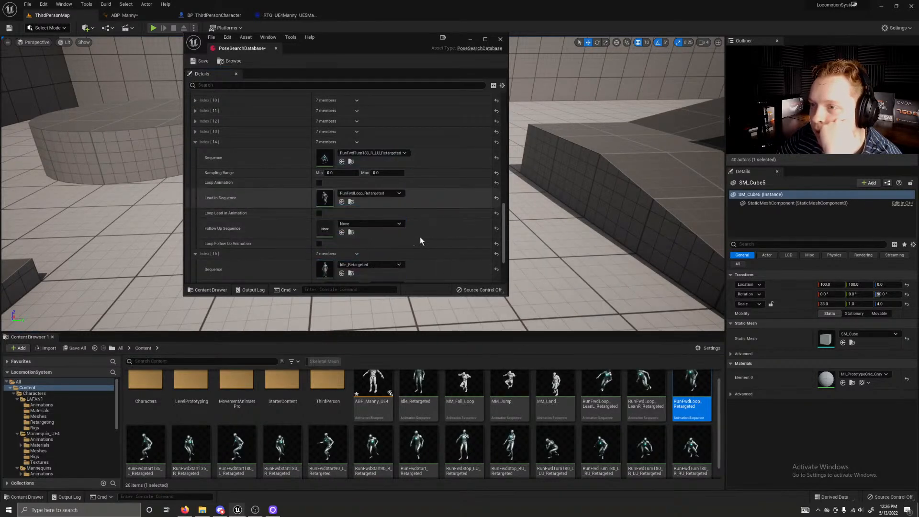
drag(338, 260, 326, 230)
click(320, 243)
click(319, 213)
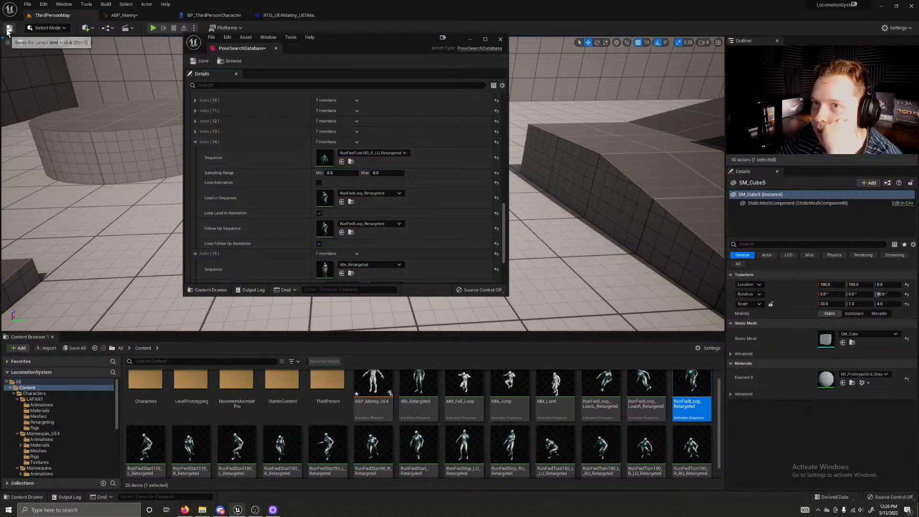
click(206, 61)
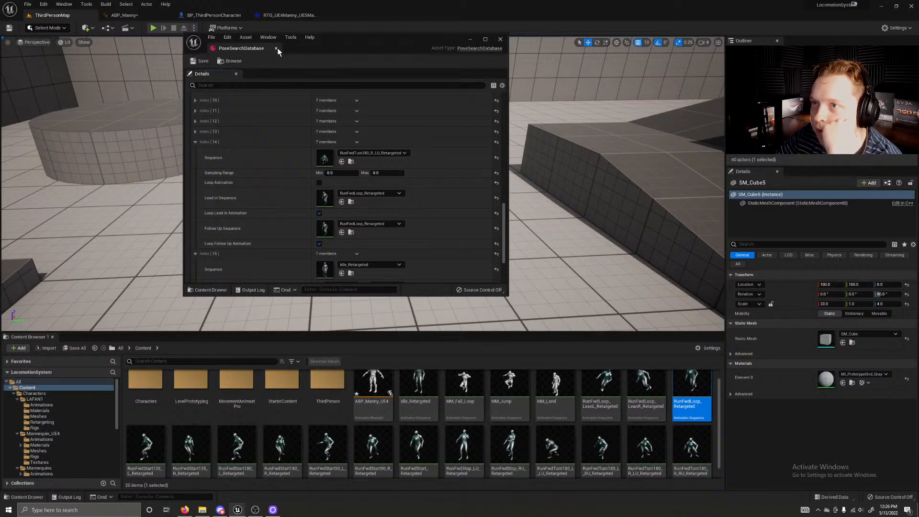
click(276, 48)
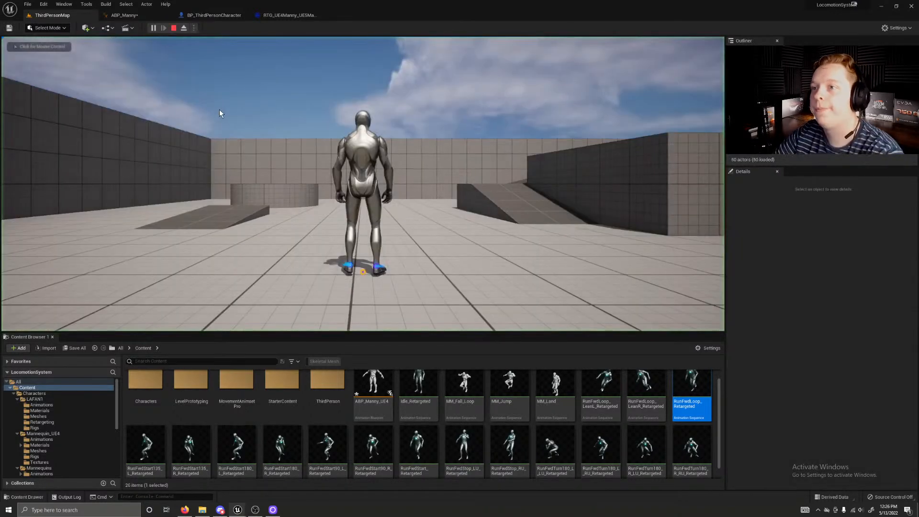
Start play mode and run forward and back, testing 180-degree pivots.
click(219, 109)
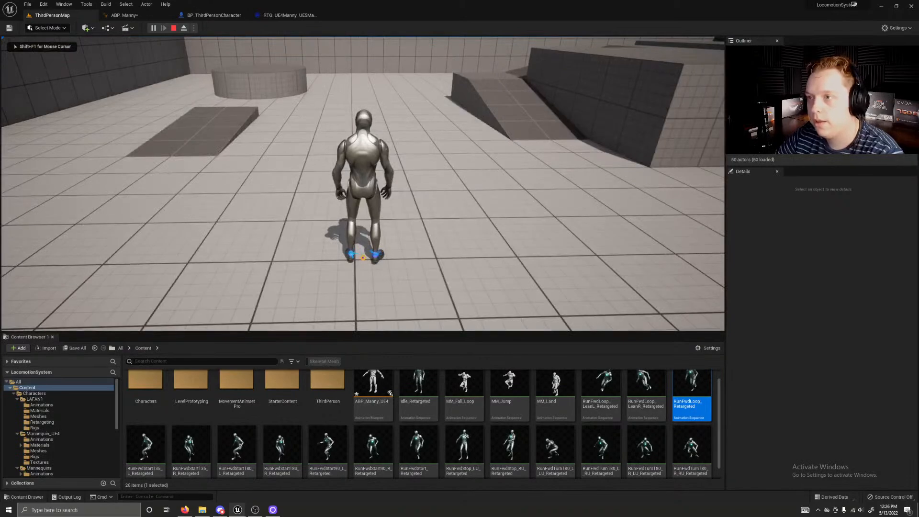
key(w)
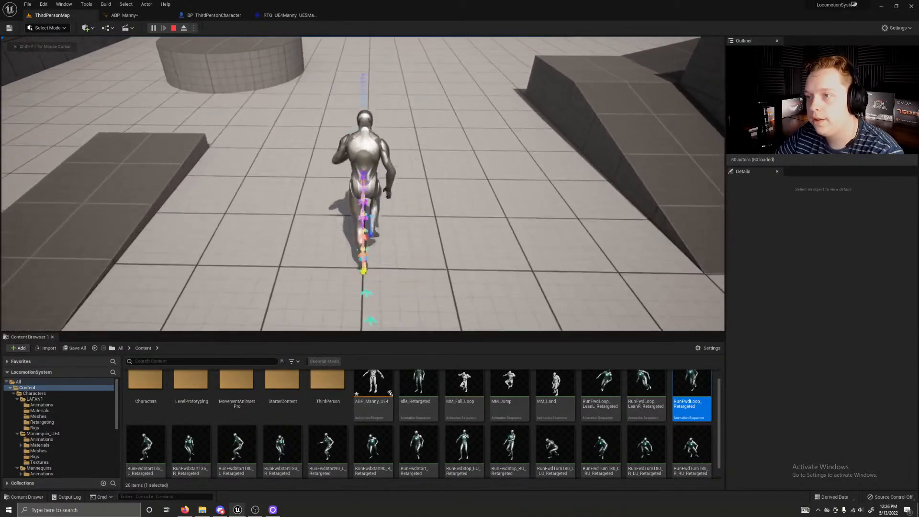
key(w)
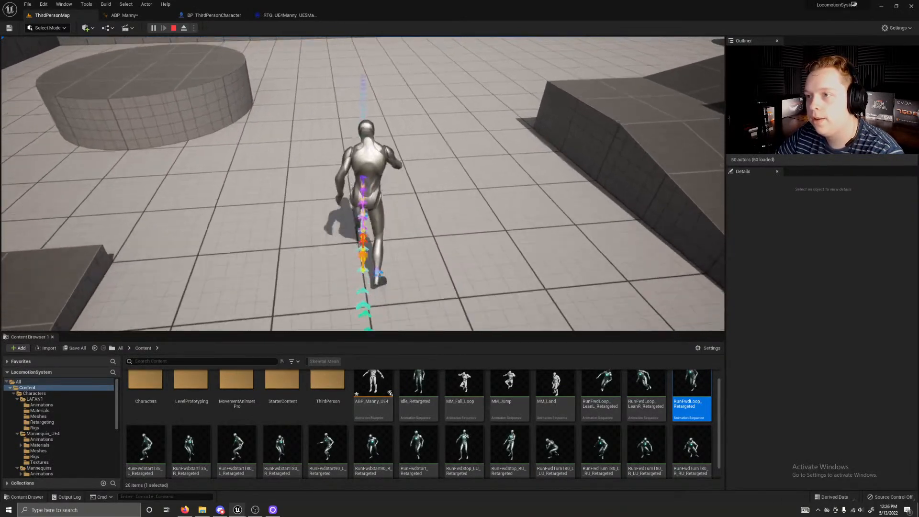
key(s)
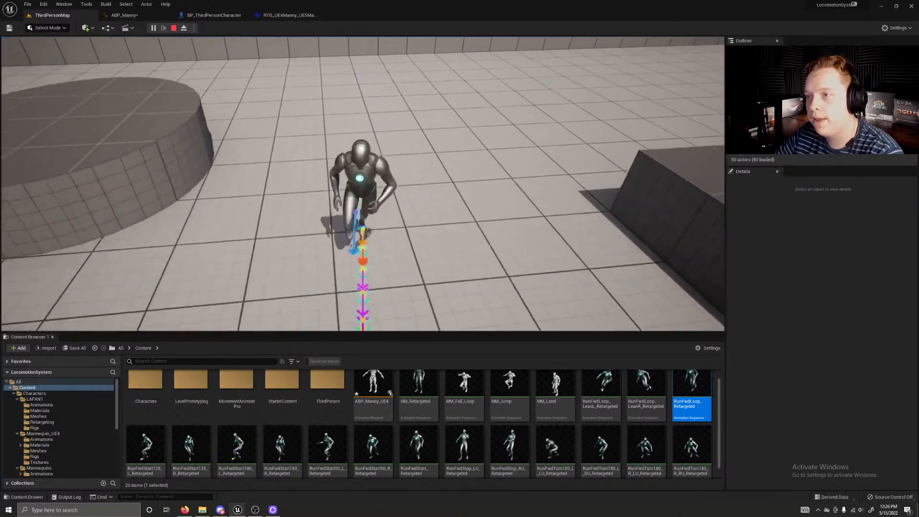
key(w)
key(s)
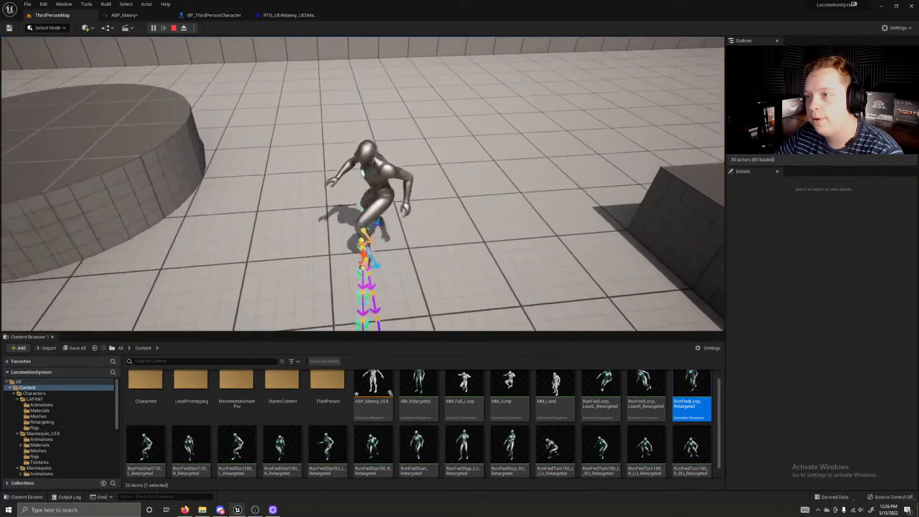
key(w)
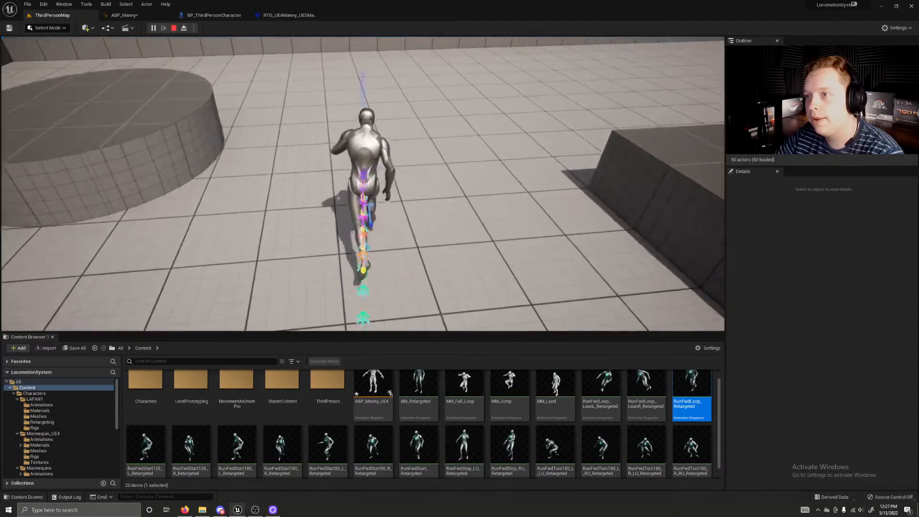
Run the character left and right, reversing direction to test turns.
key(d)
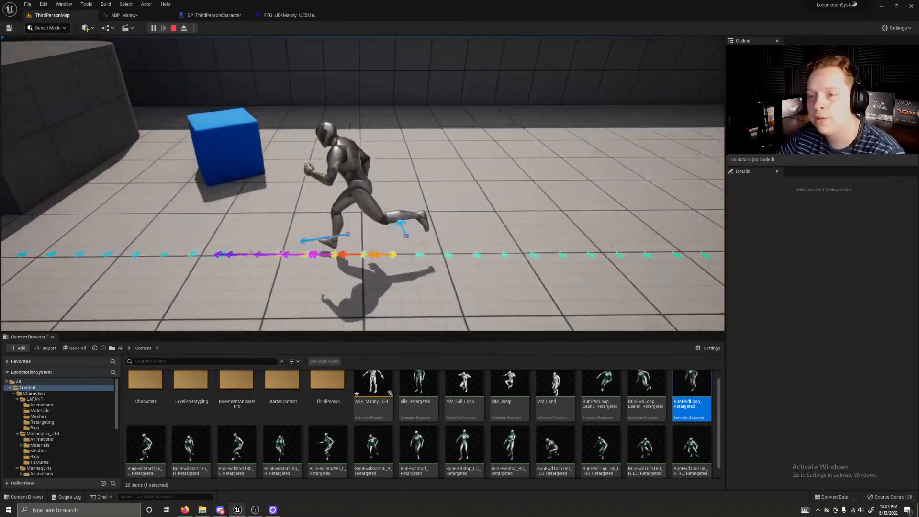
key(d)
key(a)
key(d)
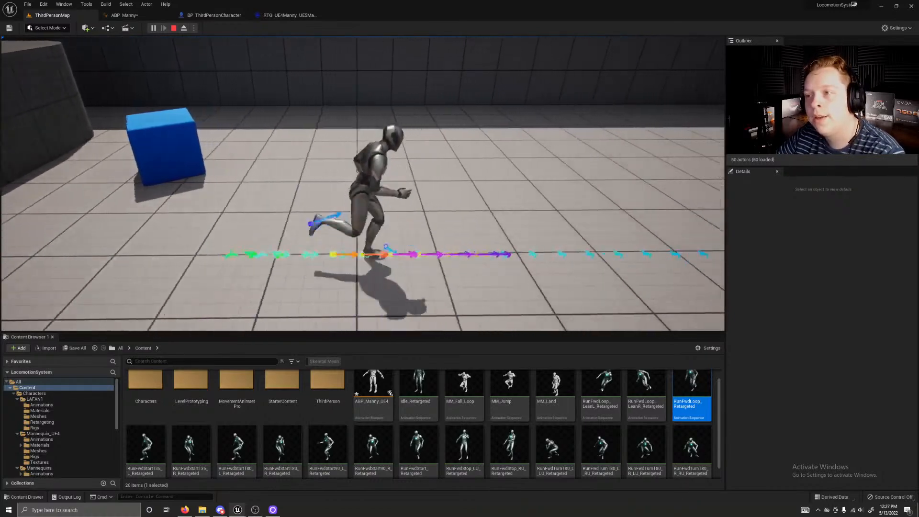
key(w)
key(s)
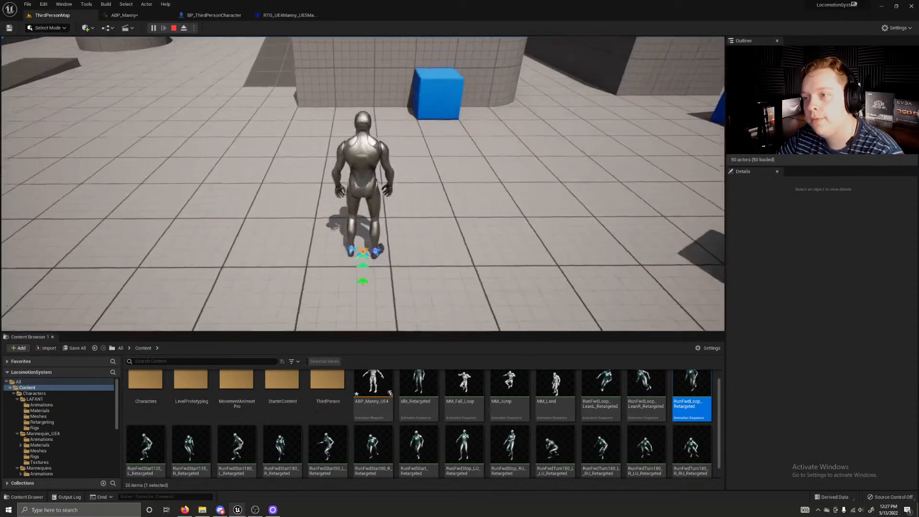
key(a)
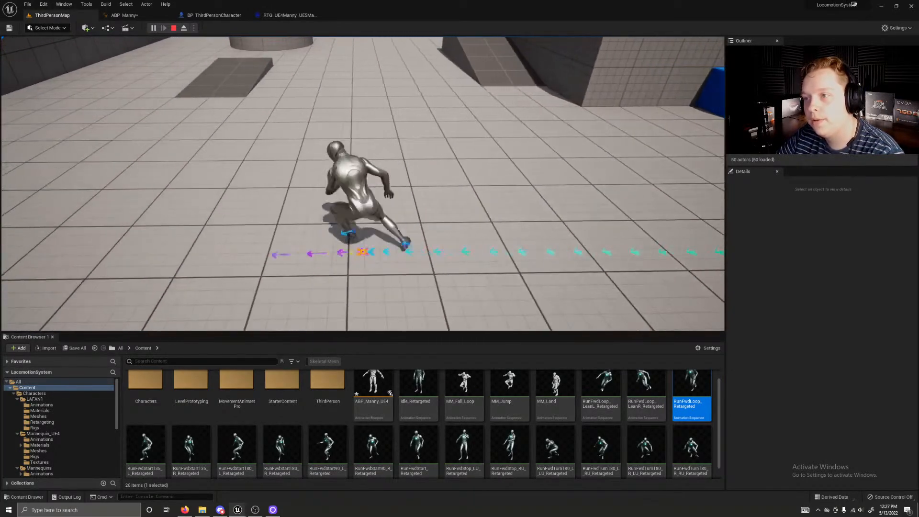
key(w)
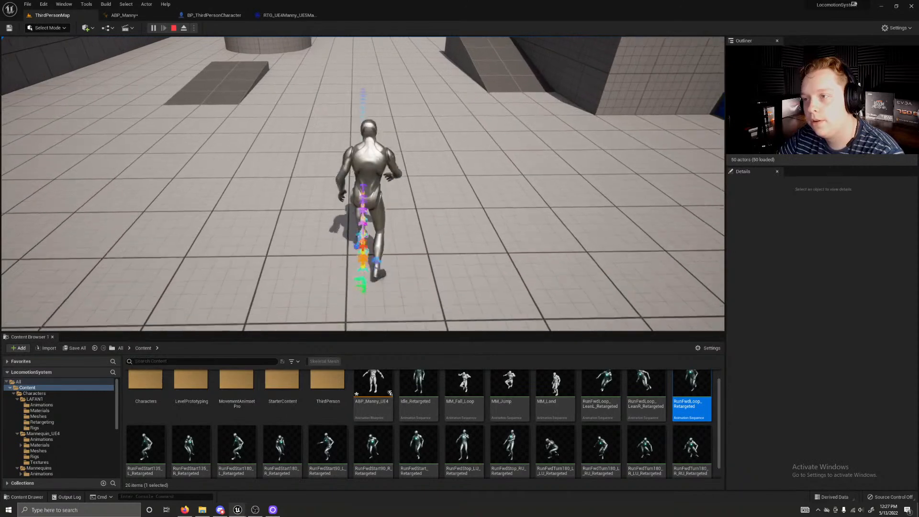
Slow the game to quarter speed with slomo .25 and run right.
key(grave)
text(slomo .25)
key(Return)
key(d)
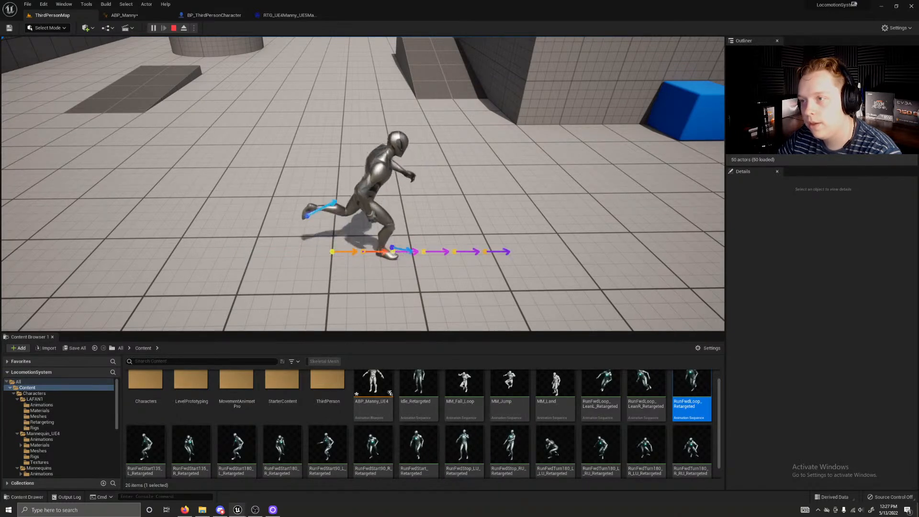
Restore normal speed with slomo 1, run a bit more, then stop playing.
key(grave)
text(slomo)
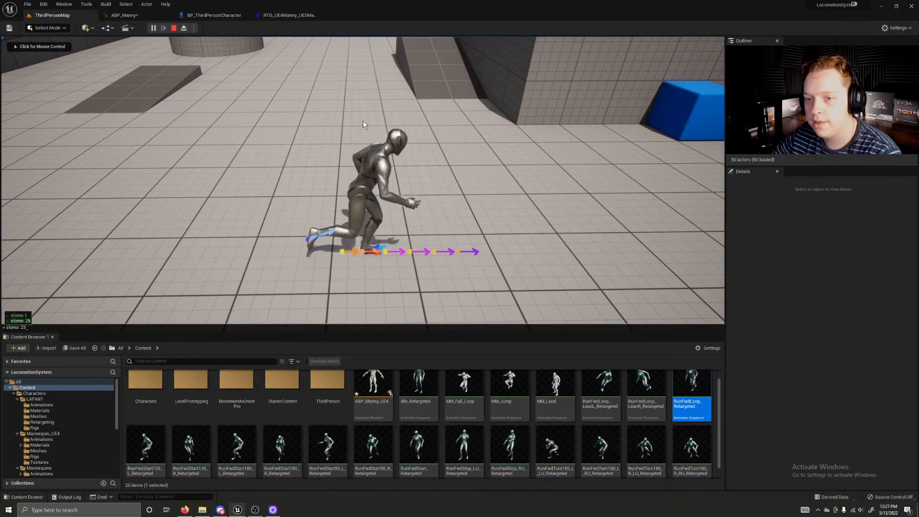
key(BackSpace)
text(1)
key(Return)
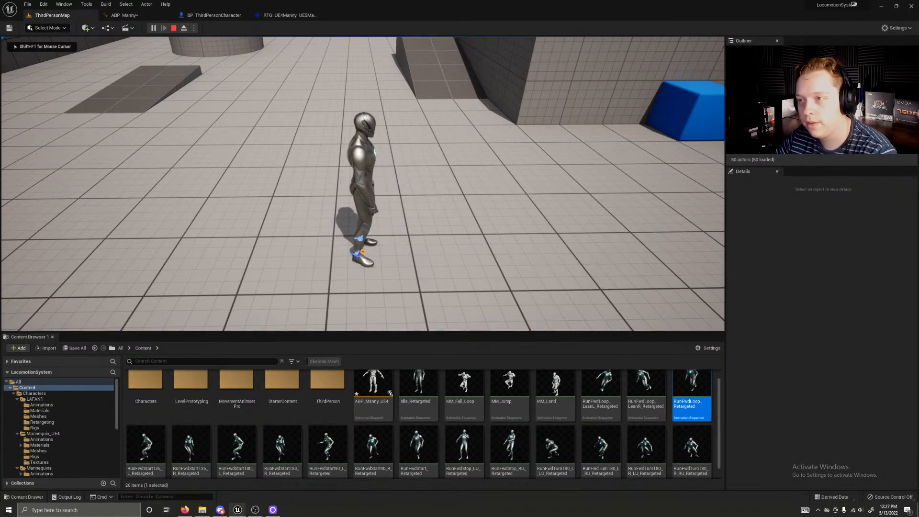
key(w)
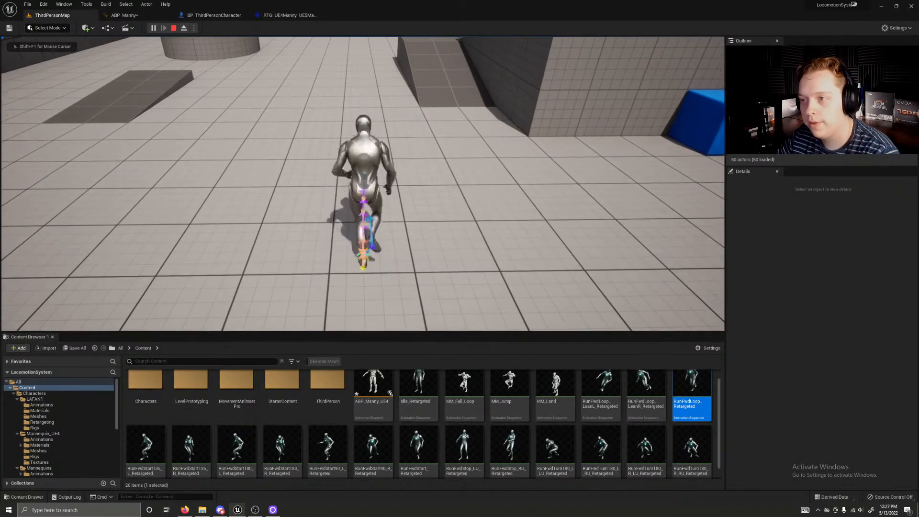
key(d)
key(d)
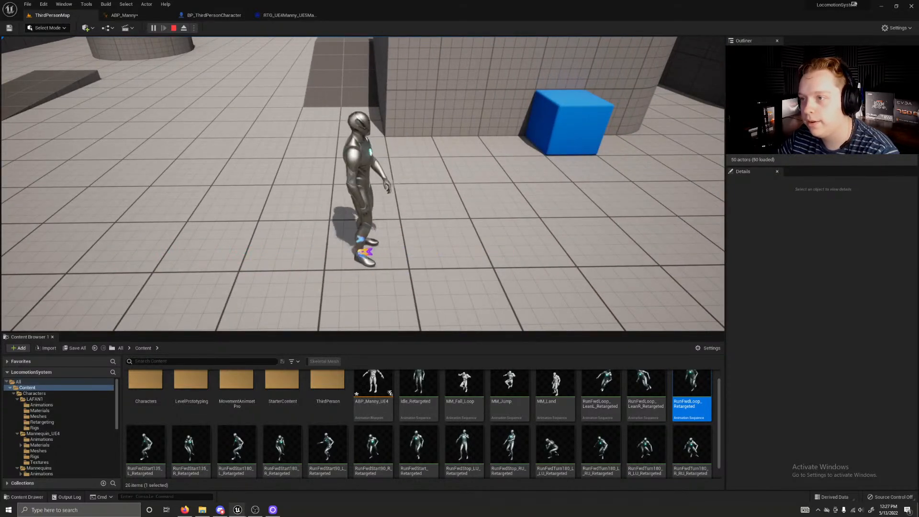
key(Escape)
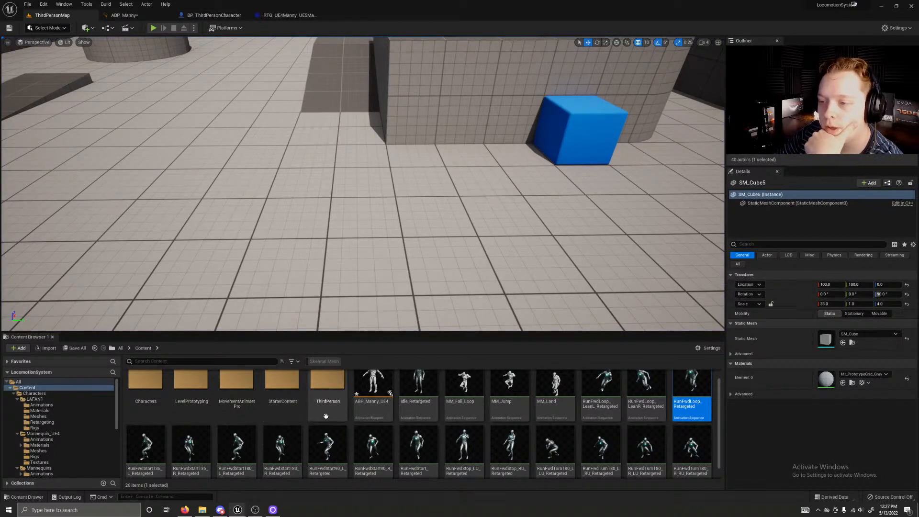
Browse to Characters > Mannequins > Animations and open the PoseSearch Schema asset.
double_click(160, 402)
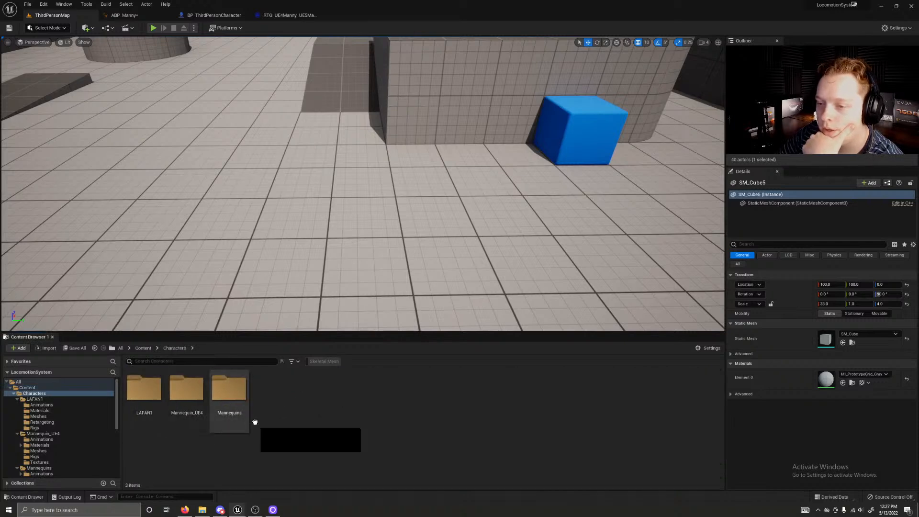
double_click(230, 399)
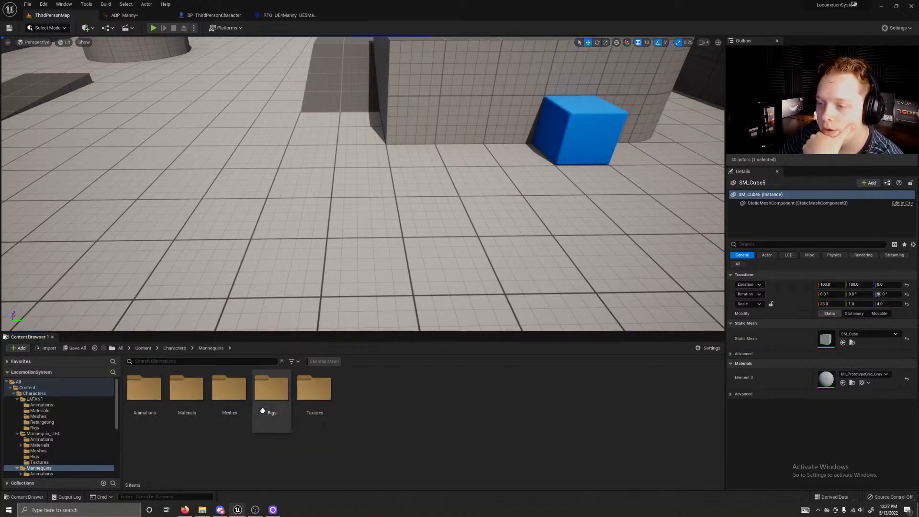
double_click(143, 404)
double_click(578, 401)
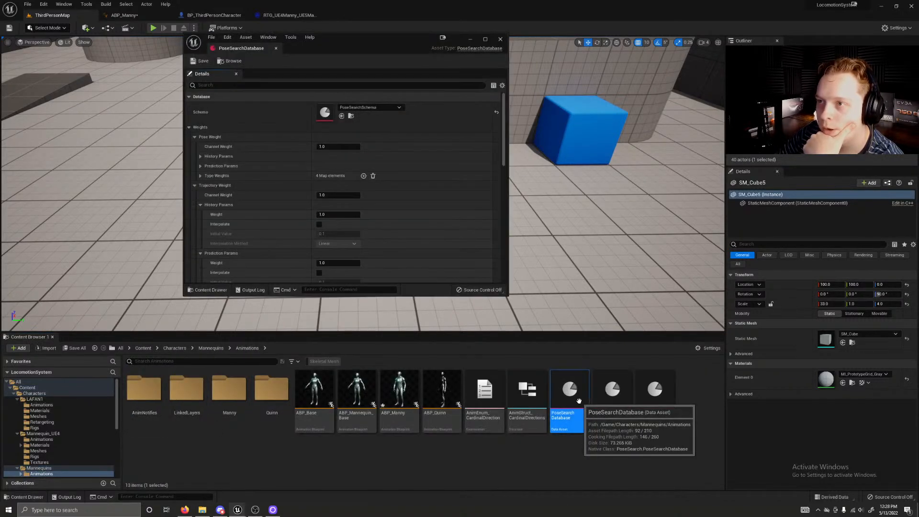
click(669, 407)
double_click(669, 406)
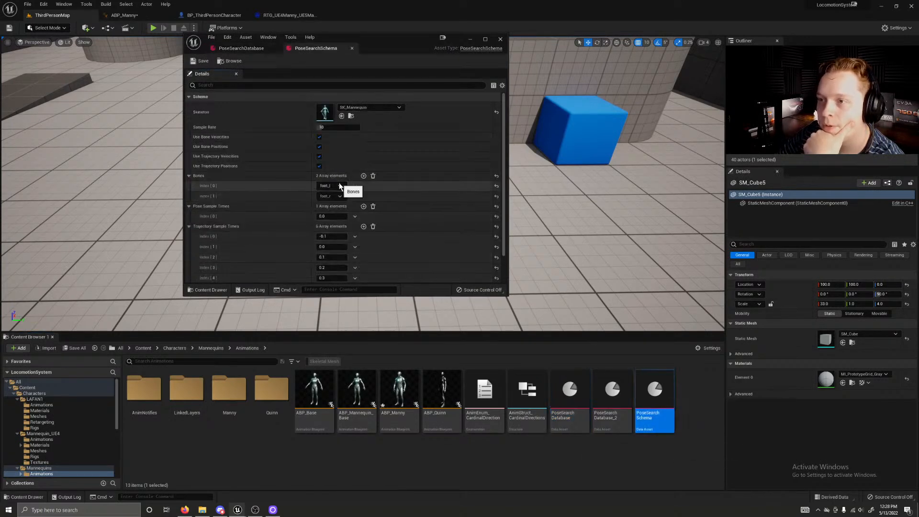
Add hand_l as bone index 2 and hand_r as bone index 3 in the schema.
click(364, 176)
click(363, 176)
click(329, 206)
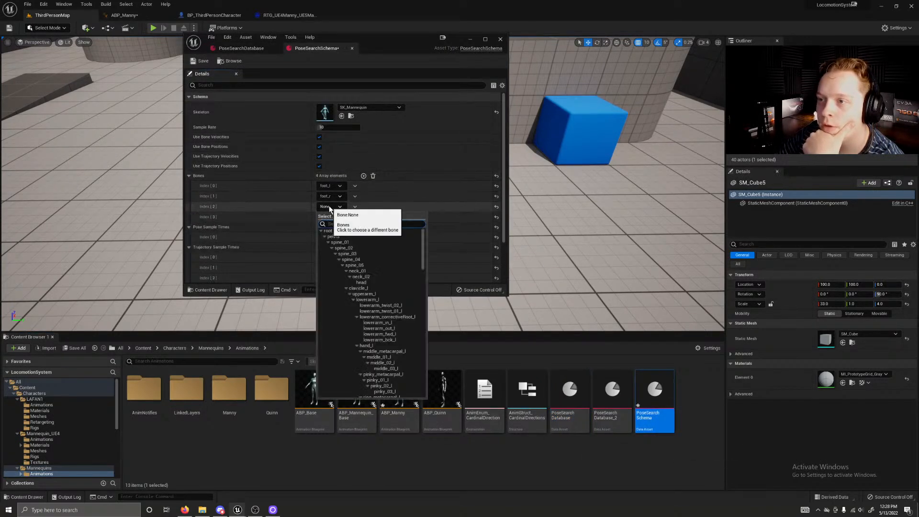
text(hand)
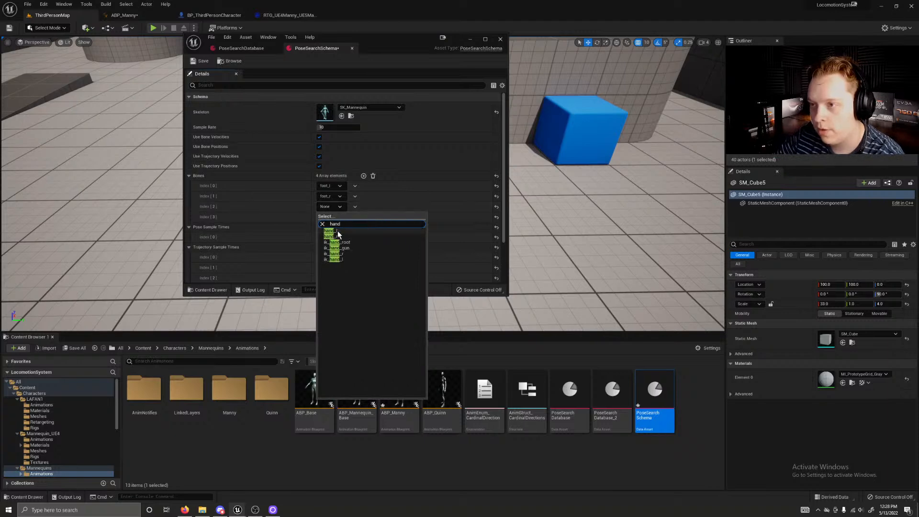
click(337, 230)
click(335, 217)
text(hand)
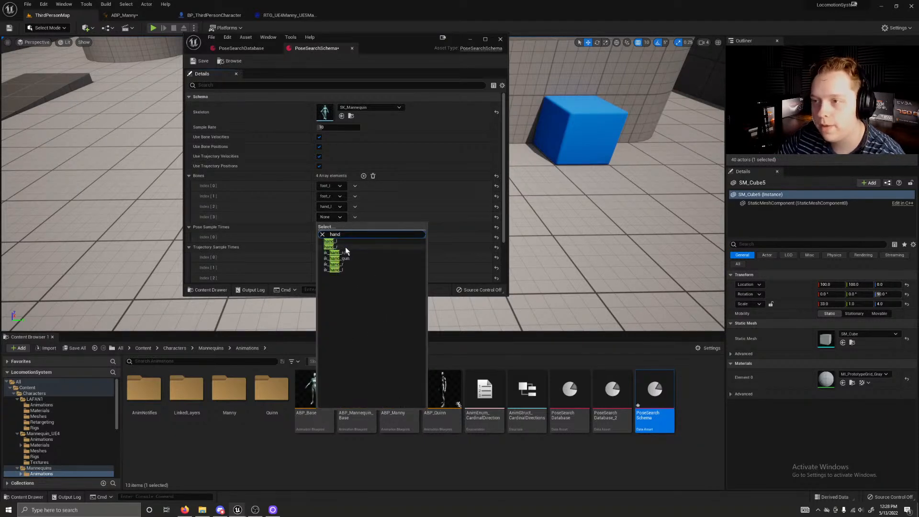
click(345, 247)
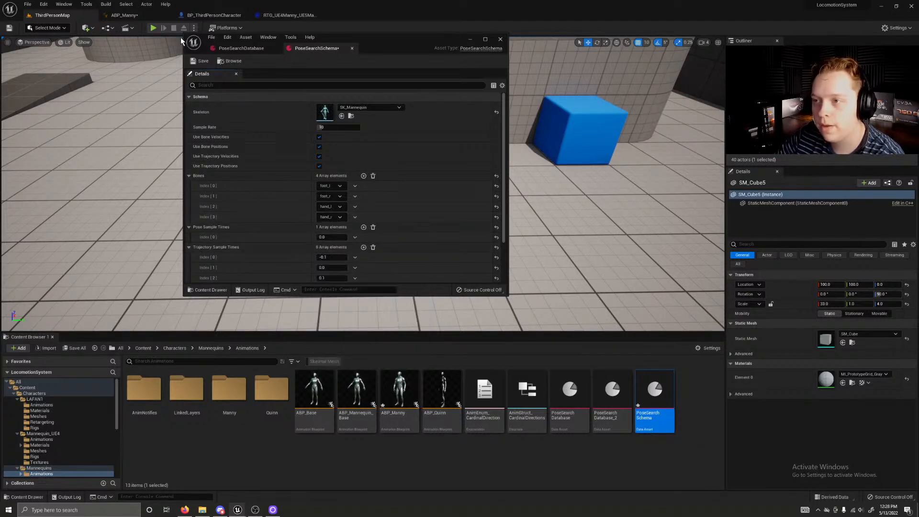
Run the character in a loop around the level with WASD, then stop playing.
click(469, 39)
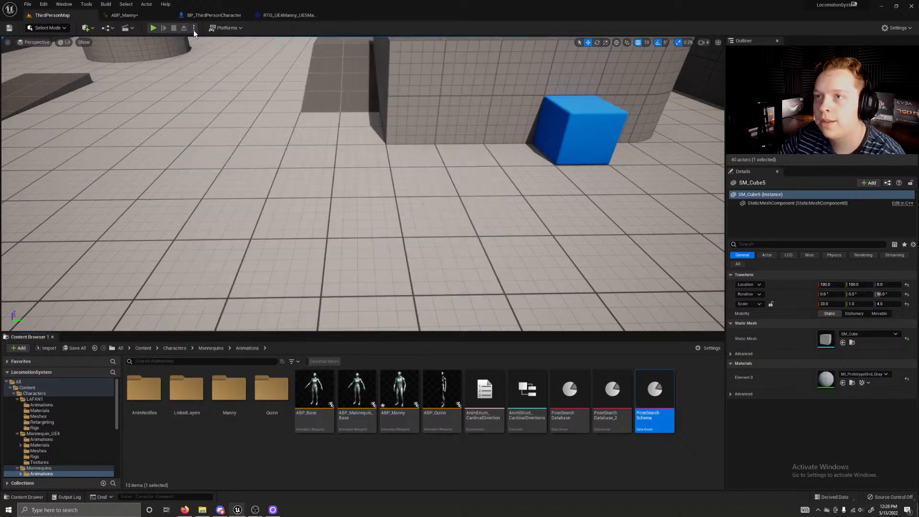
click(202, 110)
key(s)
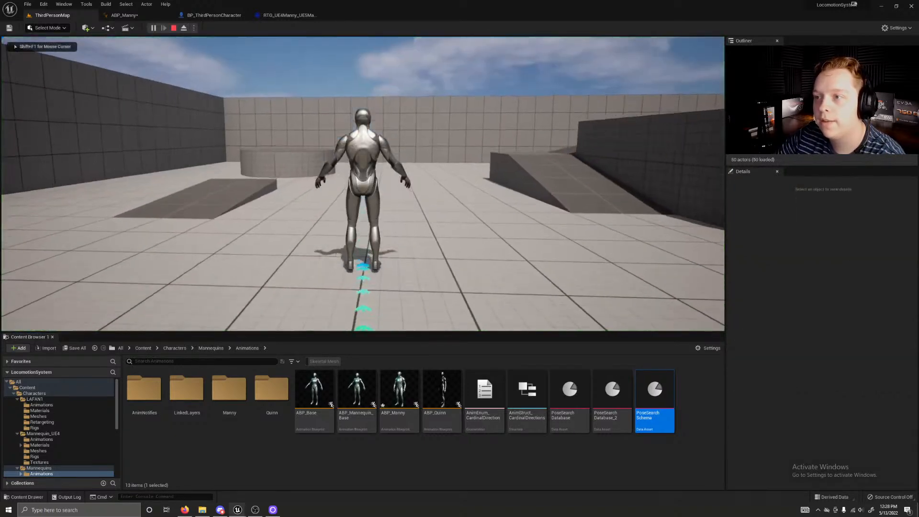
key(a)
key(w)
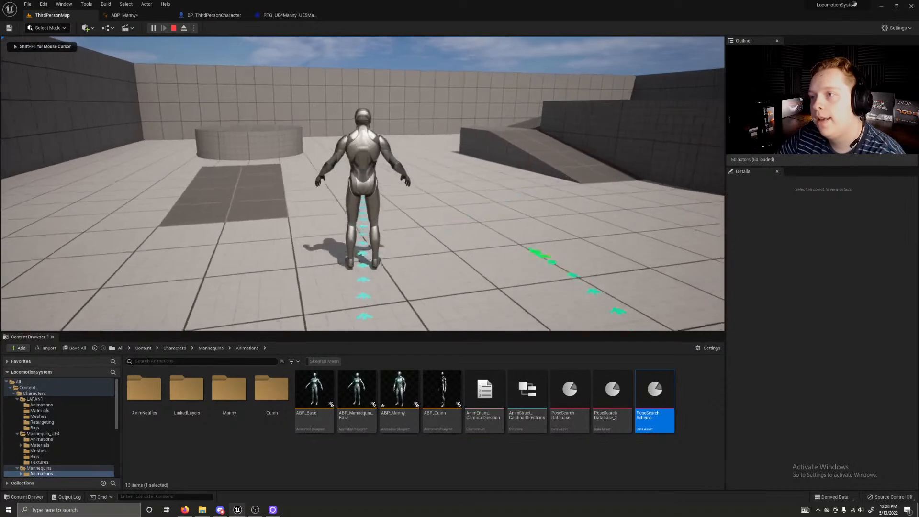
key(d)
key(s)
key(a)
key(w)
key(Escape)
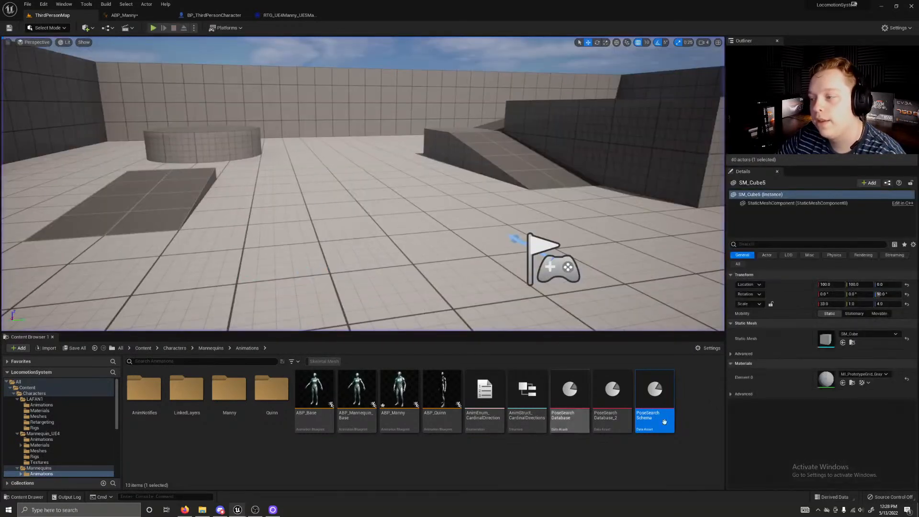
Reopen the PoseSearch Schema and delete both hand bones, leaving the two foot bones.
double_click(654, 394)
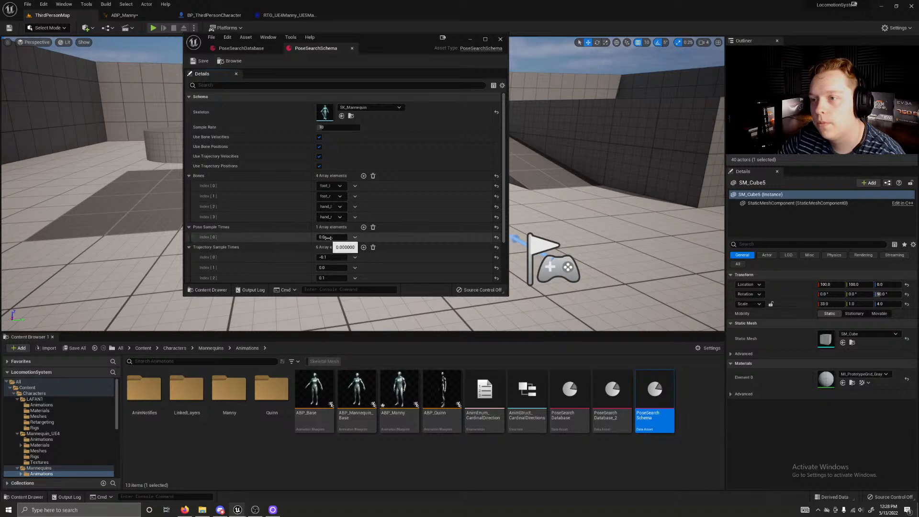
click(357, 216)
click(360, 236)
click(354, 207)
click(363, 225)
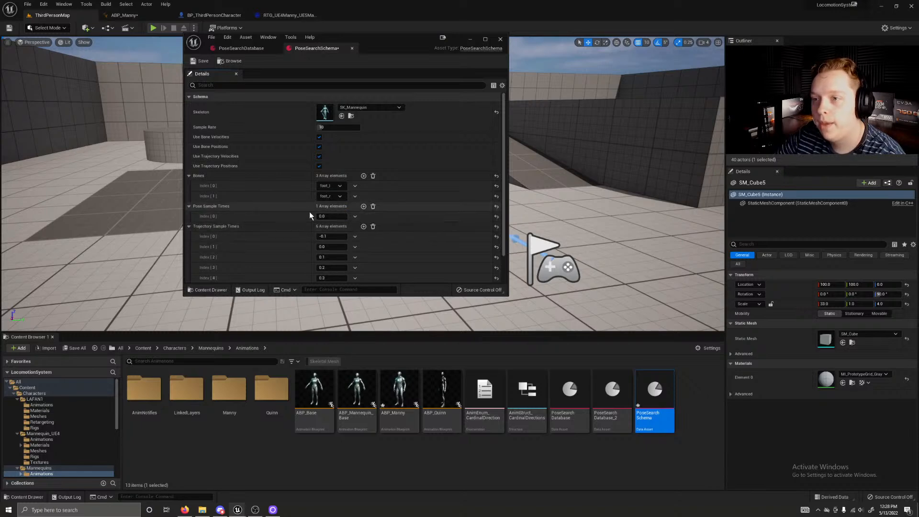
Add four Pose Sample Time elements and set the first to -0.1.
click(363, 207)
click(364, 206)
click(364, 206)
click(364, 206)
click(363, 206)
click(337, 216)
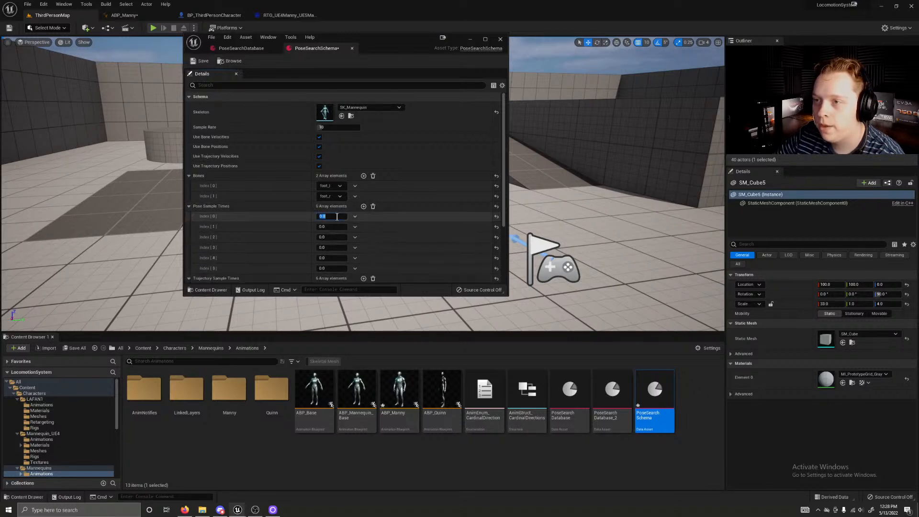
text(-0.1)
key(Tab)
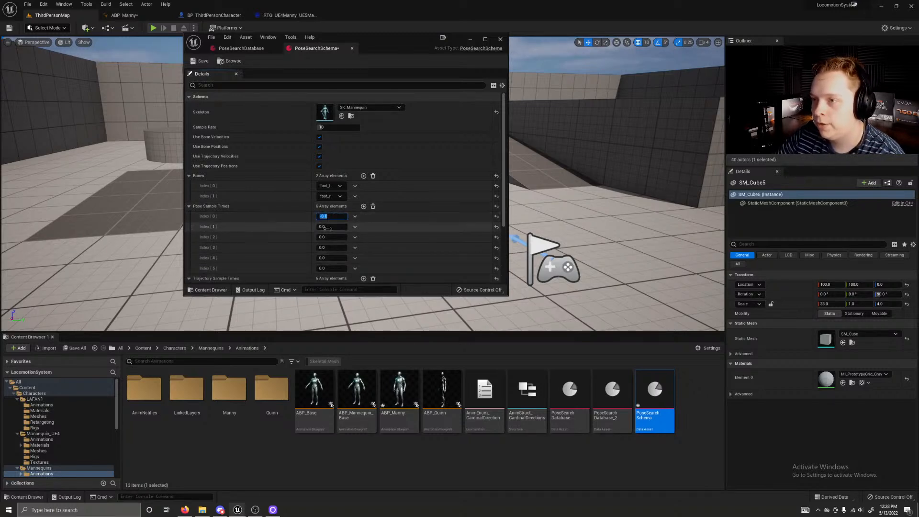
Fill the remaining pose sample times with 0.1, 0.2, 0.3 and 0.4.
click(337, 236)
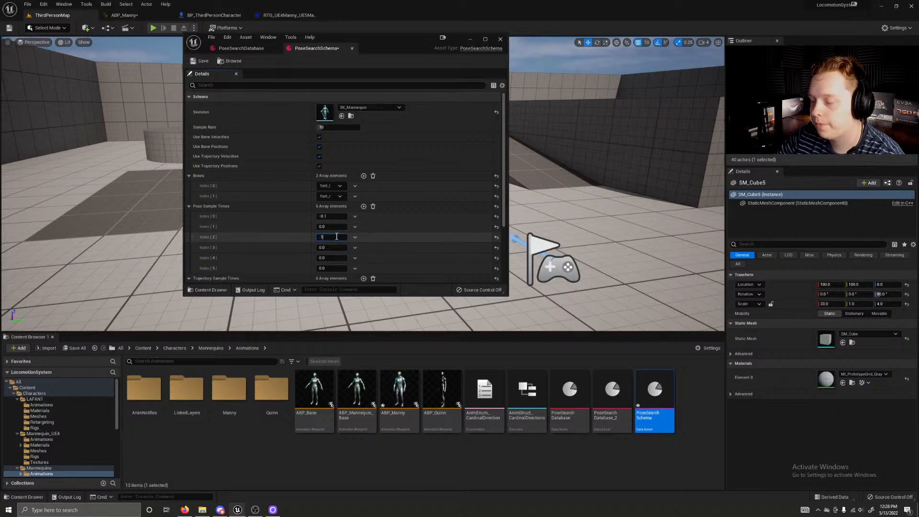
click(329, 248)
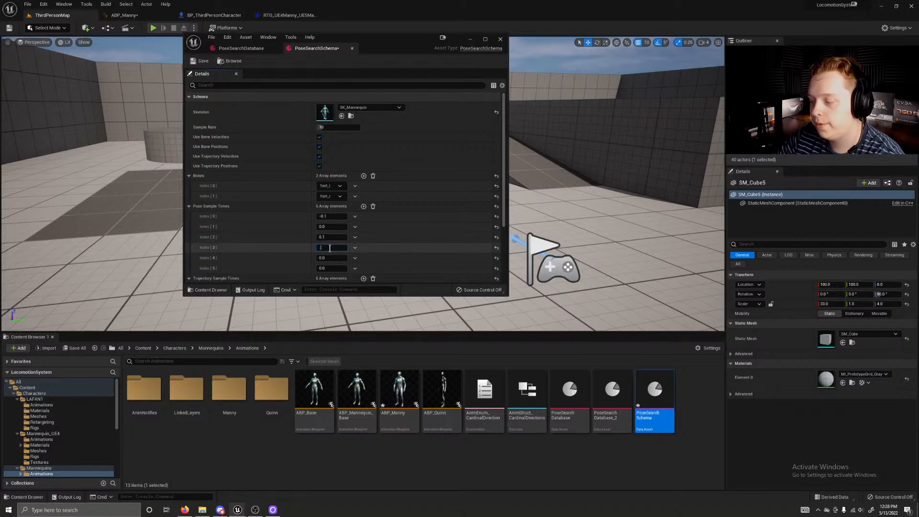
click(330, 258)
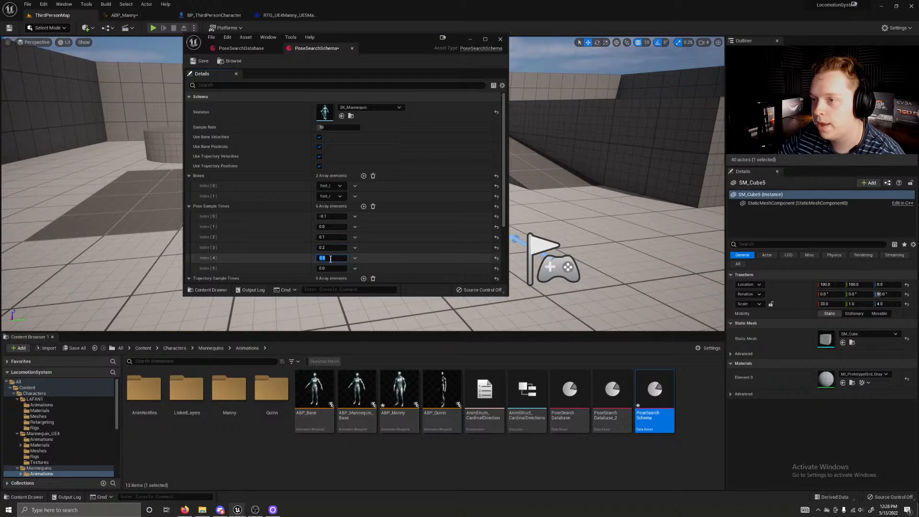
text(0.3)
click(337, 268)
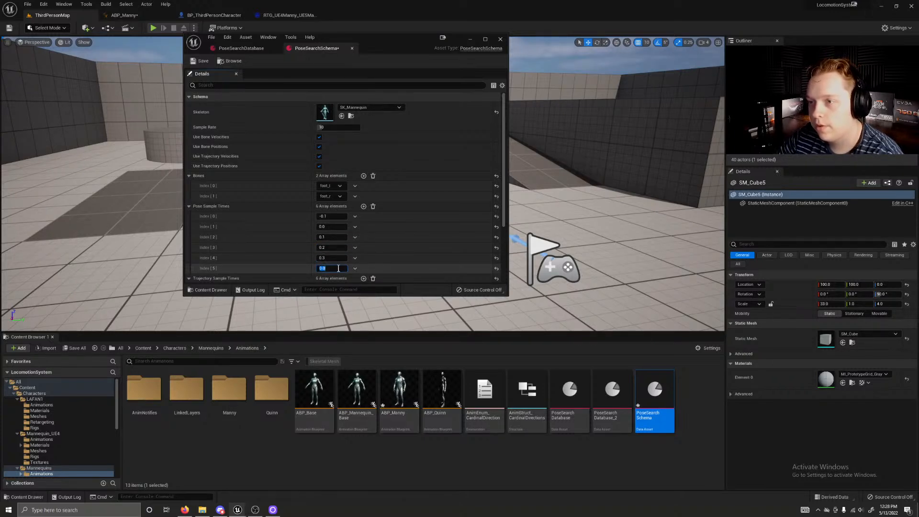
text(0.4)
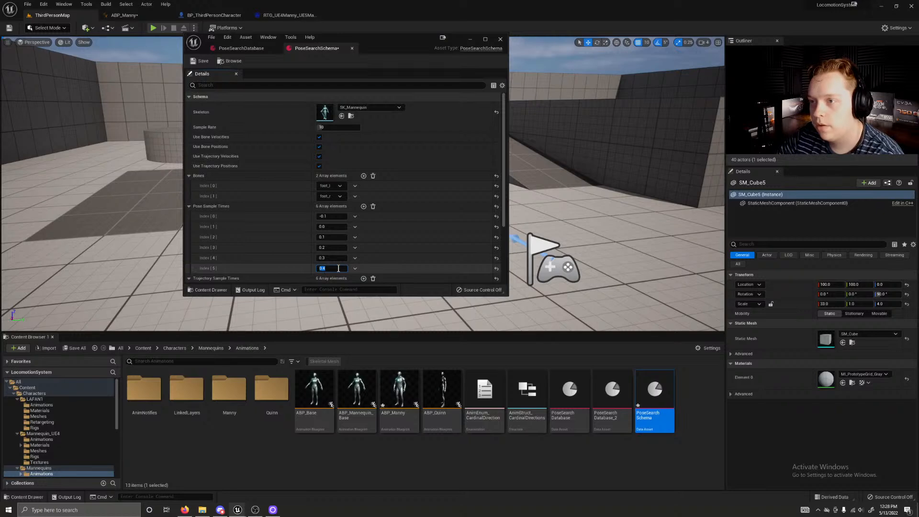
key(Return)
Save the schema and briefly play-test the character.
click(202, 62)
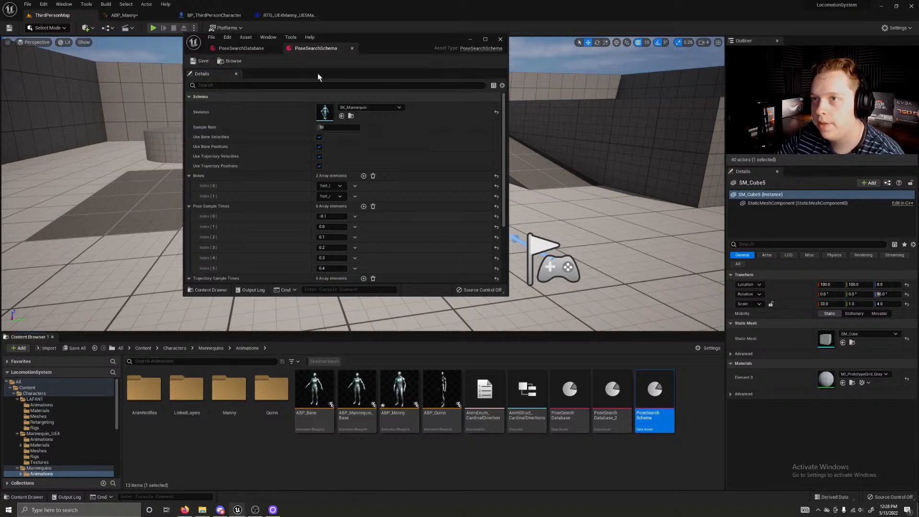
click(471, 40)
click(153, 27)
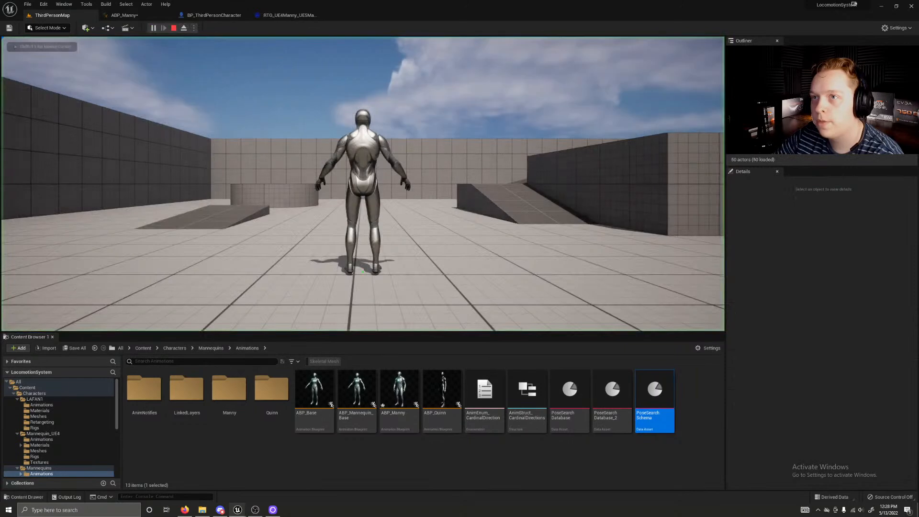
key(Escape)
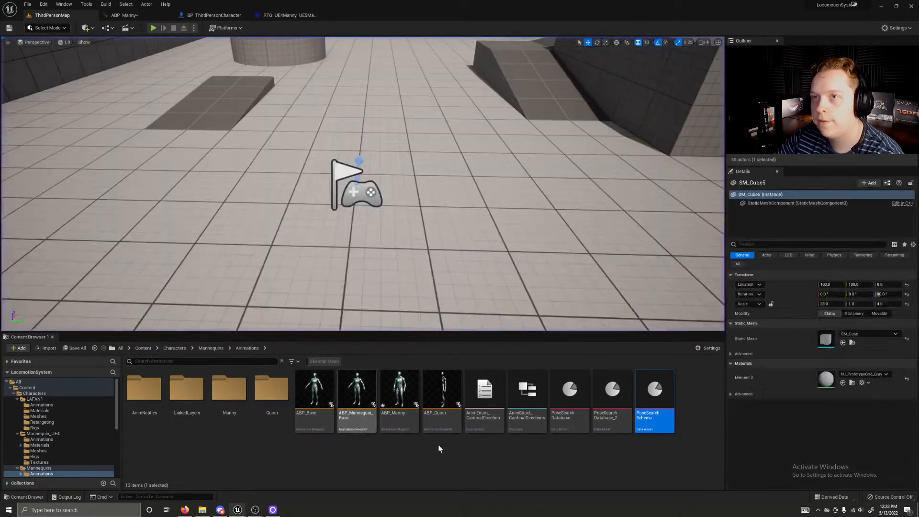
Remove the -0.1 pose sample time and play-test again.
double_click(655, 399)
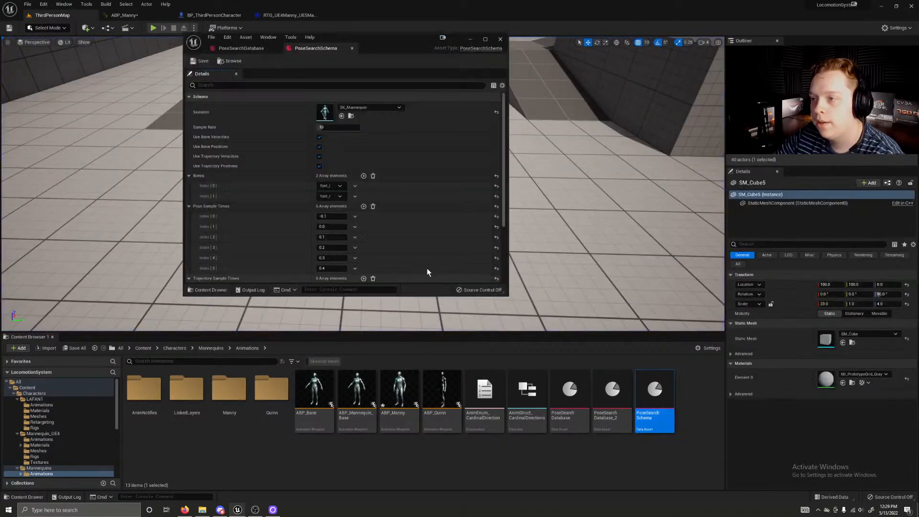
click(355, 216)
click(368, 235)
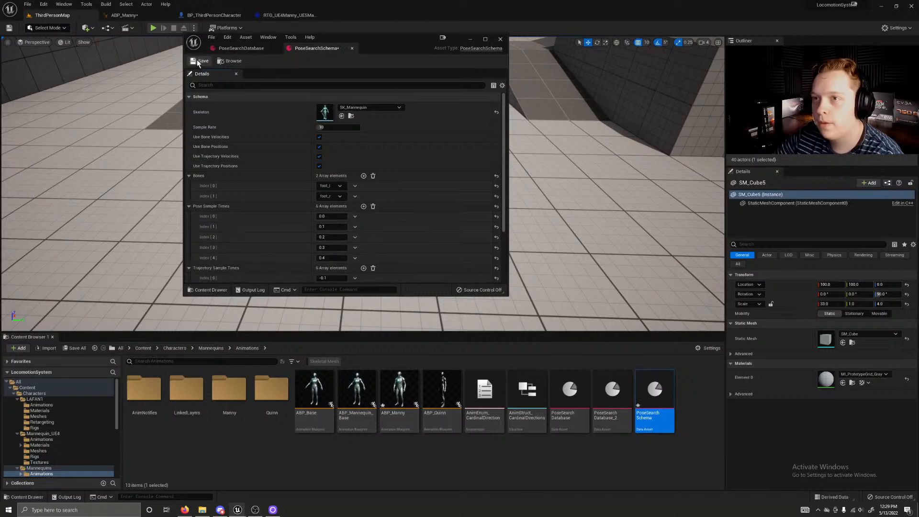
click(153, 28)
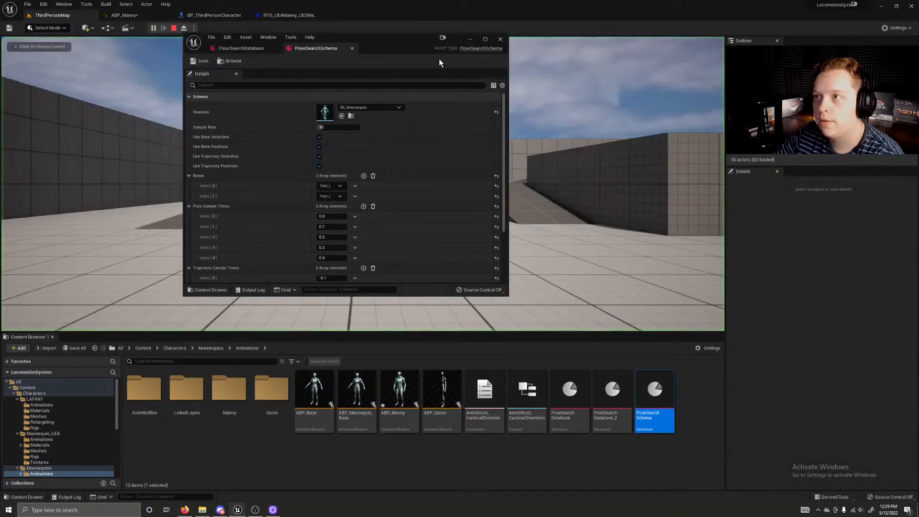
click(470, 39)
key(Escape)
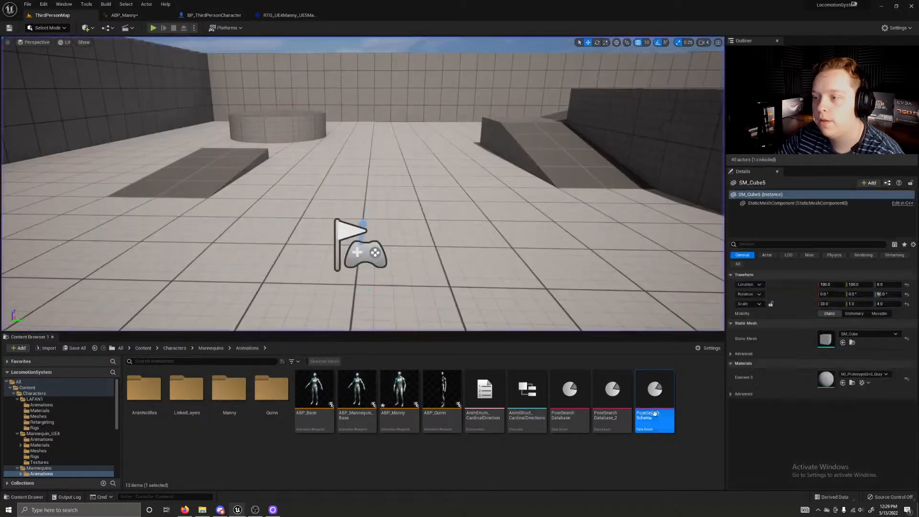
Delete the 0.4, 0.3 and 0.2 sample times, keeping 0.0 and 0.1, and play-test.
double_click(655, 413)
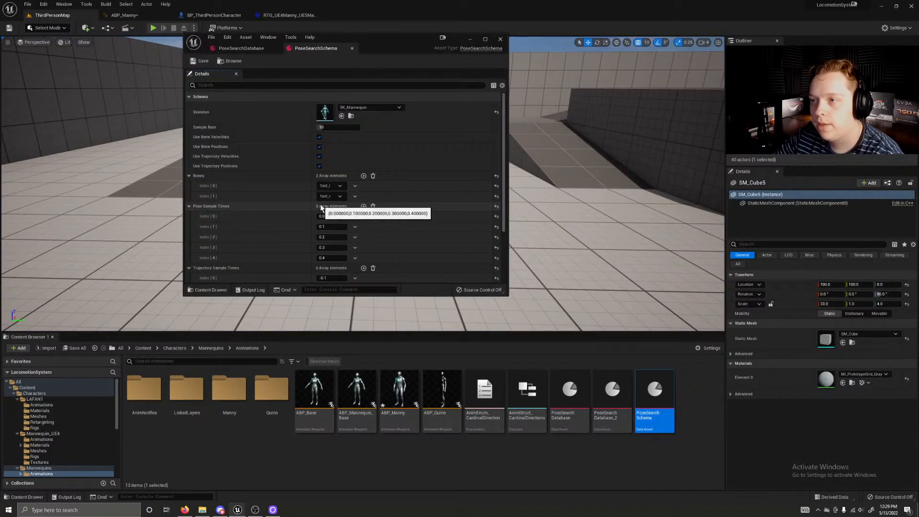
click(355, 258)
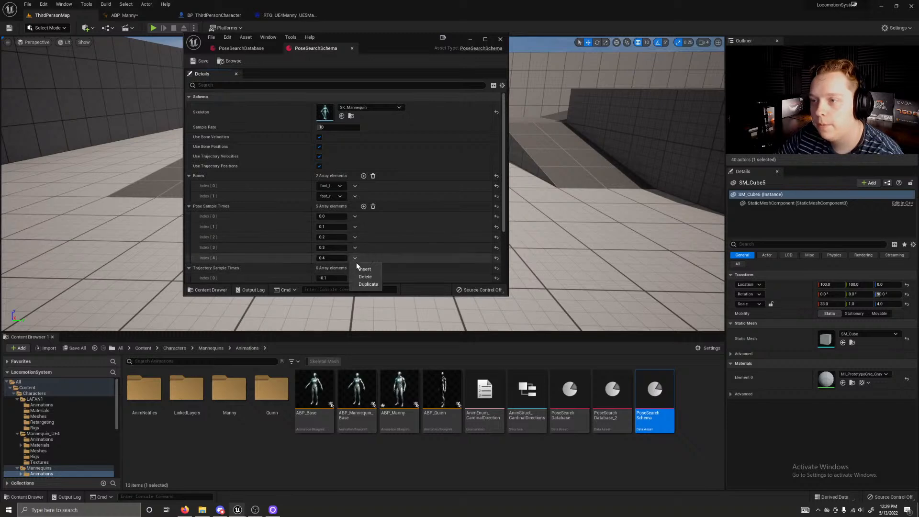
click(365, 276)
click(354, 248)
click(360, 267)
click(354, 236)
click(365, 254)
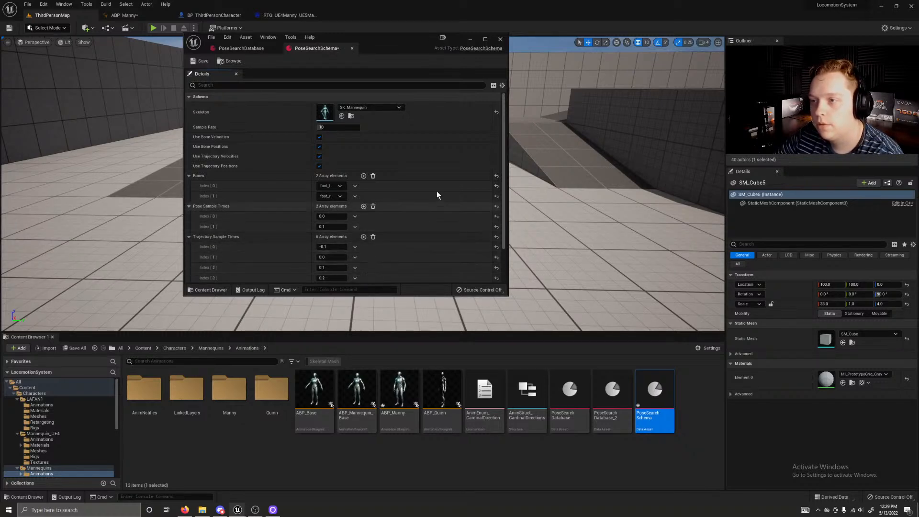
click(471, 38)
click(154, 28)
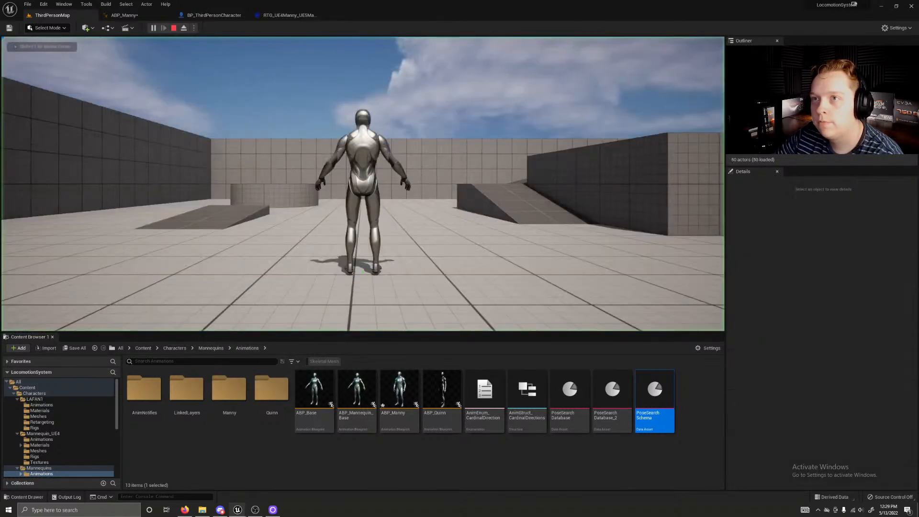
key(Escape)
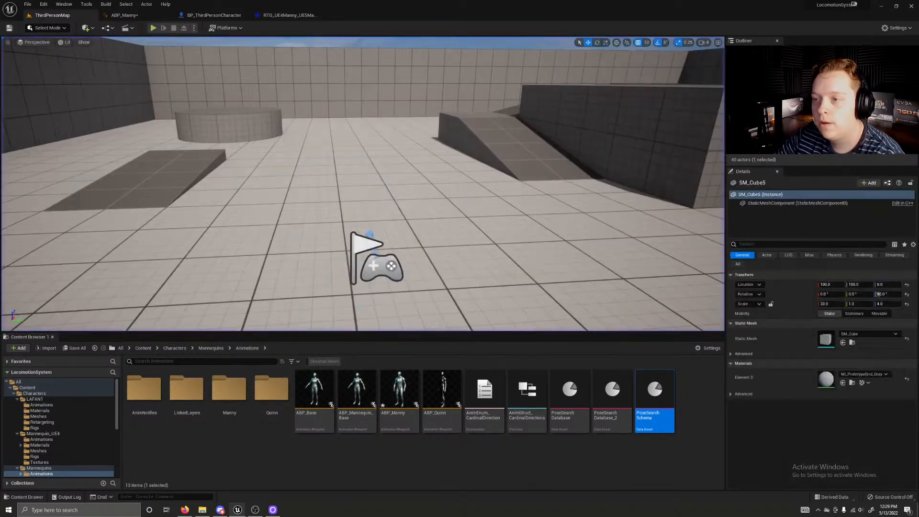
Delete the 0.1 pose sample time and add three Trajectory Sample Distances elements.
double_click(655, 394)
click(355, 227)
click(357, 246)
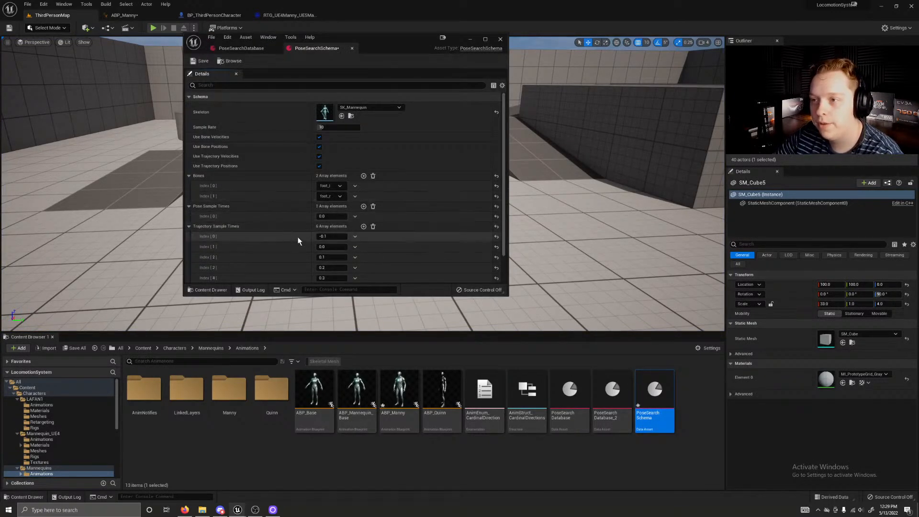
scroll(278, 220, down, 2)
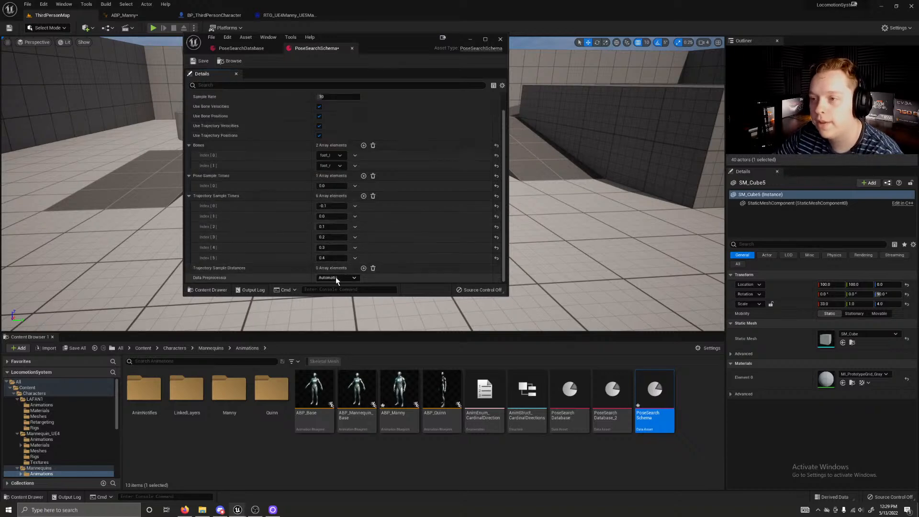
click(363, 268)
scroll(247, 244, down, 1)
click(363, 258)
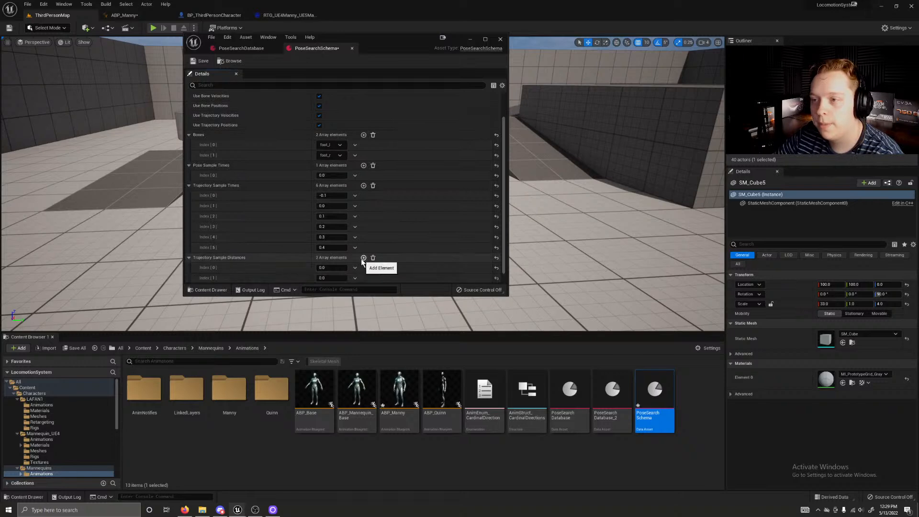
click(363, 258)
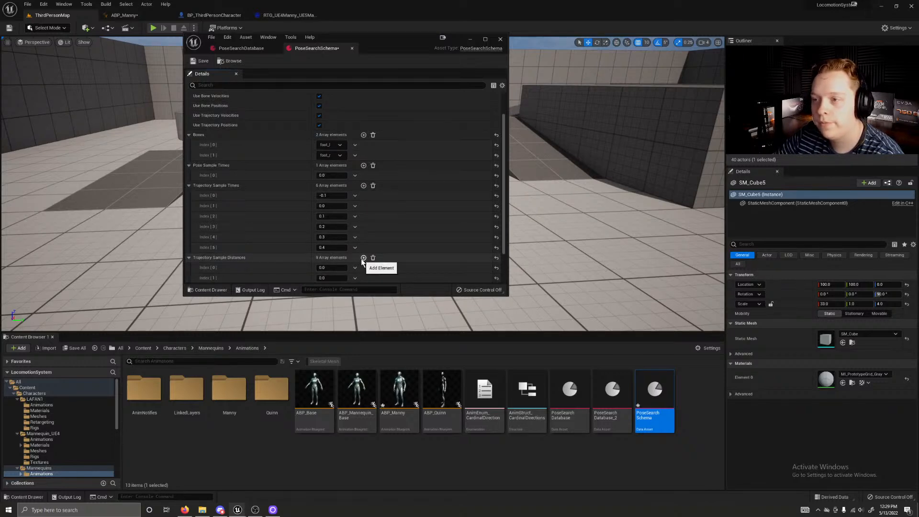
scroll(312, 247, down, 1)
scroll(326, 239, down, 3)
Set the trajectory sample distances to -0.5, -0.2, 0.1 and 0.2.
click(335, 215)
text(-0.5)
key(Return)
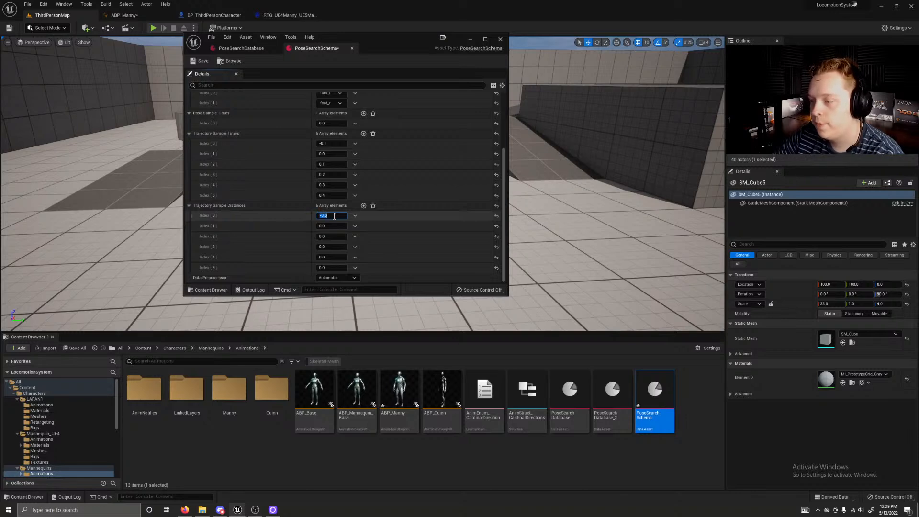
click(337, 225)
text(-.2)
key(Return)
click(334, 247)
text(.1)
key(Return)
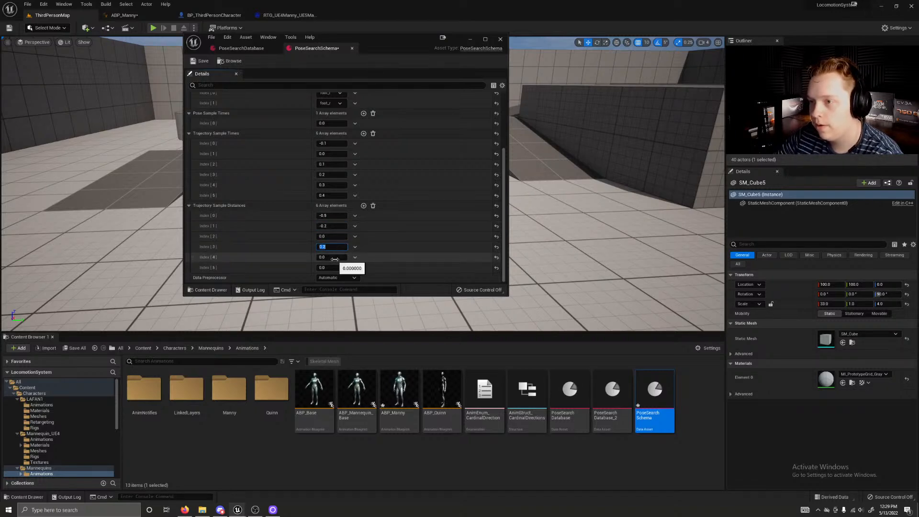
click(327, 259)
text(.2)
key(Return)
click(328, 267)
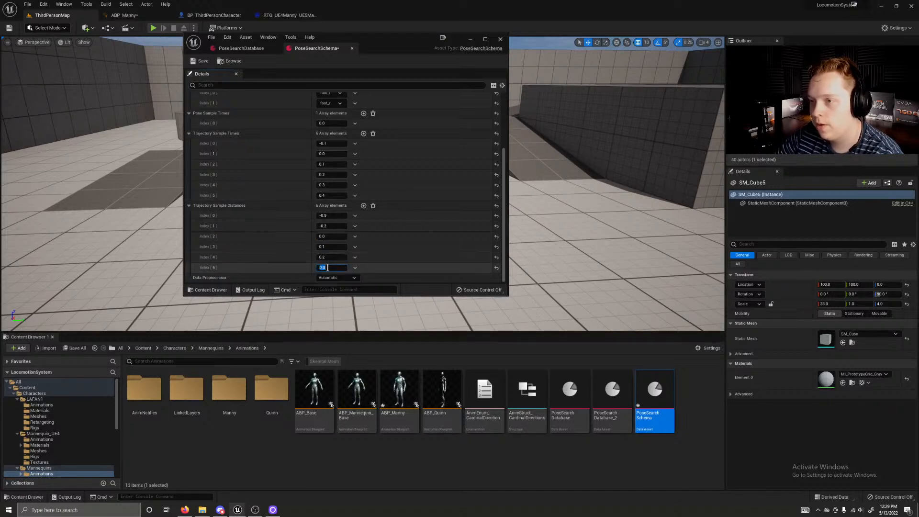
Save the PoseSearch schema and run a brief play test.
click(201, 60)
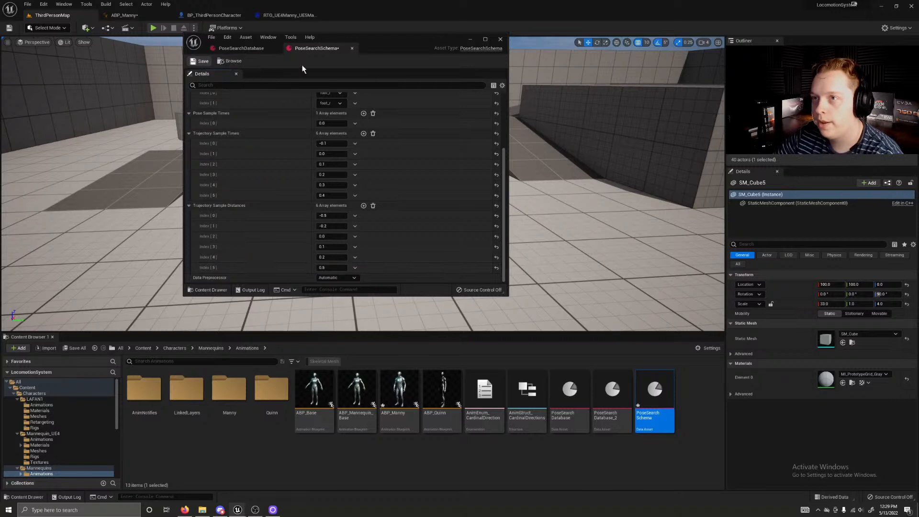
click(472, 38)
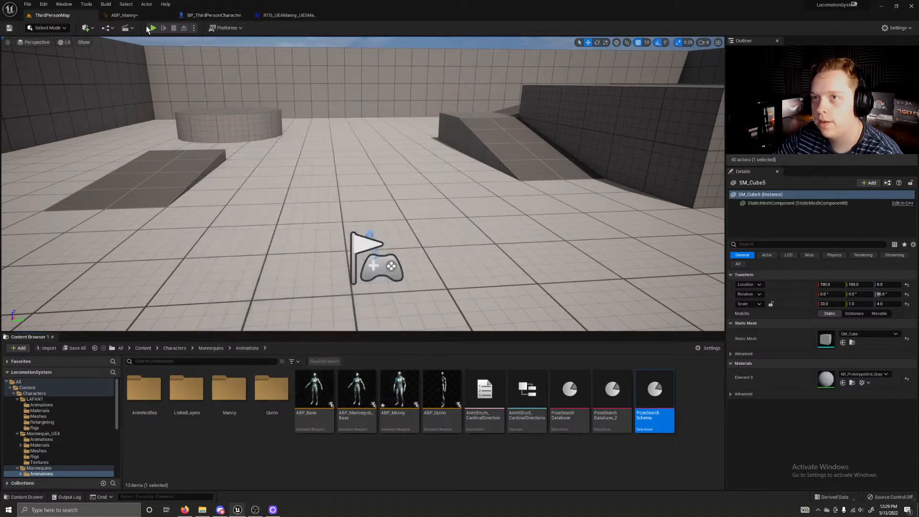
click(152, 28)
key(Escape)
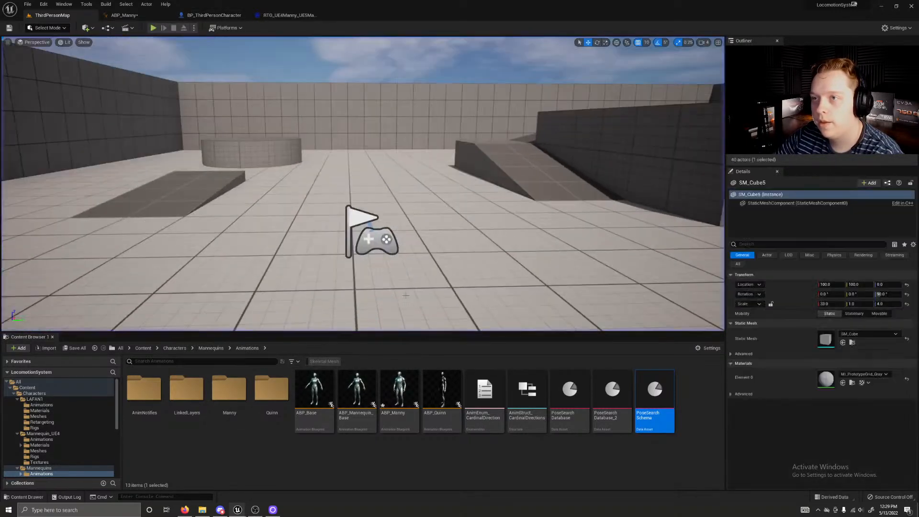
Empty the Trajectory Sample Distances array and play-test with no distances.
double_click(643, 403)
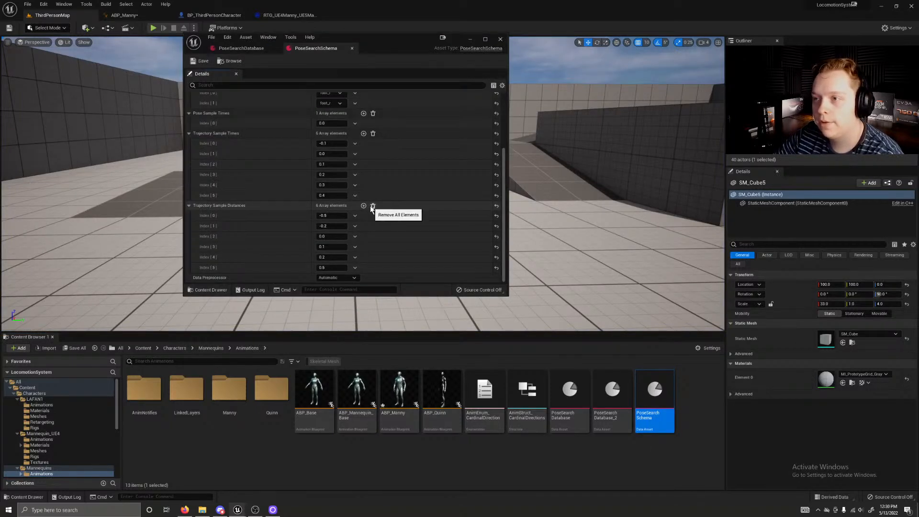
click(373, 205)
click(468, 38)
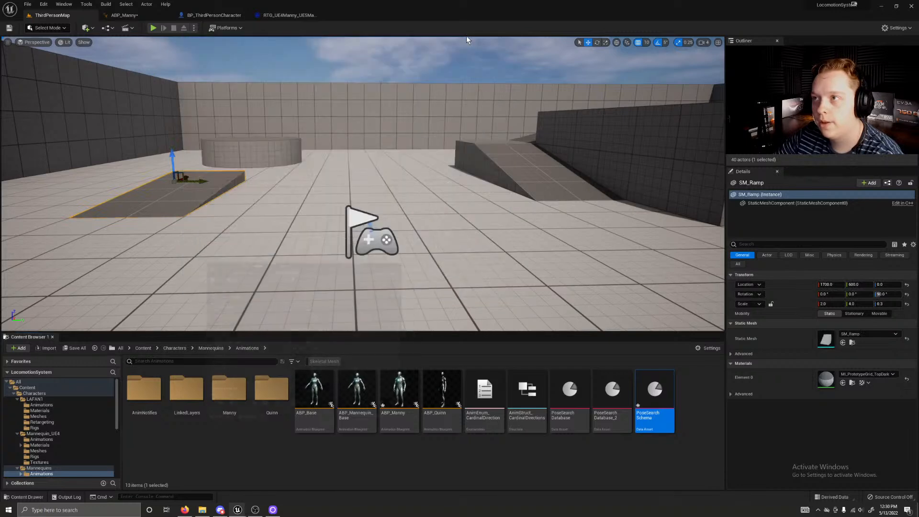
click(153, 28)
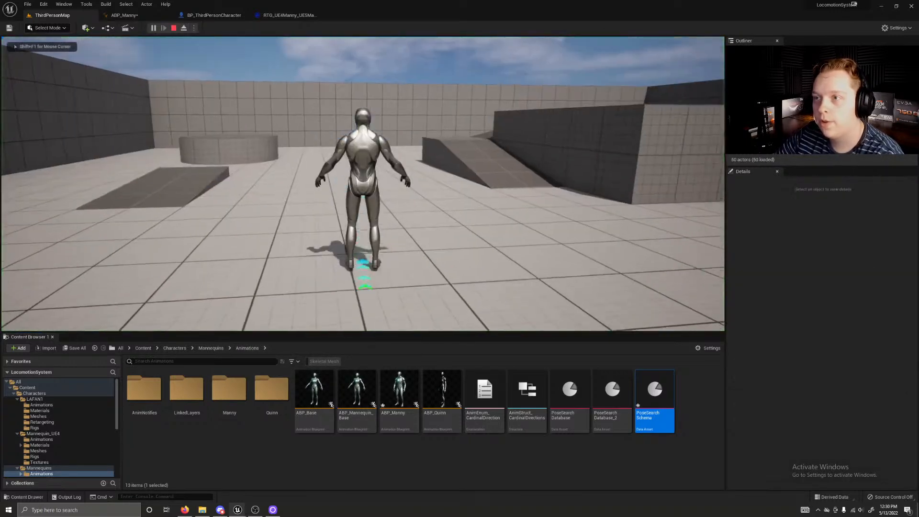
key(Escape)
Review the schema, then play, running forward over the ramp and jumping near the cylinder.
double_click(655, 397)
scroll(386, 201, up, 2)
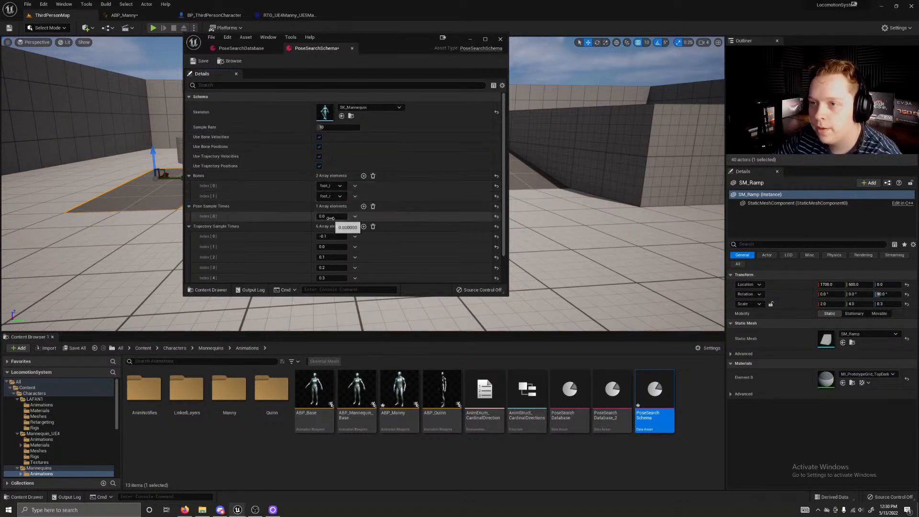
scroll(352, 213, down, 2)
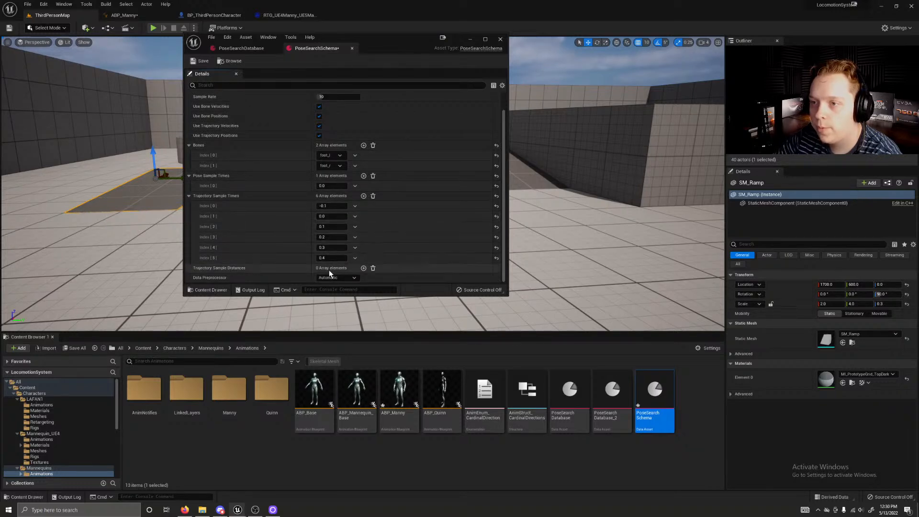
scroll(330, 263, up, 2)
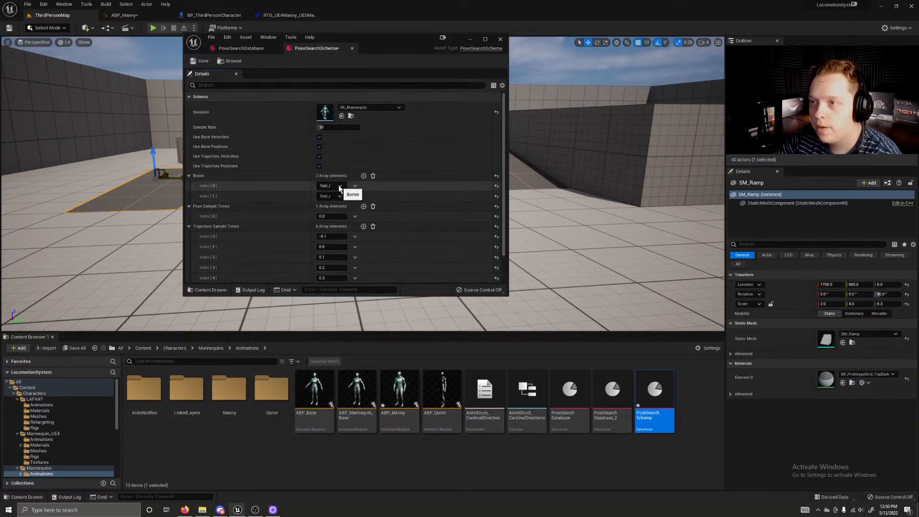
click(473, 40)
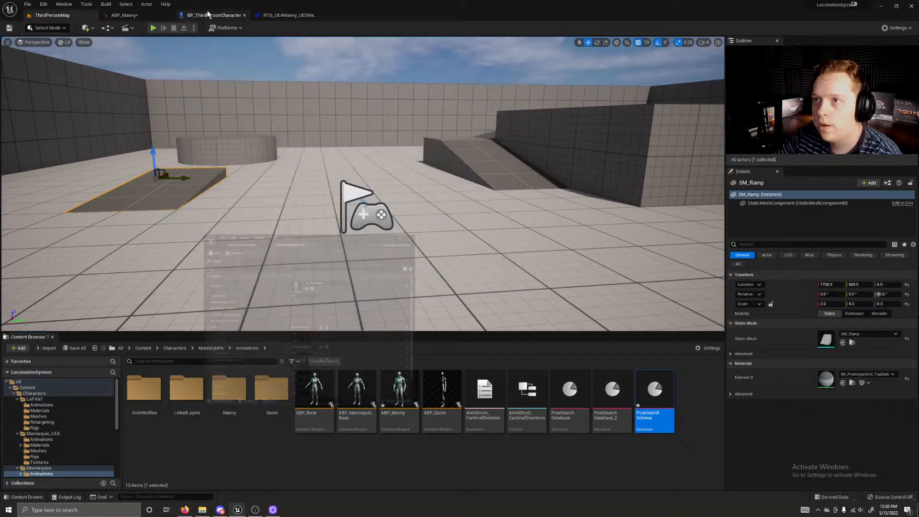
click(154, 27)
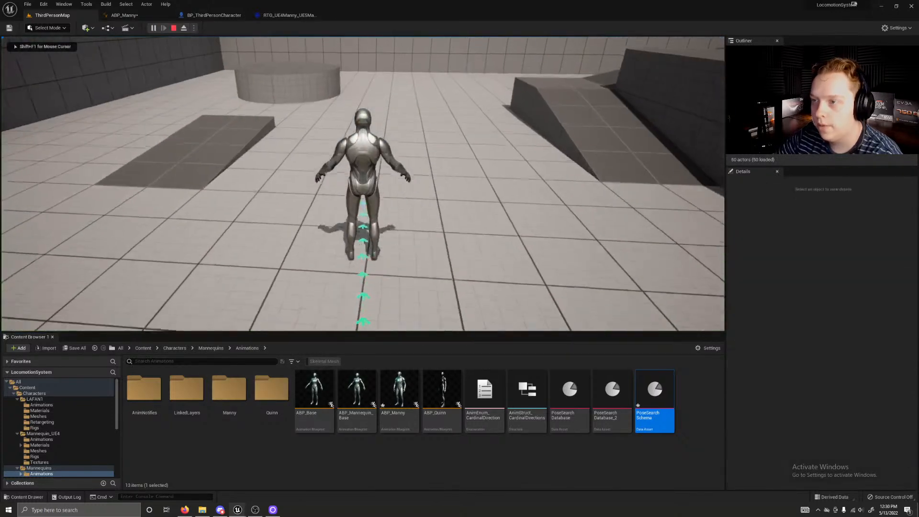
key(w)
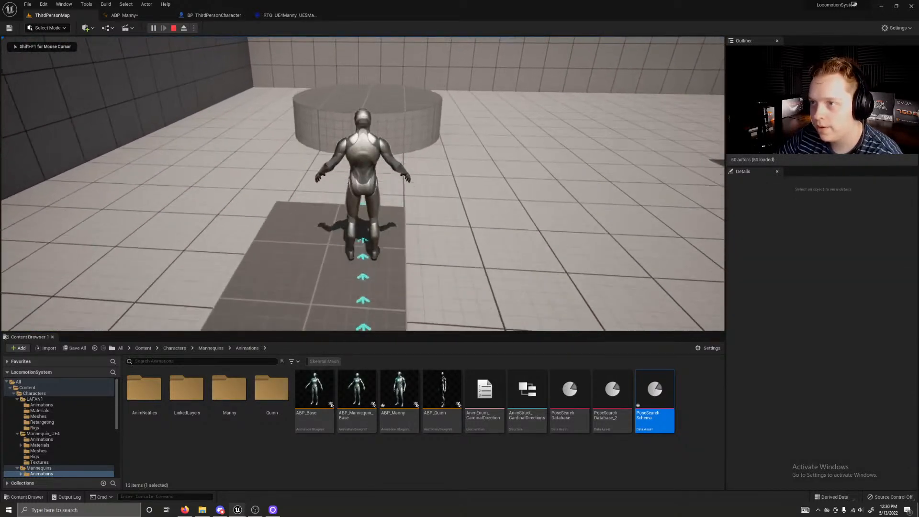
key(space)
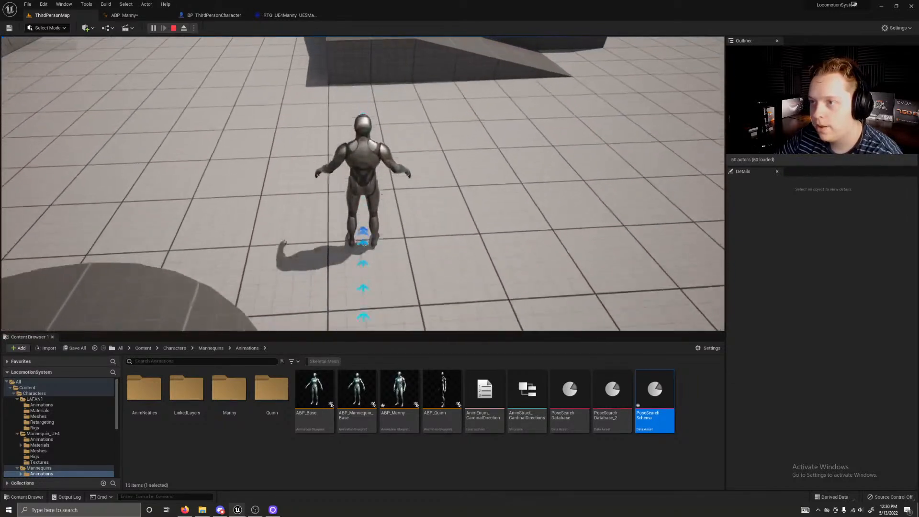
key(Escape)
Undo the Pose Sample Times edits and the extra hand_l bone entry, then save the schema.
double_click(654, 390)
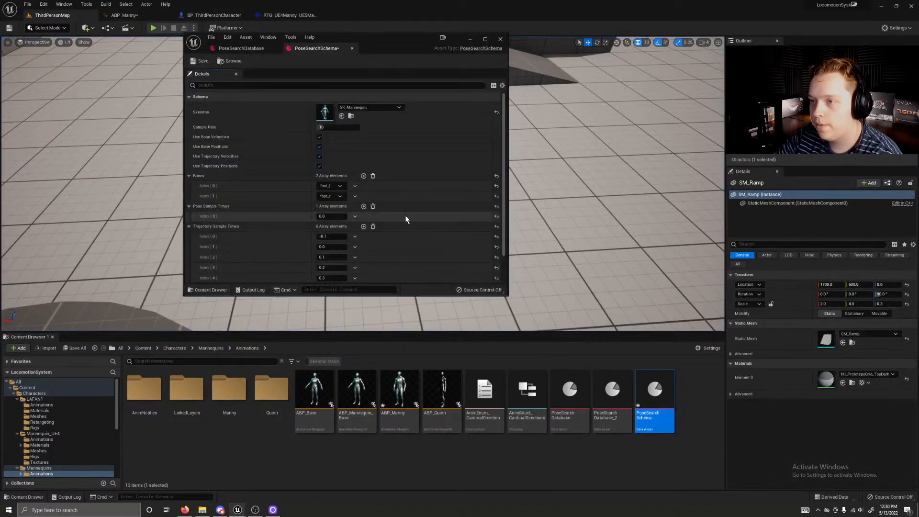
key(ctrl+z)
key(ctrl+z)
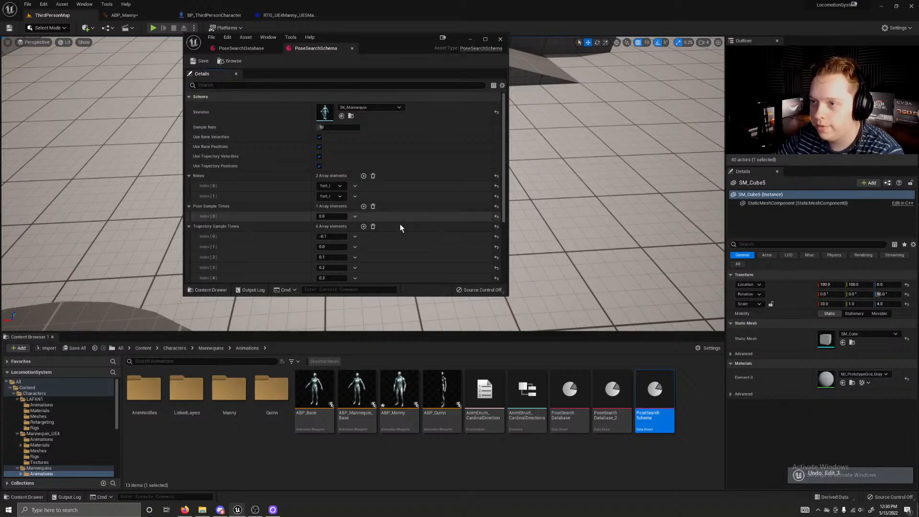
scroll(406, 226, down, 2)
key(ctrl+z)
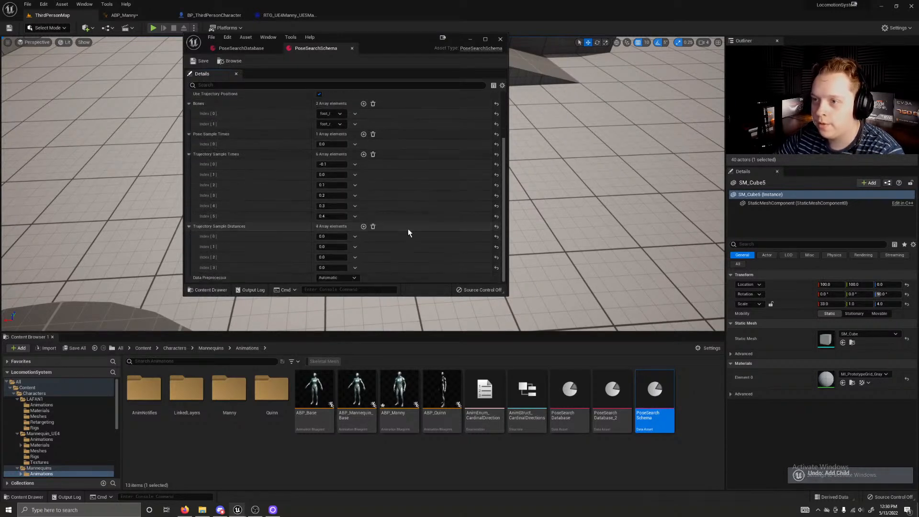
key(ctrl+z)
key(ctrl+z)
key(ctrl+z)
key(ctrl+z)
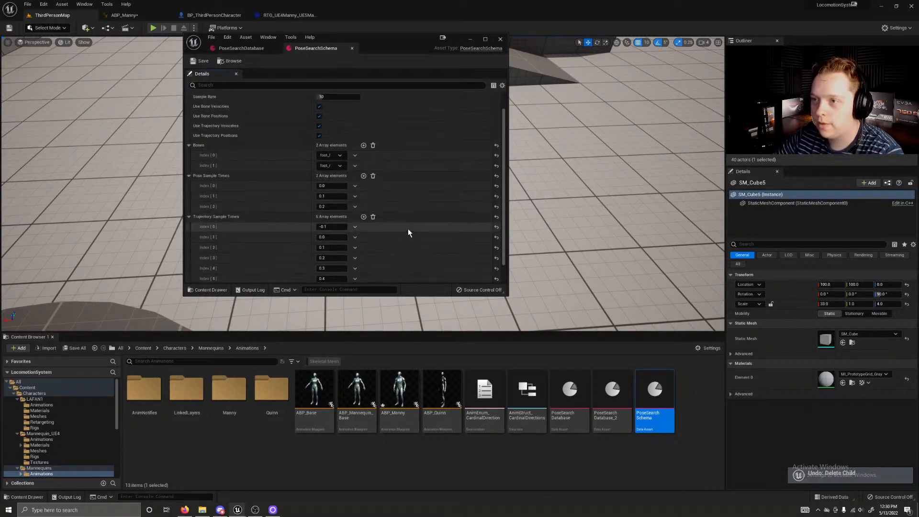
key(ctrl+z)
key(ctrl+z)
key(ctrl+z)
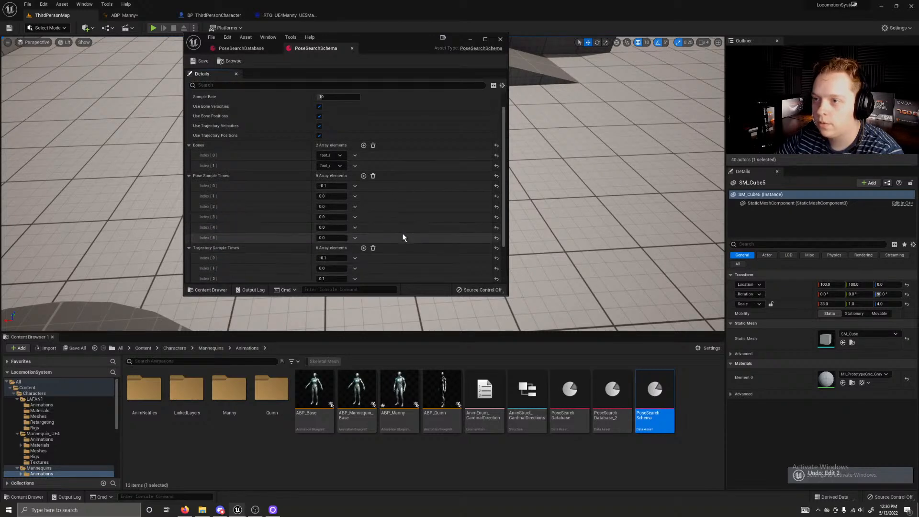
key(ctrl+z)
key(ctrl+z)
key(ctrl+z)
key(ctrl+z)
key(ctrl+z)
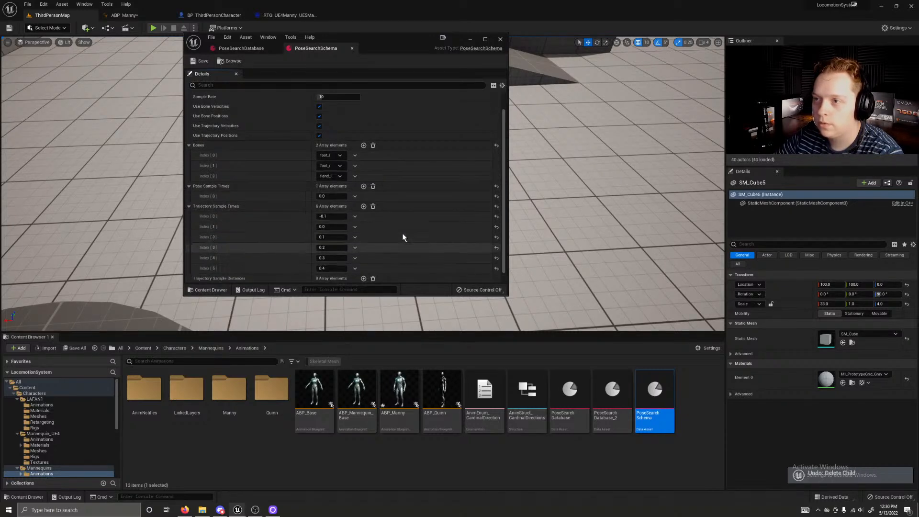
key(ctrl+z)
key(ctrl+z)
key(ctrl+z)
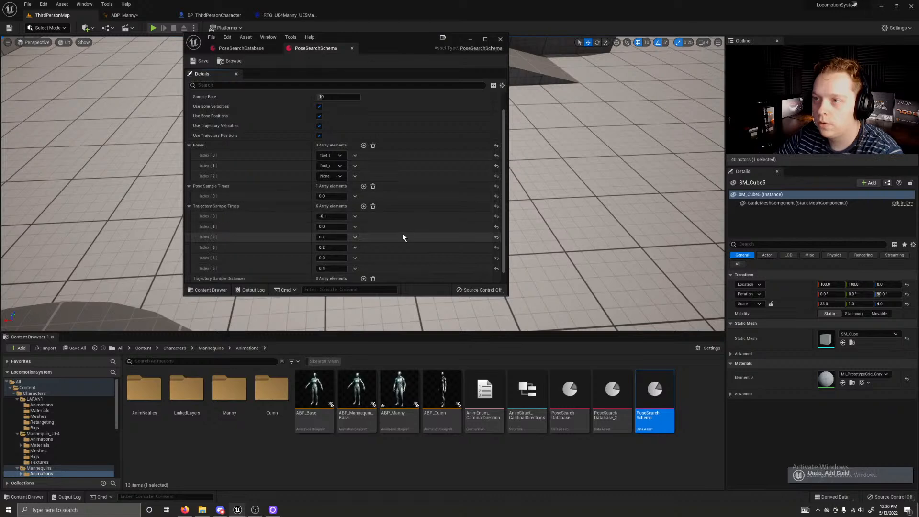
click(194, 60)
click(470, 39)
Play, steering left and jumping onto the cylinder, ramp block, upper platform and ledge.
click(153, 28)
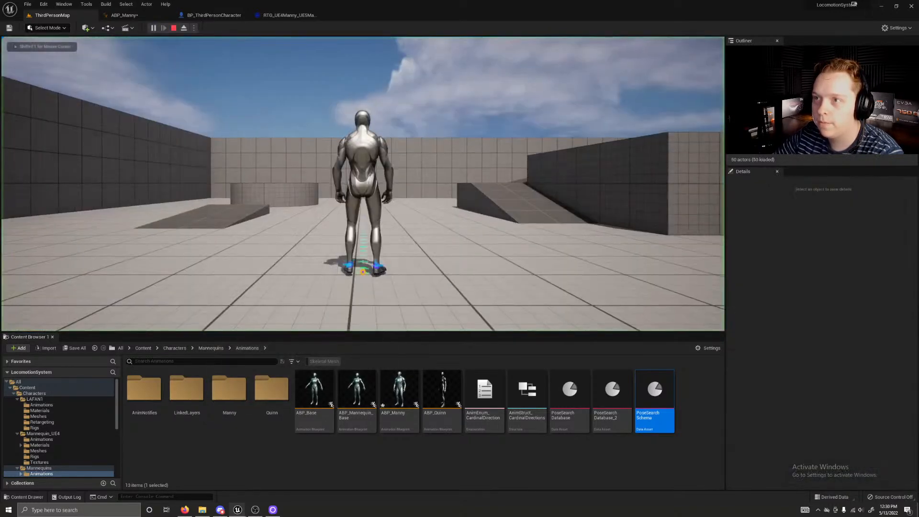
key(a)
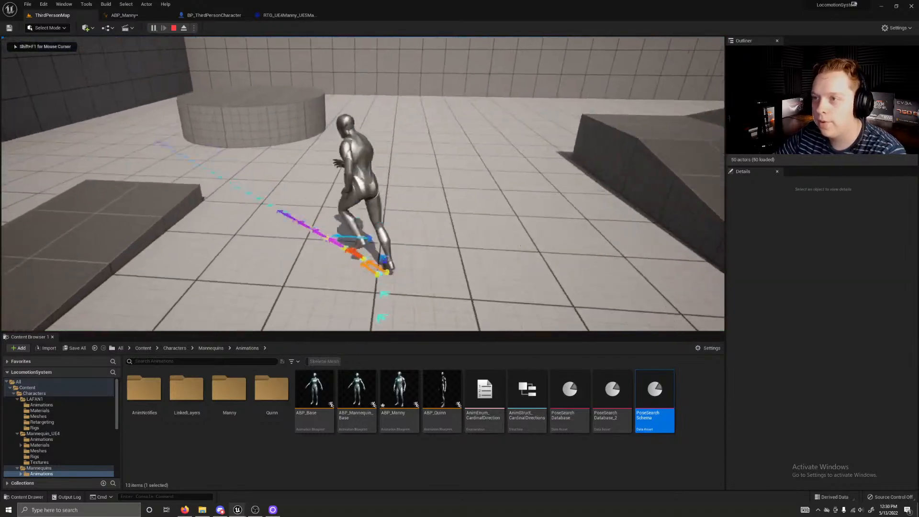
key(space)
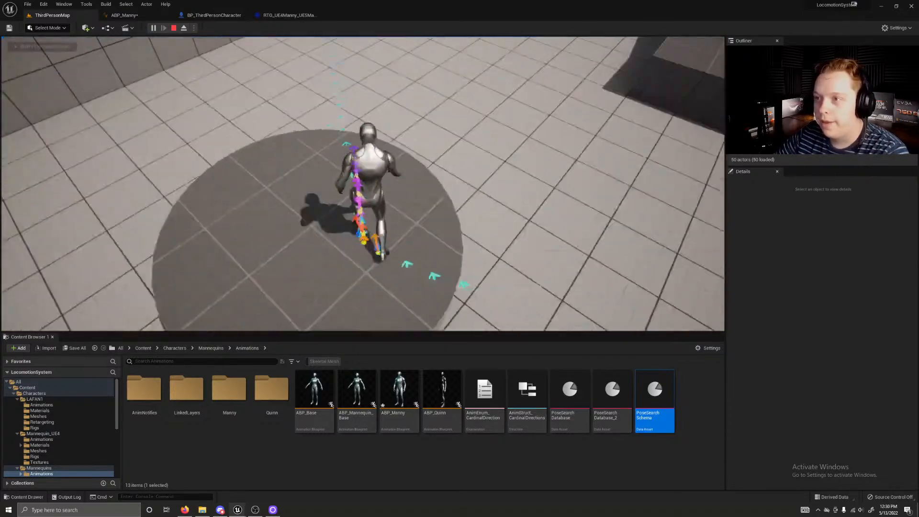
key(space)
key(space)
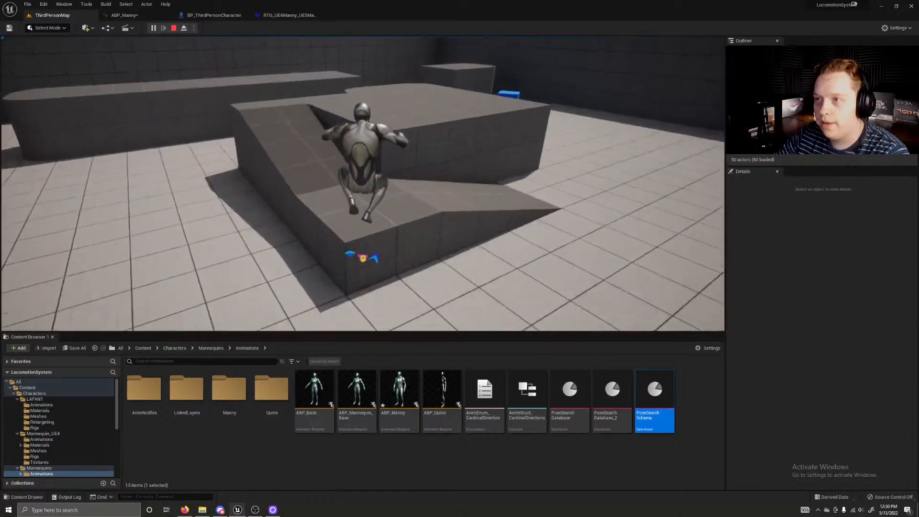
key(space)
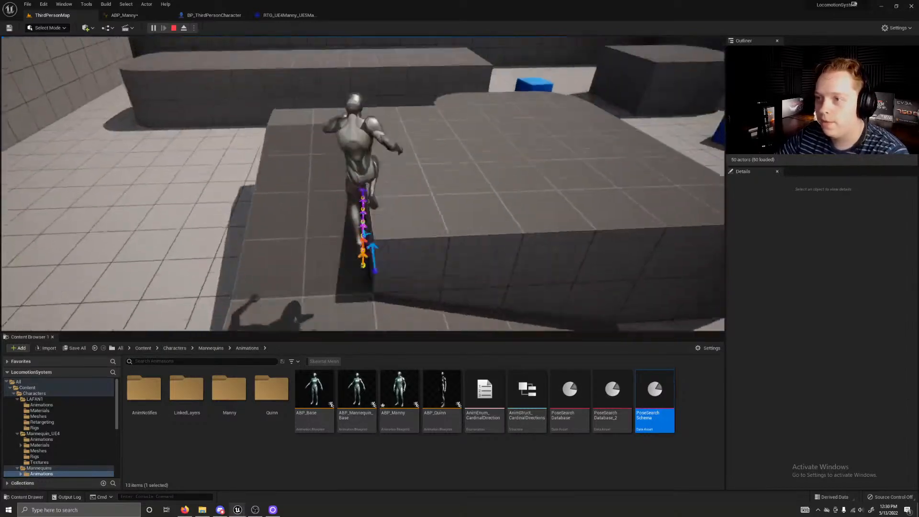
key(space)
key(space)
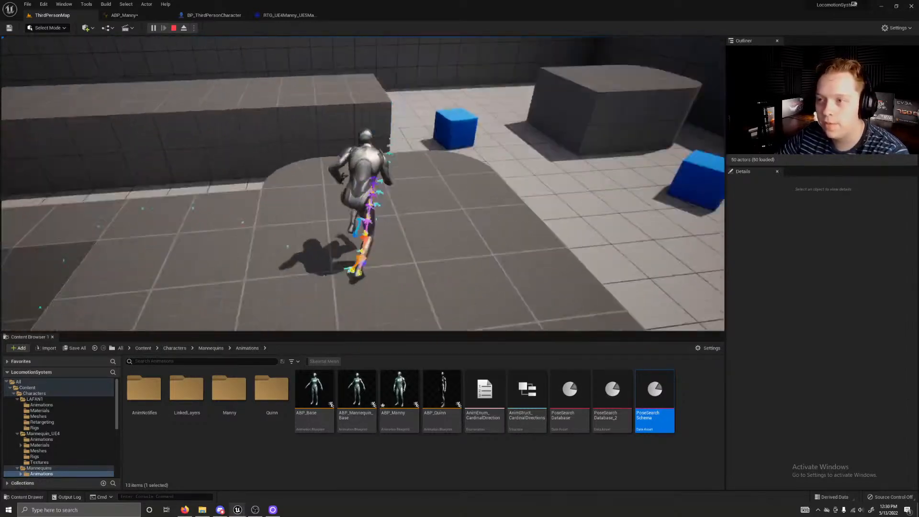
key(space)
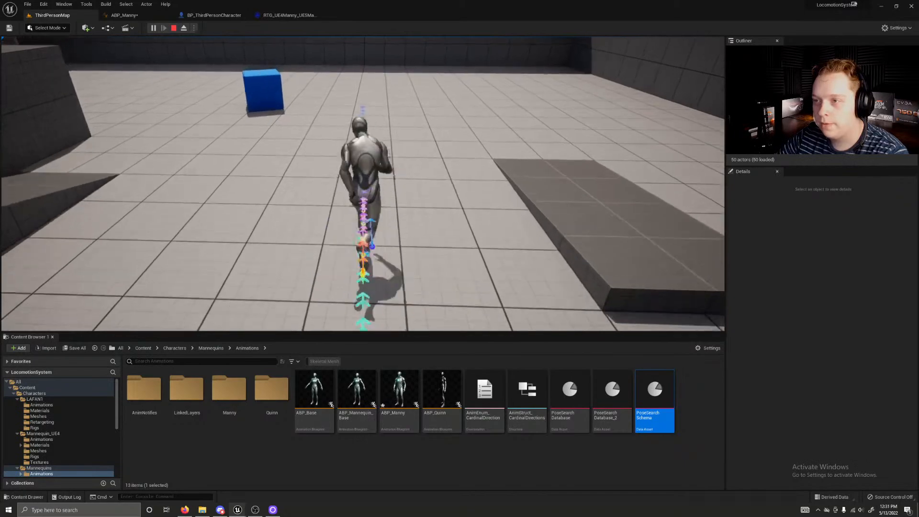
key(w)
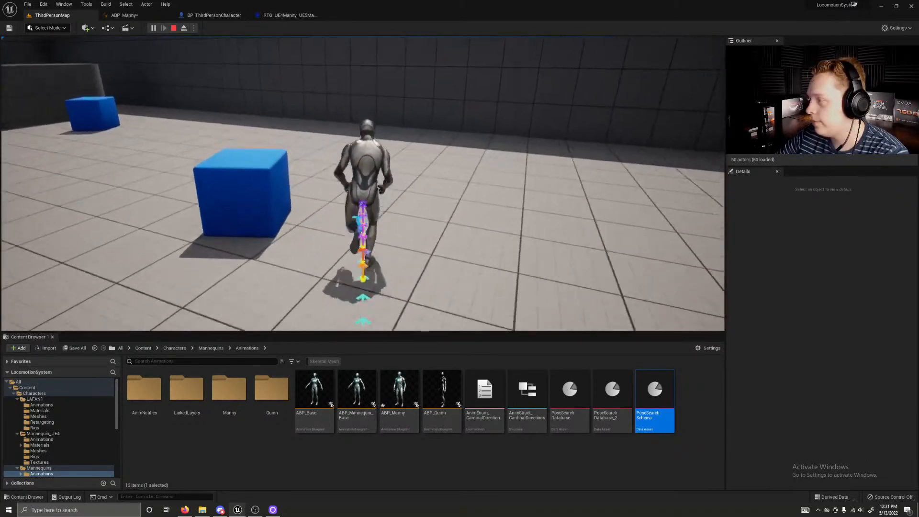
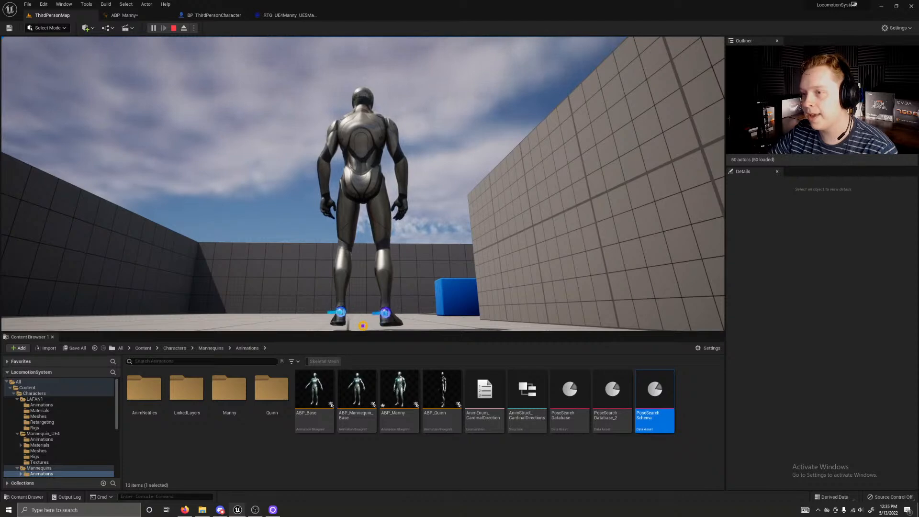
End the Play In Editor session to return to the ThirdPersonMap level editor.
key(Escape)
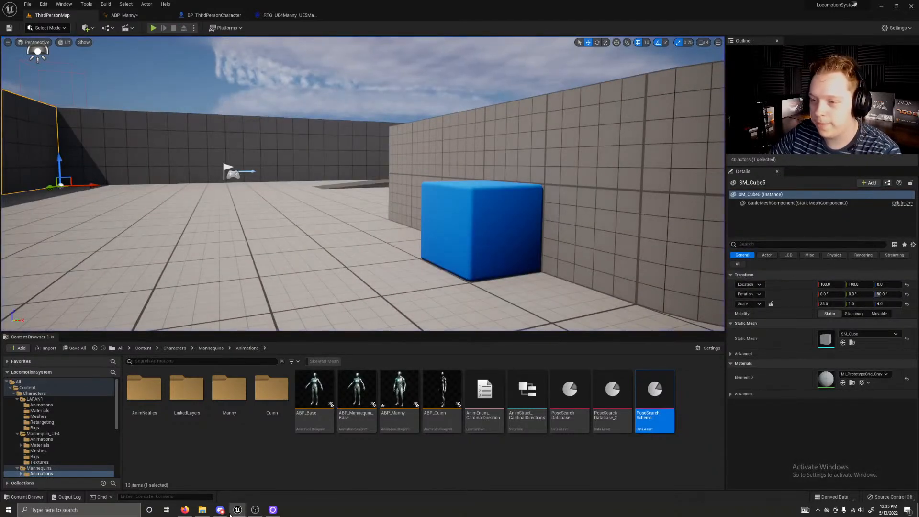